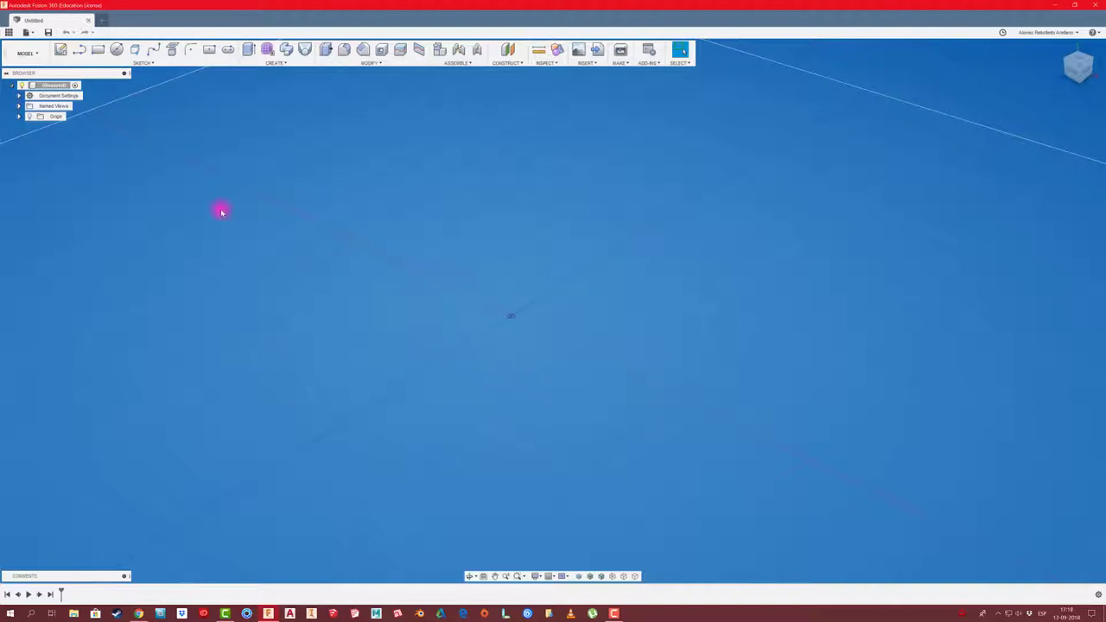
Step: Create a BLINDADO folder in the JUGUETES project, open it, then close the Data Panel
{"action": "left_click", "coordinate": [7, 33]}
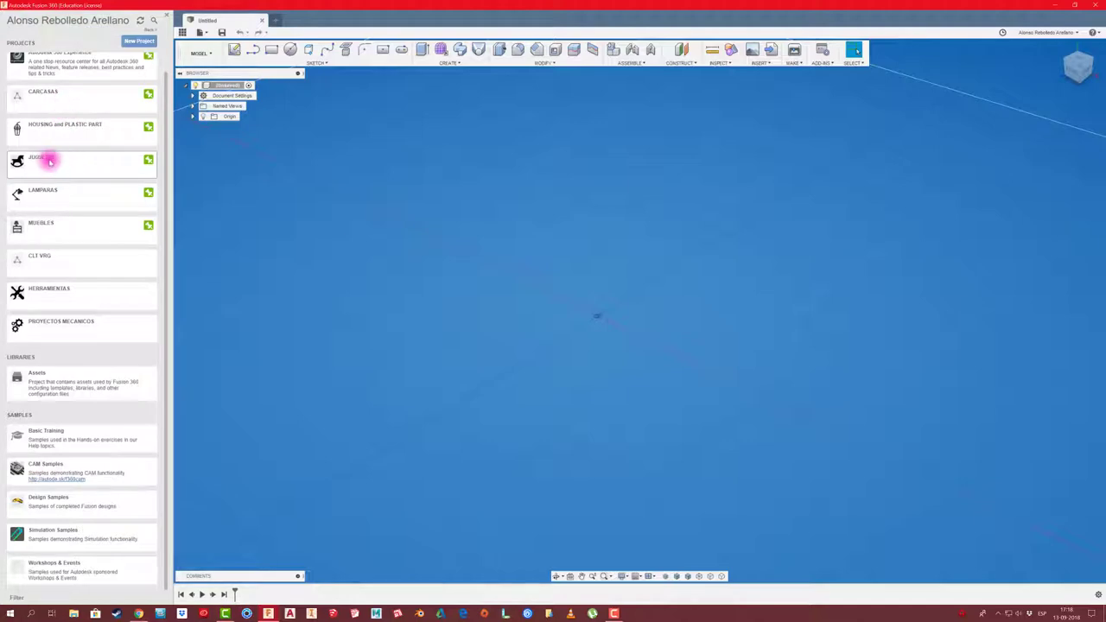
{"action": "left_click", "coordinate": [57, 168]}
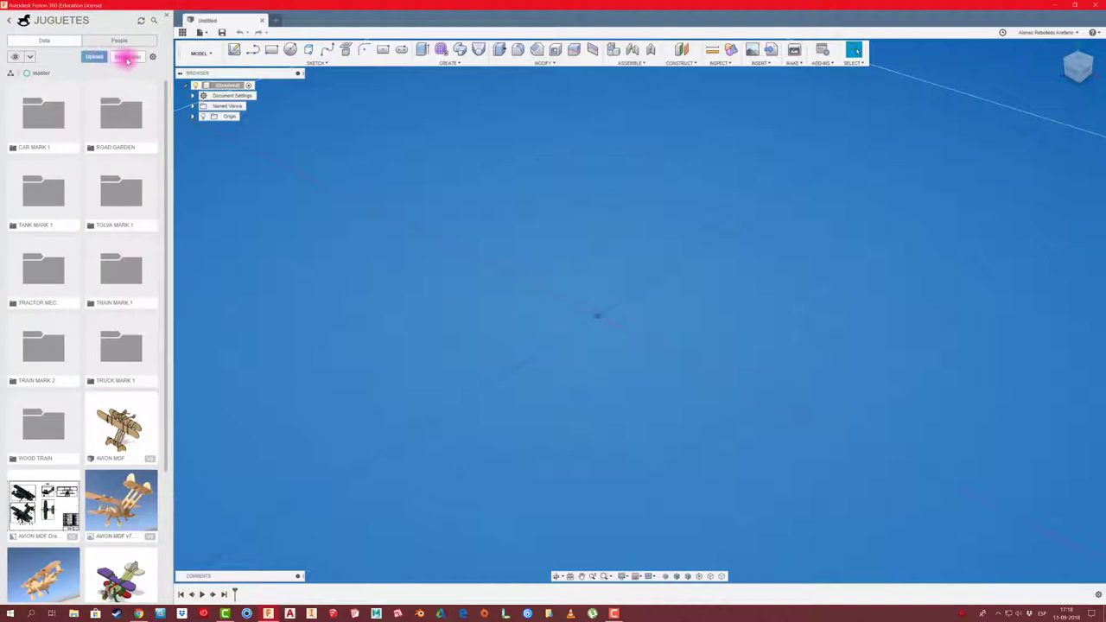
{"action": "left_click", "coordinate": [127, 57]}
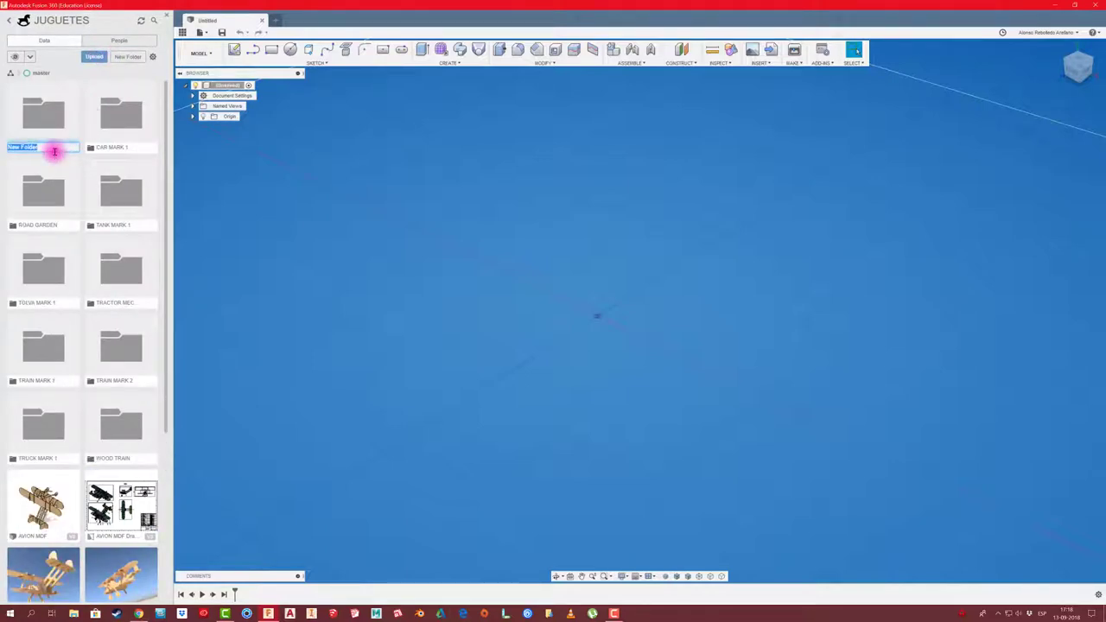
{"action": "type", "text": "BLINDA"}
{"action": "type", "text": "DO"}
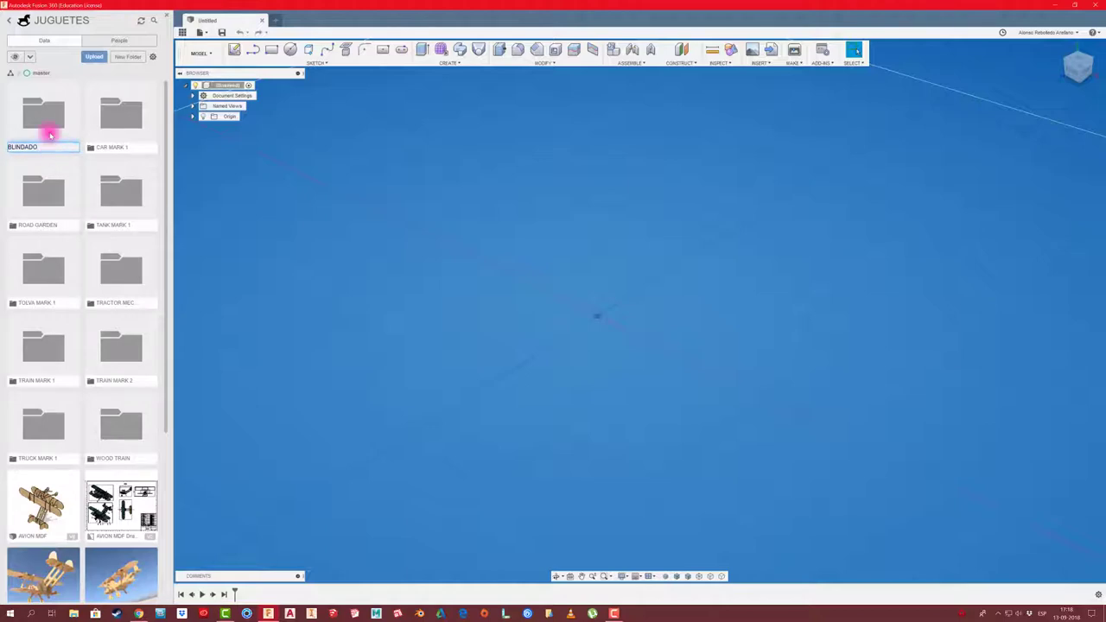
{"action": "left_click", "coordinate": [51, 132]}
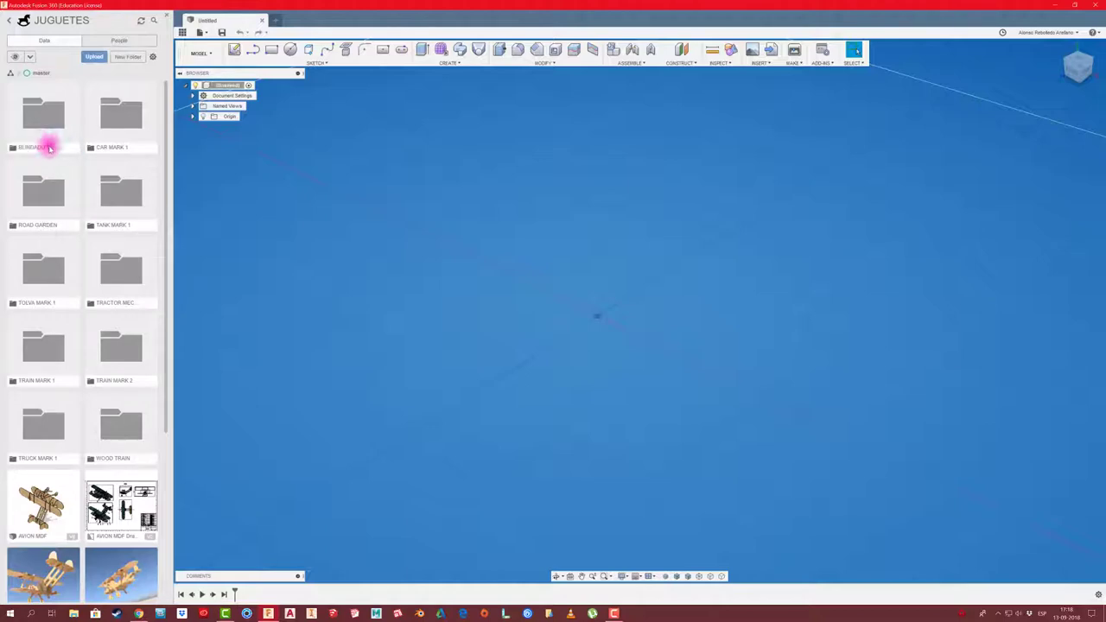
{"action": "double_click", "coordinate": [44, 121]}
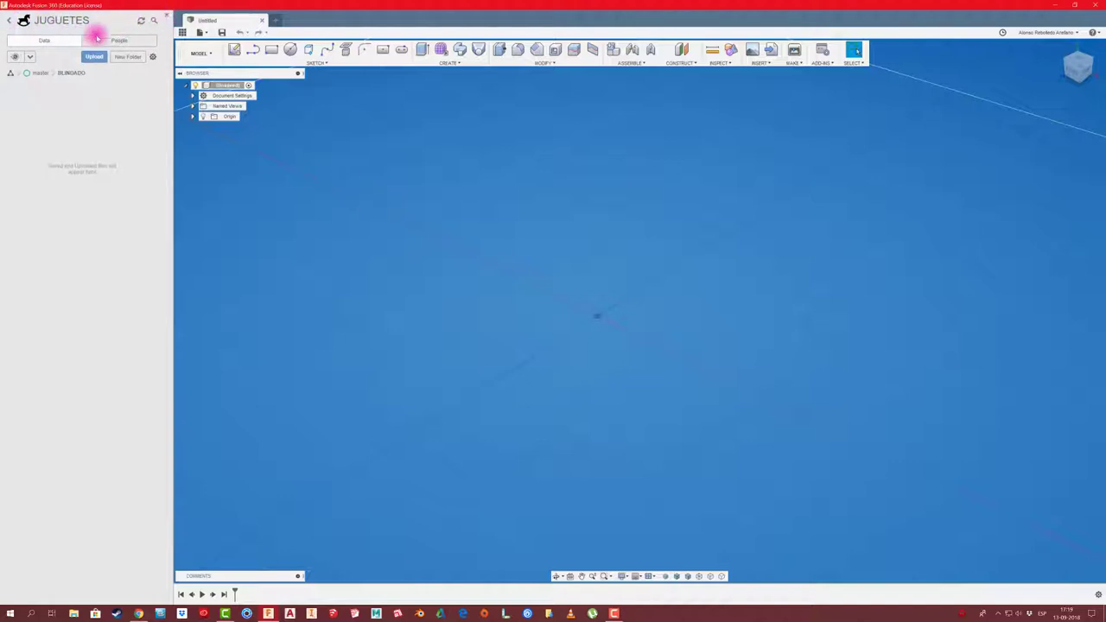
{"action": "left_click", "coordinate": [165, 16]}
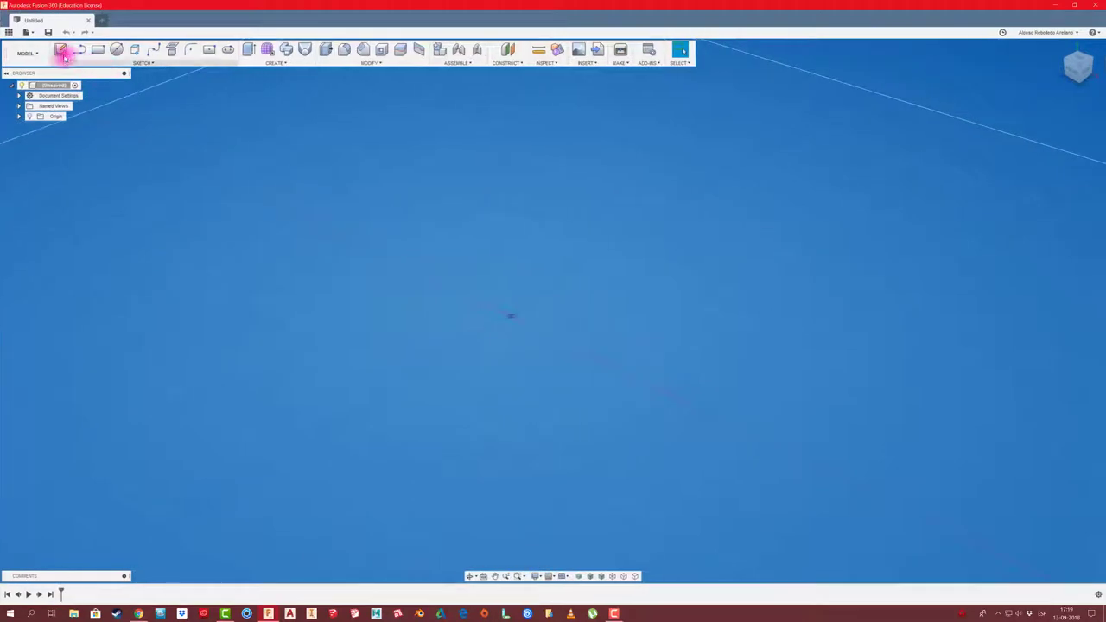
Step: Start a sketch on an origin plane and review the display and grid settings
{"action": "left_click", "coordinate": [60, 51]}
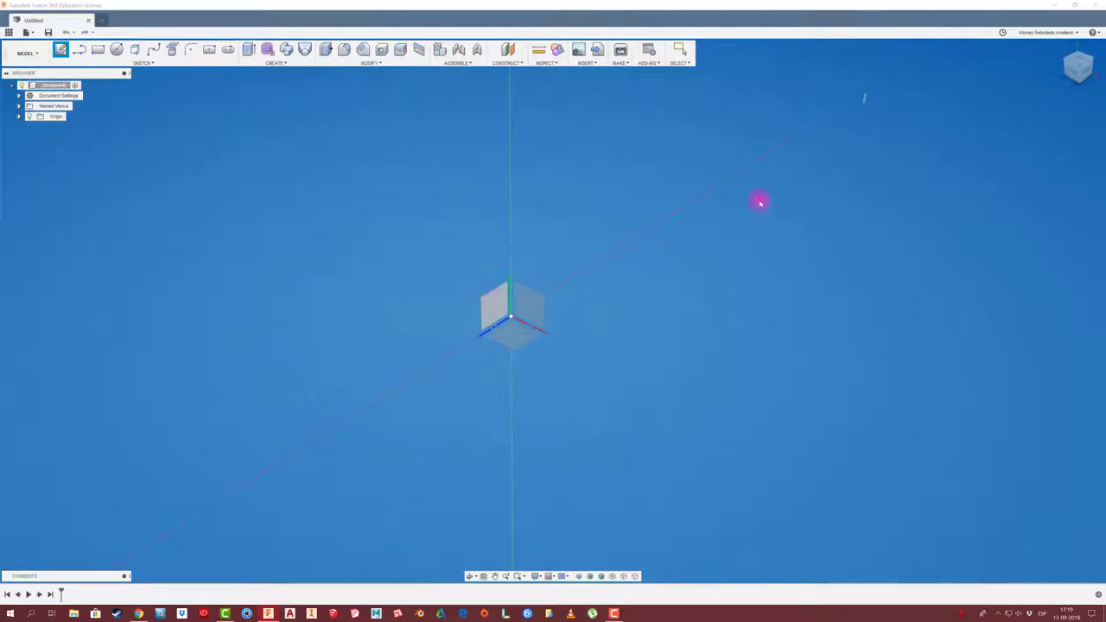
{"action": "left_click", "coordinate": [496, 308]}
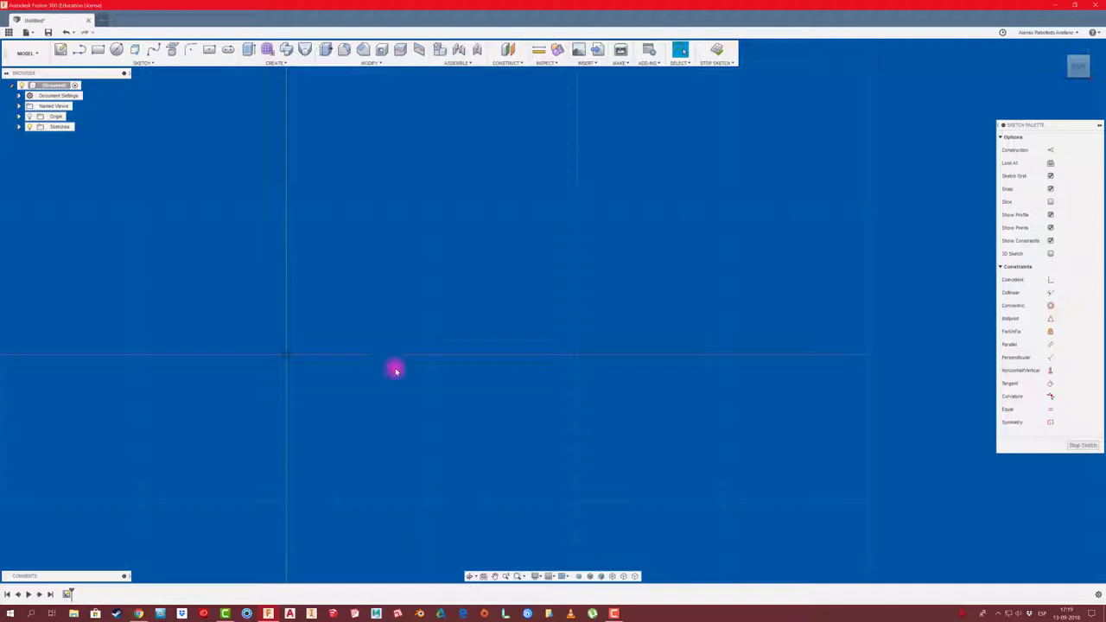
{"action": "left_click", "coordinate": [537, 577]}
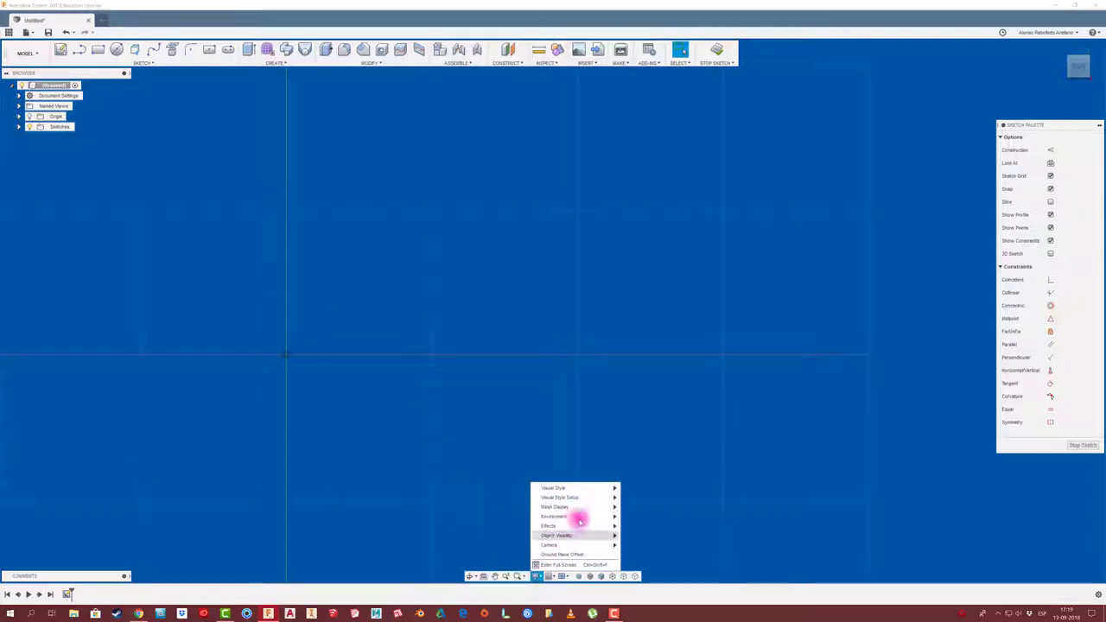
{"action": "left_click", "coordinate": [554, 576]}
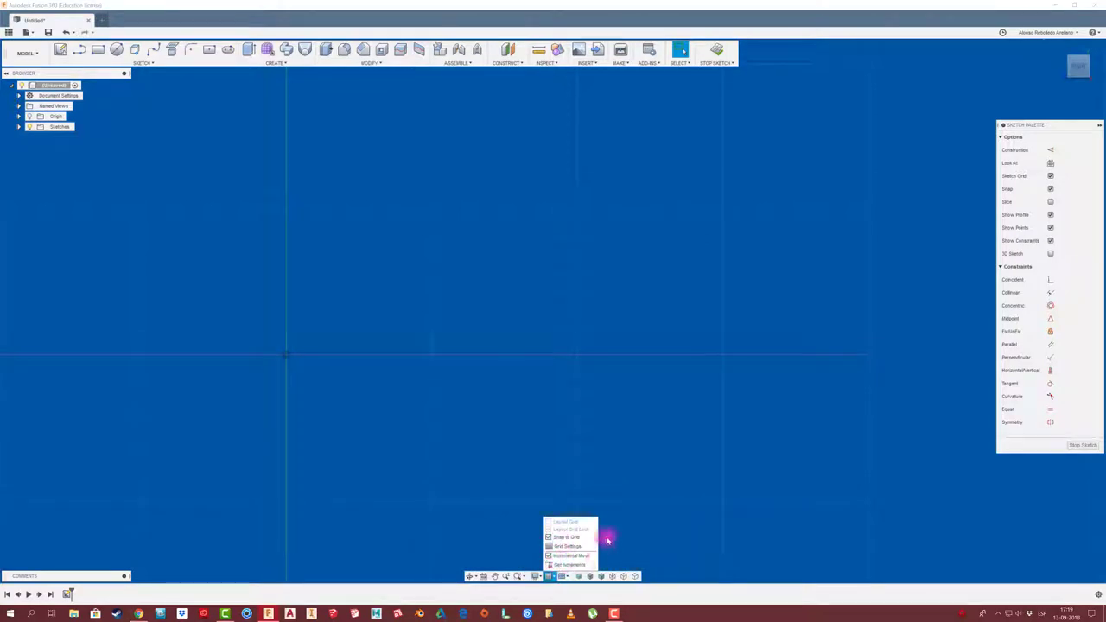
{"action": "left_click", "coordinate": [318, 355]}
Step: Draw the 150 mm horizontal base and the 40 mm left side from the origin
{"action": "left_click", "coordinate": [79, 50]}
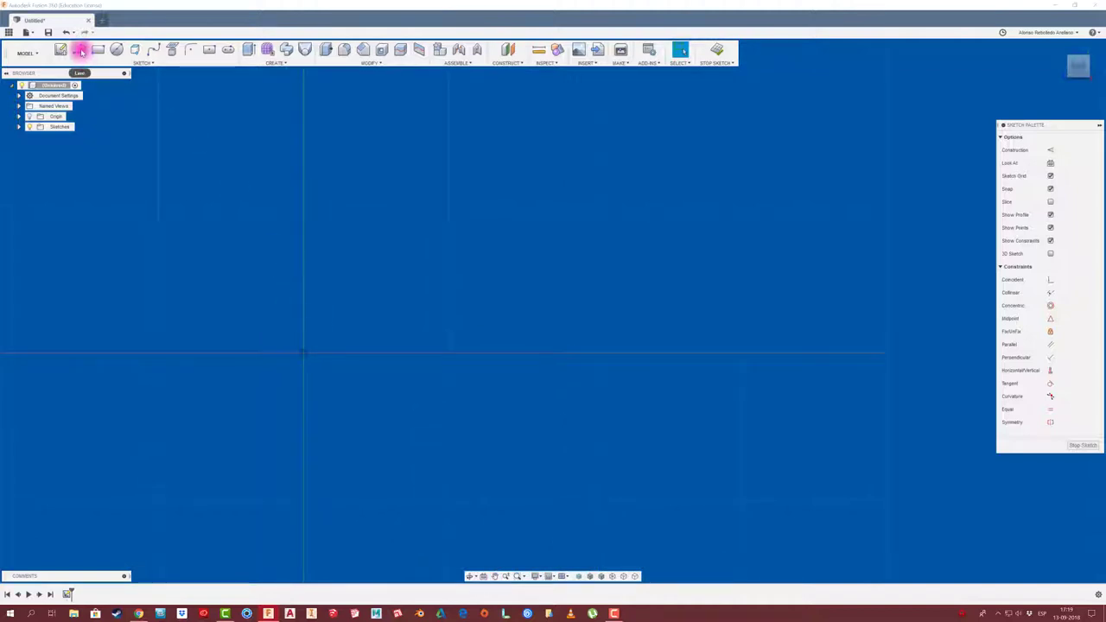
{"action": "left_click", "coordinate": [303, 354]}
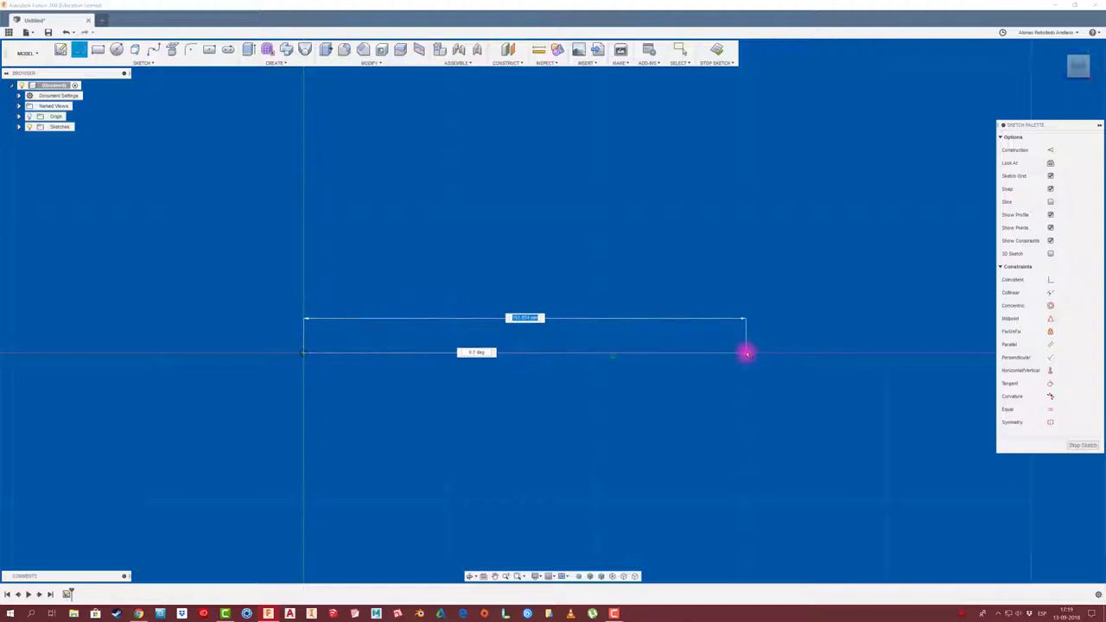
{"action": "type", "text": "160"}
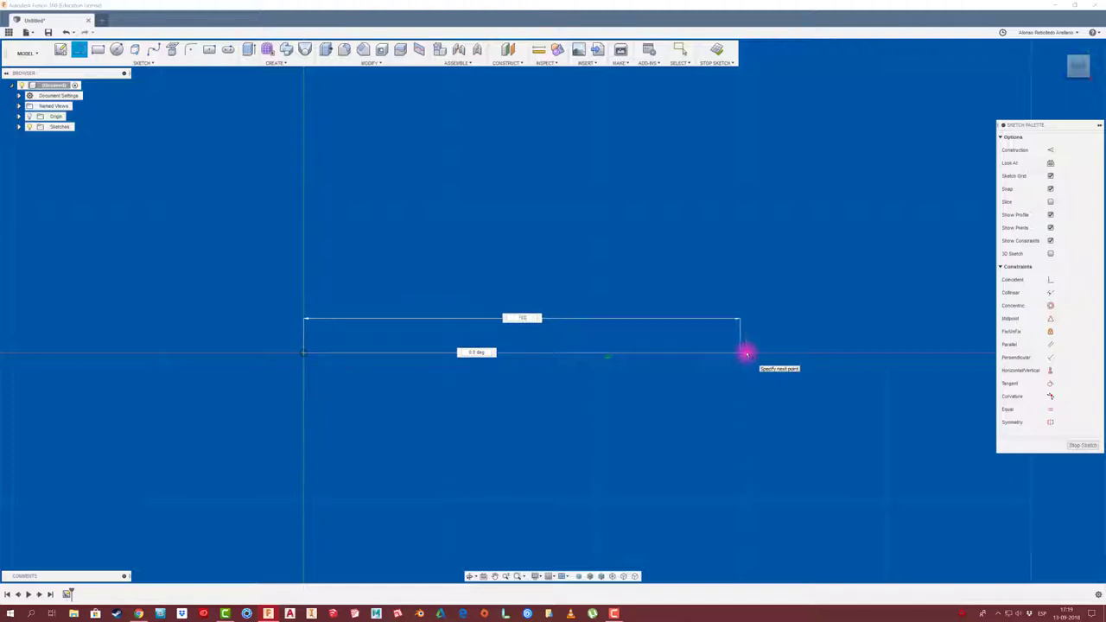
{"action": "key", "text": "Return"}
{"action": "key", "text": "Escape"}
{"action": "left_click", "coordinate": [79, 50]}
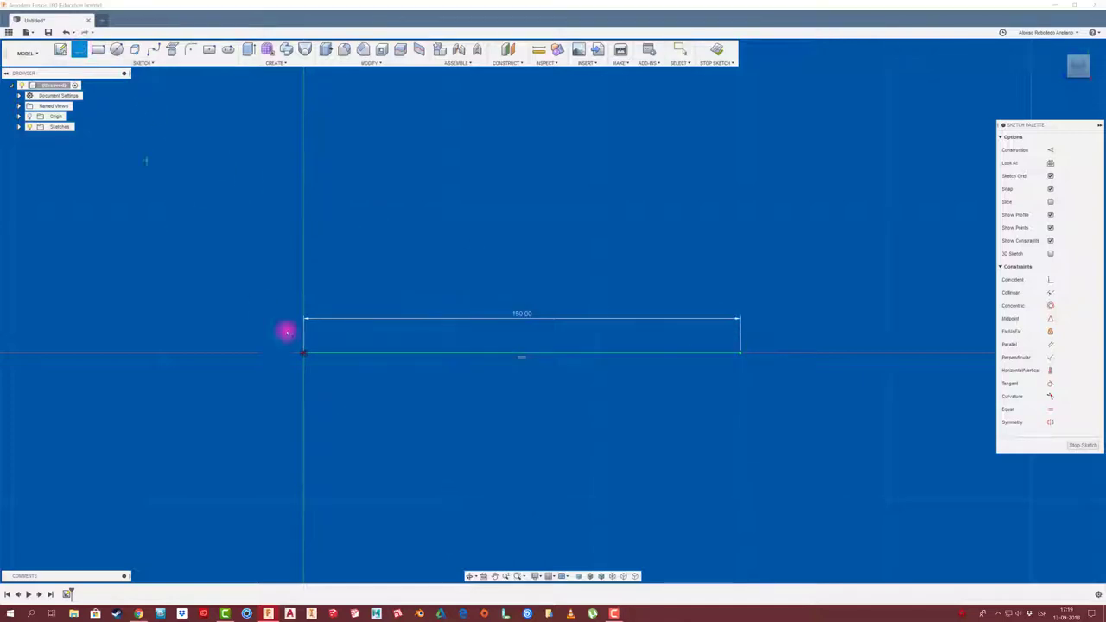
{"action": "left_click", "coordinate": [303, 353]}
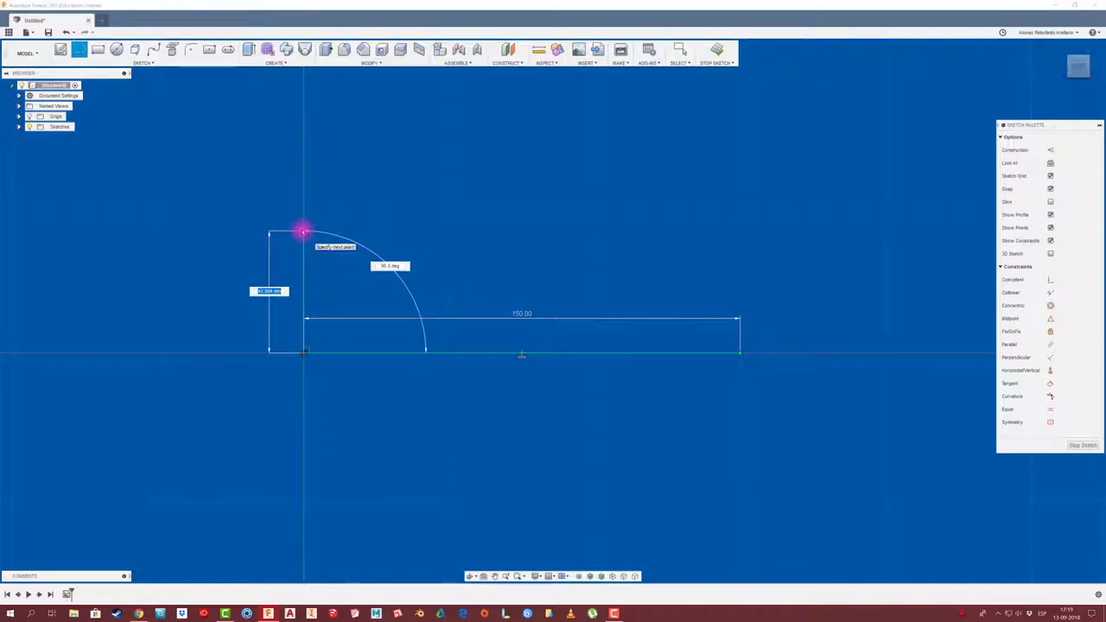
{"action": "type", "text": "40"}
{"action": "key", "text": "Return"}
{"action": "key", "text": "Escape"}
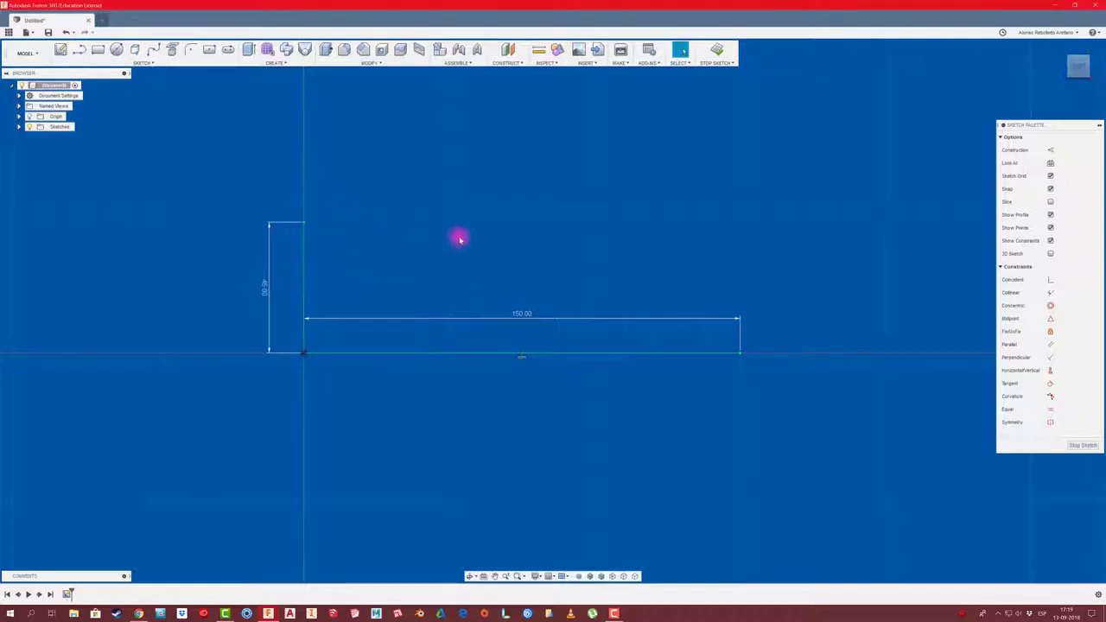
Step: Add the 30 mm right side and the sloped top edges that close the profile
{"action": "key", "text": "l"}
{"action": "left_click_drag", "start_coordinate": [740, 353], "coordinate": [742, 256]}
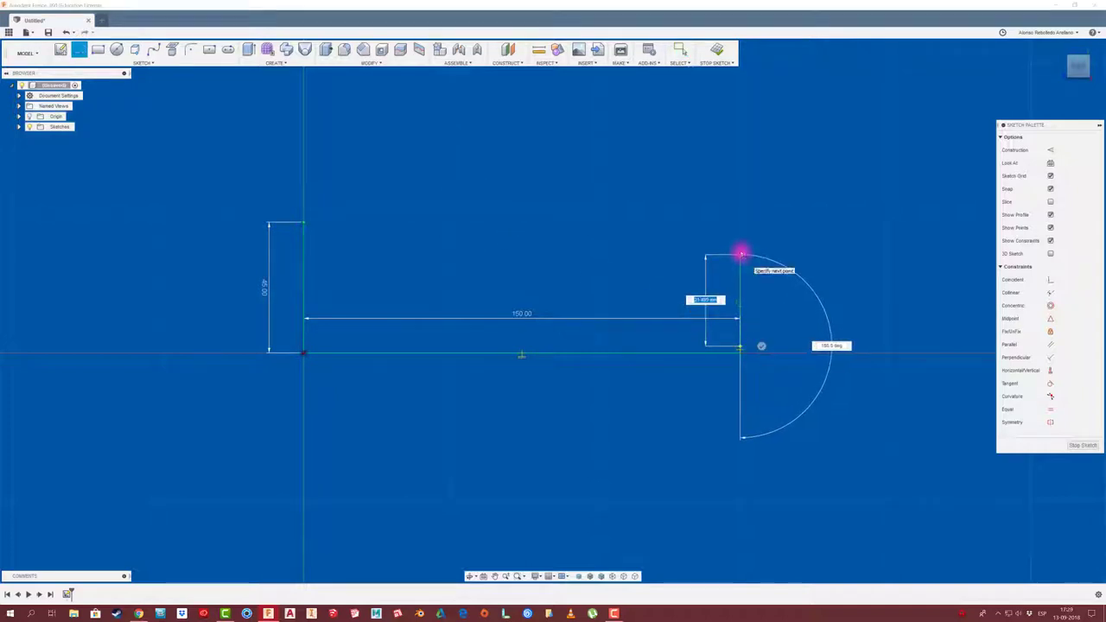
{"action": "type", "text": "10"}
{"action": "key", "text": "Escape"}
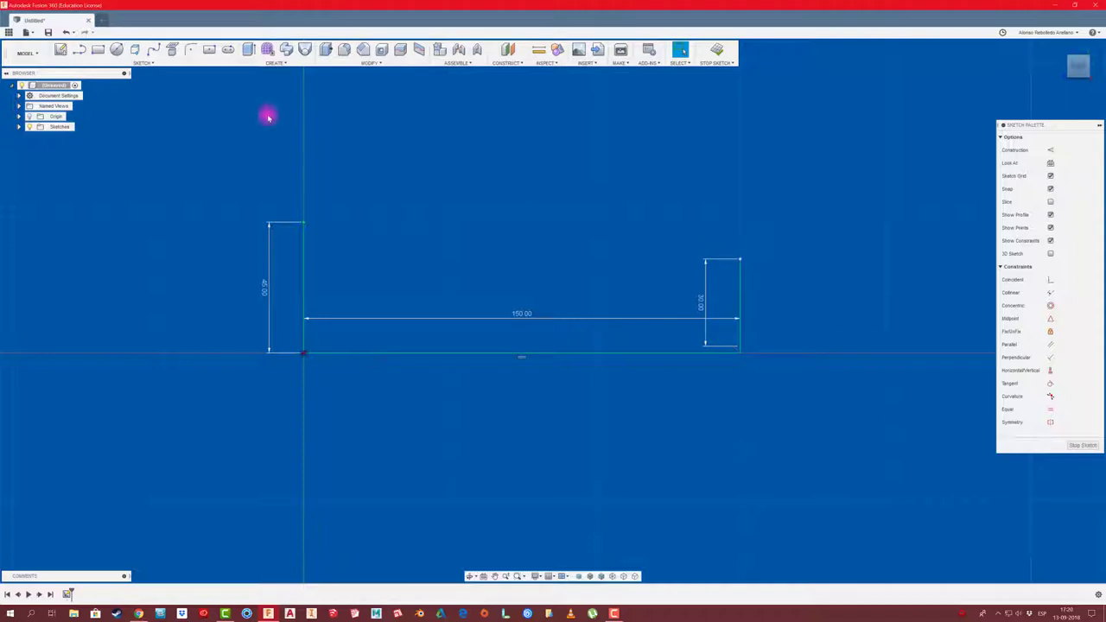
{"action": "left_click", "coordinate": [80, 50]}
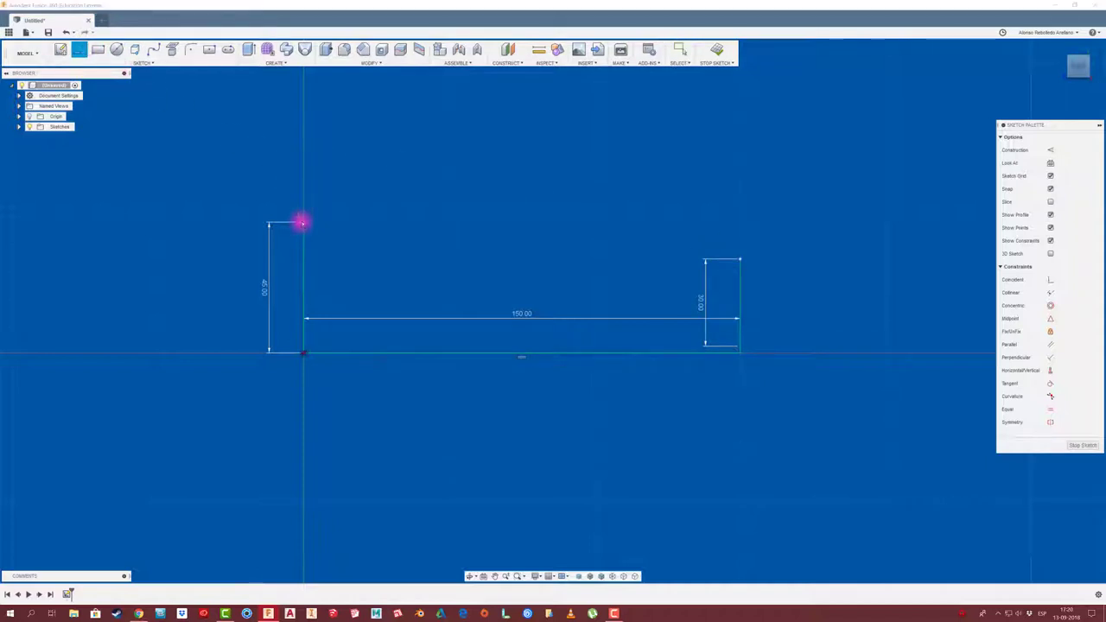
{"action": "mouse_move", "coordinate": [302, 221]}
{"action": "left_mouse_down"}
{"action": "mouse_move", "coordinate": [514, 150]}
{"action": "mouse_move", "coordinate": [739, 260]}
{"action": "left_mouse_up"}
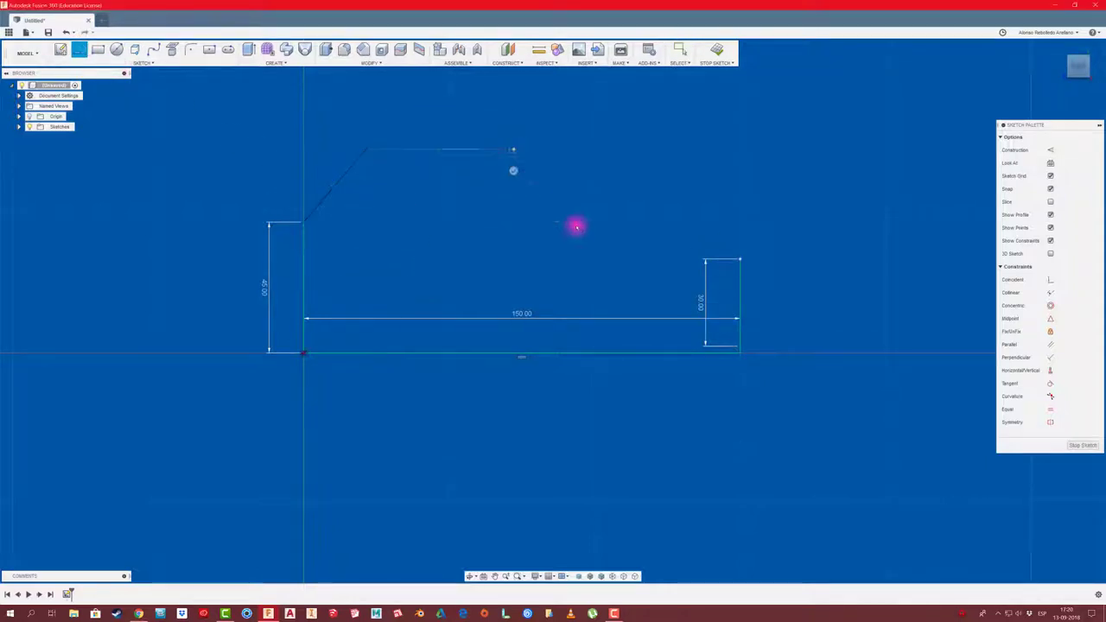
{"action": "left_click", "coordinate": [740, 260]}
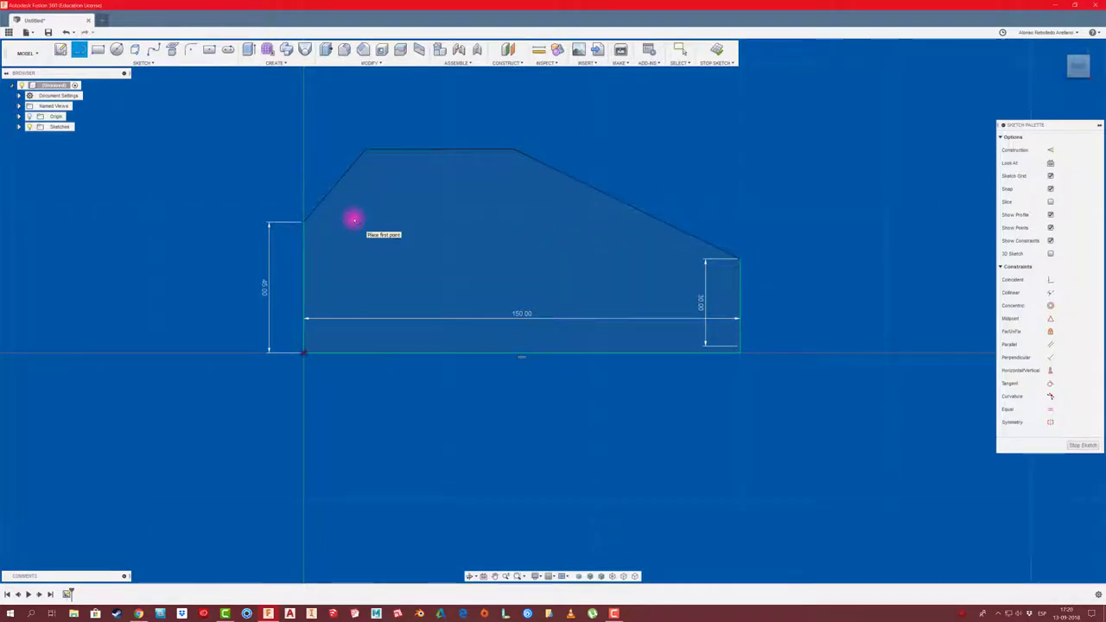
{"action": "key", "text": "Escape"}
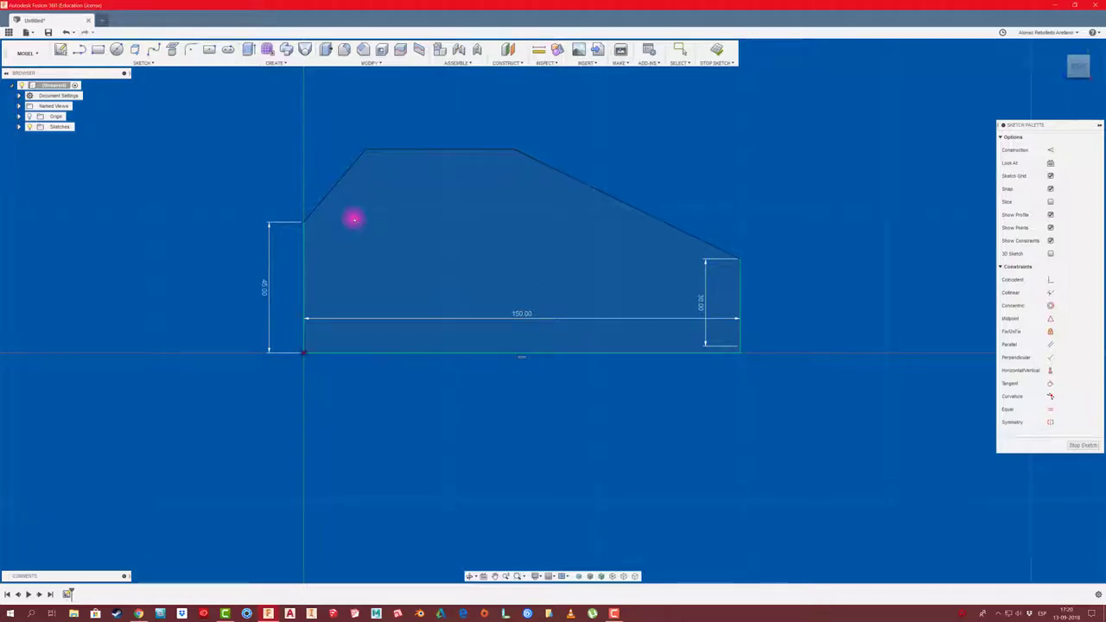
Step: Dimension the left slope at 135° to the left side and 30 mm long
{"action": "left_click", "coordinate": [303, 248]}
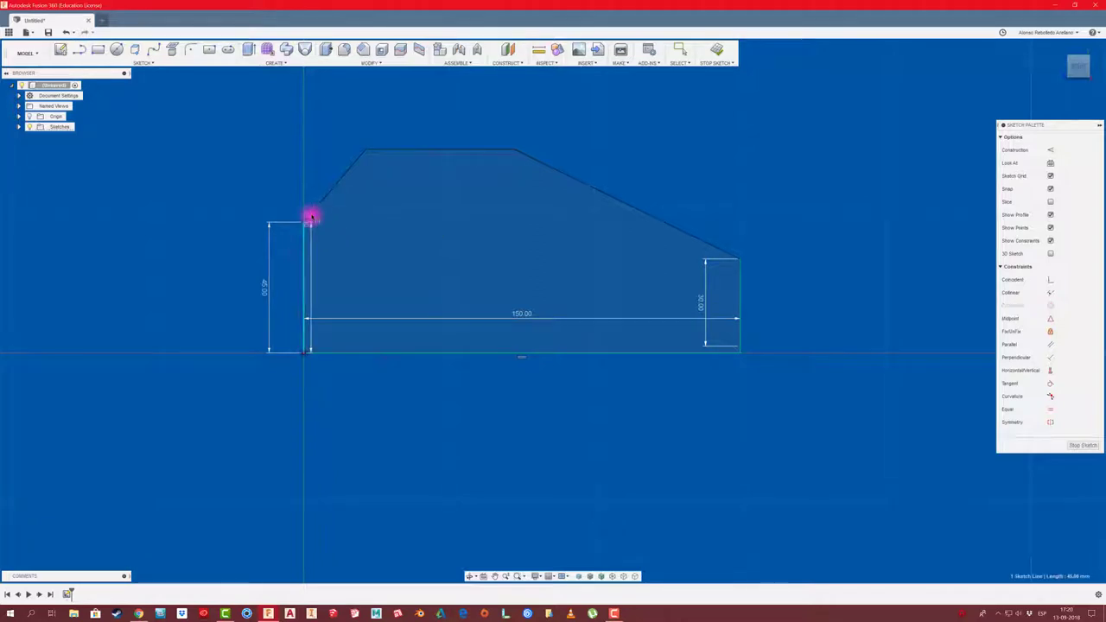
{"action": "left_click", "coordinate": [311, 215]}
{"action": "left_click", "coordinate": [339, 240]}
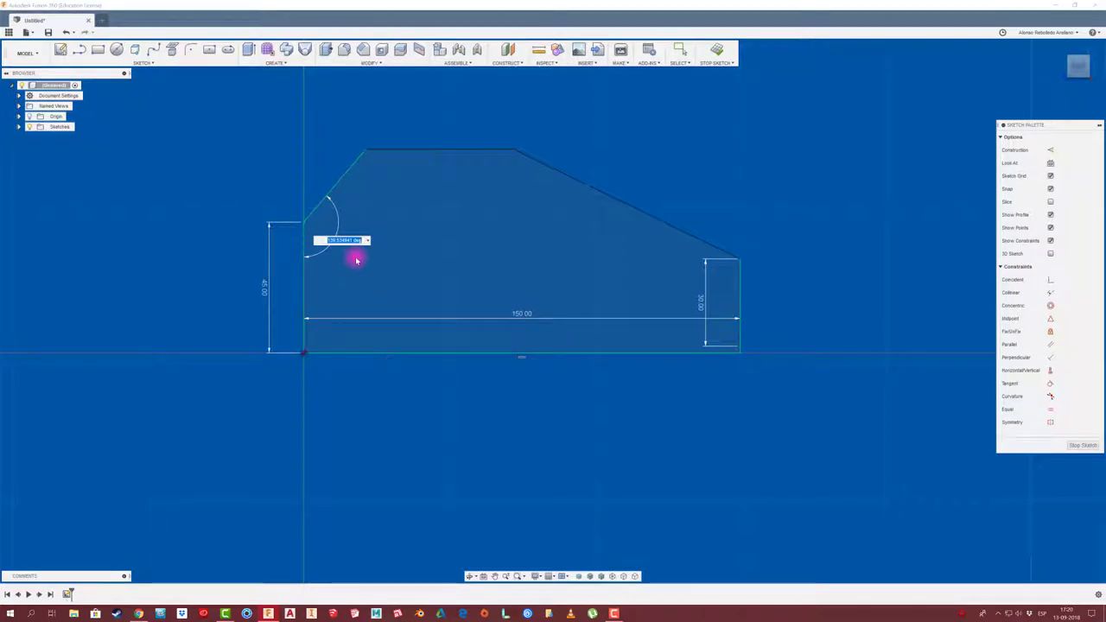
{"action": "type", "text": "135"}
{"action": "key", "text": "Return"}
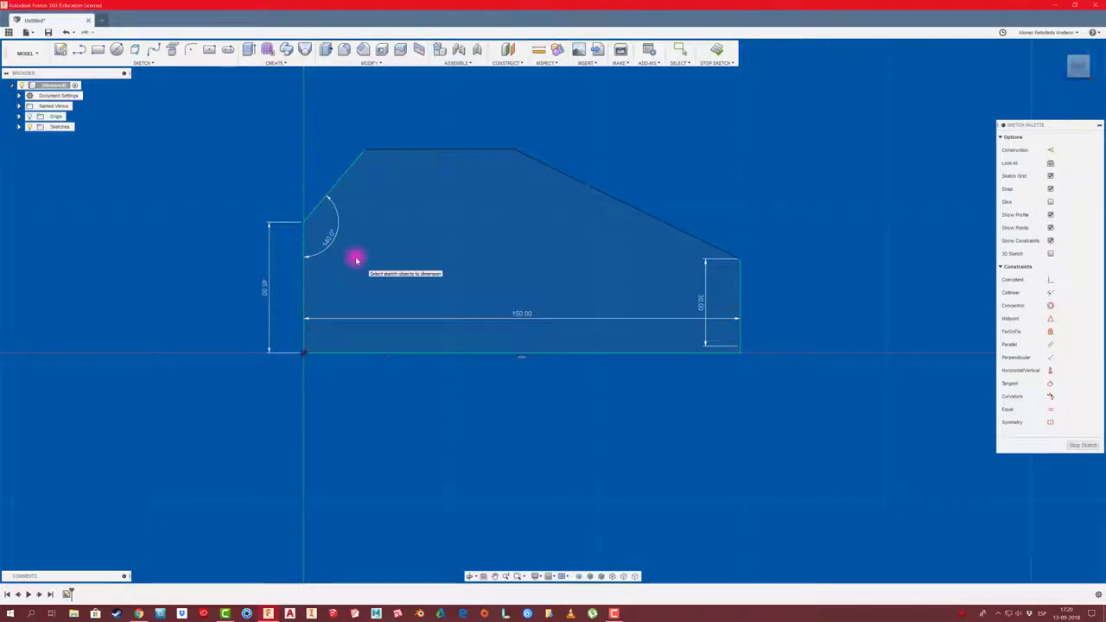
{"action": "left_click", "coordinate": [337, 183]}
{"action": "left_click", "coordinate": [318, 175]}
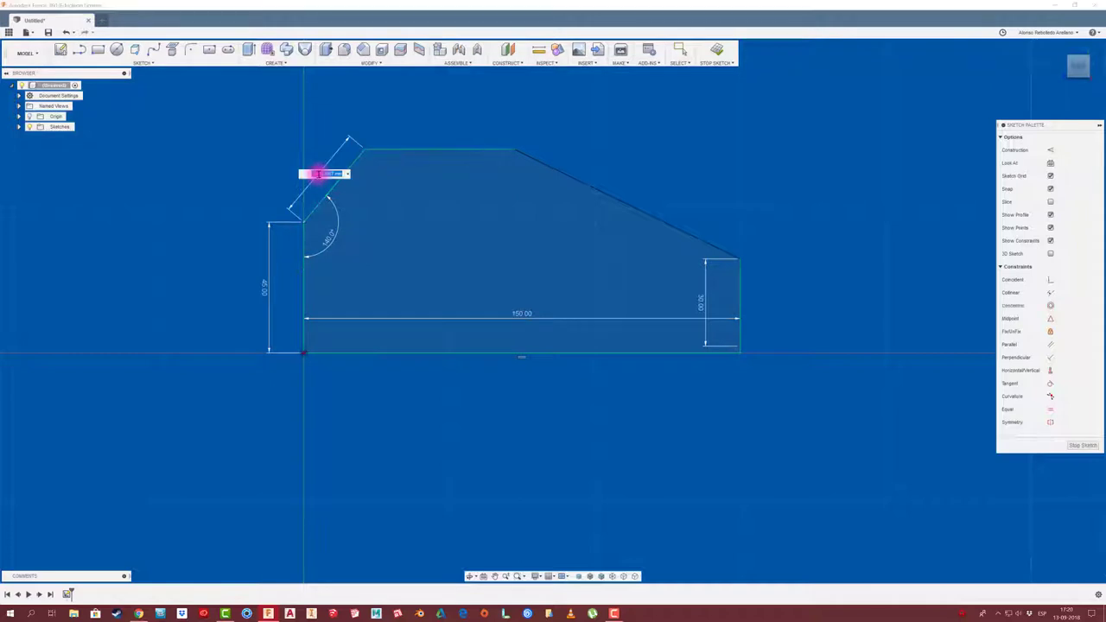
{"action": "type", "text": "30"}
{"action": "key", "text": "Return"}
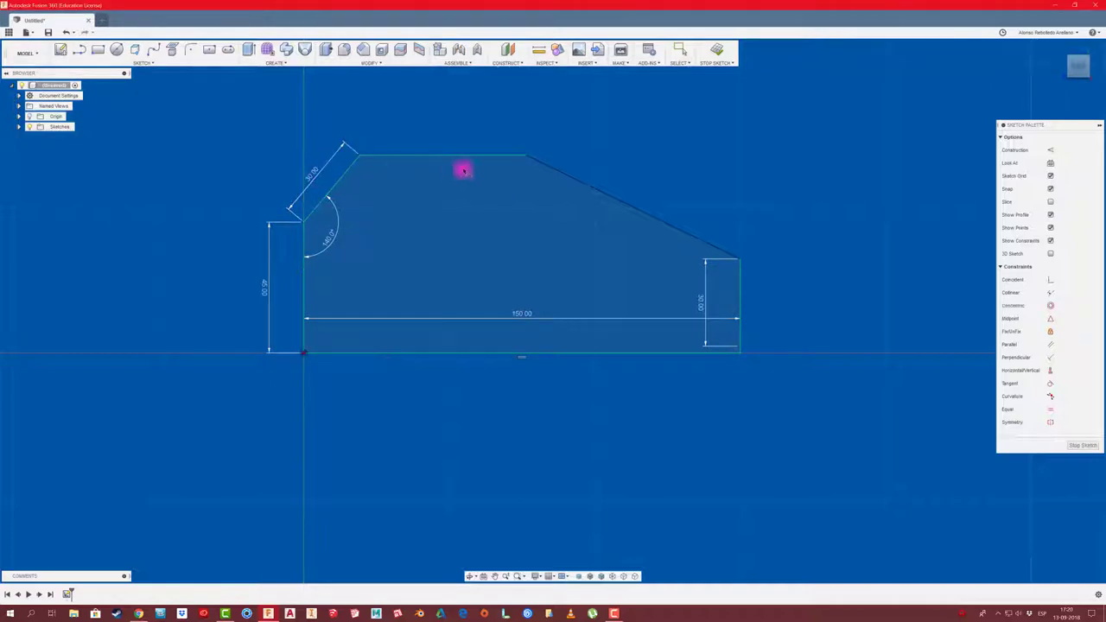
Step: Set the flat top edge to 55 mm and the right slanted edge to 90 mm
{"action": "left_click", "coordinate": [450, 155]}
{"action": "left_click", "coordinate": [441, 124]}
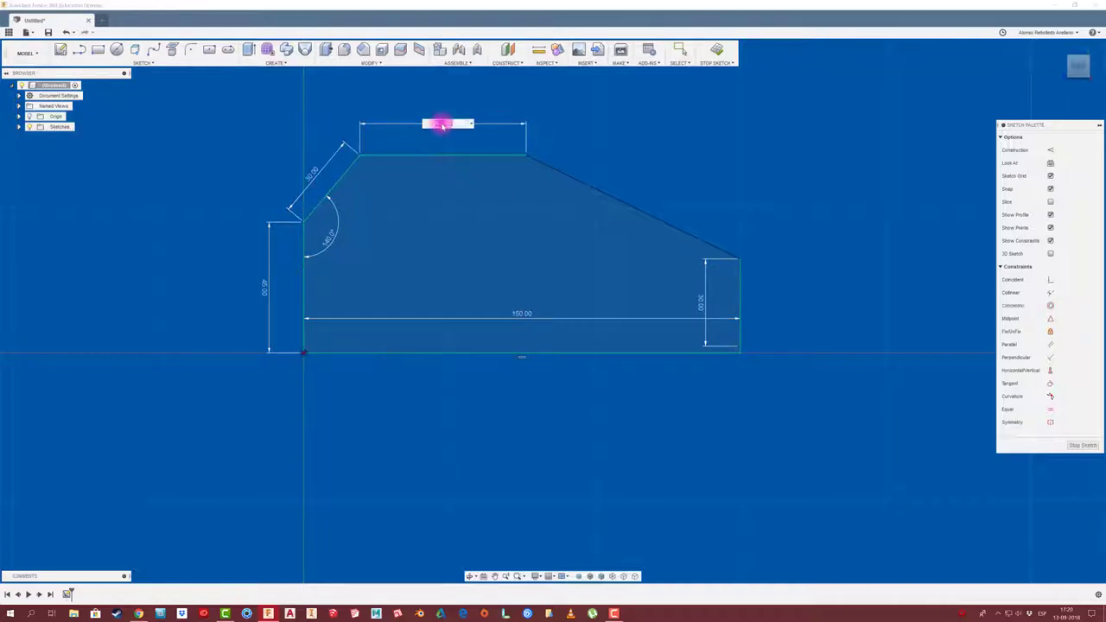
{"action": "type", "text": "55"}
{"action": "key", "text": "Return"}
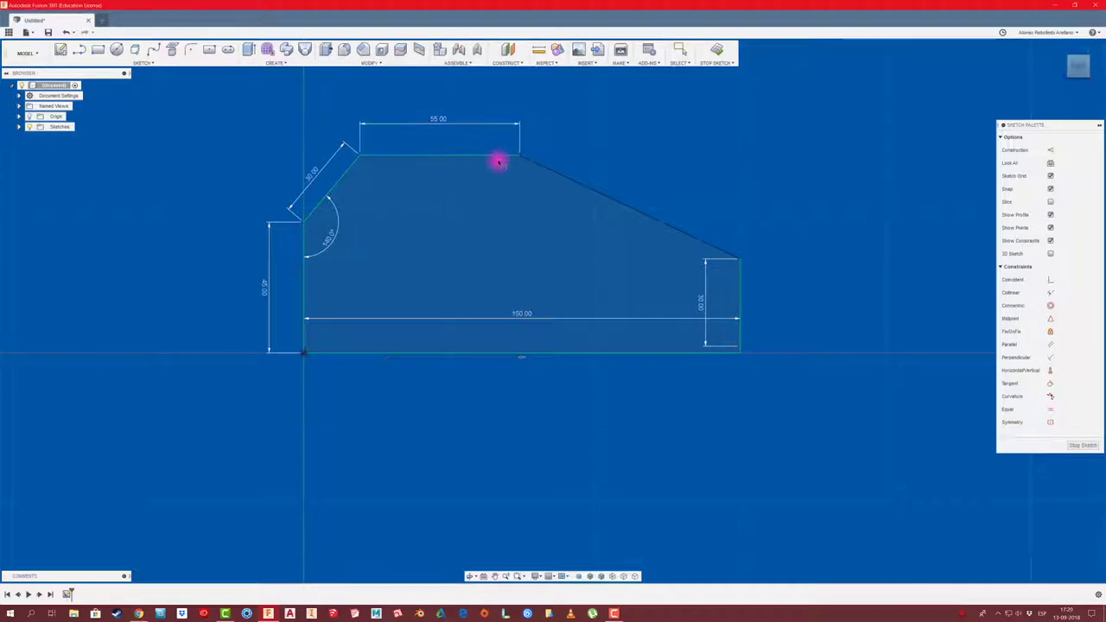
{"action": "left_click", "coordinate": [687, 233]}
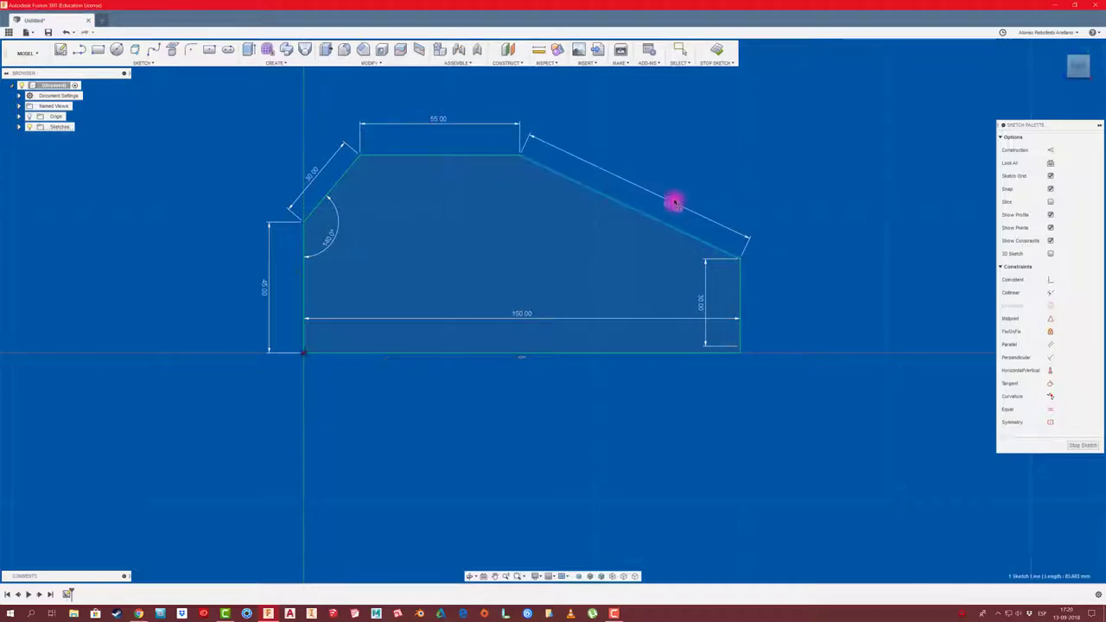
{"action": "left_click", "coordinate": [668, 186]}
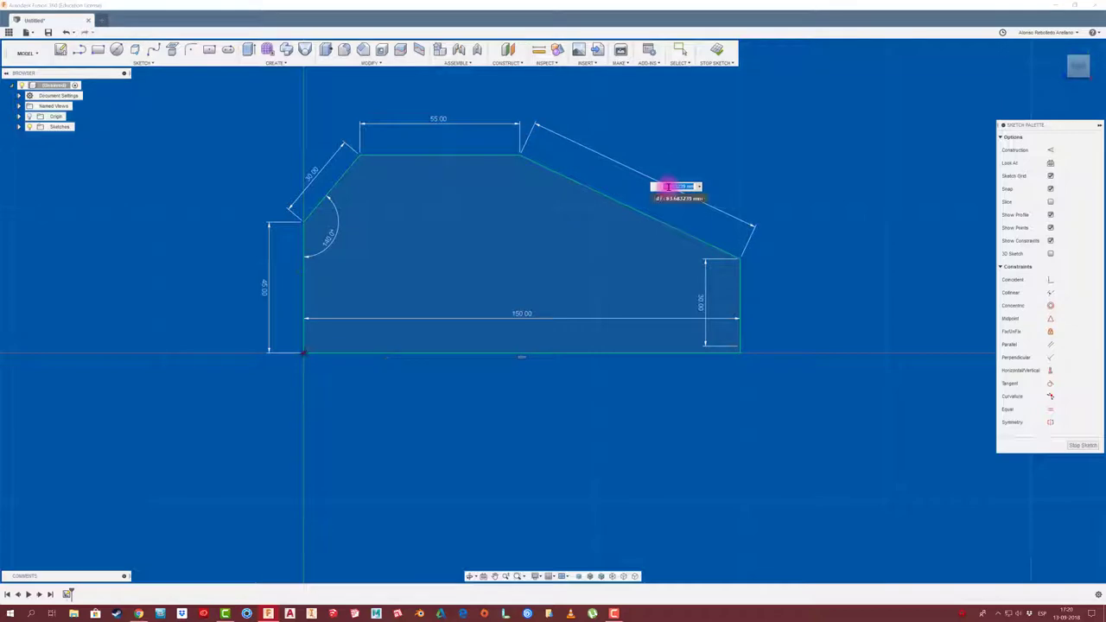
{"action": "type", "text": "90"}
{"action": "key", "text": "Return"}
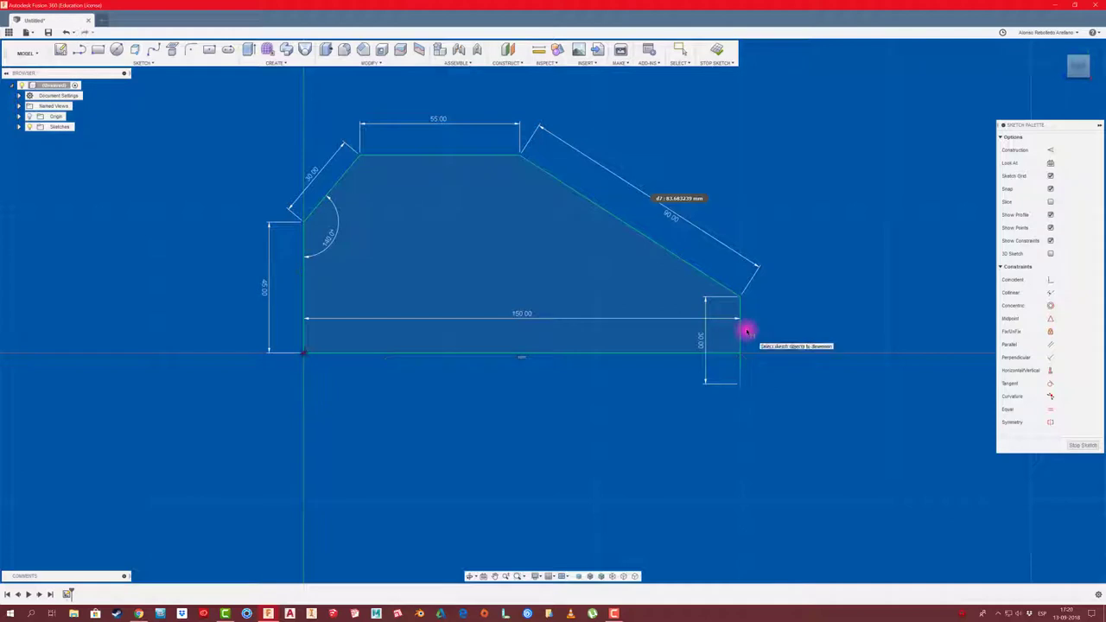
{"action": "key", "text": "Escape"}
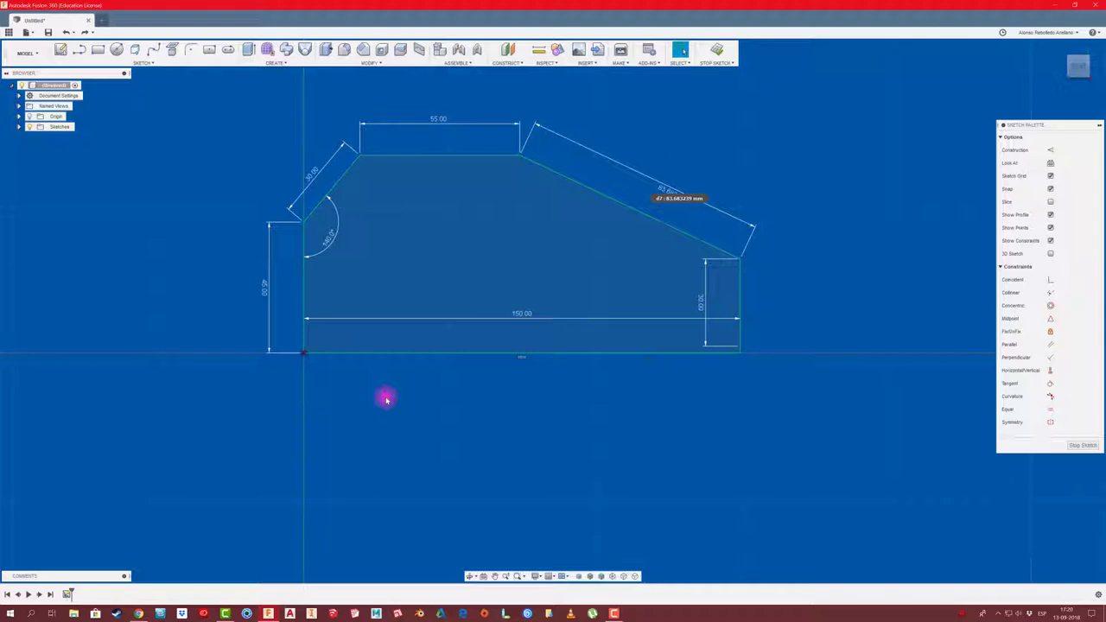
Step: Finish the sketch and pick the car profile for extrusion
{"action": "left_click", "coordinate": [716, 49]}
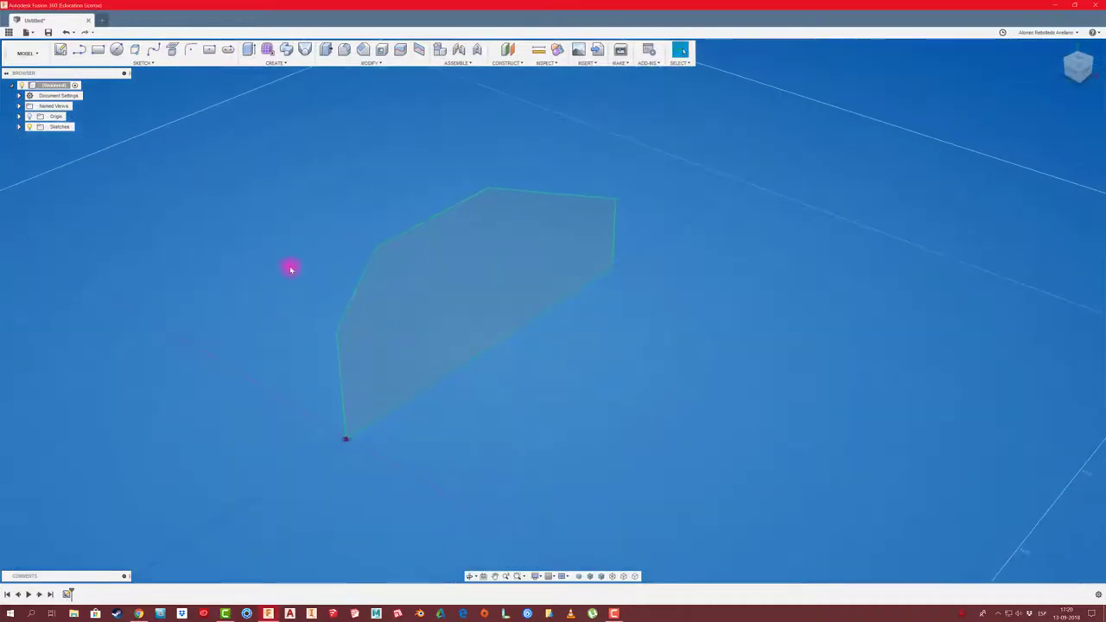
{"action": "middle_click_drag", "start_coordinate": [291, 252], "coordinate": [288, 249], "text": "shift"}
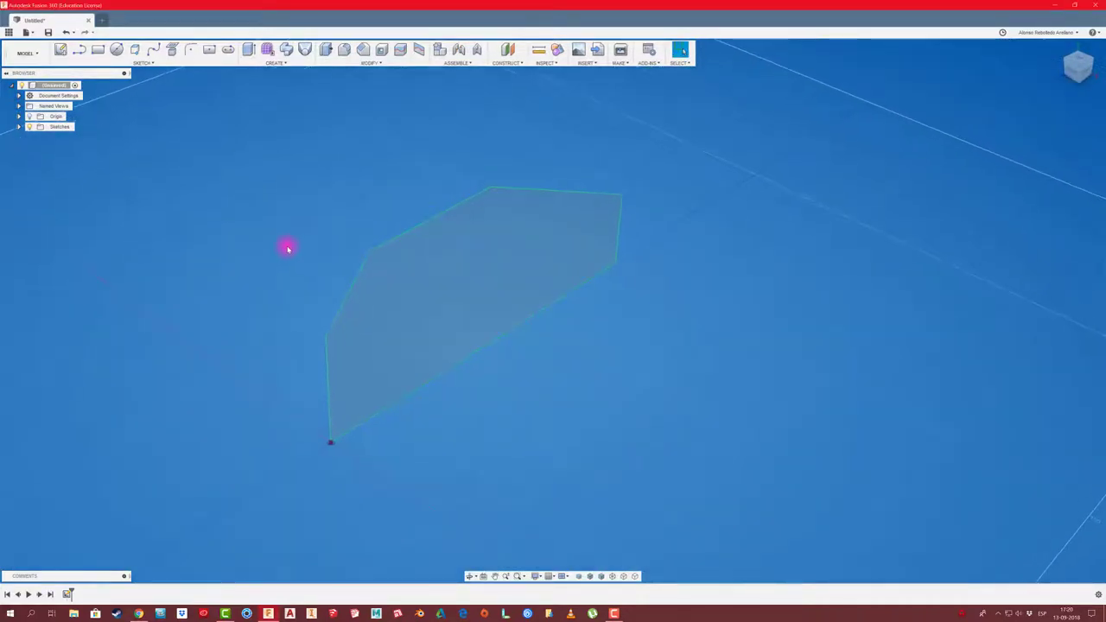
{"action": "key", "text": "e"}
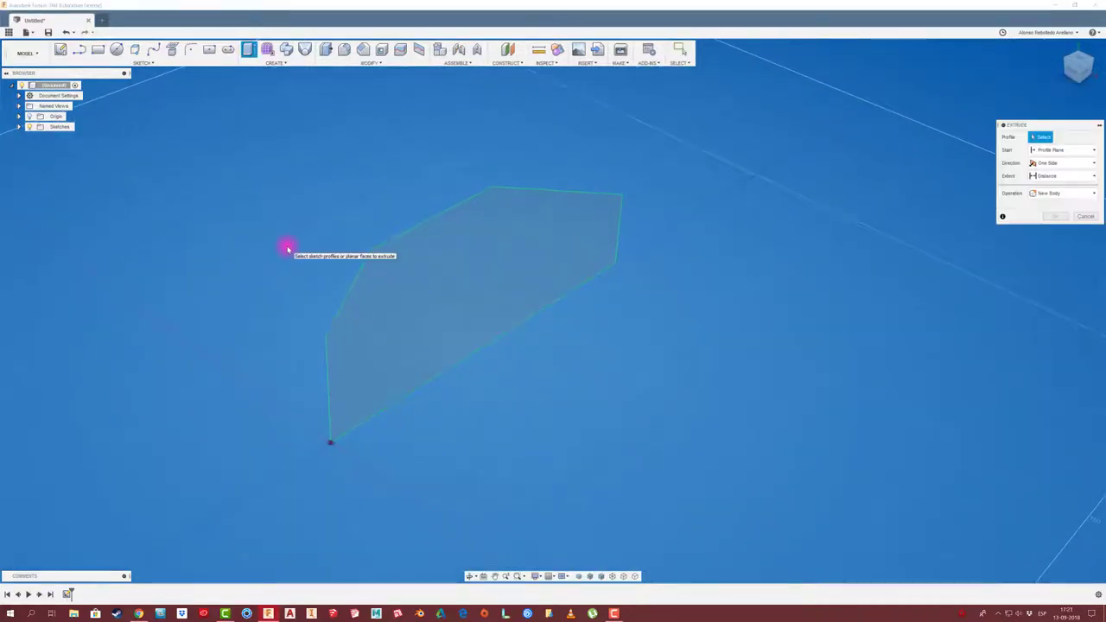
{"action": "left_click", "coordinate": [494, 302]}
{"action": "left_click_drag", "start_coordinate": [1071, 129], "coordinate": [812, 138]}
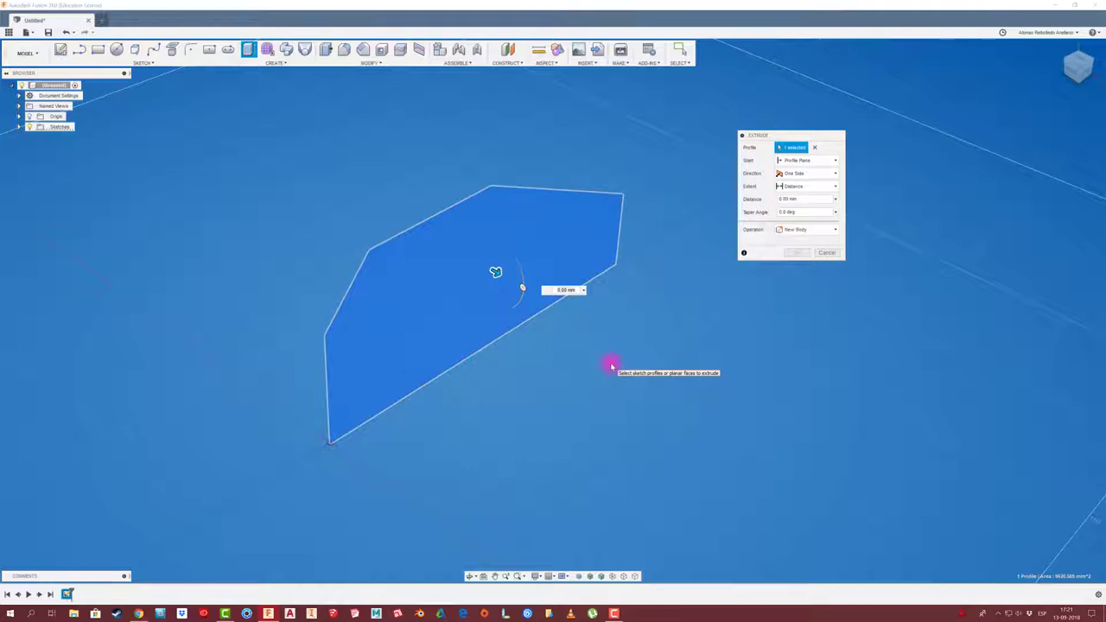
{"action": "left_click_drag", "start_coordinate": [496, 273], "coordinate": [561, 310]}
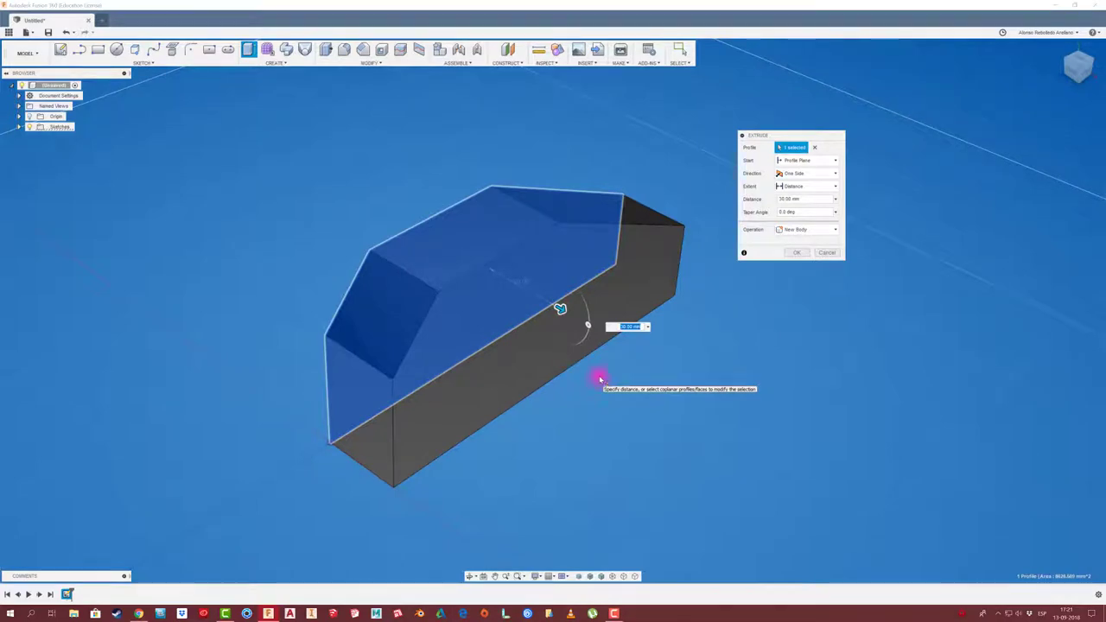
Step: Extrude the profile symmetrically, measured as whole length, to 55 mm total and confirm
{"action": "left_click", "coordinate": [834, 173]}
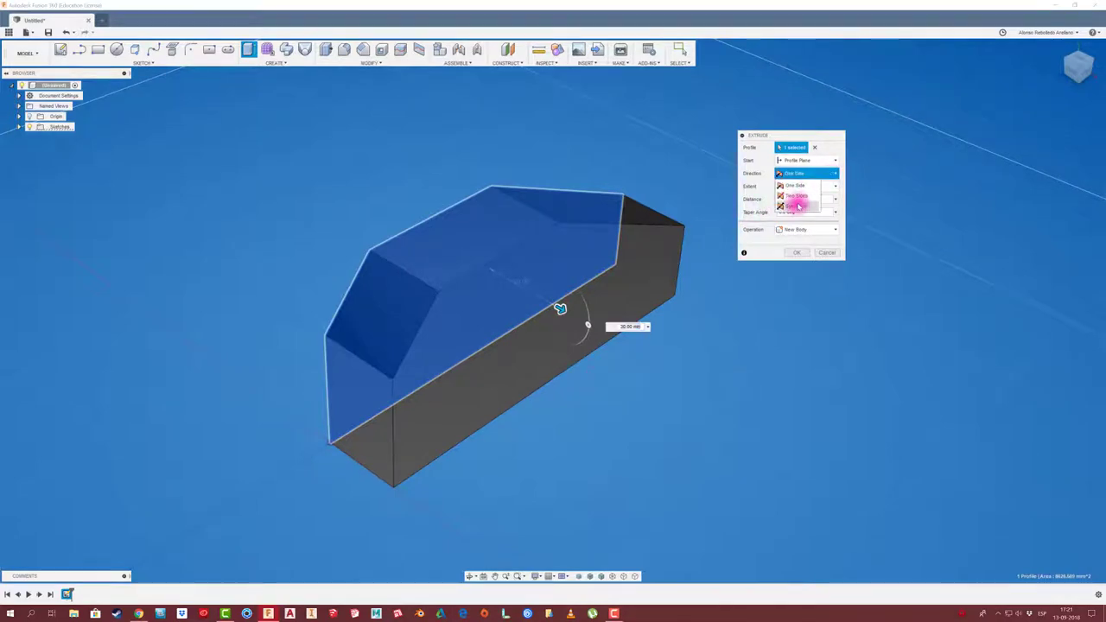
{"action": "left_click", "coordinate": [798, 206]}
{"action": "mouse_move", "coordinate": [544, 329]}
{"action": "middle_mouse_down", "text": "shift"}
{"action": "mouse_move", "coordinate": [751, 259]}
{"action": "mouse_move", "coordinate": [781, 185]}
{"action": "middle_mouse_up", "text": "shift"}
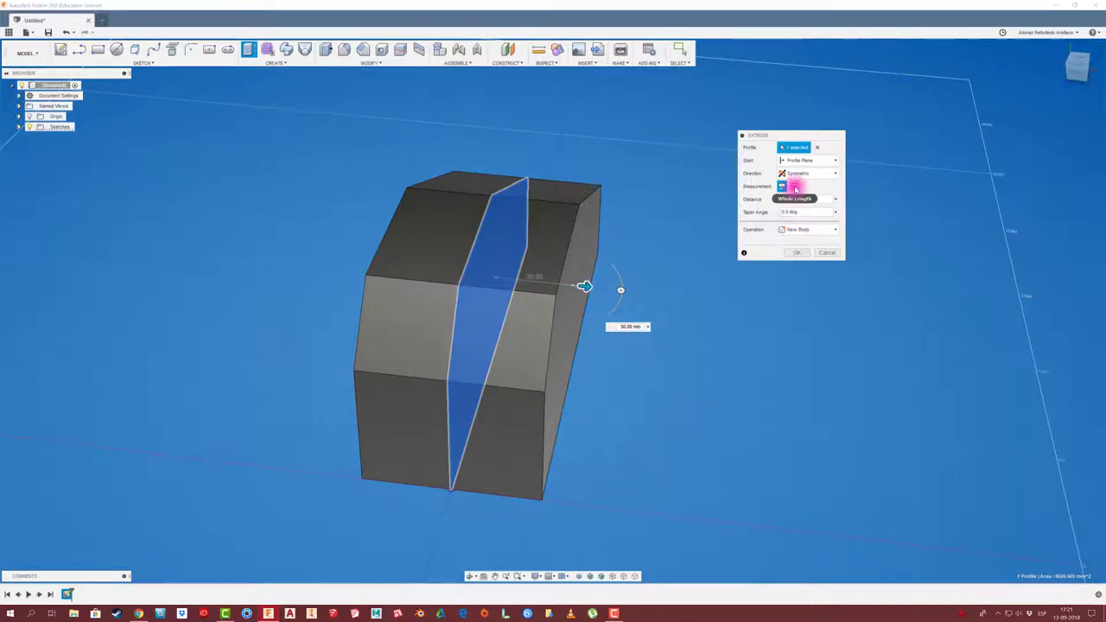
{"action": "left_click", "coordinate": [795, 187]}
{"action": "middle_click_drag", "start_coordinate": [590, 365], "coordinate": [535, 302], "text": "shift"}
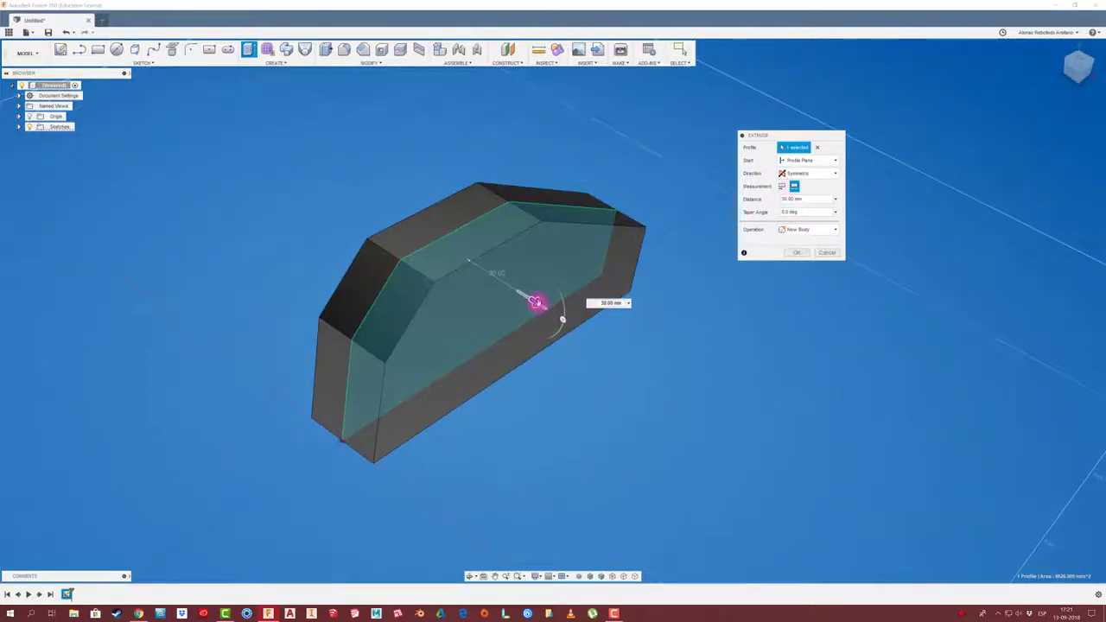
{"action": "left_click_drag", "start_coordinate": [536, 301], "coordinate": [575, 308]}
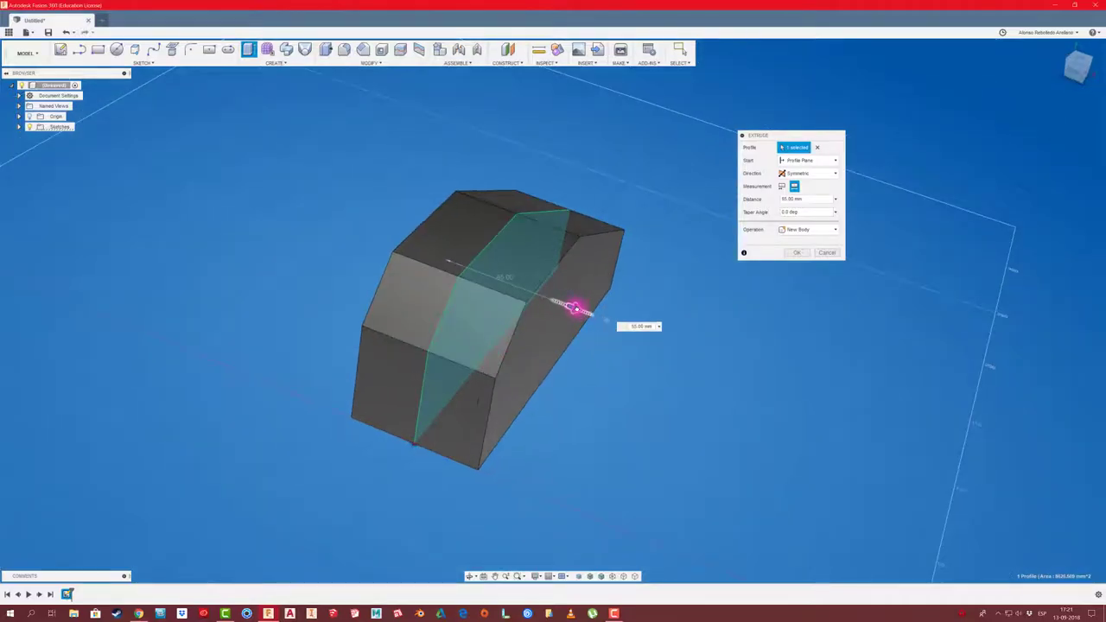
{"action": "mouse_move", "coordinate": [575, 308]}
{"action": "middle_mouse_down", "text": "shift"}
{"action": "mouse_move", "coordinate": [759, 312]}
{"action": "mouse_move", "coordinate": [790, 264]}
{"action": "middle_mouse_up", "text": "shift"}
{"action": "left_click", "coordinate": [796, 253]}
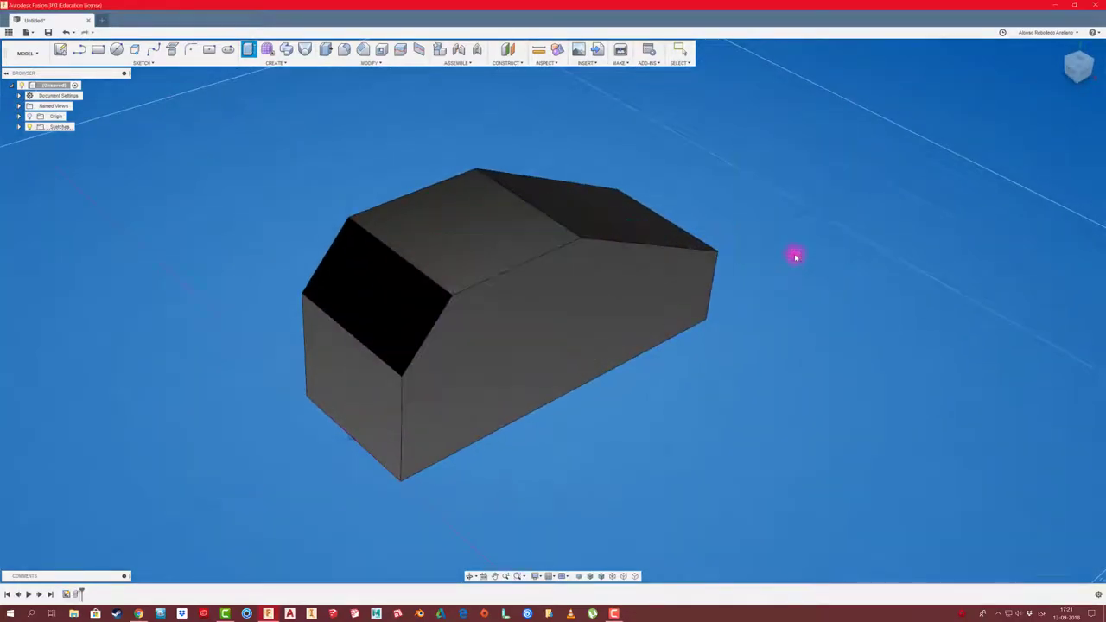
Step: Convert Body1 into its own component, Component1, from the Browser
{"action": "middle_click_drag", "start_coordinate": [247, 268], "coordinate": [240, 277], "text": "shift"}
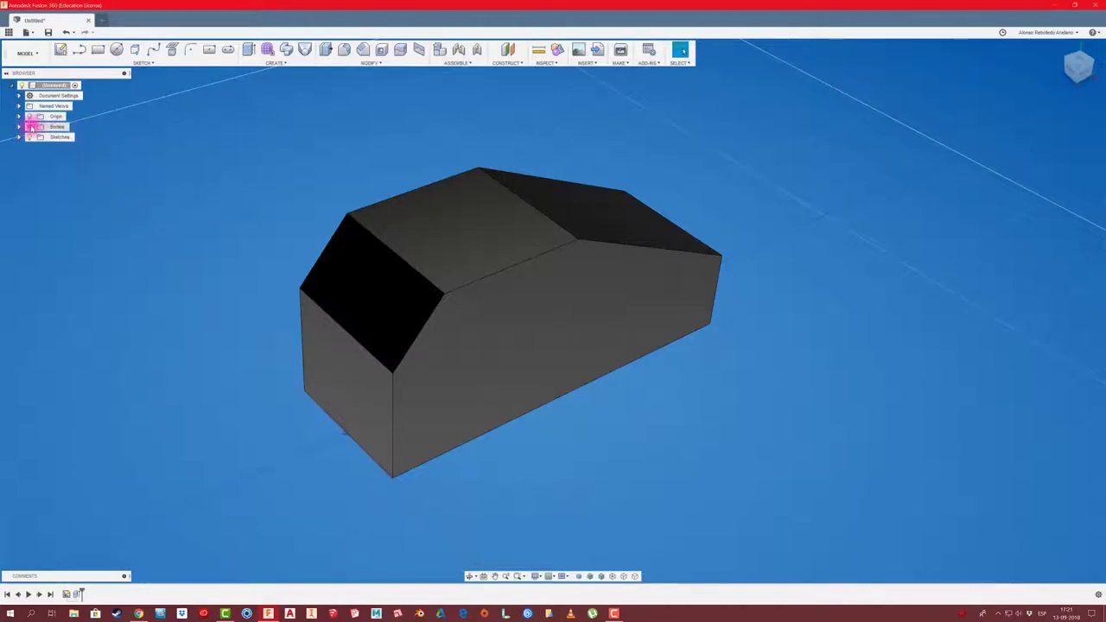
{"action": "left_click", "coordinate": [19, 127]}
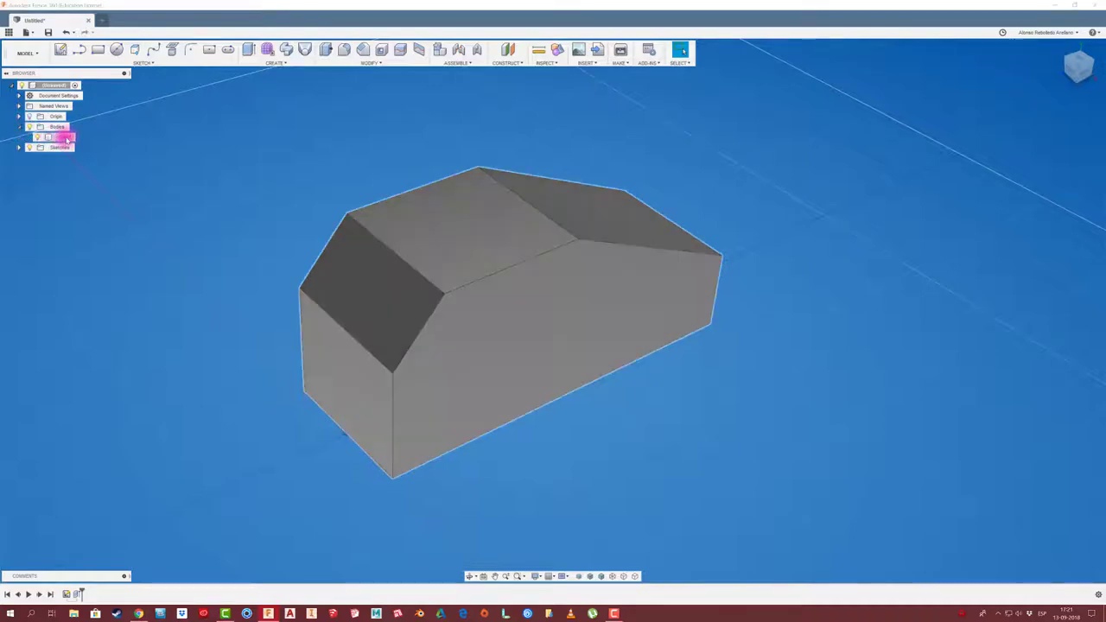
{"action": "right_click", "coordinate": [67, 139]}
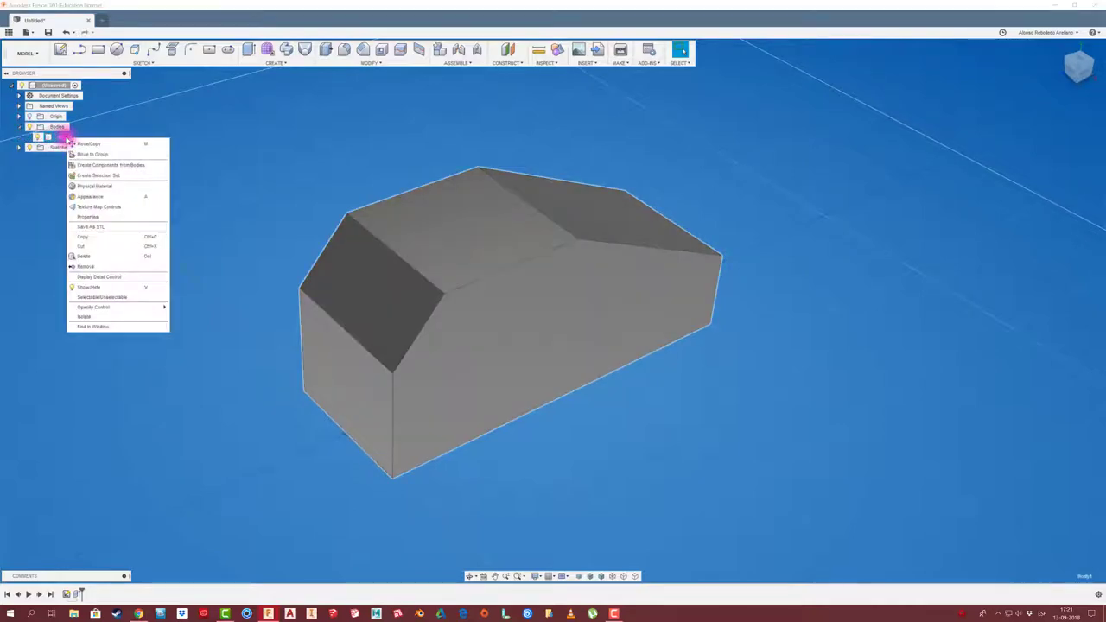
{"action": "left_click", "coordinate": [103, 164]}
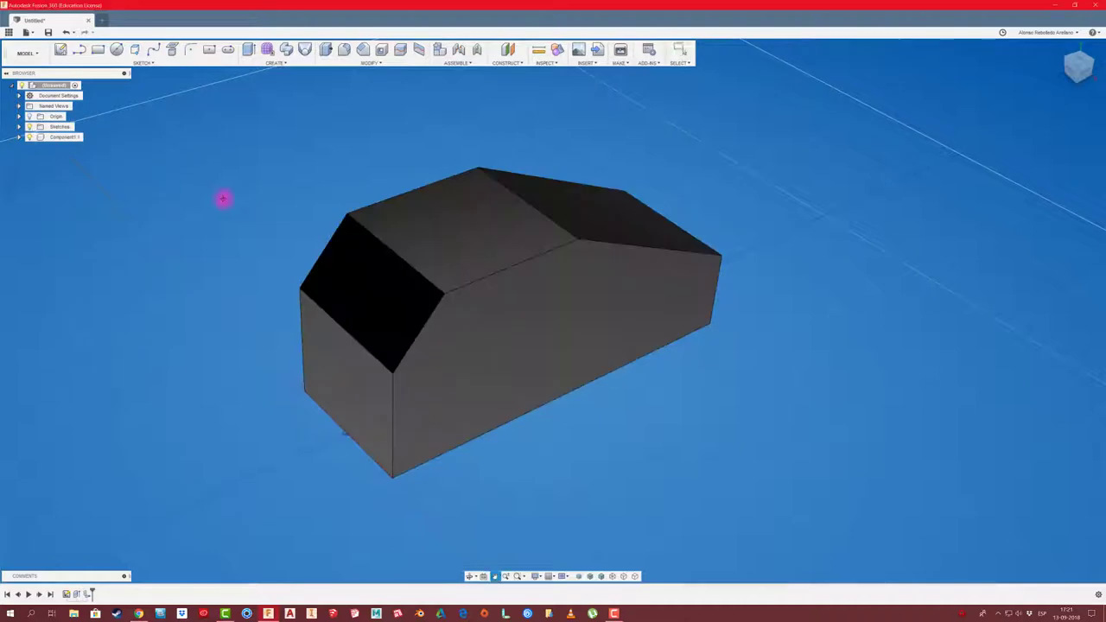
{"action": "middle_click_drag", "start_coordinate": [226, 182], "coordinate": [230, 185], "text": "shift"}
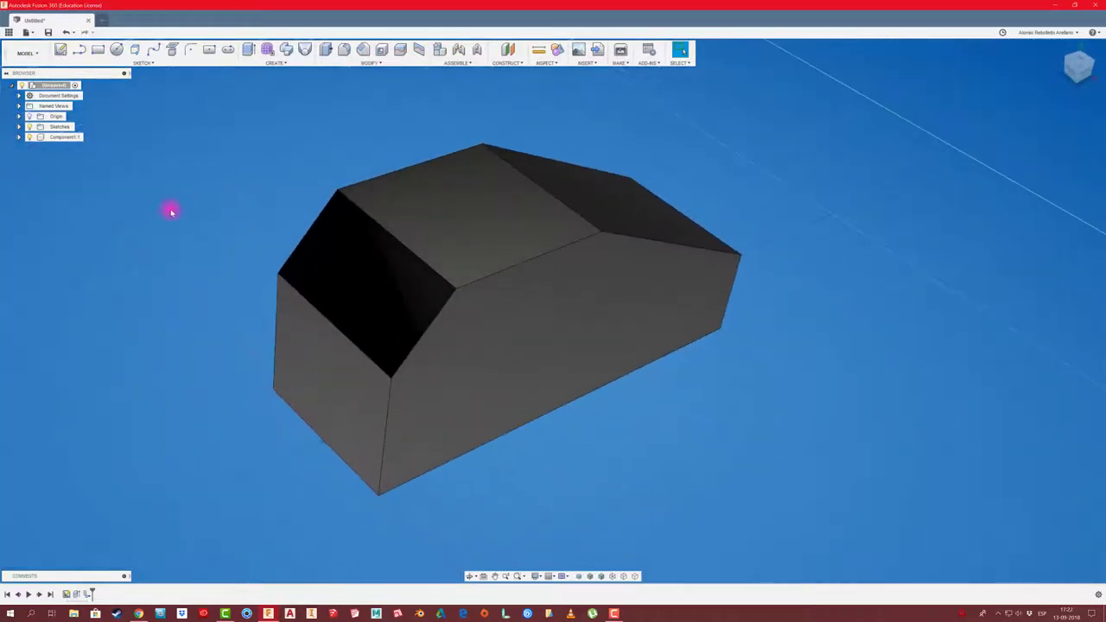
{"action": "mouse_move", "coordinate": [167, 210]}
{"action": "middle_mouse_down", "text": "shift"}
{"action": "mouse_move", "coordinate": [280, 181]}
{"action": "mouse_move", "coordinate": [708, 121]}
{"action": "middle_mouse_up", "text": "shift"}
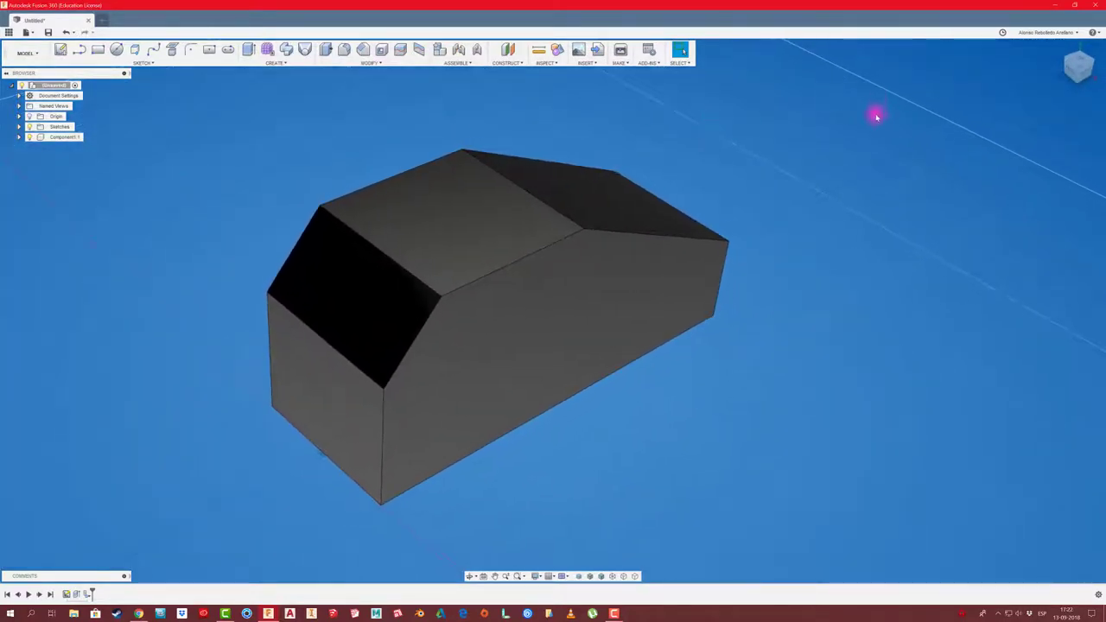
{"action": "left_click", "coordinate": [1073, 33]}
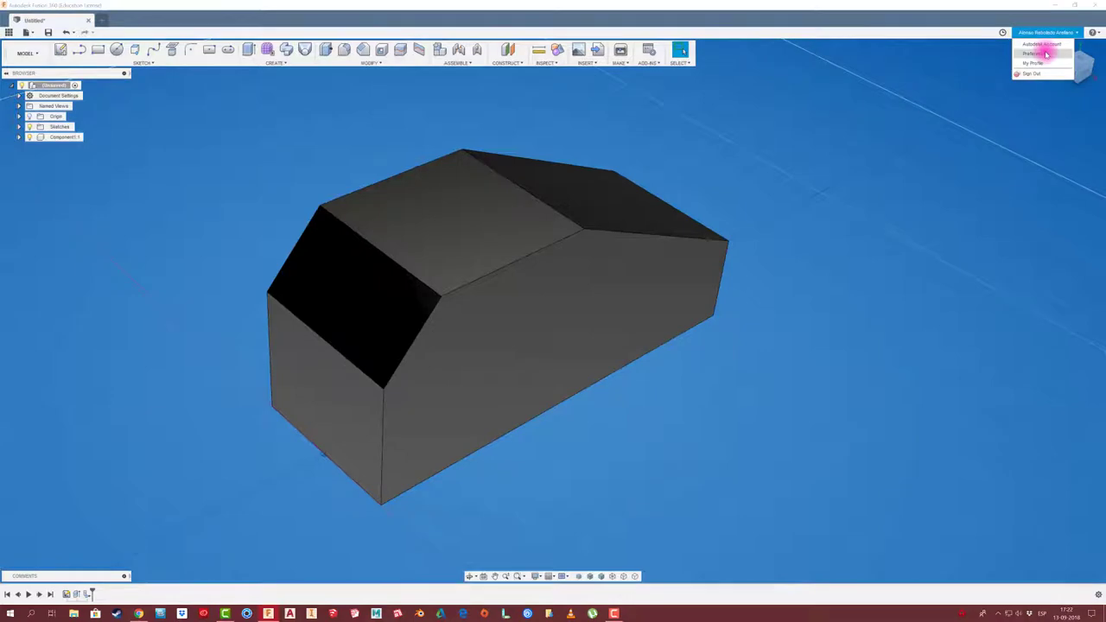
{"action": "left_click", "coordinate": [1046, 53]}
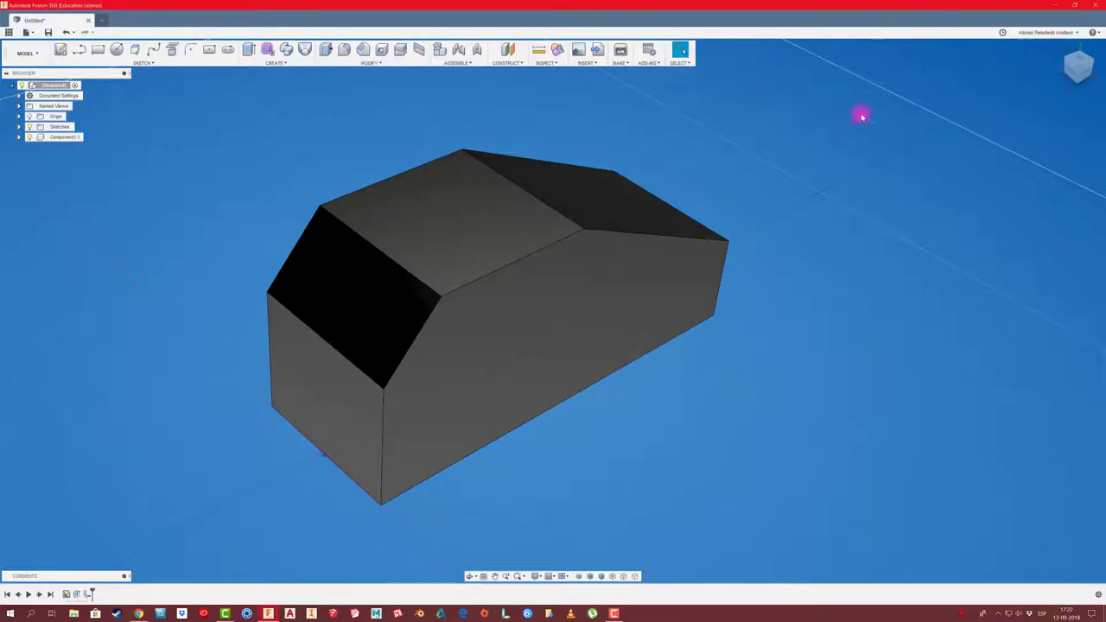
{"action": "left_click_drag", "start_coordinate": [509, 184], "coordinate": [436, 145]}
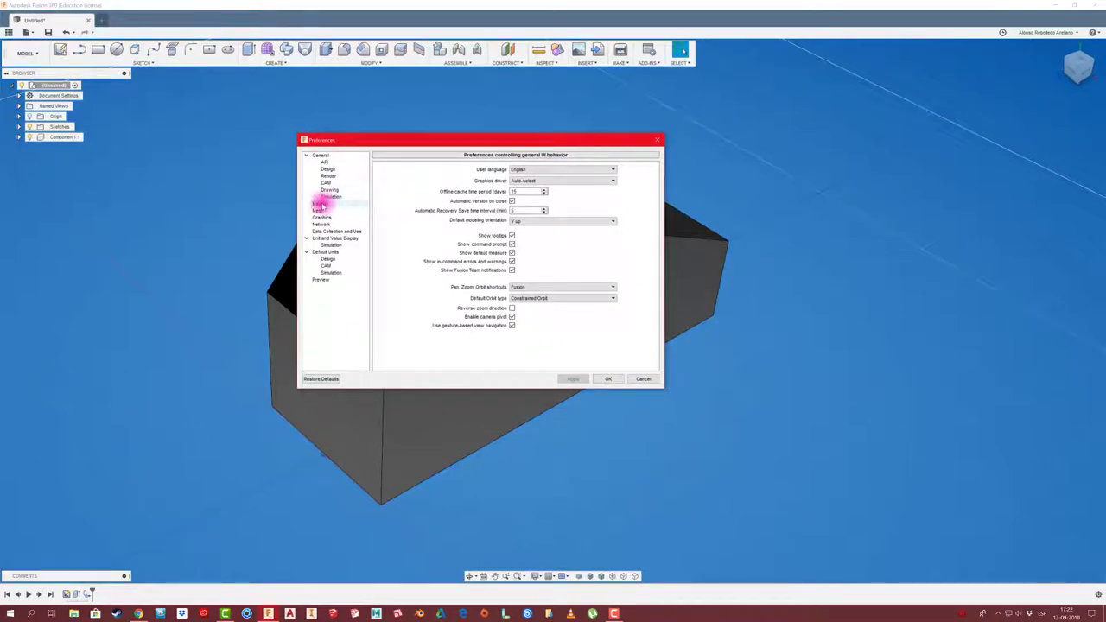
{"action": "left_click", "coordinate": [320, 203]}
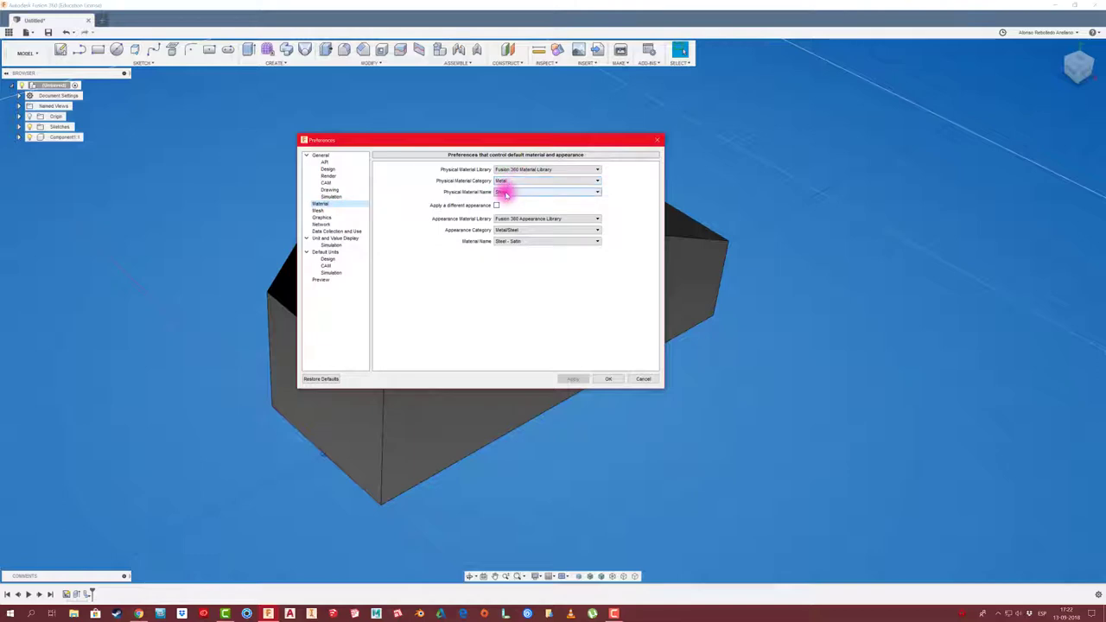
{"action": "left_click", "coordinate": [655, 143]}
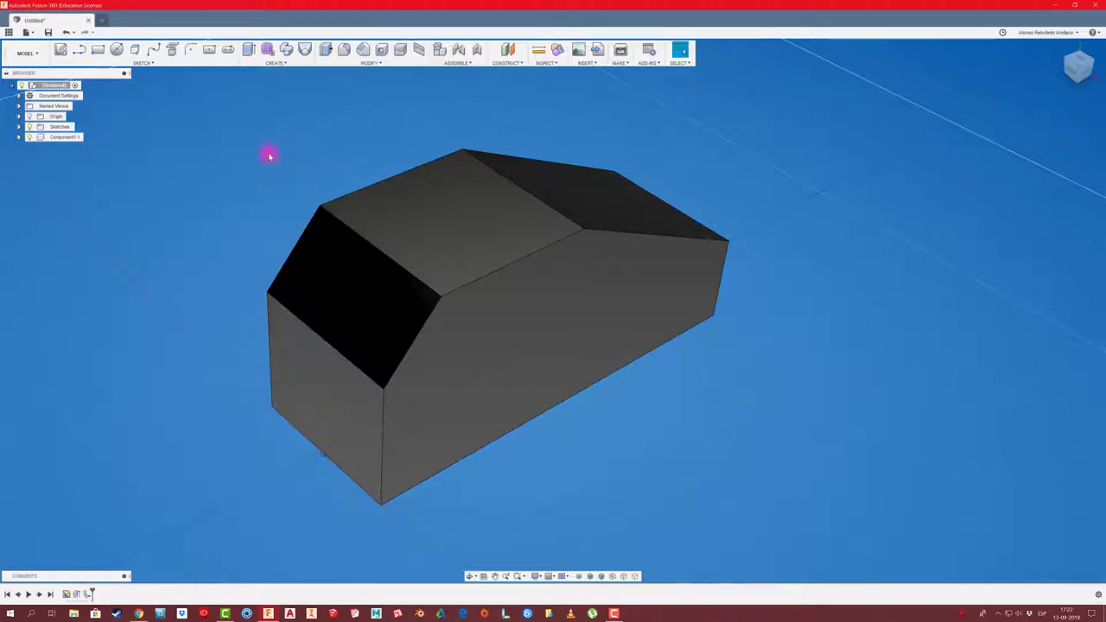
Step: Rename Component1 to CUERPO and review its physical properties
{"action": "double_click", "coordinate": [76, 138]}
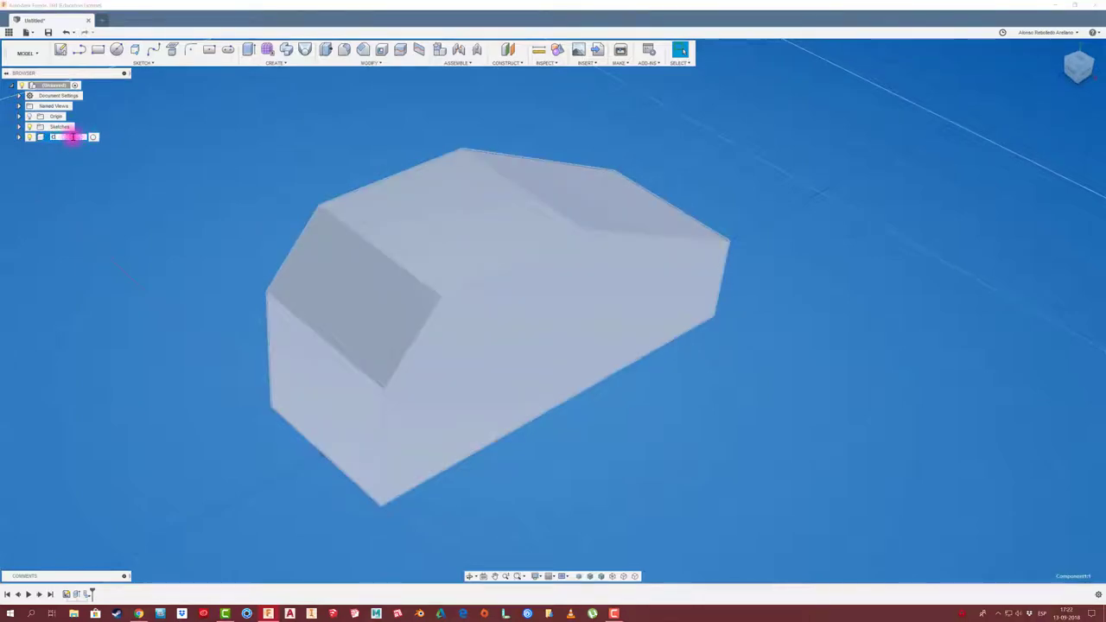
{"action": "type", "text": "cuer"}
{"action": "key", "text": "Return"}
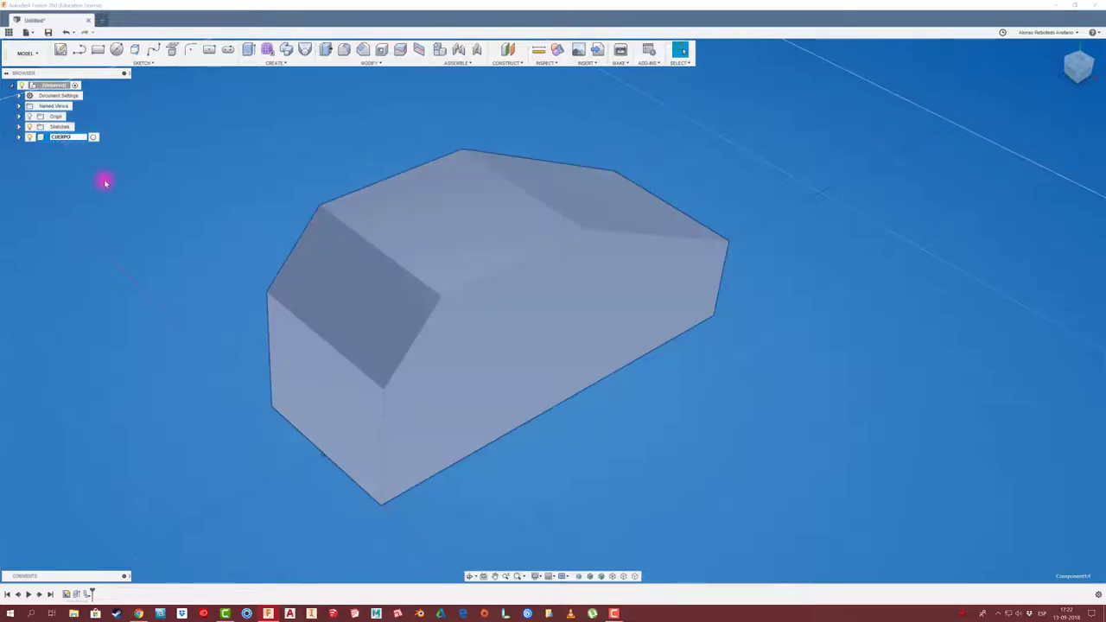
{"action": "right_click", "coordinate": [67, 140]}
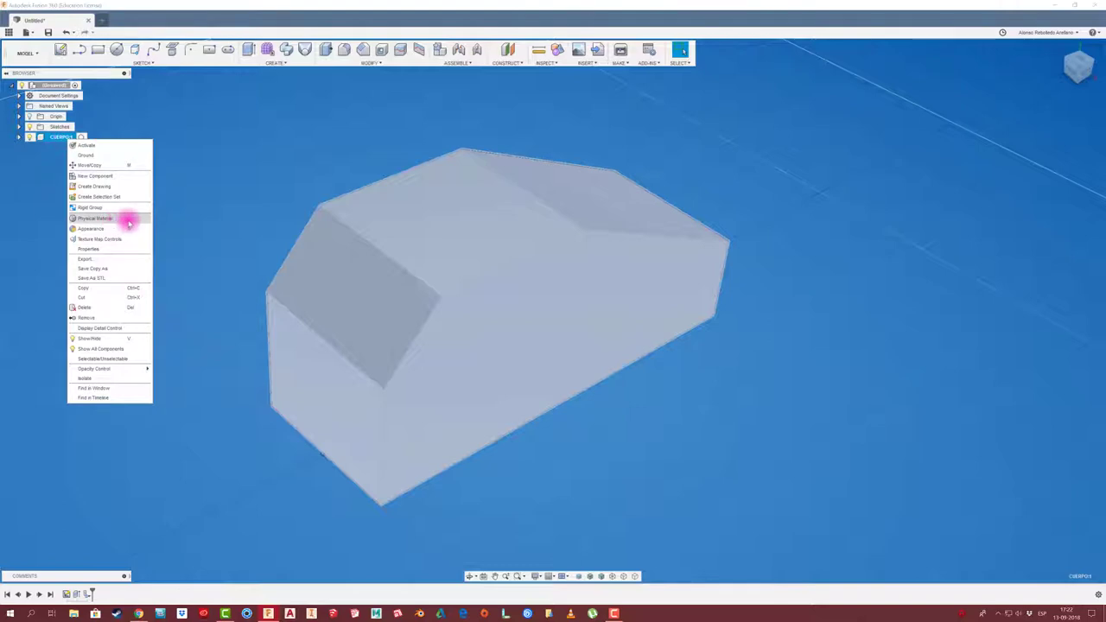
{"action": "left_click", "coordinate": [89, 248]}
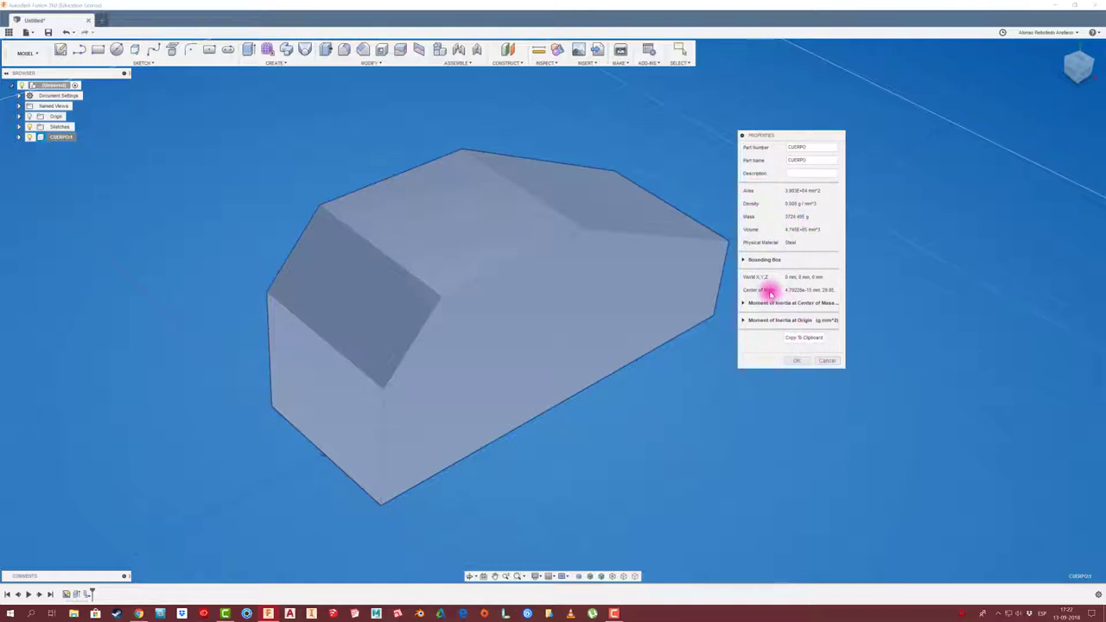
{"action": "left_click", "coordinate": [796, 359]}
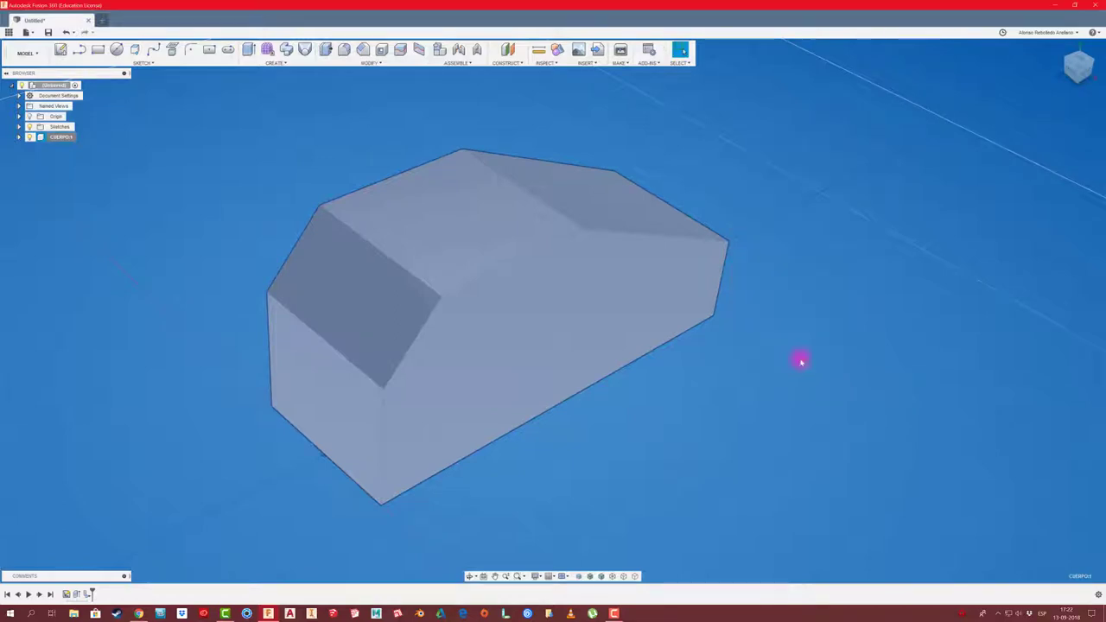
Step: Apply the Wood (Oak) physical material from the Wood category to the CUERPO body
{"action": "right_click", "coordinate": [62, 139]}
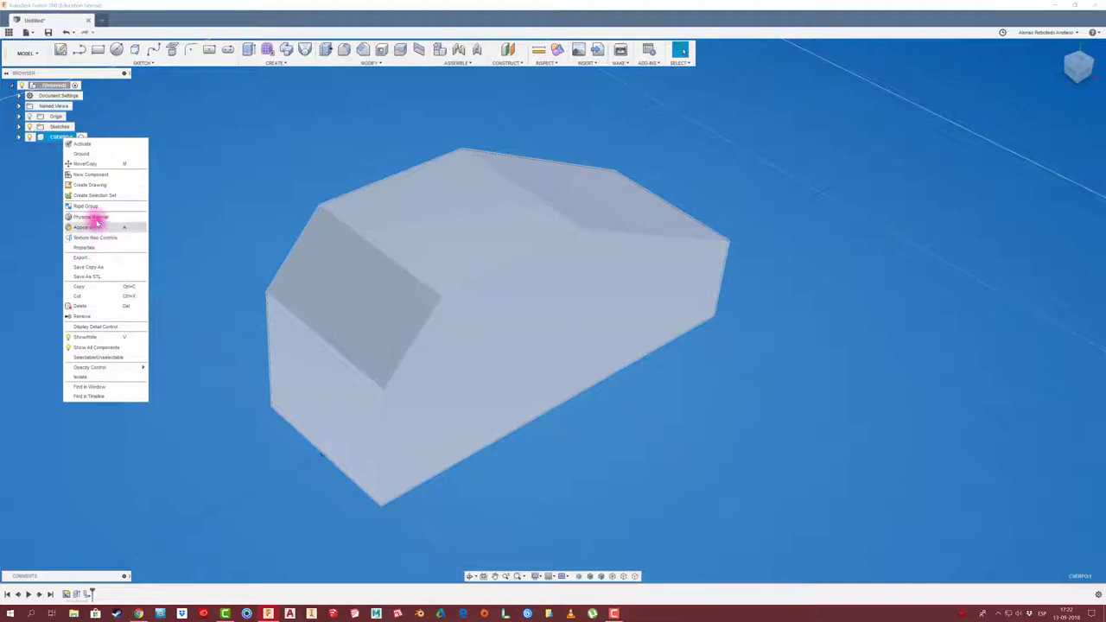
{"action": "left_click", "coordinate": [90, 216]}
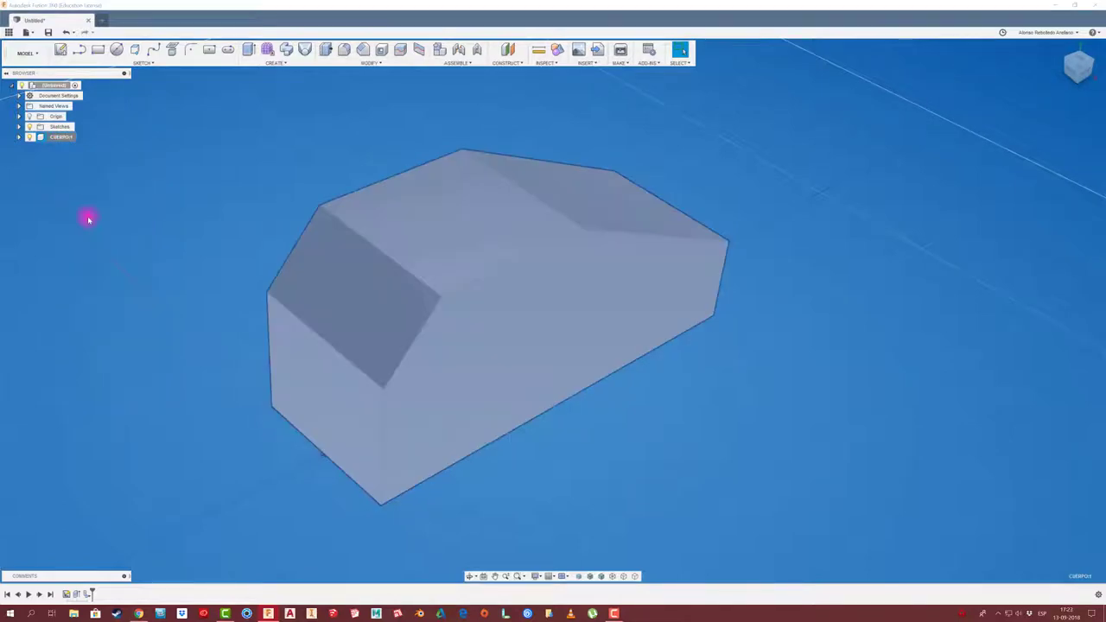
{"action": "left_click_drag", "start_coordinate": [1007, 129], "coordinate": [697, 120]}
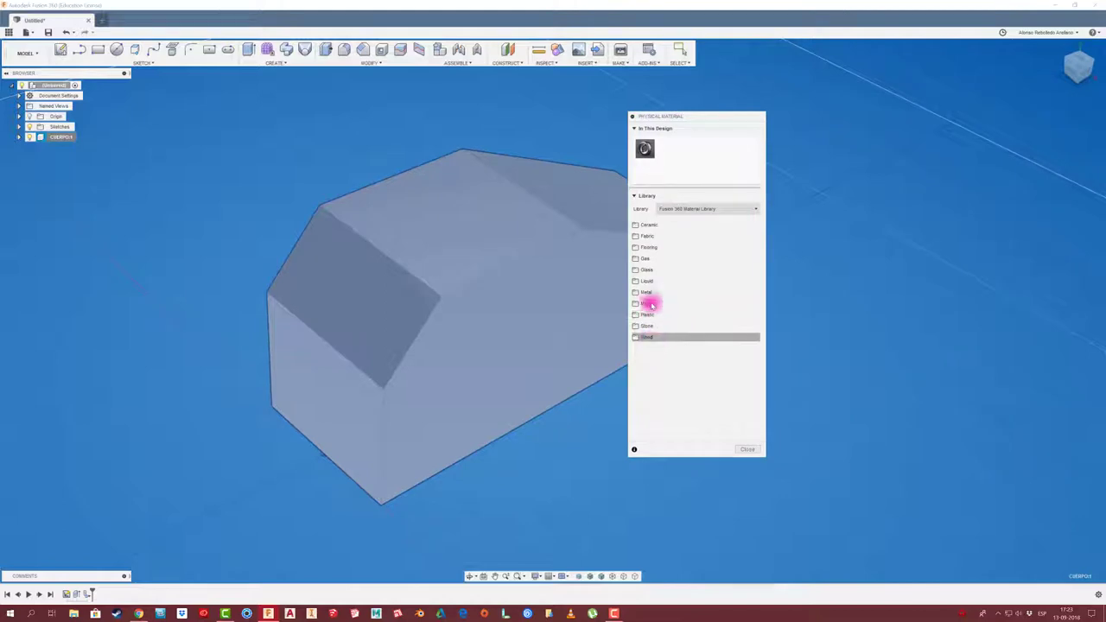
{"action": "left_click", "coordinate": [642, 337]}
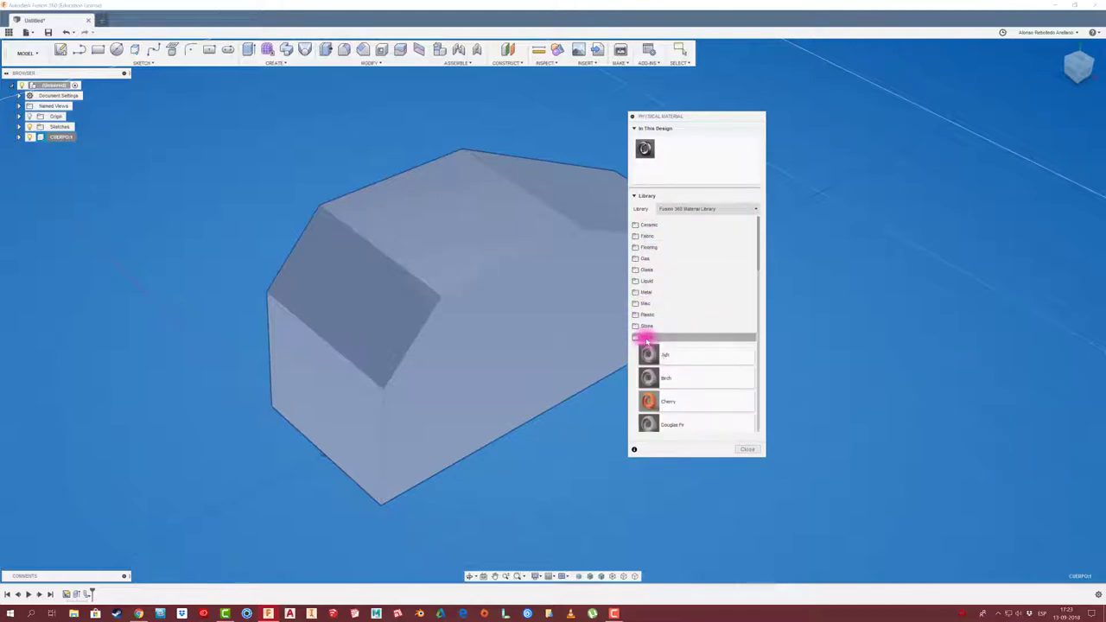
{"action": "scroll", "coordinate": [689, 355], "scroll_direction": "down", "scroll_amount": 3}
{"action": "scroll", "coordinate": [689, 357], "scroll_direction": "down", "scroll_amount": 3}
{"action": "scroll", "coordinate": [689, 357], "scroll_direction": "down", "scroll_amount": 3}
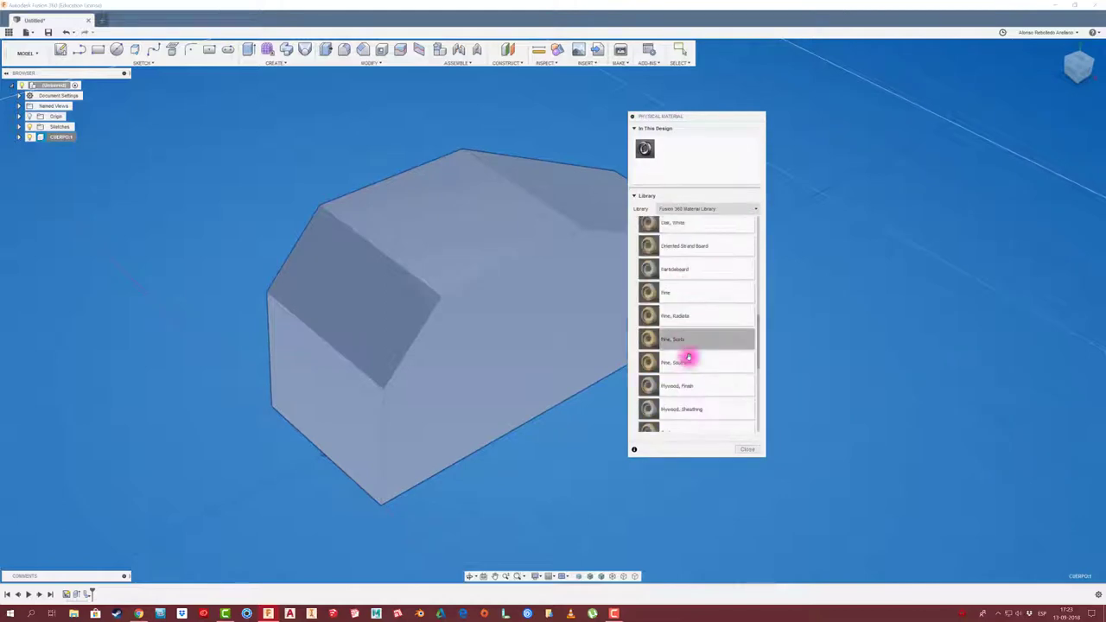
{"action": "scroll", "coordinate": [689, 357], "scroll_direction": "down", "scroll_amount": 3}
{"action": "scroll", "coordinate": [689, 357], "scroll_direction": "down", "scroll_amount": 2}
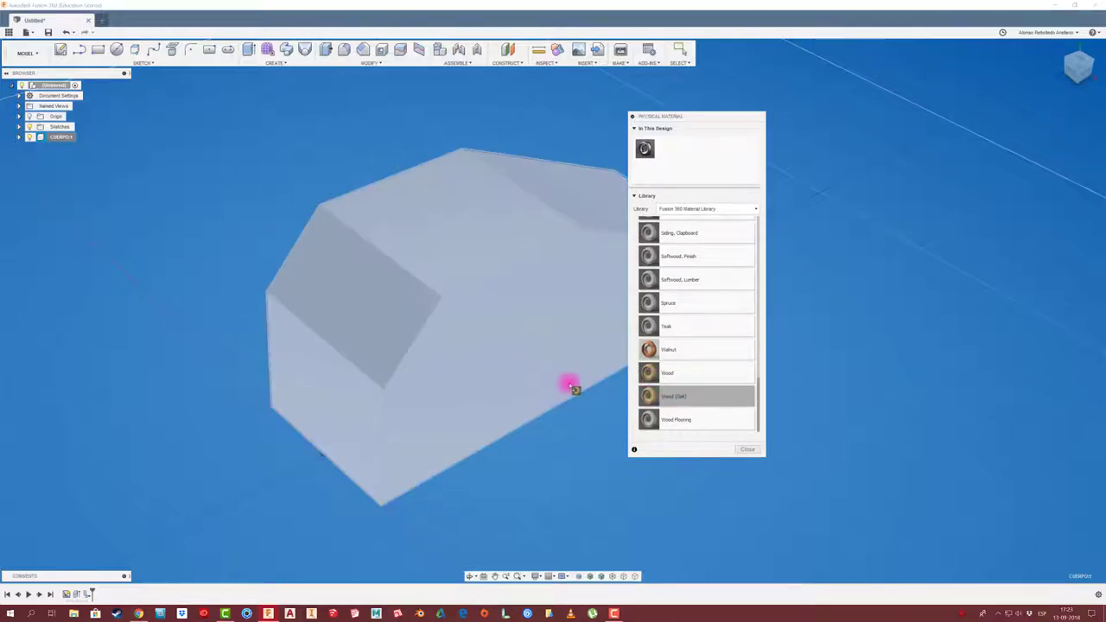
{"action": "left_click_drag", "start_coordinate": [650, 397], "coordinate": [550, 367]}
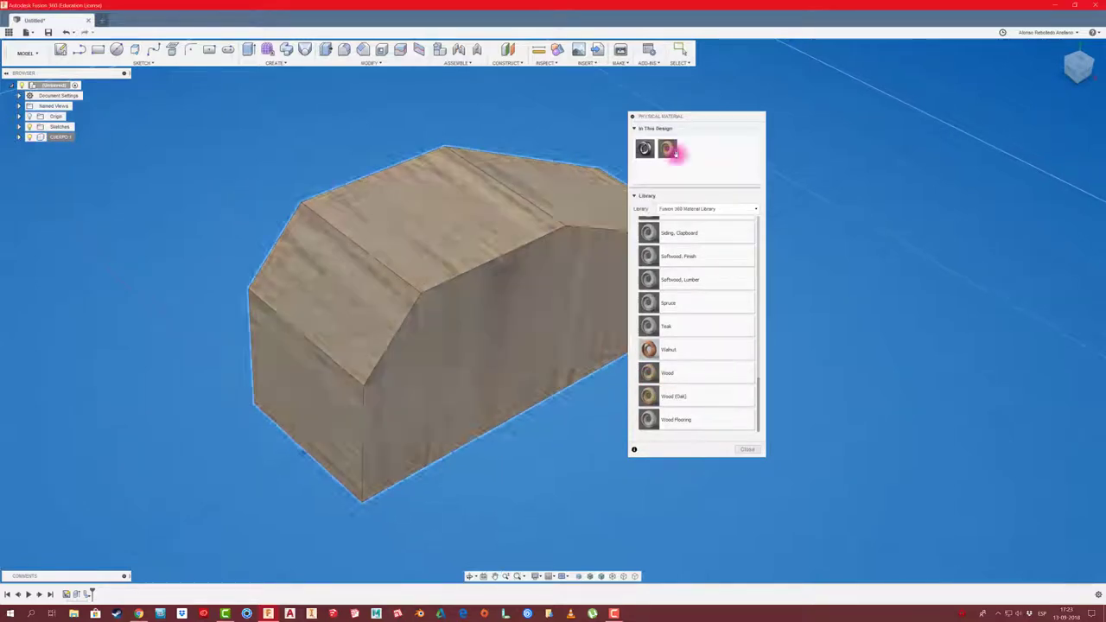
{"action": "left_click_drag", "start_coordinate": [697, 113], "coordinate": [835, 109]}
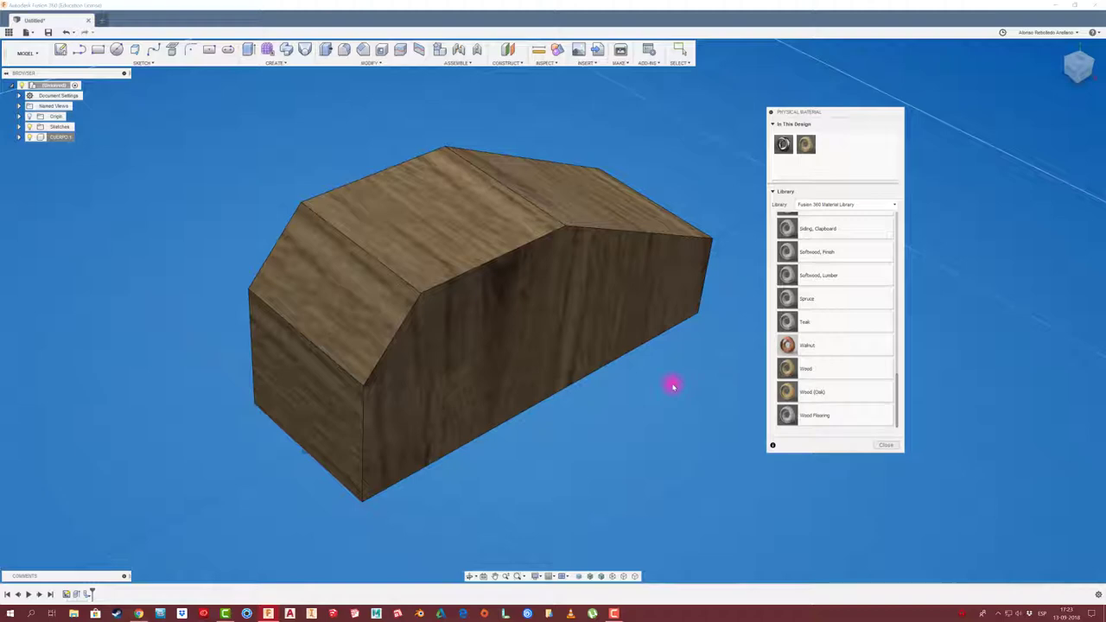
{"action": "left_click_drag", "start_coordinate": [673, 386], "coordinate": [553, 328]}
Step: Open the Oak material in the editor and lower its reflectance to 0,01
{"action": "double_click", "coordinate": [804, 146]}
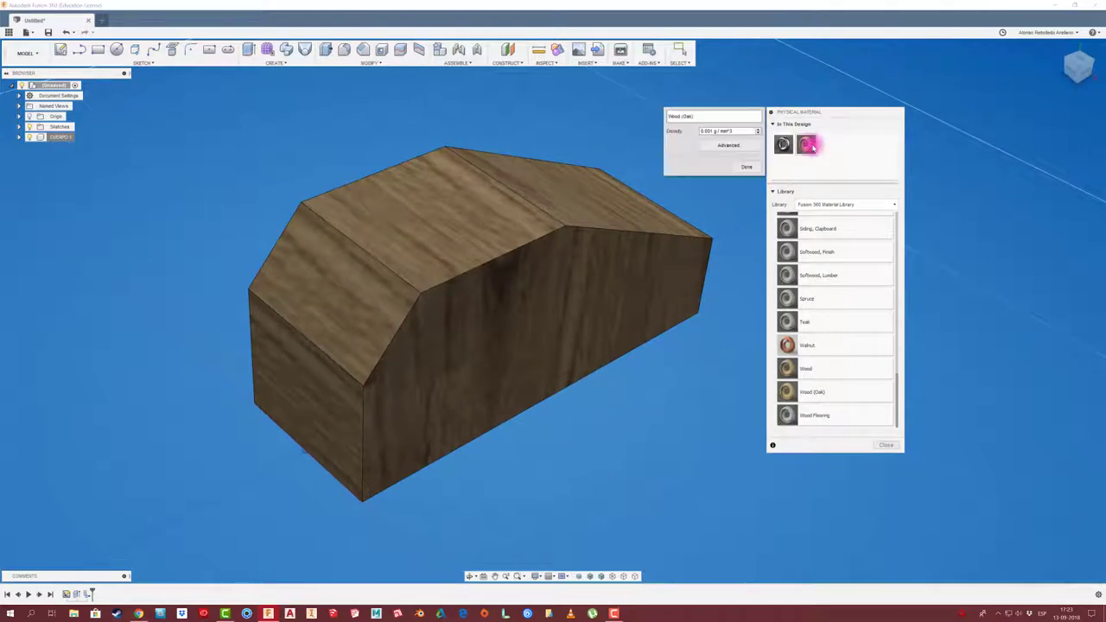
{"action": "left_click", "coordinate": [733, 144]}
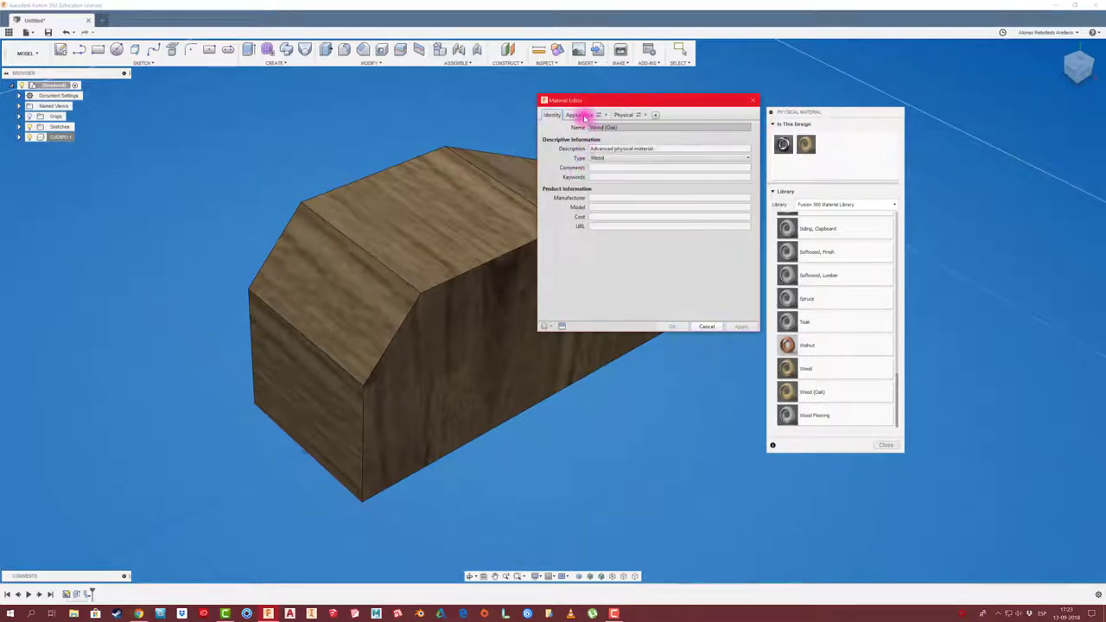
{"action": "left_click", "coordinate": [584, 115]}
{"action": "left_click_drag", "start_coordinate": [731, 92], "coordinate": [800, 80]}
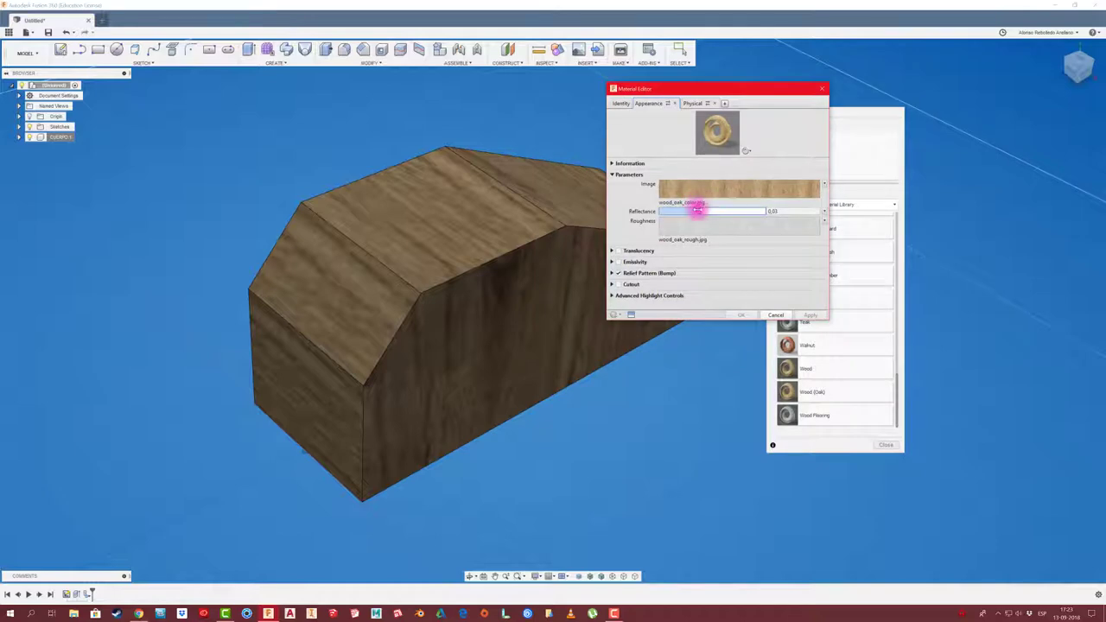
{"action": "mouse_move", "coordinate": [697, 209]}
{"action": "left_mouse_down"}
{"action": "mouse_move", "coordinate": [666, 209]}
{"action": "mouse_move", "coordinate": [753, 209]}
{"action": "mouse_move", "coordinate": [654, 209]}
{"action": "mouse_move", "coordinate": [766, 210]}
{"action": "mouse_move", "coordinate": [662, 217]}
{"action": "mouse_move", "coordinate": [709, 222]}
{"action": "mouse_move", "coordinate": [677, 213]}
{"action": "left_mouse_up"}
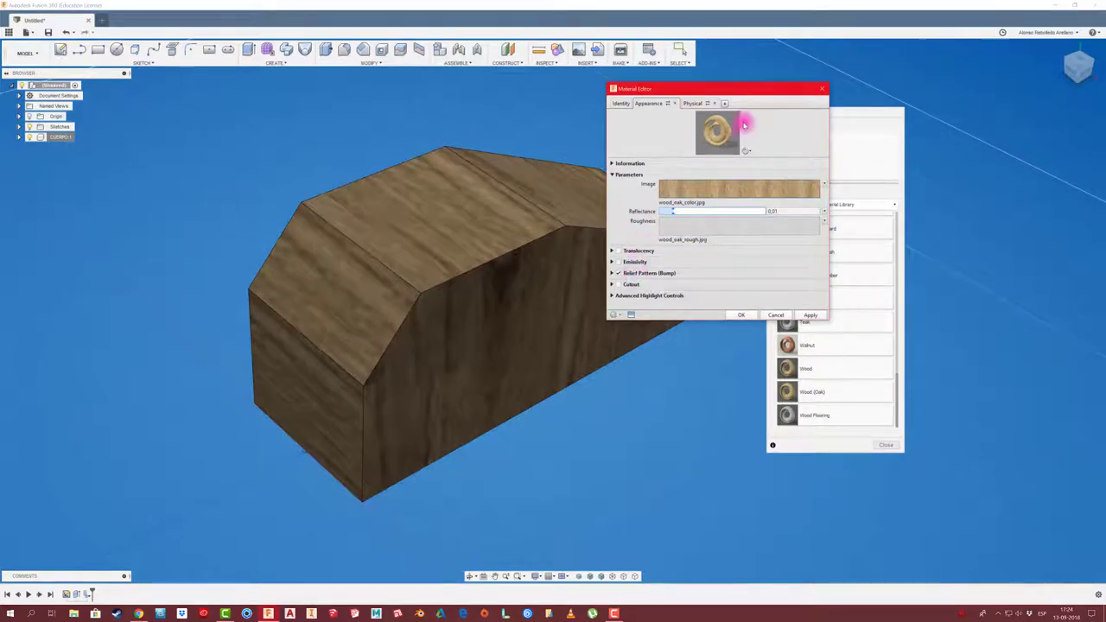
Step: Review the Physical and Identity tabs keeping type Wood, then apply and close the editor
{"action": "left_click", "coordinate": [694, 103]}
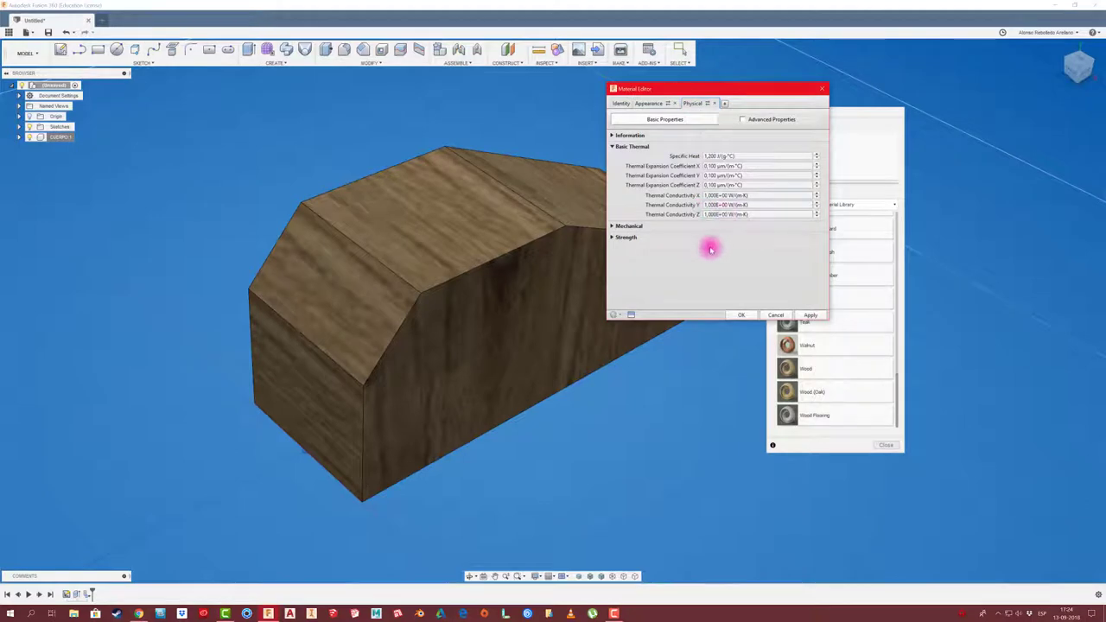
{"action": "left_click", "coordinate": [650, 104]}
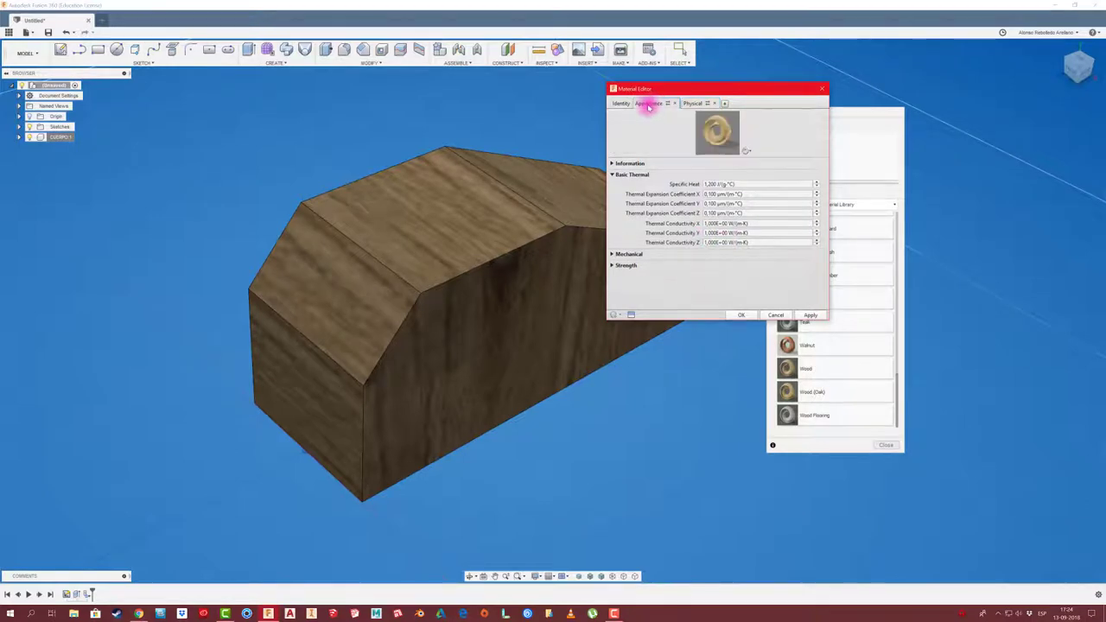
{"action": "left_click", "coordinate": [620, 104]}
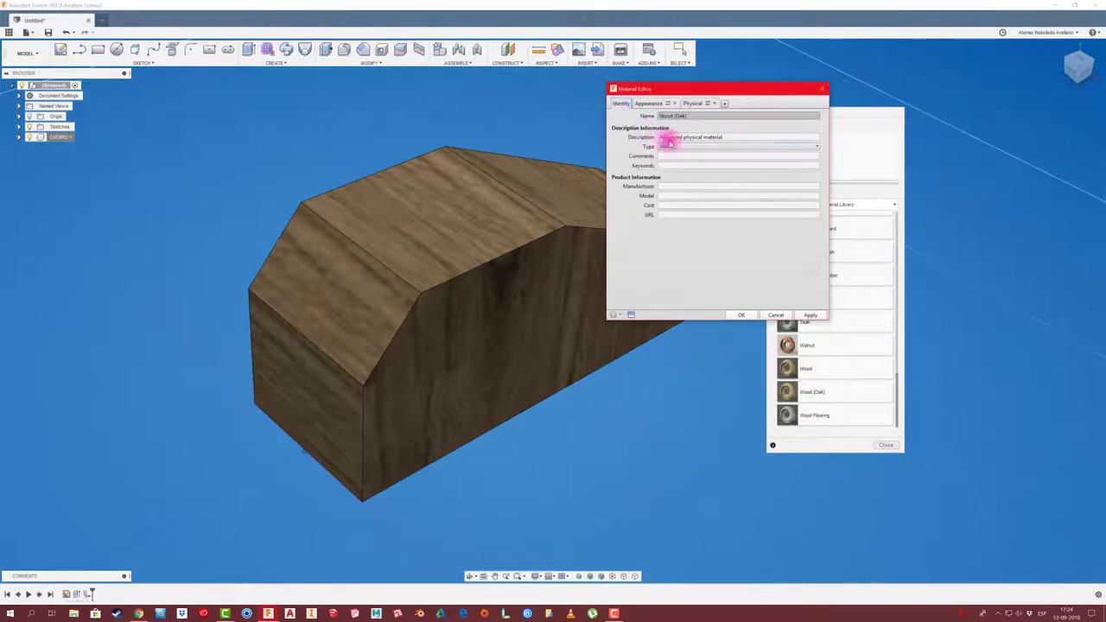
{"action": "left_click", "coordinate": [706, 146]}
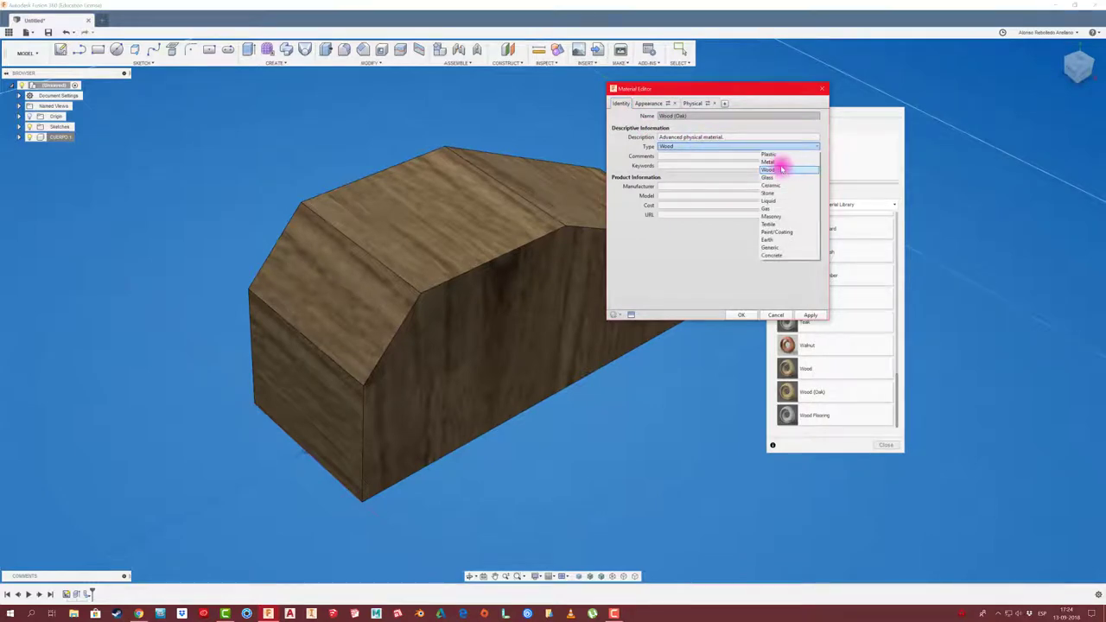
{"action": "left_click", "coordinate": [695, 266]}
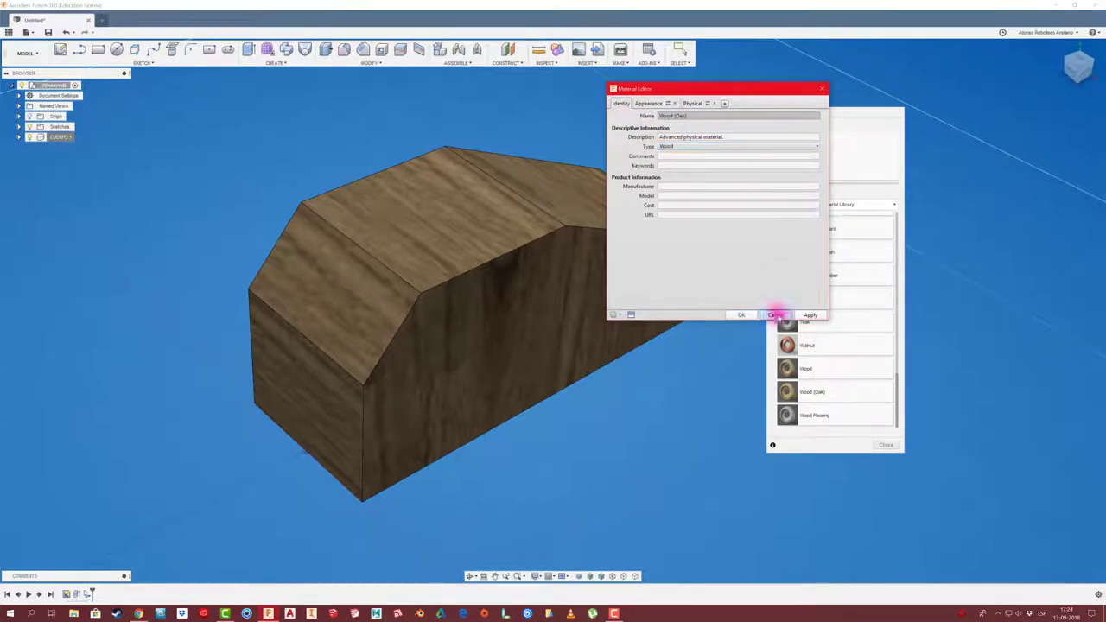
{"action": "left_click", "coordinate": [811, 314]}
{"action": "left_click", "coordinate": [773, 315]}
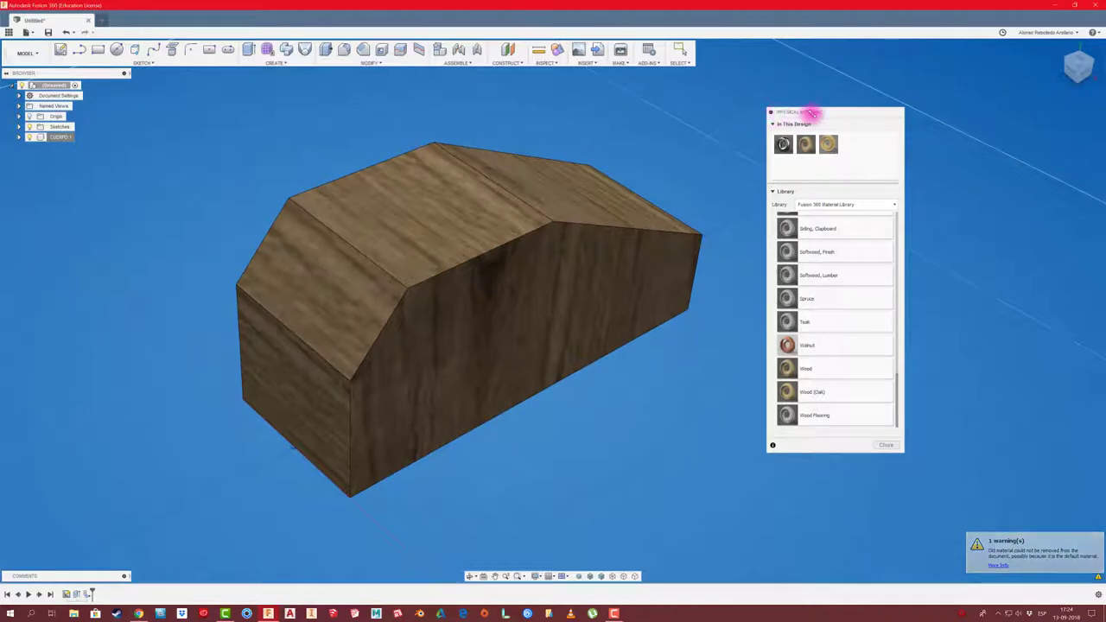
Step: Drag the edited wood finish onto the car body
{"action": "left_click_drag", "start_coordinate": [773, 113], "coordinate": [843, 93]}
{"action": "middle_click_drag", "start_coordinate": [286, 193], "coordinate": [281, 190], "text": "shift"}
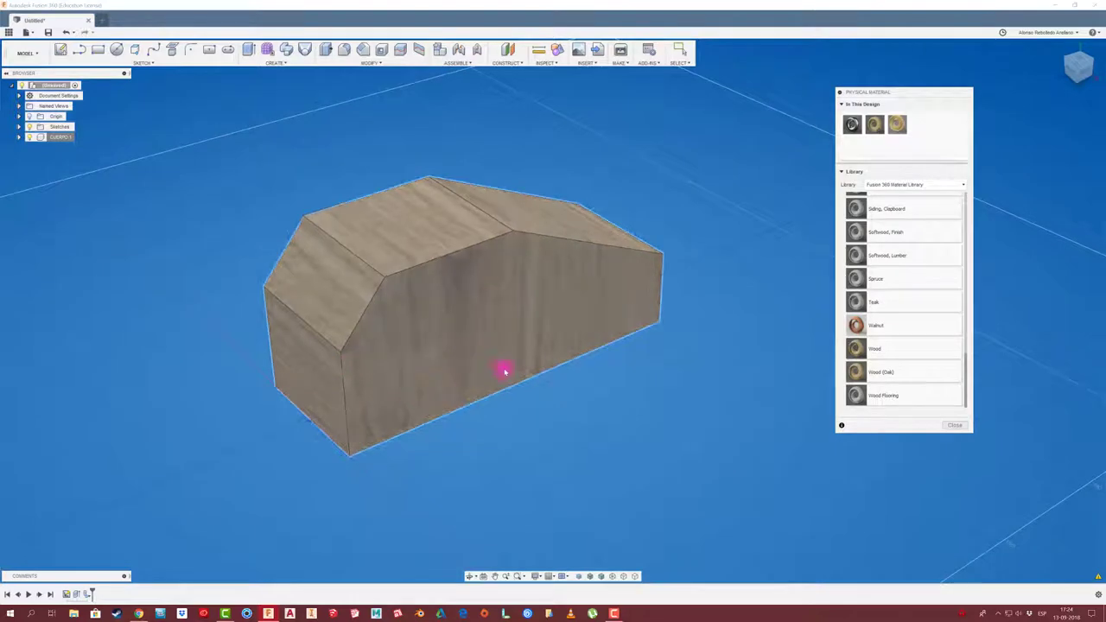
{"action": "left_click_drag", "start_coordinate": [424, 372], "coordinate": [424, 372]}
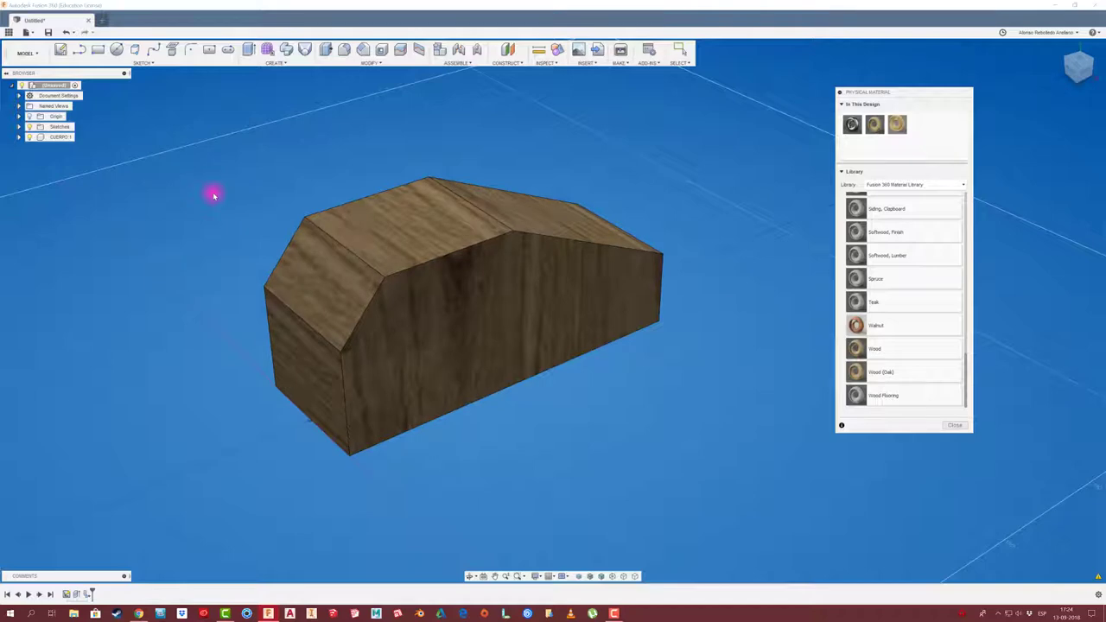
{"action": "middle_click_drag", "start_coordinate": [222, 195], "coordinate": [256, 155], "text": "shift"}
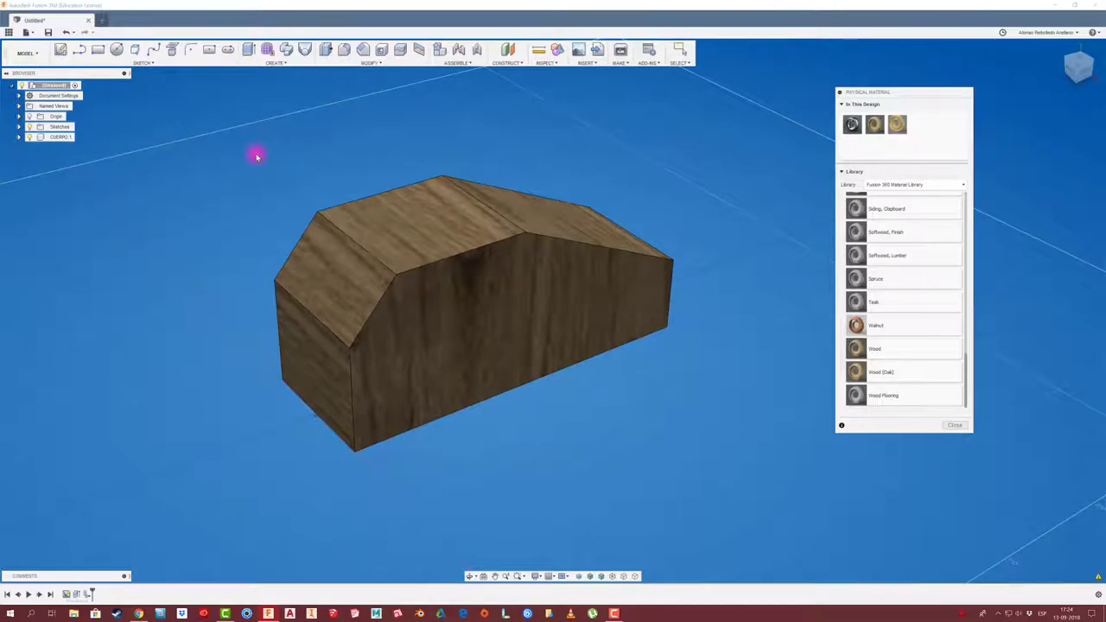
Step: Save the design as CARRO BLINDADO
{"action": "left_click", "coordinate": [64, 86]}
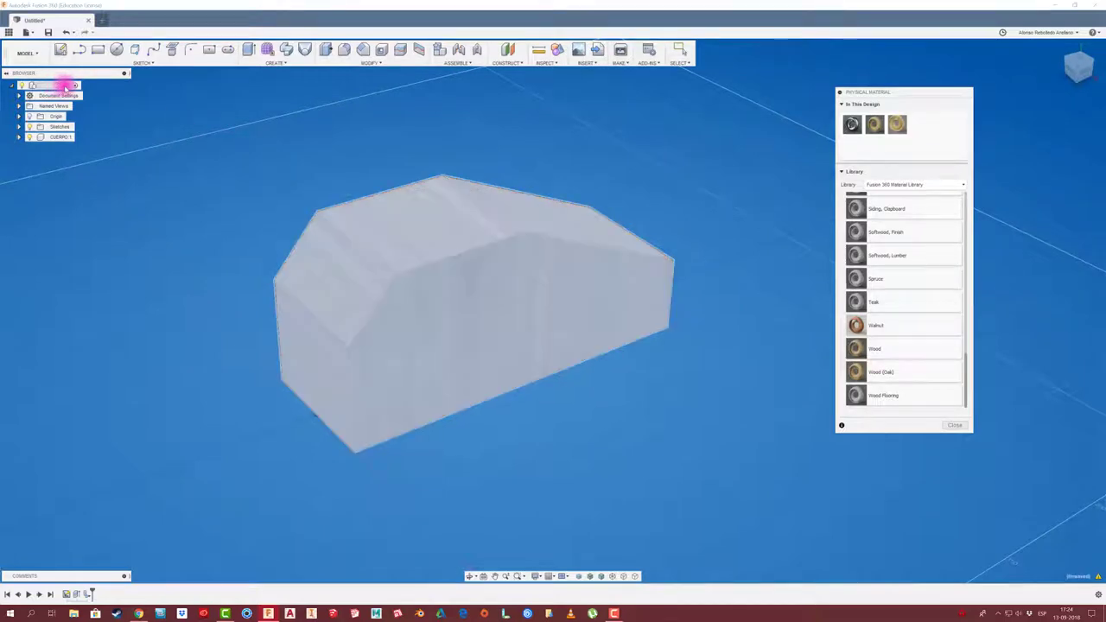
{"action": "left_click", "coordinate": [48, 32]}
{"action": "type", "text": "CARRO BLINDADO"}
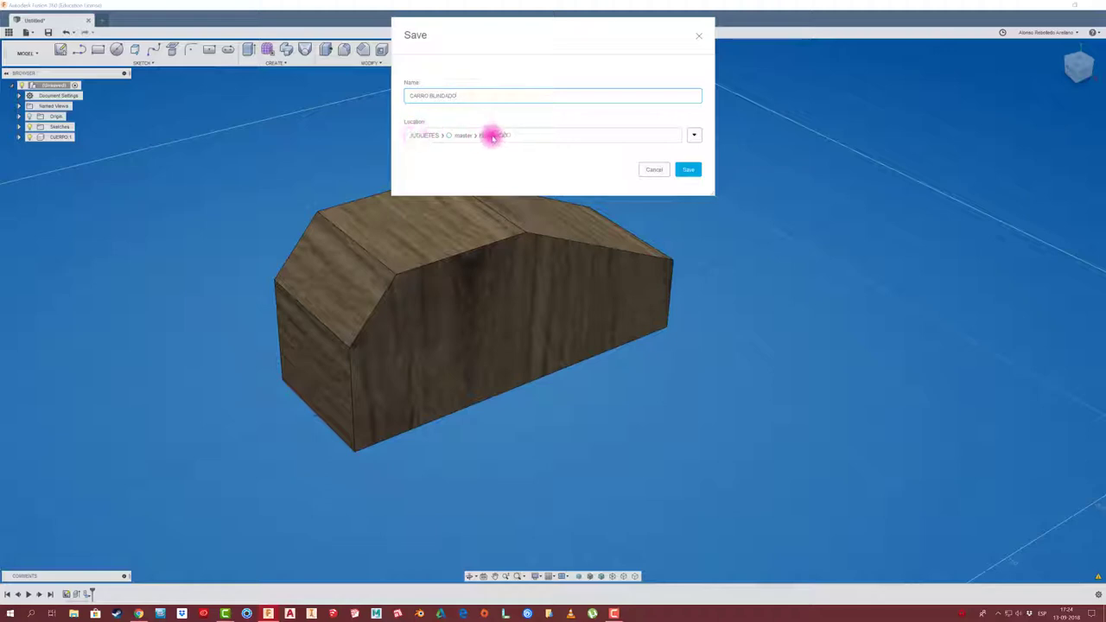
{"action": "left_click", "coordinate": [689, 170]}
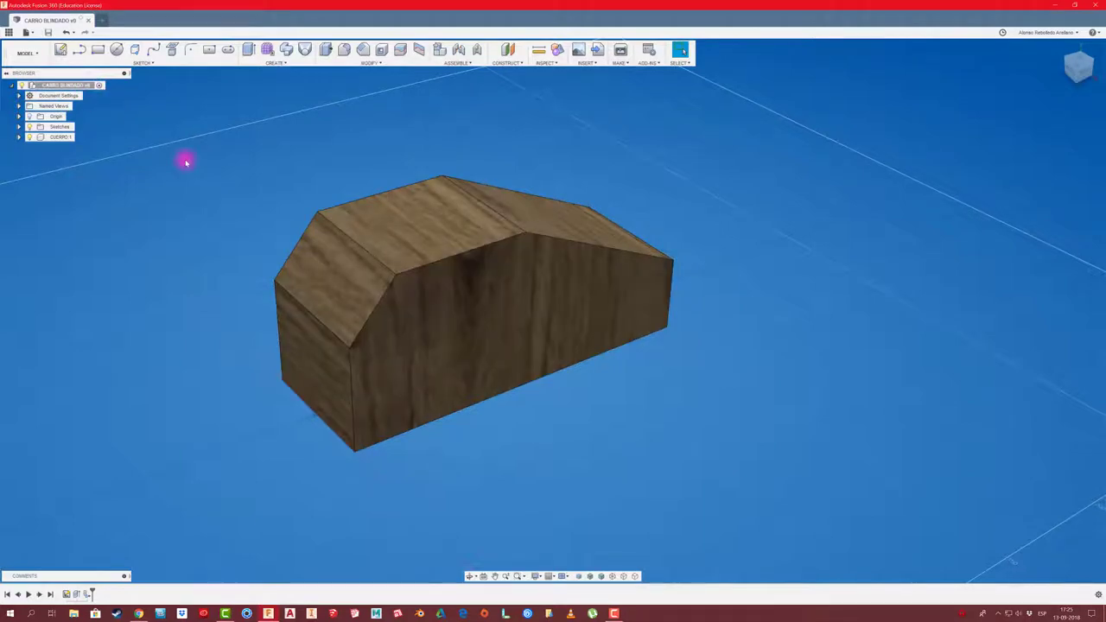
Step: Activate the CUERPO1 component
{"action": "middle_click_drag", "start_coordinate": [208, 180], "coordinate": [245, 187], "text": "shift"}
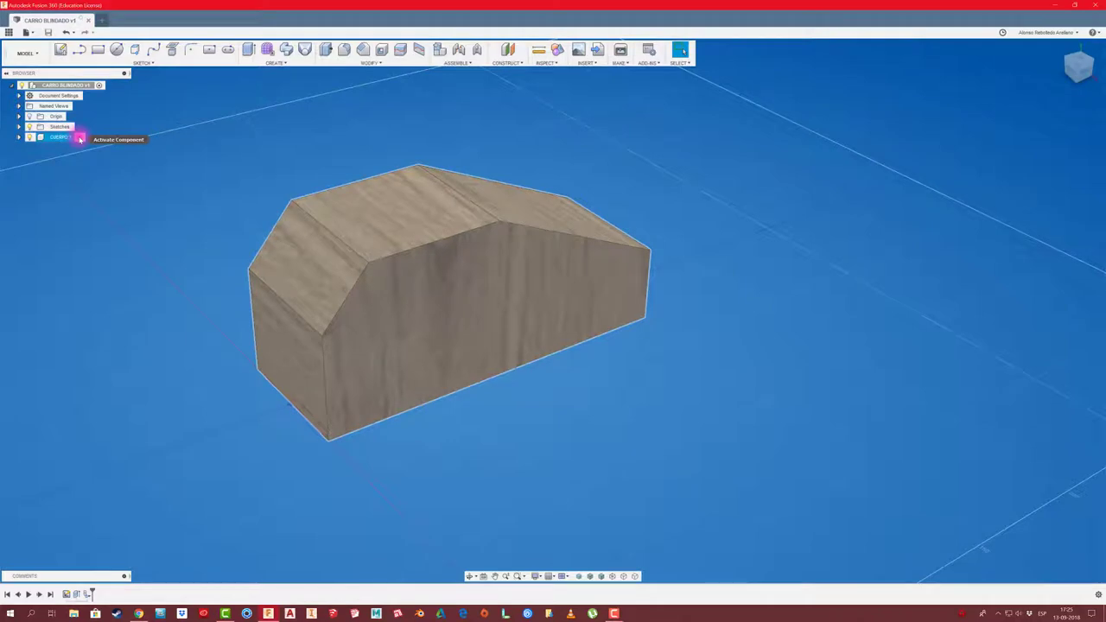
{"action": "left_click", "coordinate": [80, 138]}
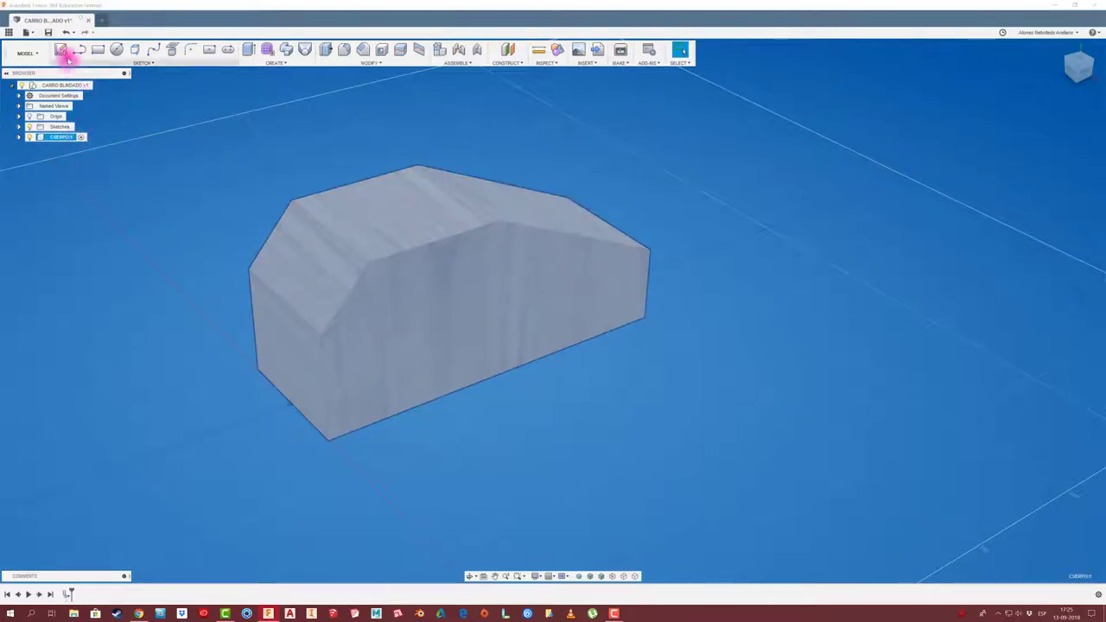
{"action": "left_click", "coordinate": [198, 213]}
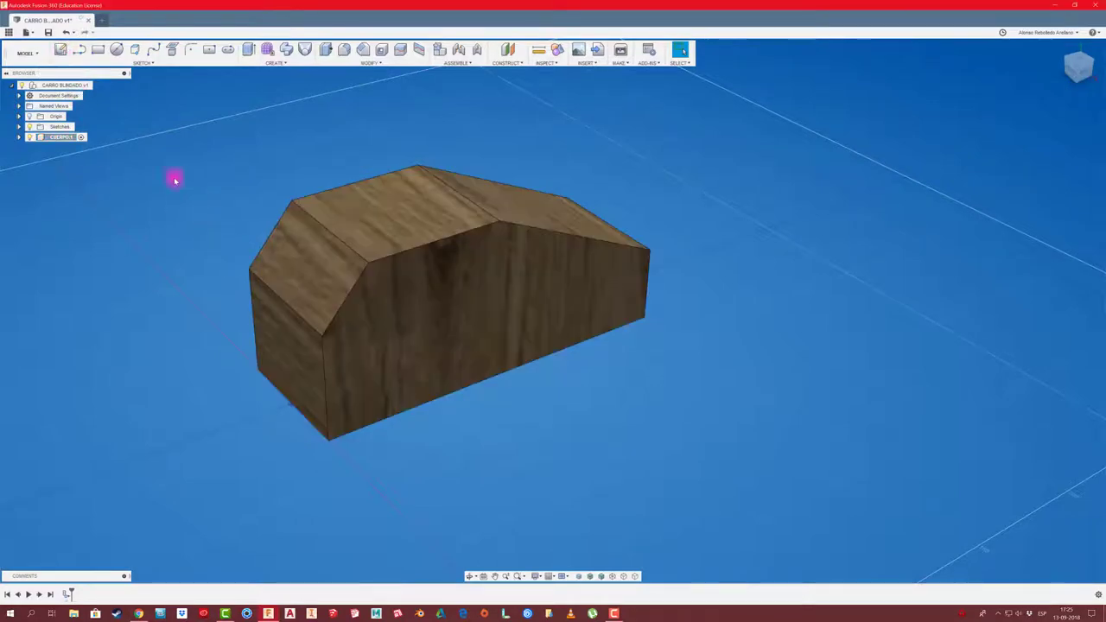
Step: Start a sketch on the body's side face and draw a first circle near the lower left
{"action": "left_click", "coordinate": [61, 50]}
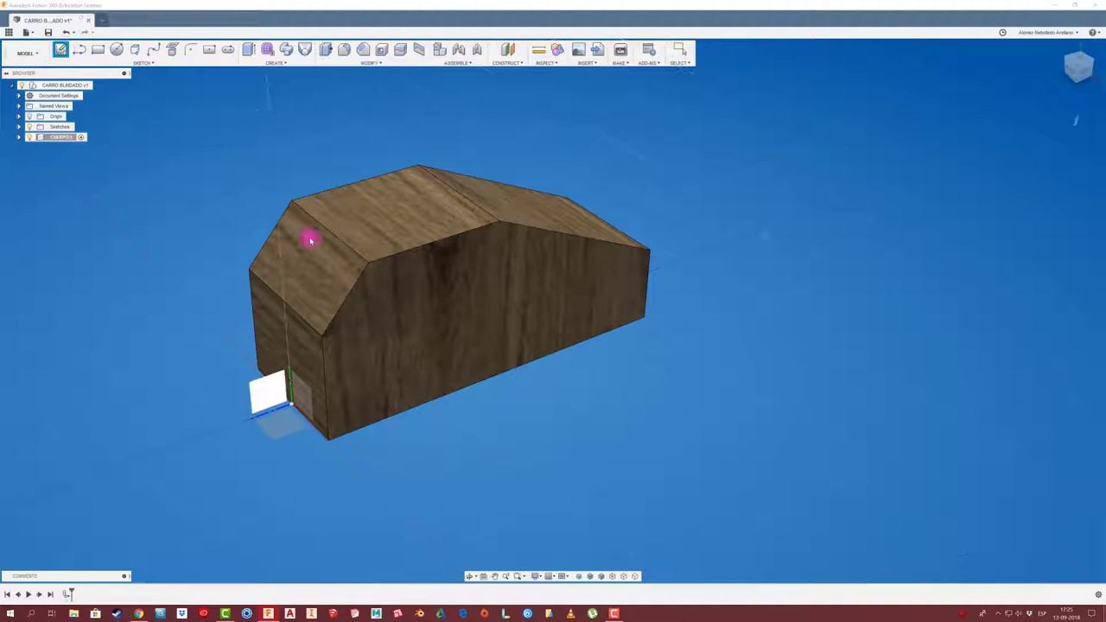
{"action": "left_click", "coordinate": [414, 316]}
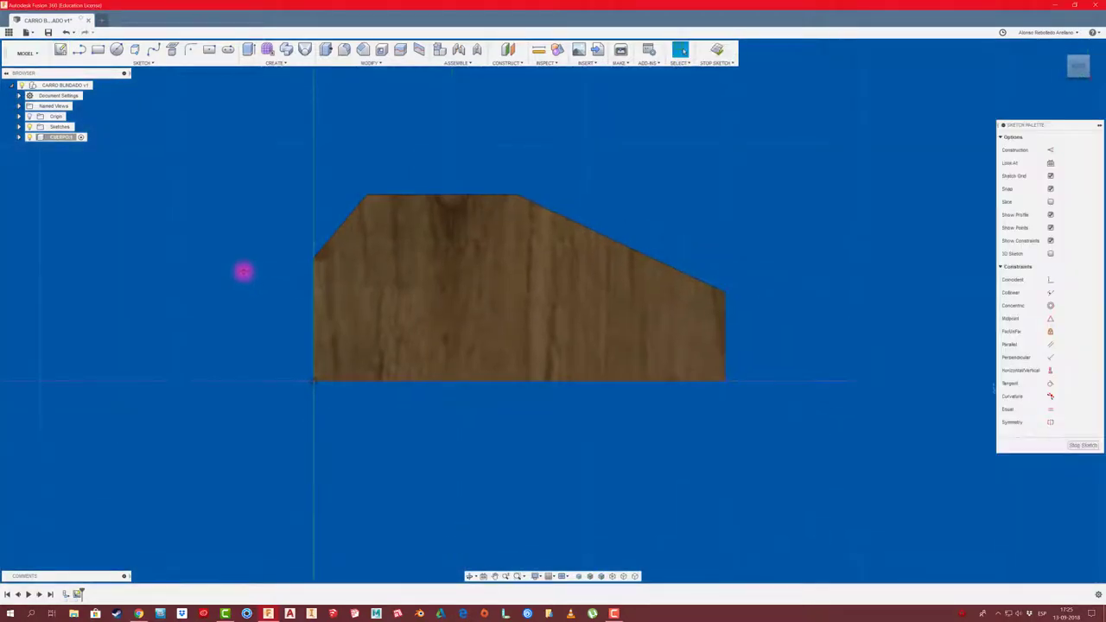
{"action": "key", "text": "c"}
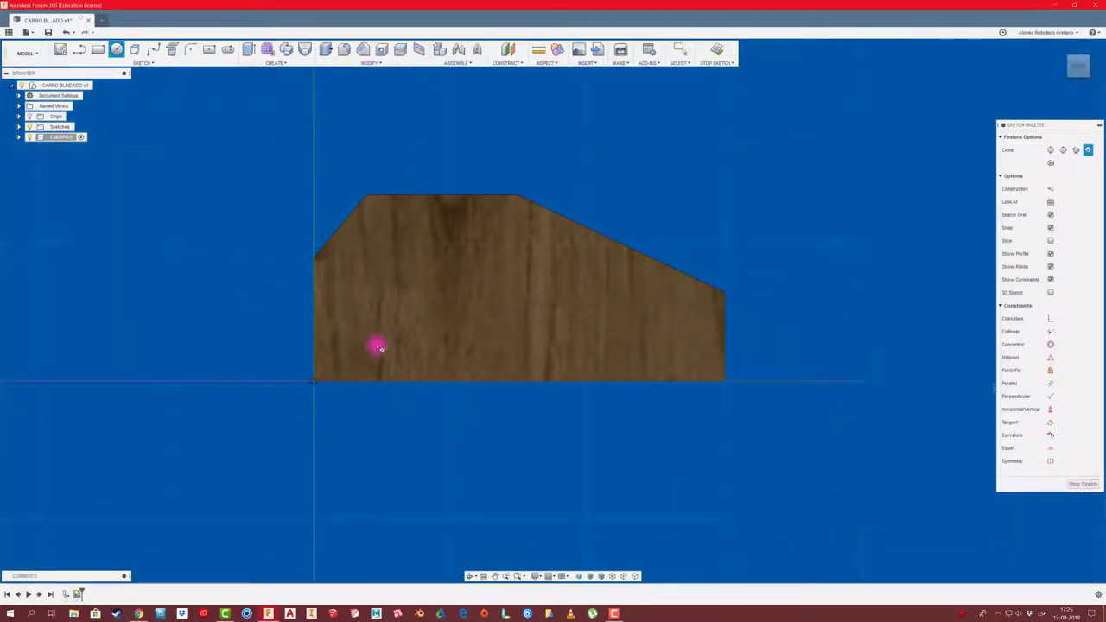
{"action": "left_click", "coordinate": [387, 337]}
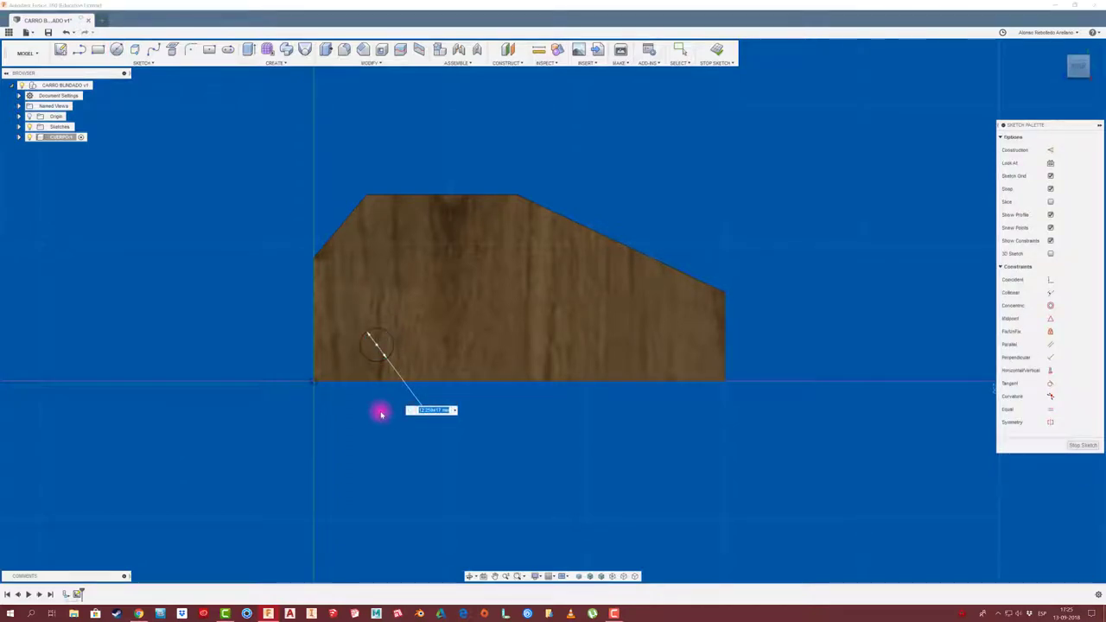
{"action": "key", "text": "Return"}
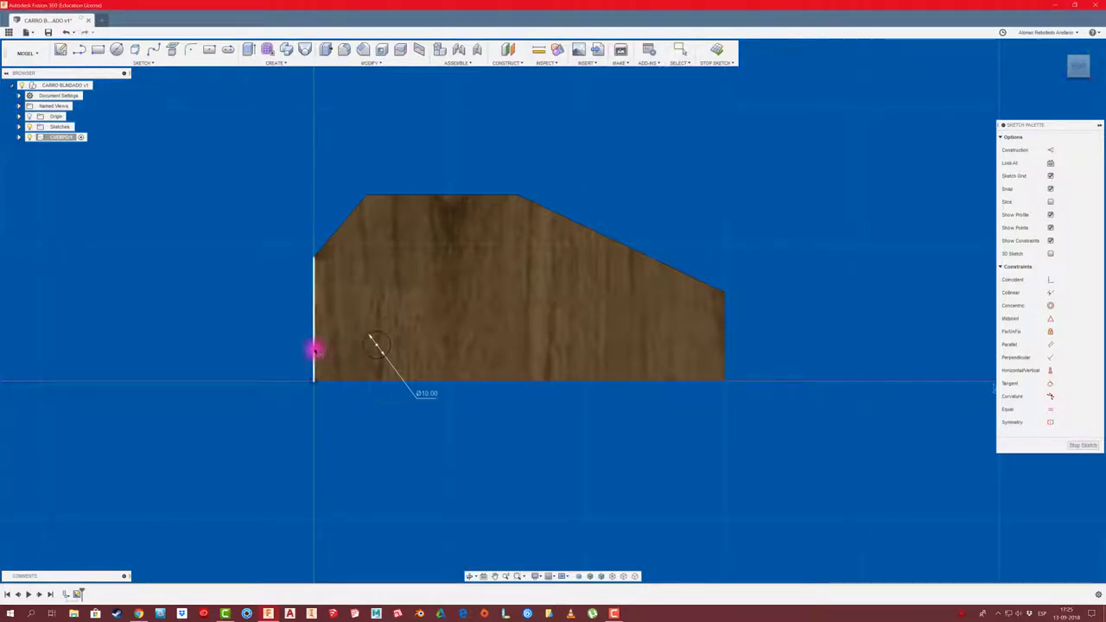
Step: Dimension the first circle 20 mm from the left edge and 12 mm above the bottom
{"action": "left_click", "coordinate": [315, 350]}
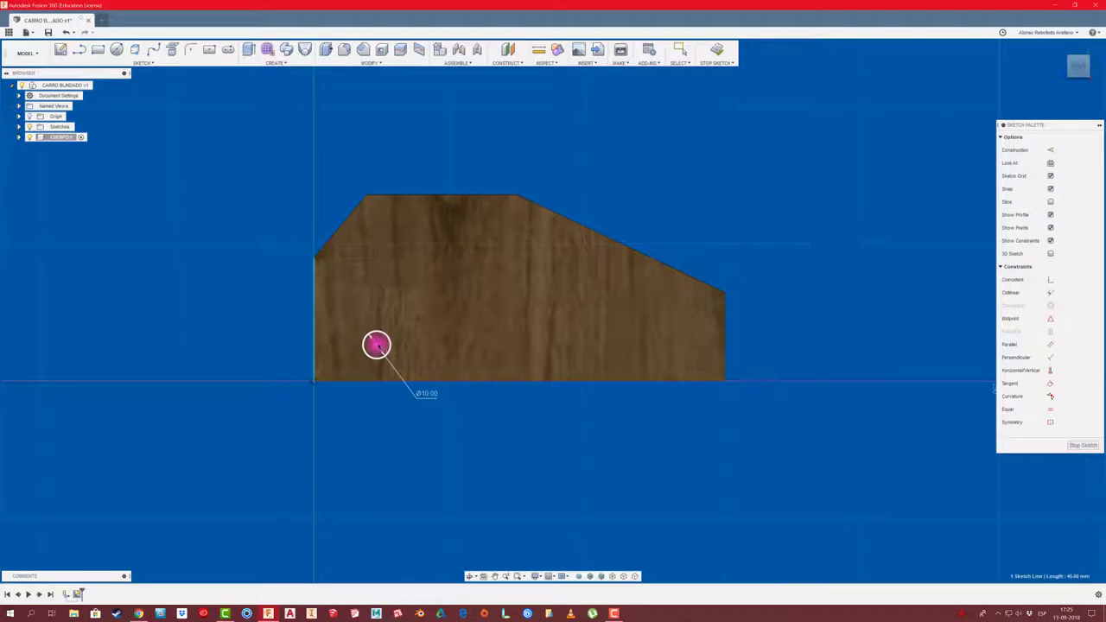
{"action": "left_click", "coordinate": [377, 346]}
{"action": "left_click", "coordinate": [357, 426]}
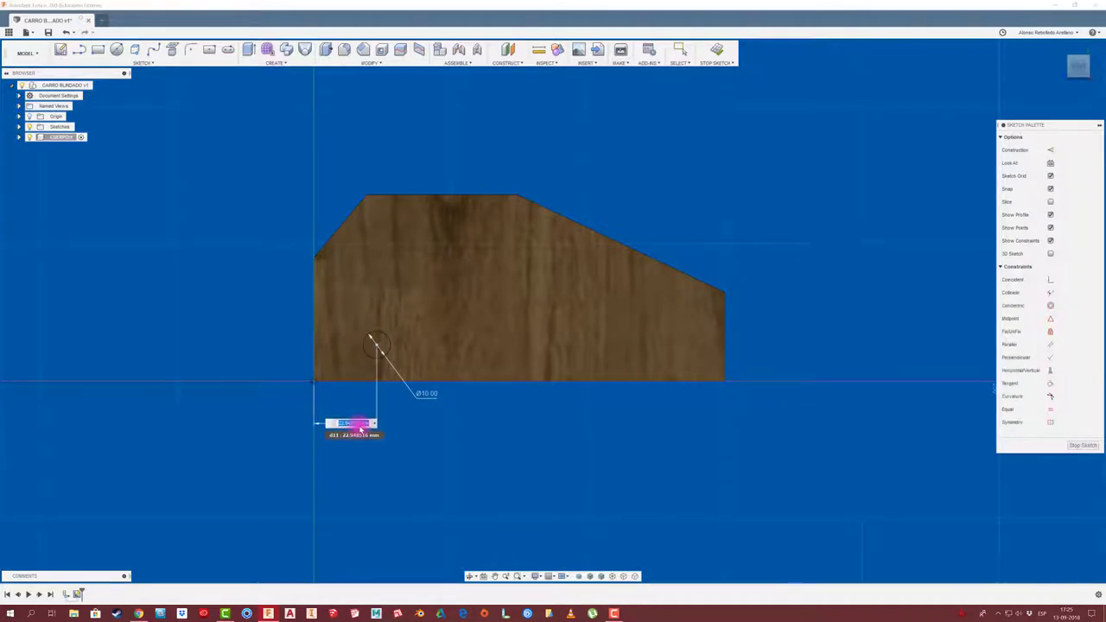
{"action": "type", "text": "20"}
{"action": "key", "text": "Return"}
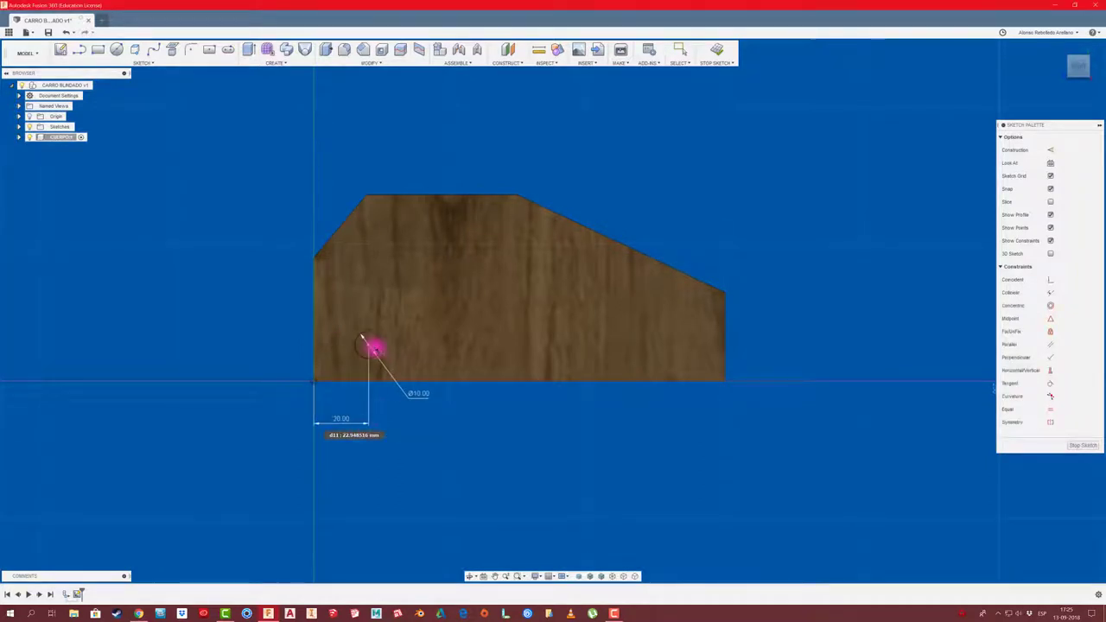
{"action": "left_click", "coordinate": [368, 346]}
{"action": "left_click", "coordinate": [361, 380]}
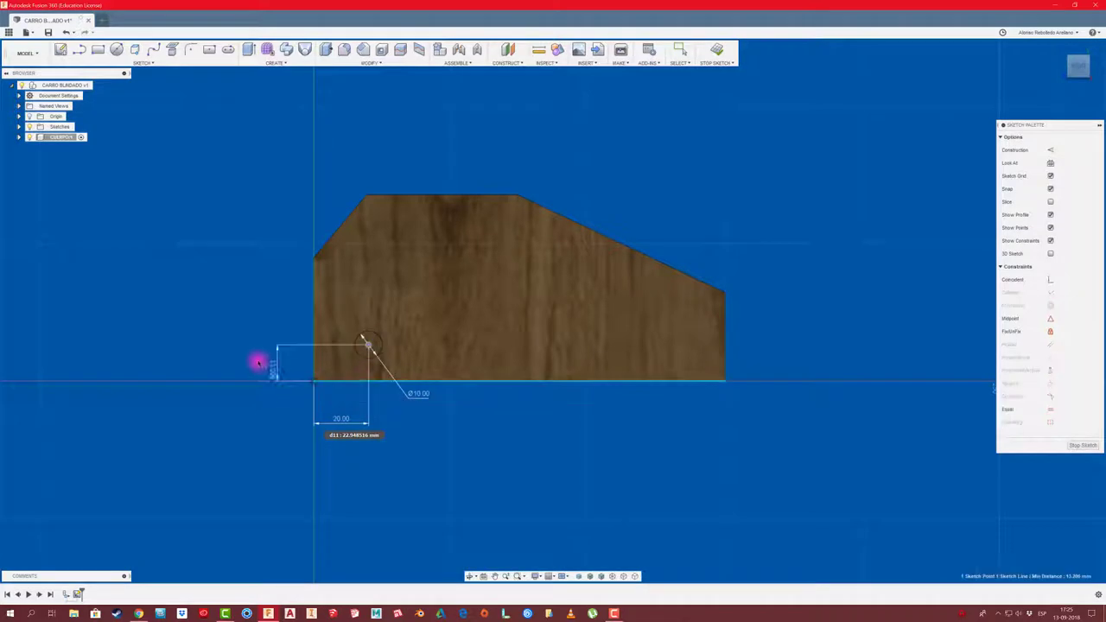
{"action": "left_click", "coordinate": [252, 366]}
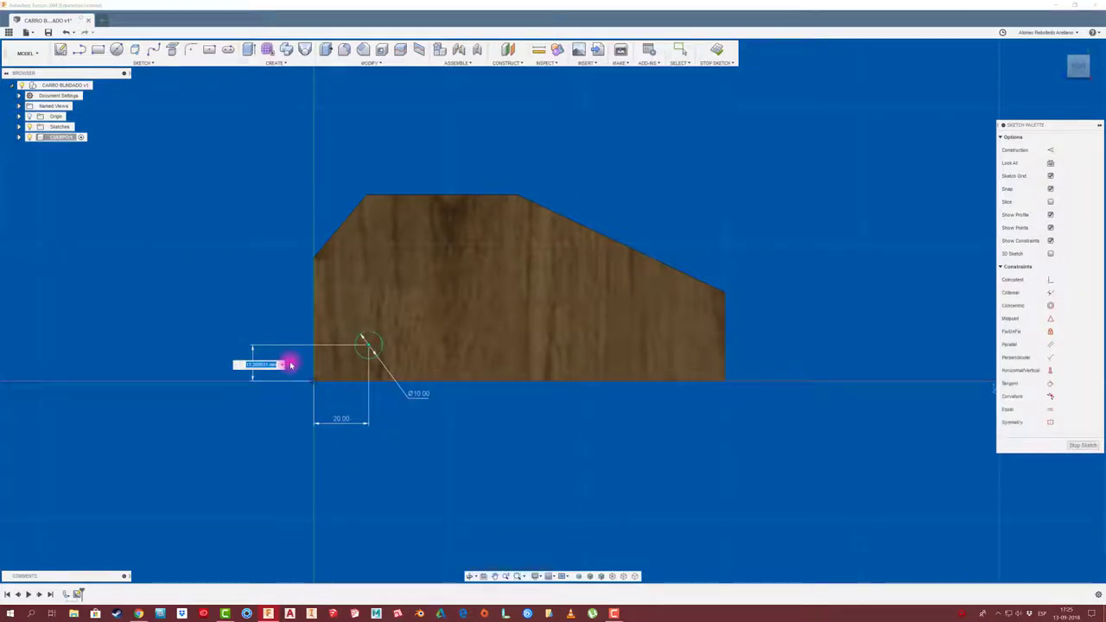
{"action": "type", "text": "12"}
{"action": "key", "text": "Return"}
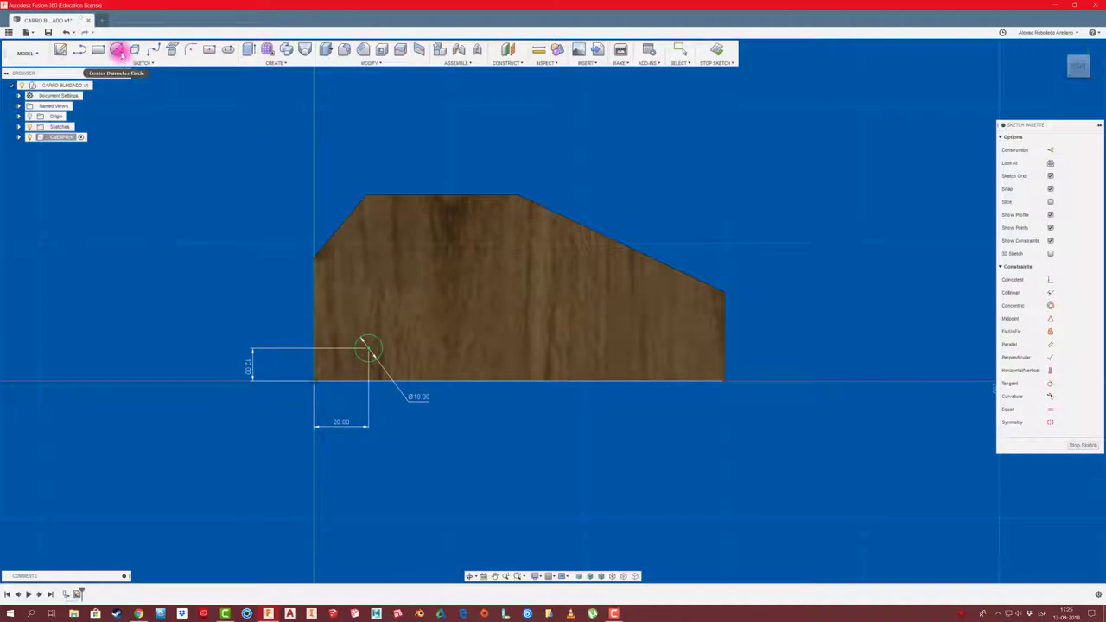
Step: Draw a second circle on the right, link its diameter to the first, and make both Ø12
{"action": "left_click", "coordinate": [116, 49]}
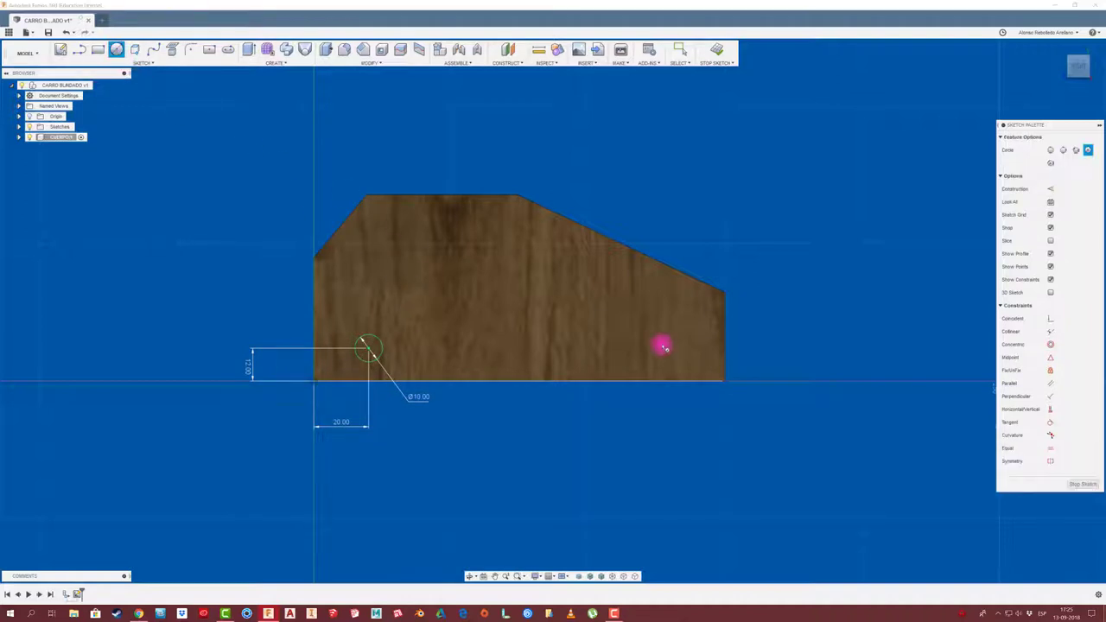
{"action": "left_click", "coordinate": [619, 340]}
{"action": "left_click", "coordinate": [631, 339]}
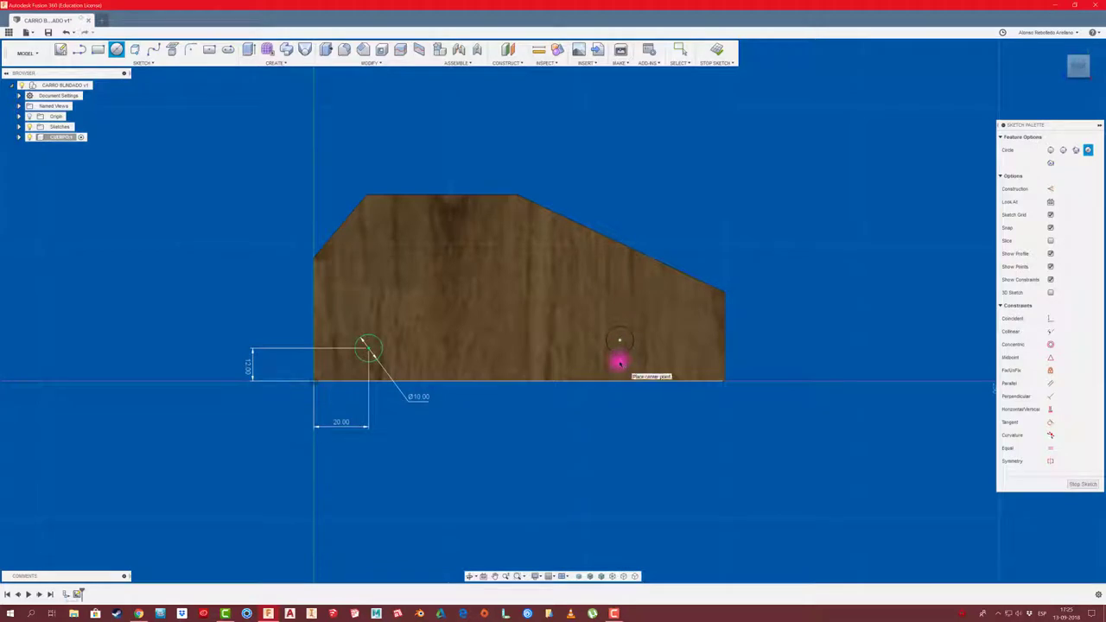
{"action": "key", "text": "d"}
{"action": "left_click", "coordinate": [626, 350]}
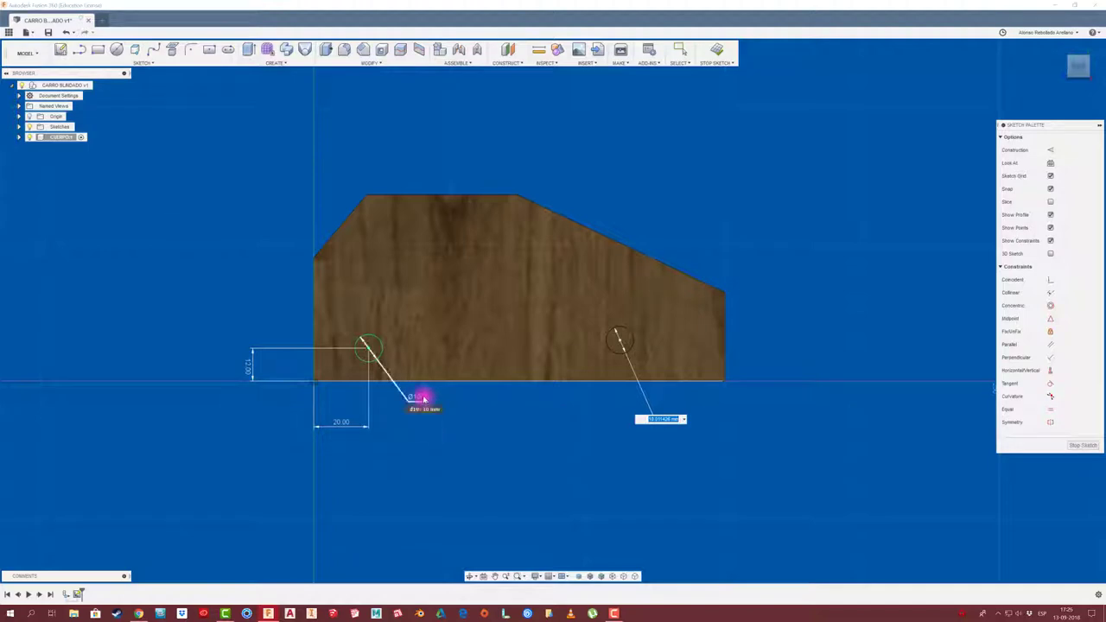
{"action": "type", "text": "d10"}
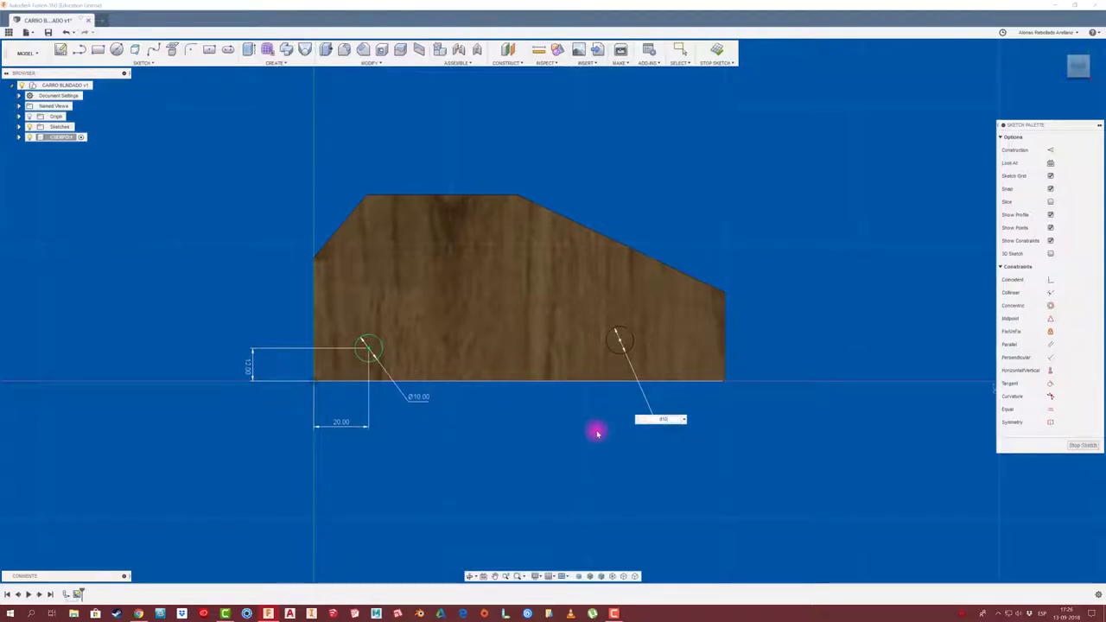
{"action": "key", "text": "Return"}
{"action": "double_click", "coordinate": [424, 399]}
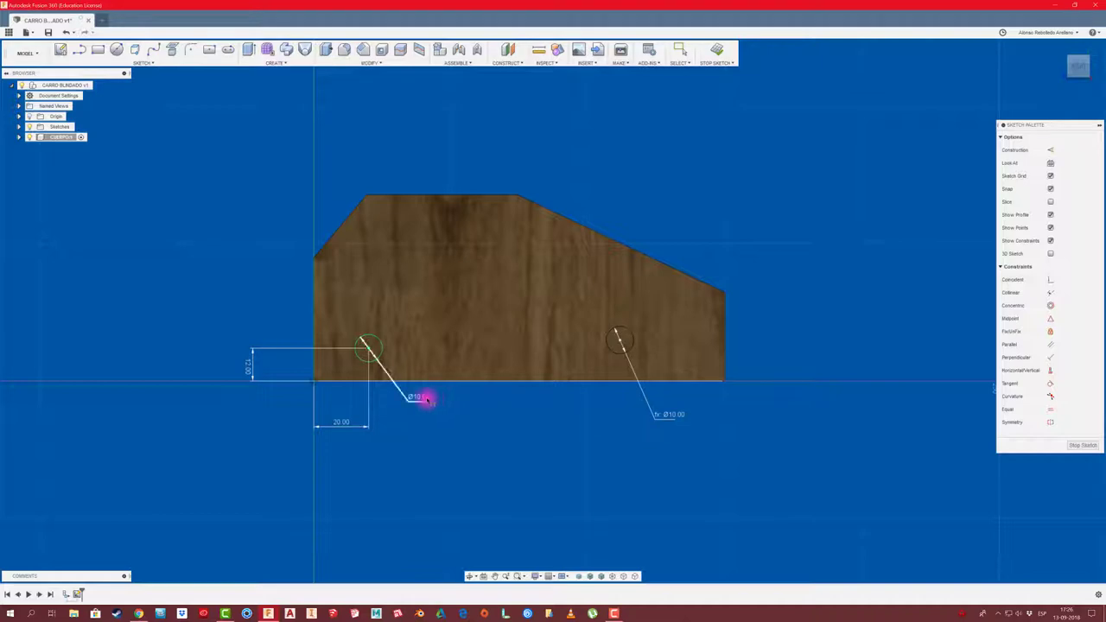
{"action": "type", "text": "12"}
{"action": "key", "text": "Return"}
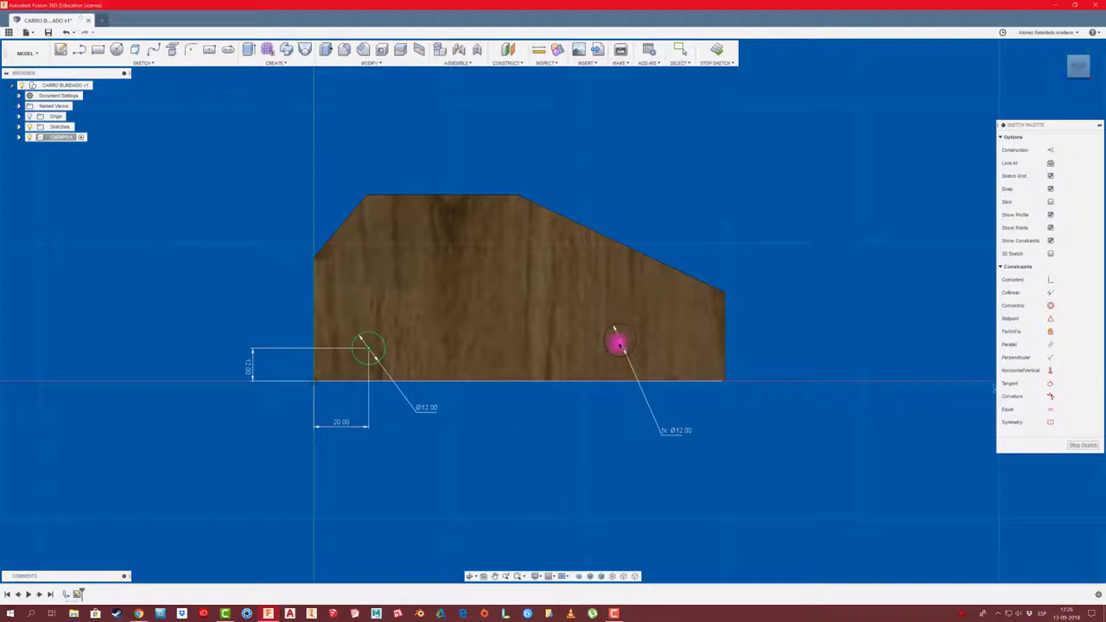
Step: Place the right circle 40 mm from the right edge, its height linked to the left circle's 12 mm
{"action": "left_click", "coordinate": [619, 338]}
{"action": "left_click", "coordinate": [724, 340]}
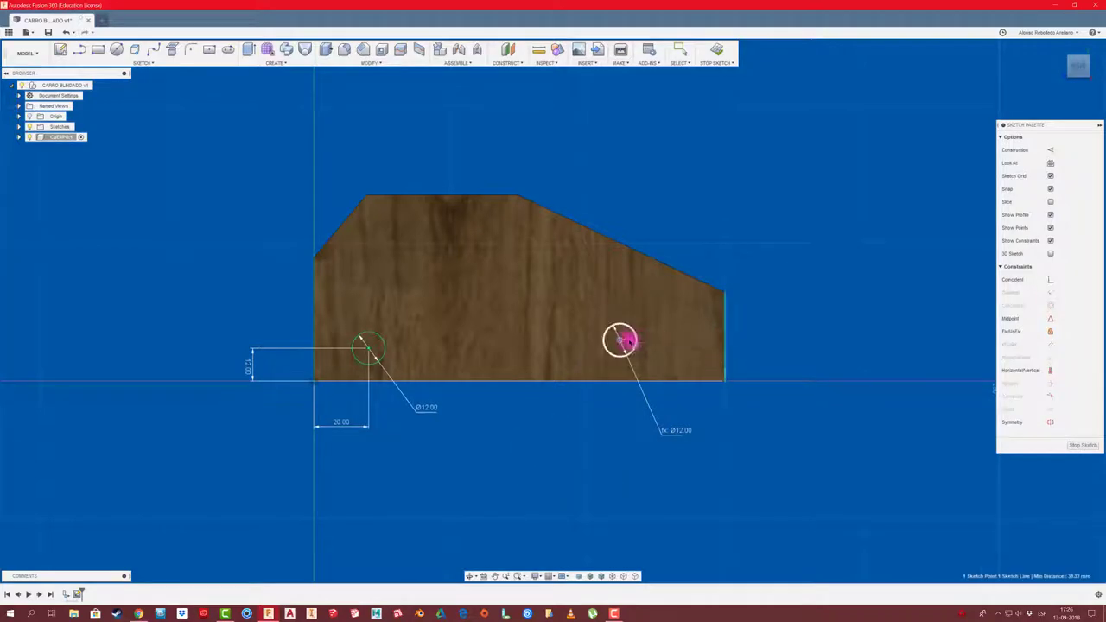
{"action": "left_click", "coordinate": [684, 405]}
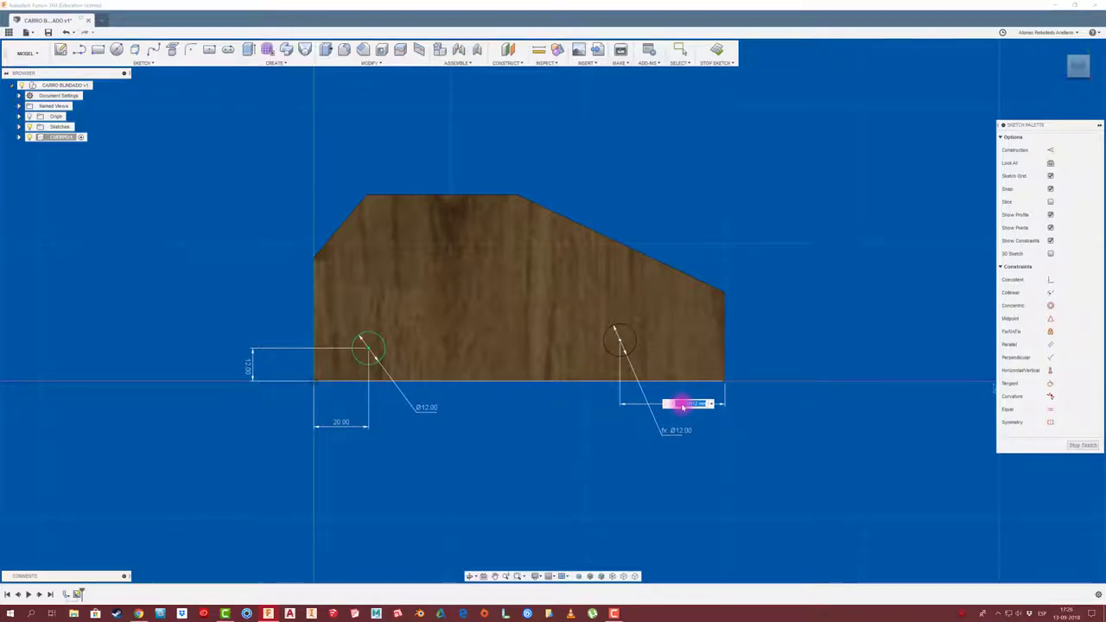
{"action": "type", "text": "40"}
{"action": "key", "text": "Return"}
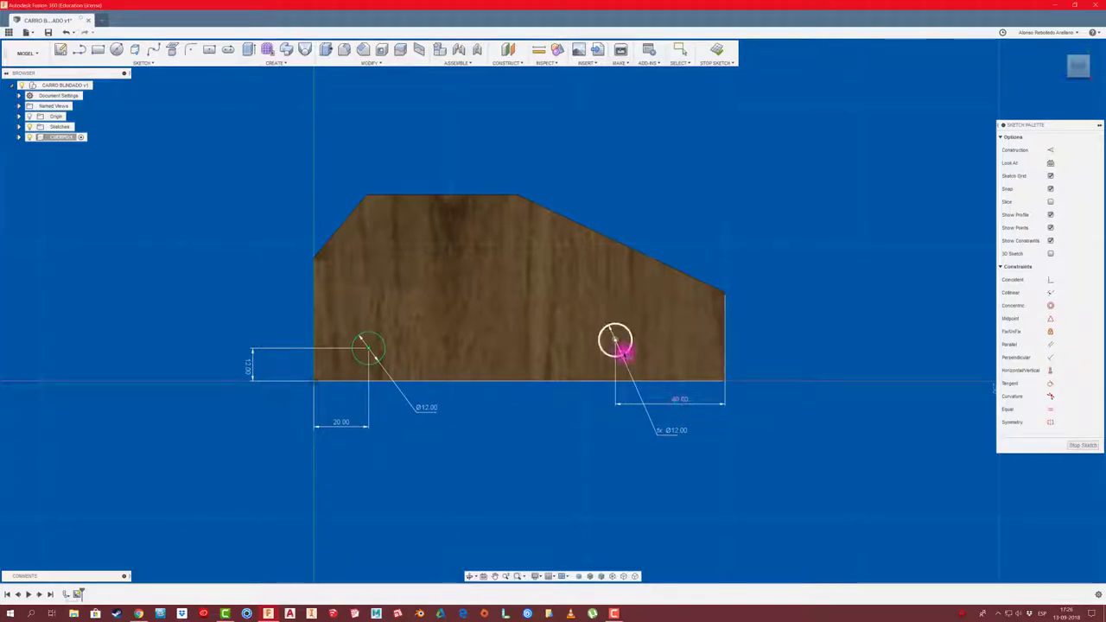
{"action": "left_click", "coordinate": [621, 379]}
{"action": "left_click", "coordinate": [770, 353]}
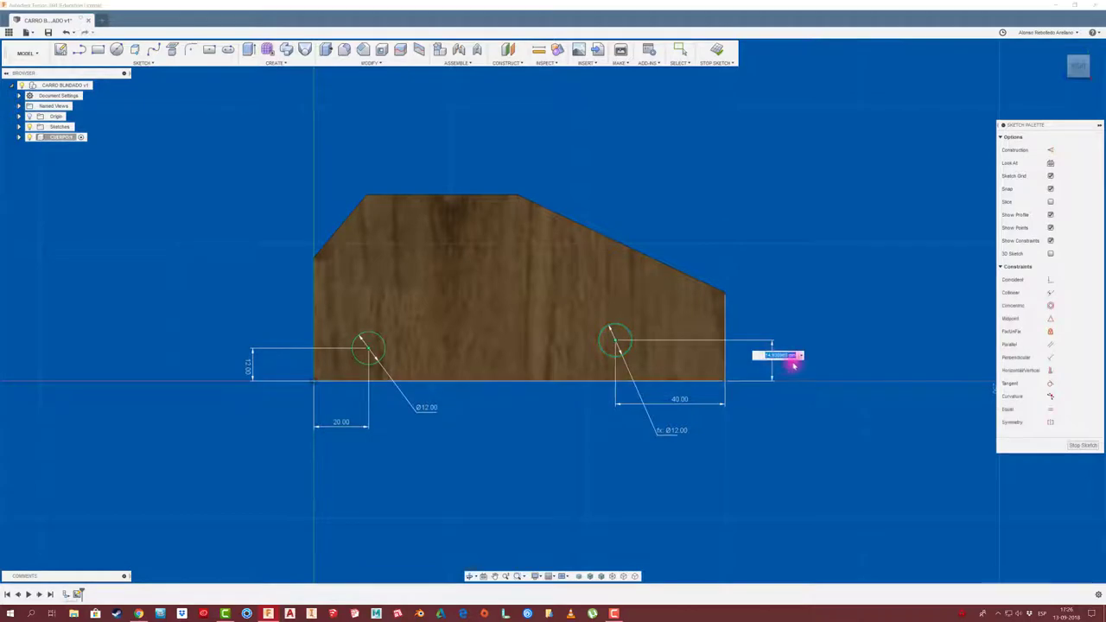
{"action": "left_click", "coordinate": [248, 368]}
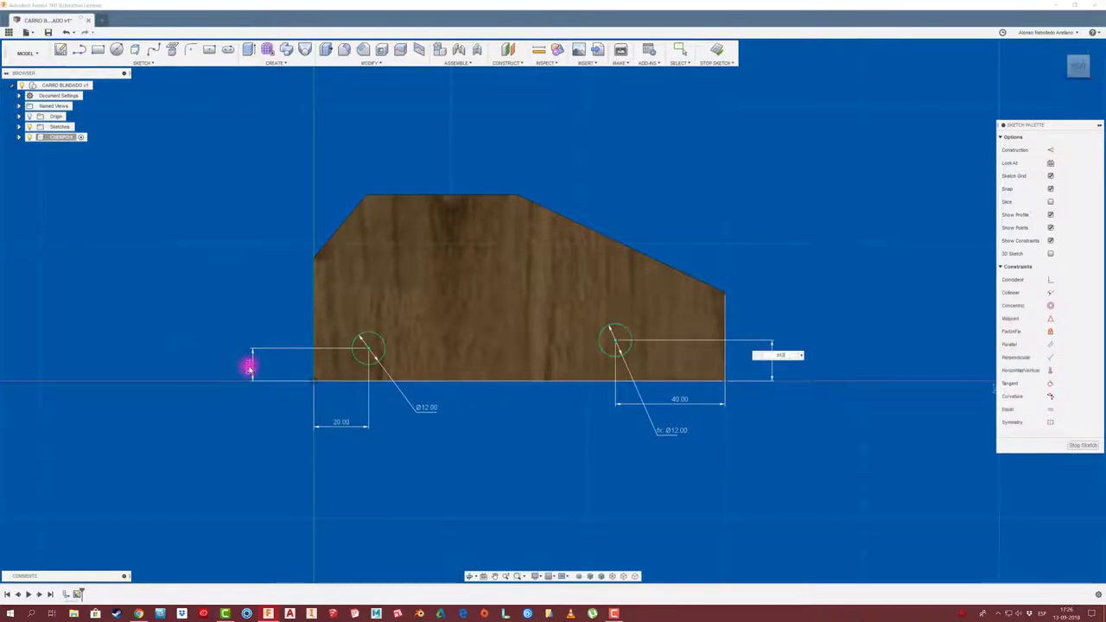
{"action": "key", "text": "Return"}
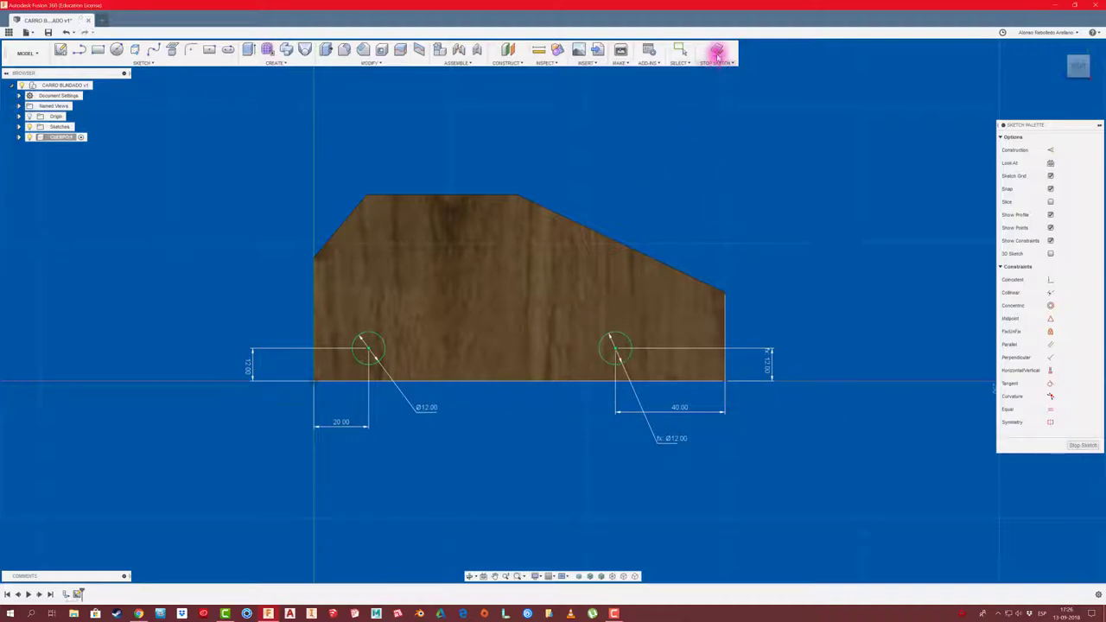
Step: Finish the sketch and extrude both circles -226 mm as a cut through the body
{"action": "left_click", "coordinate": [717, 49]}
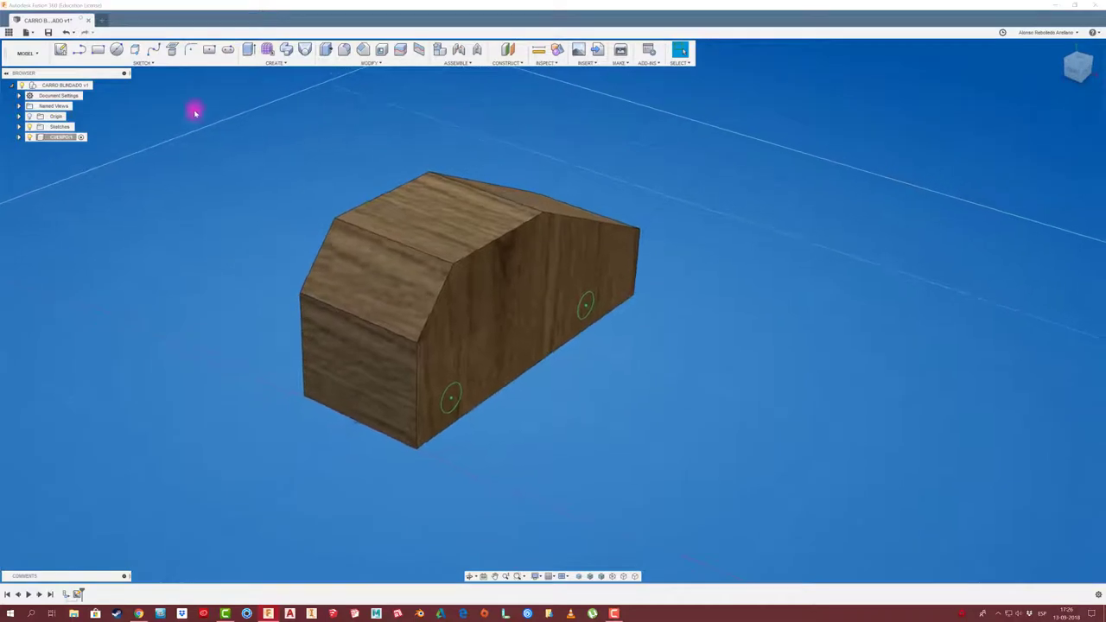
{"action": "key", "text": "e"}
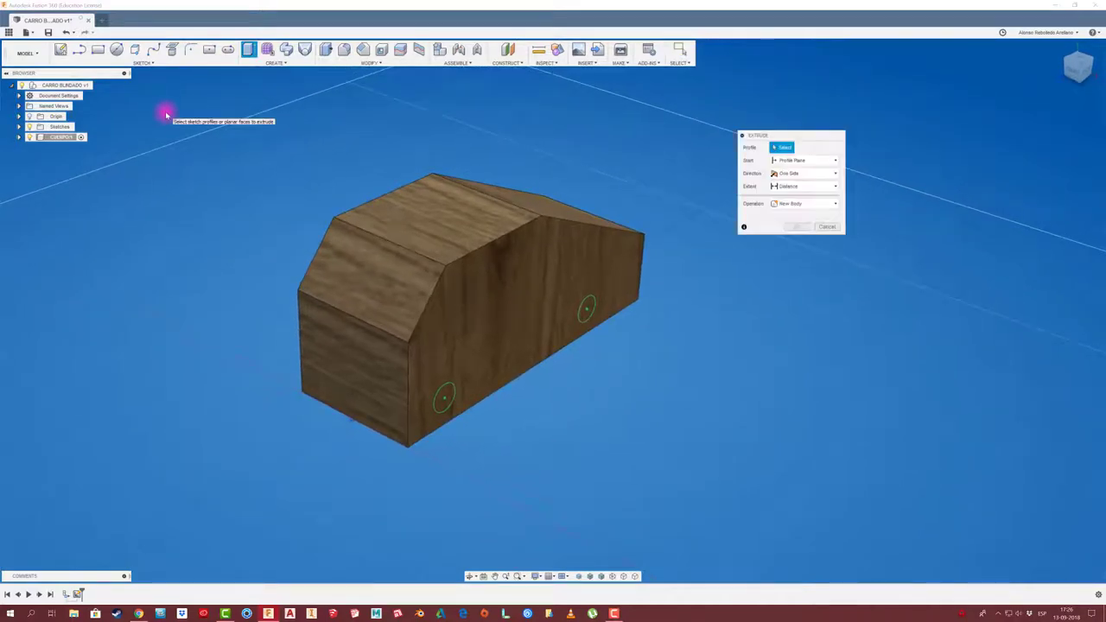
{"action": "left_click", "coordinate": [446, 396]}
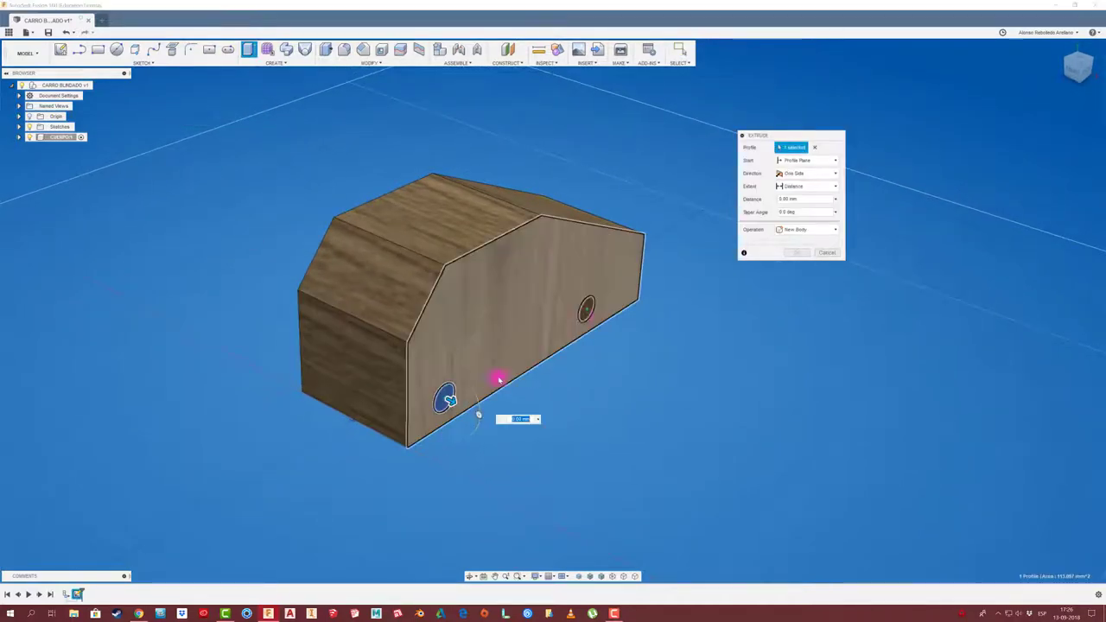
{"action": "left_click", "coordinate": [592, 314]}
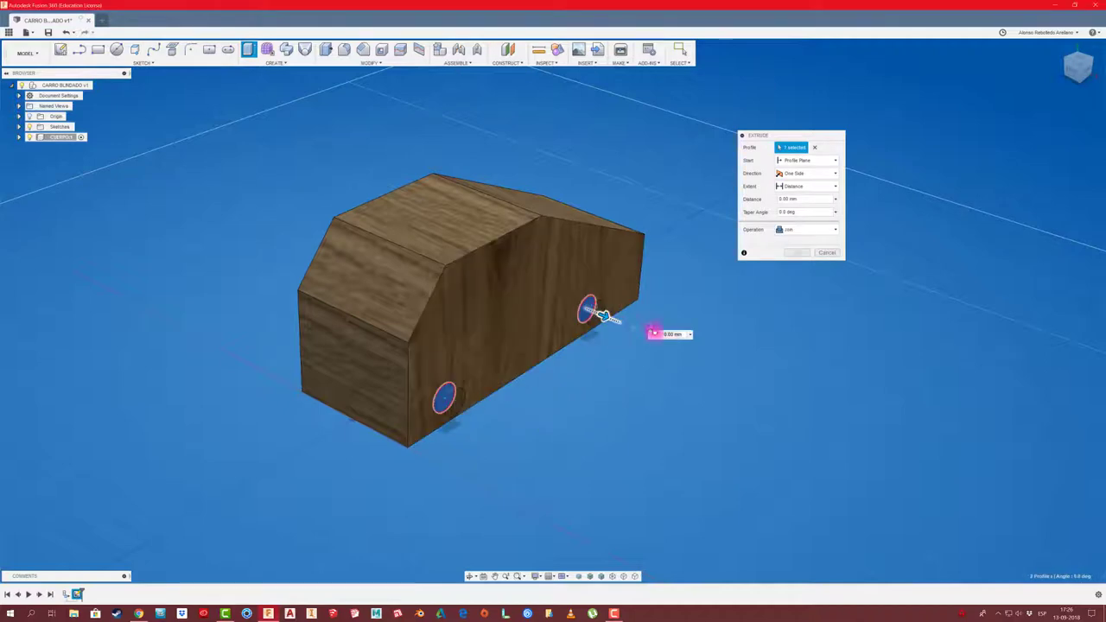
{"action": "left_click_drag", "start_coordinate": [623, 324], "coordinate": [218, 208]}
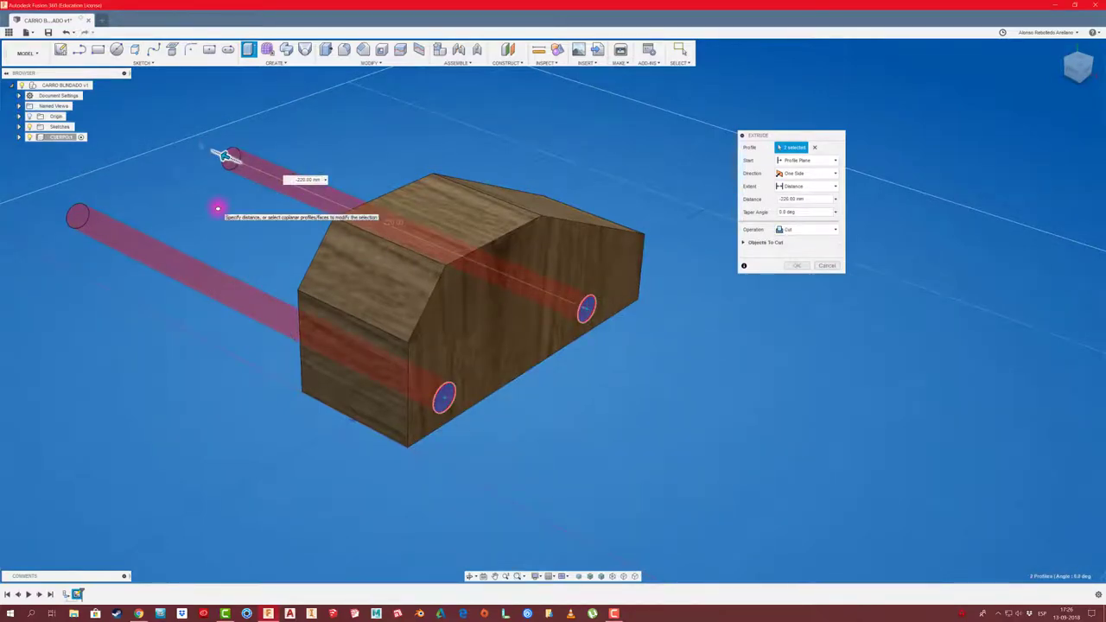
{"action": "left_click", "coordinate": [766, 242]}
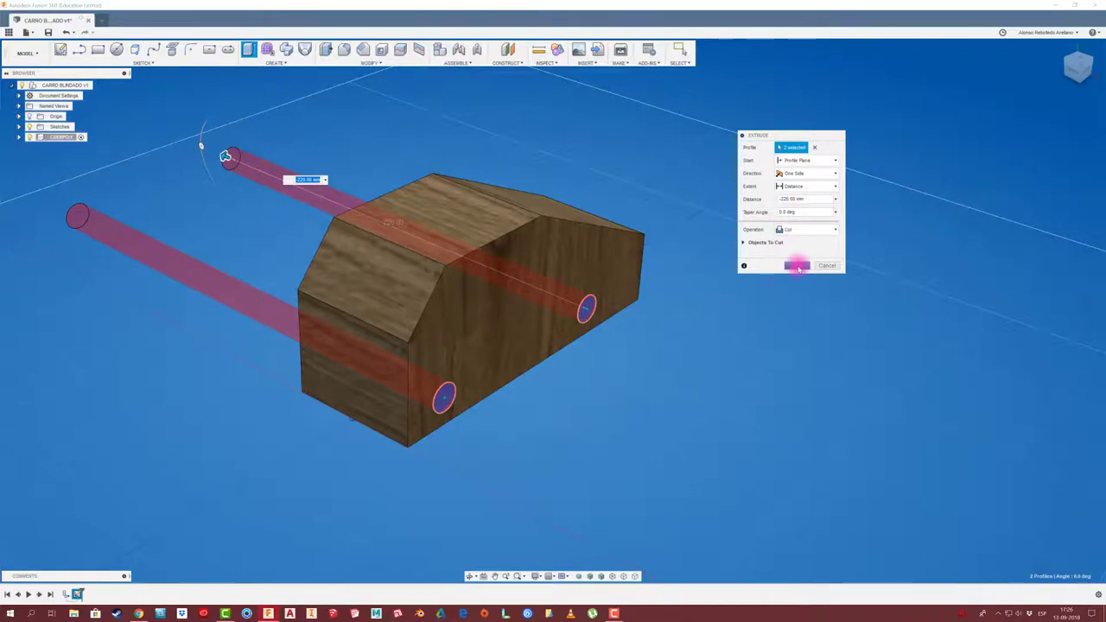
{"action": "left_click", "coordinate": [796, 265]}
{"action": "middle_click_drag", "start_coordinate": [692, 329], "coordinate": [278, 192], "text": "shift"}
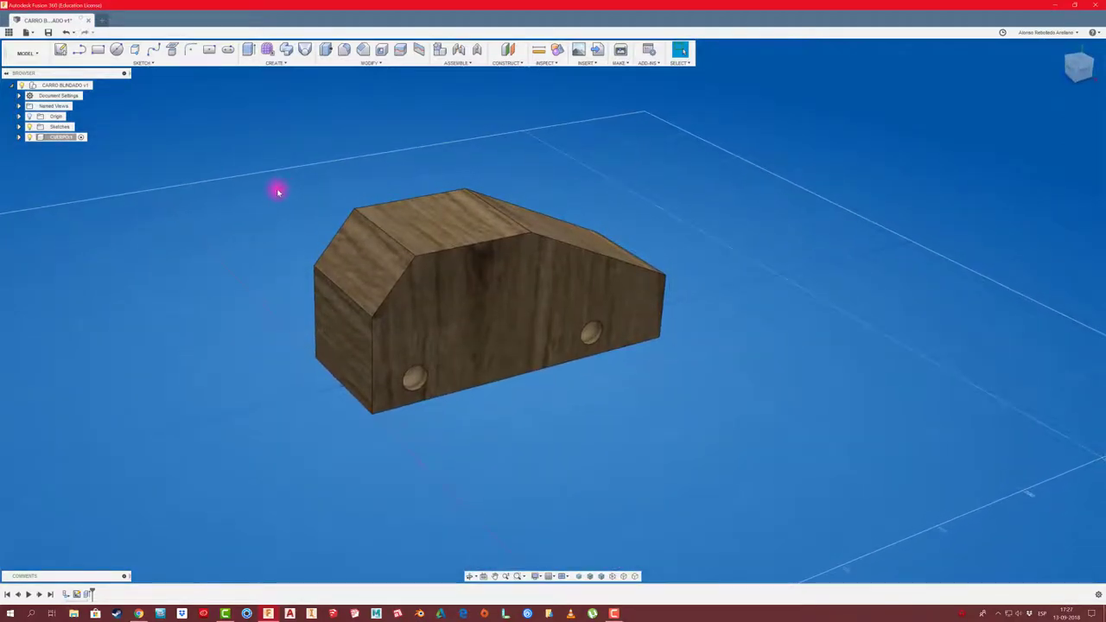
{"action": "middle_click_drag", "start_coordinate": [370, 375], "coordinate": [338, 342], "text": "shift"}
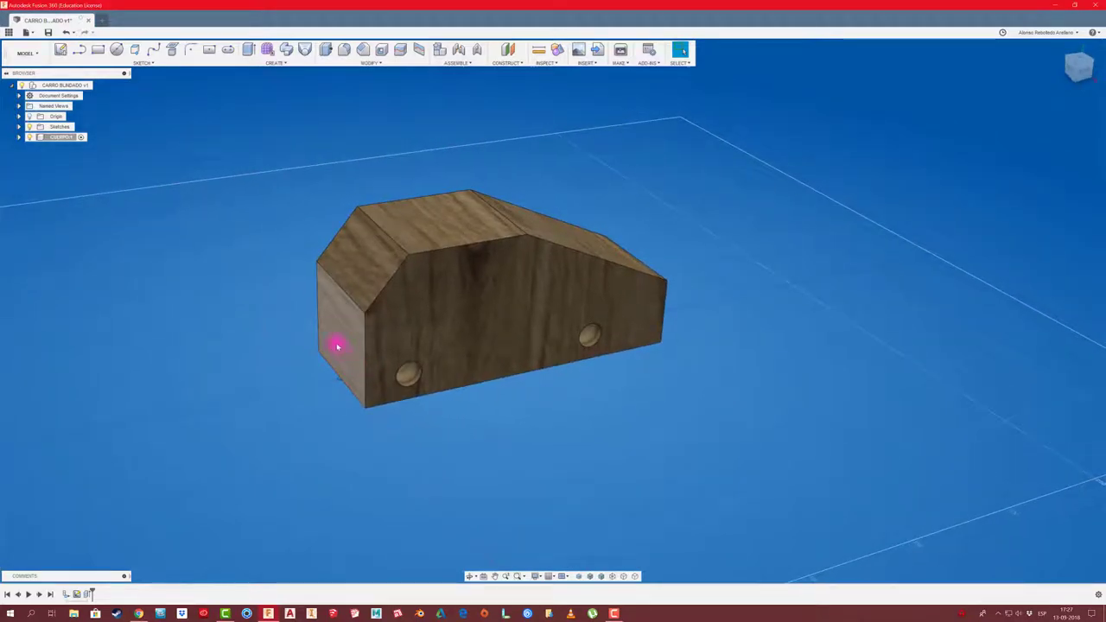
{"action": "middle_click_drag", "start_coordinate": [264, 383], "coordinate": [265, 383], "text": "shift"}
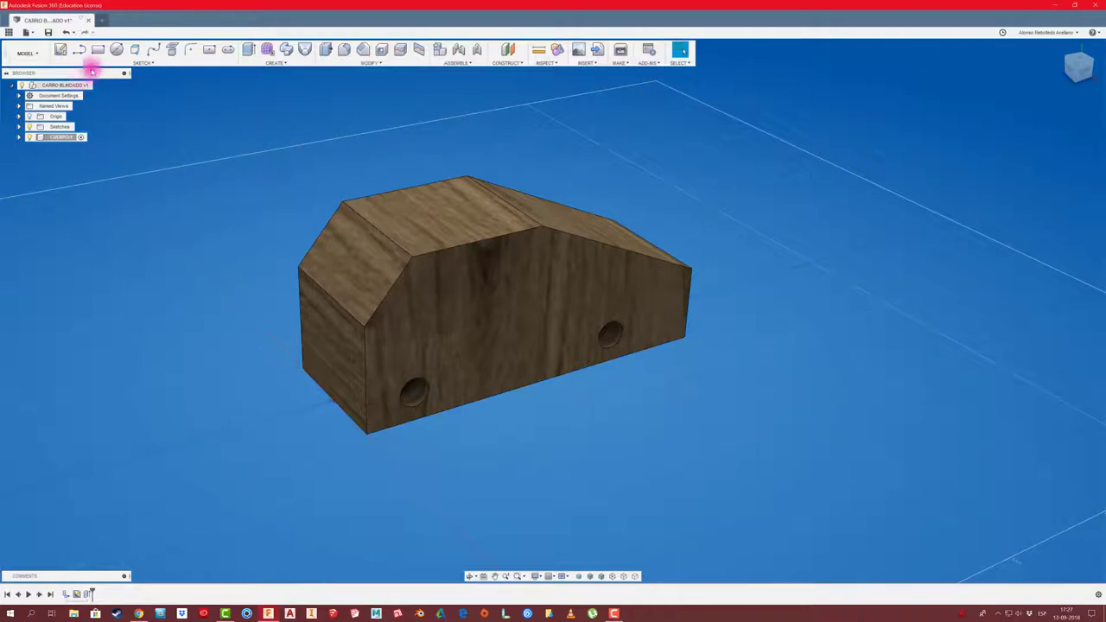
{"action": "left_click", "coordinate": [117, 51]}
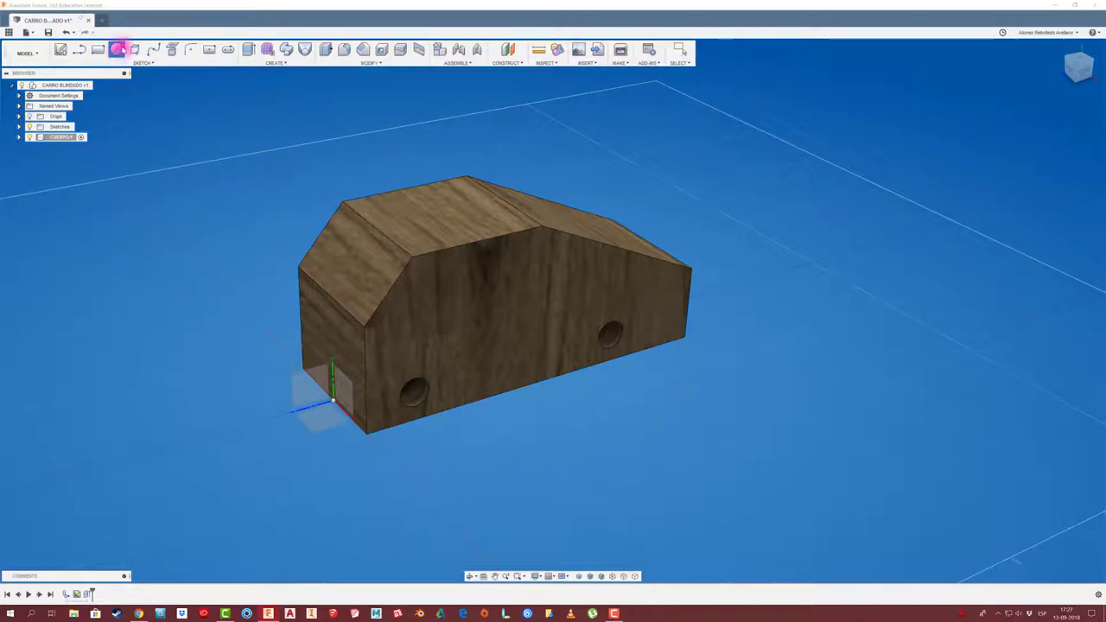
Step: Draw a small circle on the car's front end face near the right edge
{"action": "left_click", "coordinate": [341, 354]}
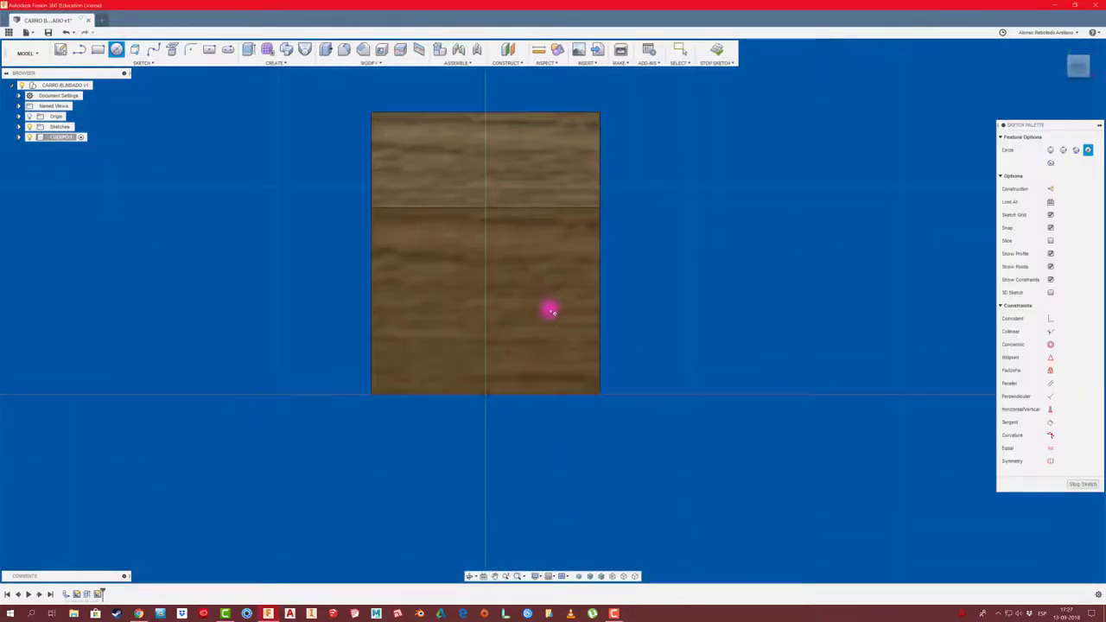
{"action": "left_click", "coordinate": [551, 315]}
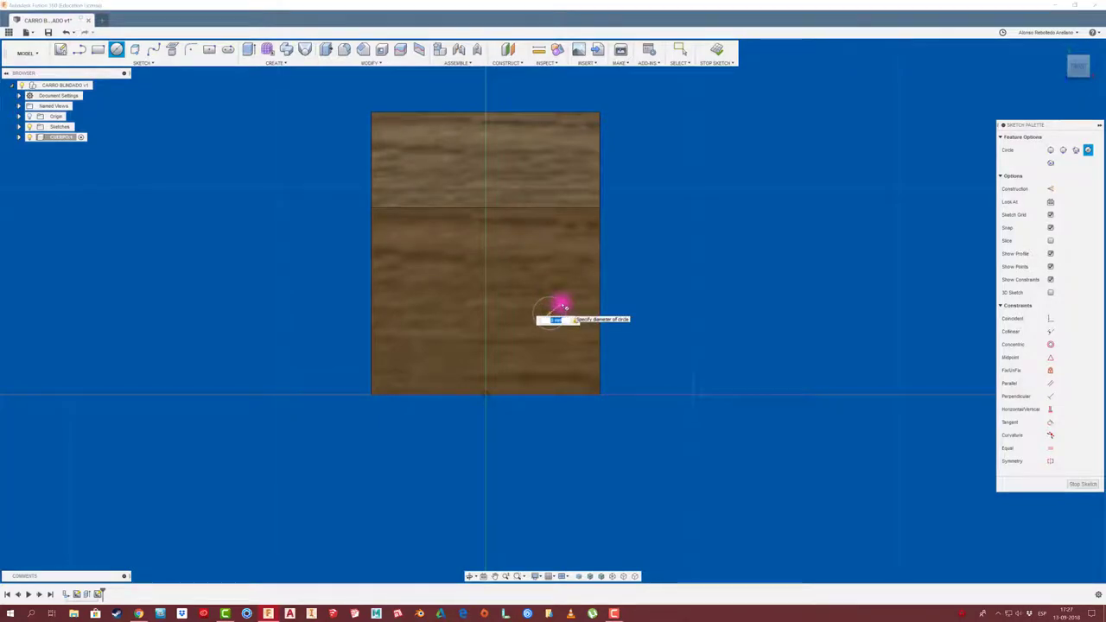
{"action": "left_click", "coordinate": [562, 305]}
{"action": "key", "text": "Escape"}
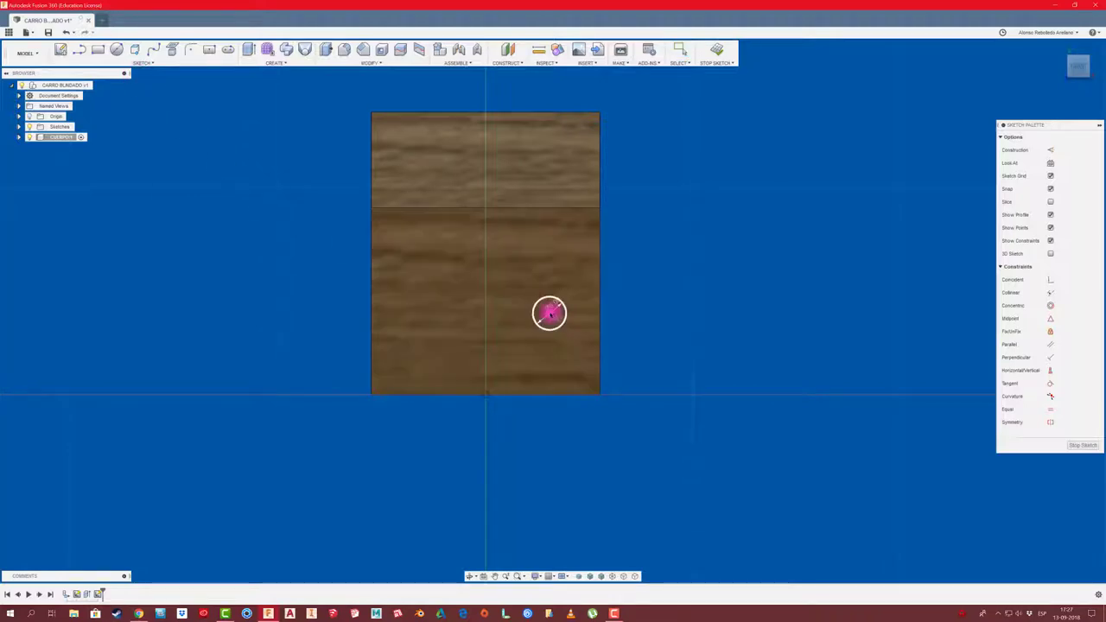
Step: Dimension the circle centre 10 mm from the right edge and 10 mm above the bottom
{"action": "left_click", "coordinate": [550, 313]}
{"action": "left_click", "coordinate": [597, 316]}
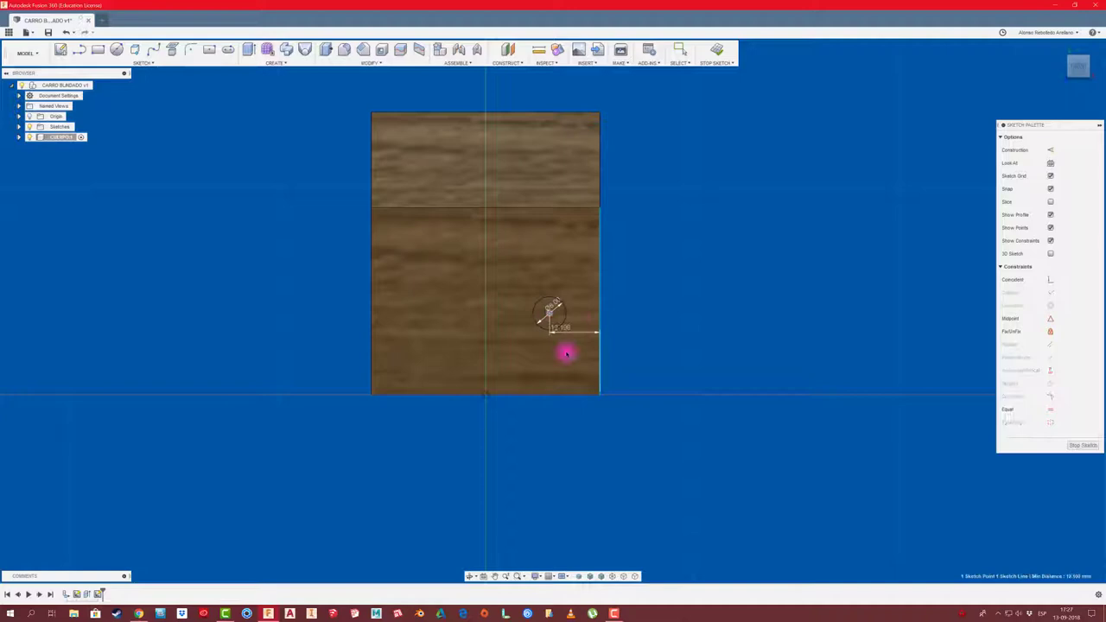
{"action": "left_click", "coordinate": [568, 433]}
{"action": "type", "text": "10"}
{"action": "key", "text": "Return"}
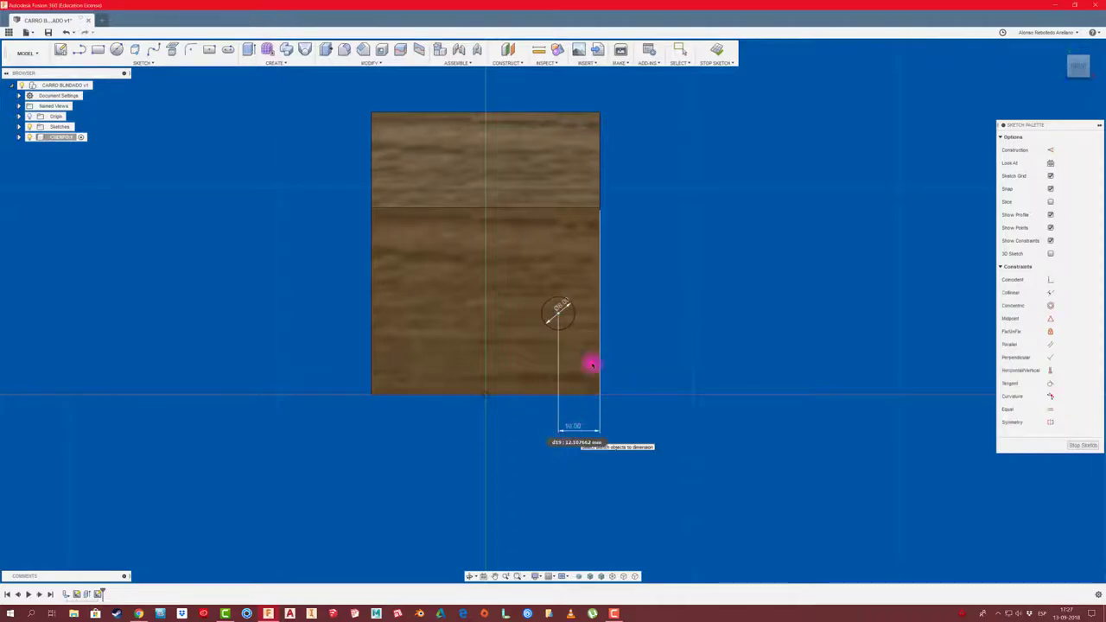
{"action": "left_click", "coordinate": [573, 398]}
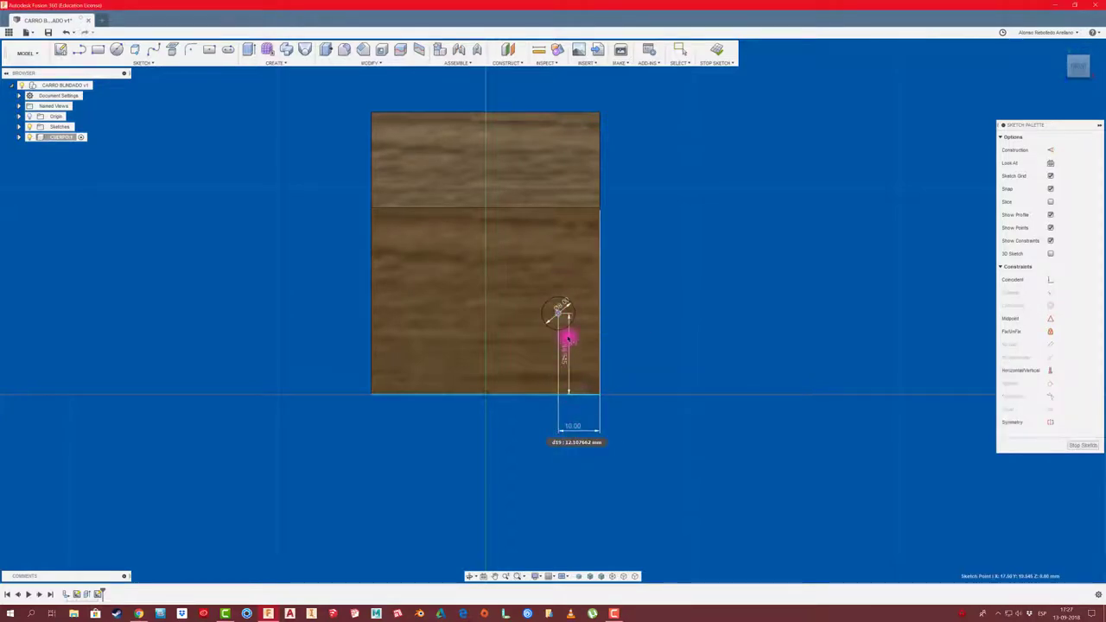
{"action": "left_click", "coordinate": [560, 313]}
{"action": "left_click", "coordinate": [651, 354]}
{"action": "type", "text": "10"}
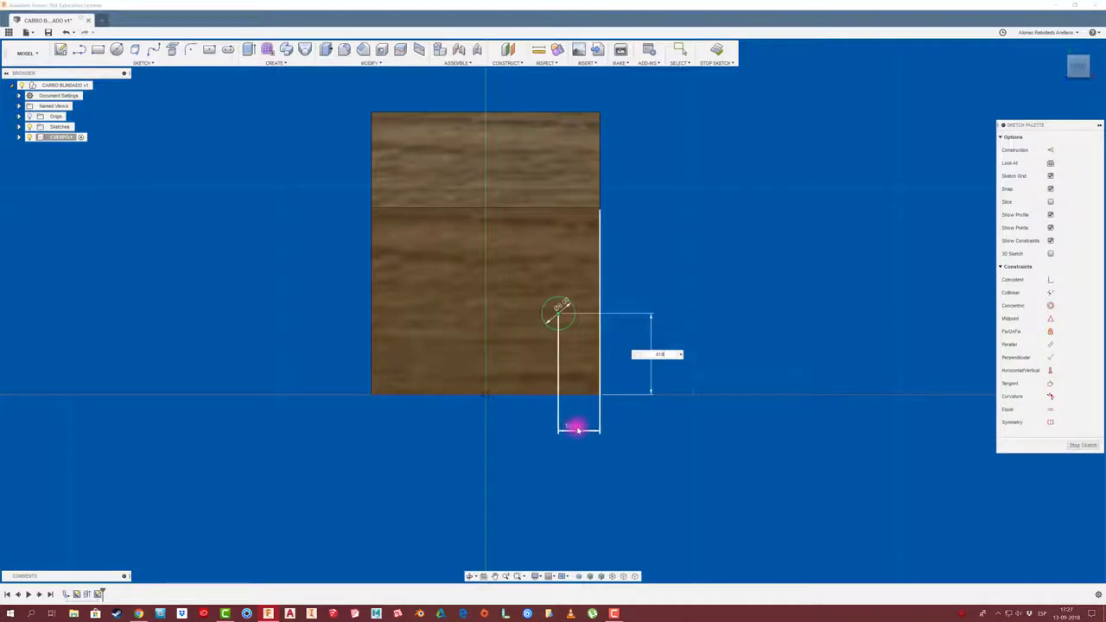
{"action": "key", "text": "Return"}
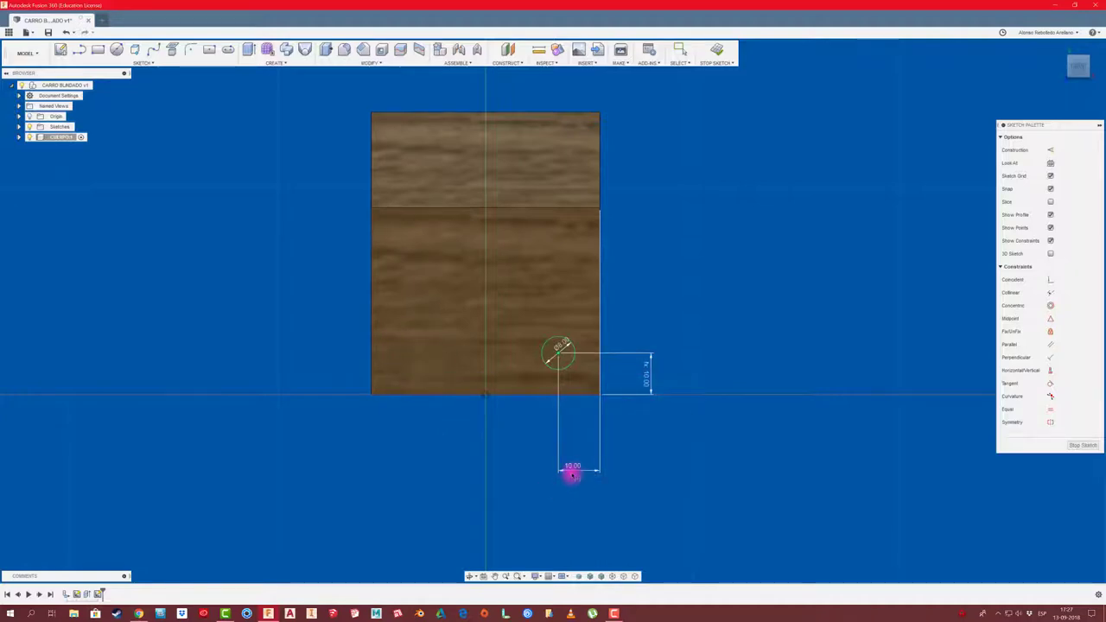
Step: Draw a vertical line up from the bottom edge centre and convert it to construction geometry
{"action": "left_click", "coordinate": [80, 50]}
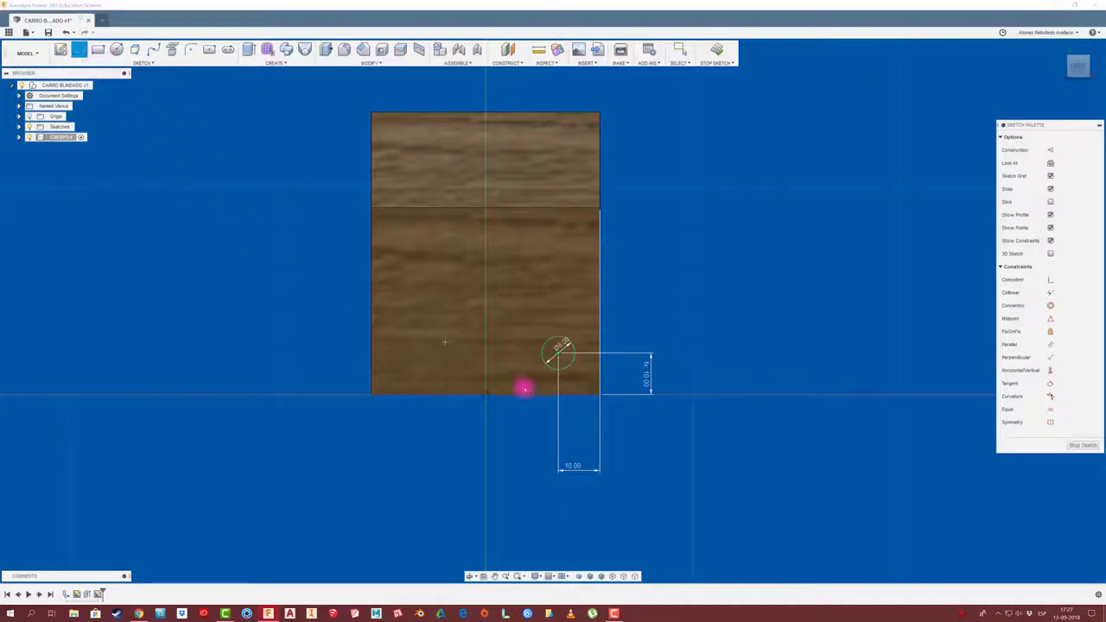
{"action": "left_click", "coordinate": [485, 395]}
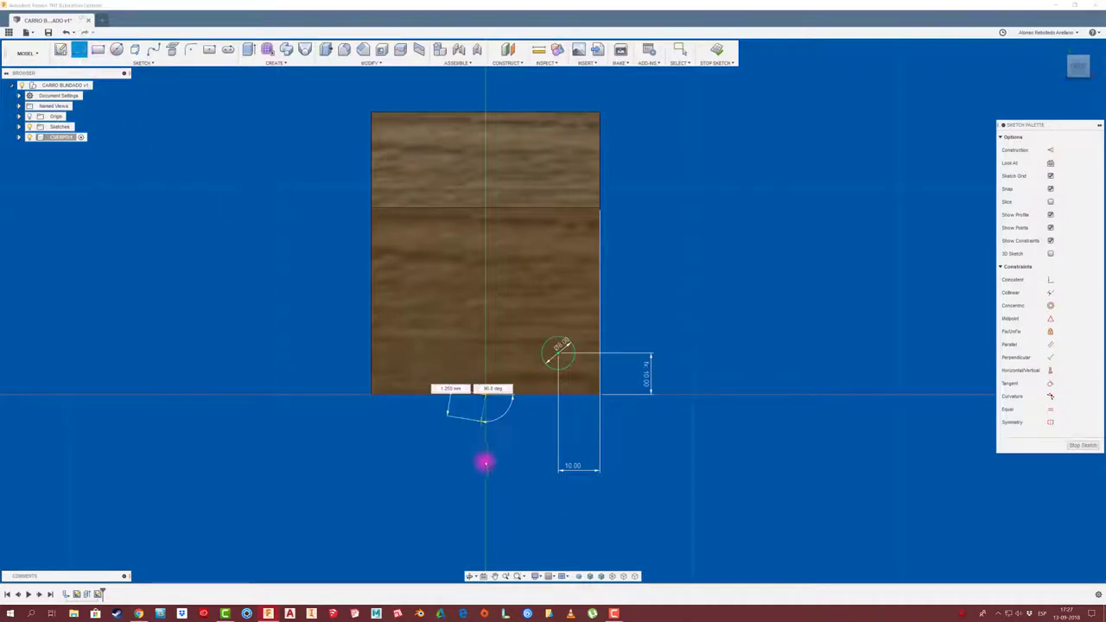
{"action": "left_click", "coordinate": [487, 90]}
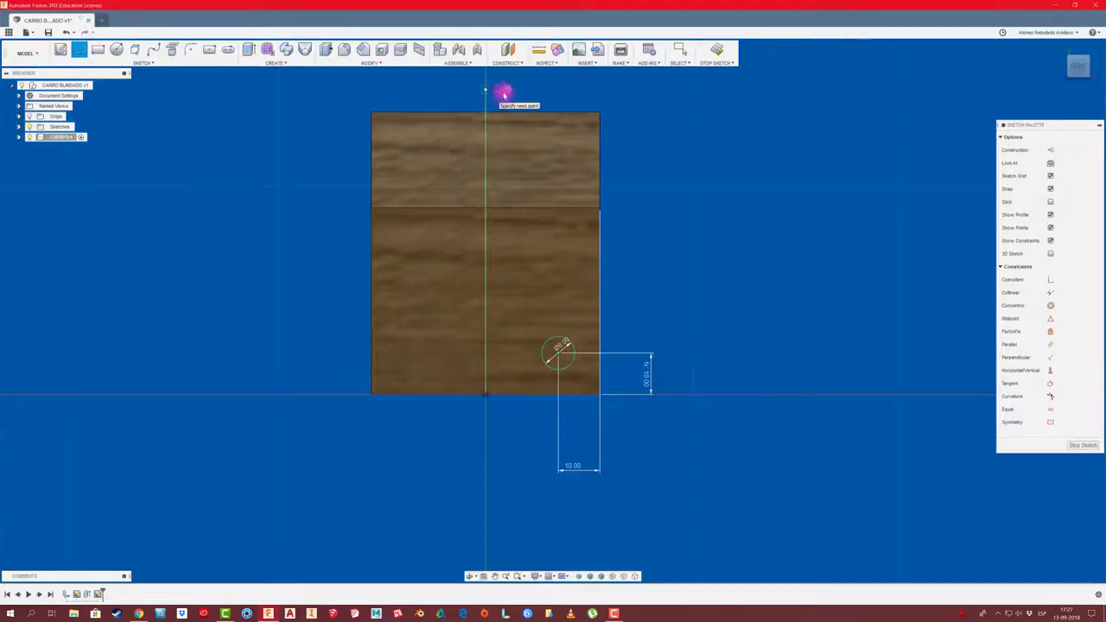
{"action": "right_click", "coordinate": [504, 93]}
{"action": "left_click", "coordinate": [519, 97]}
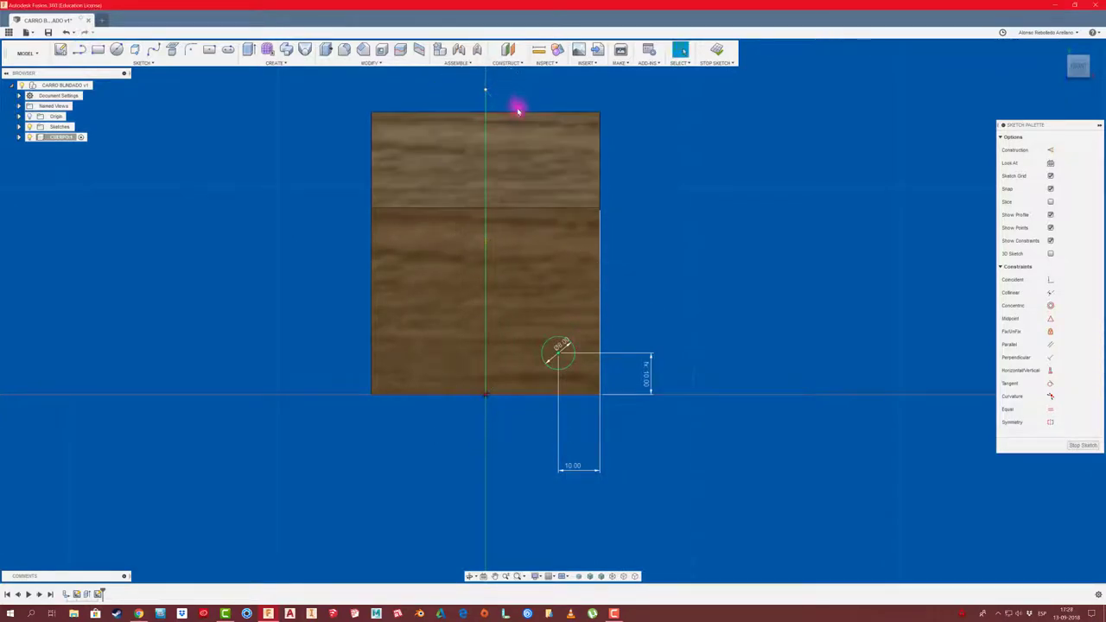
{"action": "left_click", "coordinate": [487, 133]}
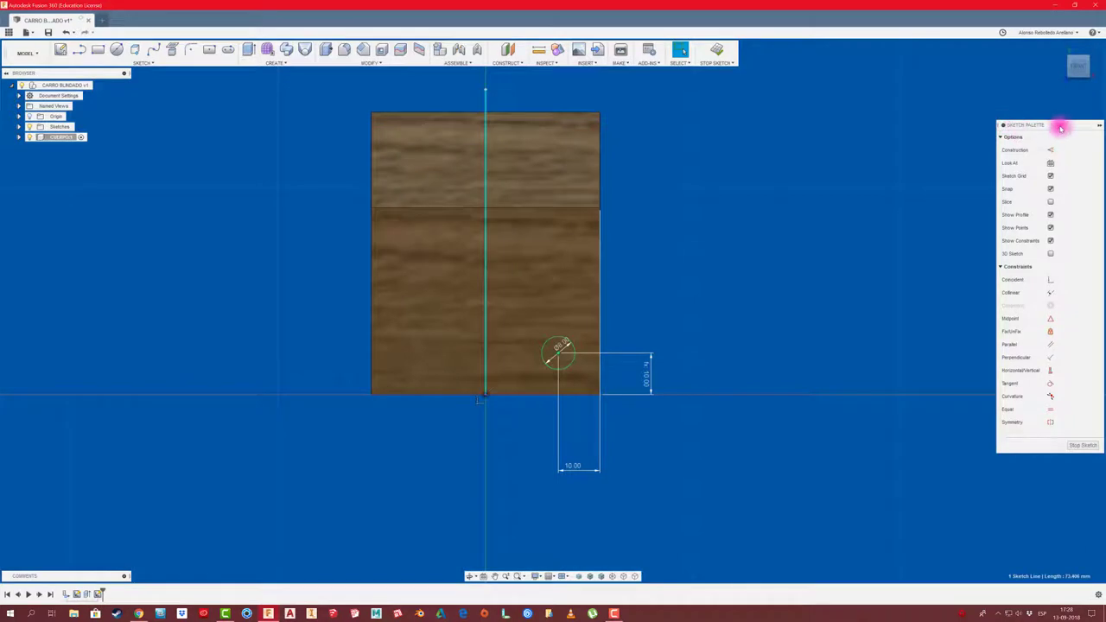
{"action": "left_click_drag", "start_coordinate": [1060, 128], "coordinate": [790, 116]}
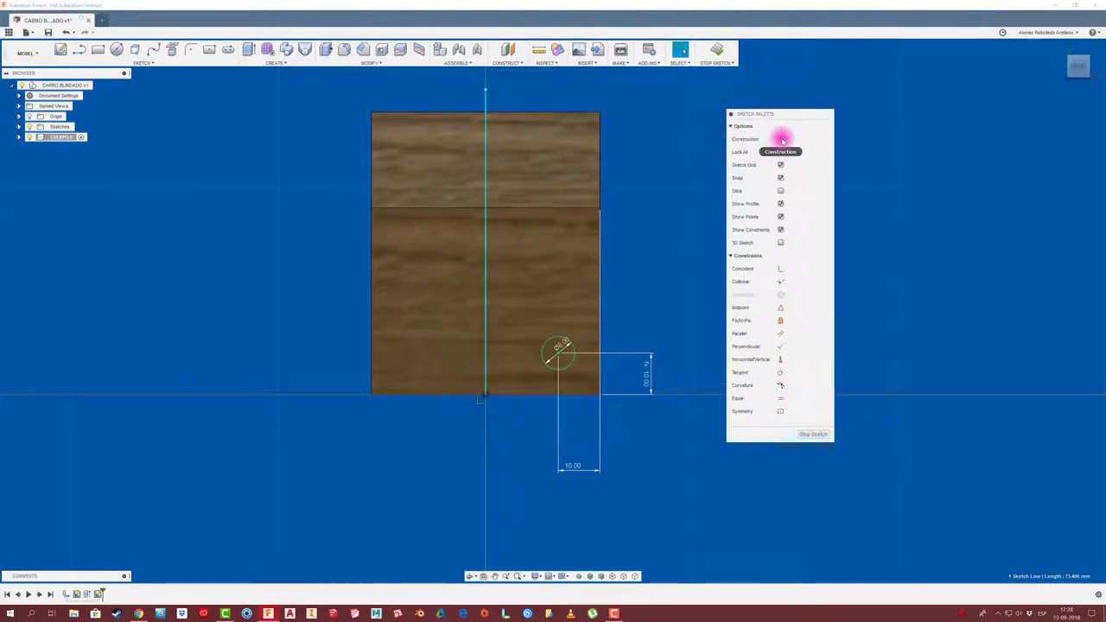
{"action": "left_click", "coordinate": [782, 138]}
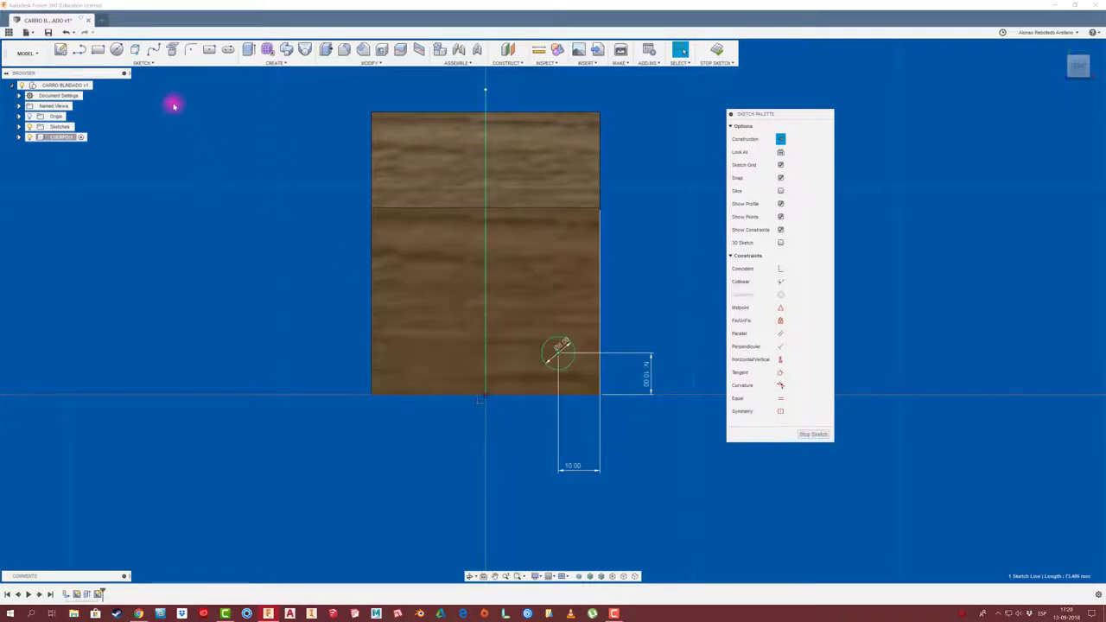
Step: Begin mirroring the circle alone, then cancel that first mirror attempt
{"action": "left_click", "coordinate": [146, 64]}
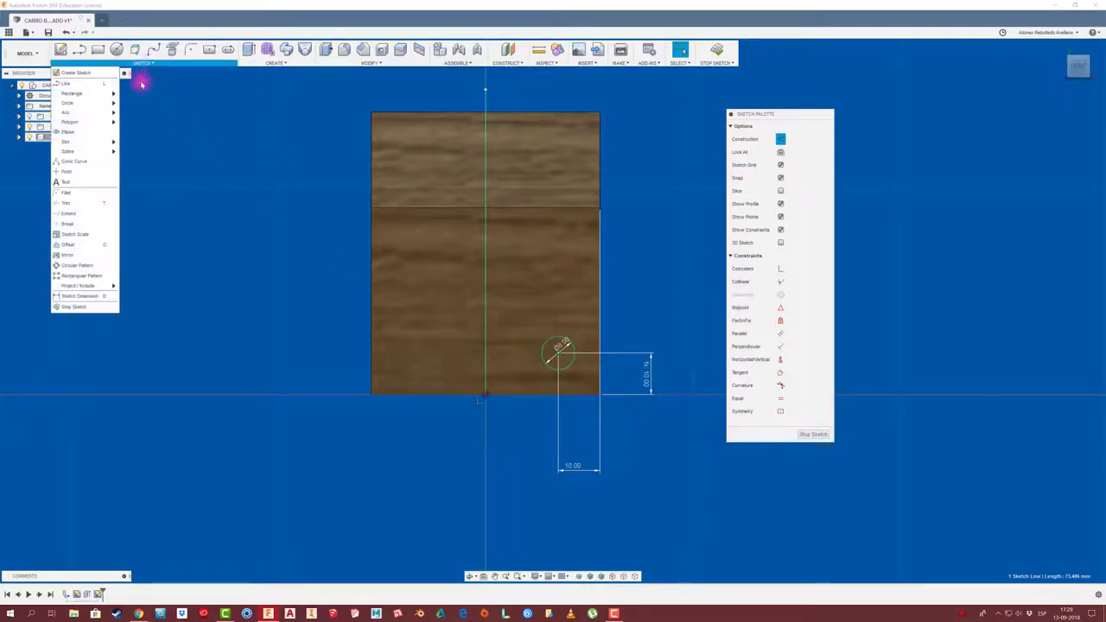
{"action": "left_click", "coordinate": [80, 256]}
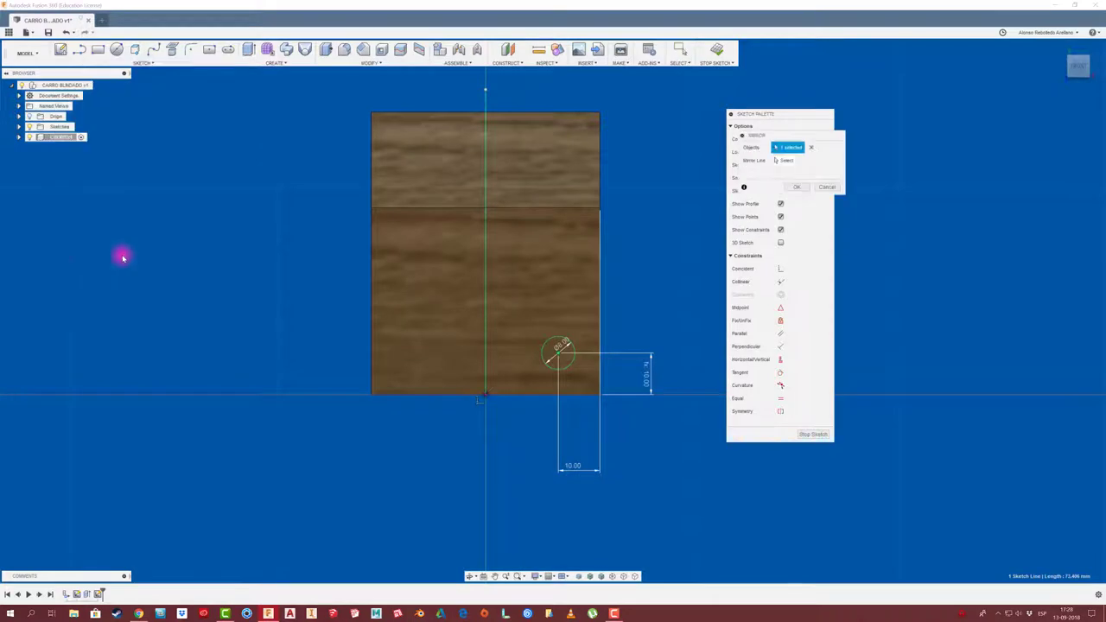
{"action": "left_click", "coordinate": [569, 342]}
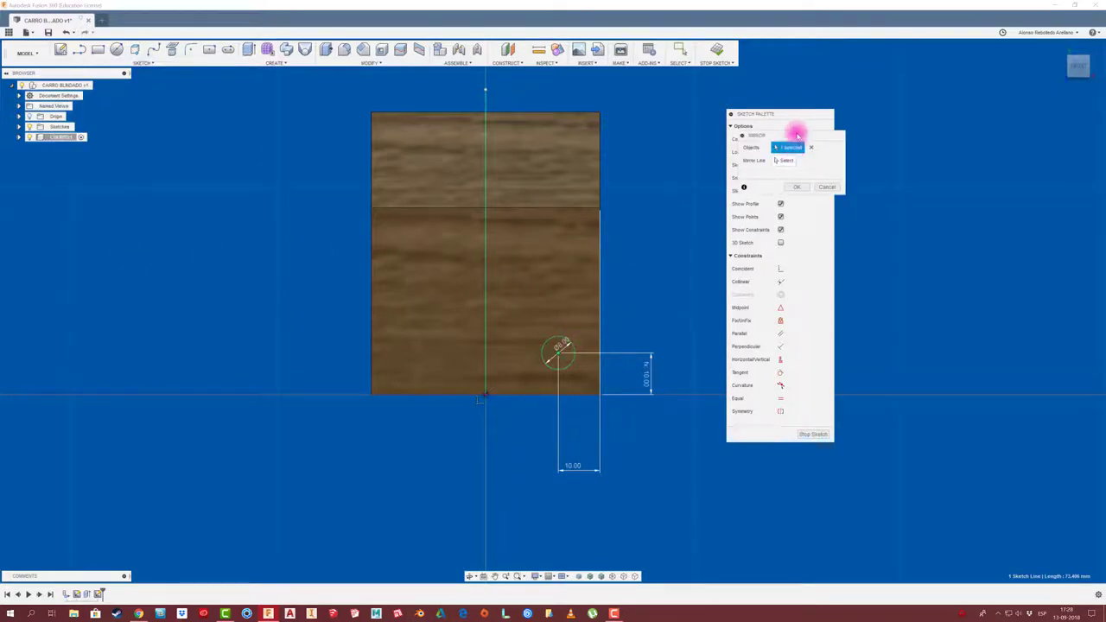
{"action": "left_click_drag", "start_coordinate": [797, 134], "coordinate": [309, 190]}
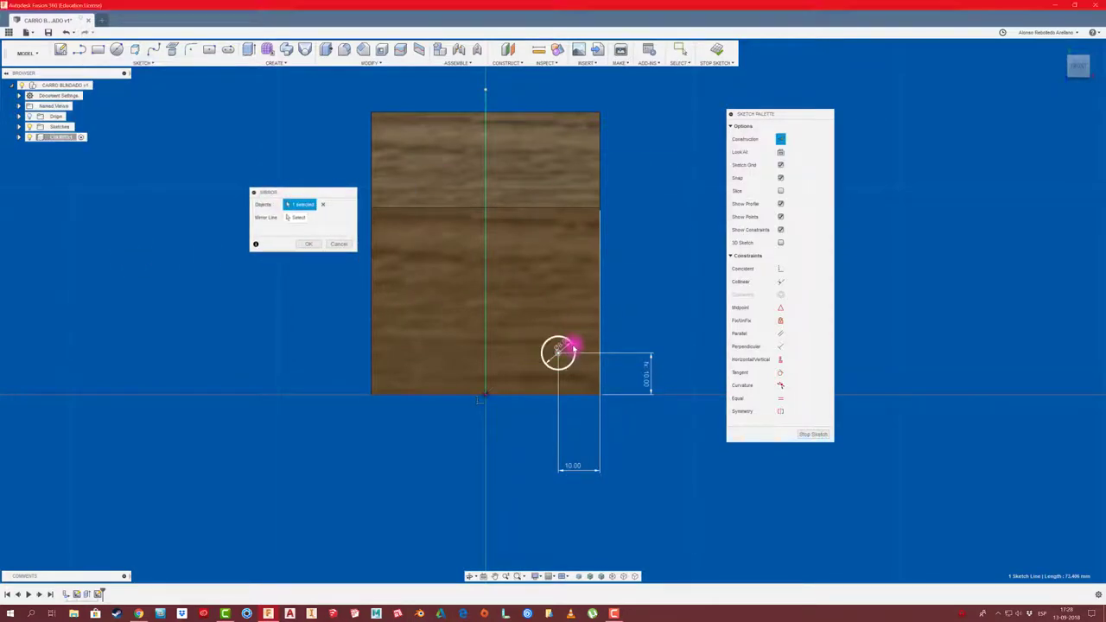
{"action": "left_click", "coordinate": [570, 346]}
{"action": "left_click", "coordinate": [294, 217]}
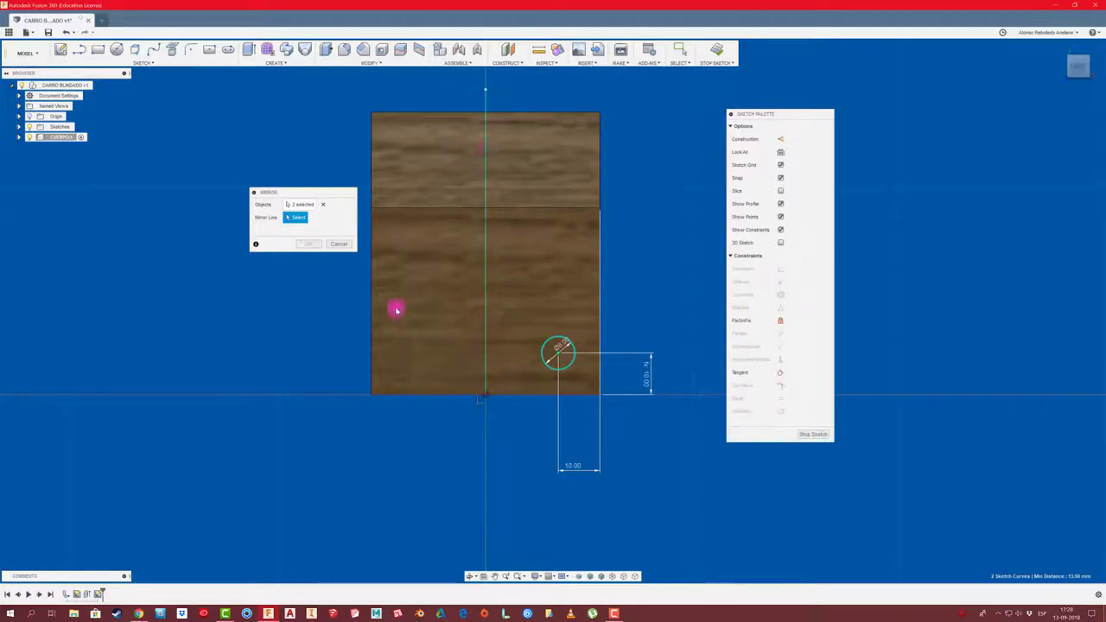
{"action": "left_click", "coordinate": [339, 244]}
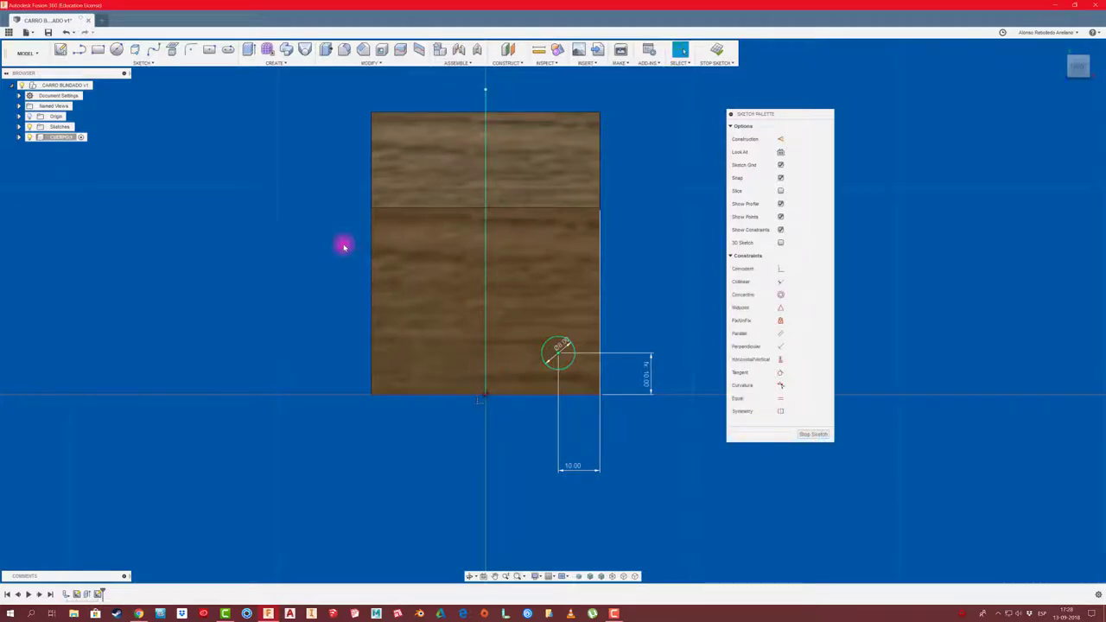
Step: Mirror the circle and its dimensions across the vertical construction line onto the left
{"action": "left_click", "coordinate": [143, 63]}
{"action": "left_click", "coordinate": [82, 260]}
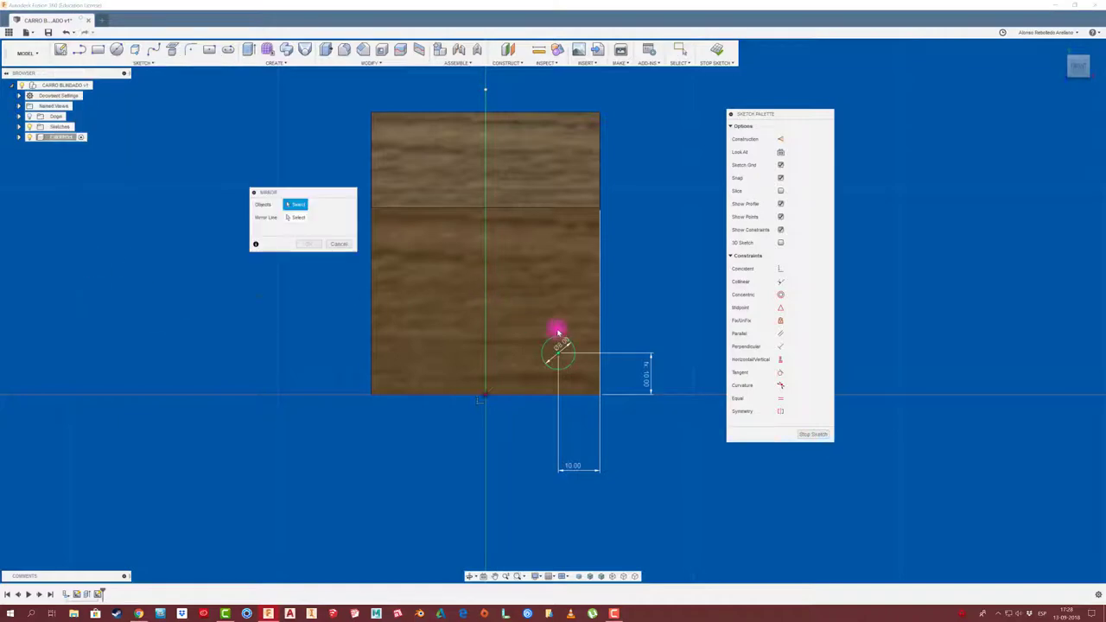
{"action": "mouse_move", "coordinate": [521, 313]}
{"action": "left_mouse_down"}
{"action": "mouse_move", "coordinate": [640, 424]}
{"action": "mouse_move", "coordinate": [661, 427]}
{"action": "left_mouse_up"}
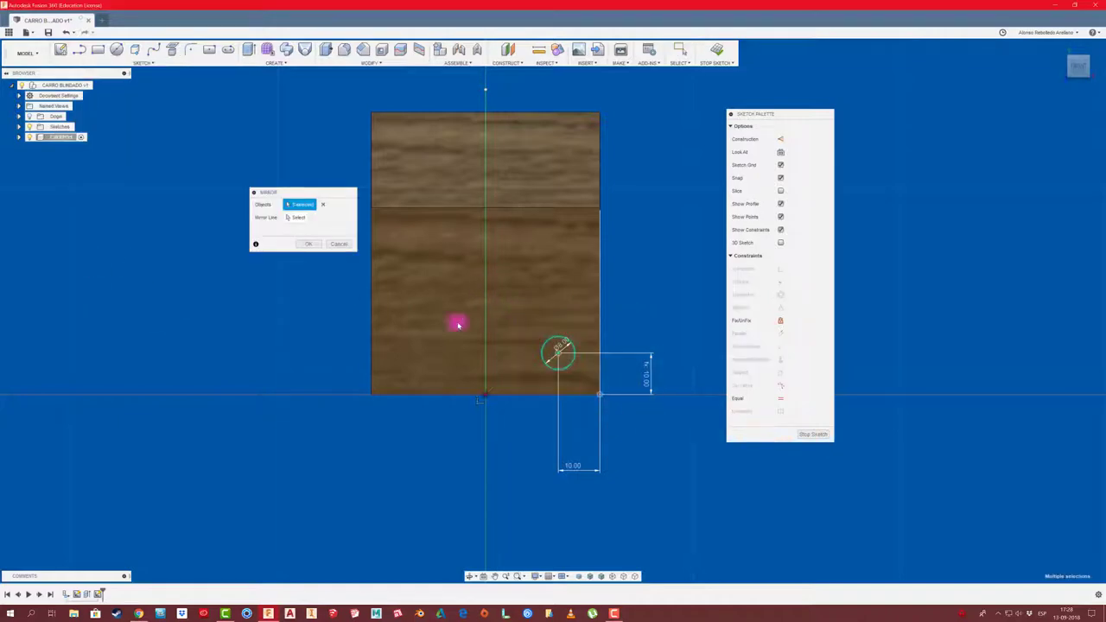
{"action": "left_click", "coordinate": [295, 217]}
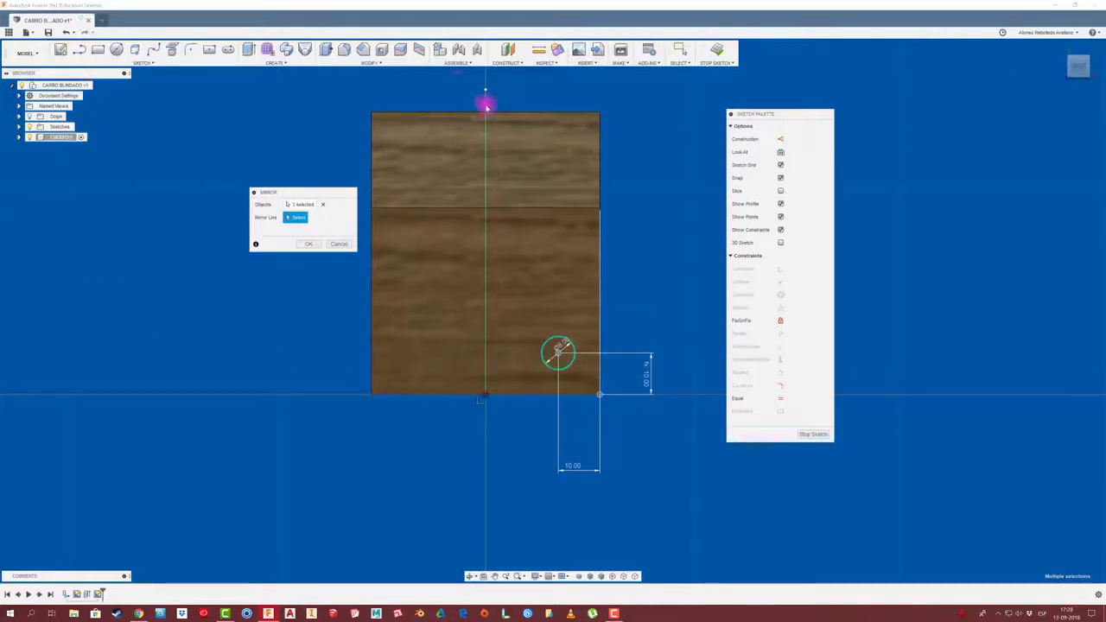
{"action": "left_click", "coordinate": [487, 107]}
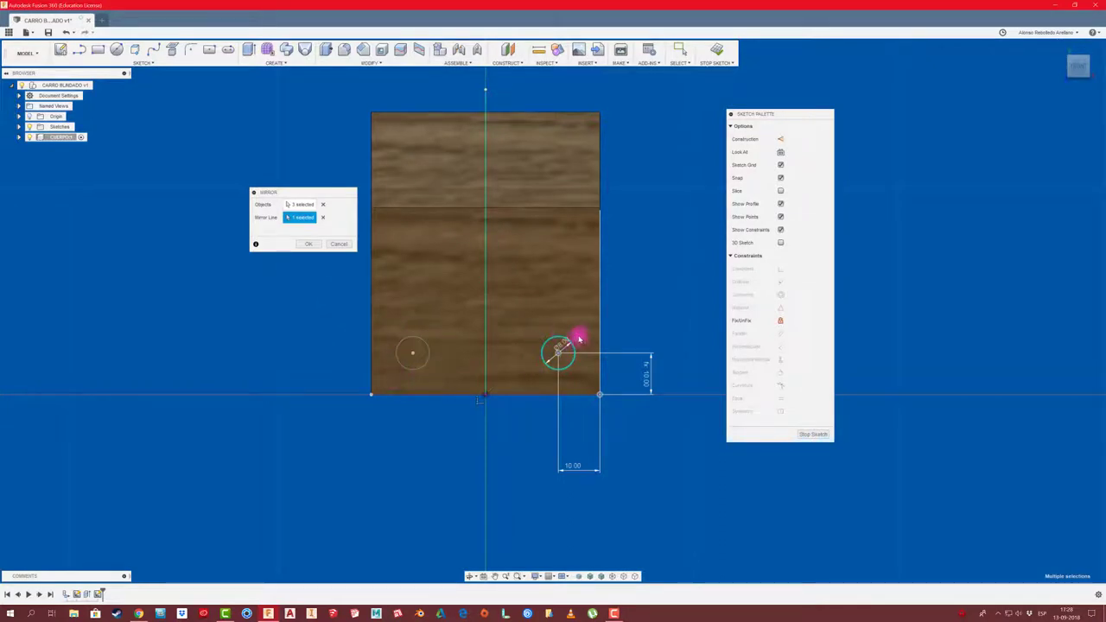
{"action": "left_click", "coordinate": [308, 243]}
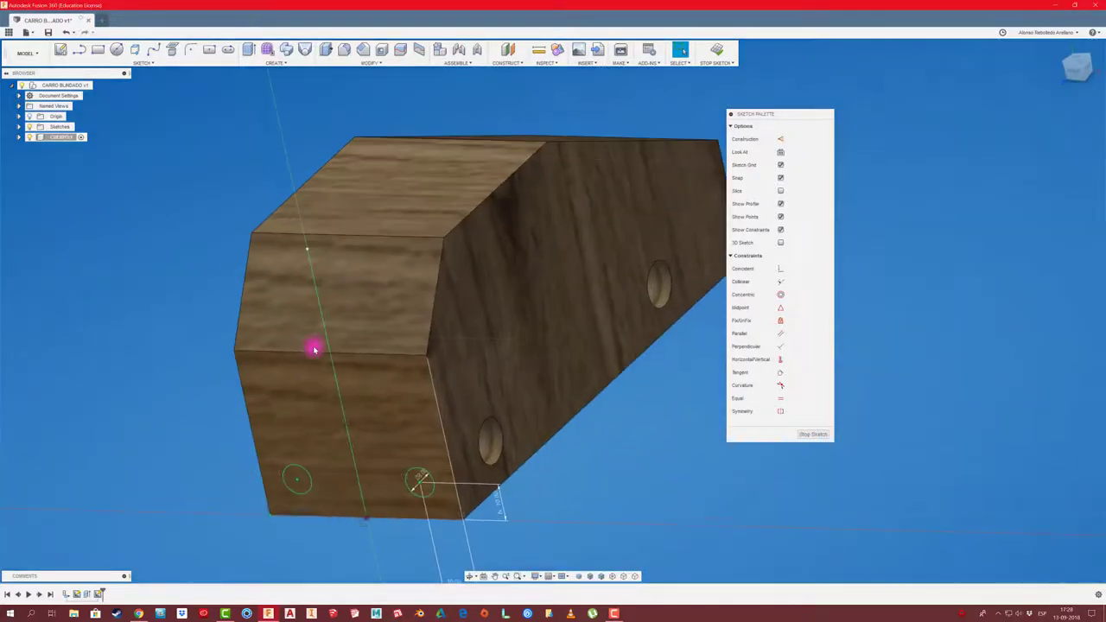
Step: Extrude both front circle profiles -4 mm as a cut into the body
{"action": "key", "text": "e"}
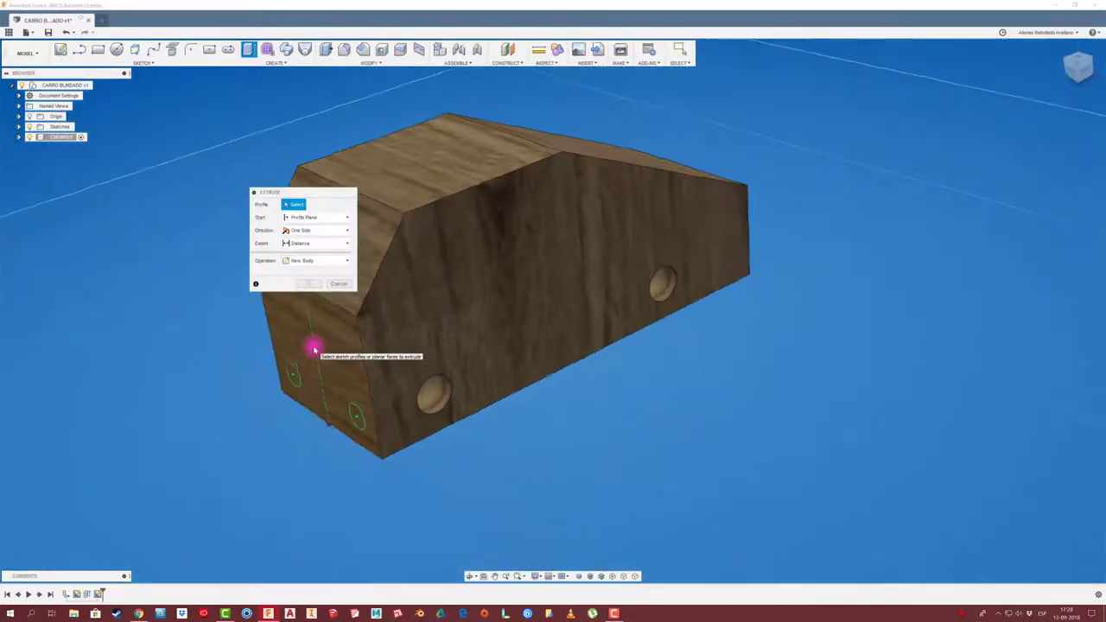
{"action": "left_click", "coordinate": [291, 371]}
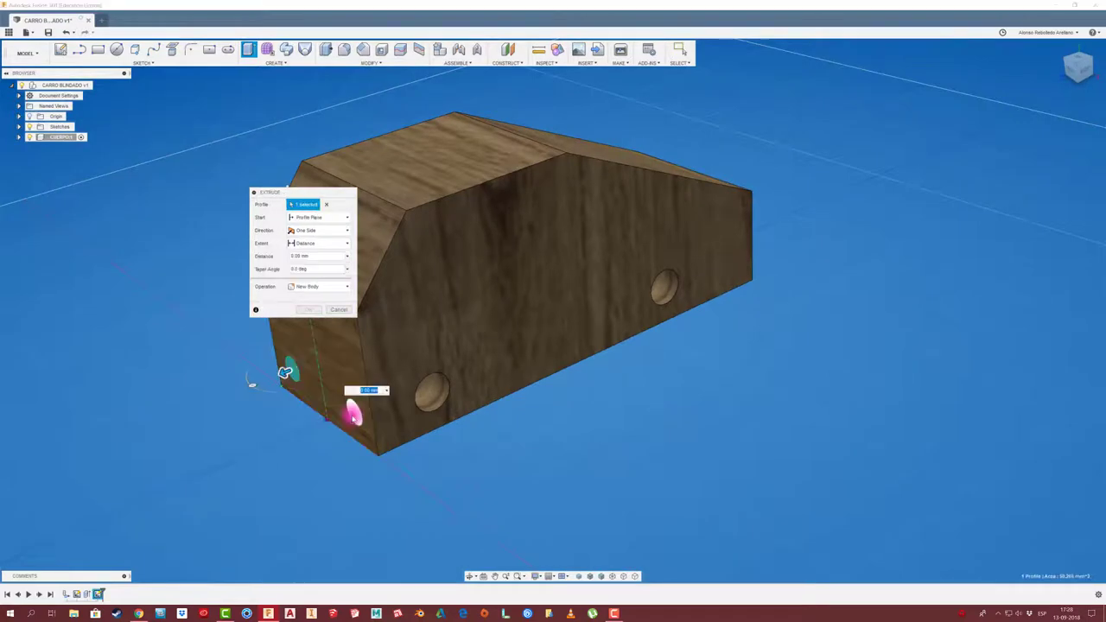
{"action": "left_click", "coordinate": [292, 384]}
{"action": "middle_click_drag", "start_coordinate": [292, 385], "coordinate": [318, 411], "text": "shift"}
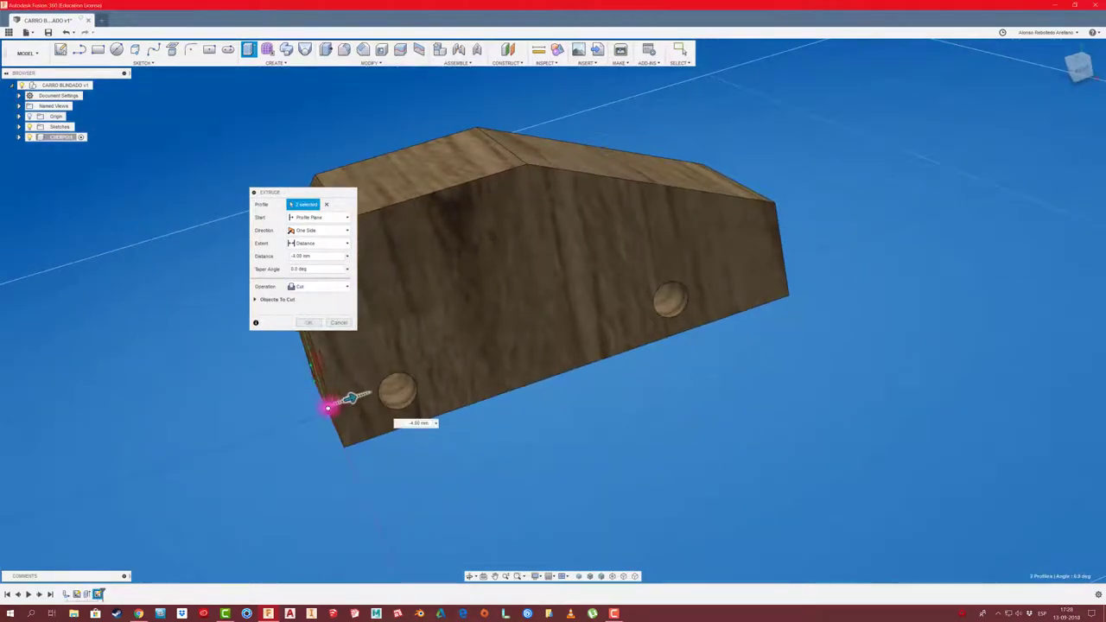
{"action": "left_click_drag", "start_coordinate": [328, 407], "coordinate": [302, 420]}
{"action": "mouse_move", "coordinate": [301, 420]}
{"action": "middle_mouse_down", "text": "shift"}
{"action": "mouse_move", "coordinate": [385, 443]}
{"action": "mouse_move", "coordinate": [415, 425]}
{"action": "middle_mouse_up", "text": "shift"}
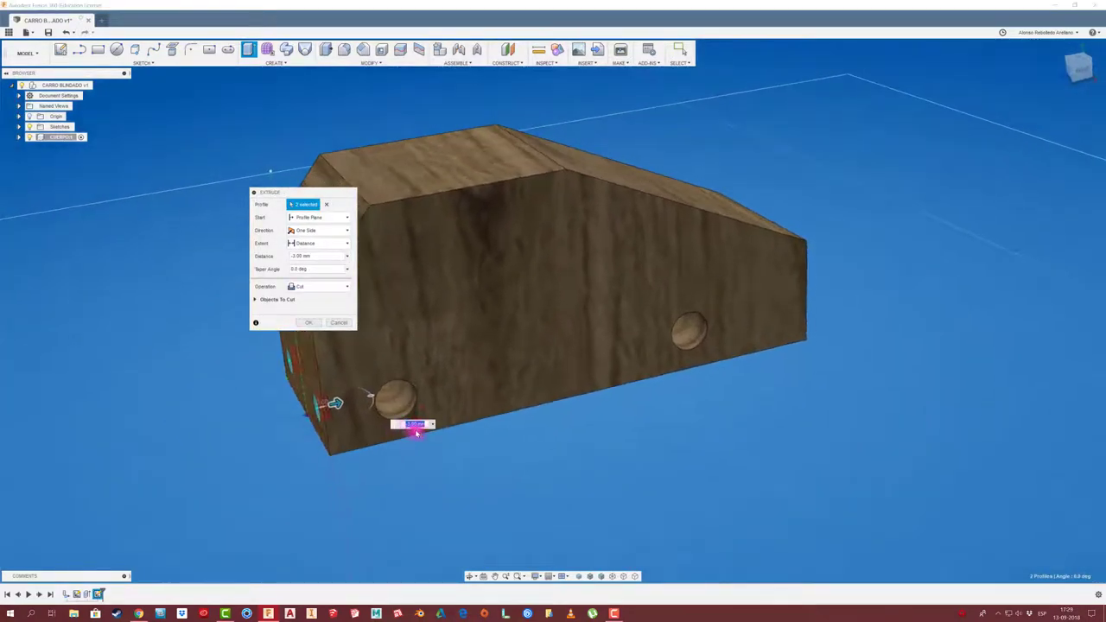
{"action": "left_click_drag", "start_coordinate": [338, 407], "coordinate": [343, 403]}
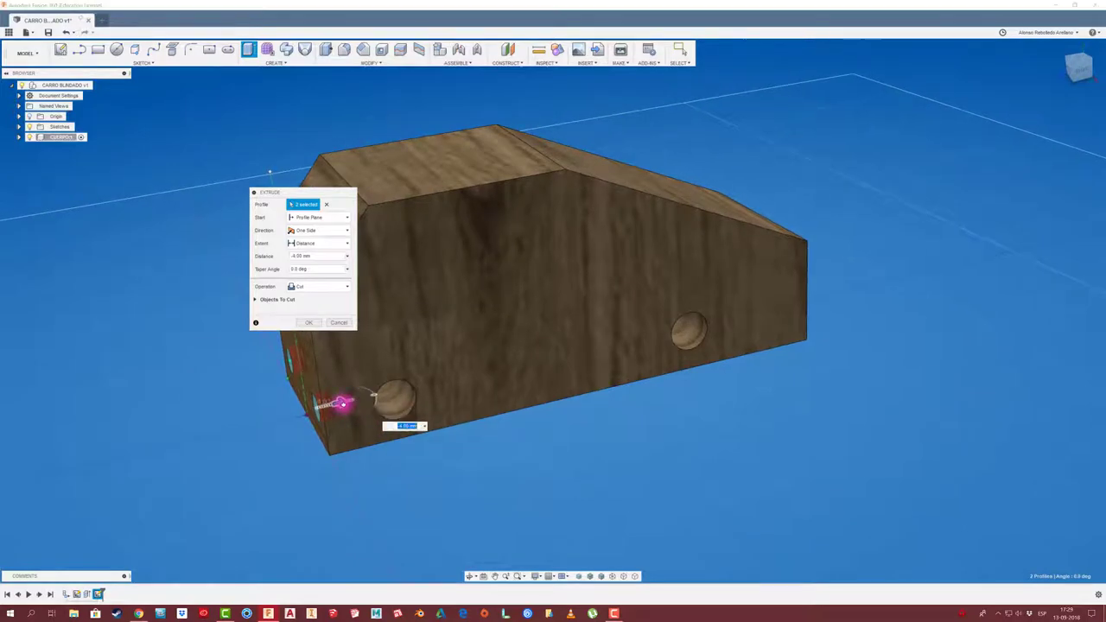
{"action": "middle_click_drag", "start_coordinate": [343, 404], "coordinate": [381, 393], "text": "shift"}
{"action": "type", "text": "-4"}
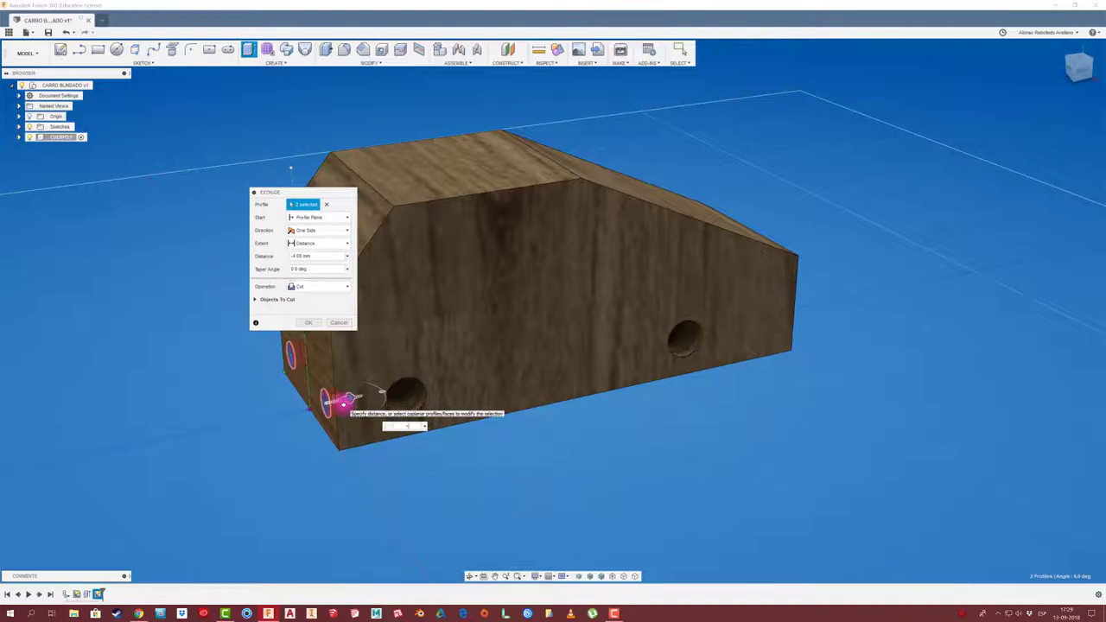
{"action": "key", "text": "Return"}
{"action": "mouse_move", "coordinate": [345, 403]}
{"action": "middle_mouse_down", "text": "shift"}
{"action": "mouse_move", "coordinate": [281, 348]}
{"action": "mouse_move", "coordinate": [150, 168]}
{"action": "mouse_move", "coordinate": [152, 184]}
{"action": "middle_mouse_up", "text": "shift"}
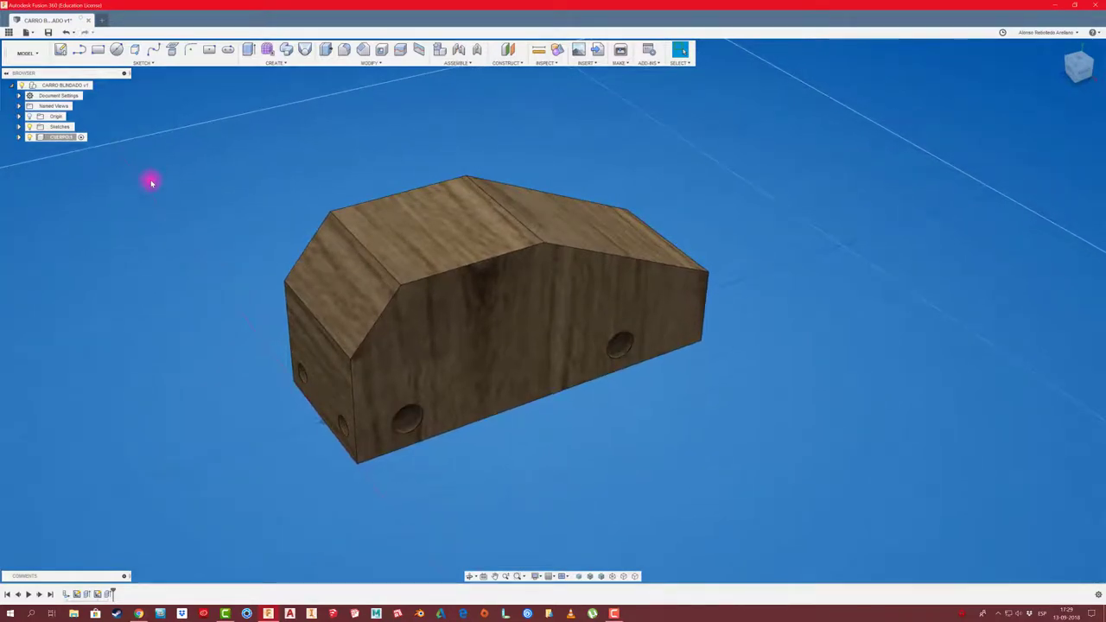
Step: Add a new component under the root design and name it LUCES
{"action": "middle_click_drag", "start_coordinate": [151, 183], "coordinate": [127, 176], "text": "shift"}
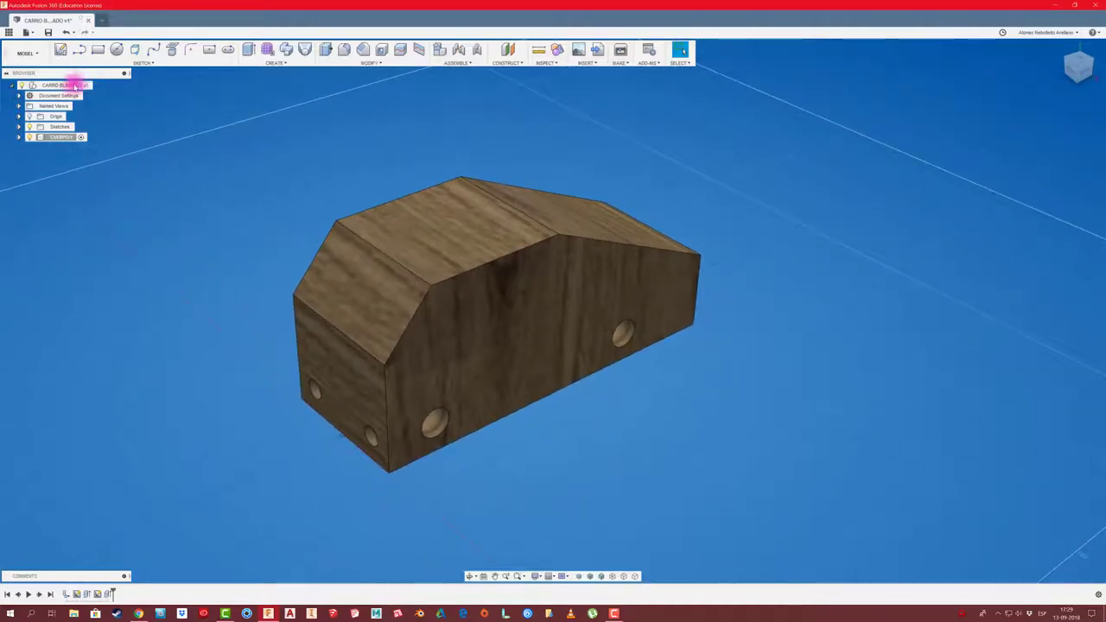
{"action": "right_click", "coordinate": [76, 85]}
{"action": "left_click", "coordinate": [95, 102]}
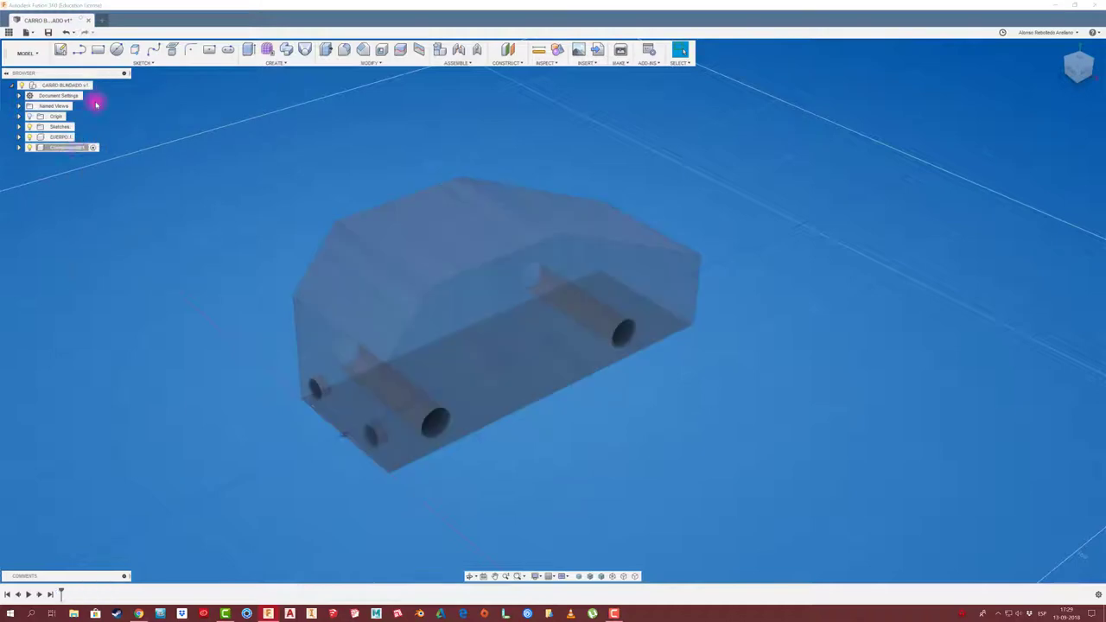
{"action": "left_click", "coordinate": [82, 149]}
{"action": "type", "text": "LUCES"}
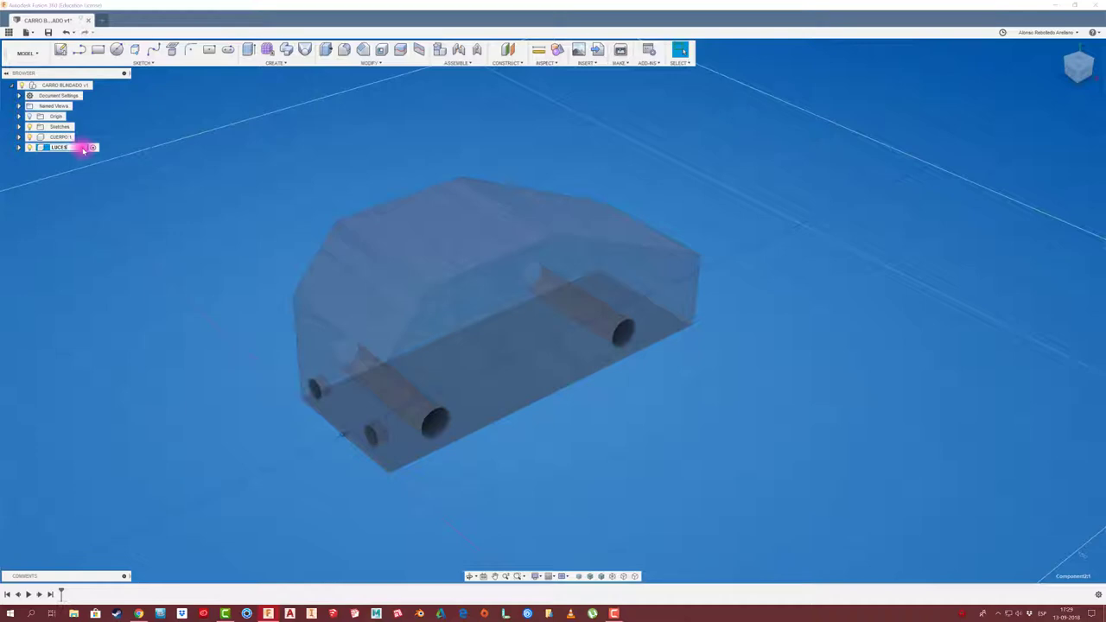
{"action": "key", "text": "Return"}
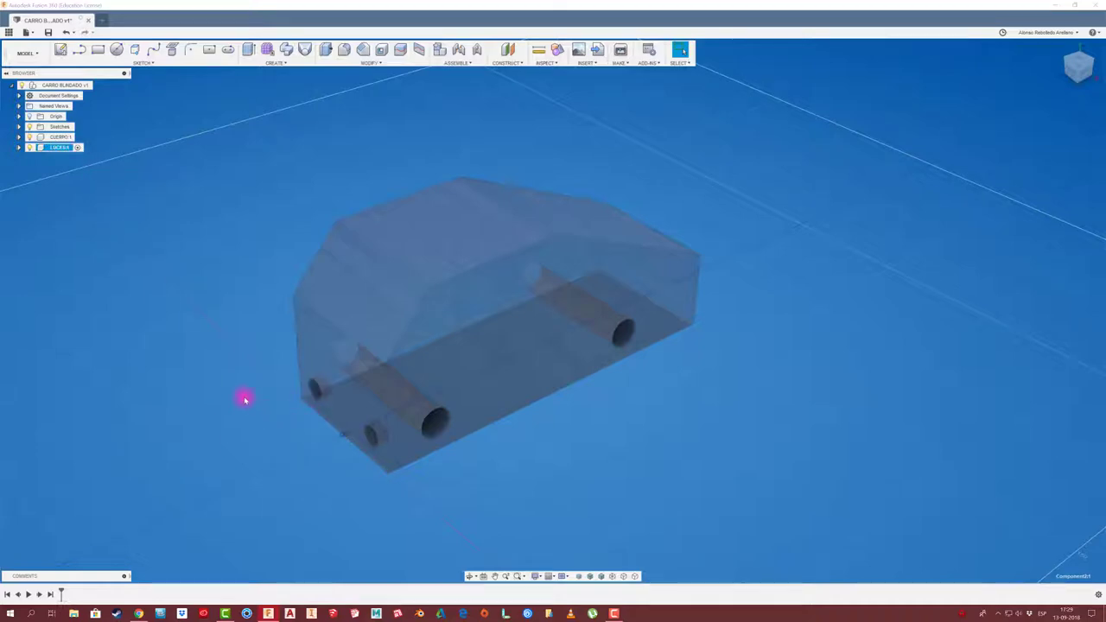
Step: Sketch a circle on the circular face of one front hole
{"action": "middle_click_drag", "start_coordinate": [245, 399], "coordinate": [257, 389]}
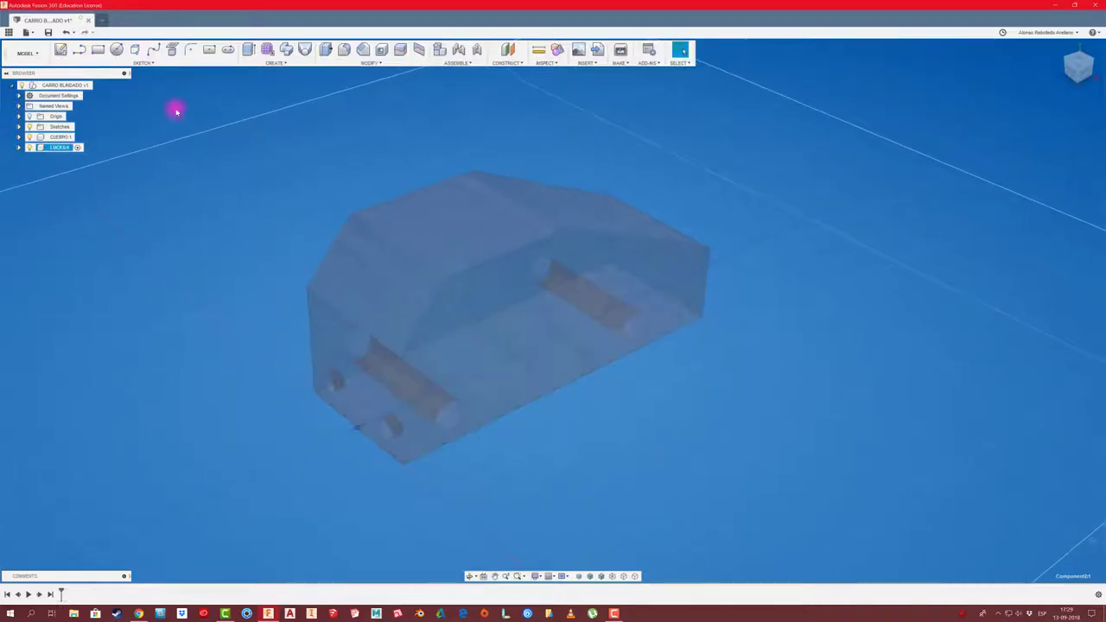
{"action": "left_click", "coordinate": [117, 50]}
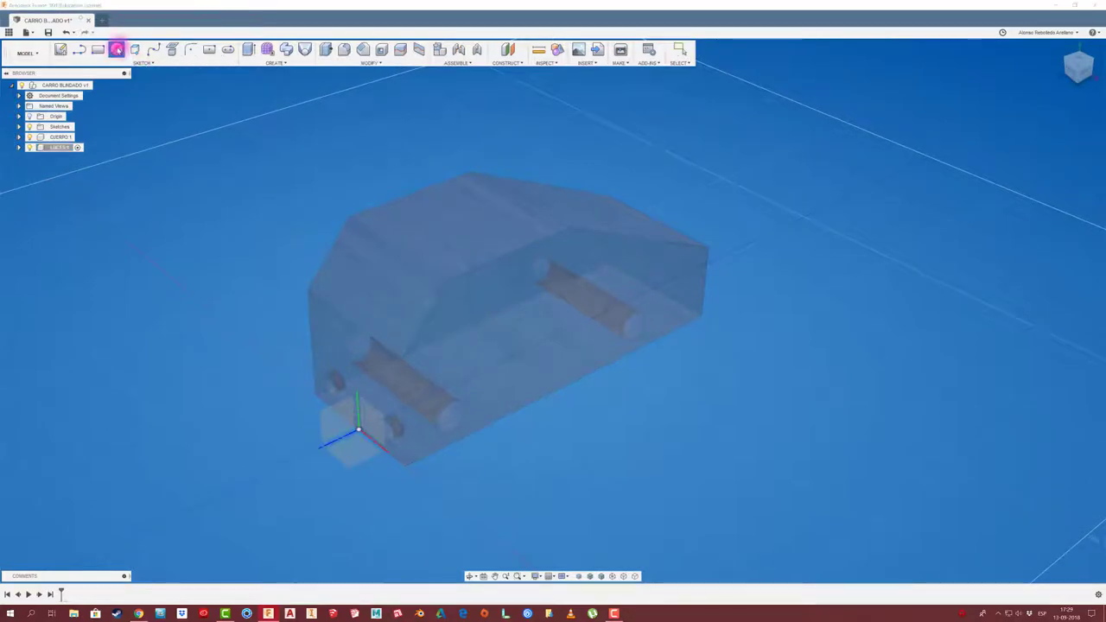
{"action": "mouse_move", "coordinate": [217, 309]}
{"action": "middle_mouse_down", "text": "shift"}
{"action": "mouse_move", "coordinate": [296, 402]}
{"action": "mouse_move", "coordinate": [271, 405]}
{"action": "mouse_move", "coordinate": [309, 363]}
{"action": "mouse_move", "coordinate": [273, 373]}
{"action": "middle_mouse_up", "text": "shift"}
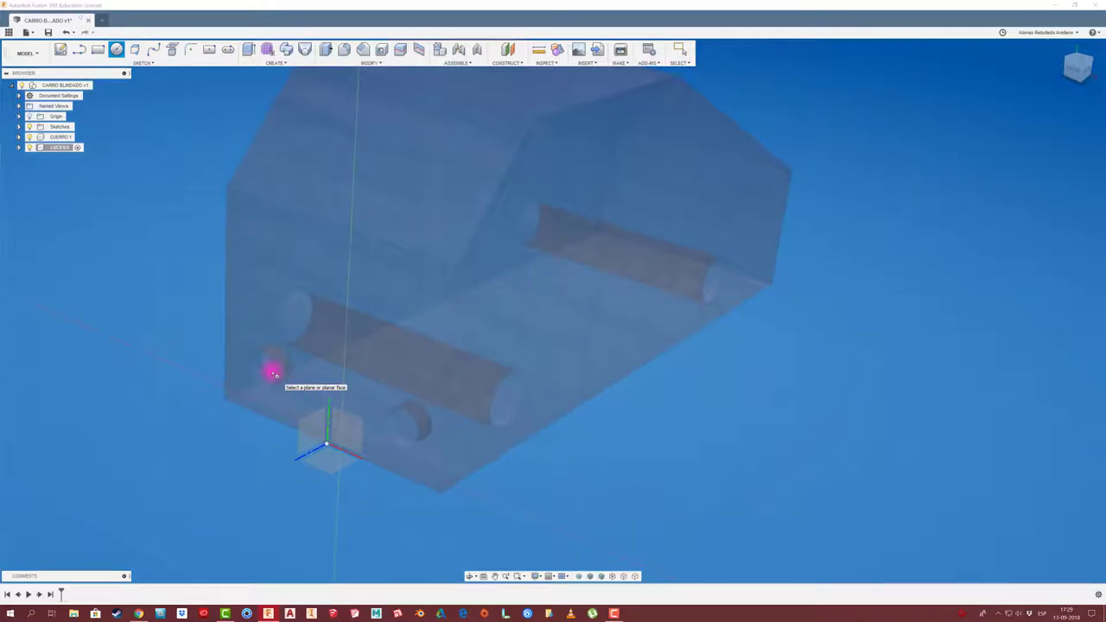
{"action": "left_click", "coordinate": [274, 372]}
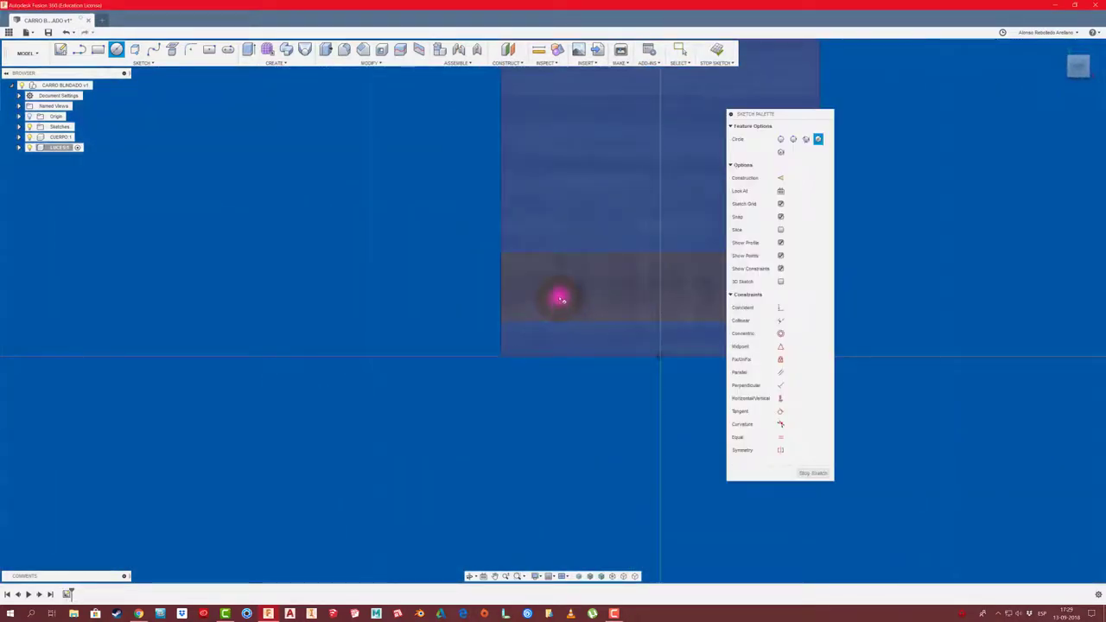
{"action": "left_click", "coordinate": [560, 299]}
{"action": "left_click", "coordinate": [582, 298]}
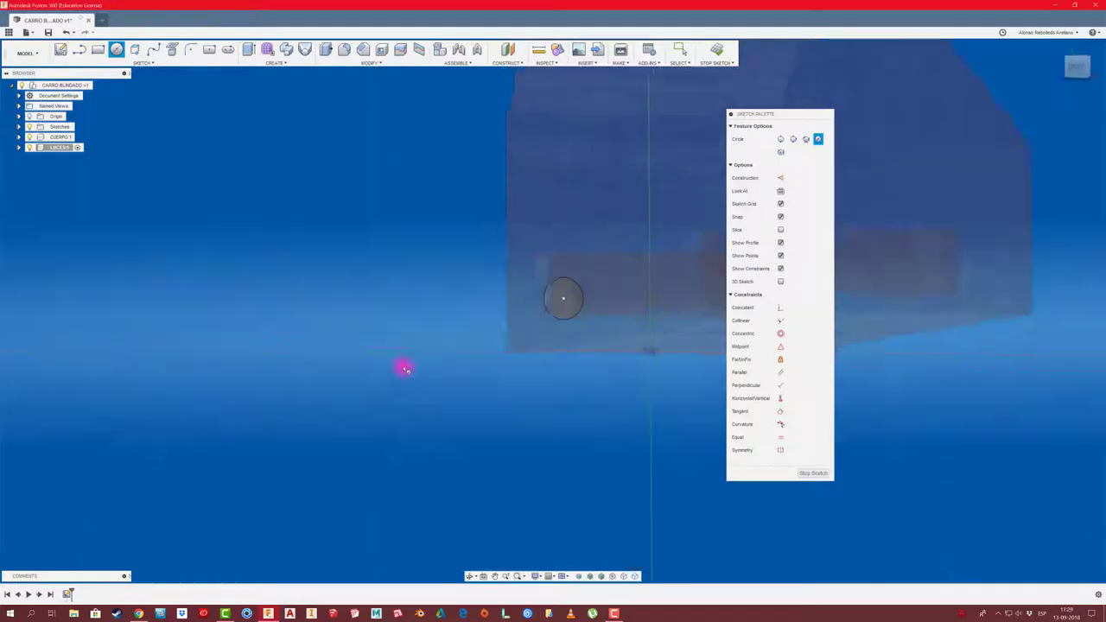
{"action": "key", "text": "e"}
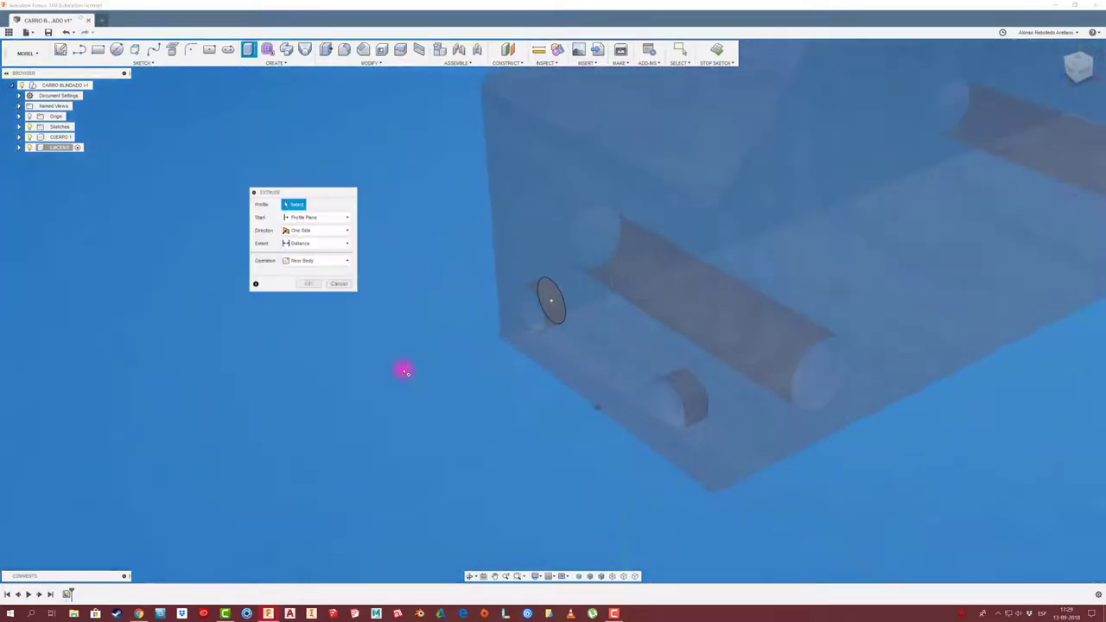
Step: Extrude the circle profile 10 mm as a new body
{"action": "left_click", "coordinate": [542, 316]}
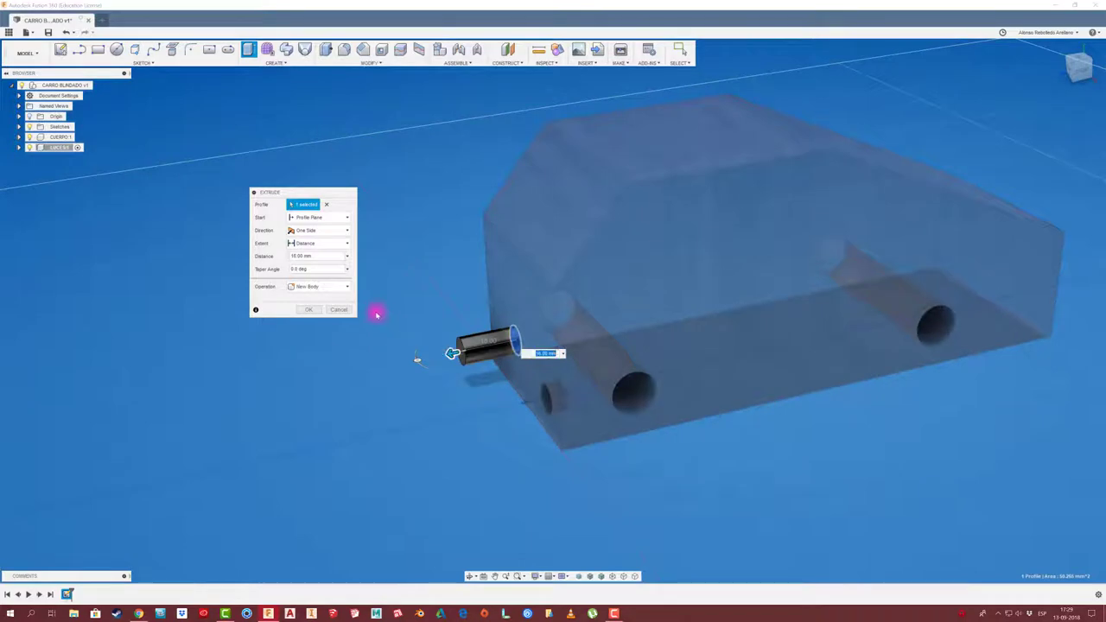
{"action": "left_click", "coordinate": [314, 308]}
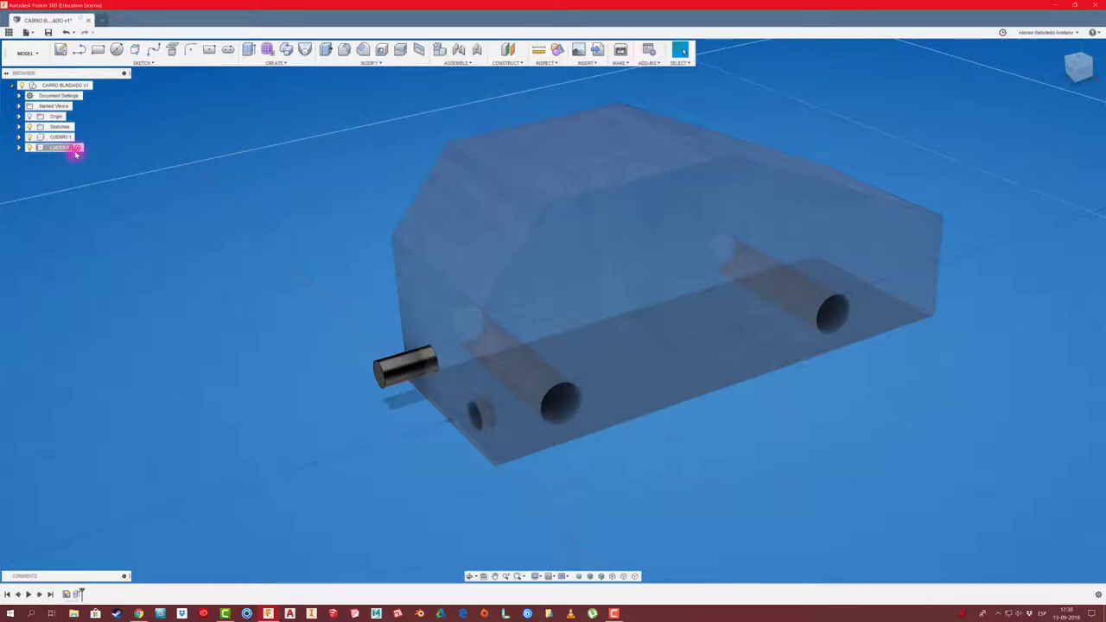
Step: Assign the Plastic physical material Laminate, Red, Matte to the LUCES component
{"action": "right_click", "coordinate": [59, 148]}
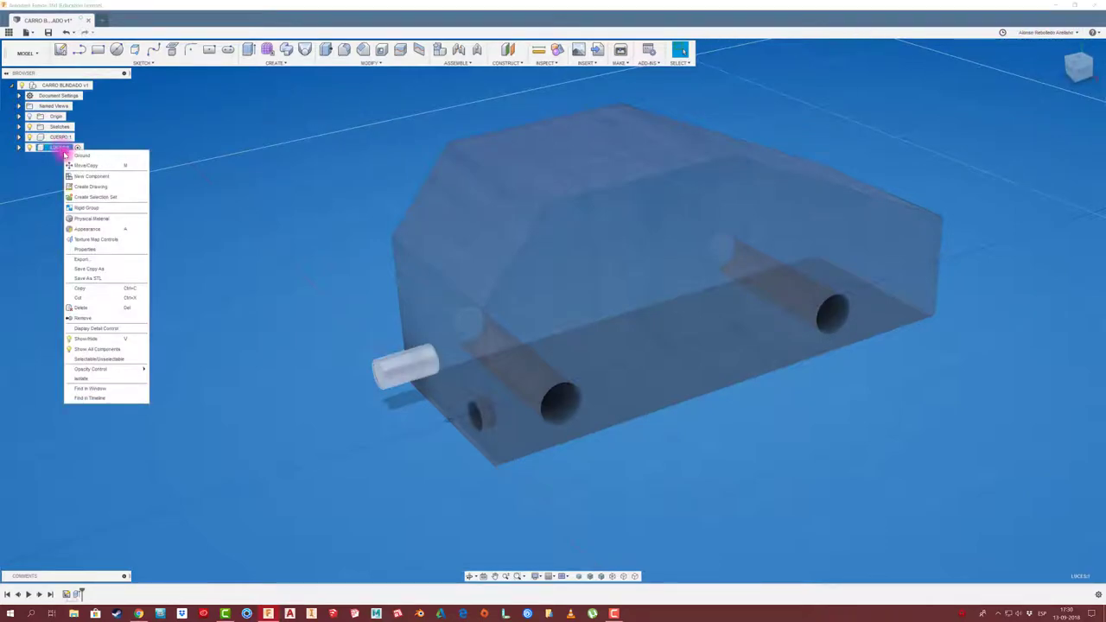
{"action": "left_click", "coordinate": [86, 218]}
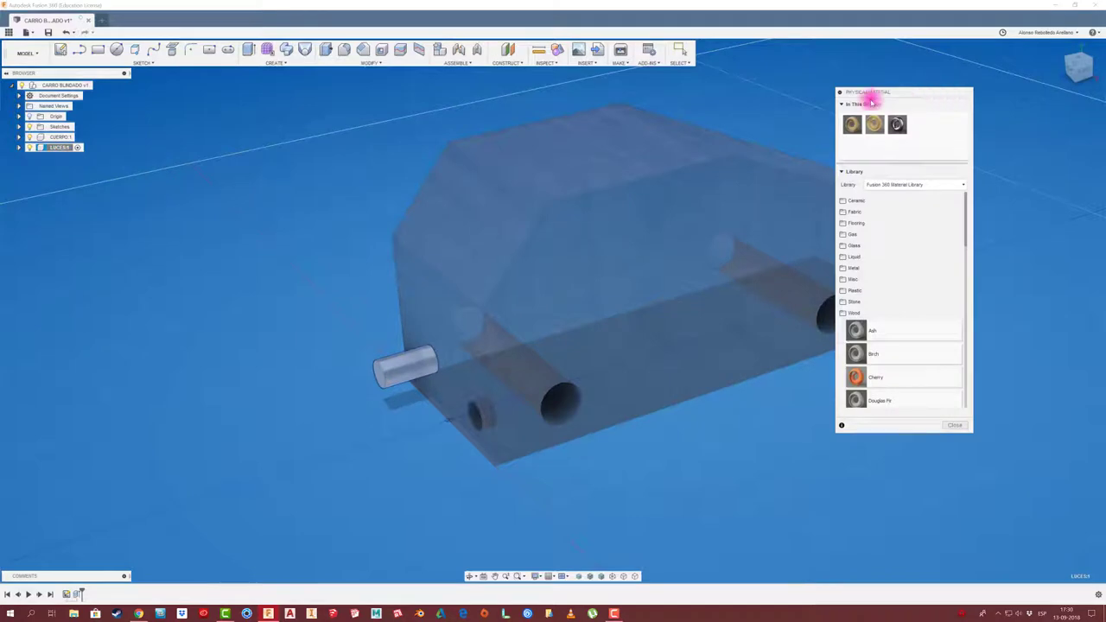
{"action": "left_click_drag", "start_coordinate": [871, 93], "coordinate": [767, 103]}
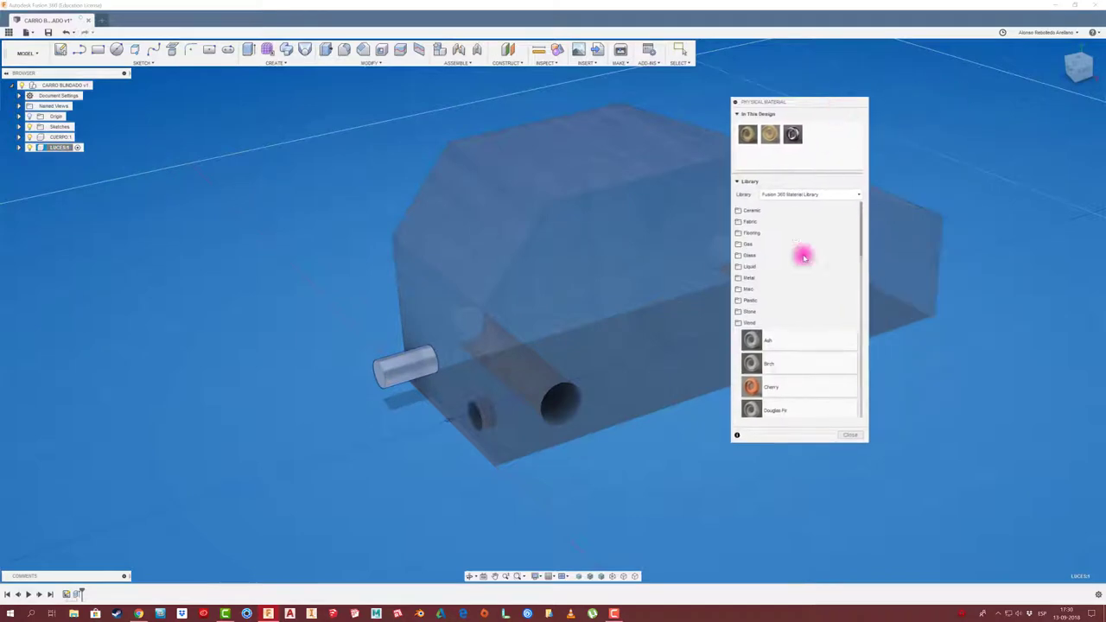
{"action": "left_click", "coordinate": [780, 300]}
{"action": "scroll", "coordinate": [787, 379], "scroll_direction": "down", "scroll_amount": 2}
{"action": "scroll", "coordinate": [789, 381], "scroll_direction": "down", "scroll_amount": 2}
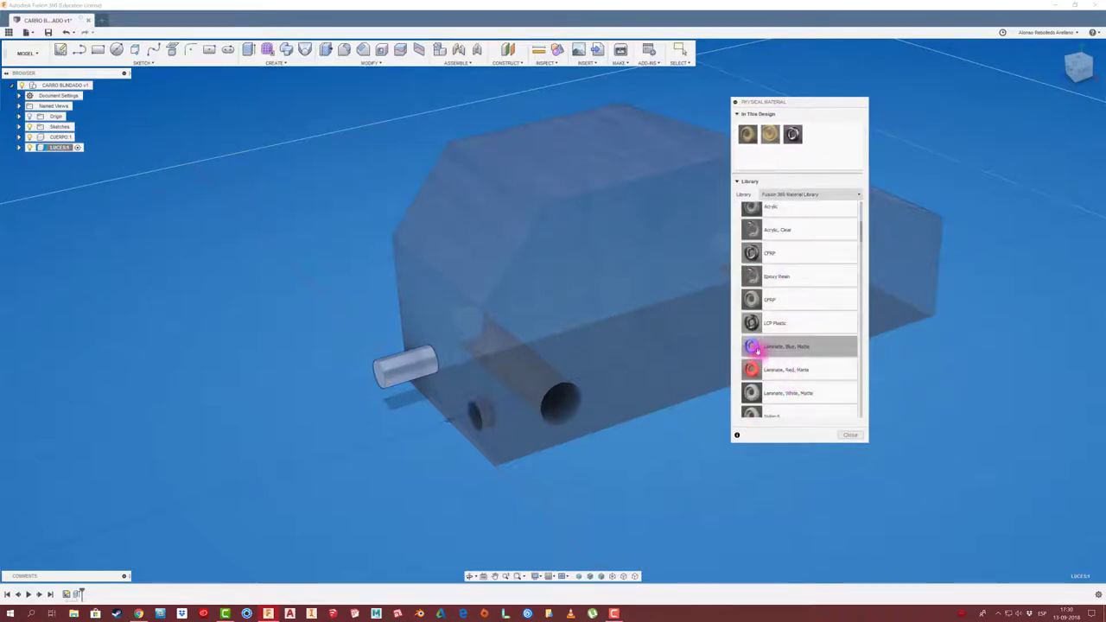
{"action": "mouse_move", "coordinate": [754, 372]}
{"action": "left_mouse_down"}
{"action": "mouse_move", "coordinate": [826, 140]}
{"action": "mouse_move", "coordinate": [381, 398]}
{"action": "left_mouse_up"}
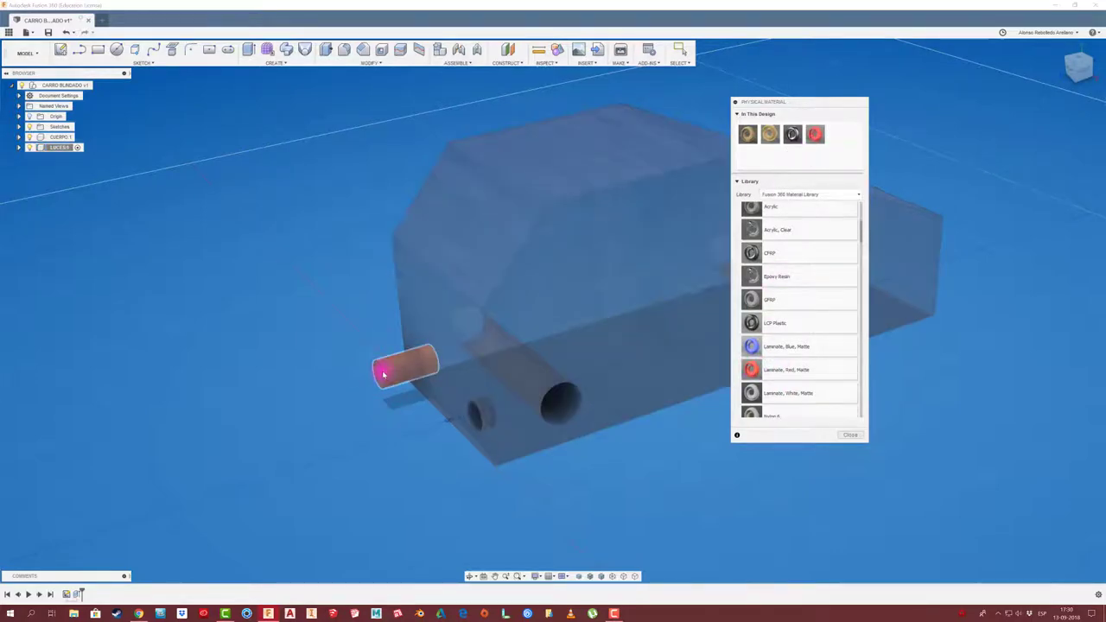
{"action": "middle_click_drag", "start_coordinate": [383, 365], "coordinate": [388, 371], "text": "shift"}
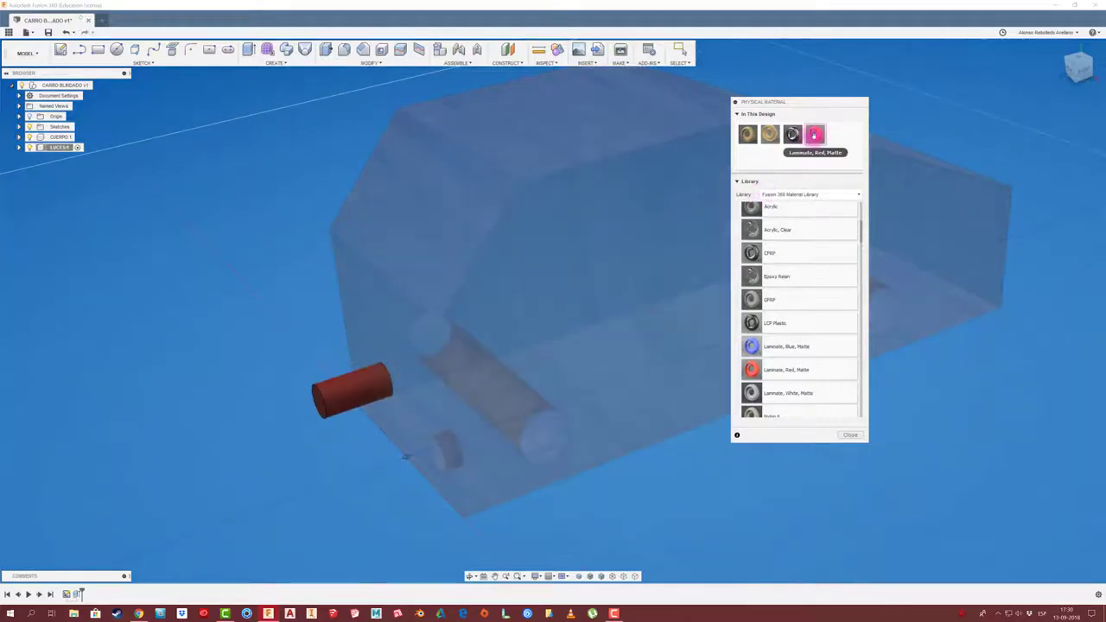
Step: Edit the red laminate: reflectance 0.02, roughness 0.44, translucency on, and apply
{"action": "double_click", "coordinate": [814, 135]}
{"action": "left_click", "coordinate": [715, 137]}
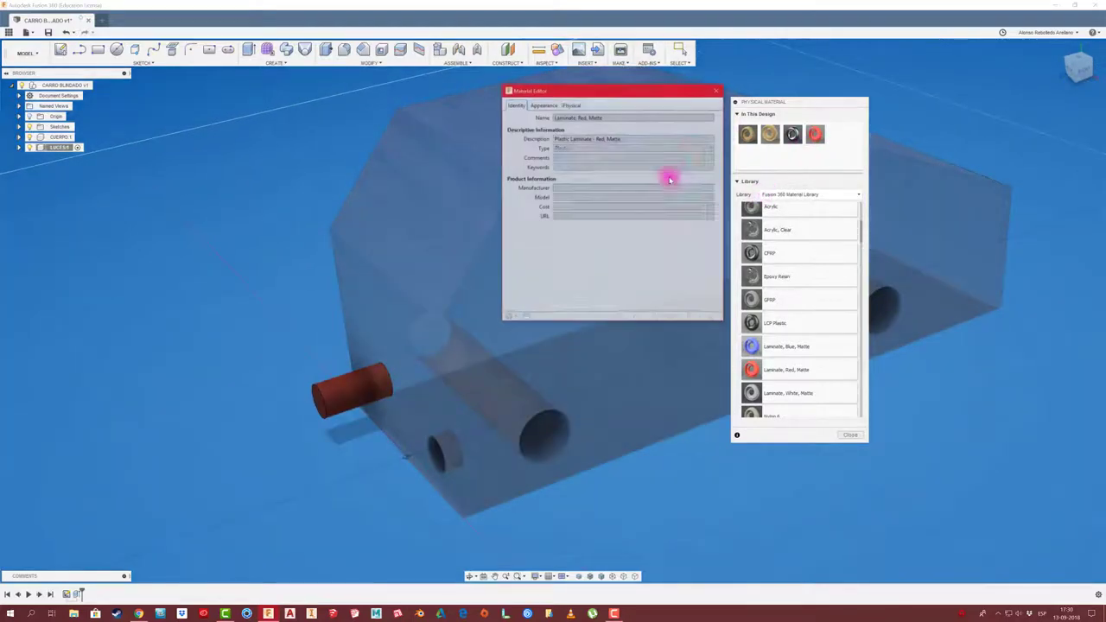
{"action": "left_click", "coordinate": [543, 104]}
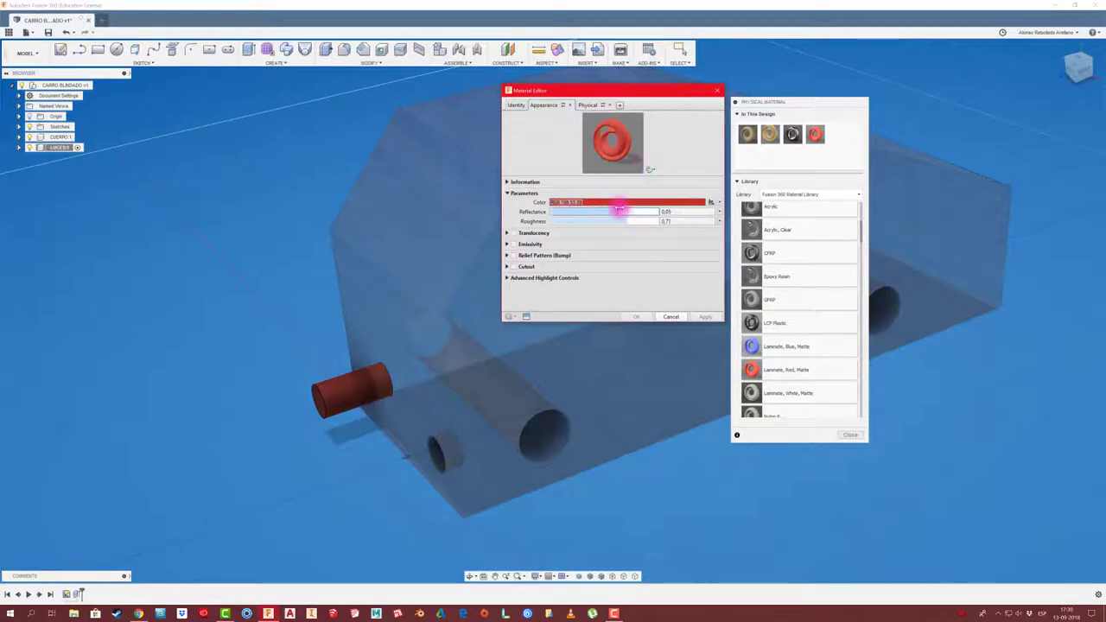
{"action": "mouse_move", "coordinate": [618, 211]}
{"action": "left_mouse_down"}
{"action": "mouse_move", "coordinate": [562, 213]}
{"action": "mouse_move", "coordinate": [636, 241]}
{"action": "mouse_move", "coordinate": [624, 241]}
{"action": "left_mouse_up"}
{"action": "left_click", "coordinate": [514, 233]}
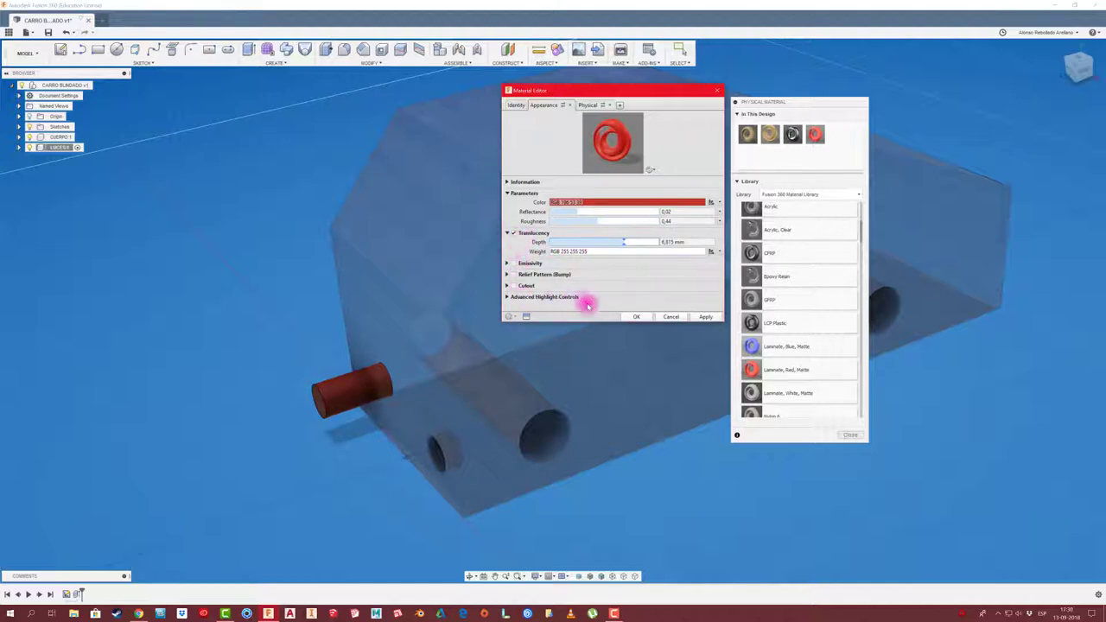
{"action": "left_click", "coordinate": [707, 316]}
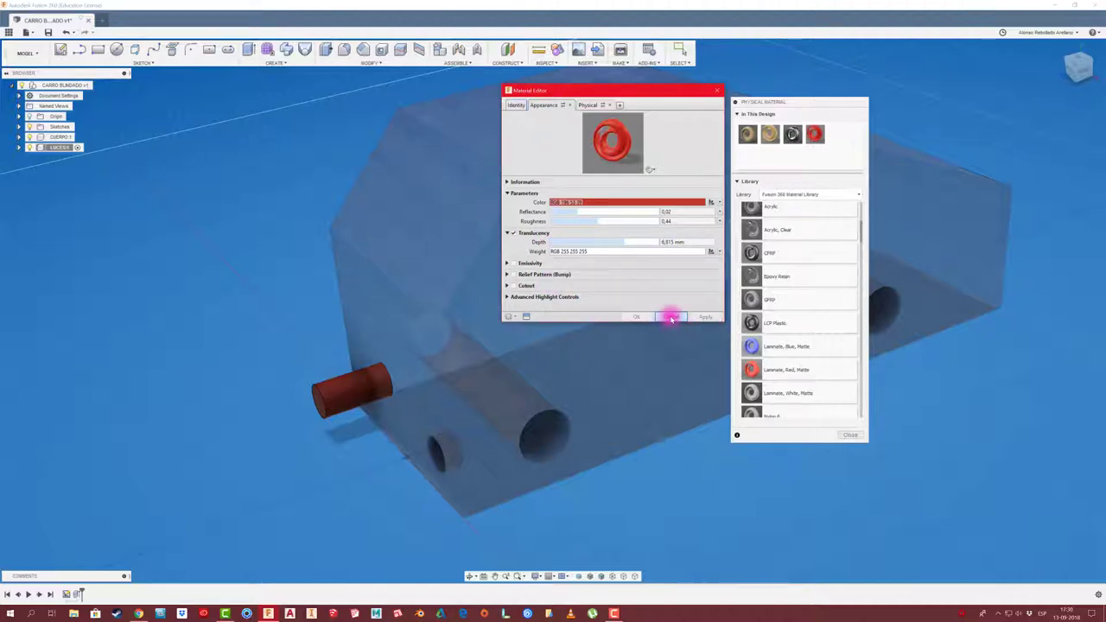
{"action": "left_click", "coordinate": [672, 318]}
{"action": "left_click_drag", "start_coordinate": [850, 105], "coordinate": [939, 110]}
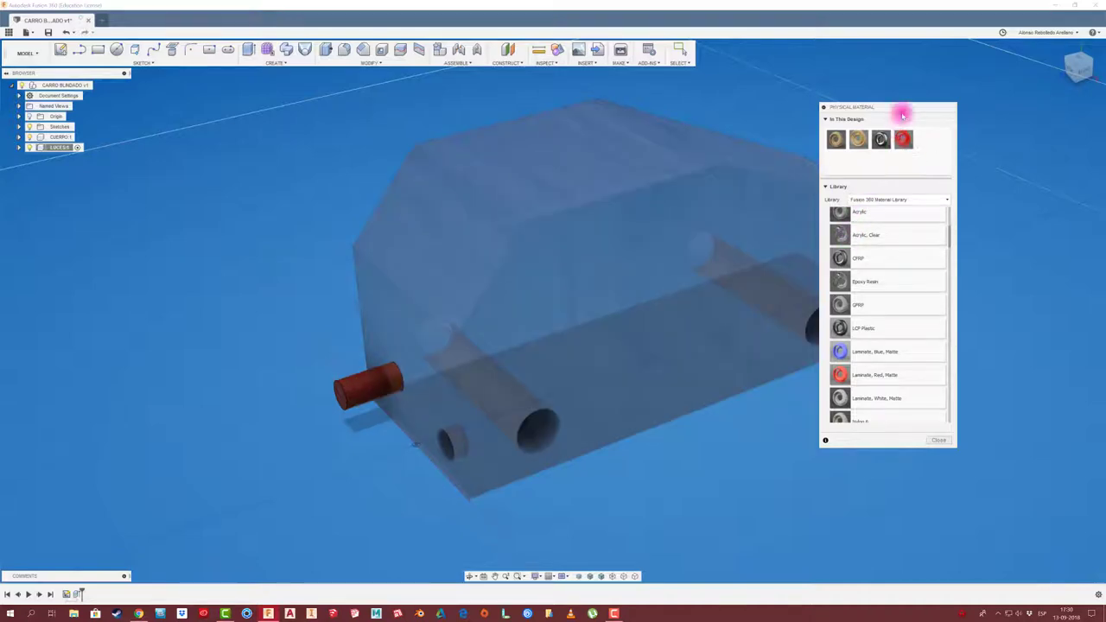
{"action": "left_click_drag", "start_coordinate": [903, 111], "coordinate": [994, 121]}
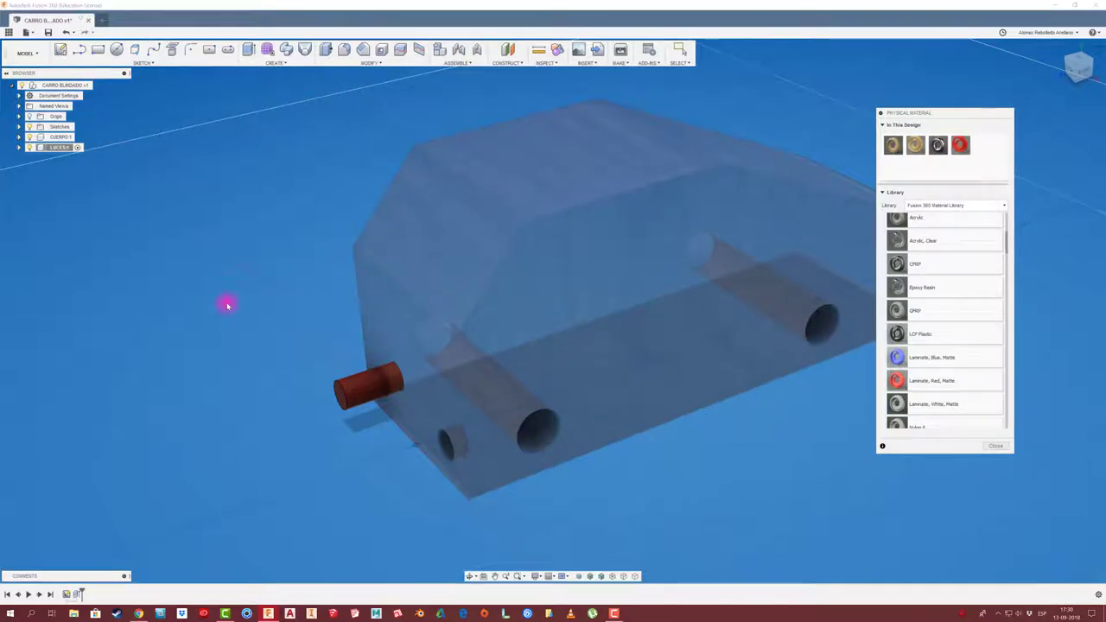
Step: Apply the Plastic - Matte (Red) appearance to the light cylinder
{"action": "key", "text": "Escape"}
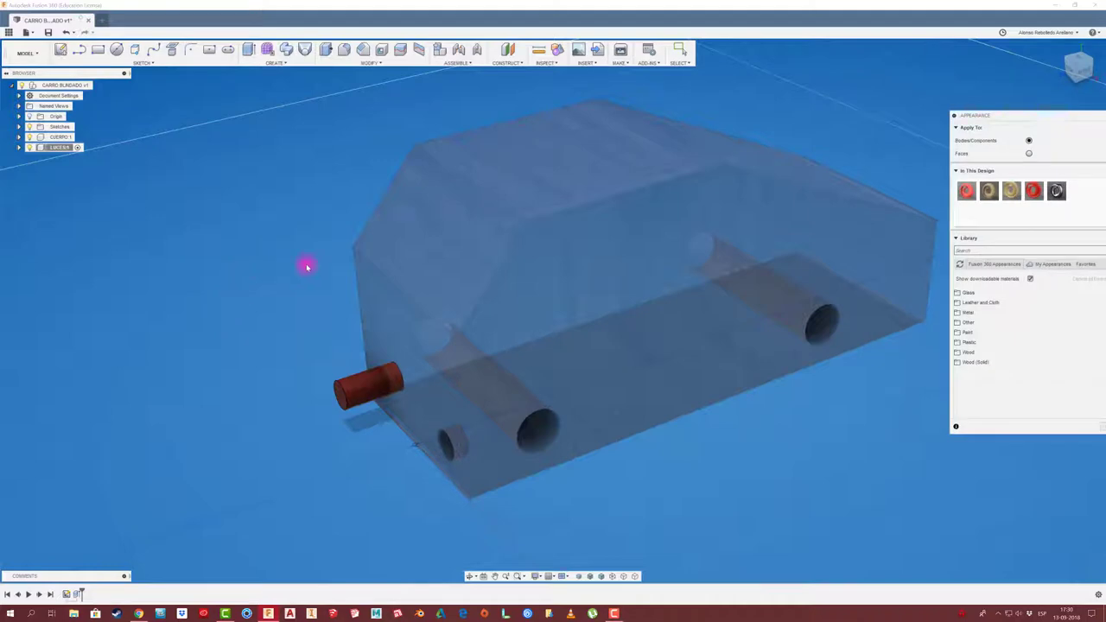
{"action": "left_click_drag", "start_coordinate": [1049, 116], "coordinate": [741, 136]}
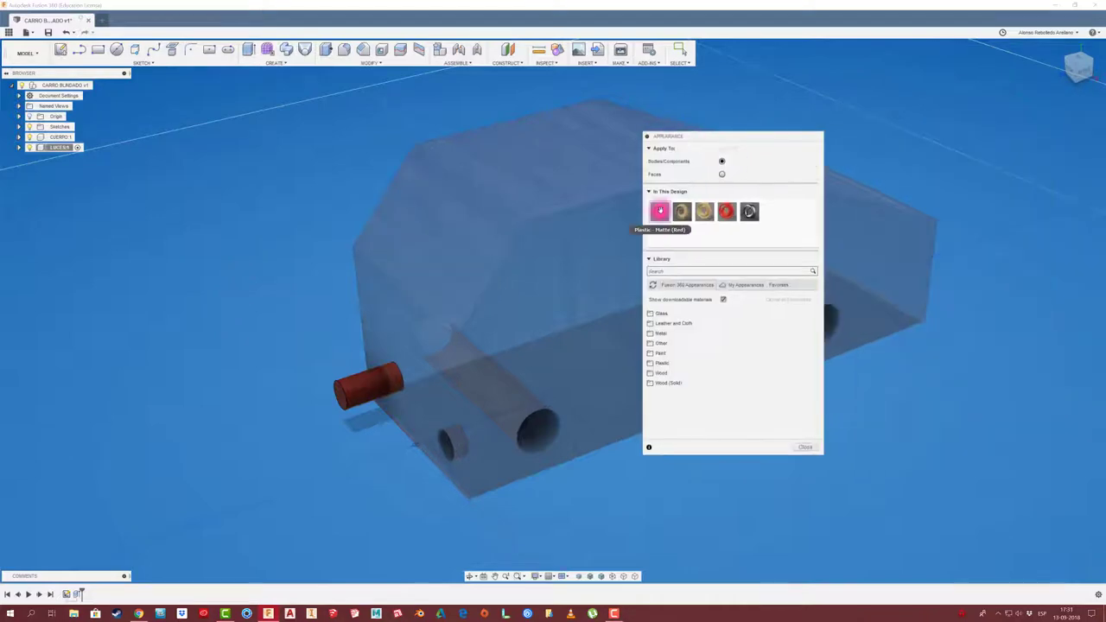
{"action": "left_click_drag", "start_coordinate": [650, 227], "coordinate": [363, 396]}
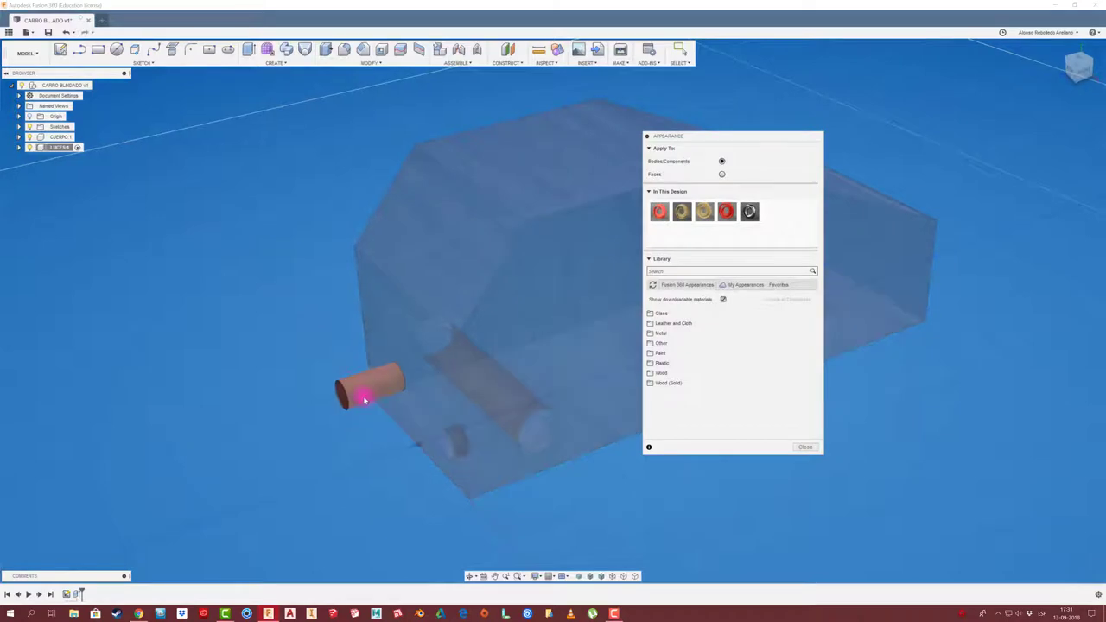
{"action": "left_click_drag", "start_coordinate": [364, 396], "coordinate": [355, 388]}
Step: Recolour the cylinder's plastic appearance yellow, then activate the CARRO BLINDADO root assembly
{"action": "double_click", "coordinate": [659, 213]}
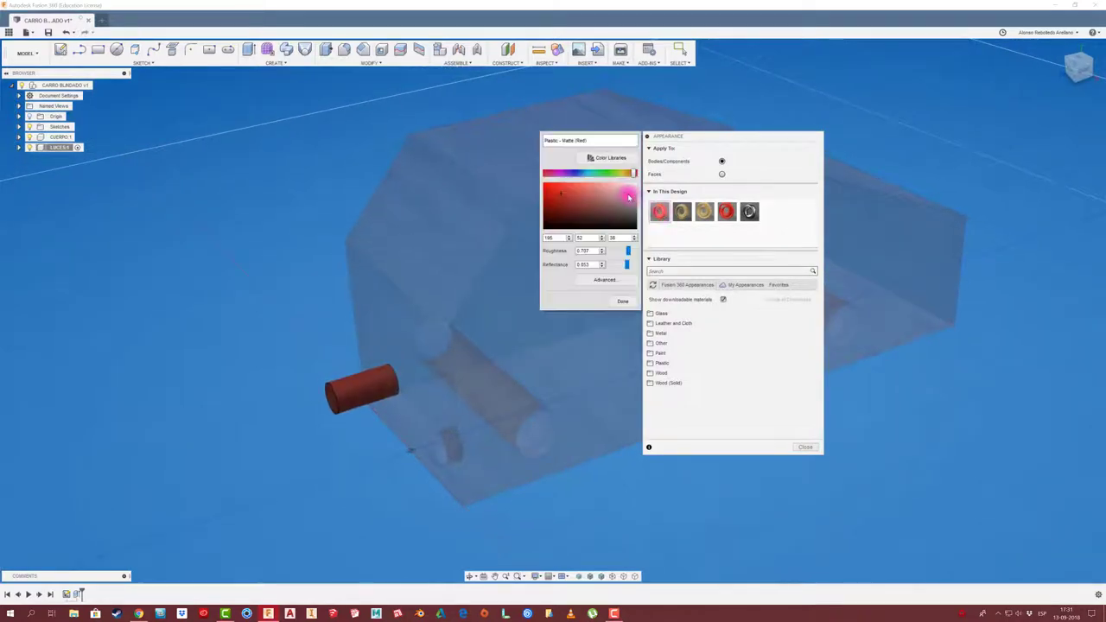
{"action": "mouse_move", "coordinate": [628, 198]}
{"action": "left_mouse_down"}
{"action": "mouse_move", "coordinate": [619, 177]}
{"action": "mouse_move", "coordinate": [557, 188]}
{"action": "left_mouse_up"}
{"action": "left_click", "coordinate": [624, 174]}
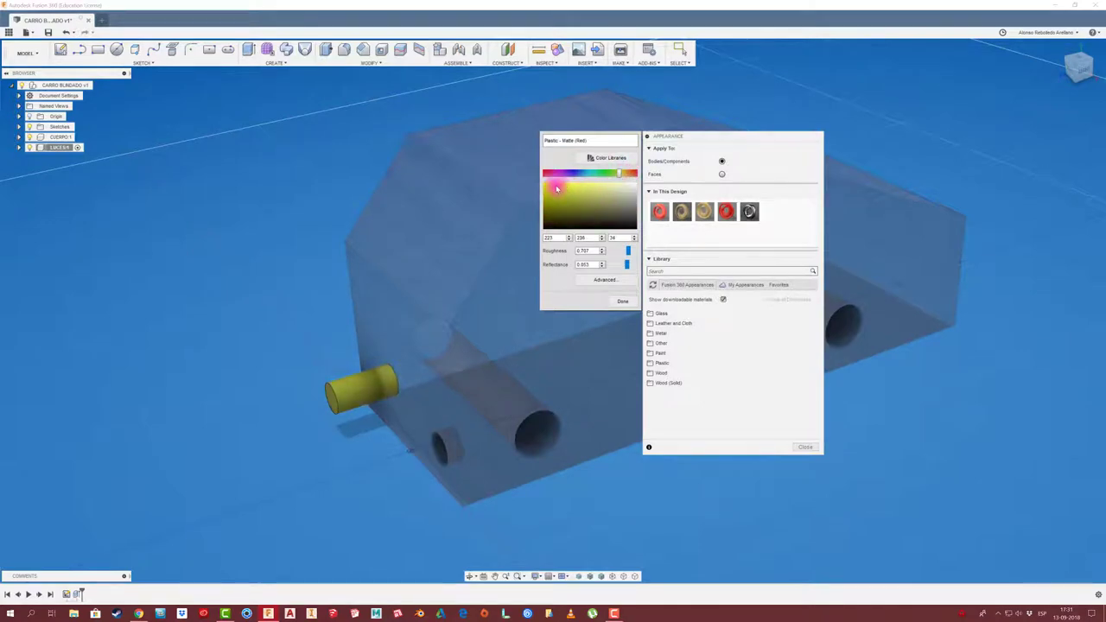
{"action": "mouse_move", "coordinate": [527, 202]}
{"action": "middle_mouse_down", "text": "shift"}
{"action": "mouse_move", "coordinate": [395, 262]}
{"action": "mouse_move", "coordinate": [612, 299]}
{"action": "middle_mouse_up", "text": "shift"}
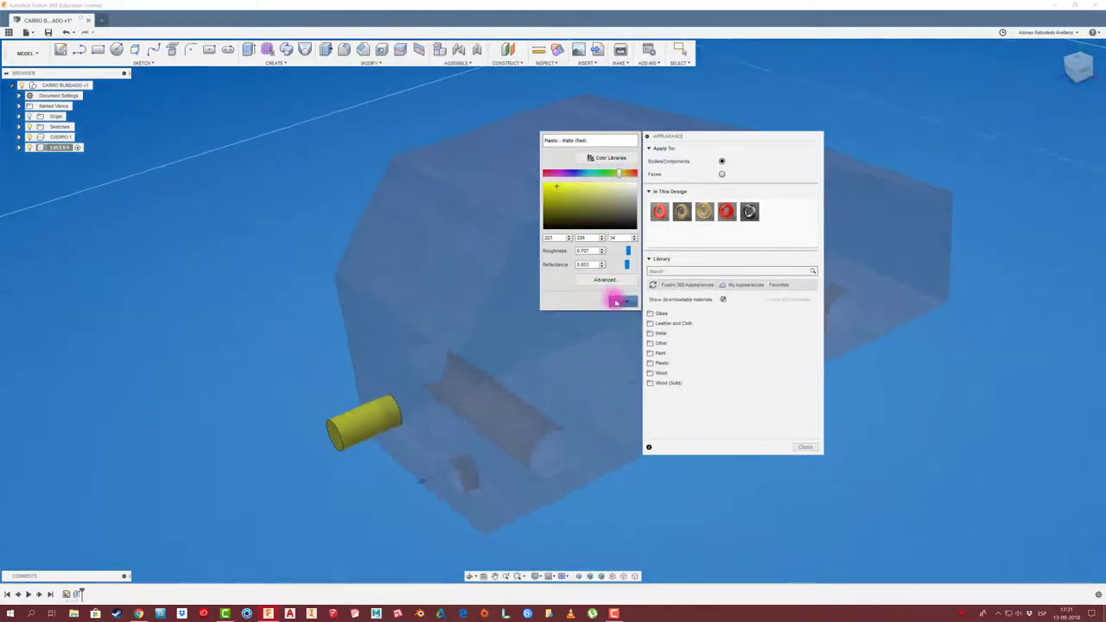
{"action": "left_click", "coordinate": [622, 300]}
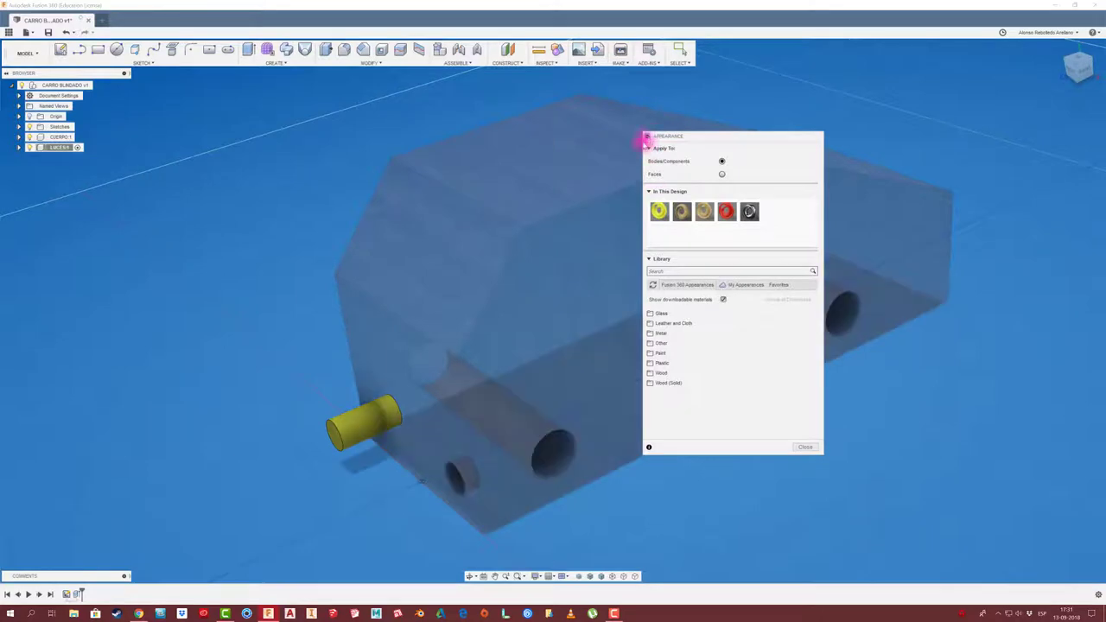
{"action": "left_click", "coordinate": [646, 135]}
{"action": "mouse_move", "coordinate": [241, 251]}
{"action": "middle_mouse_down", "text": "shift"}
{"action": "mouse_move", "coordinate": [199, 207]}
{"action": "mouse_move", "coordinate": [164, 195]}
{"action": "middle_mouse_up", "text": "shift"}
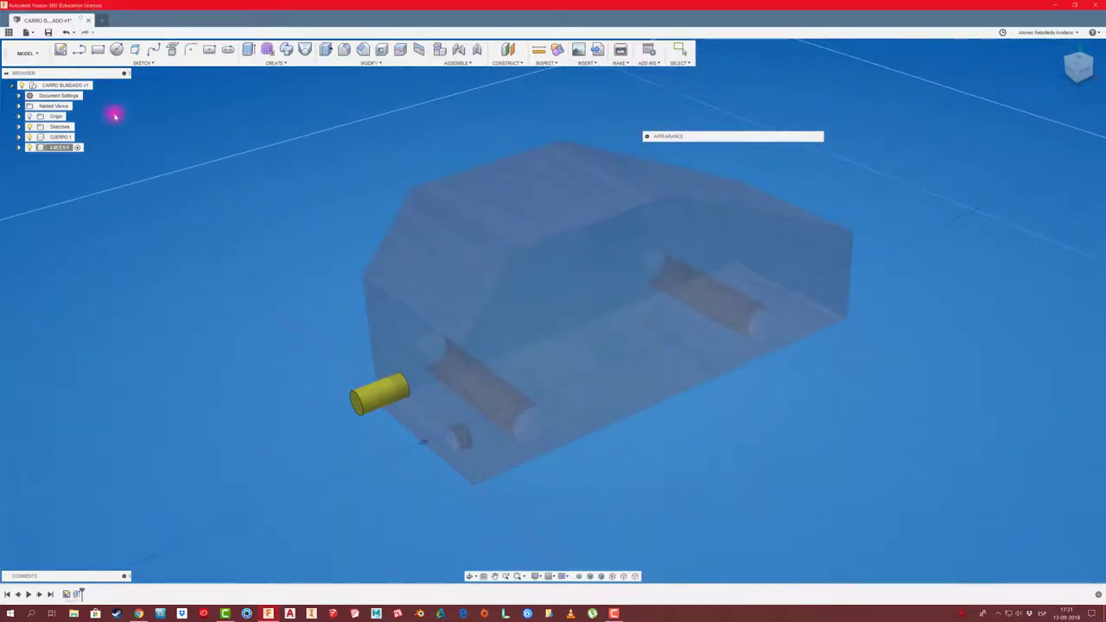
{"action": "left_click", "coordinate": [98, 85]}
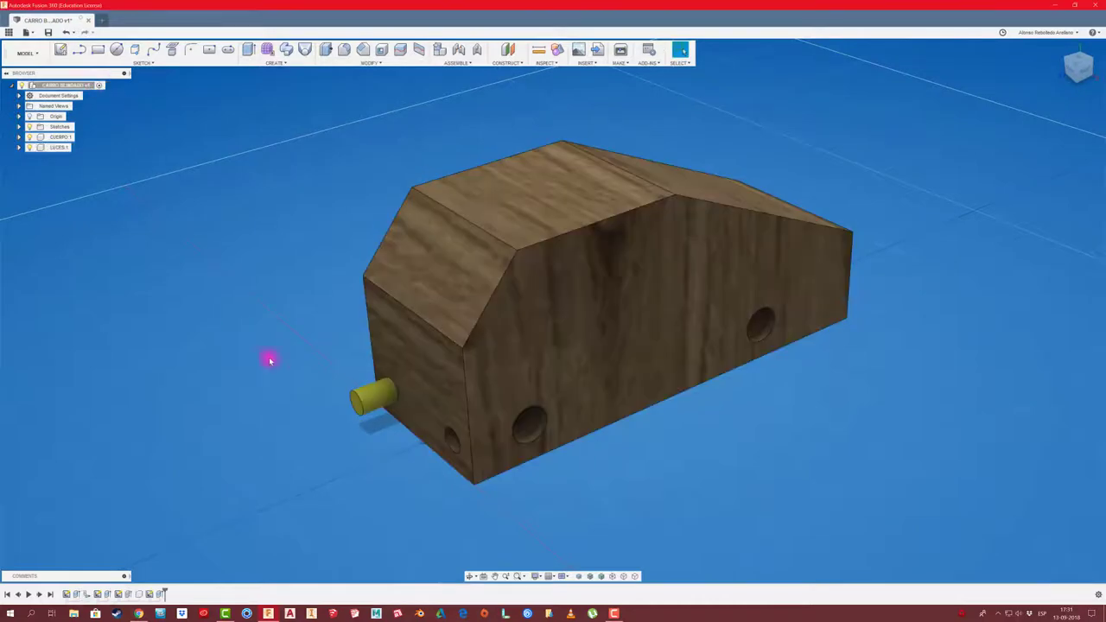
Step: Pull the yellow headlight cylinder out of the oak car body
{"action": "mouse_move", "coordinate": [383, 396]}
{"action": "left_mouse_down"}
{"action": "mouse_move", "coordinate": [270, 347]}
{"action": "mouse_move", "coordinate": [318, 413]}
{"action": "mouse_move", "coordinate": [285, 358]}
{"action": "mouse_move", "coordinate": [294, 388]}
{"action": "mouse_move", "coordinate": [271, 396]}
{"action": "mouse_move", "coordinate": [296, 405]}
{"action": "left_mouse_up"}
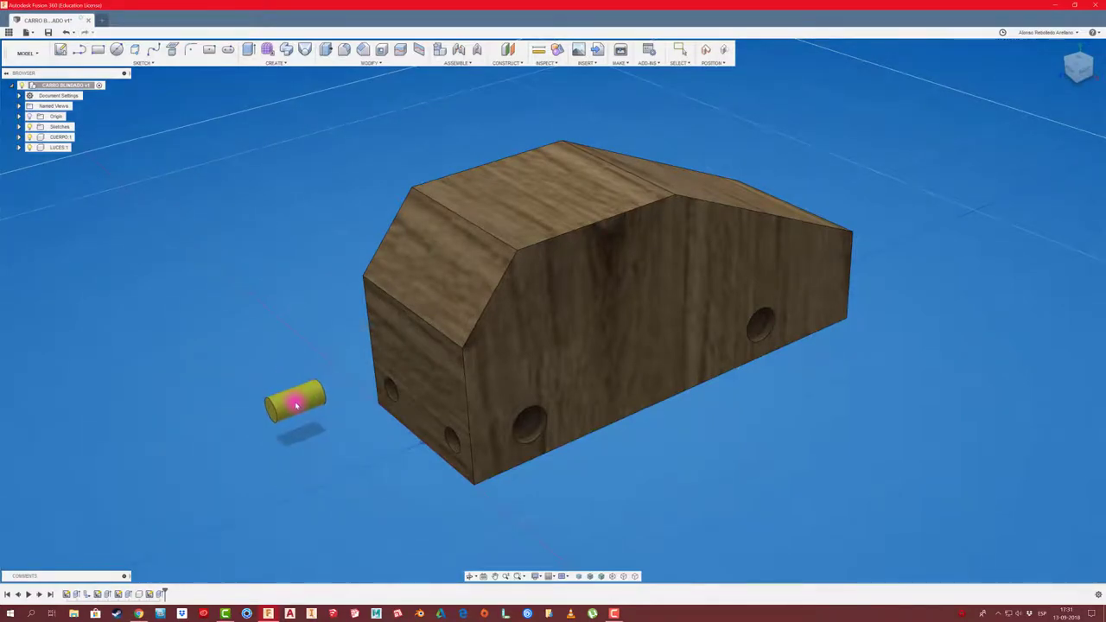
{"action": "middle_click_drag", "start_coordinate": [357, 415], "coordinate": [467, 390], "text": "shift"}
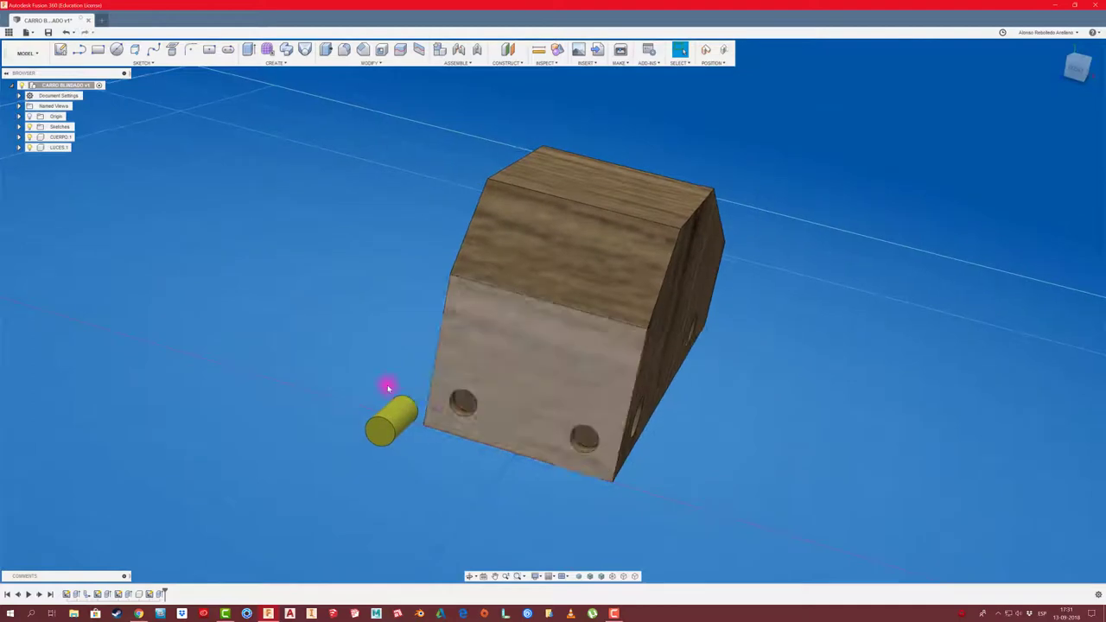
{"action": "mouse_move", "coordinate": [388, 383]}
{"action": "middle_mouse_down", "text": "shift"}
{"action": "mouse_move", "coordinate": [288, 356]}
{"action": "mouse_move", "coordinate": [340, 281]}
{"action": "mouse_move", "coordinate": [294, 269]}
{"action": "middle_mouse_up", "text": "shift"}
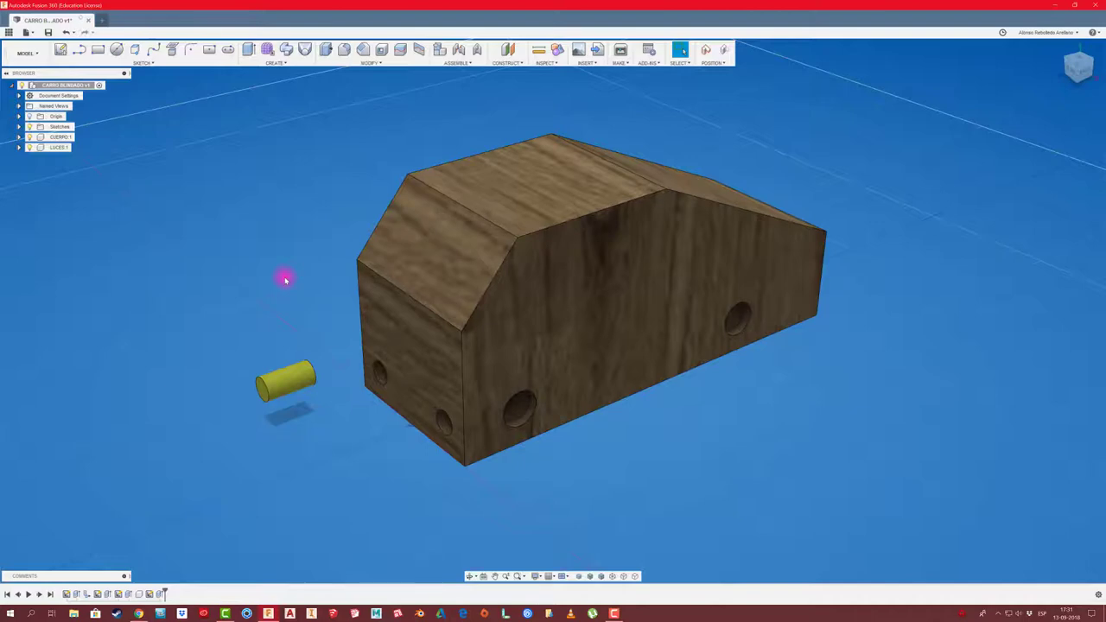
Step: Select CUERPO1 in the browser and apply an option from its context menu
{"action": "left_click", "coordinate": [64, 138]}
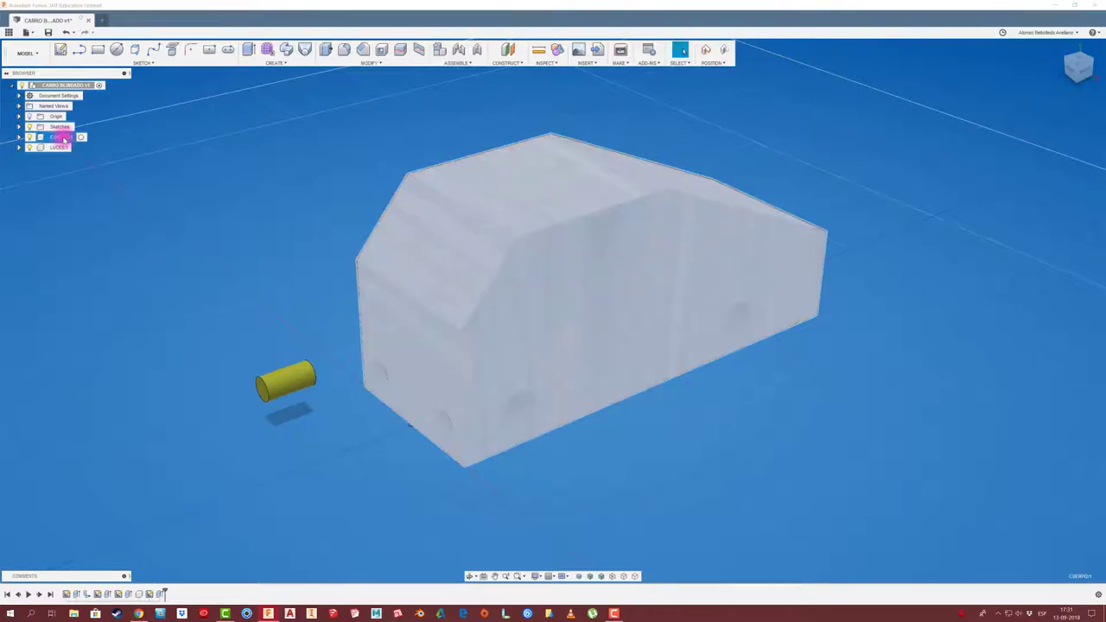
{"action": "right_click", "coordinate": [66, 138]}
{"action": "left_click", "coordinate": [84, 154]}
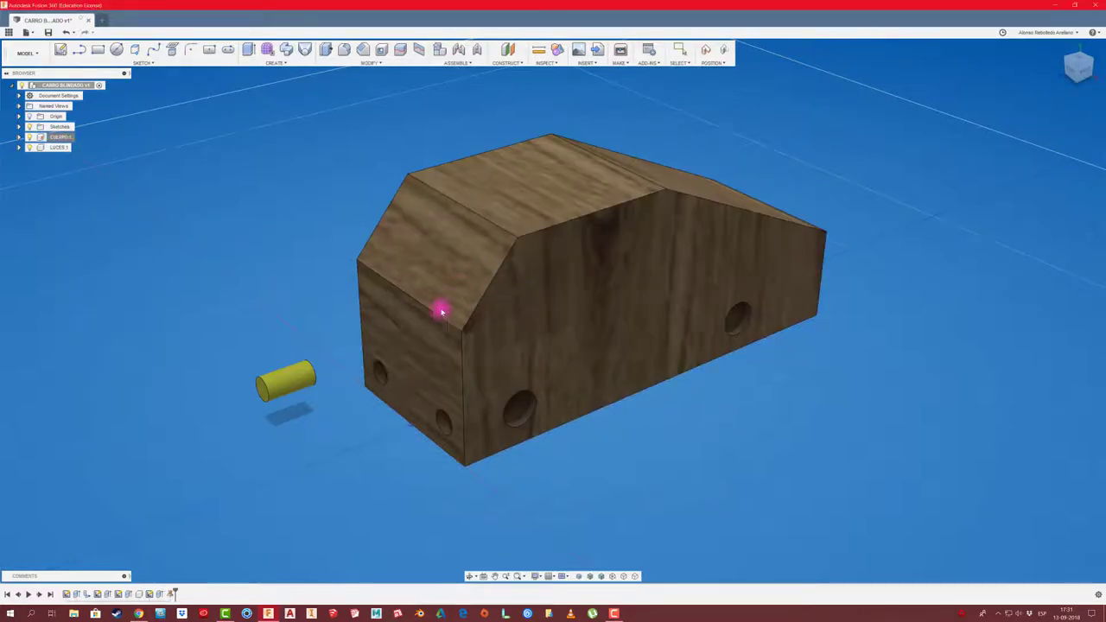
Step: Position the yellow cylinder in front of the car's front holes
{"action": "left_click_drag", "start_coordinate": [291, 380], "coordinate": [277, 378]}
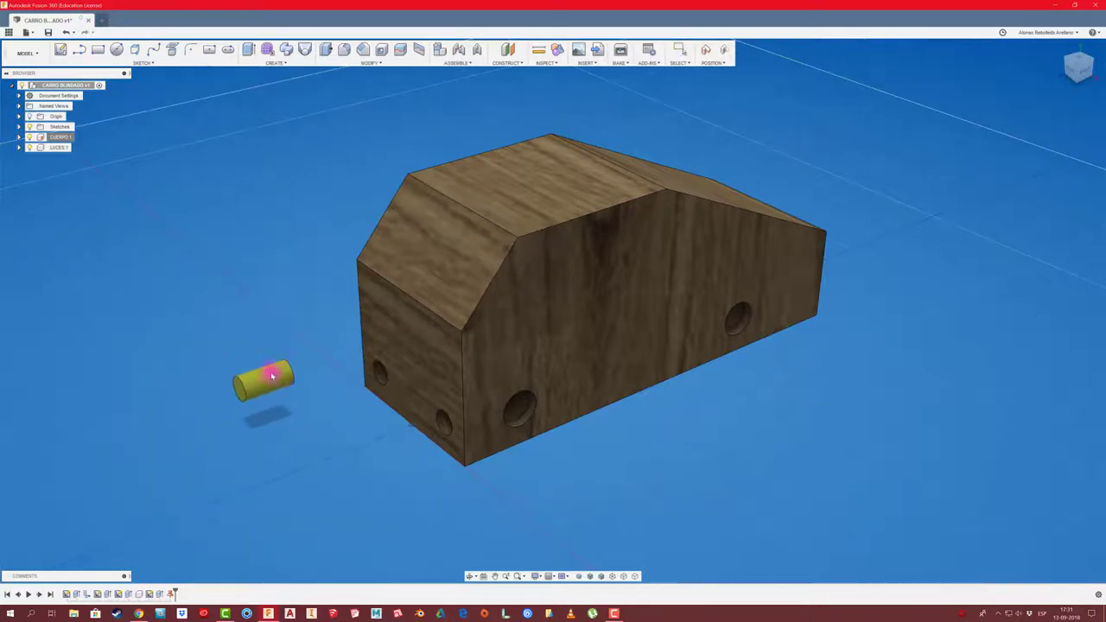
{"action": "mouse_move", "coordinate": [346, 315]}
{"action": "middle_mouse_down", "text": "shift"}
{"action": "mouse_move", "coordinate": [333, 353]}
{"action": "mouse_move", "coordinate": [291, 388]}
{"action": "mouse_move", "coordinate": [239, 395]}
{"action": "middle_mouse_up", "text": "shift"}
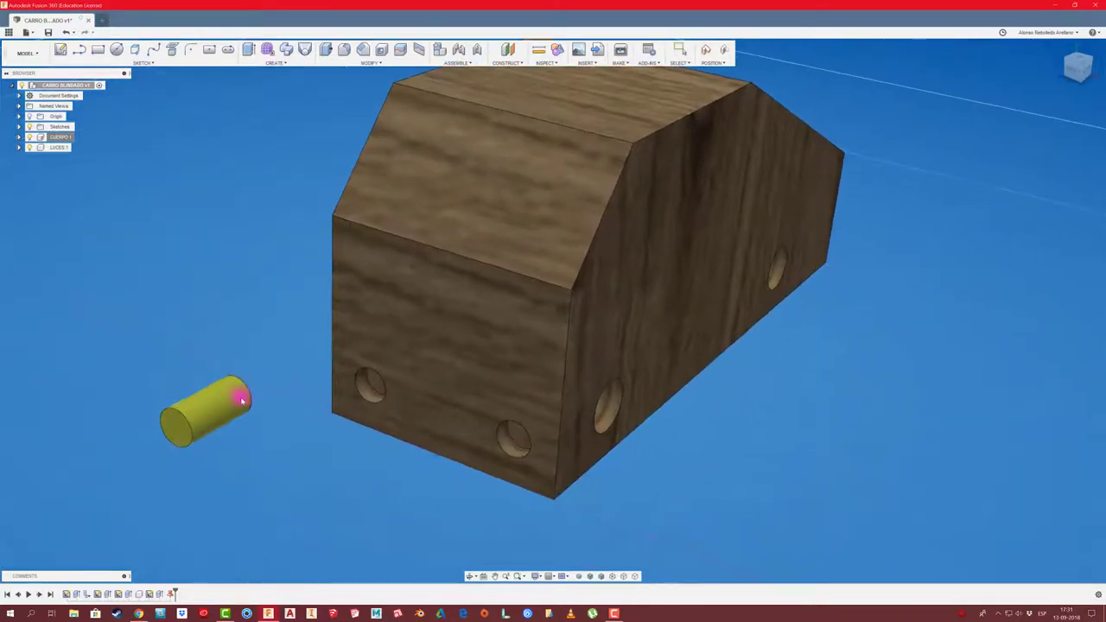
{"action": "mouse_move", "coordinate": [291, 418]}
{"action": "left_mouse_down"}
{"action": "mouse_move", "coordinate": [366, 388]}
{"action": "mouse_move", "coordinate": [280, 413]}
{"action": "mouse_move", "coordinate": [388, 394]}
{"action": "left_mouse_up"}
{"action": "mouse_move", "coordinate": [388, 394]}
{"action": "middle_mouse_down", "text": "shift"}
{"action": "mouse_move", "coordinate": [294, 424]}
{"action": "mouse_move", "coordinate": [410, 391]}
{"action": "mouse_move", "coordinate": [248, 293]}
{"action": "mouse_move", "coordinate": [239, 269]}
{"action": "middle_mouse_up", "text": "shift"}
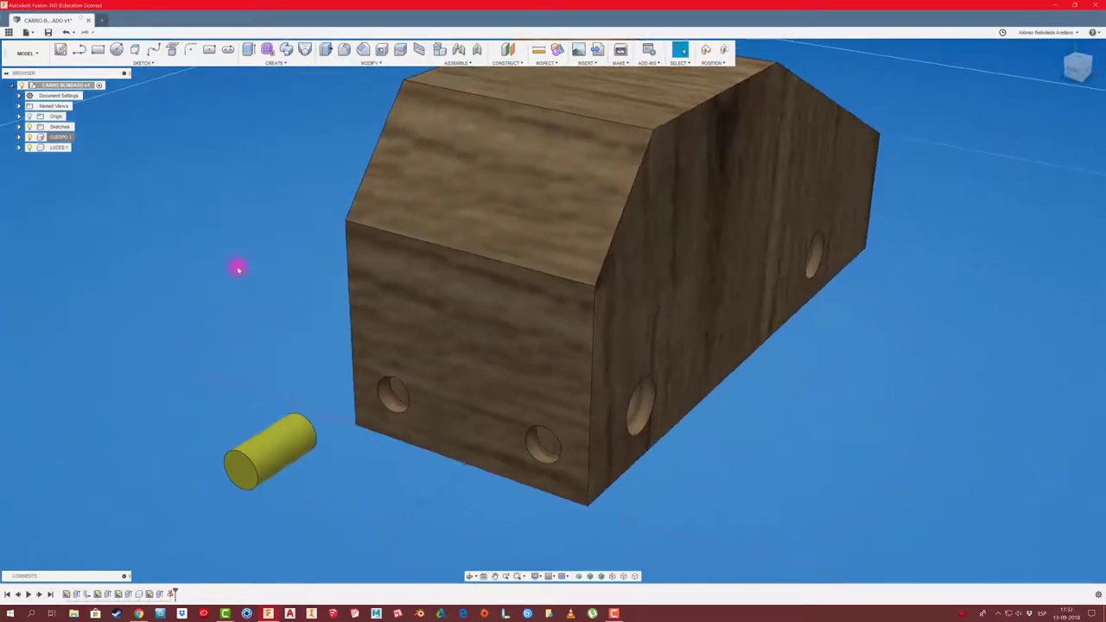
Step: Rigidly joint the yellow cylinder's end face into the left front hole, previewing with Animate
{"action": "left_click", "coordinate": [456, 62]}
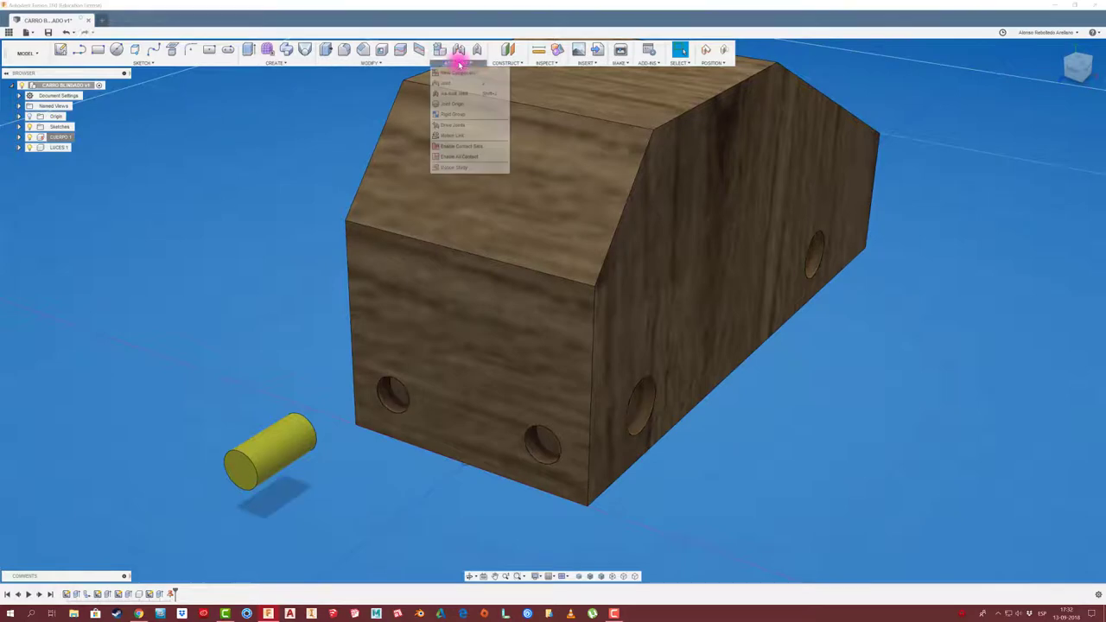
{"action": "left_click", "coordinate": [452, 83]}
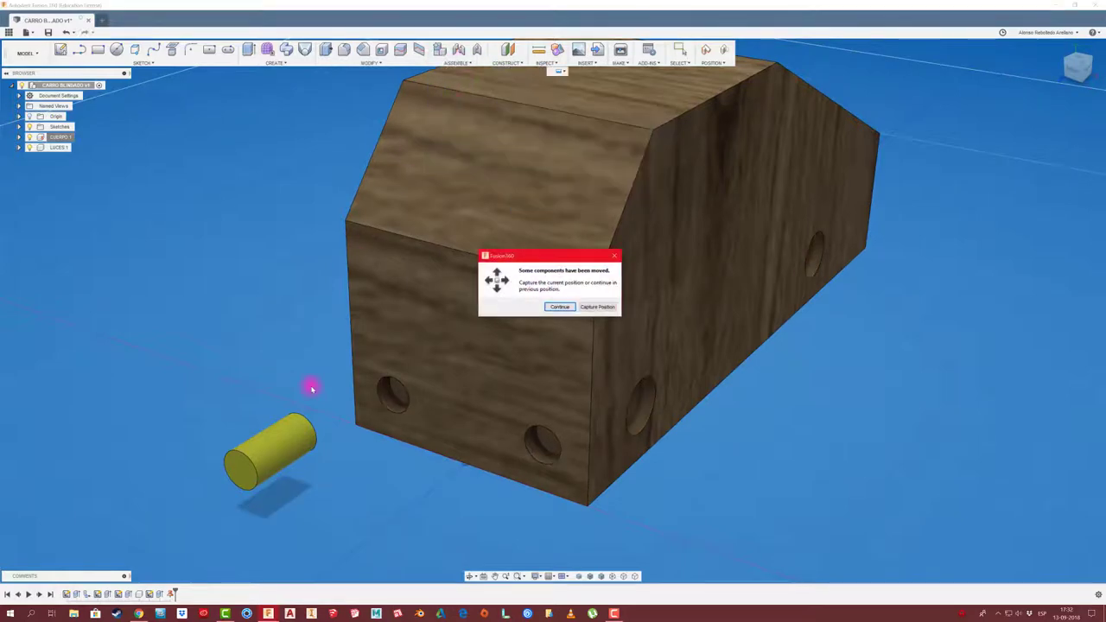
{"action": "left_click", "coordinate": [597, 307]}
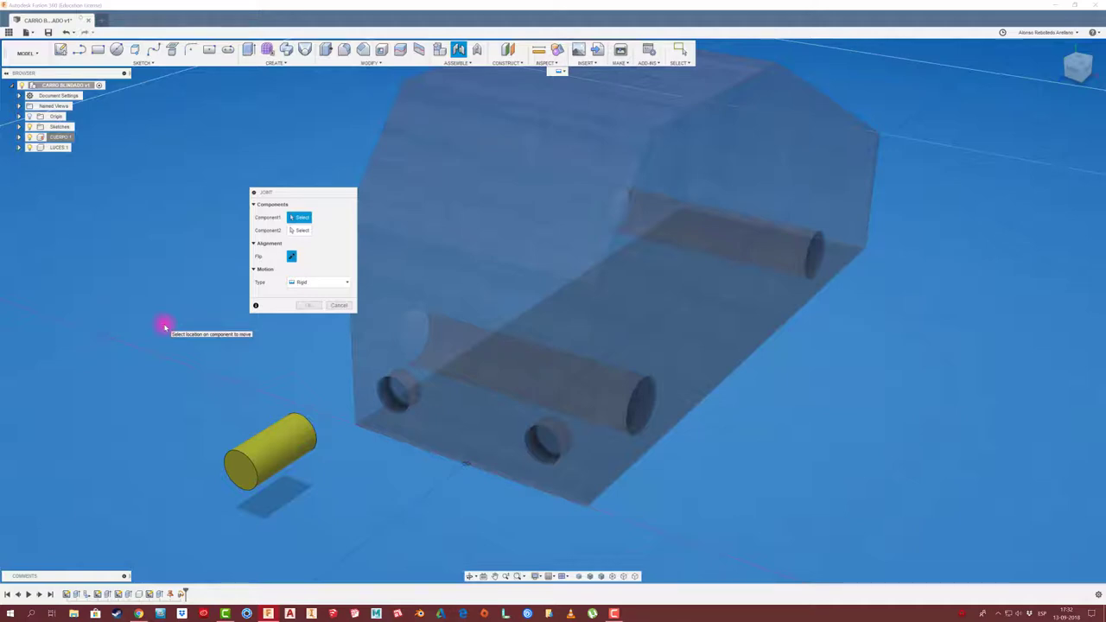
{"action": "mouse_move", "coordinate": [411, 391]}
{"action": "middle_mouse_down", "text": "shift"}
{"action": "mouse_move", "coordinate": [343, 432]}
{"action": "mouse_move", "coordinate": [351, 475]}
{"action": "mouse_move", "coordinate": [383, 462]}
{"action": "mouse_move", "coordinate": [410, 474]}
{"action": "mouse_move", "coordinate": [358, 513]}
{"action": "mouse_move", "coordinate": [348, 502]}
{"action": "middle_mouse_up", "text": "shift"}
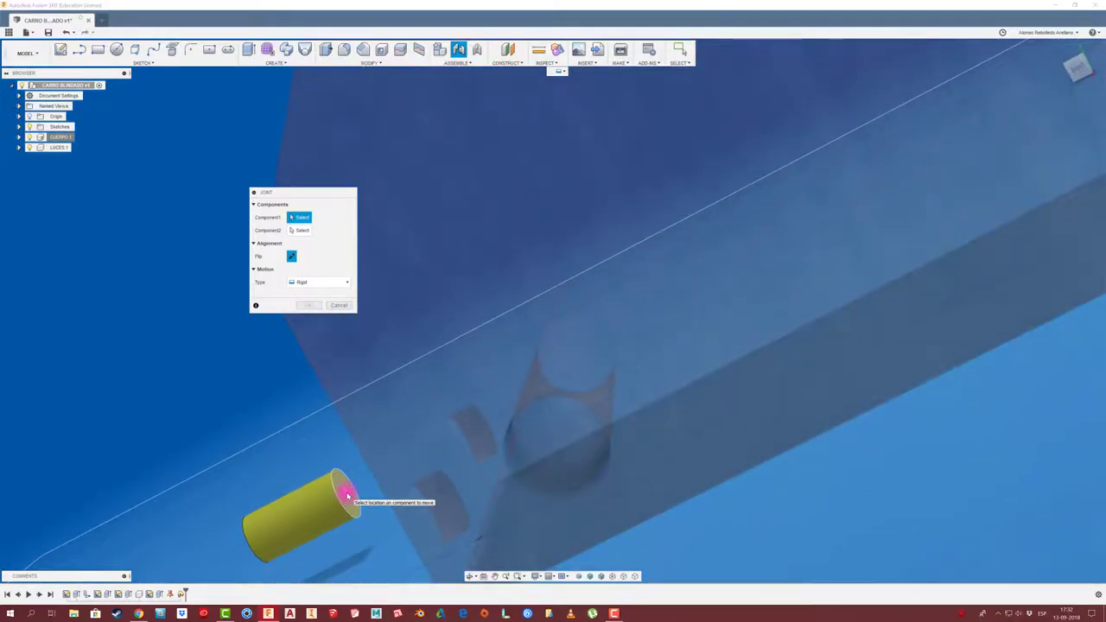
{"action": "left_click", "coordinate": [348, 495]}
{"action": "middle_click_drag", "start_coordinate": [346, 494], "coordinate": [296, 462], "text": "shift"}
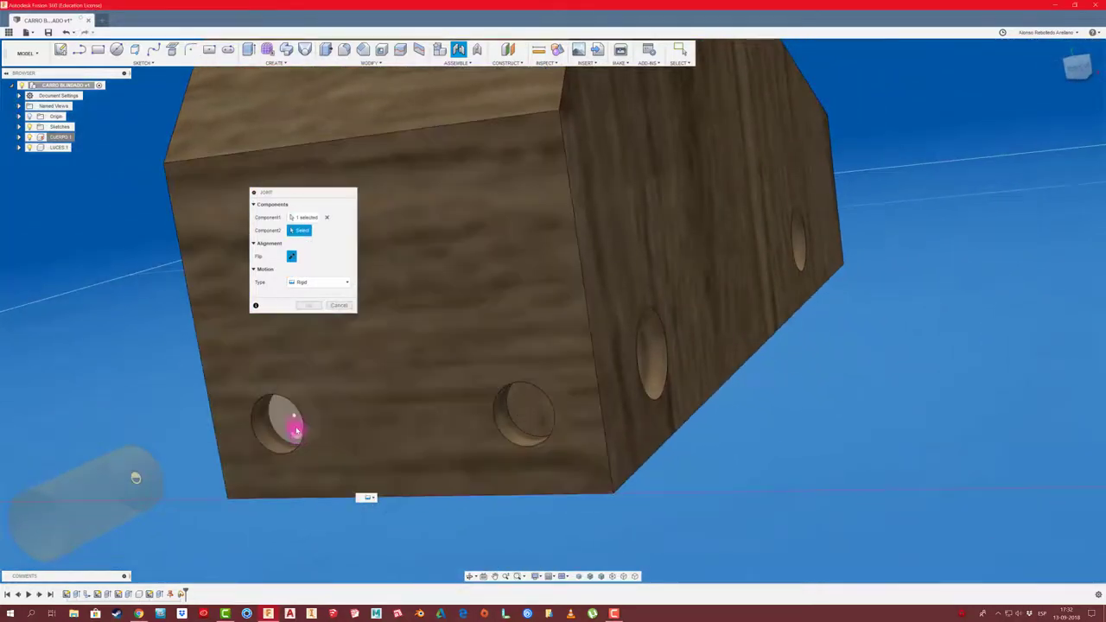
{"action": "left_click", "coordinate": [294, 419]}
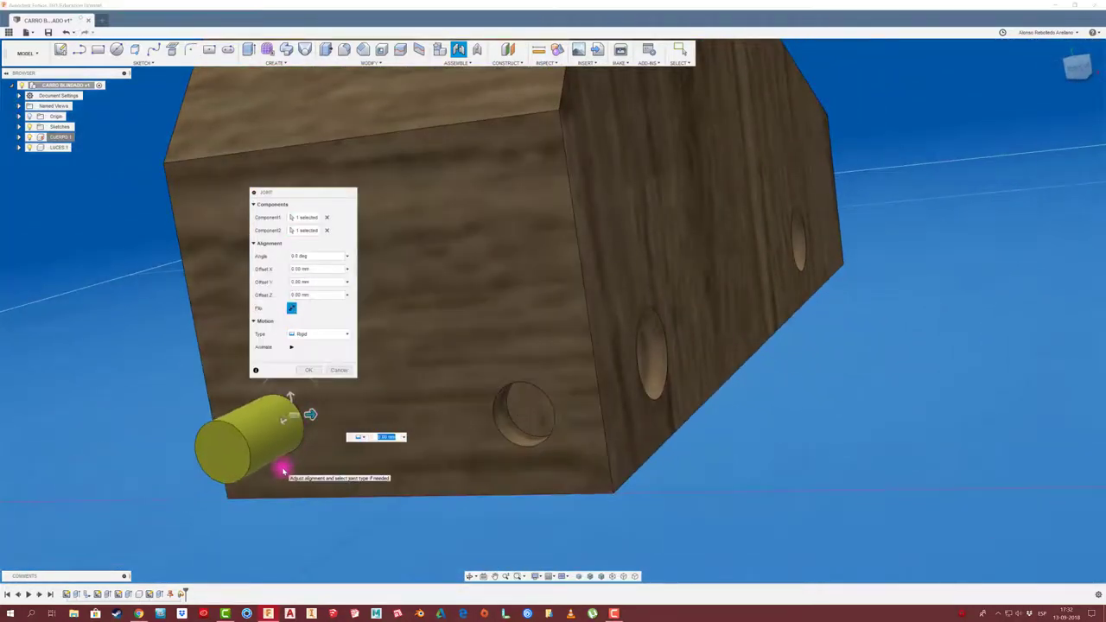
{"action": "left_click", "coordinate": [292, 347]}
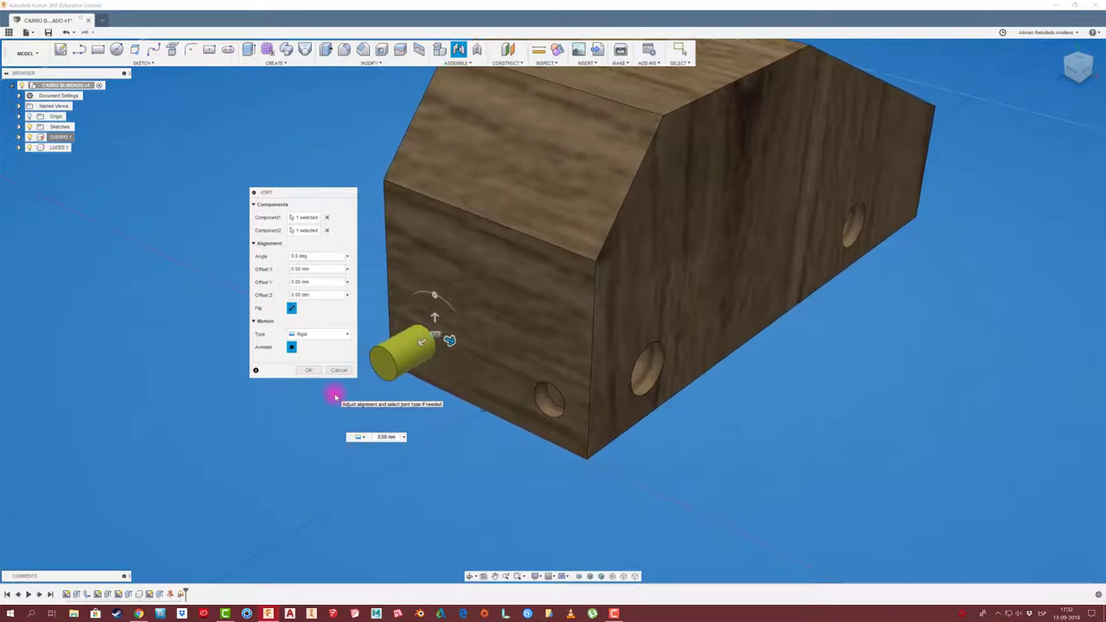
{"action": "left_click", "coordinate": [310, 370]}
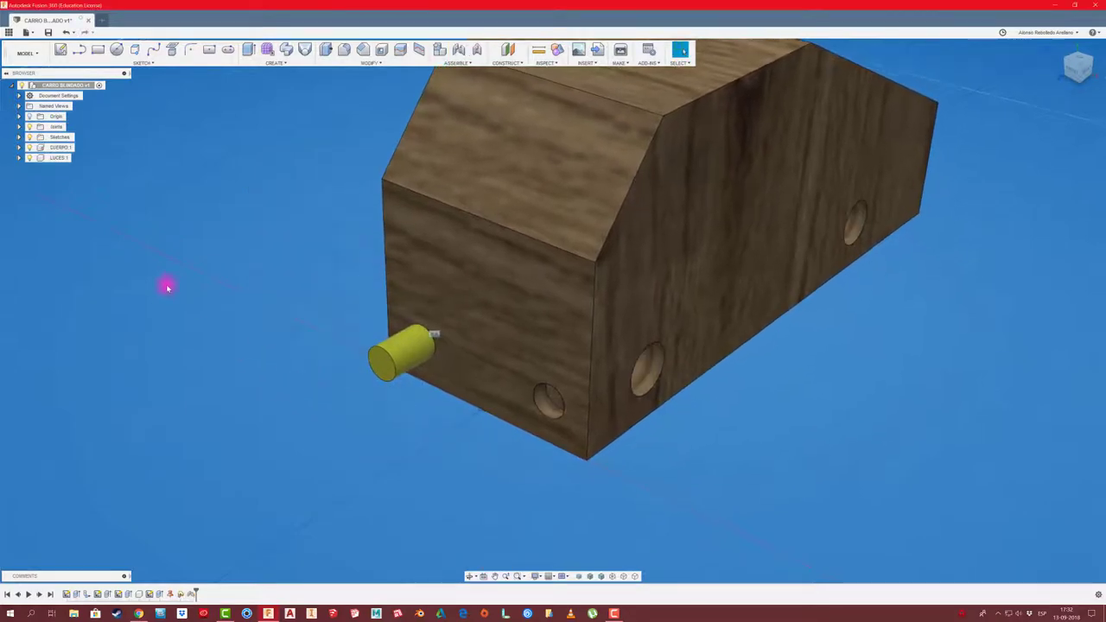
Step: Copy LUCES into LUCES:2, offset it 35 mm along X, and pull it beside the front
{"action": "left_click", "coordinate": [62, 158]}
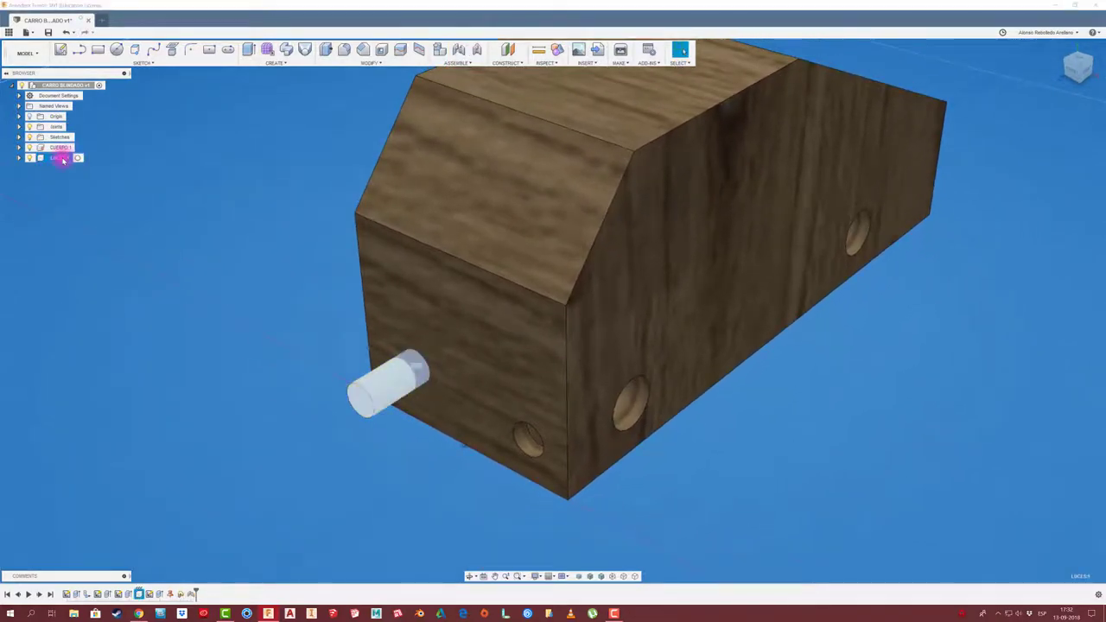
{"action": "key", "text": "ctrl+c"}
{"action": "key", "text": "ctrl+v"}
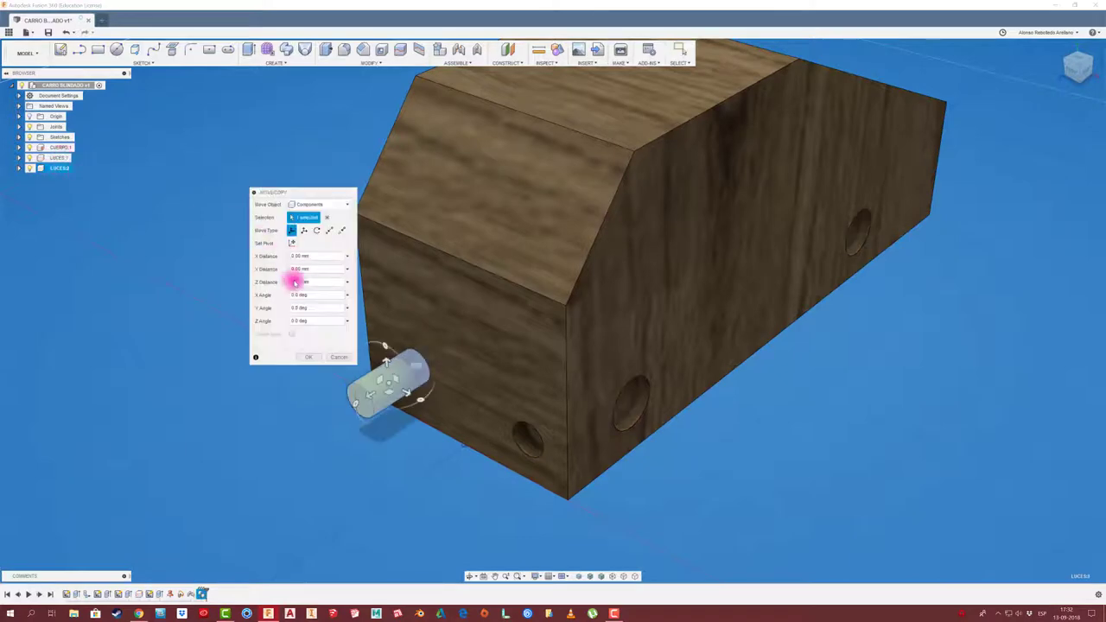
{"action": "left_click_drag", "start_coordinate": [407, 388], "coordinate": [534, 460]}
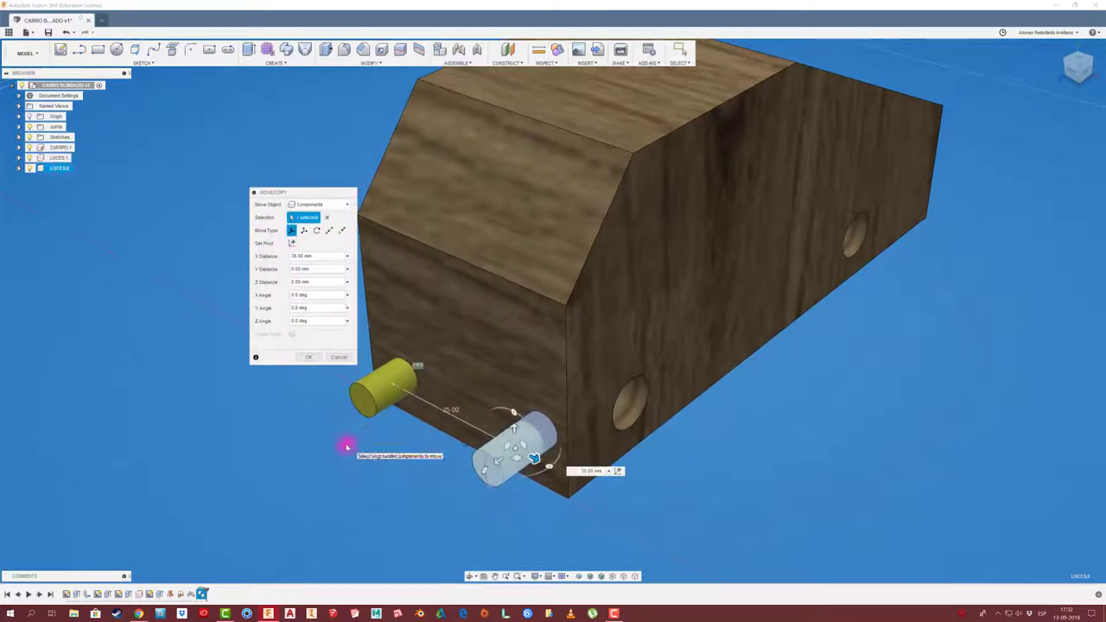
{"action": "mouse_move", "coordinate": [364, 458]}
{"action": "middle_mouse_down", "text": "shift"}
{"action": "mouse_move", "coordinate": [348, 444]}
{"action": "mouse_move", "coordinate": [434, 434]}
{"action": "mouse_move", "coordinate": [515, 381]}
{"action": "middle_mouse_up", "text": "shift"}
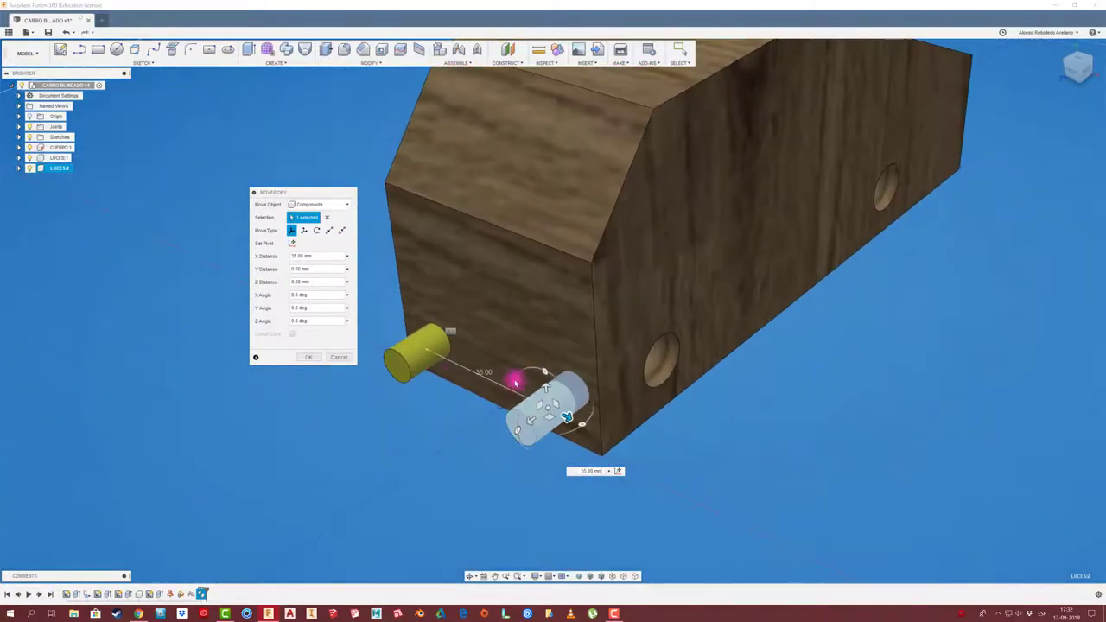
{"action": "left_click", "coordinate": [309, 357]}
{"action": "mouse_move", "coordinate": [311, 372]}
{"action": "middle_mouse_down", "text": "shift"}
{"action": "mouse_move", "coordinate": [319, 412]}
{"action": "mouse_move", "coordinate": [427, 460]}
{"action": "middle_mouse_up", "text": "shift"}
{"action": "left_click_drag", "start_coordinate": [481, 429], "coordinate": [358, 452]}
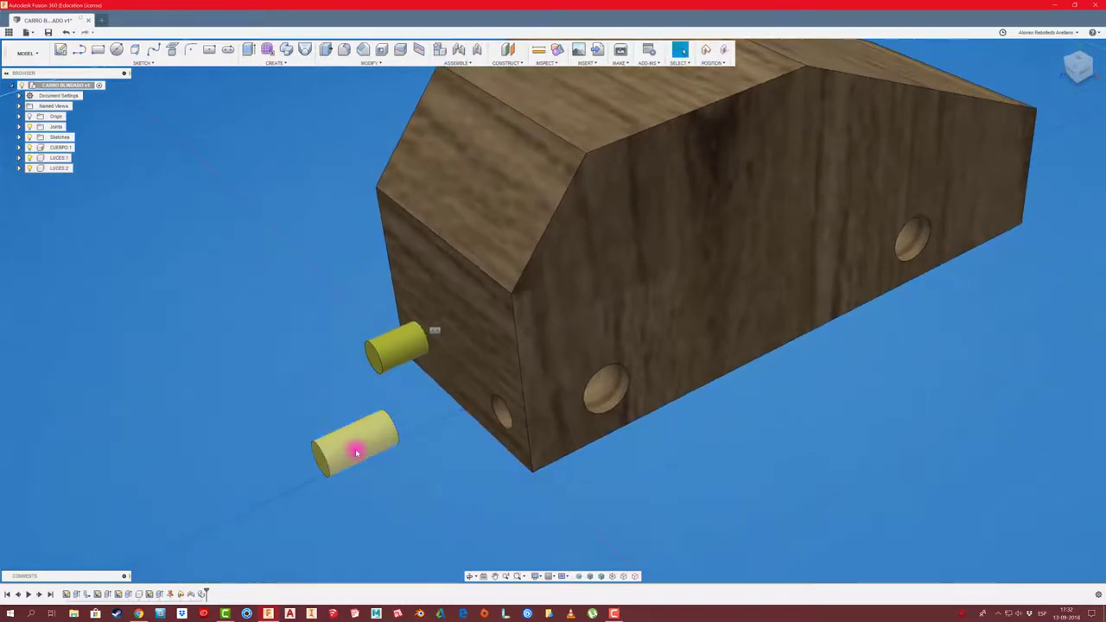
Step: Restore LUCES:2's position and fix it to CUERPO with a Rigid As-Built Joint
{"action": "left_click", "coordinate": [727, 52]}
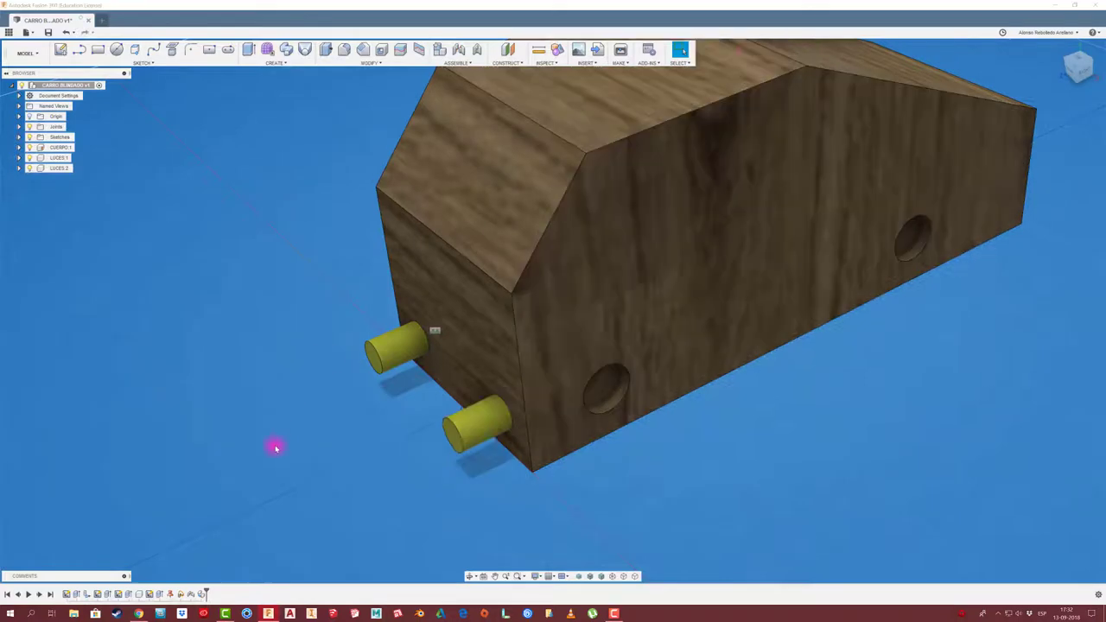
{"action": "middle_click_drag", "start_coordinate": [276, 448], "coordinate": [223, 468]}
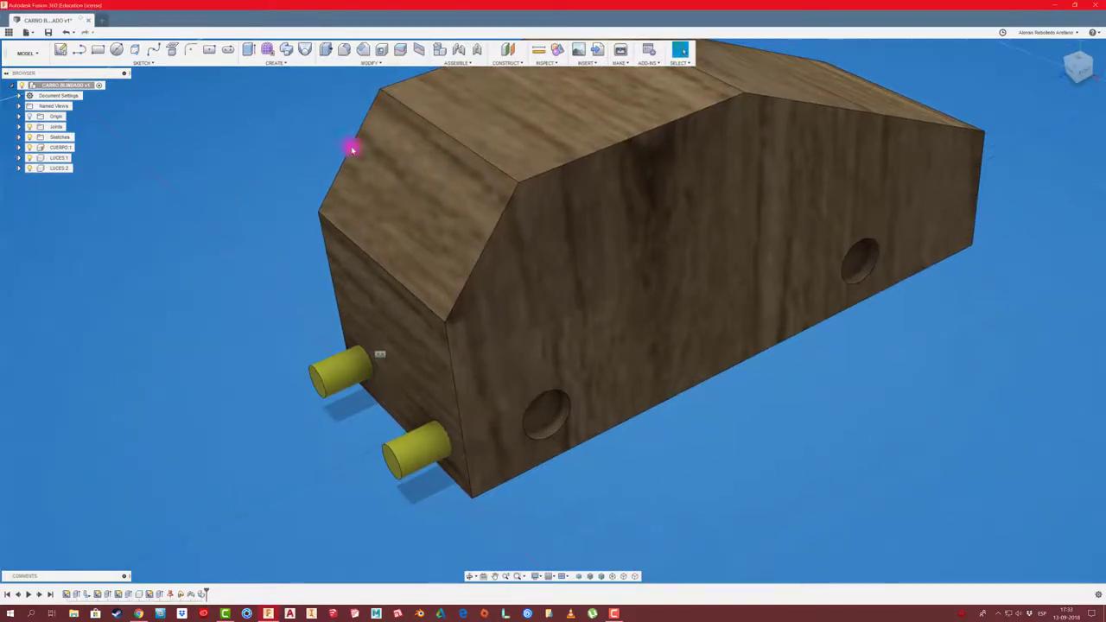
{"action": "left_click", "coordinate": [471, 60]}
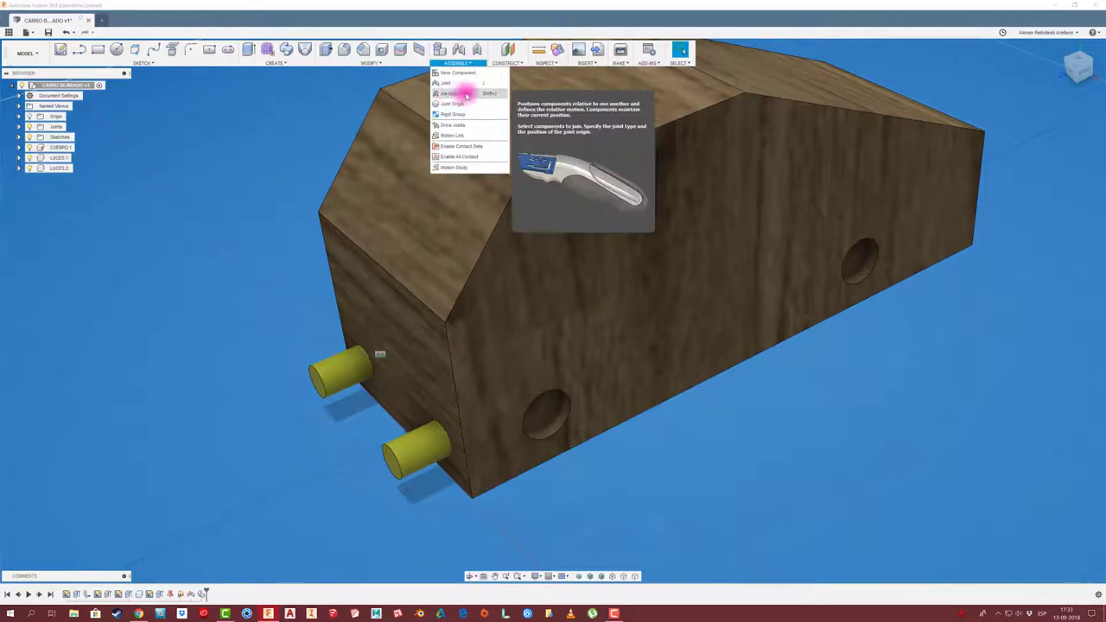
{"action": "left_click", "coordinate": [457, 93]}
{"action": "left_click", "coordinate": [504, 360]}
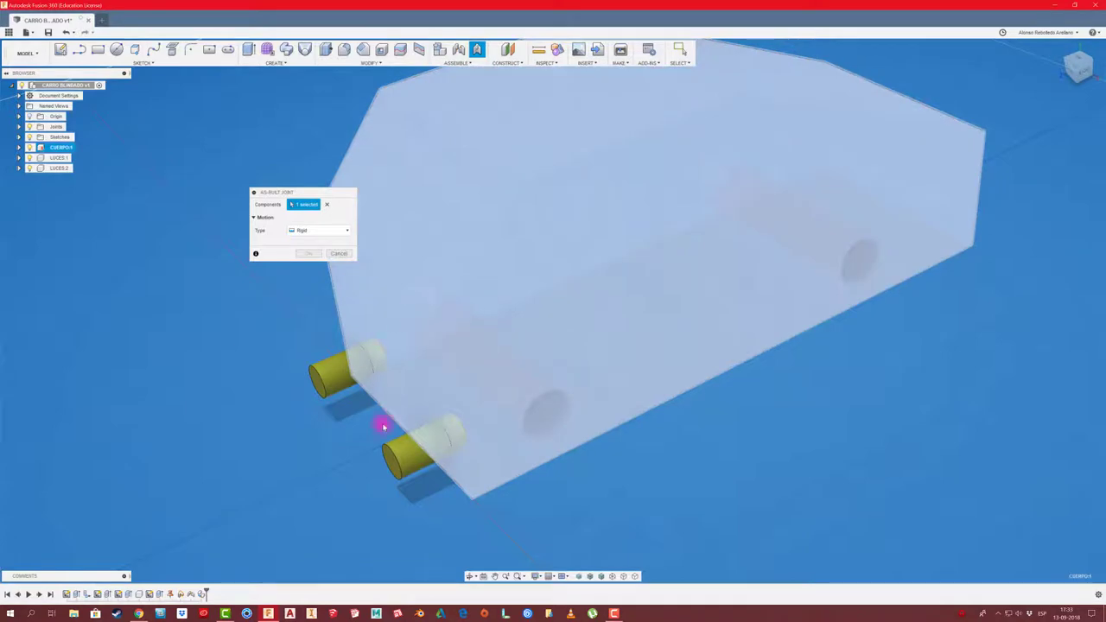
{"action": "left_click", "coordinate": [397, 457]}
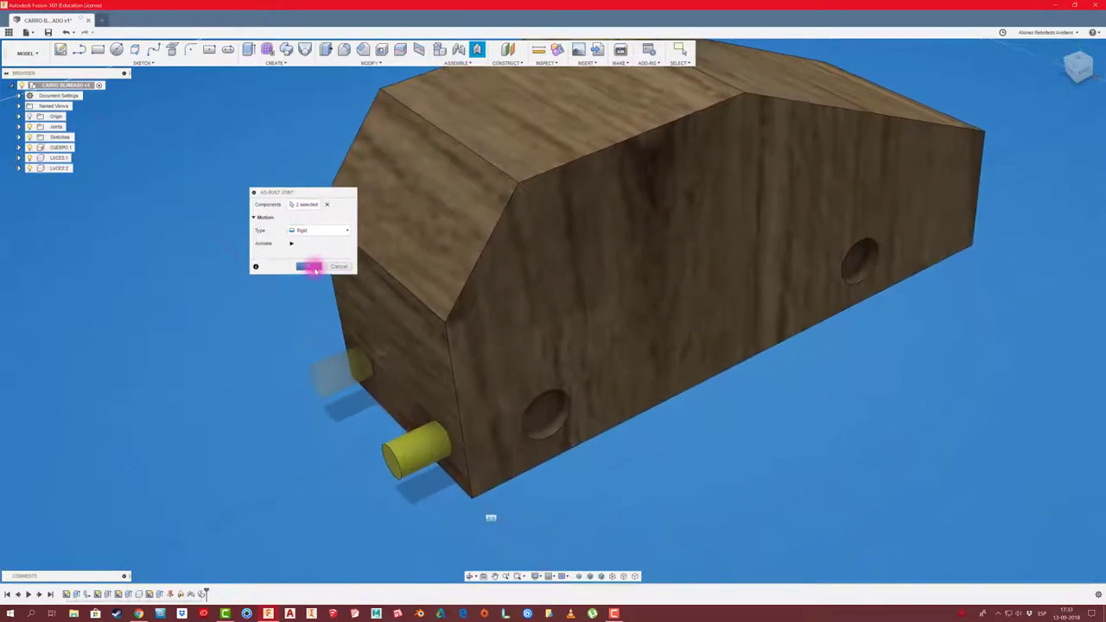
{"action": "left_click", "coordinate": [307, 265]}
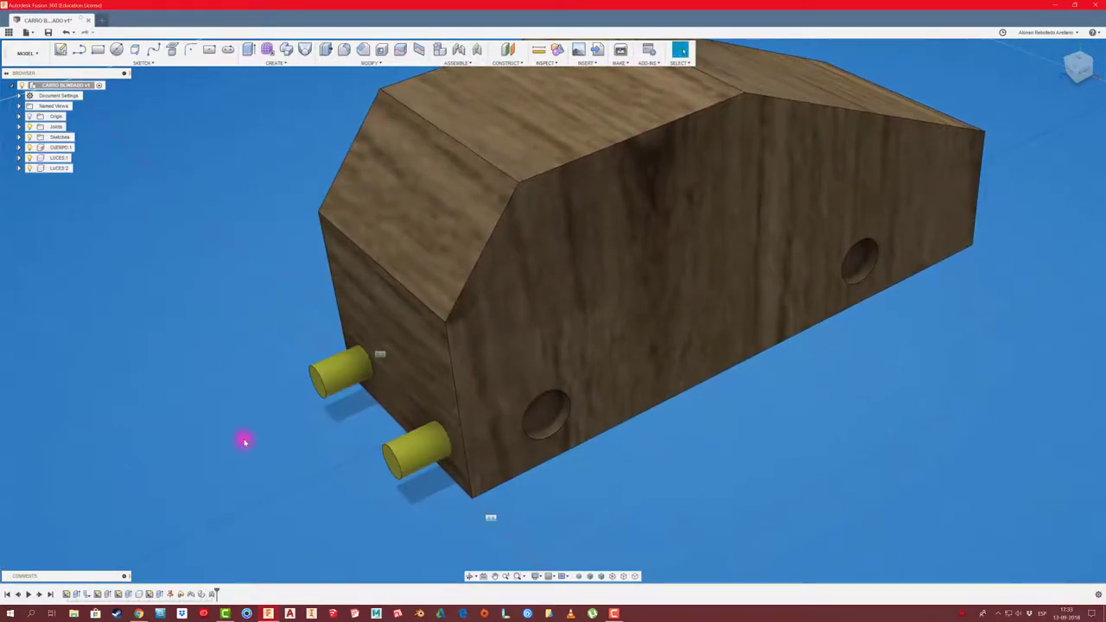
{"action": "key", "text": "F6"}
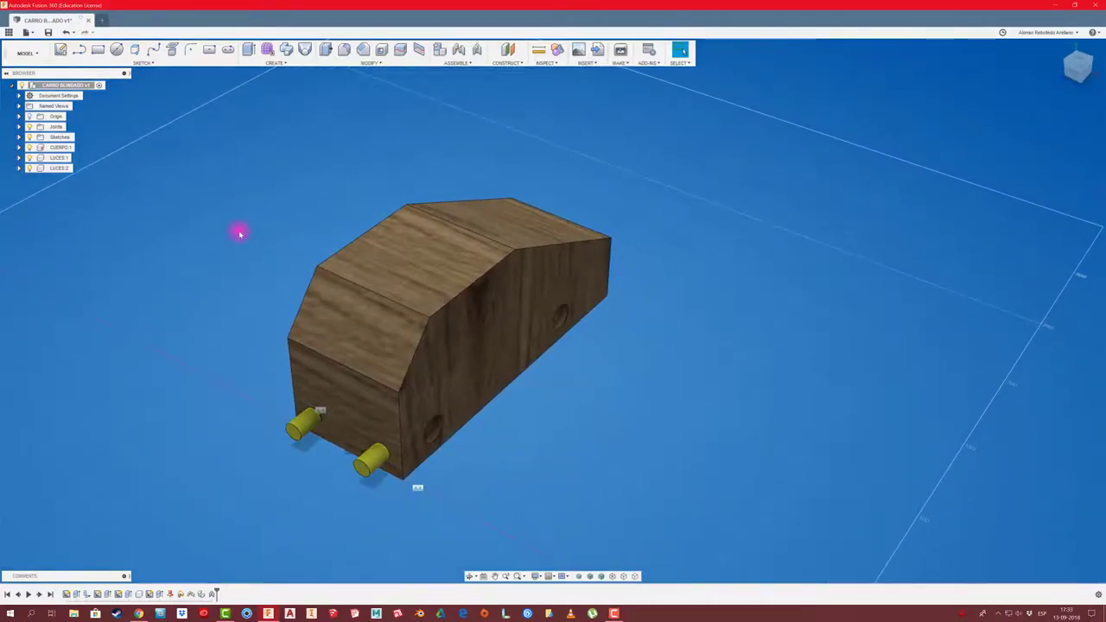
Step: Save CARRO BLINDADO as version v2 from the Data Panel
{"action": "left_click", "coordinate": [8, 32]}
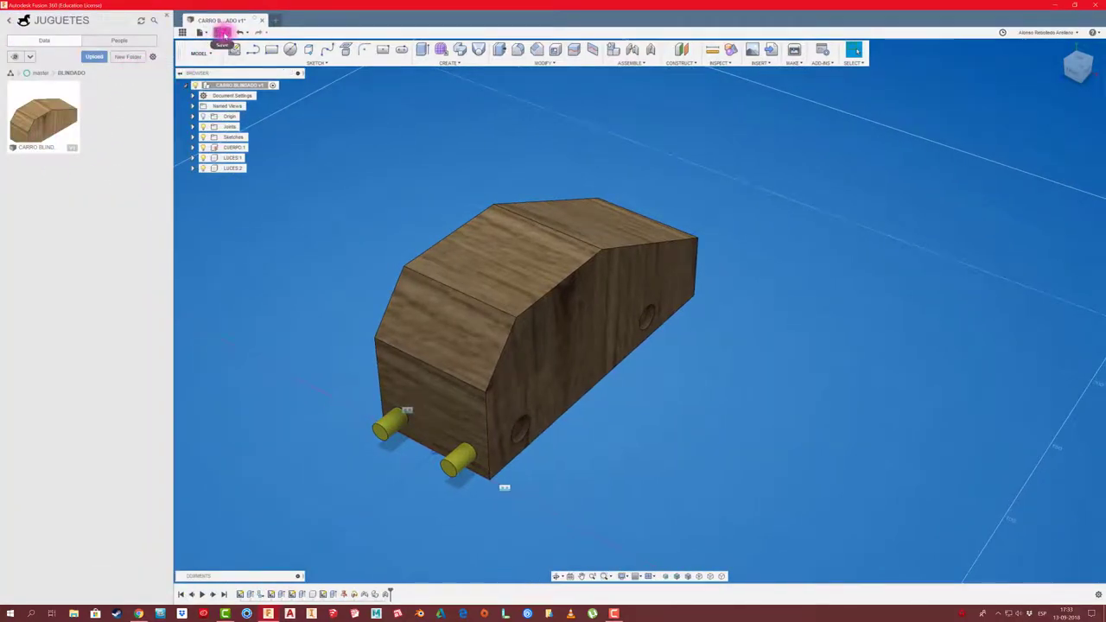
{"action": "left_click", "coordinate": [222, 33]}
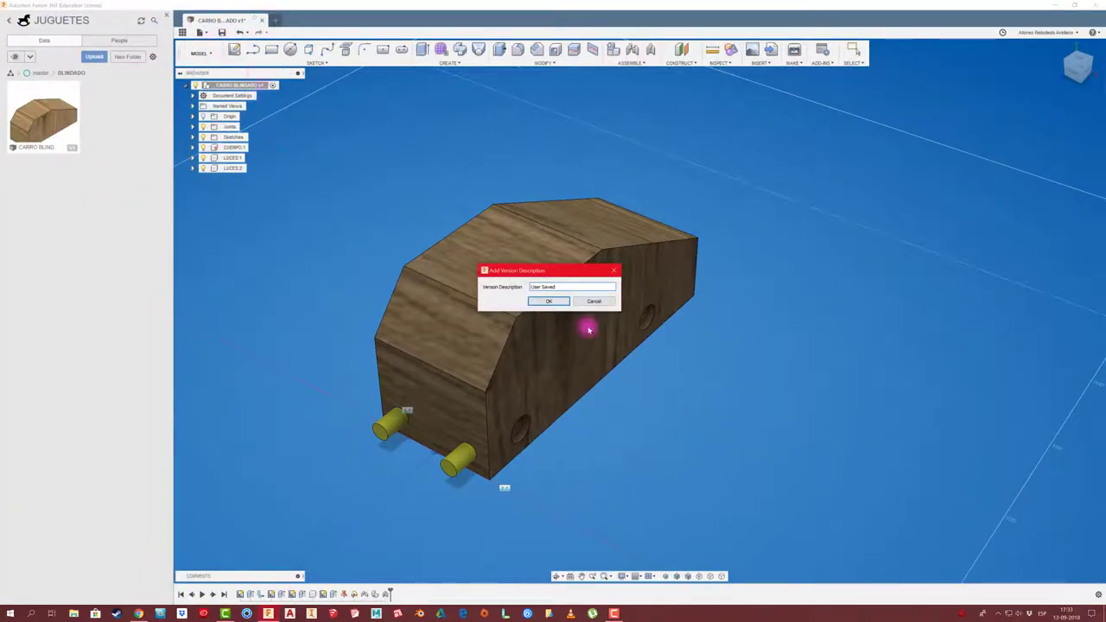
{"action": "left_click", "coordinate": [567, 303]}
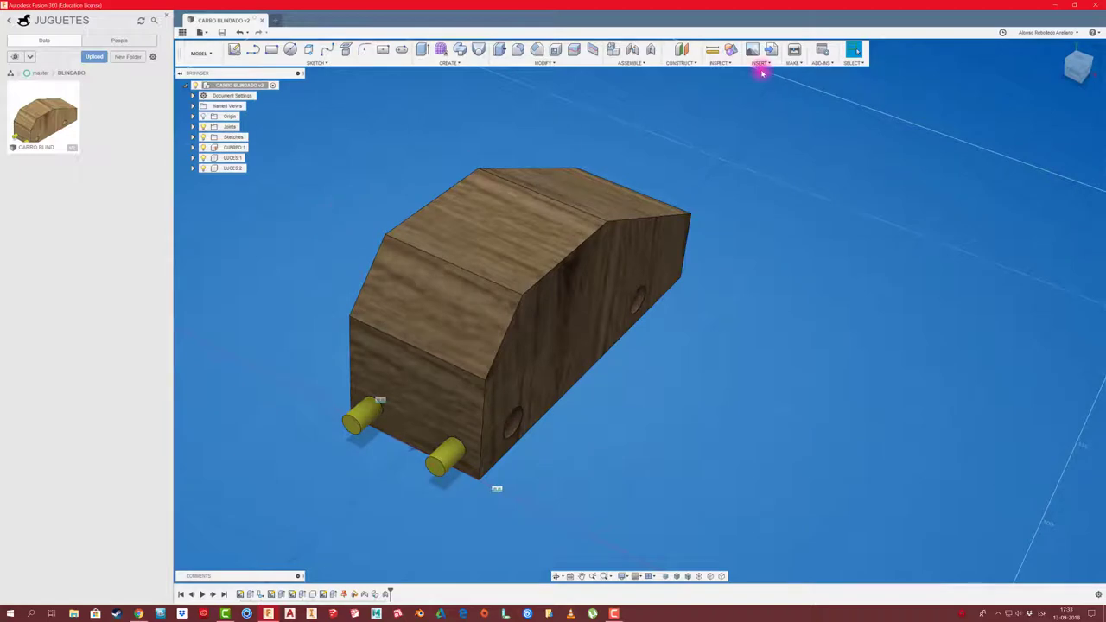
Step: Measure a car body edge, then create a new Untitled design
{"action": "left_click", "coordinate": [715, 54]}
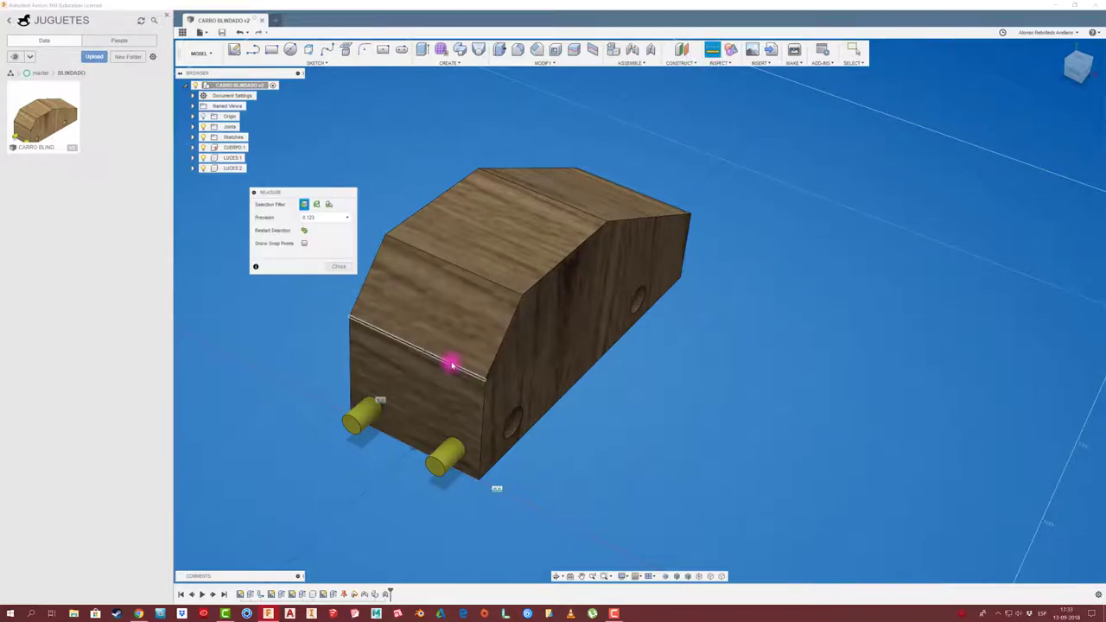
{"action": "left_click", "coordinate": [451, 364]}
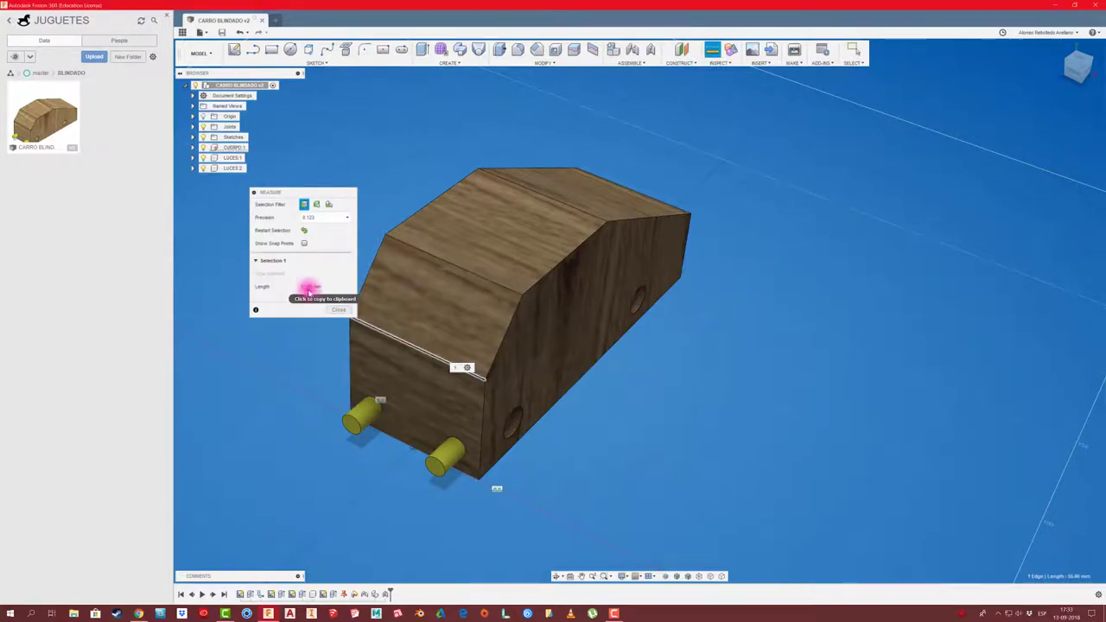
{"action": "left_click", "coordinate": [338, 311]}
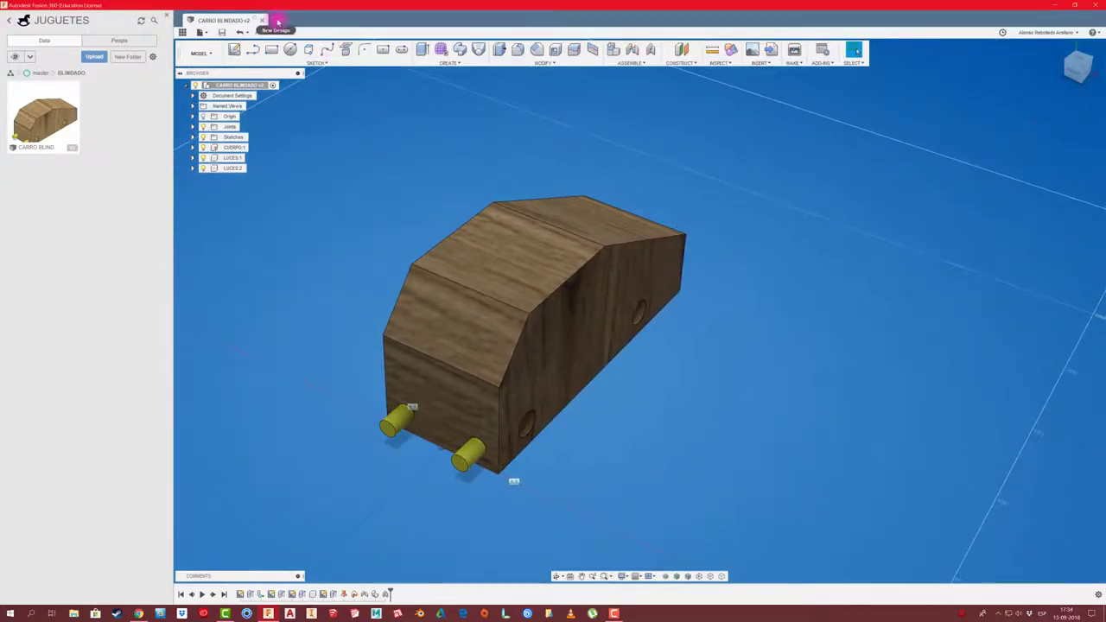
{"action": "left_click", "coordinate": [278, 21]}
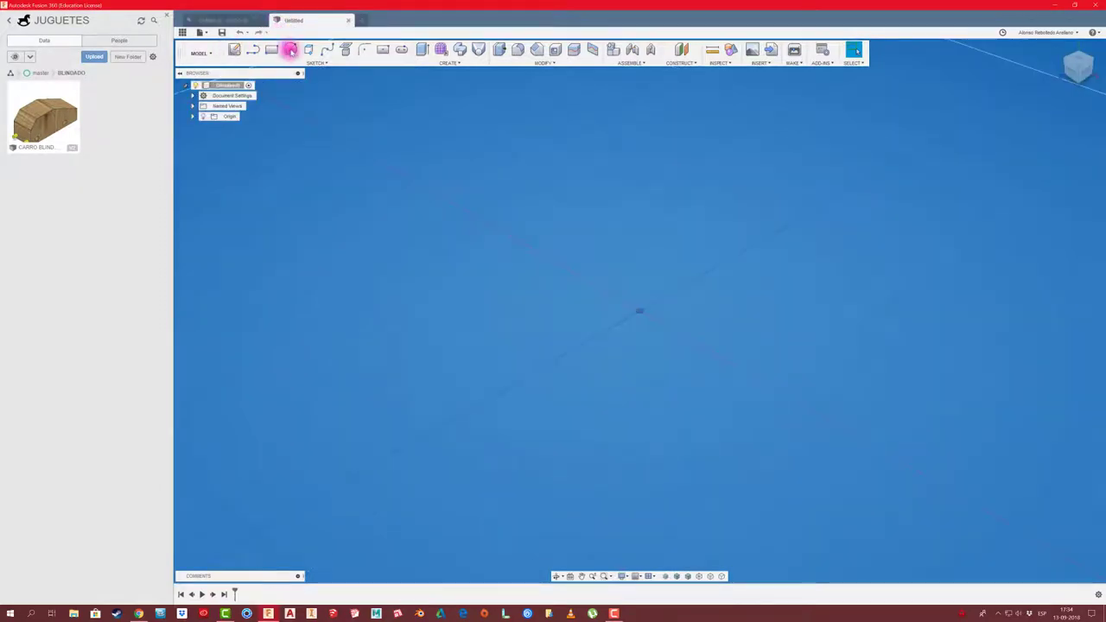
Step: Sketch a circle centred on the origin
{"action": "left_click", "coordinate": [290, 49]}
{"action": "left_click", "coordinate": [624, 298]}
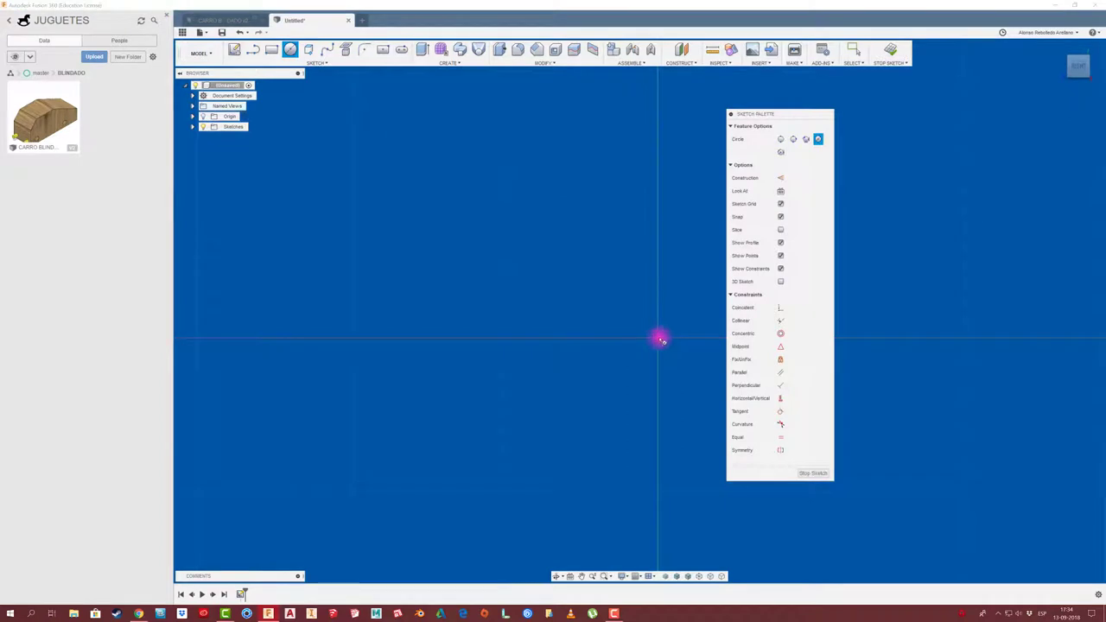
{"action": "left_click", "coordinate": [659, 339]}
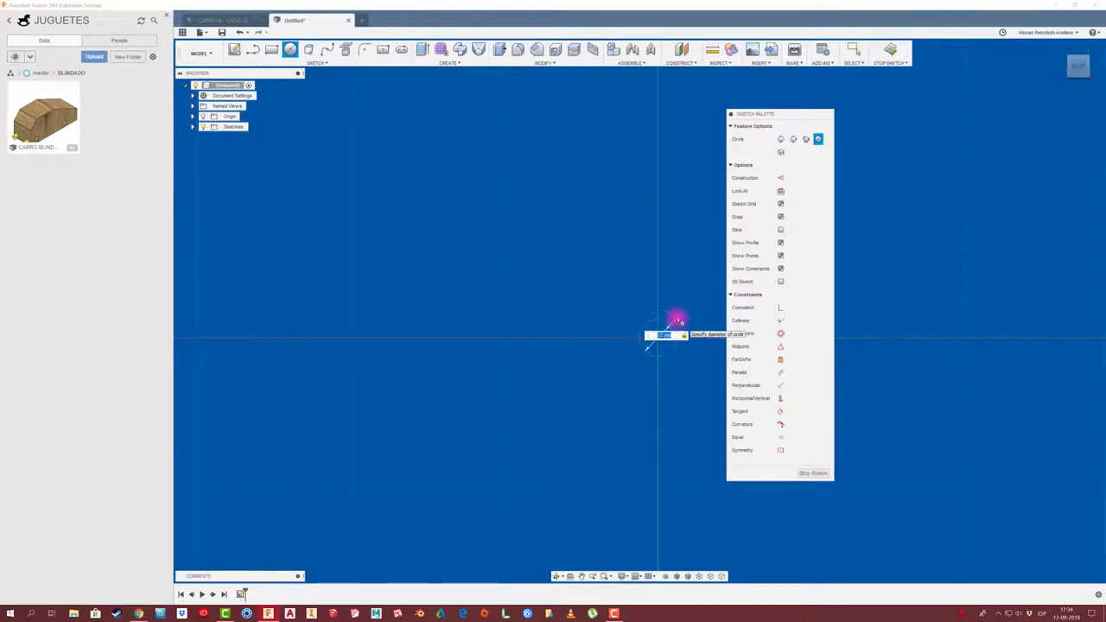
{"action": "key", "text": "Return"}
Step: Extrude the circle symmetrically into a long cylinder, then return to CARRO BLINDADO
{"action": "key", "text": "e"}
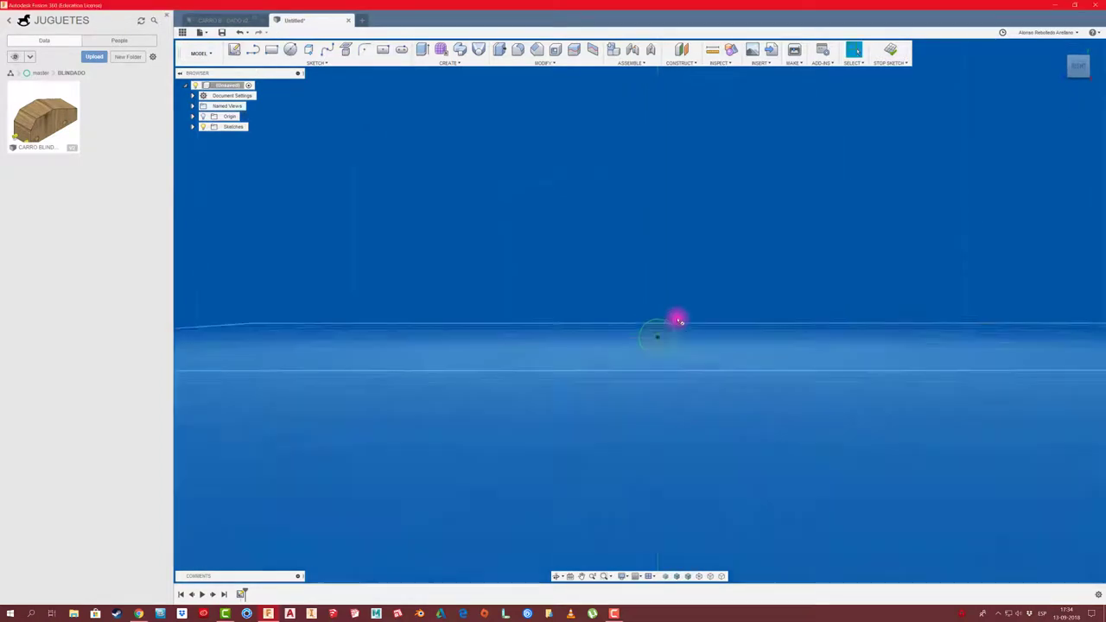
{"action": "left_click", "coordinate": [644, 316]}
{"action": "left_click_drag", "start_coordinate": [644, 316], "coordinate": [864, 407]}
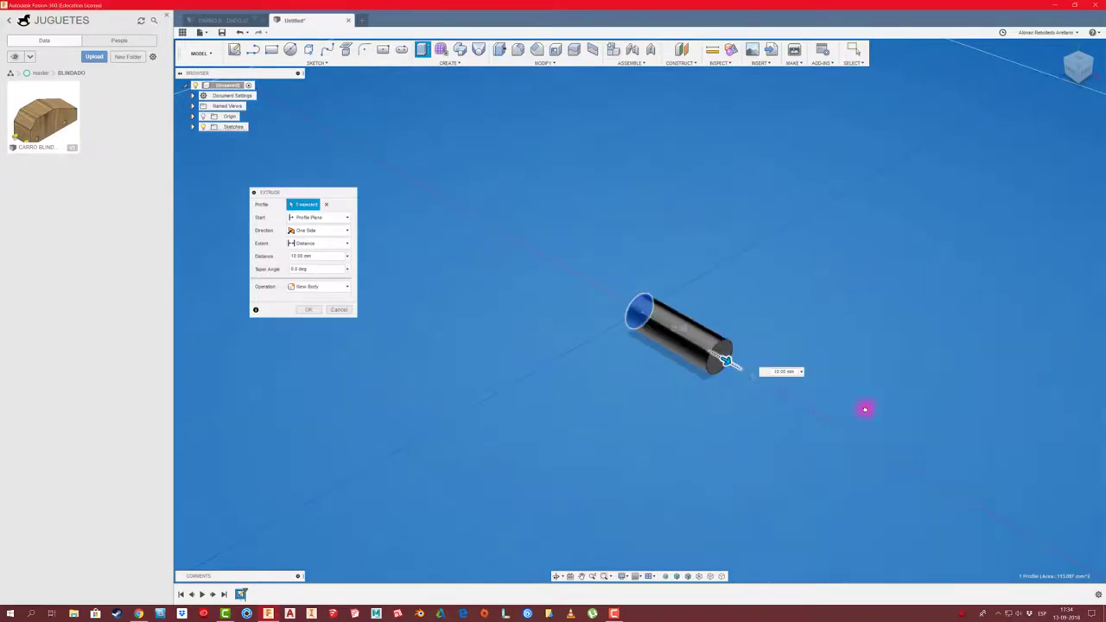
{"action": "left_click", "coordinate": [343, 233]}
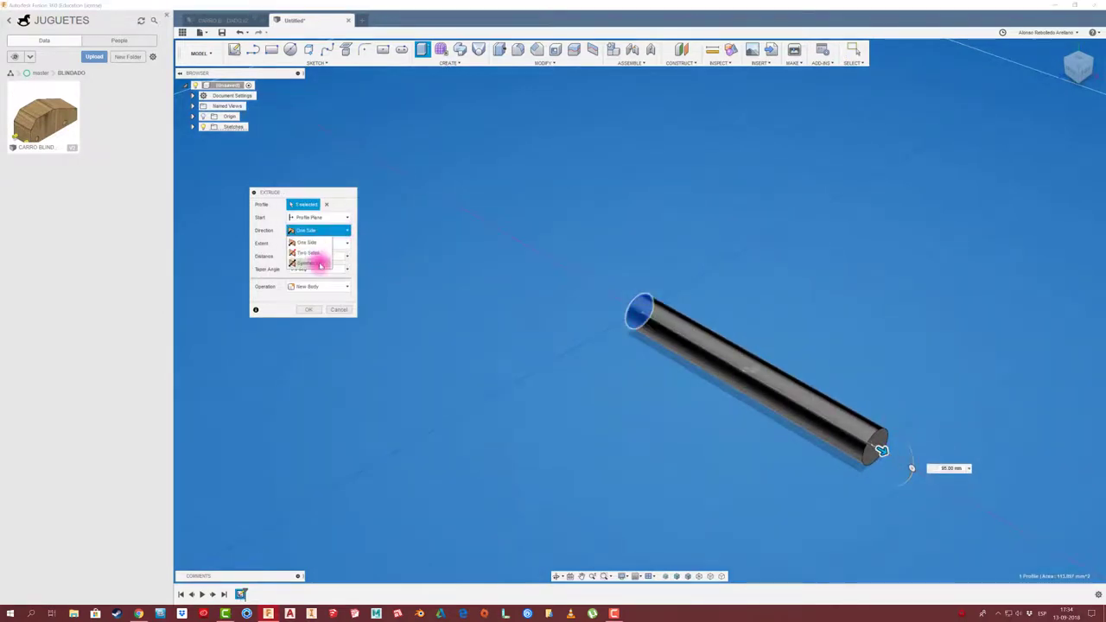
{"action": "left_click", "coordinate": [316, 259]}
{"action": "left_click", "coordinate": [320, 269]}
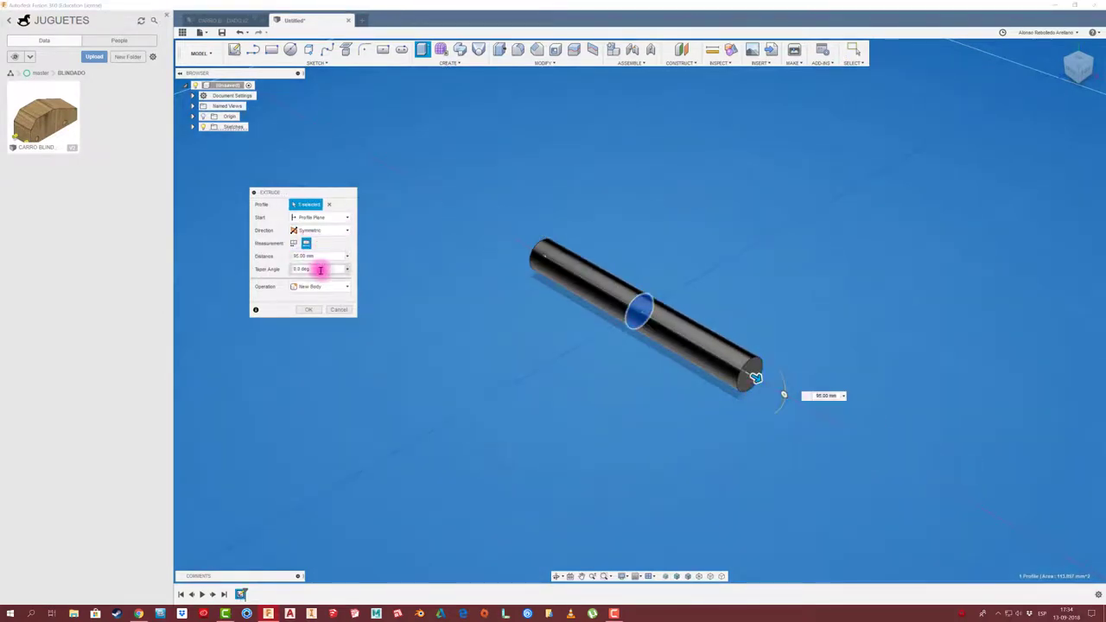
{"action": "left_click_drag", "start_coordinate": [313, 257], "coordinate": [267, 254]}
{"action": "type", "text": "55"}
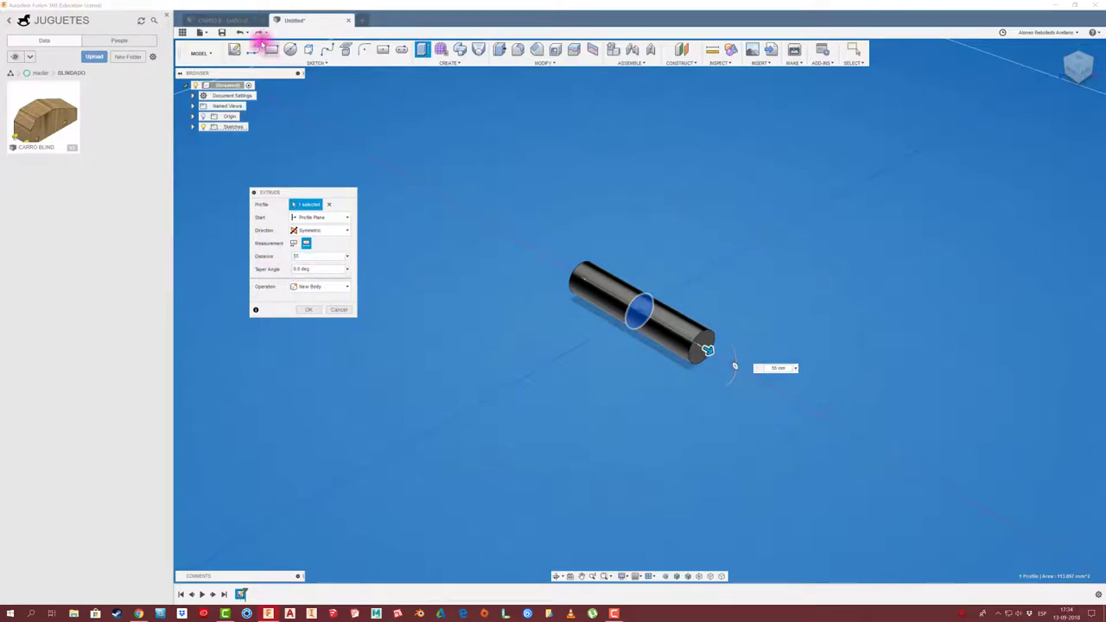
{"action": "left_click", "coordinate": [231, 19]}
Step: Measure the car's top edge length, then switch to the Untitled cylinder design
{"action": "left_click", "coordinate": [442, 277]}
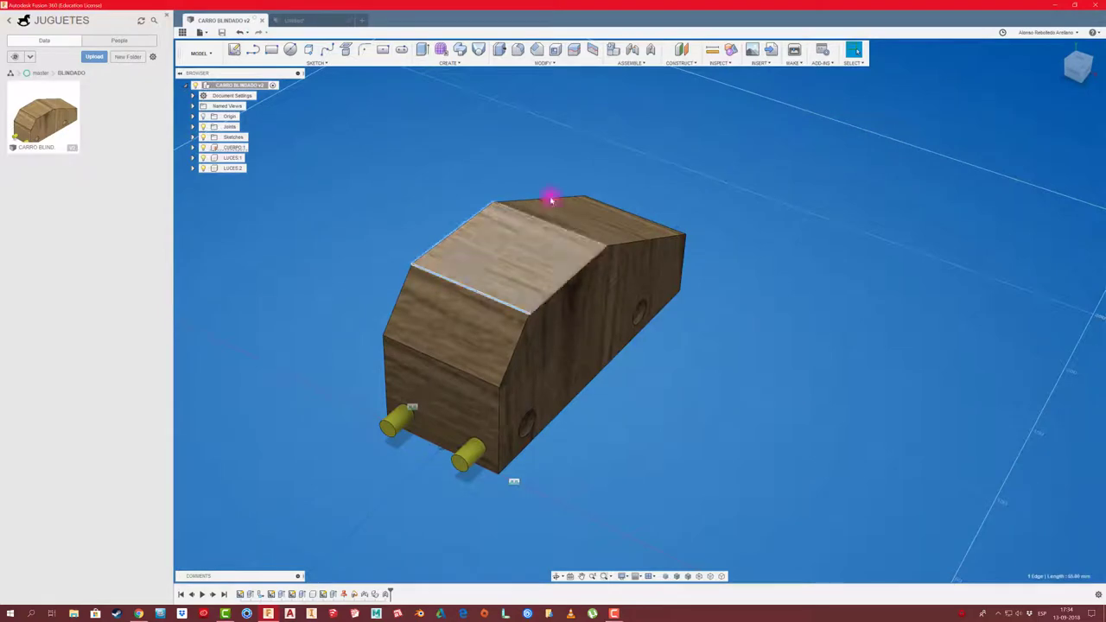
{"action": "left_click", "coordinate": [712, 50]}
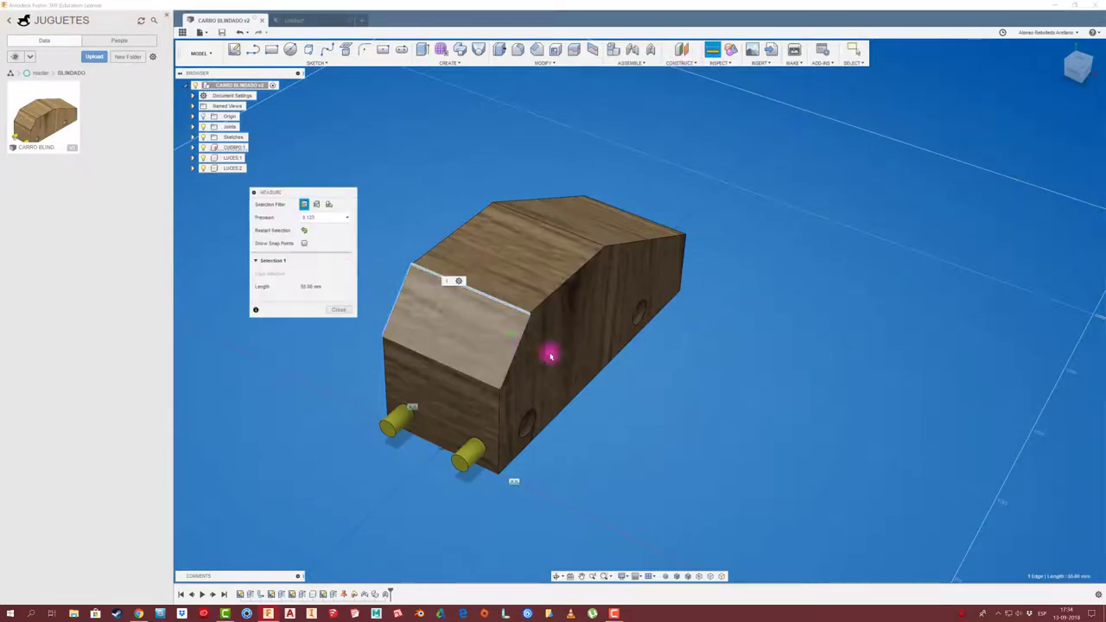
{"action": "middle_click_drag", "start_coordinate": [538, 445], "coordinate": [591, 412], "text": "shift"}
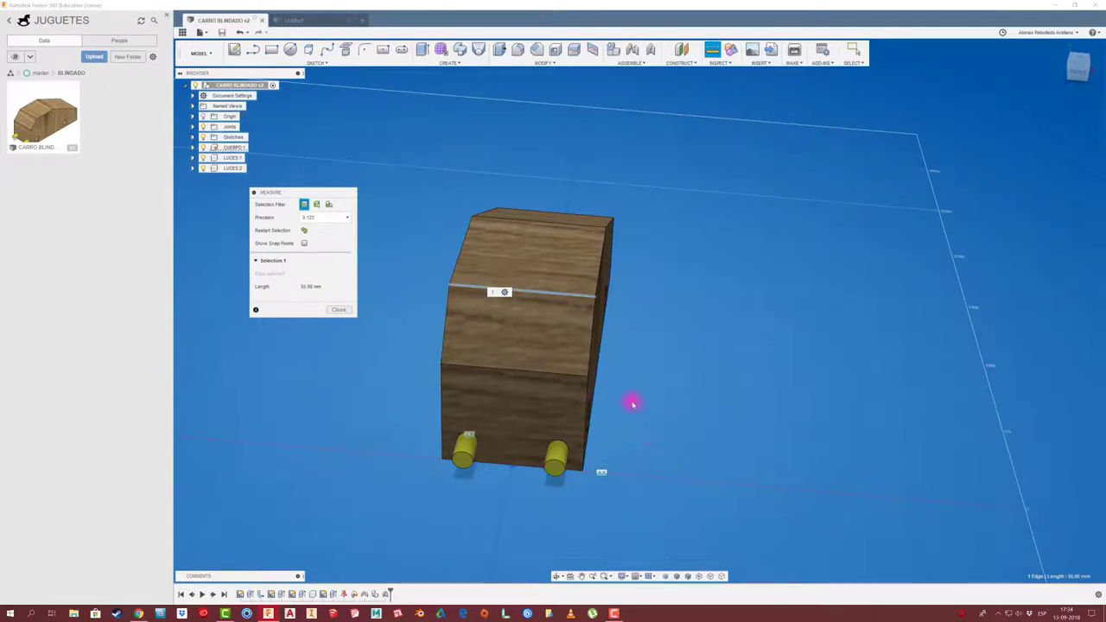
{"action": "left_click", "coordinate": [340, 310]}
{"action": "left_click", "coordinate": [289, 20]}
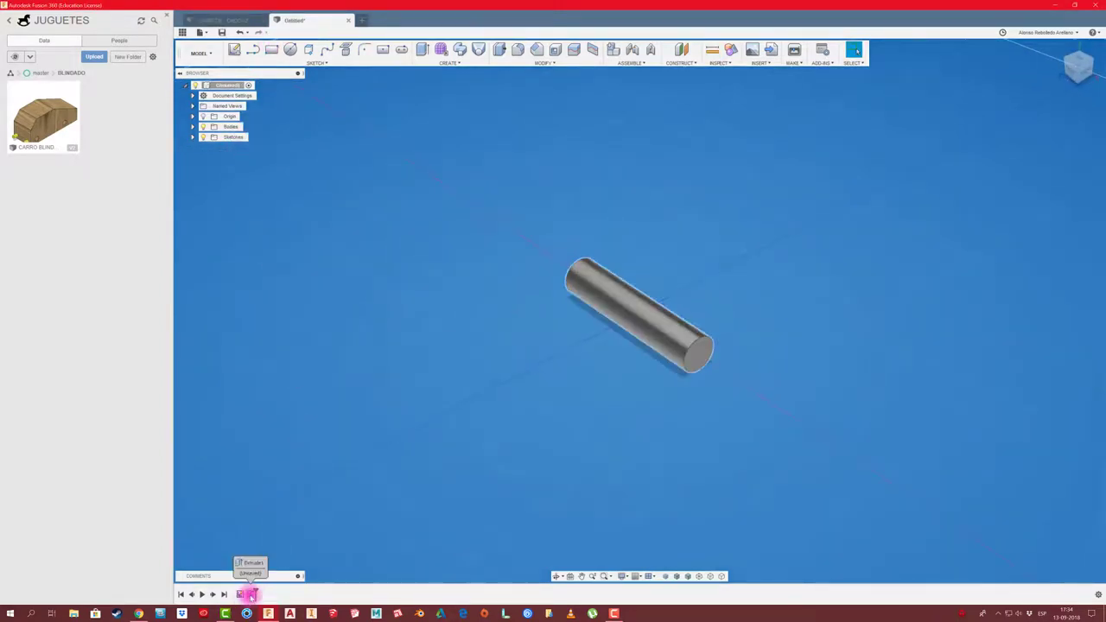
Step: Edit the cylinder's Extrude to a 75 mm symmetric distance, then return to CARRO BLINDADO
{"action": "right_click", "coordinate": [250, 594]}
{"action": "left_click", "coordinate": [275, 508]}
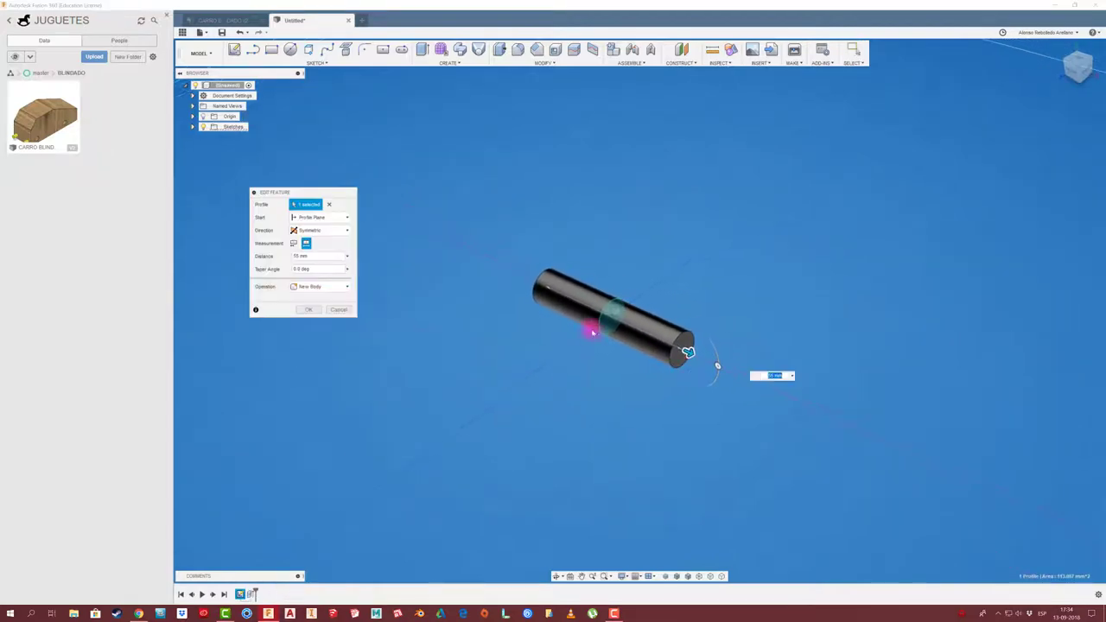
{"action": "left_click_drag", "start_coordinate": [306, 255], "coordinate": [289, 256]}
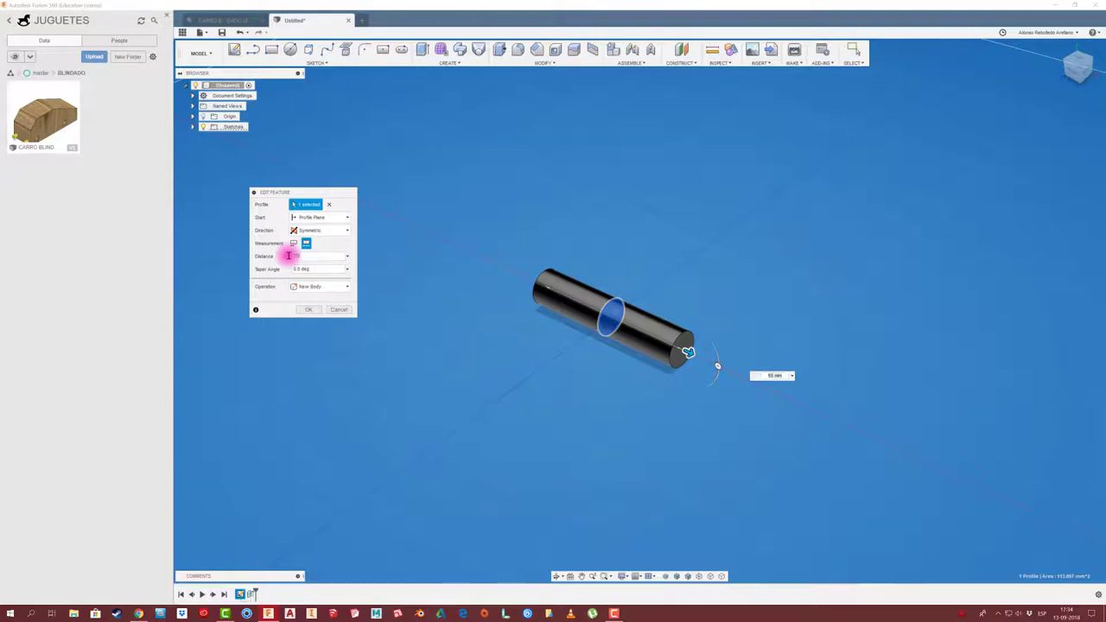
{"action": "type", "text": "75"}
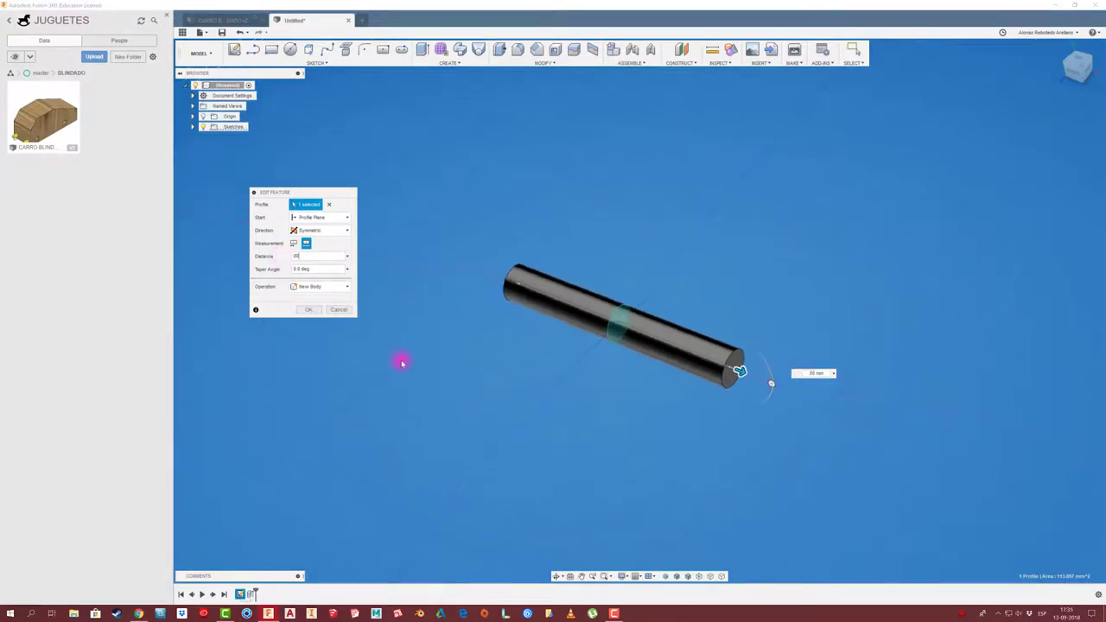
{"action": "left_click", "coordinate": [309, 309]}
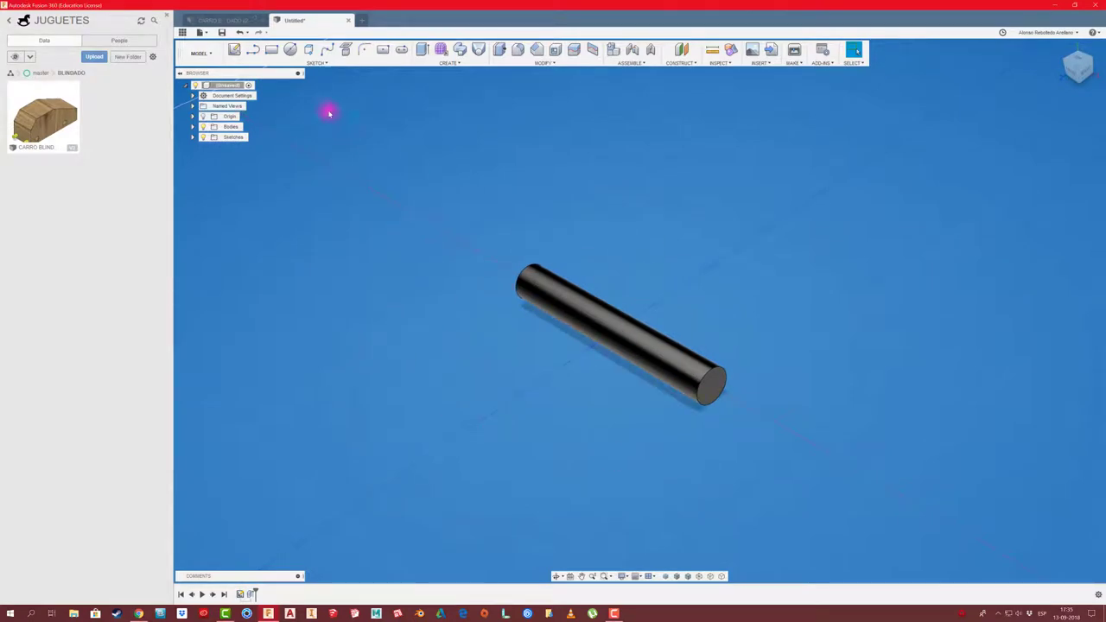
{"action": "left_click", "coordinate": [220, 19]}
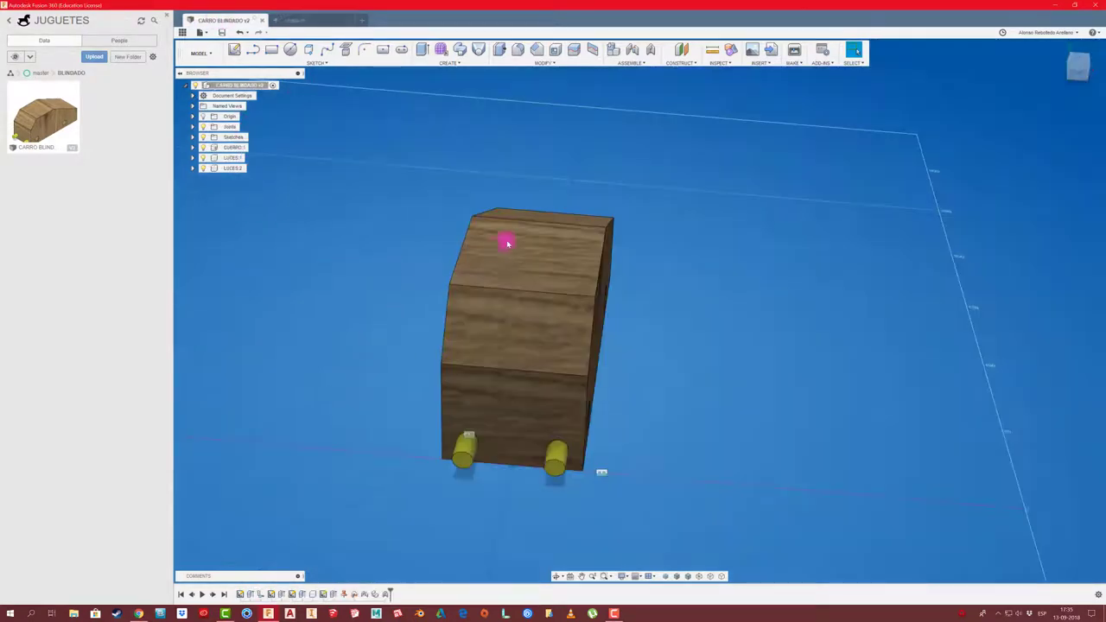
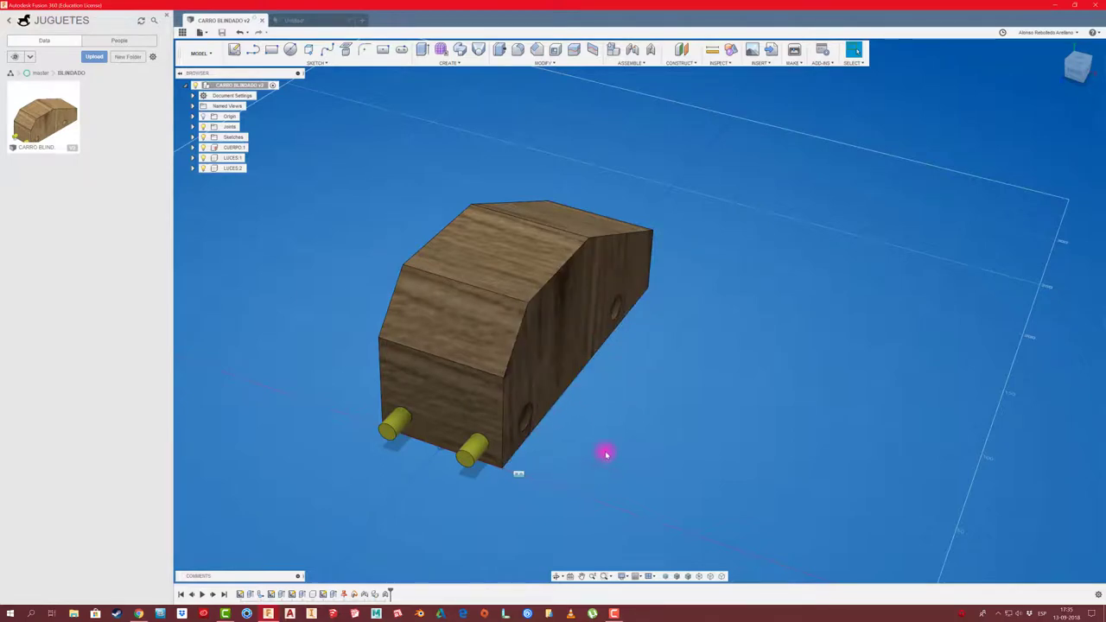
Step: In the untitled design, convert the cylinder body into its own component named EJE1
{"action": "left_click", "coordinate": [324, 19]}
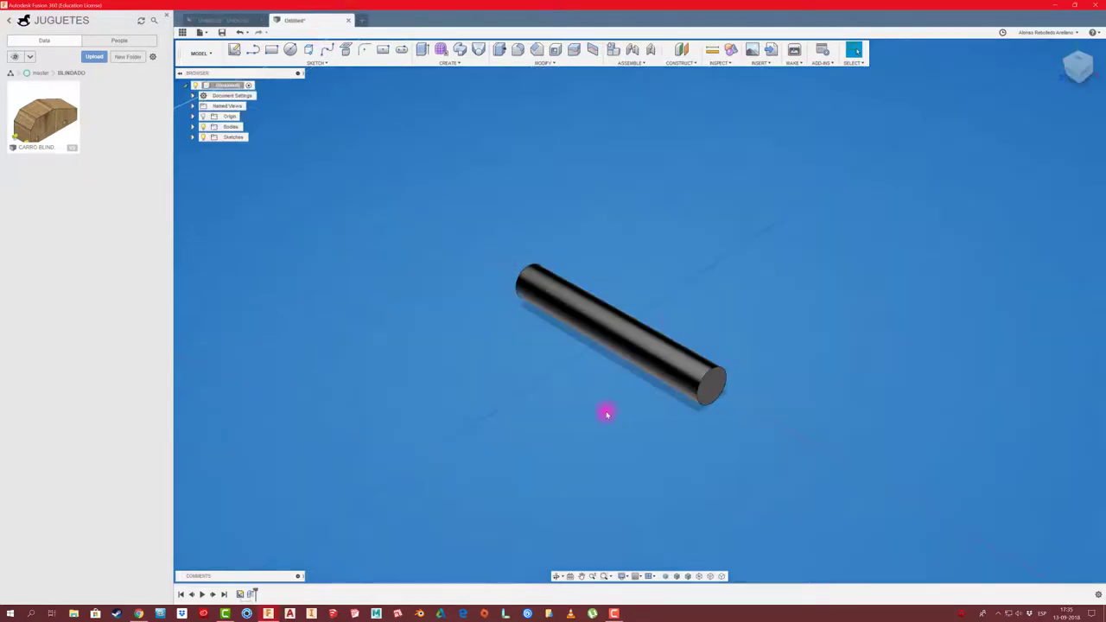
{"action": "mouse_move", "coordinate": [607, 415]}
{"action": "middle_mouse_down", "text": "shift"}
{"action": "mouse_move", "coordinate": [535, 400]}
{"action": "mouse_move", "coordinate": [632, 217]}
{"action": "mouse_move", "coordinate": [400, 173]}
{"action": "middle_mouse_up", "text": "shift"}
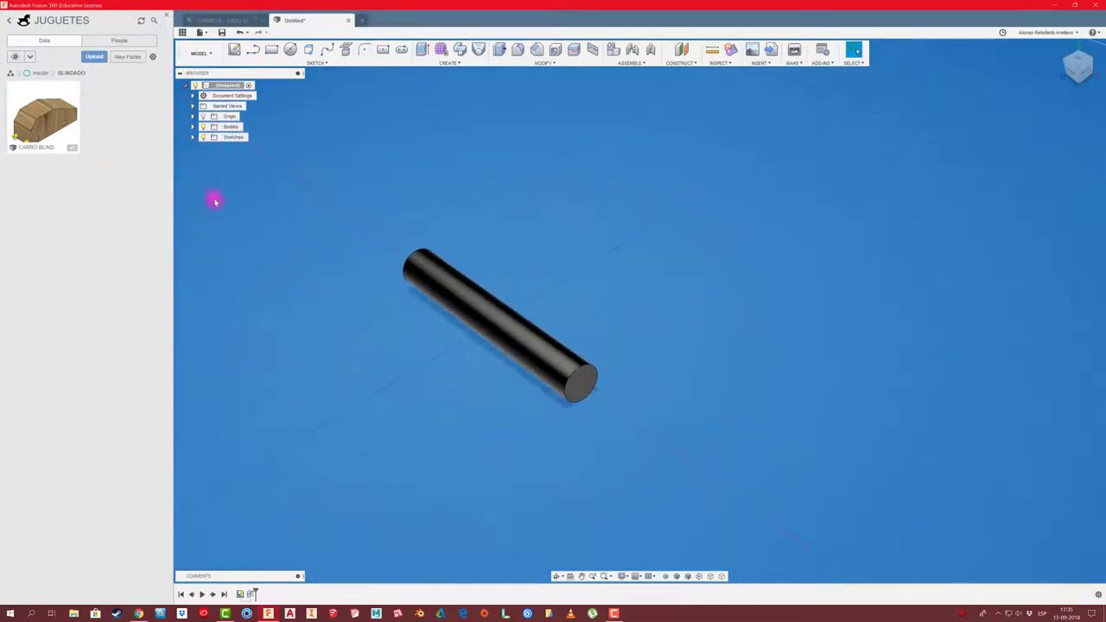
{"action": "right_click", "coordinate": [229, 127]}
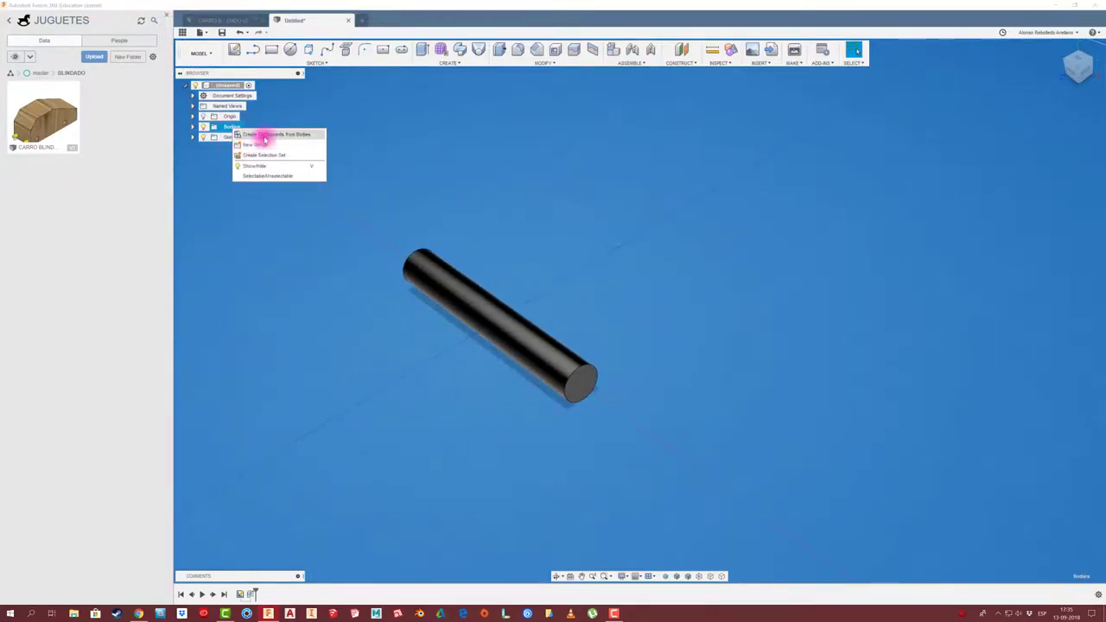
{"action": "left_click", "coordinate": [259, 132]}
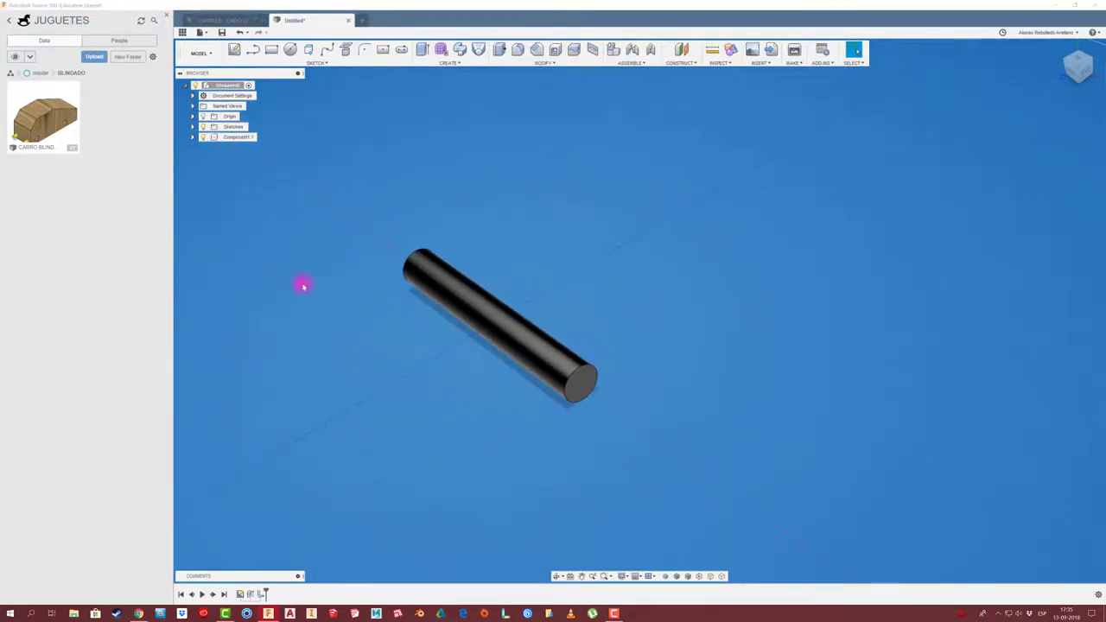
{"action": "double_click", "coordinate": [242, 137]}
{"action": "type", "text": "EJE"}
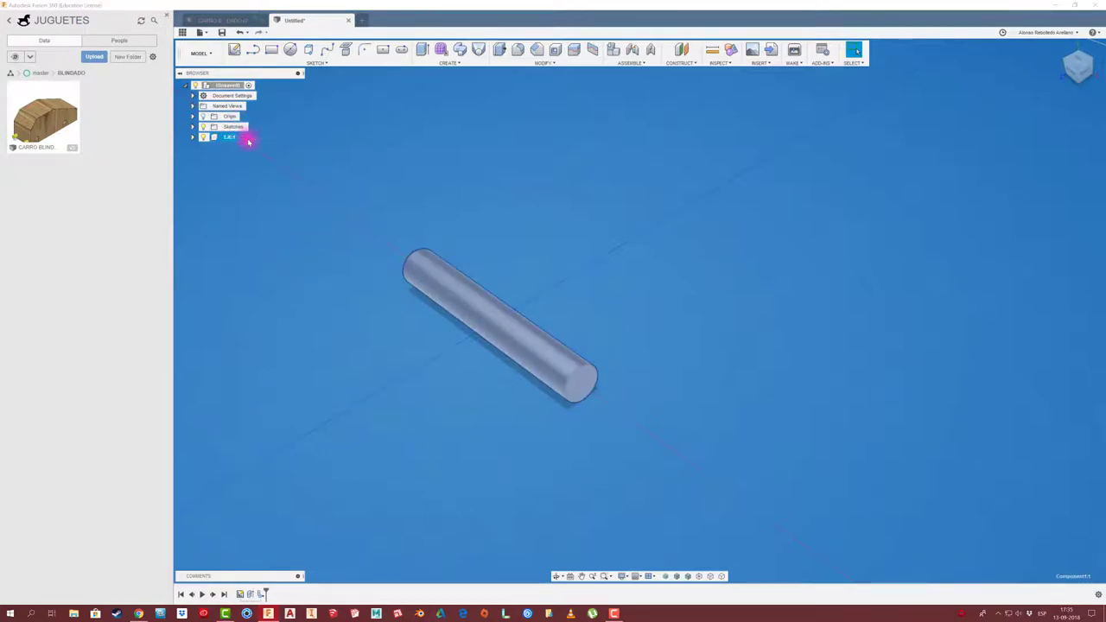
{"action": "left_click", "coordinate": [259, 187]}
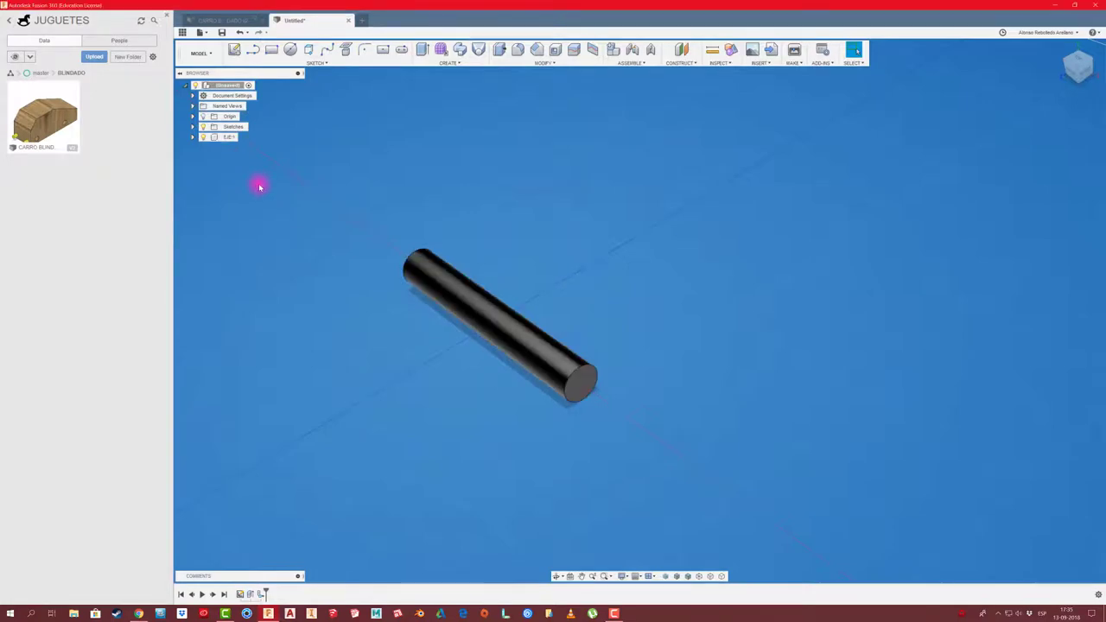
{"action": "right_click", "coordinate": [228, 137]}
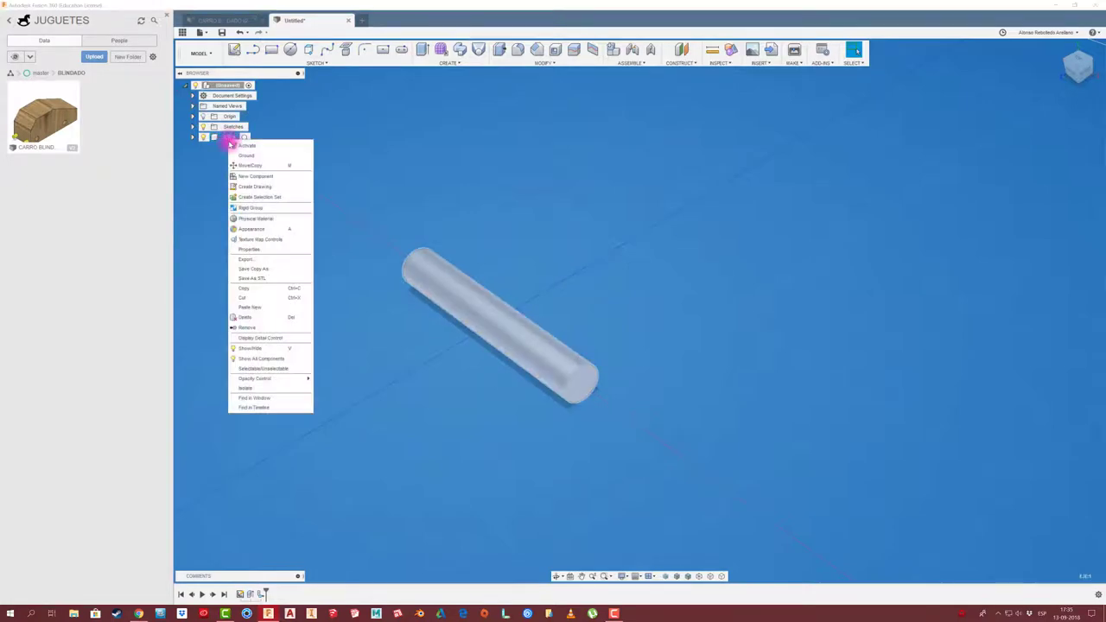
Step: Assign ABS Plastic physical material to the EJE1 axle
{"action": "left_click", "coordinate": [256, 219]}
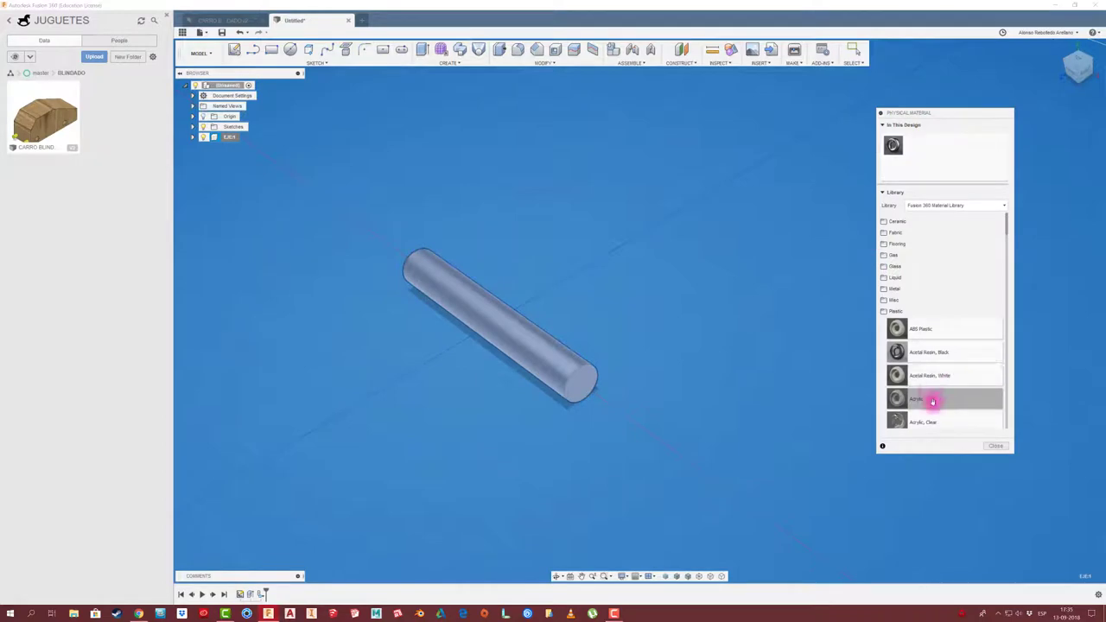
{"action": "left_click_drag", "start_coordinate": [921, 330], "coordinate": [544, 363]}
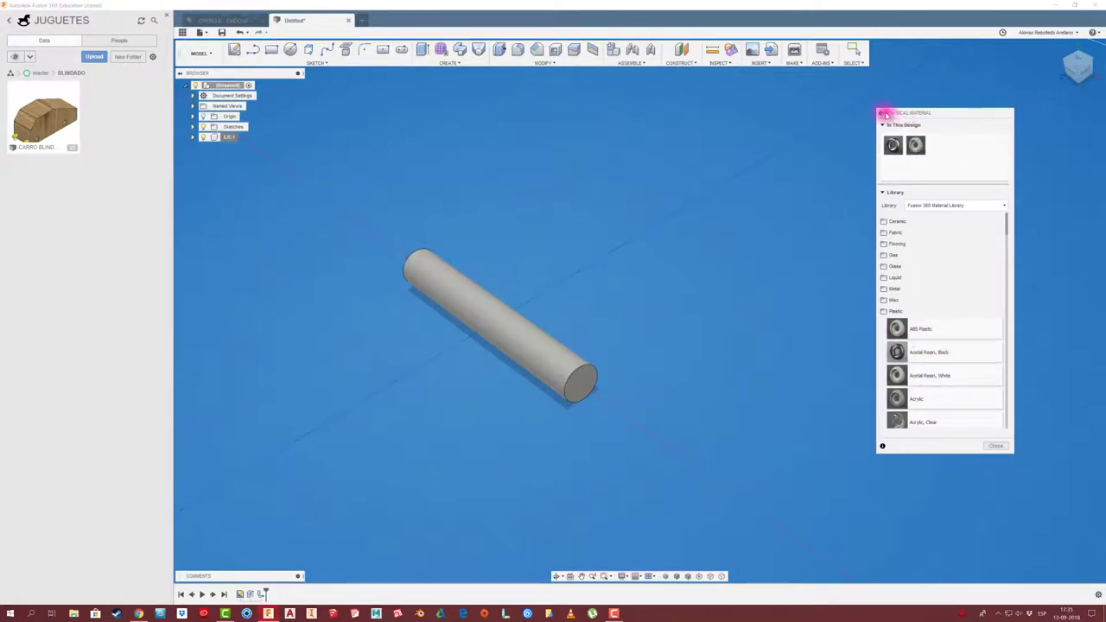
{"action": "left_click", "coordinate": [882, 114]}
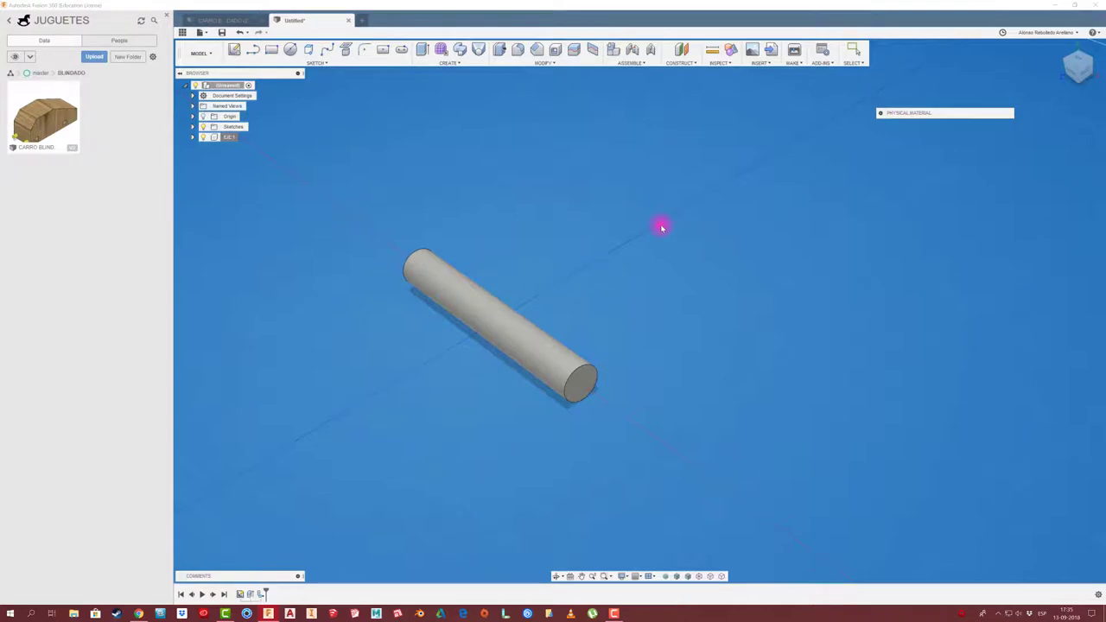
Step: Apply the Plastic - Glossy (Green) appearance to the axle and brighten its green colour
{"action": "key", "text": "a"}
{"action": "left_click", "coordinate": [647, 136]}
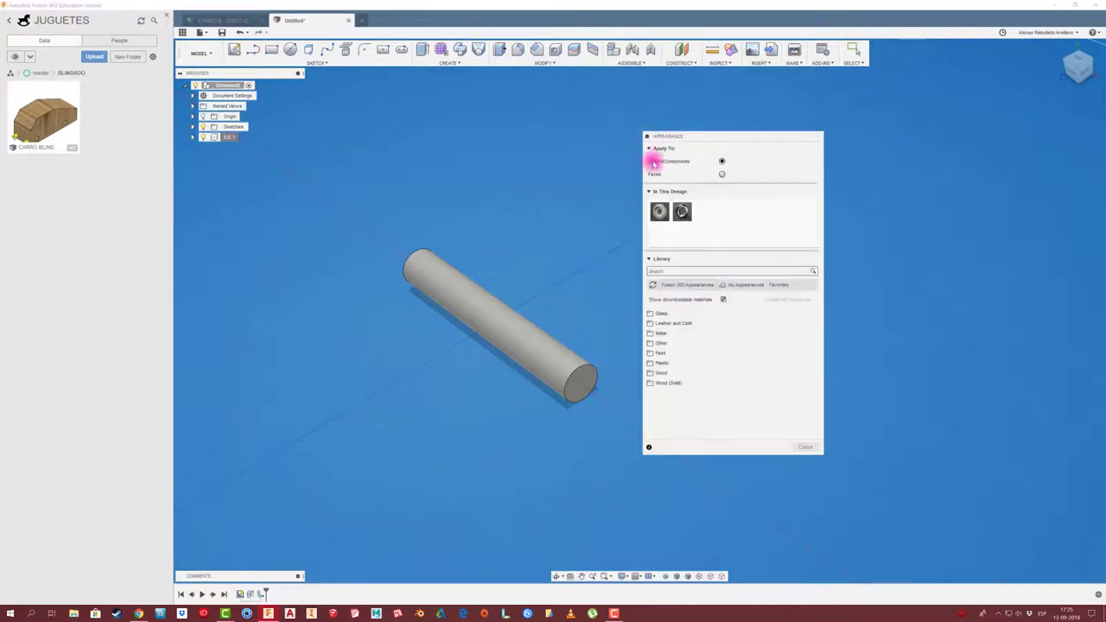
{"action": "left_click", "coordinate": [664, 362]}
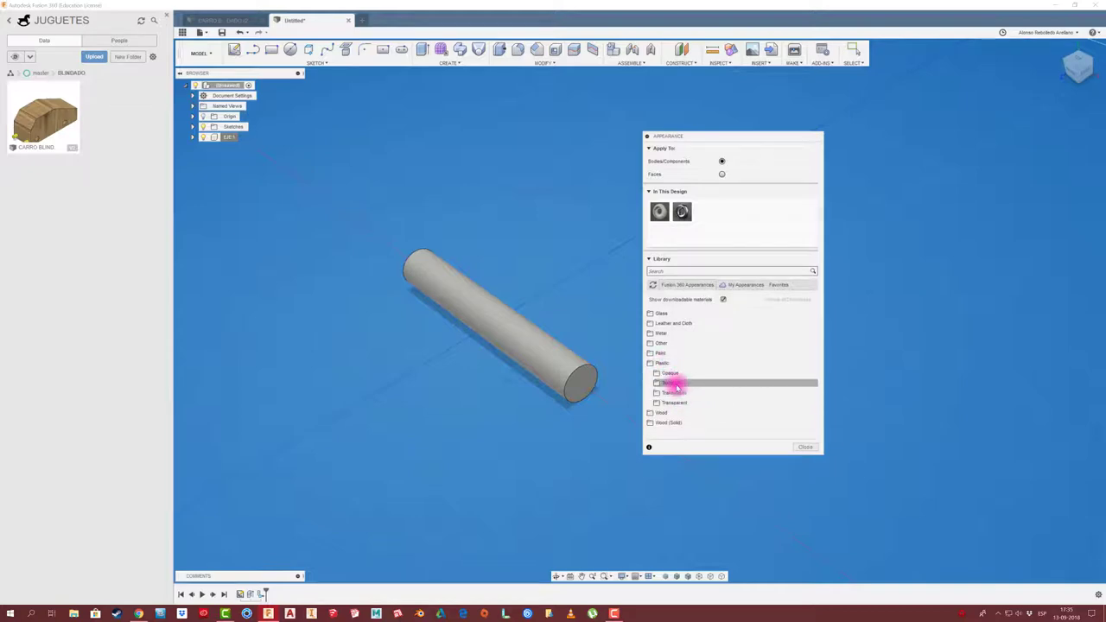
{"action": "left_click", "coordinate": [670, 373]}
{"action": "scroll", "coordinate": [692, 387], "scroll_direction": "down", "scroll_amount": 2}
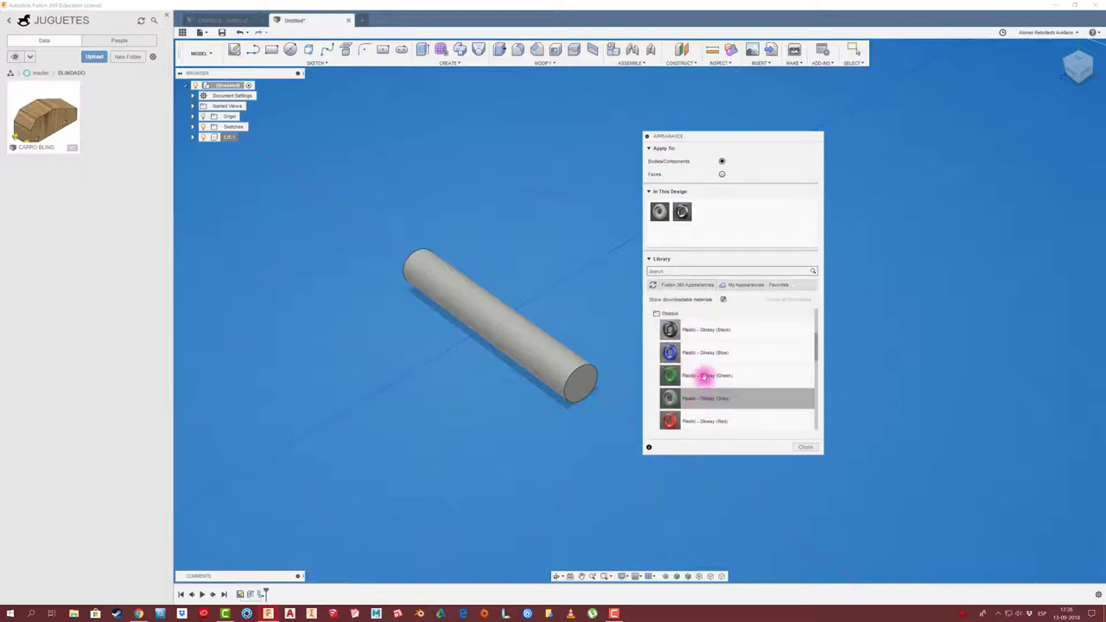
{"action": "left_click_drag", "start_coordinate": [669, 375], "coordinate": [578, 378]}
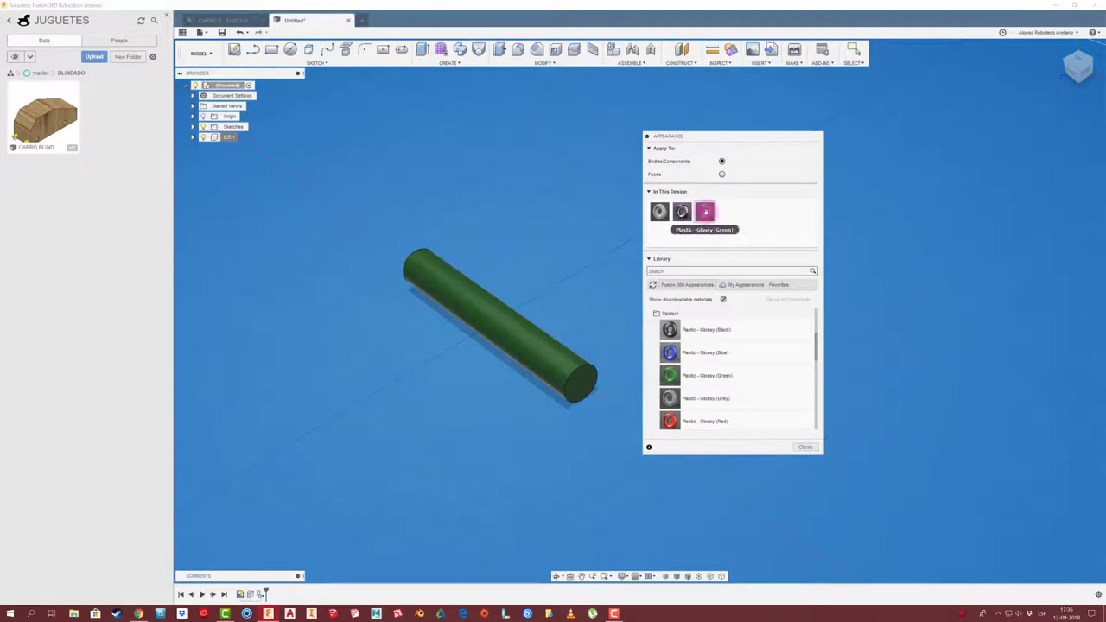
{"action": "double_click", "coordinate": [704, 212]}
{"action": "left_click", "coordinate": [582, 194]}
{"action": "left_click_drag", "start_coordinate": [582, 194], "coordinate": [547, 183]}
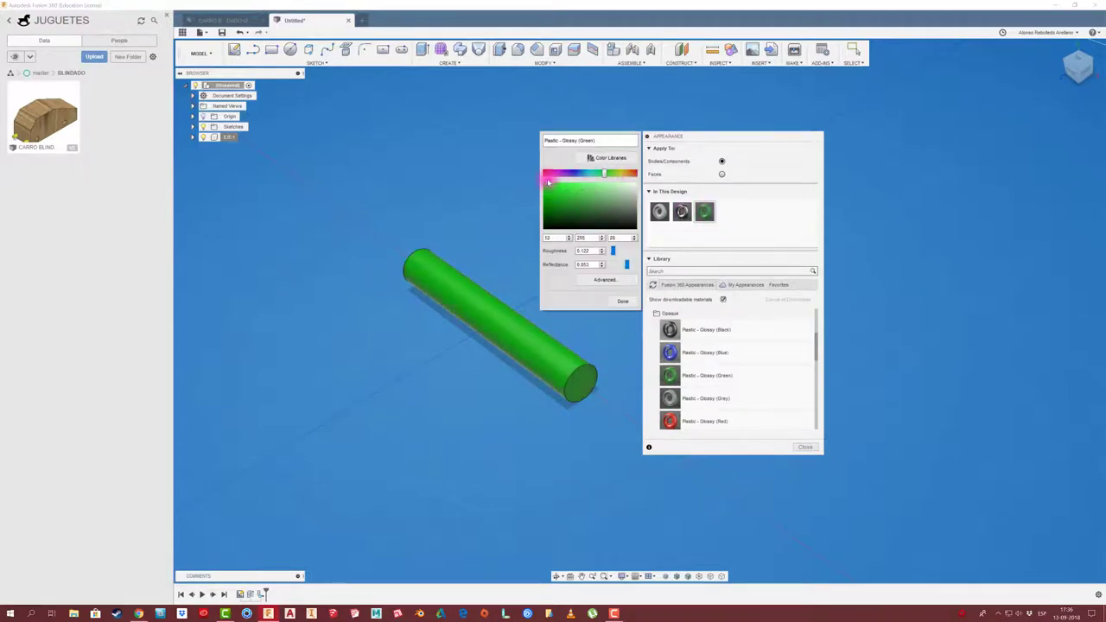
{"action": "left_click", "coordinate": [621, 298]}
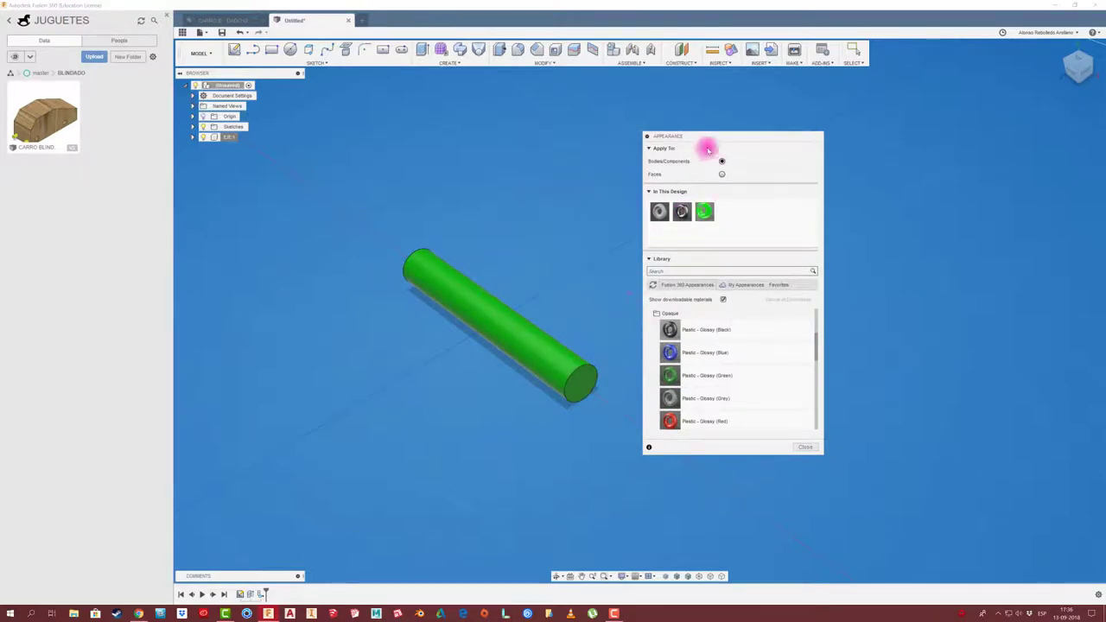
{"action": "left_click", "coordinate": [646, 136]}
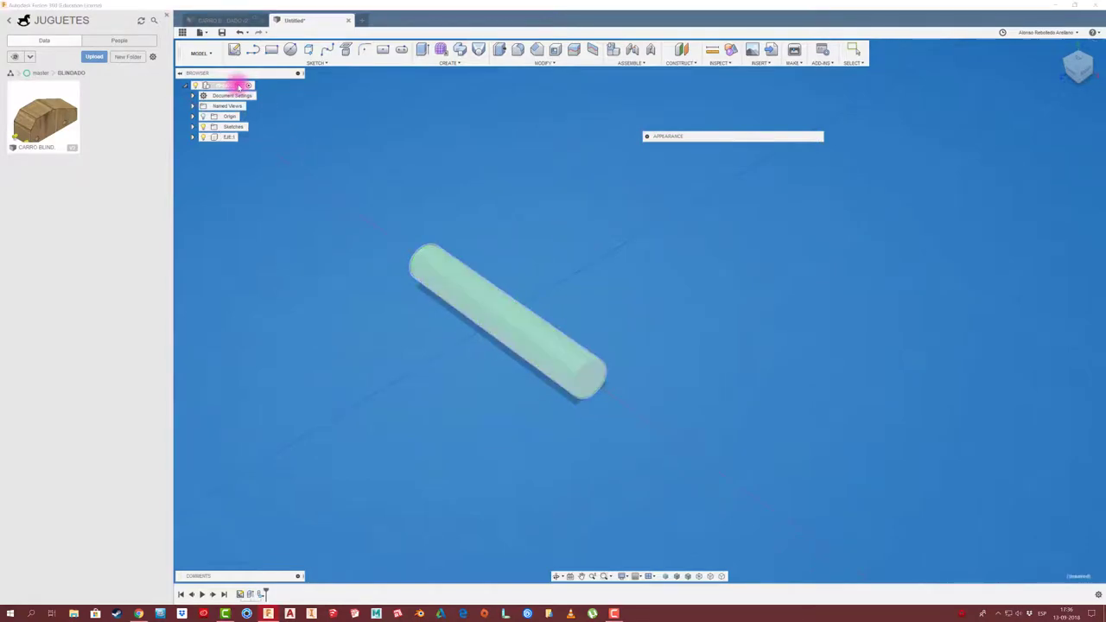
Step: Save the design as EJE RUEDAS in JUGUETES > master > BLINDADO, then return from the car tab
{"action": "left_click", "coordinate": [222, 32]}
{"action": "type", "text": "EJE RUEDAS"}
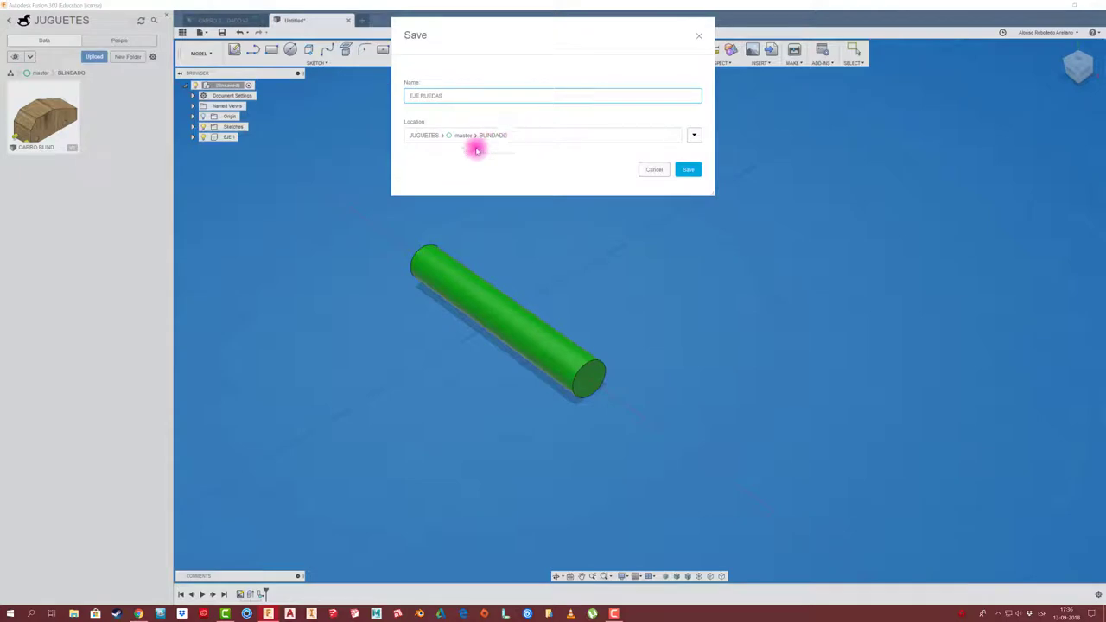
{"action": "left_click", "coordinate": [689, 170]}
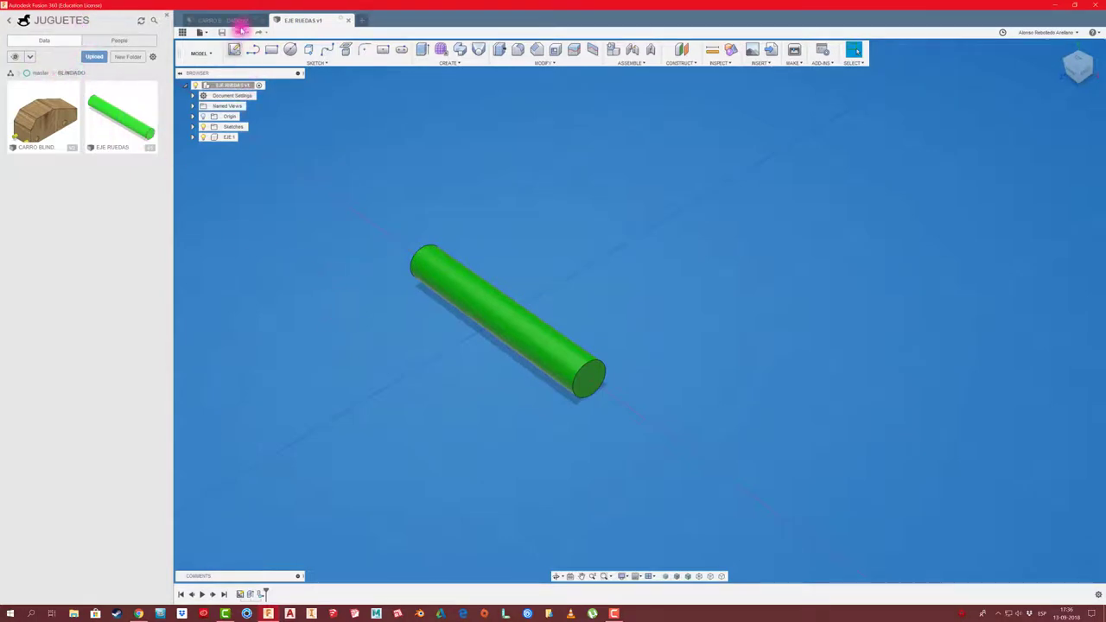
{"action": "left_click", "coordinate": [235, 19]}
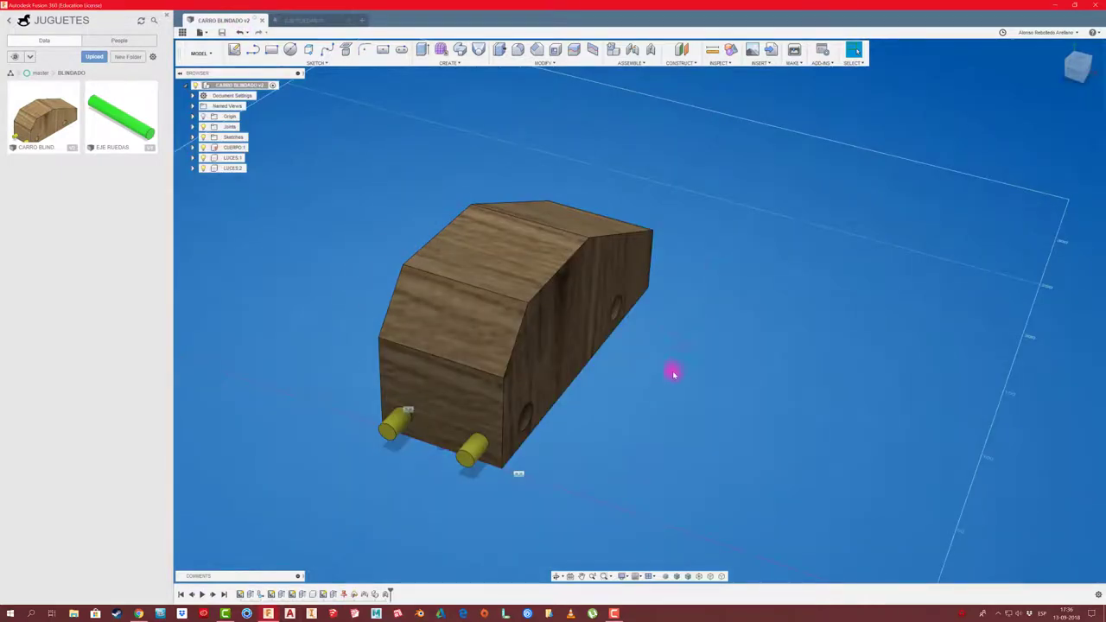
{"action": "left_click", "coordinate": [313, 20]}
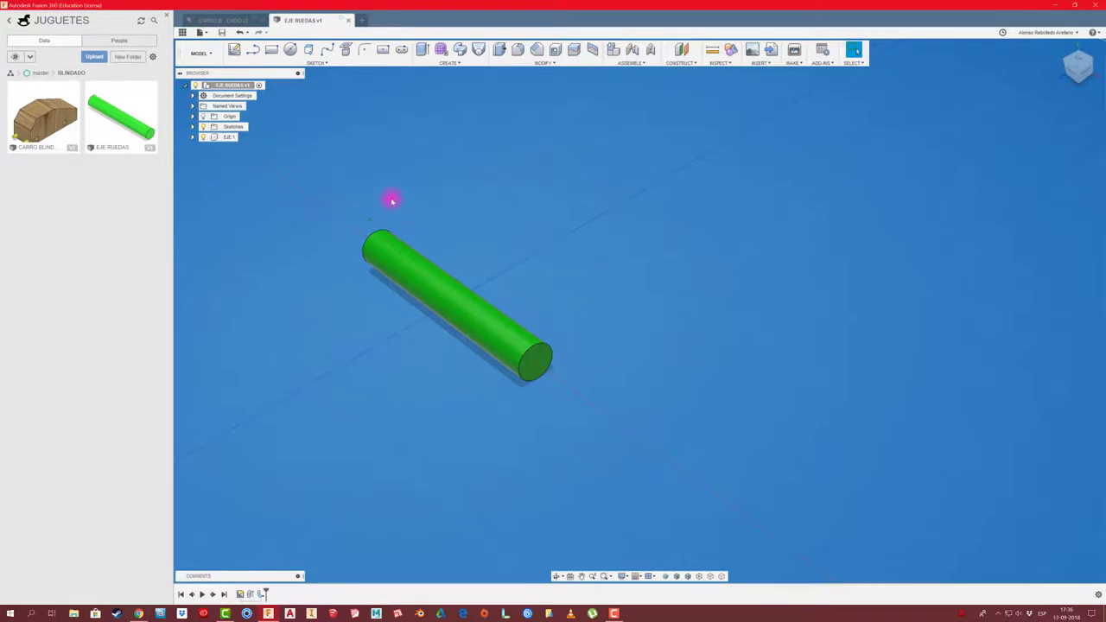
Step: Create a new empty component and sketch a 10 mm circle centred on the axle's end face
{"action": "right_click", "coordinate": [241, 86]}
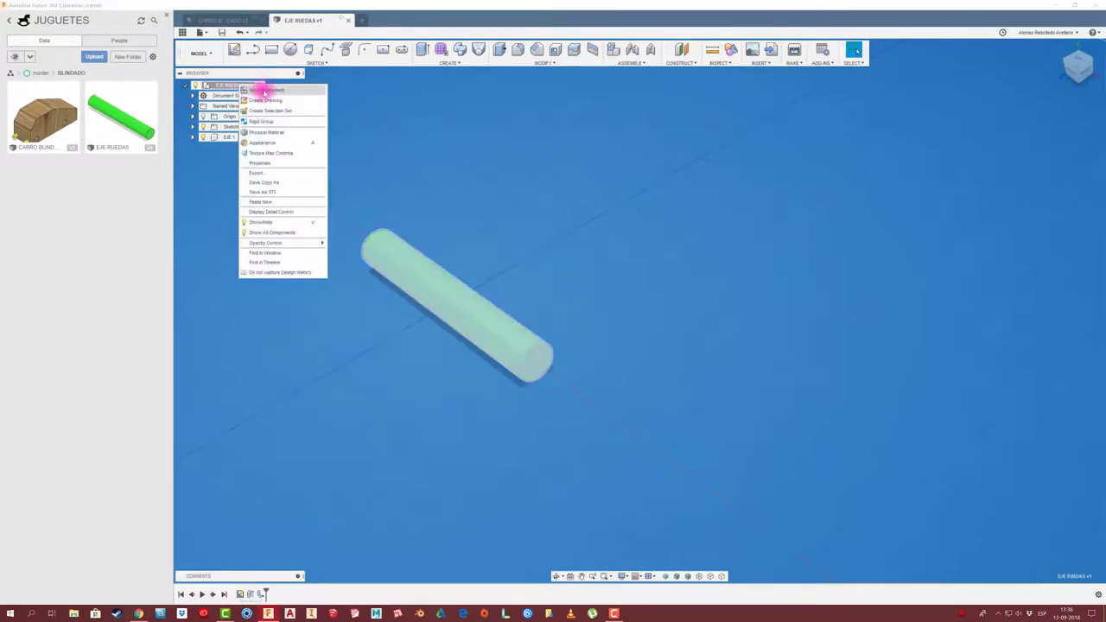
{"action": "left_click", "coordinate": [264, 90]}
{"action": "left_click", "coordinate": [290, 49]}
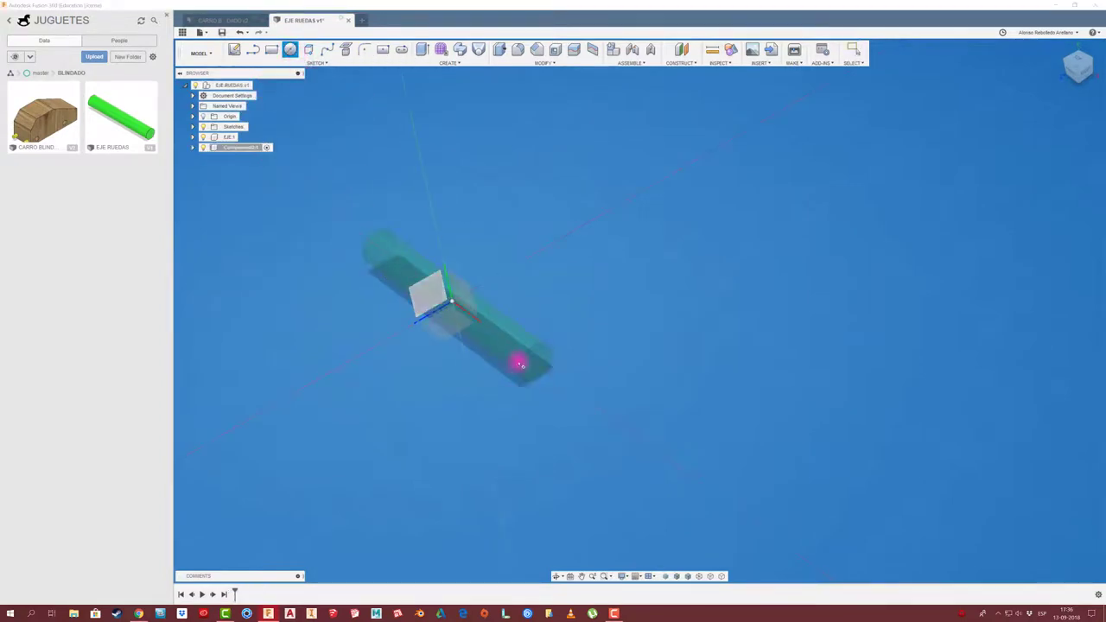
{"action": "left_click", "coordinate": [547, 370]}
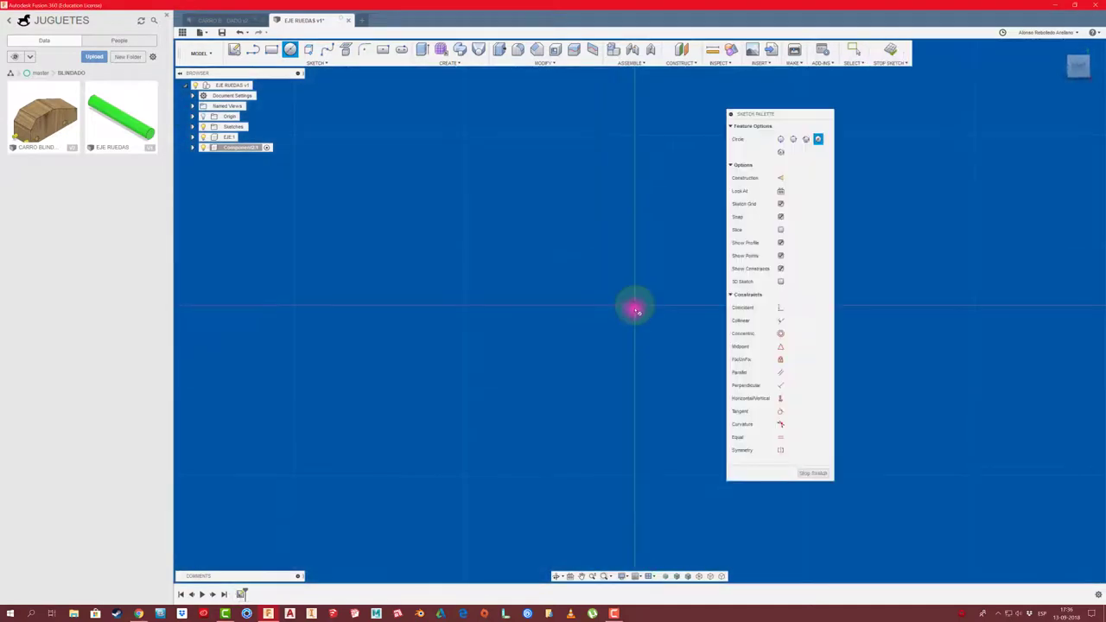
{"action": "left_click", "coordinate": [635, 304]}
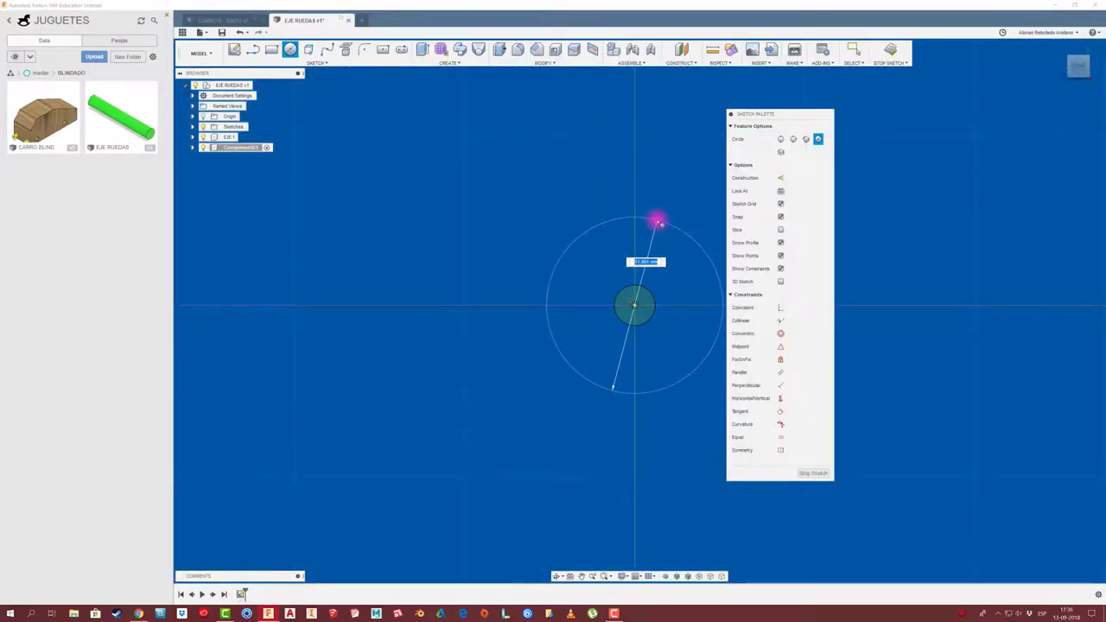
{"action": "type", "text": "10"}
{"action": "key", "text": "Tab"}
{"action": "key", "text": "Return"}
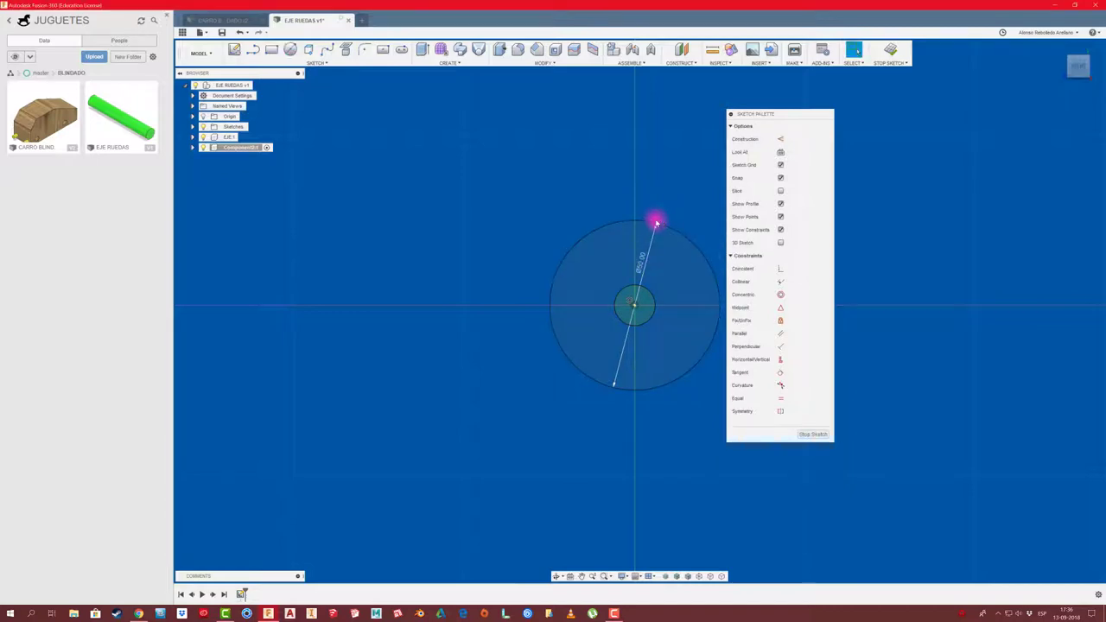
Step: Extrude the ring around the axle into a 15 mm wheel disc and name its component RUEDA
{"action": "key", "text": "e"}
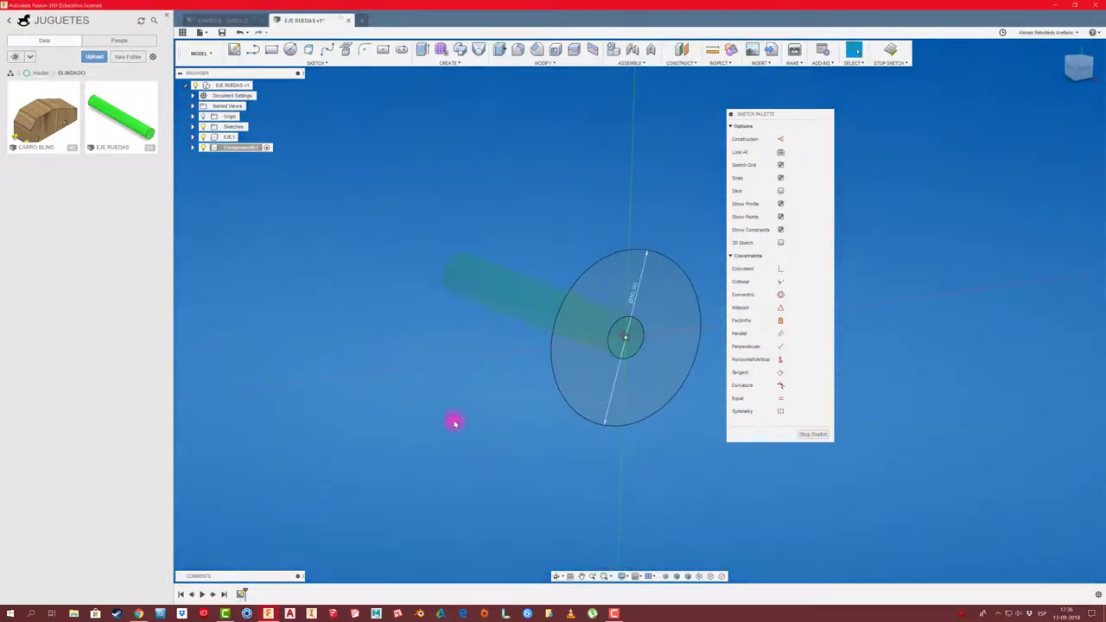
{"action": "key", "text": "e"}
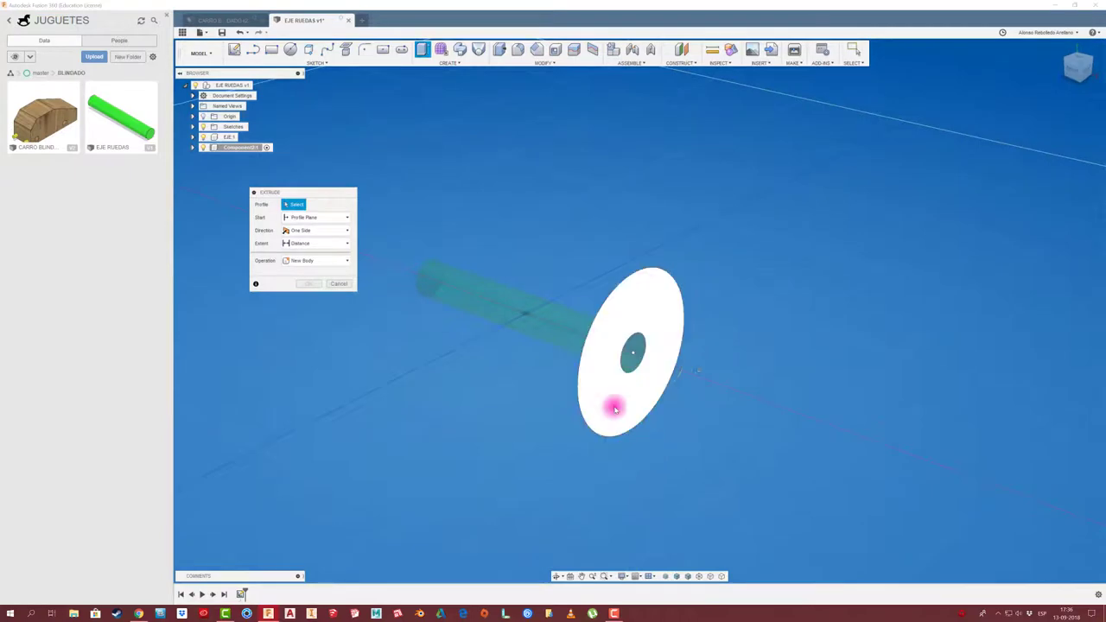
{"action": "left_click", "coordinate": [614, 408]}
{"action": "left_click_drag", "start_coordinate": [665, 340], "coordinate": [616, 333]}
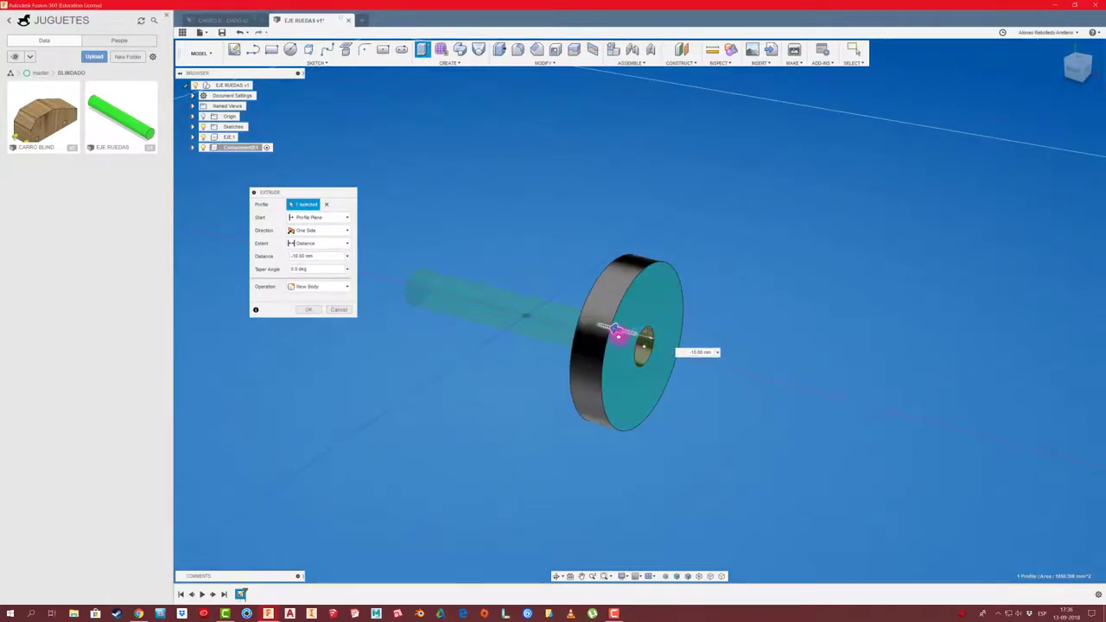
{"action": "middle_click_drag", "start_coordinate": [617, 333], "coordinate": [558, 373], "text": "shift"}
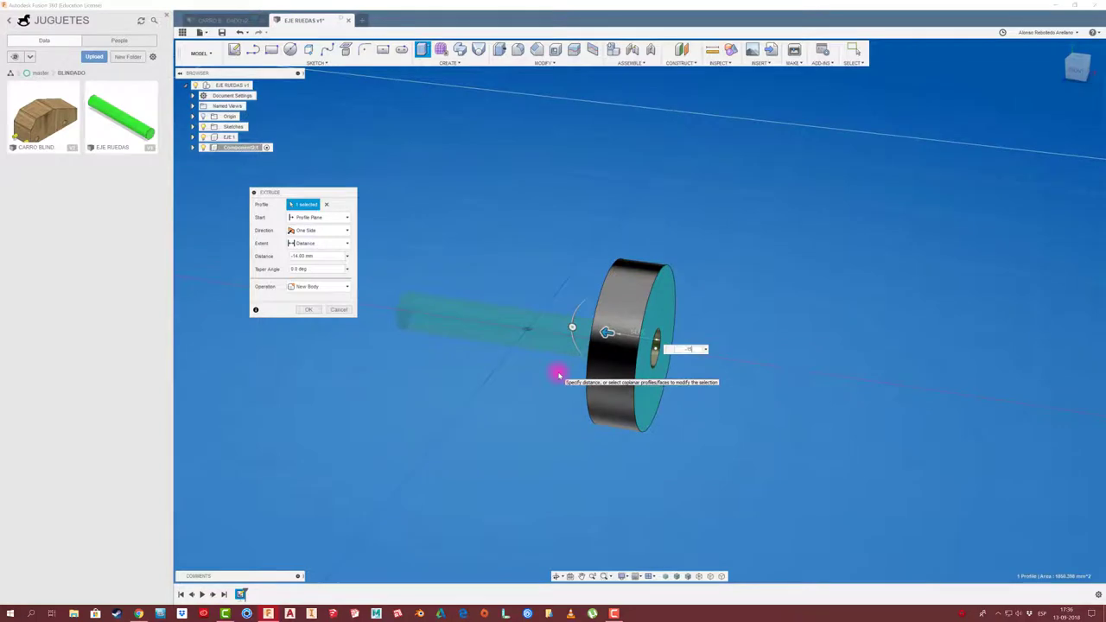
{"action": "type", "text": "5"}
{"action": "middle_click_drag", "start_coordinate": [559, 374], "coordinate": [392, 316], "text": "shift"}
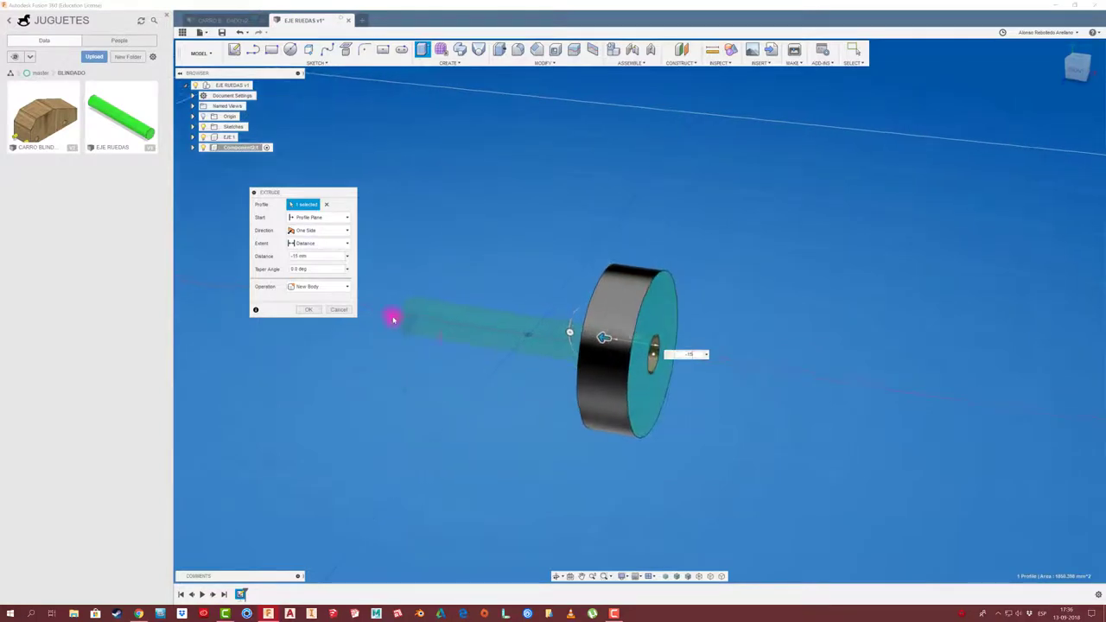
{"action": "left_click", "coordinate": [308, 310]}
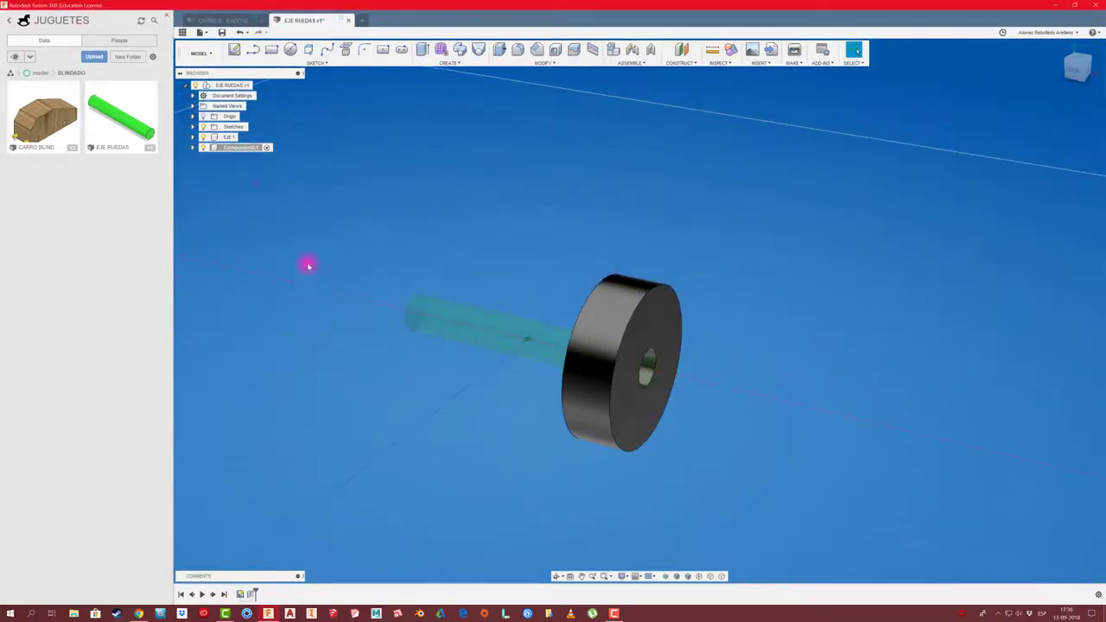
{"action": "double_click", "coordinate": [255, 149]}
{"action": "type", "text": "RUEDA"}
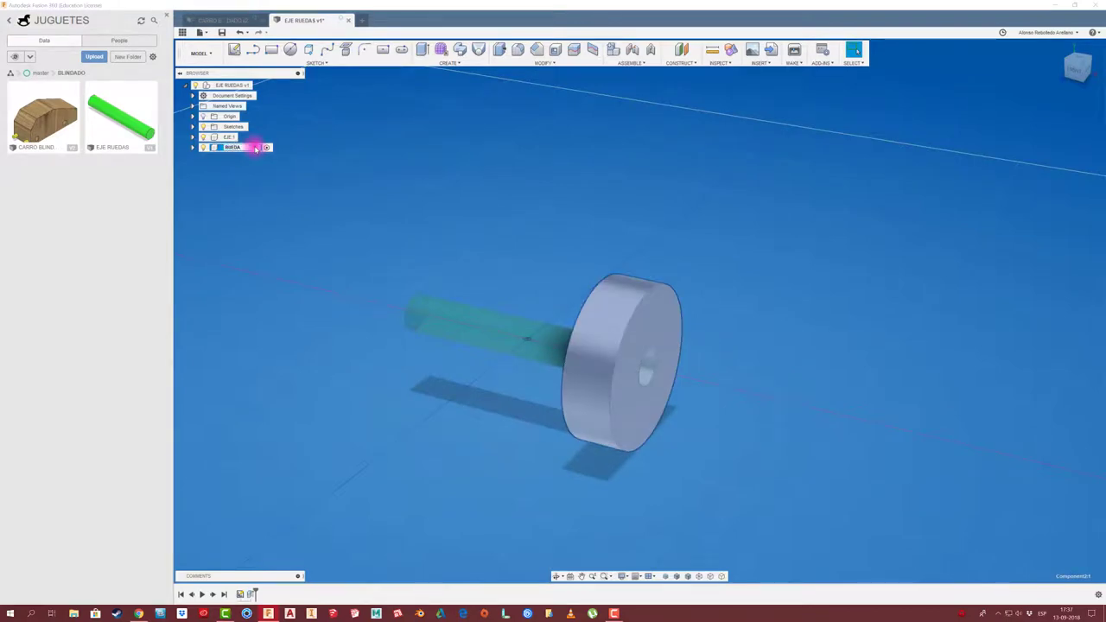
{"action": "key", "text": "Return"}
Step: Chamfer the wheel's outer rim edge by 4 mm
{"action": "left_click", "coordinate": [518, 50]}
{"action": "left_click", "coordinate": [536, 50]}
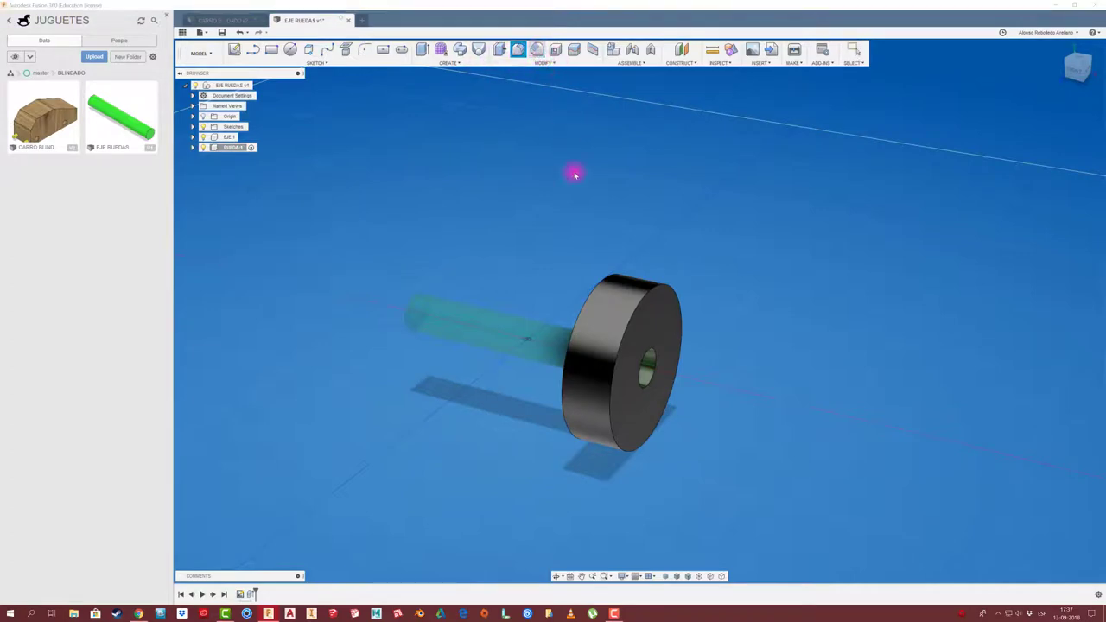
{"action": "left_click", "coordinate": [602, 279]}
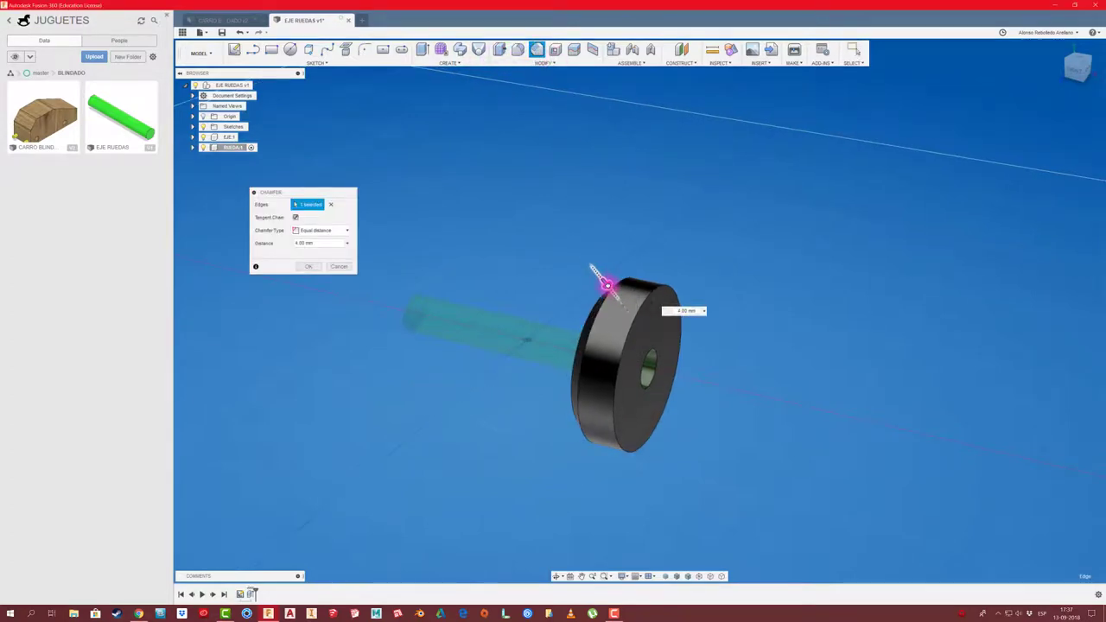
{"action": "left_click_drag", "start_coordinate": [602, 279], "coordinate": [513, 288]}
{"action": "left_click", "coordinate": [309, 266]}
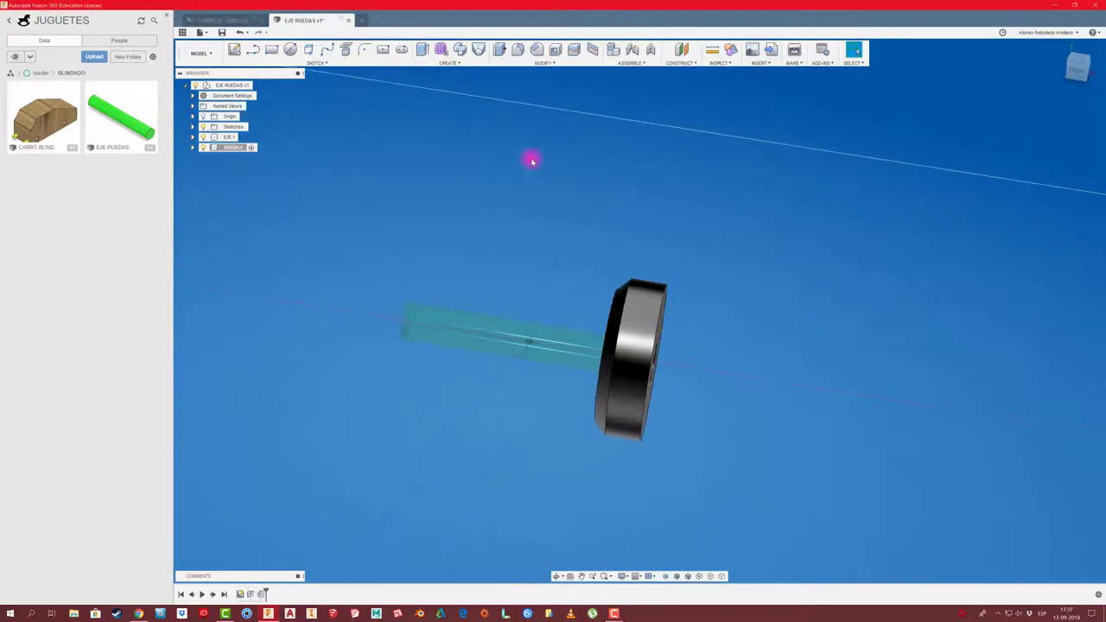
Step: Round the wheel's opposite rim edge with a 3 mm fillet
{"action": "middle_click_drag", "start_coordinate": [531, 159], "coordinate": [523, 87], "text": "shift"}
{"action": "left_click", "coordinate": [517, 49]}
{"action": "left_click", "coordinate": [631, 302]}
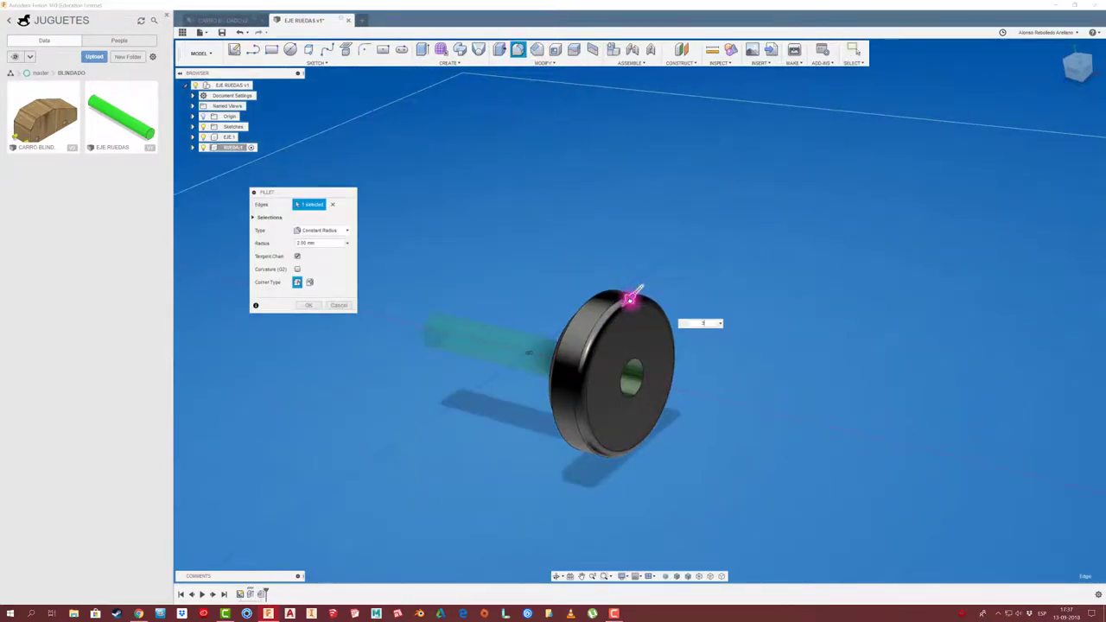
{"action": "key", "text": "Return"}
{"action": "key", "text": "Return"}
{"action": "middle_click_drag", "start_coordinate": [631, 299], "coordinate": [630, 300], "text": "shift"}
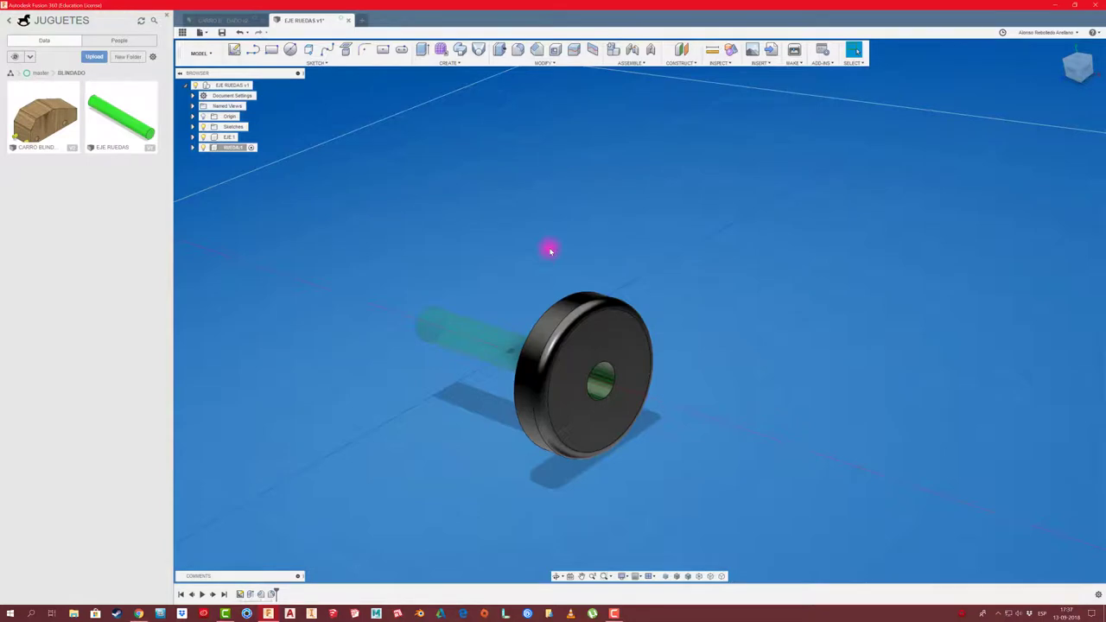
Step: Assign the Walnut physical material from the library to the RUEDA:1 wheel
{"action": "left_click", "coordinate": [231, 147]}
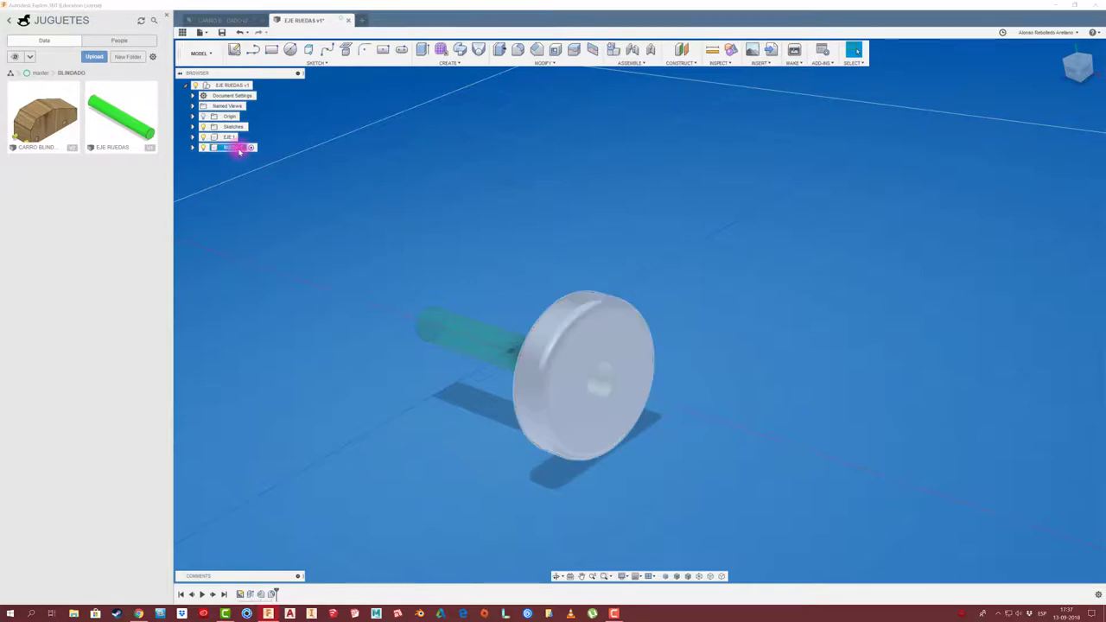
{"action": "right_click", "coordinate": [239, 149]}
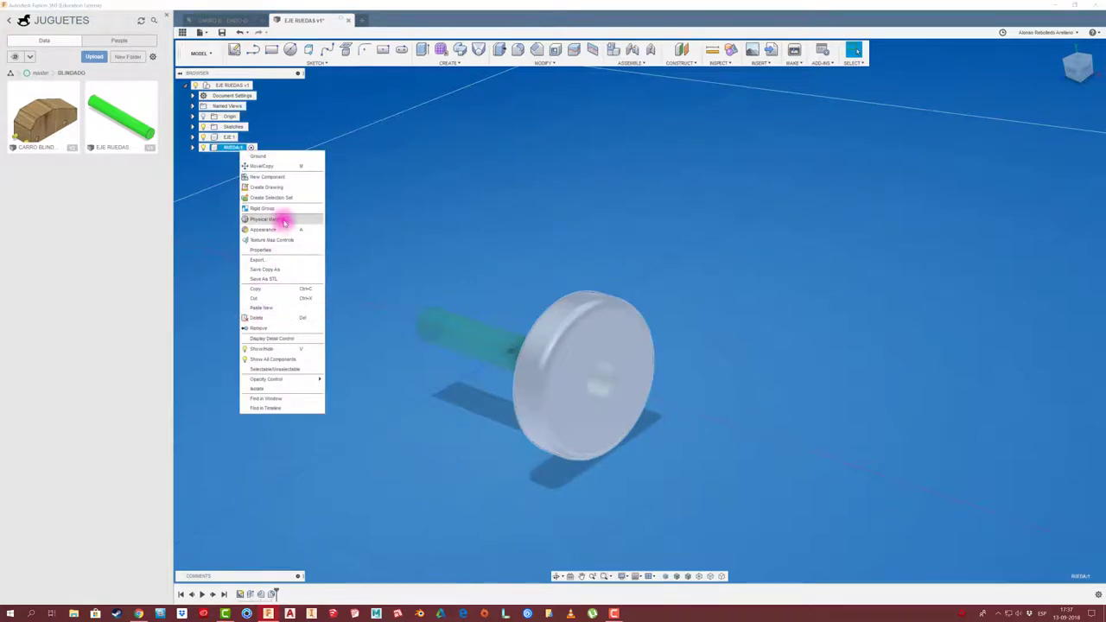
{"action": "left_click", "coordinate": [283, 222]}
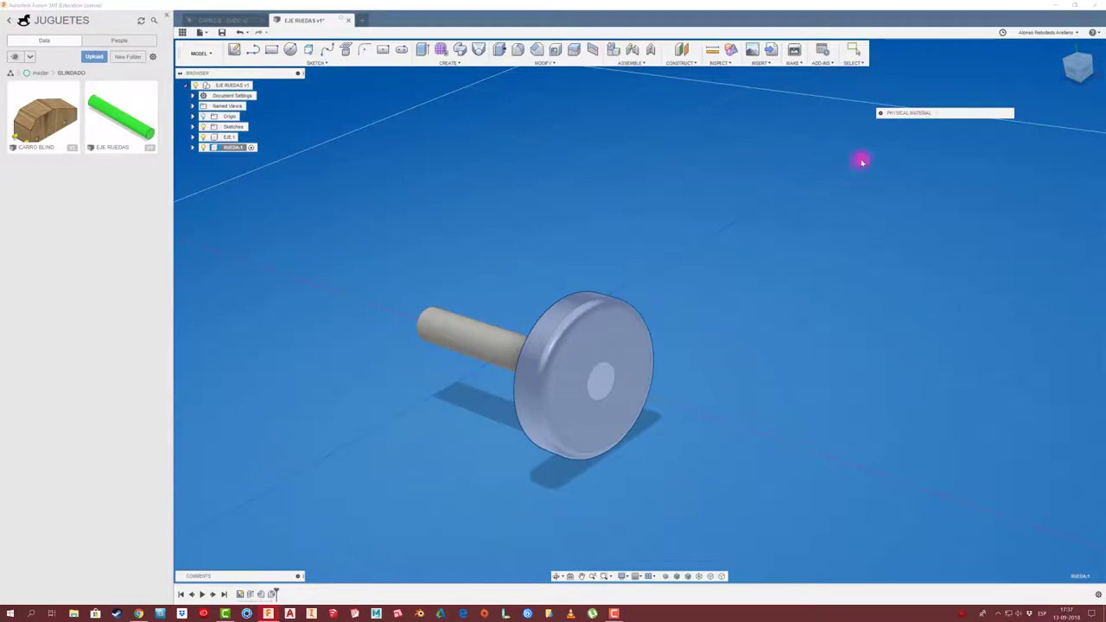
{"action": "left_click", "coordinate": [880, 112]}
{"action": "left_click_drag", "start_coordinate": [913, 111], "coordinate": [784, 111]}
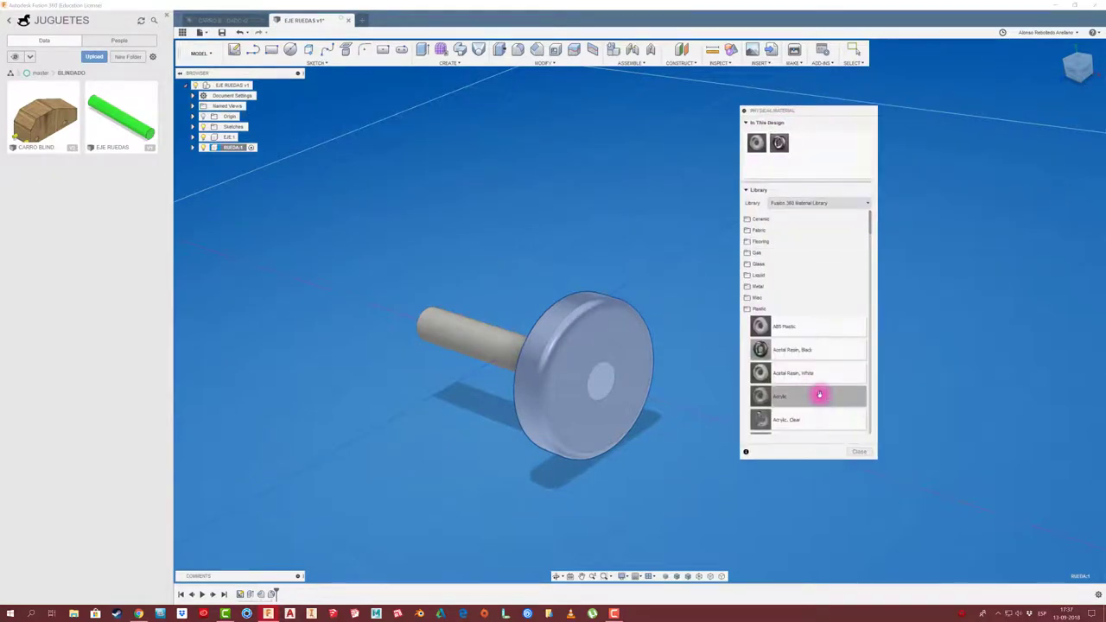
{"action": "scroll", "coordinate": [819, 394], "scroll_direction": "down", "scroll_amount": 3}
{"action": "scroll", "coordinate": [820, 392], "scroll_direction": "down", "scroll_amount": 3}
{"action": "scroll", "coordinate": [839, 343], "scroll_direction": "down", "scroll_amount": 3}
{"action": "scroll", "coordinate": [865, 274], "scroll_direction": "down", "scroll_amount": 2}
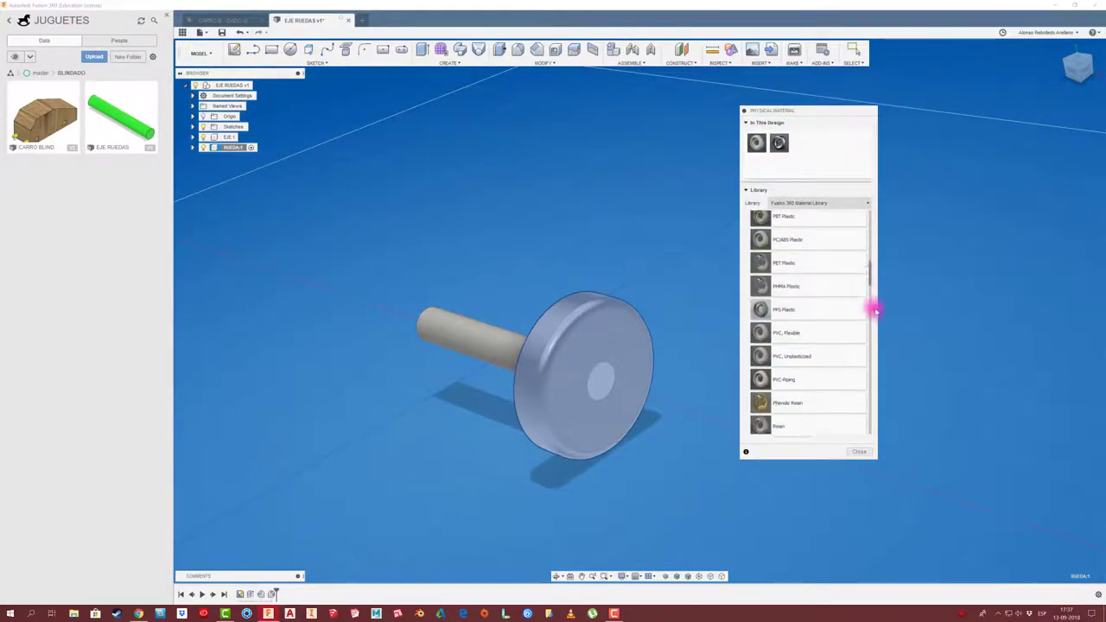
{"action": "scroll", "coordinate": [874, 310], "scroll_direction": "down", "scroll_amount": 10}
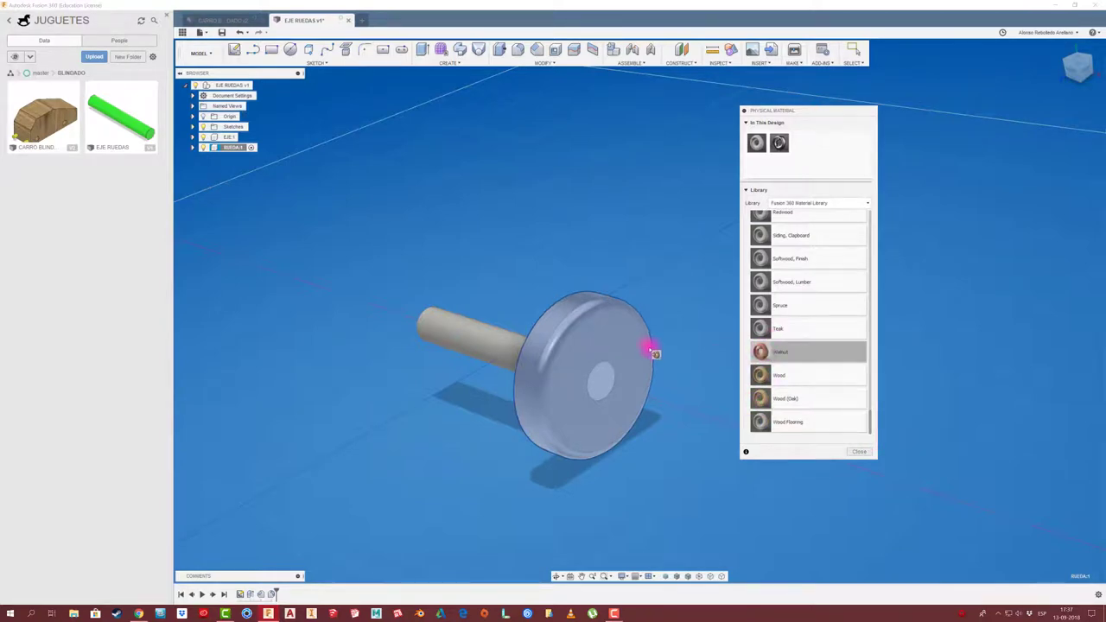
{"action": "left_click_drag", "start_coordinate": [652, 352], "coordinate": [680, 360]}
{"action": "left_click_drag", "start_coordinate": [759, 290], "coordinate": [659, 346]}
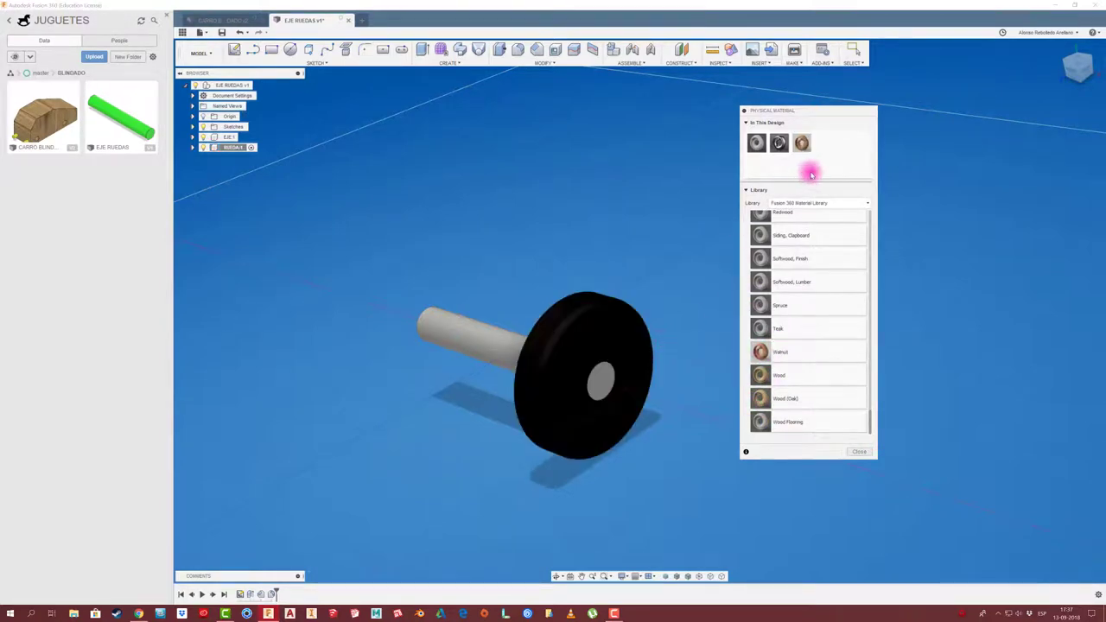
{"action": "left_click", "coordinate": [744, 111]}
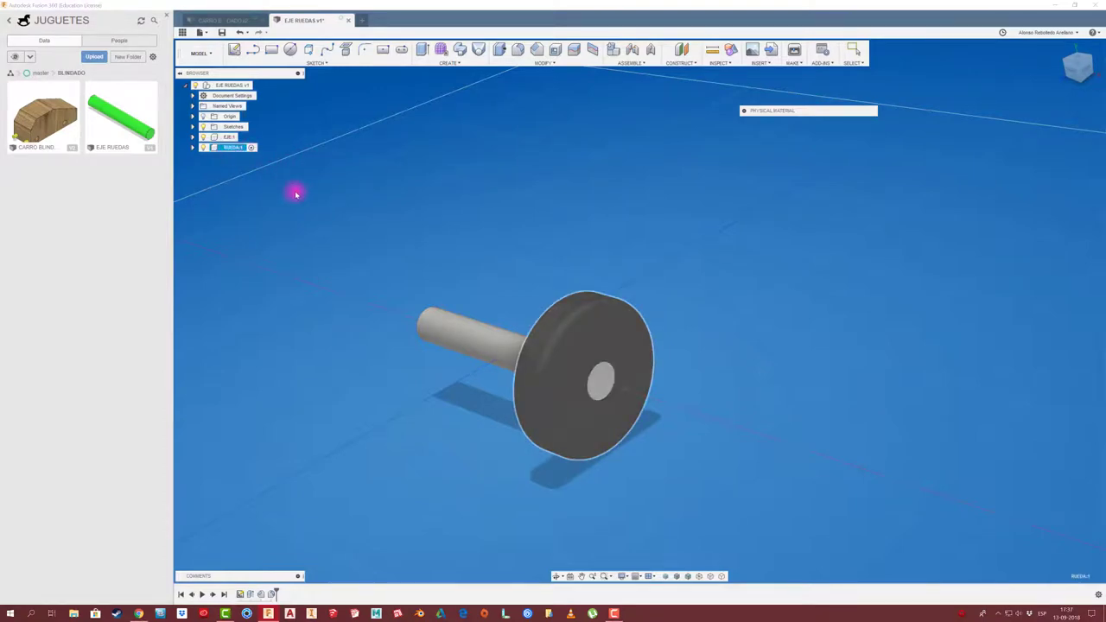
Step: Apply 3D Oak - Stained light semigloss to the wheel and reactivate the top-level component
{"action": "right_click", "coordinate": [233, 148]}
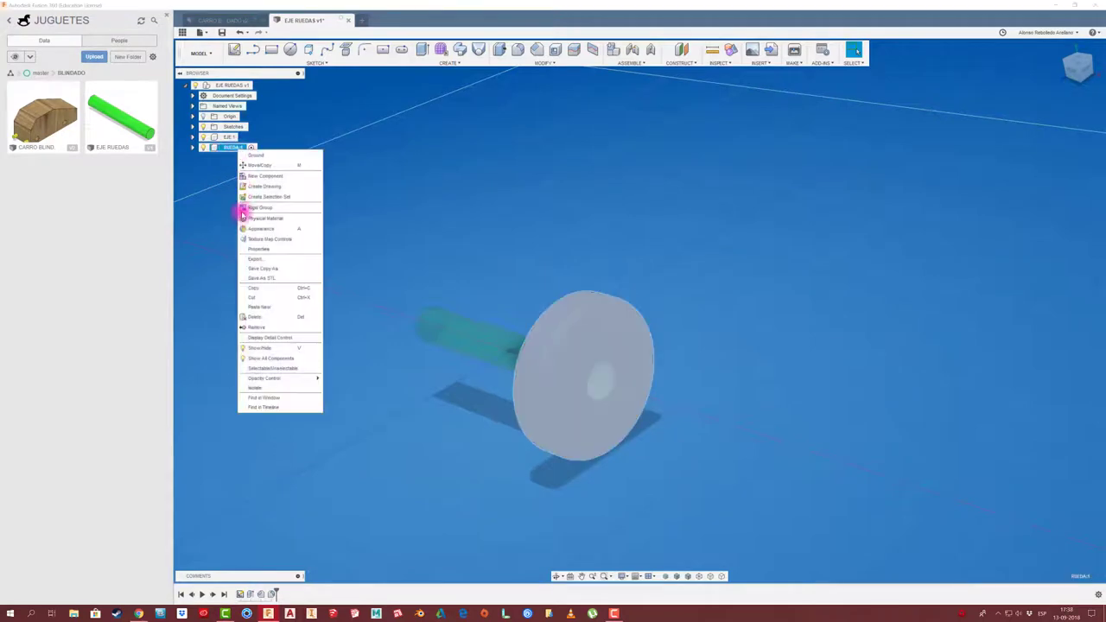
{"action": "left_click", "coordinate": [261, 227]}
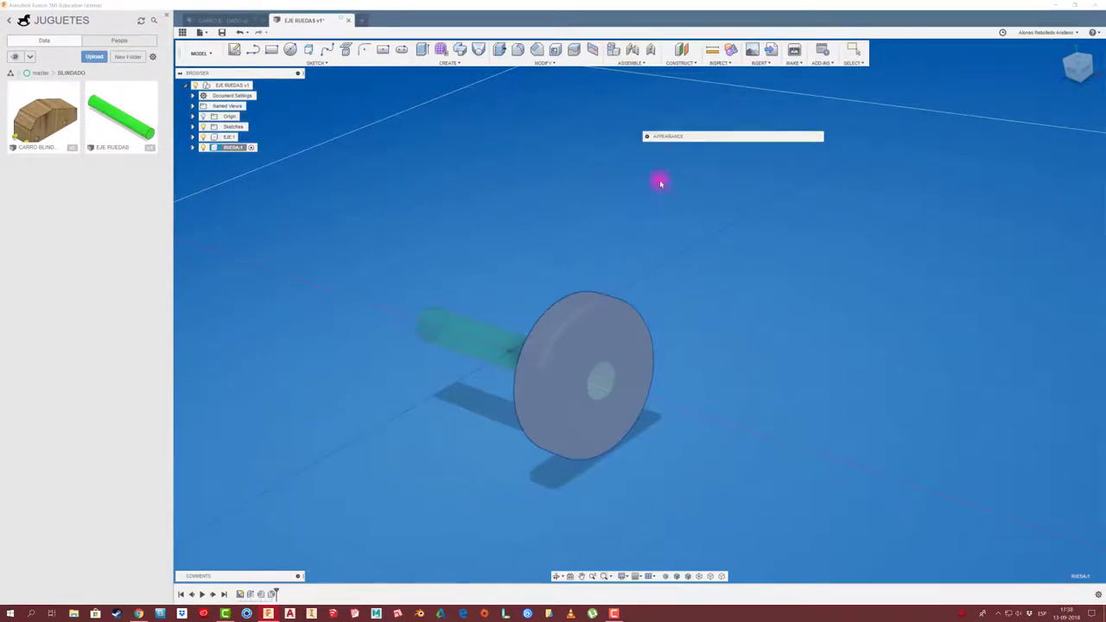
{"action": "left_click_drag", "start_coordinate": [646, 138], "coordinate": [761, 131]}
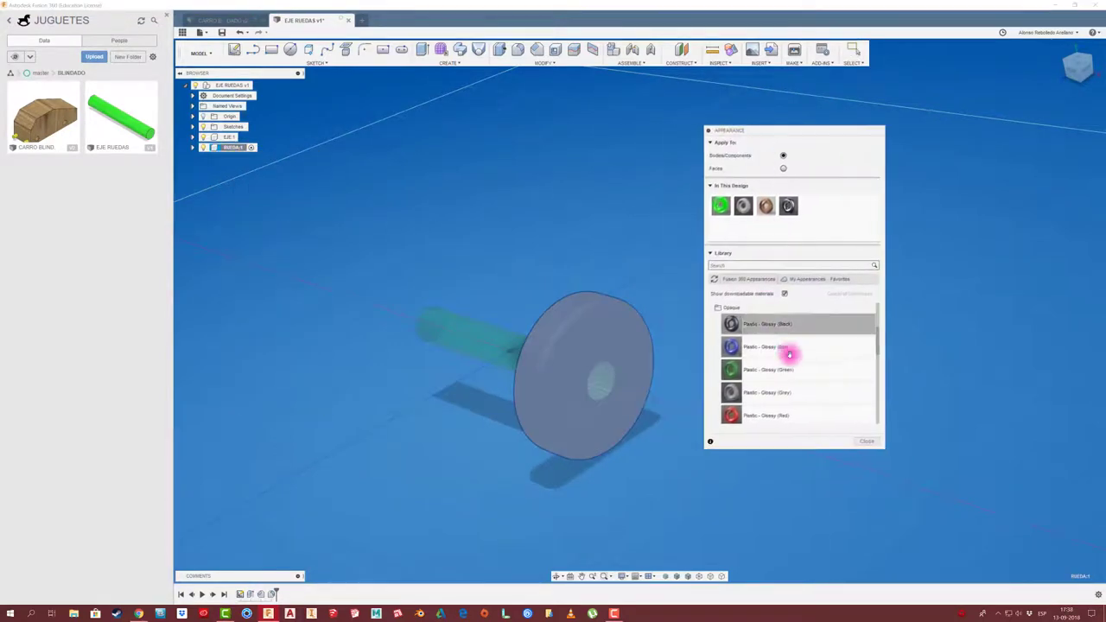
{"action": "scroll", "coordinate": [797, 376], "scroll_direction": "down", "scroll_amount": 2}
{"action": "left_click", "coordinate": [726, 403]}
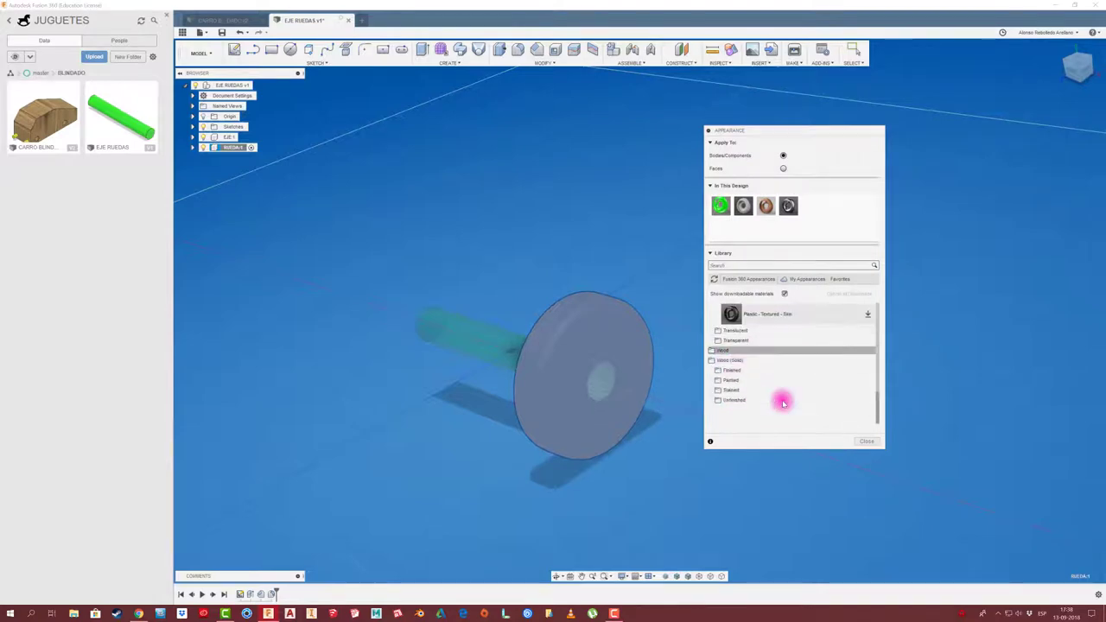
{"action": "left_click", "coordinate": [730, 390]}
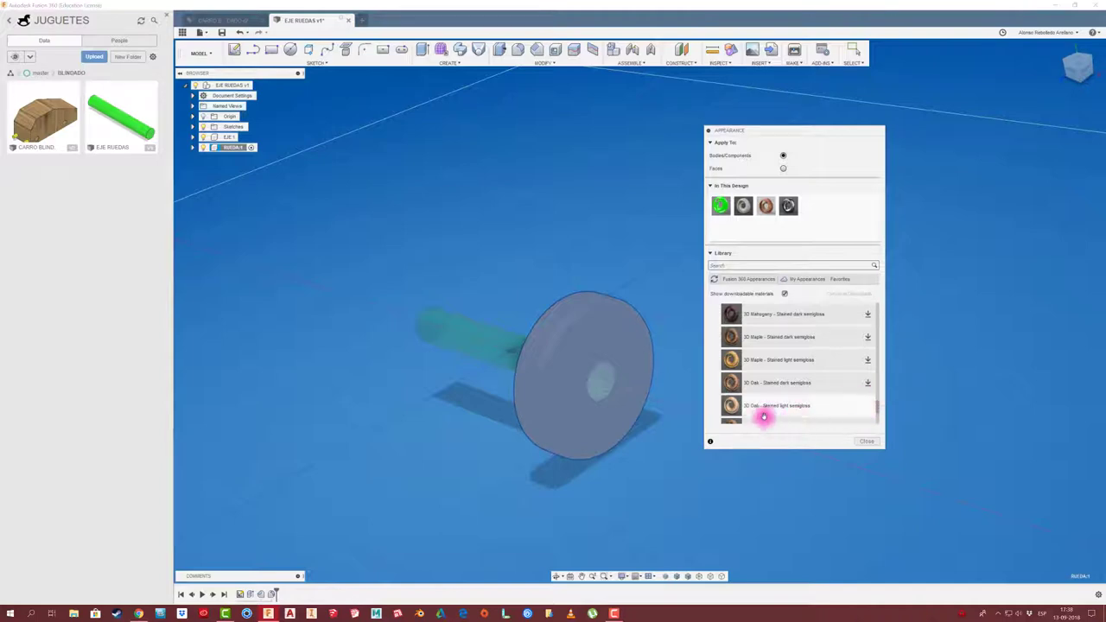
{"action": "left_click_drag", "start_coordinate": [715, 402], "coordinate": [653, 377]}
{"action": "left_click_drag", "start_coordinate": [718, 404], "coordinate": [742, 409]}
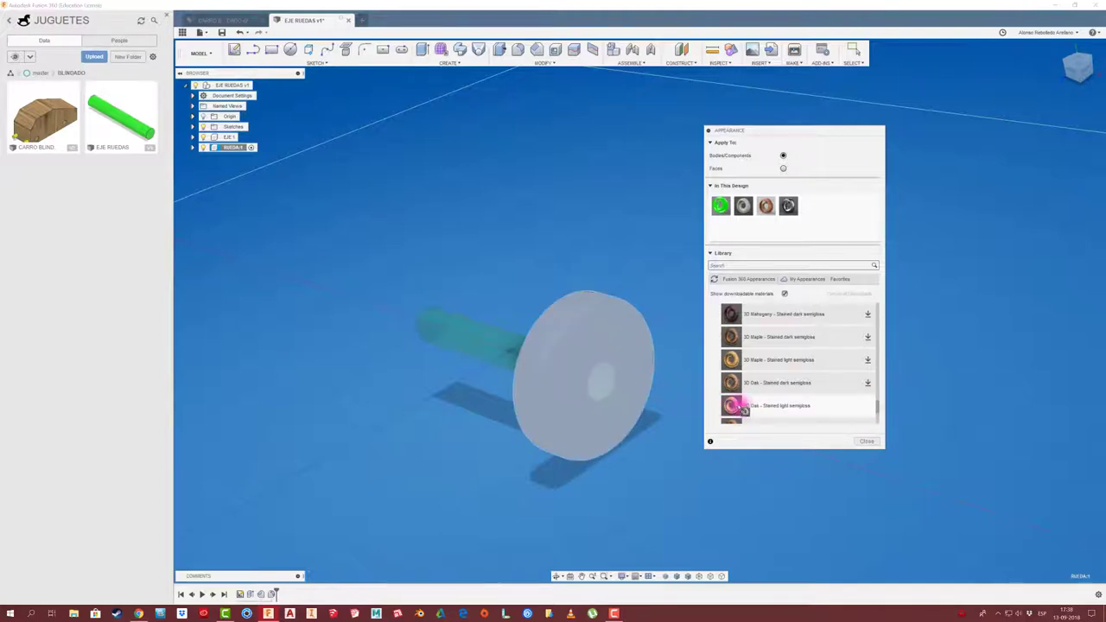
{"action": "left_click_drag", "start_coordinate": [683, 374], "coordinate": [683, 374]}
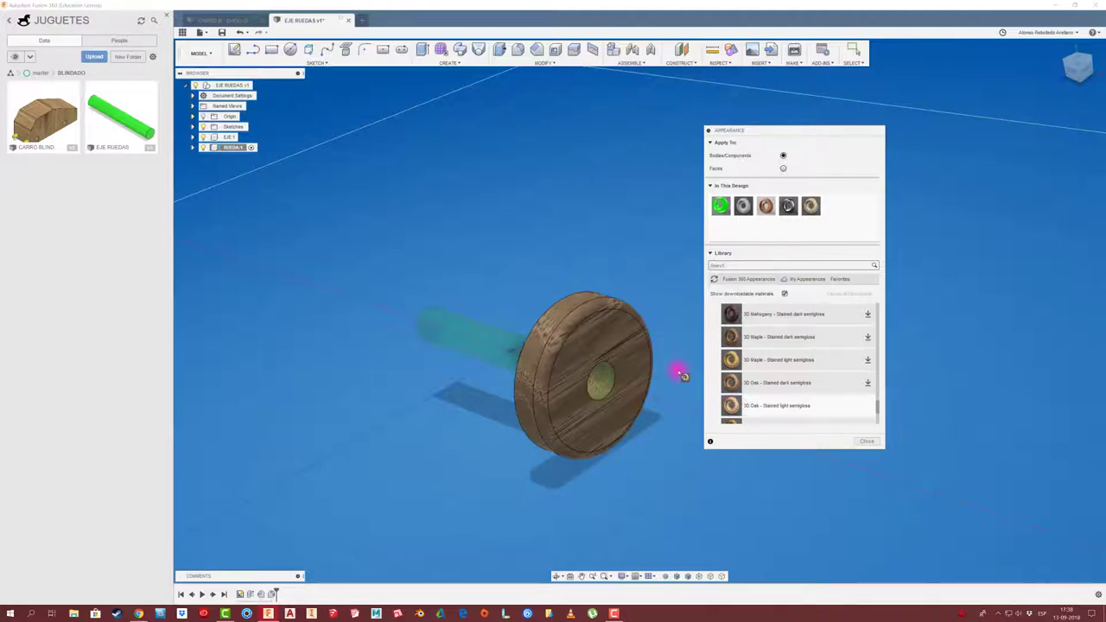
{"action": "mouse_move", "coordinate": [668, 324]}
{"action": "middle_mouse_down", "text": "shift"}
{"action": "mouse_move", "coordinate": [692, 311]}
{"action": "mouse_move", "coordinate": [534, 390]}
{"action": "mouse_move", "coordinate": [625, 348]}
{"action": "mouse_move", "coordinate": [611, 358]}
{"action": "mouse_move", "coordinate": [901, 151]}
{"action": "middle_mouse_up", "text": "shift"}
{"action": "left_click", "coordinate": [706, 130]}
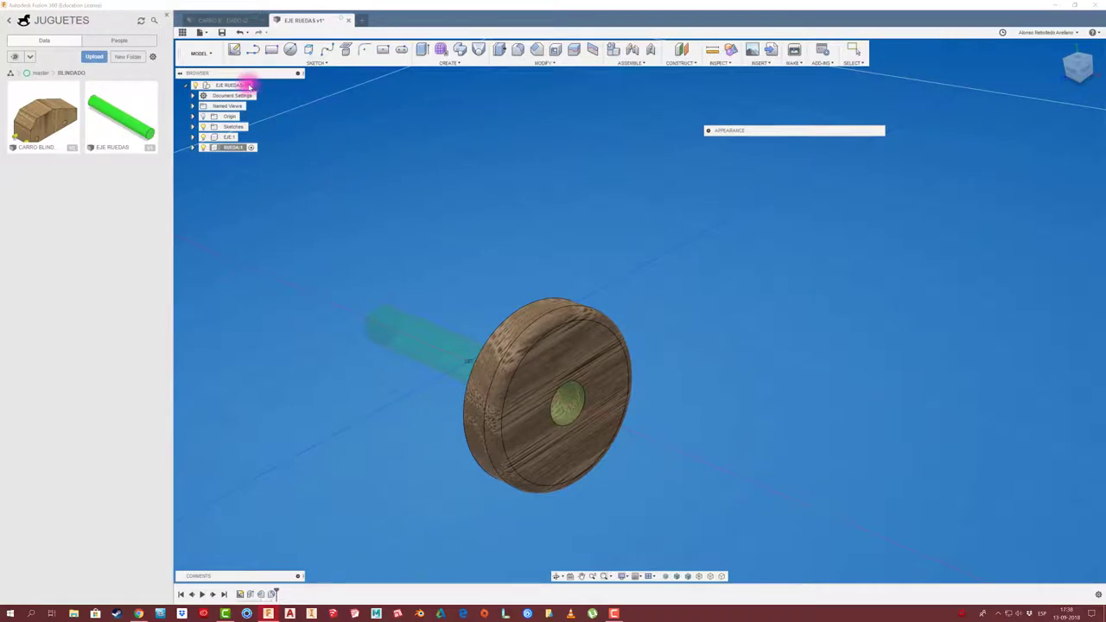
{"action": "left_click", "coordinate": [256, 85]}
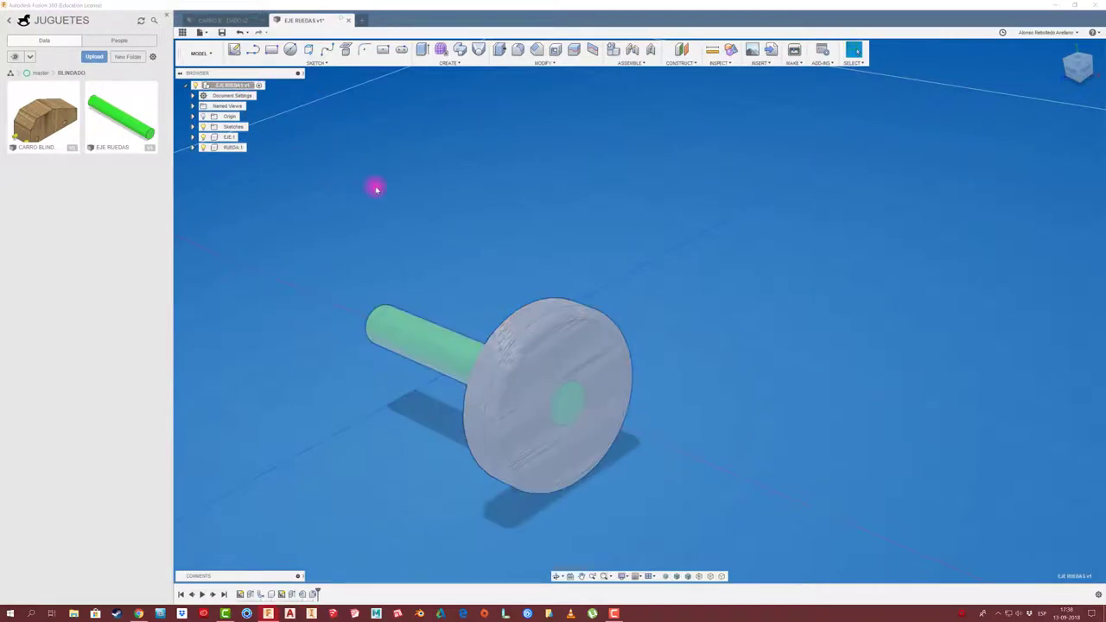
Step: Copy RUEDA:1 and place the pasted RUEDA:2 -84.30 mm along the axle, turned to face outward
{"action": "left_click", "coordinate": [232, 148]}
{"action": "key", "text": "ctrl+c"}
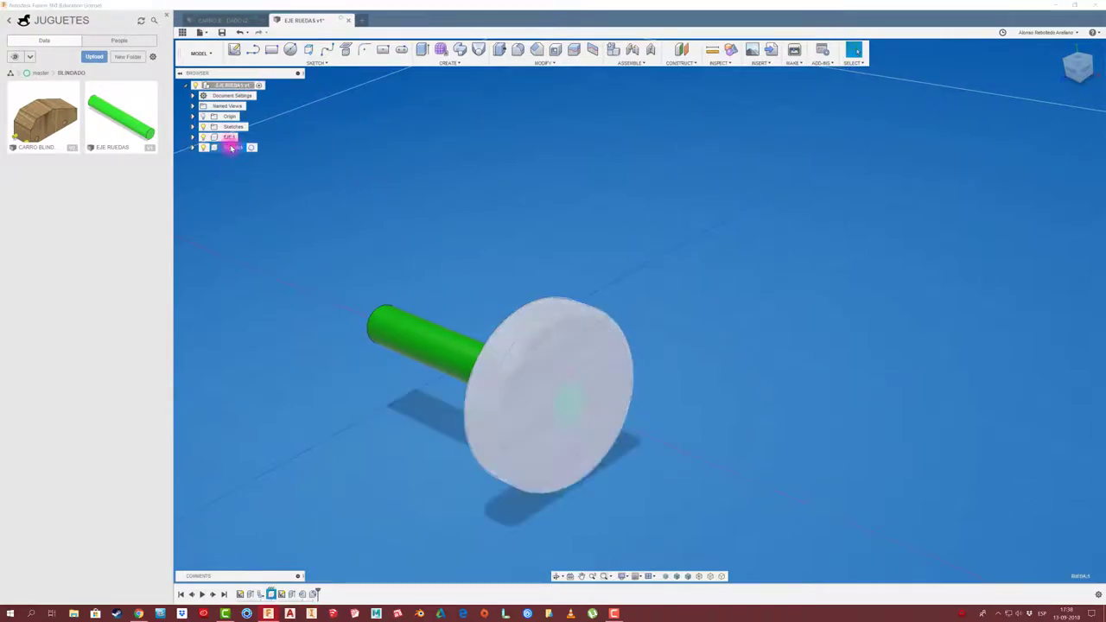
{"action": "key", "text": "ctrl+v"}
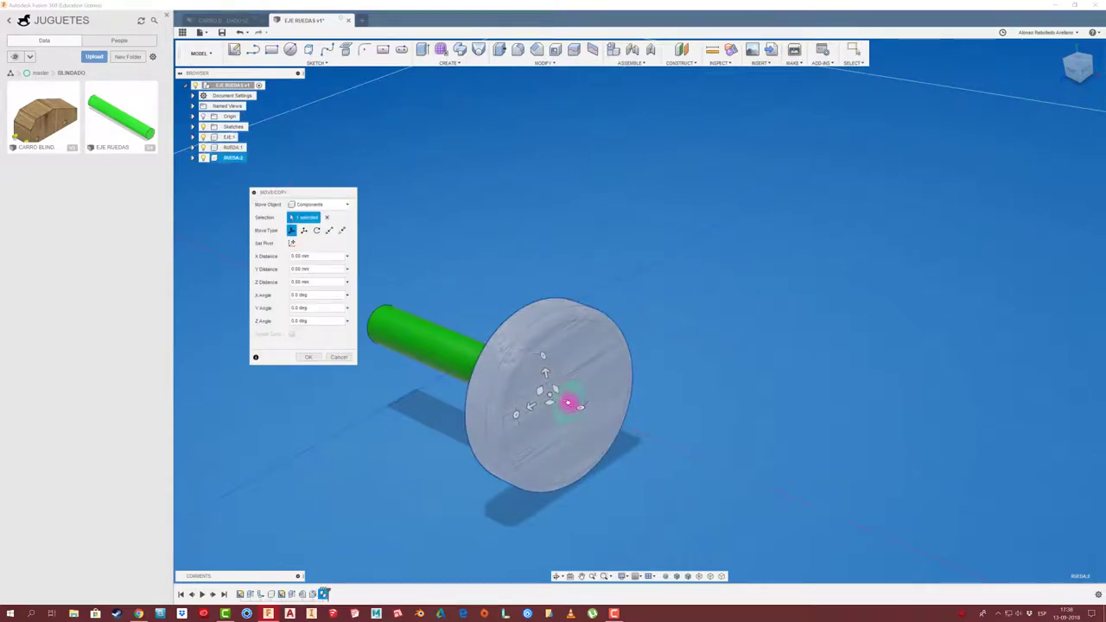
{"action": "left_click_drag", "start_coordinate": [570, 398], "coordinate": [655, 293]}
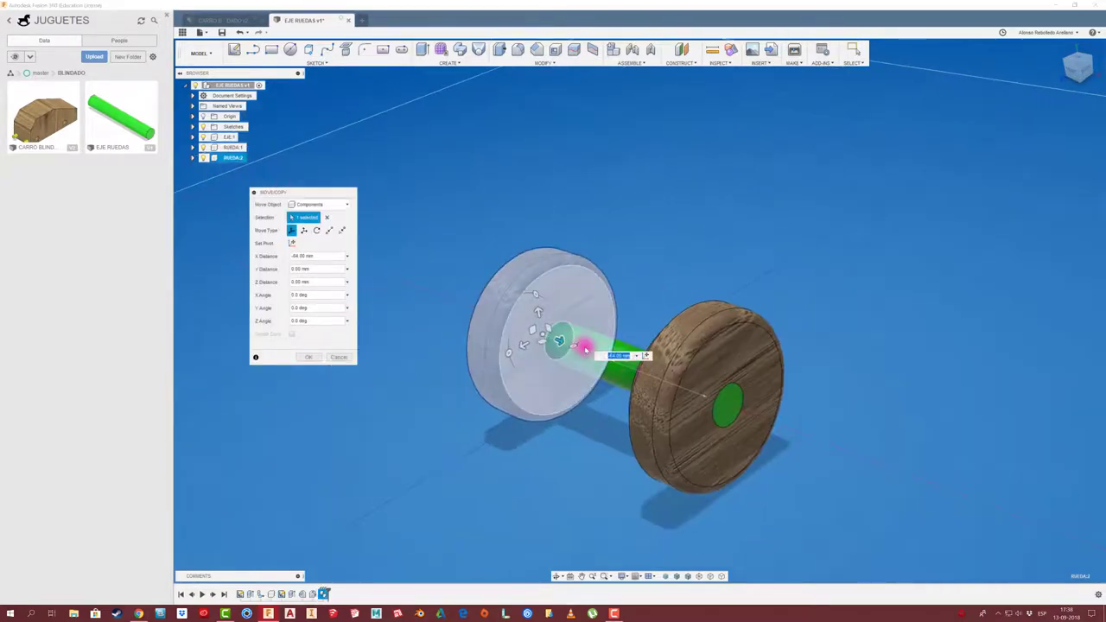
{"action": "left_click_drag", "start_coordinate": [573, 343], "coordinate": [489, 317]}
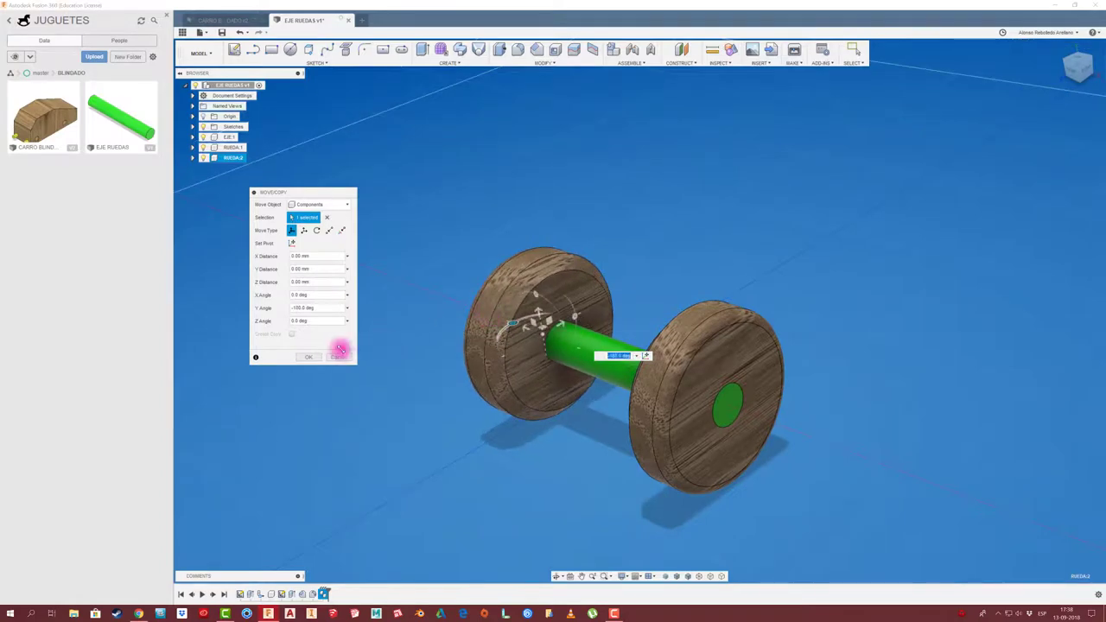
{"action": "left_click", "coordinate": [313, 357]}
Step: Ground the EJE axle and drag both wheels off it so the parts sit apart
{"action": "middle_click_drag", "start_coordinate": [498, 346], "coordinate": [331, 215], "text": "shift"}
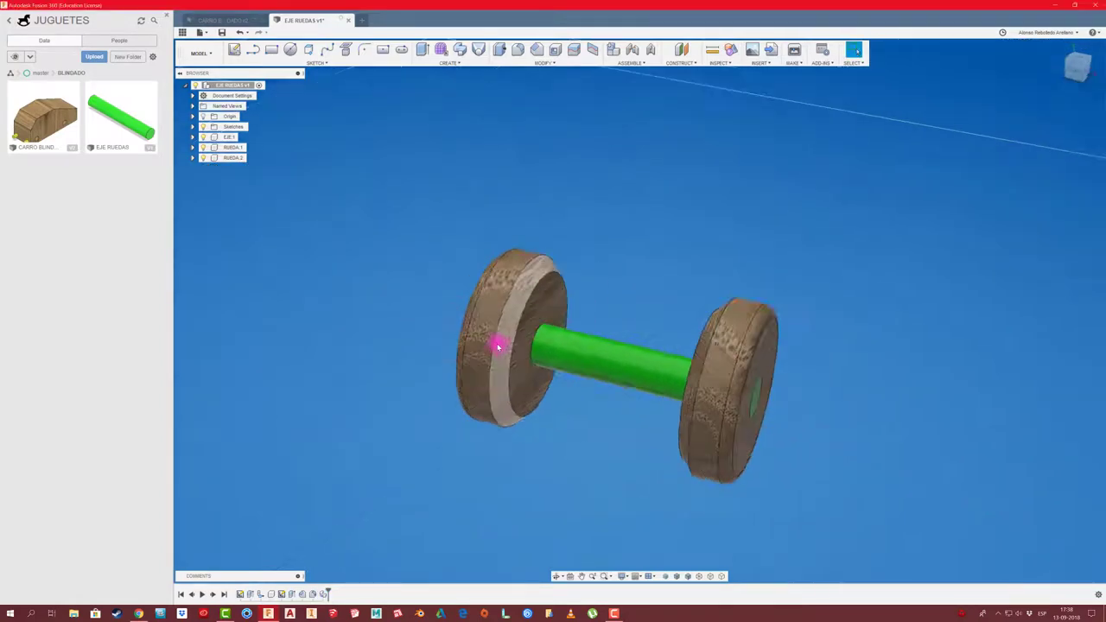
{"action": "left_click_drag", "start_coordinate": [596, 343], "coordinate": [649, 239]}
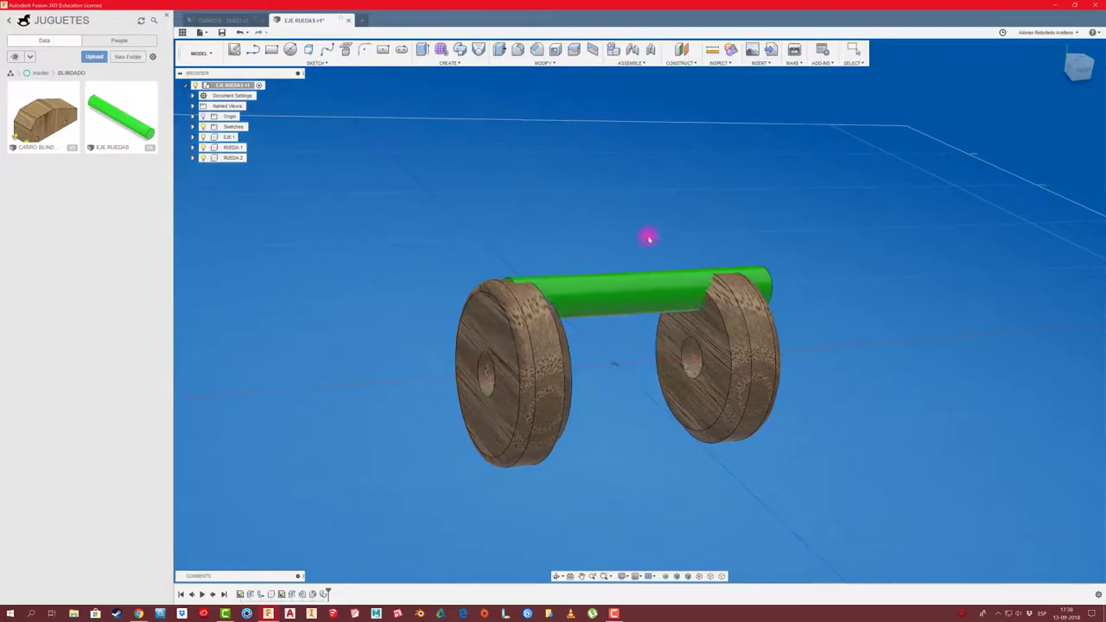
{"action": "key", "text": "ctrl+z"}
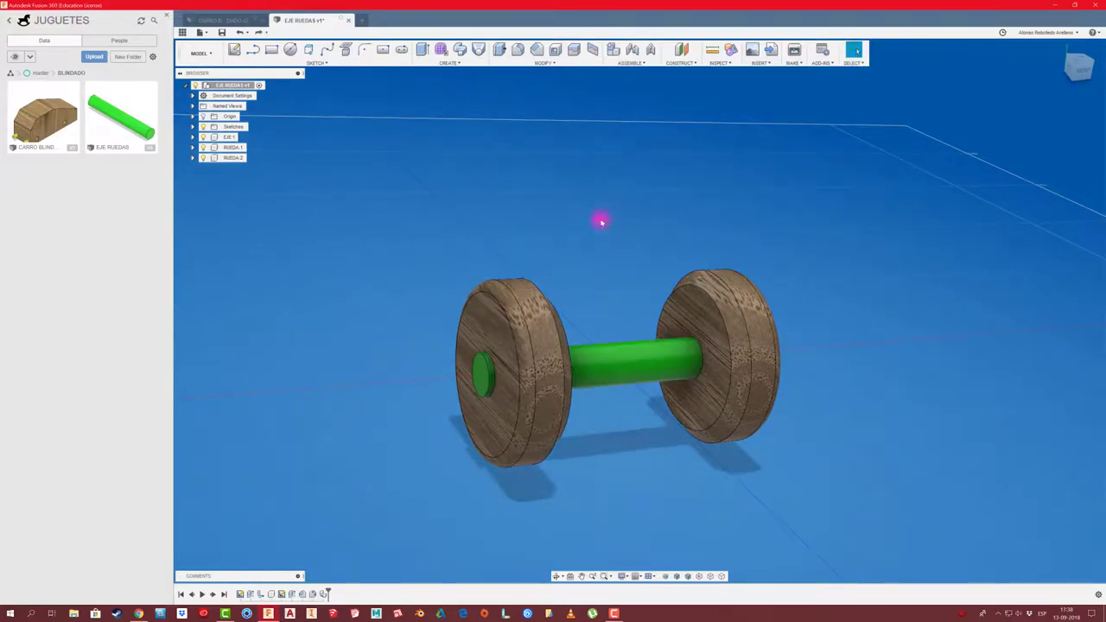
{"action": "right_click", "coordinate": [229, 136]}
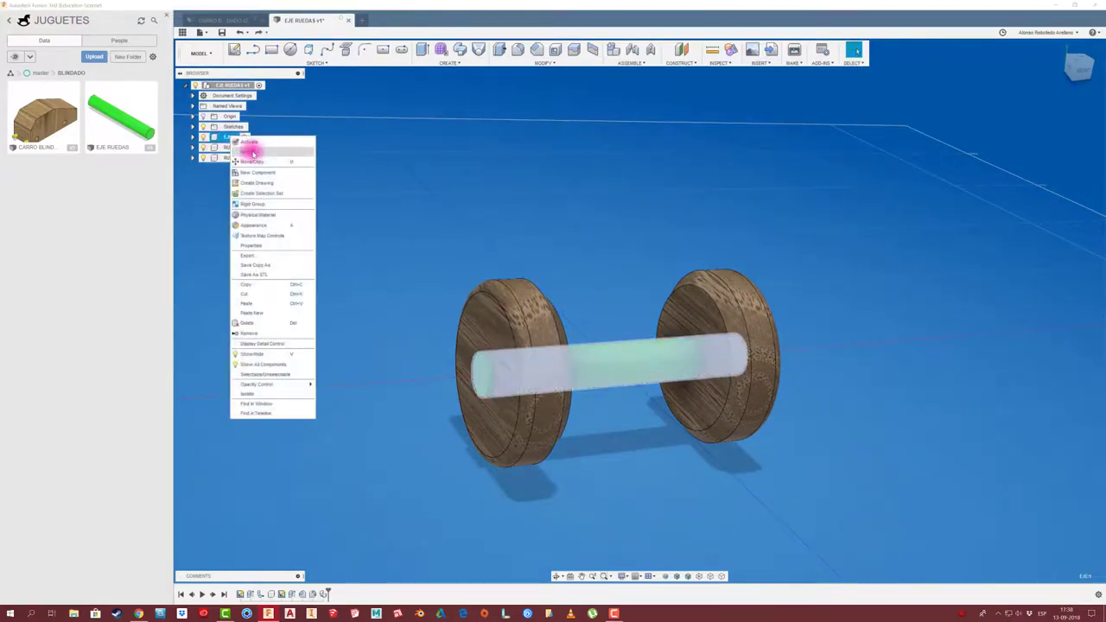
{"action": "left_click", "coordinate": [247, 153]}
{"action": "mouse_move", "coordinate": [599, 242]}
{"action": "middle_mouse_down", "text": "shift"}
{"action": "mouse_move", "coordinate": [615, 284]}
{"action": "mouse_move", "coordinate": [666, 343]}
{"action": "middle_mouse_up", "text": "shift"}
{"action": "left_click_drag", "start_coordinate": [666, 343], "coordinate": [879, 273]}
{"action": "left_click_drag", "start_coordinate": [539, 308], "coordinate": [459, 213]}
{"action": "mouse_move", "coordinate": [460, 214]}
{"action": "middle_mouse_down", "text": "shift"}
{"action": "mouse_move", "coordinate": [642, 252]}
{"action": "mouse_move", "coordinate": [607, 185]}
{"action": "mouse_move", "coordinate": [531, 89]}
{"action": "mouse_move", "coordinate": [555, 92]}
{"action": "middle_mouse_up", "text": "shift"}
Step: Mount the right wheel's hole on the axle end with a revolute joint
{"action": "left_click", "coordinate": [637, 62]}
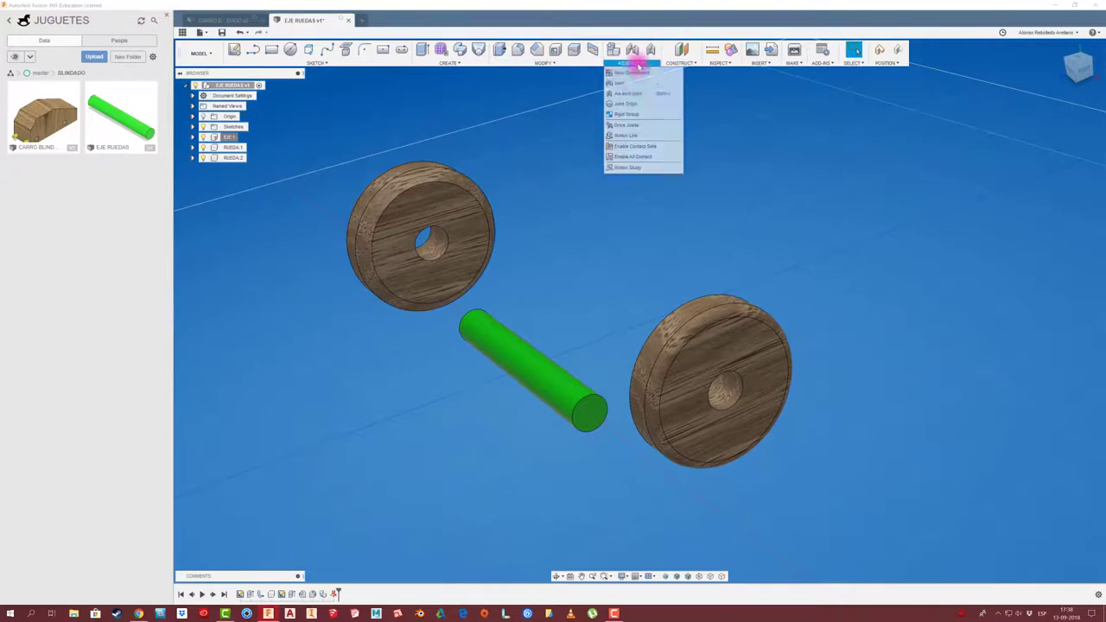
{"action": "left_click", "coordinate": [635, 81]}
{"action": "left_click", "coordinate": [597, 310]}
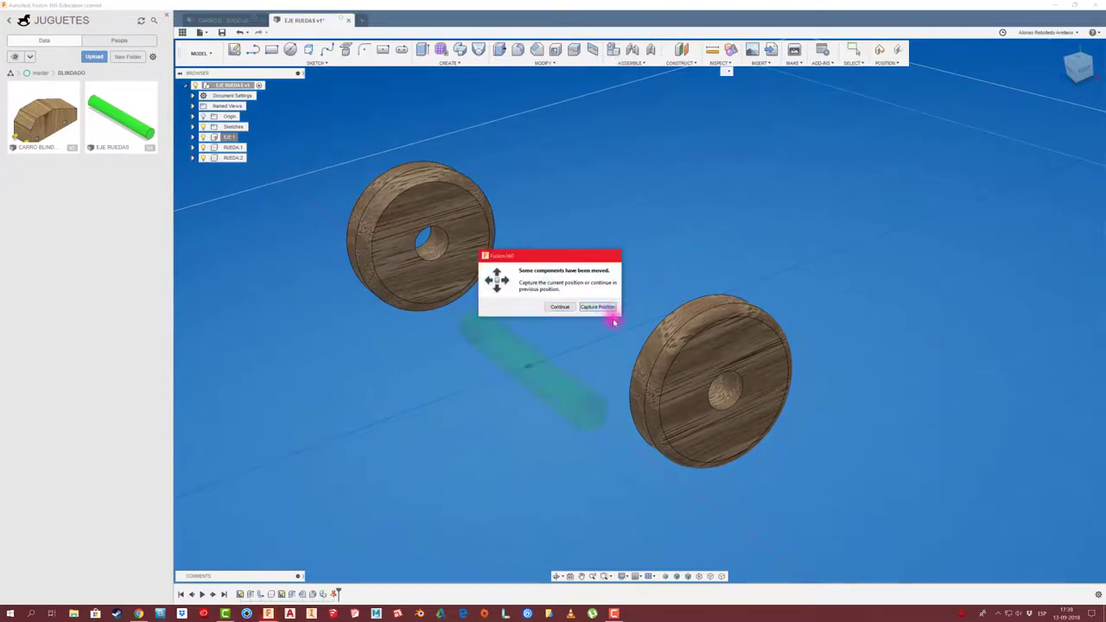
{"action": "left_click", "coordinate": [333, 283]}
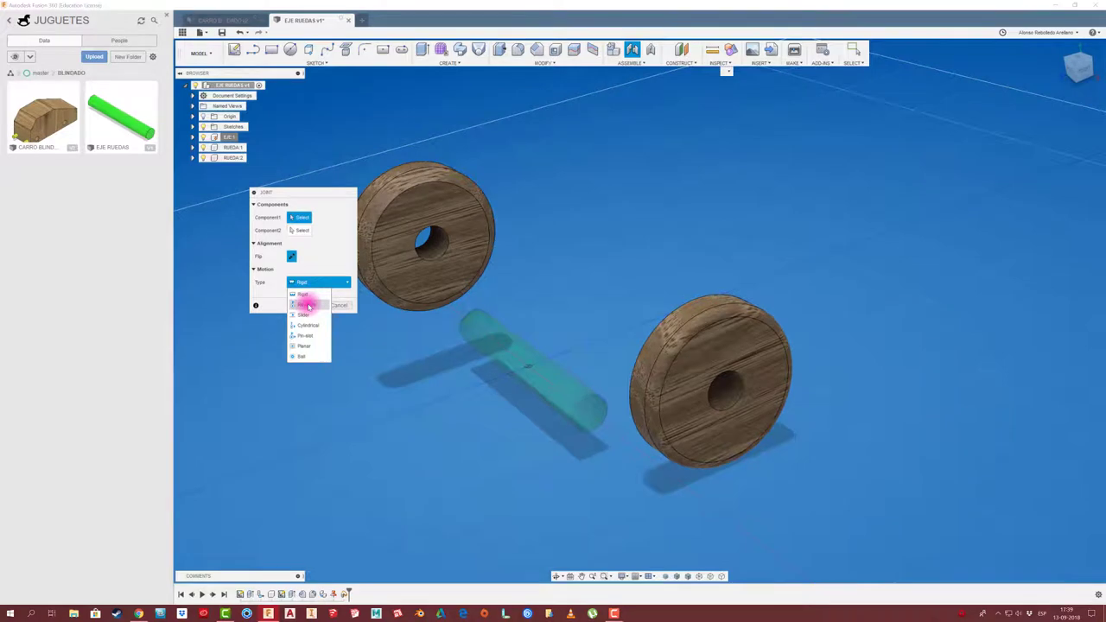
{"action": "left_click", "coordinate": [308, 305]}
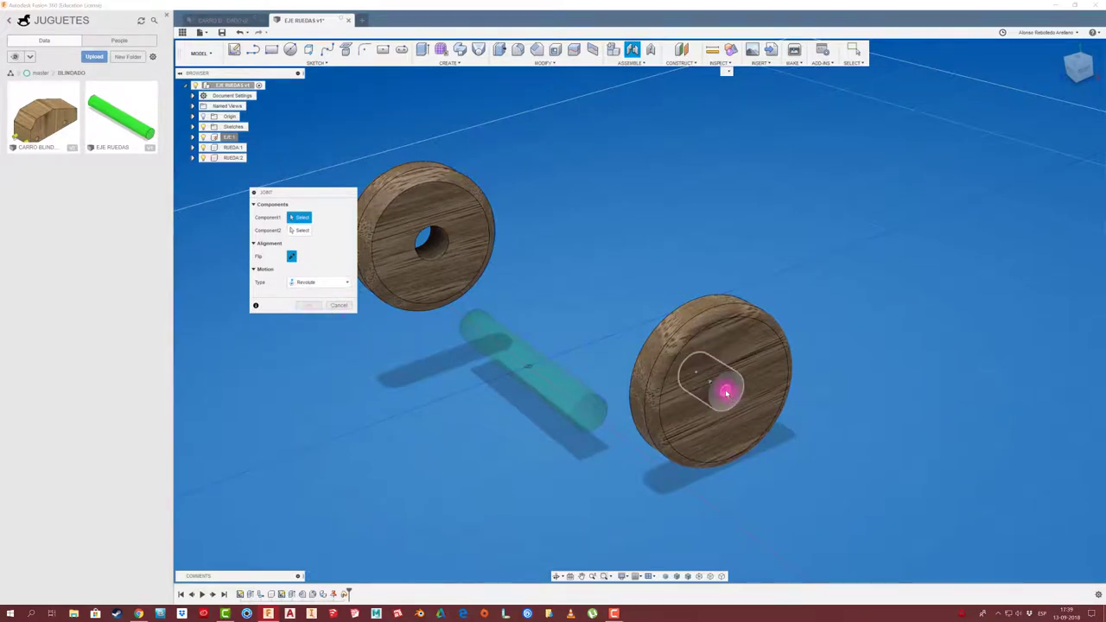
{"action": "left_click", "coordinate": [726, 389]}
{"action": "left_click", "coordinate": [593, 413]}
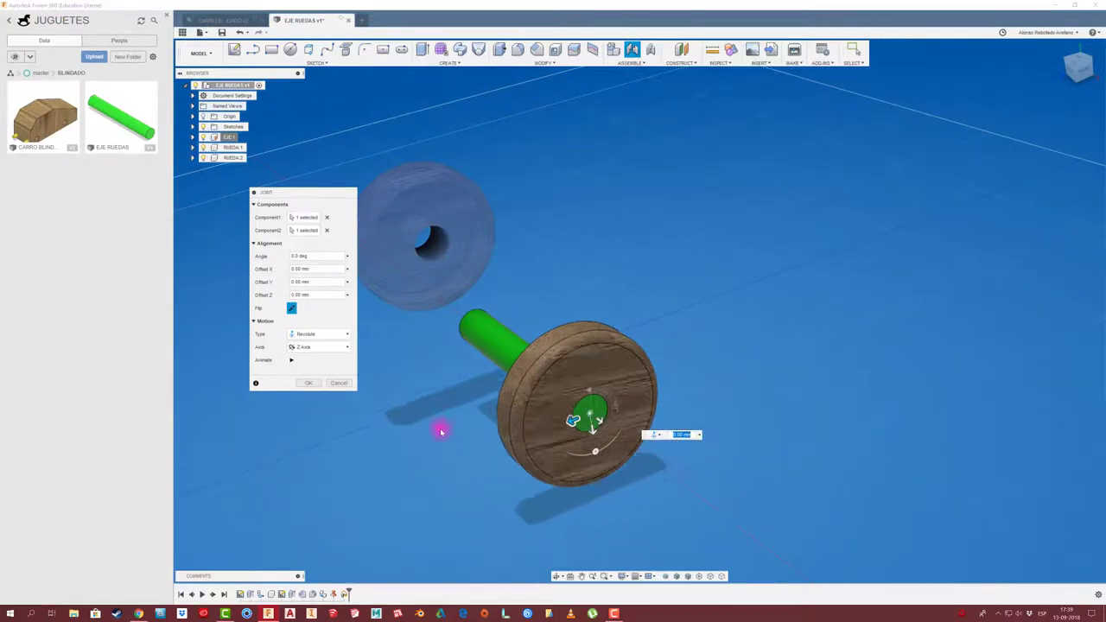
{"action": "left_click", "coordinate": [309, 383]}
Step: Revolute-join the left wheel to the axle's other end and save a new version
{"action": "middle_click_drag", "start_coordinate": [371, 366], "coordinate": [509, 208], "text": "shift"}
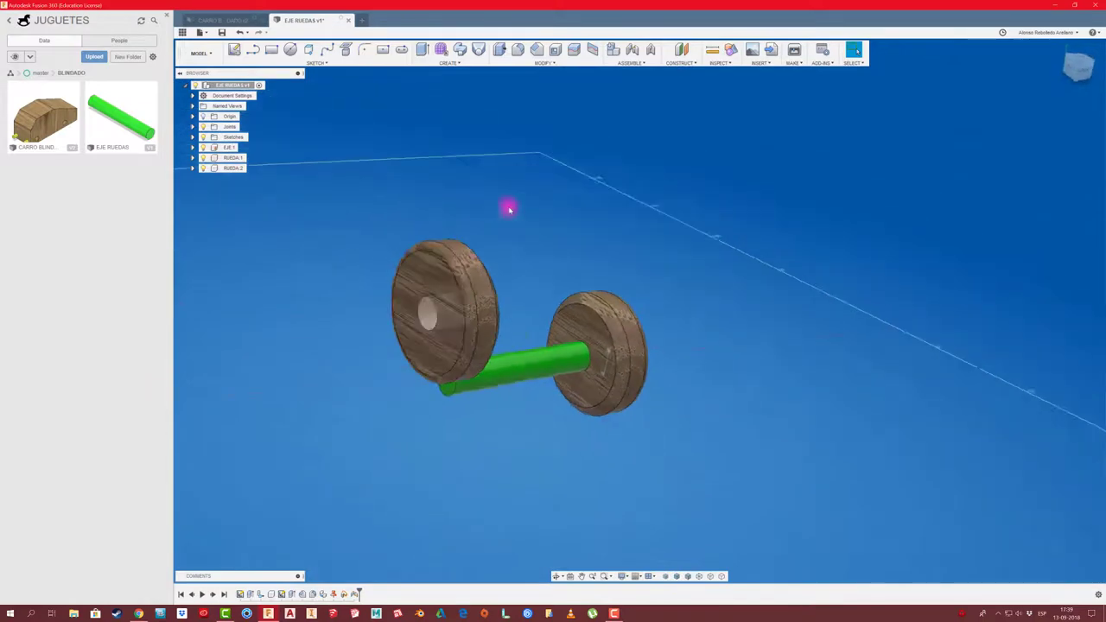
{"action": "middle_click_drag", "start_coordinate": [624, 52], "coordinate": [527, 205], "text": "shift"}
{"action": "key", "text": "j"}
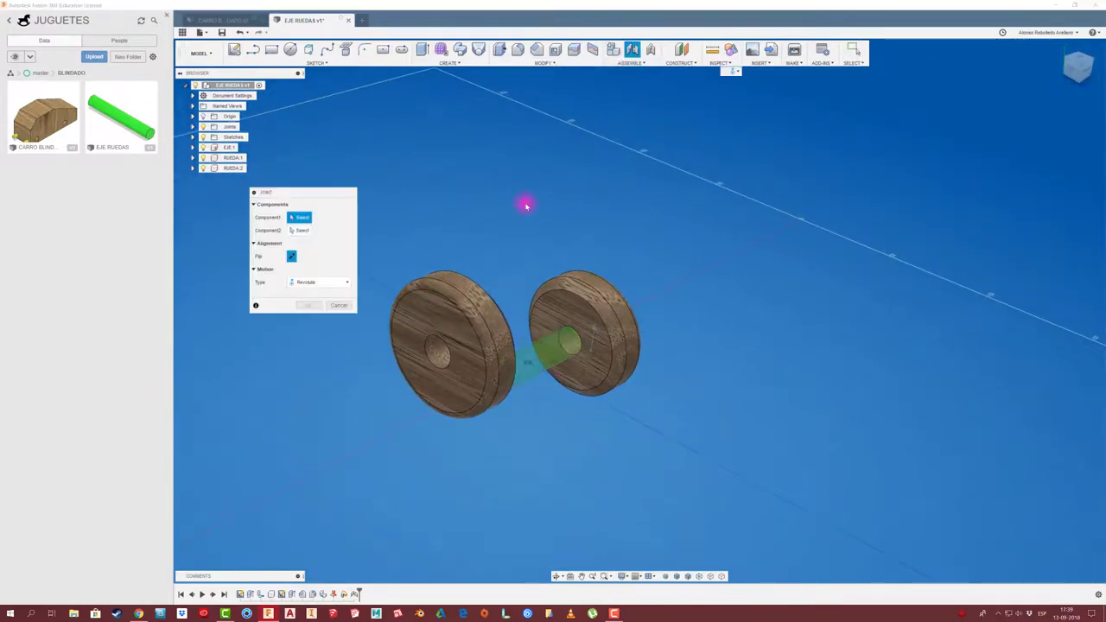
{"action": "left_click", "coordinate": [435, 355]}
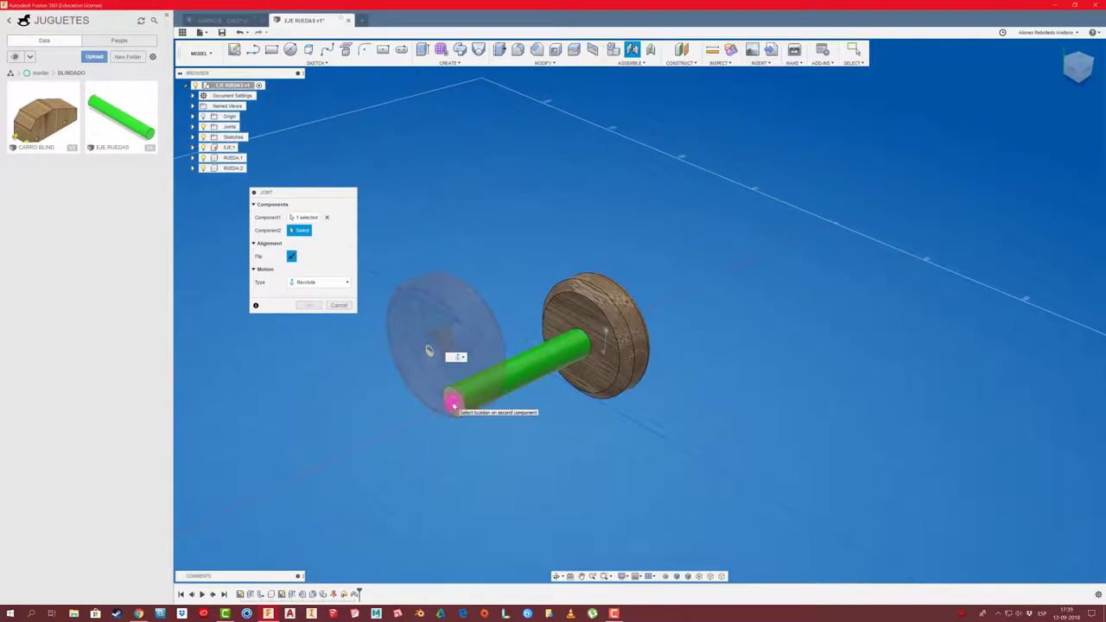
{"action": "left_click", "coordinate": [453, 404]}
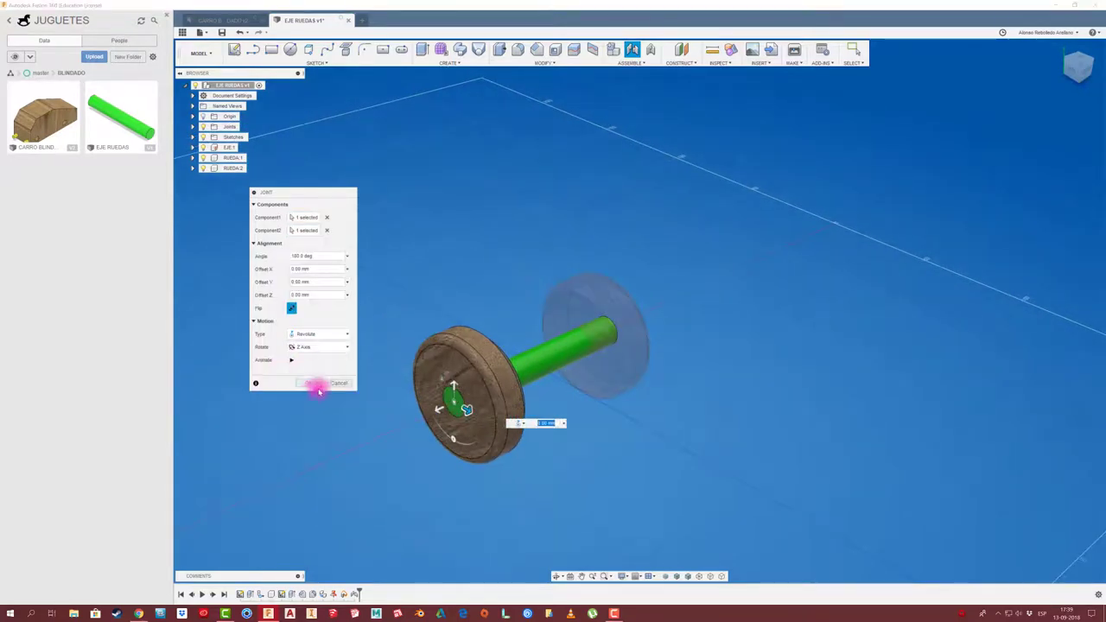
{"action": "left_click", "coordinate": [316, 385]}
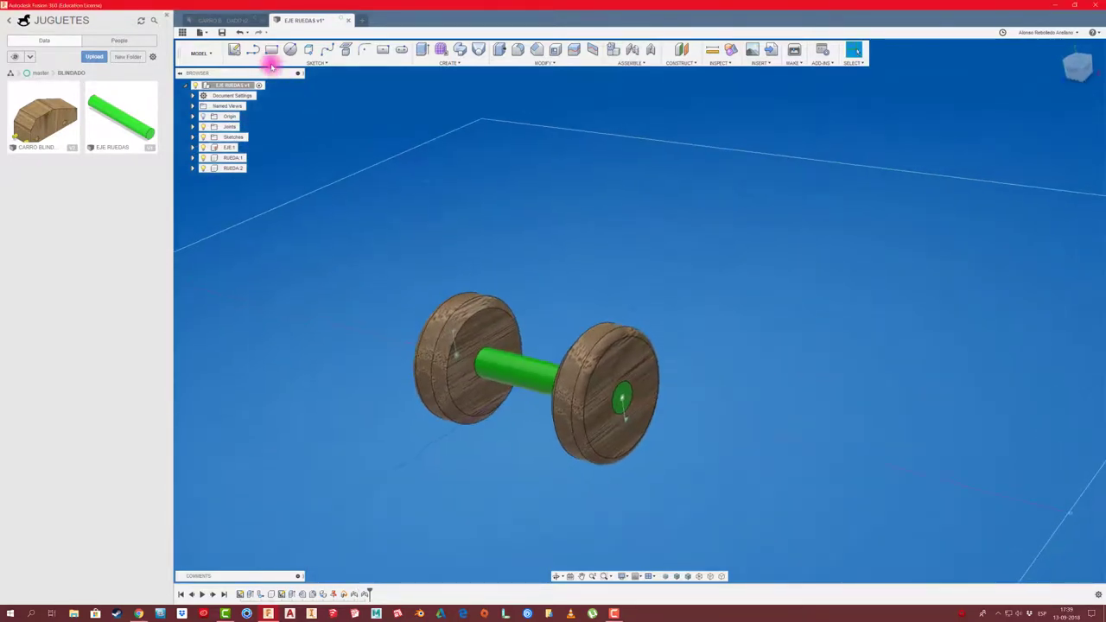
{"action": "left_click", "coordinate": [222, 32]}
Step: Confirm the save, close EJE RUEDAS, and insert it into the CARRO BLINDADO design
{"action": "left_click", "coordinate": [554, 302]}
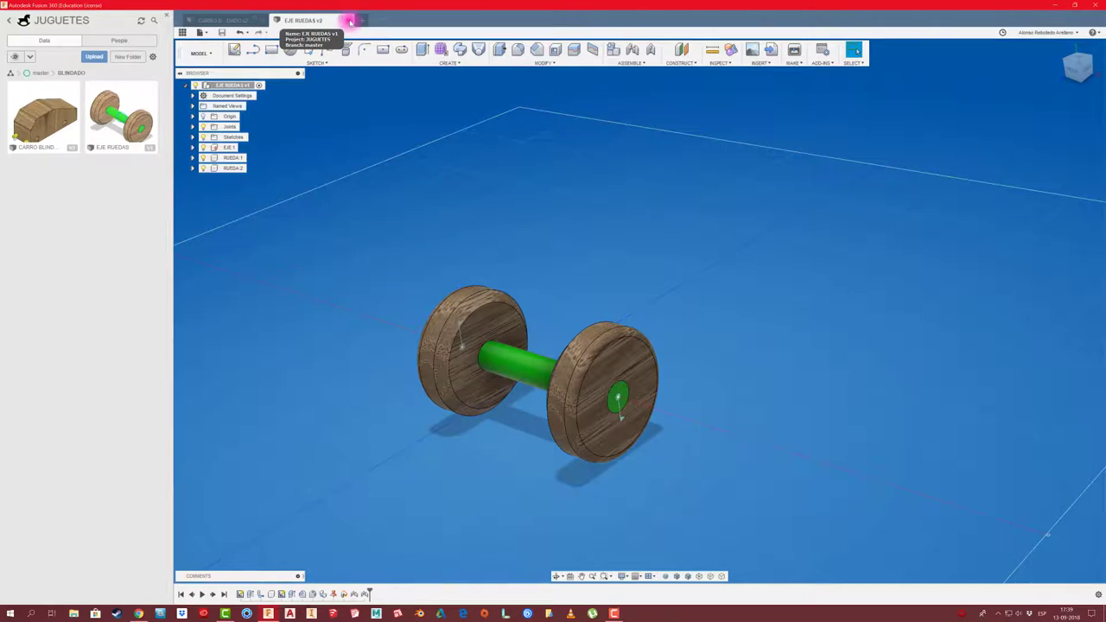
{"action": "left_click", "coordinate": [349, 20]}
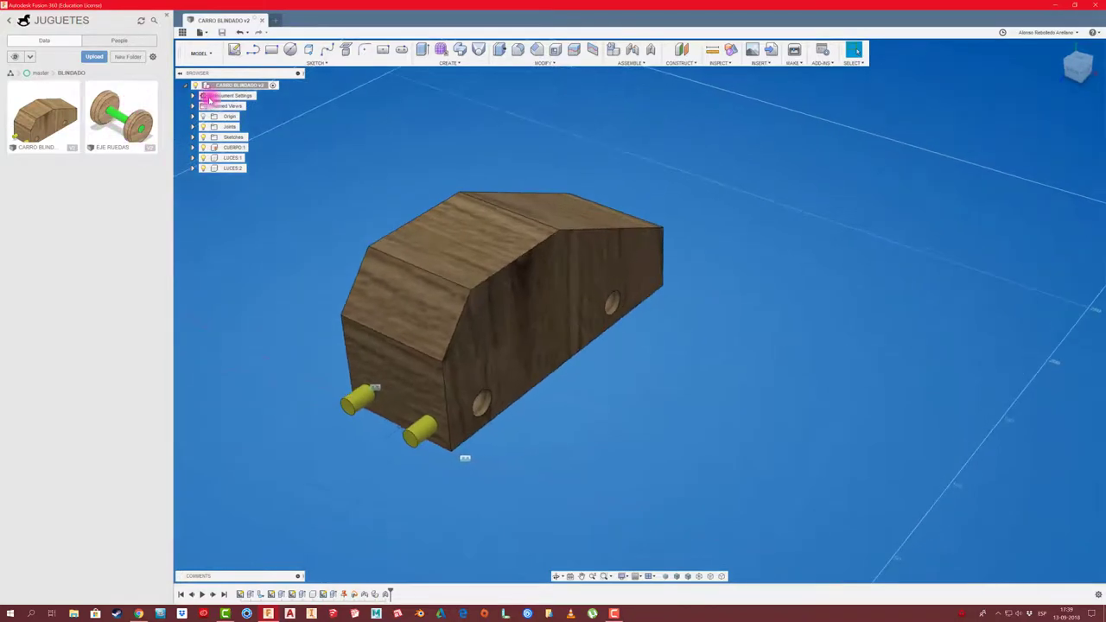
{"action": "mouse_move", "coordinate": [121, 114]}
{"action": "left_mouse_down"}
{"action": "mouse_move", "coordinate": [405, 156]}
{"action": "mouse_move", "coordinate": [284, 151]}
{"action": "left_mouse_up"}
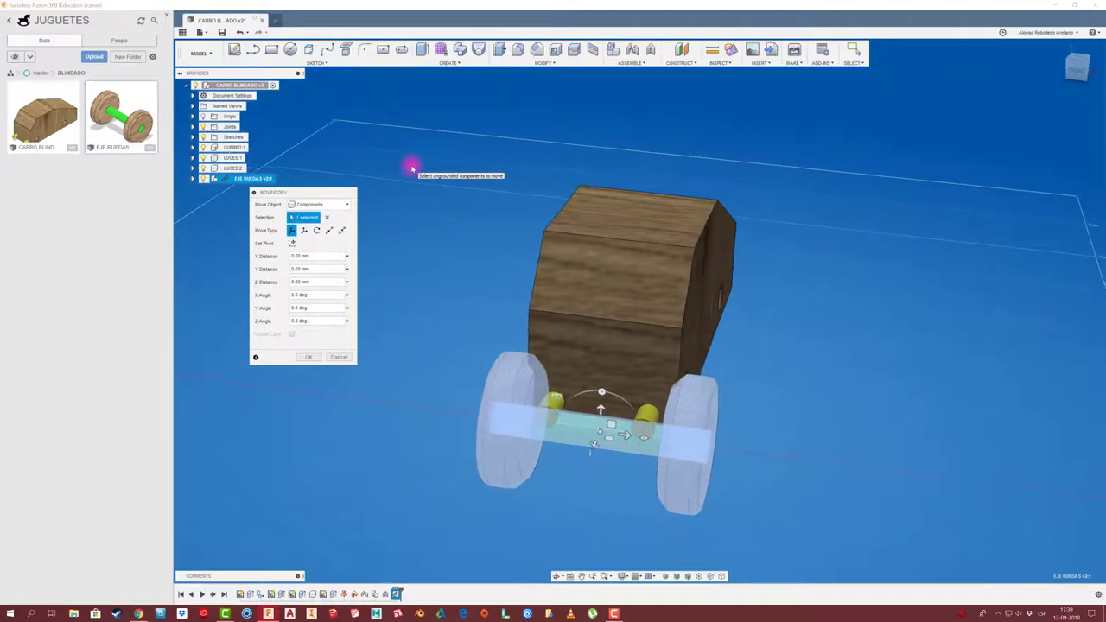
Step: Switch to orthographic view and place the wheel-axle assembly in front of the car body
{"action": "left_click", "coordinate": [1074, 78]}
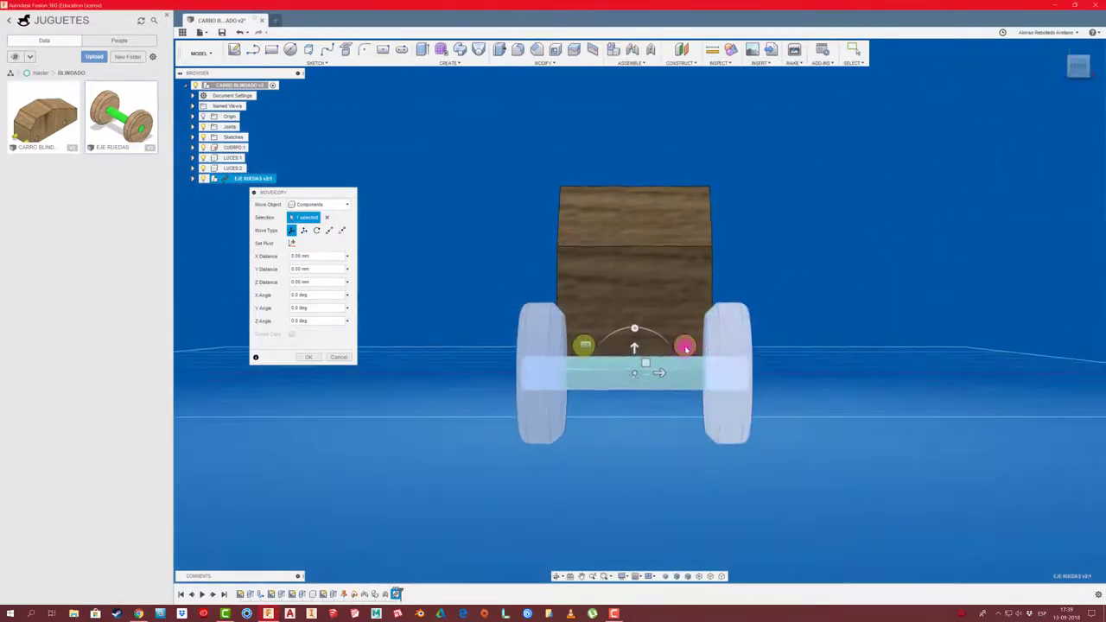
{"action": "scroll", "coordinate": [654, 375], "scroll_direction": "up", "scroll_amount": 3}
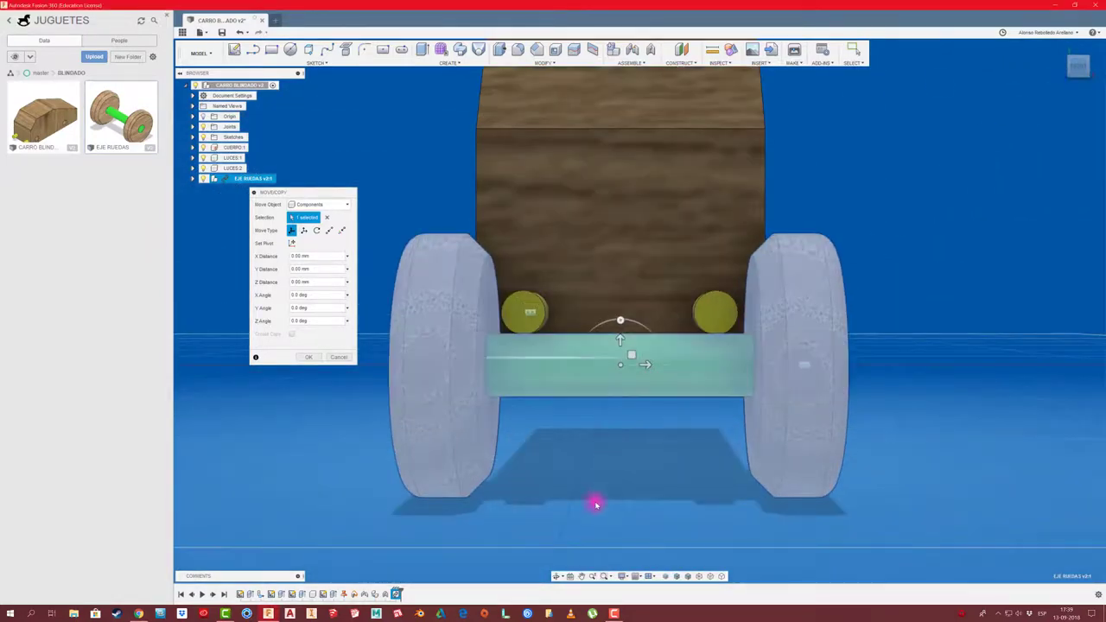
{"action": "left_click", "coordinate": [628, 577]}
{"action": "mouse_move", "coordinate": [657, 545]}
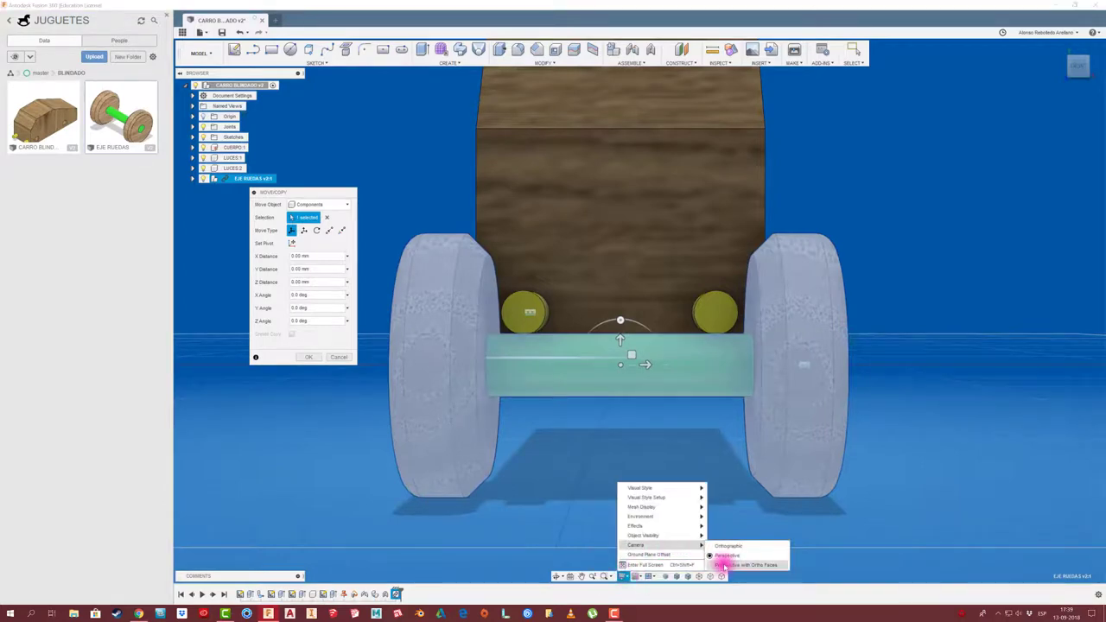
{"action": "left_click", "coordinate": [724, 546]}
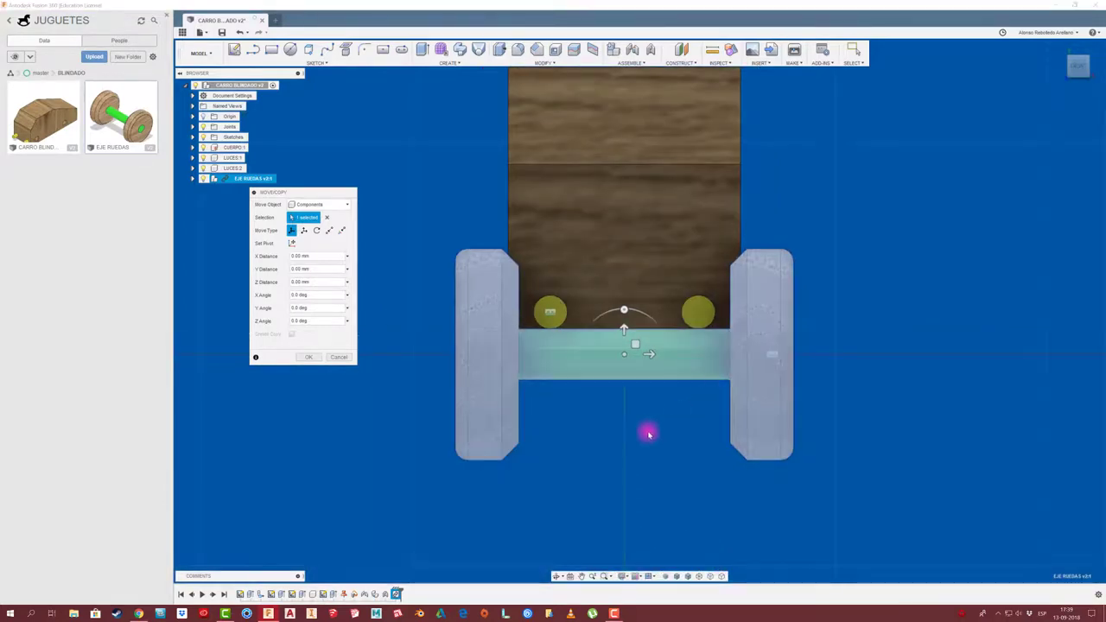
{"action": "mouse_move", "coordinate": [649, 435]}
{"action": "middle_mouse_down", "text": "shift"}
{"action": "mouse_move", "coordinate": [525, 388]}
{"action": "mouse_move", "coordinate": [312, 357]}
{"action": "middle_mouse_up", "text": "shift"}
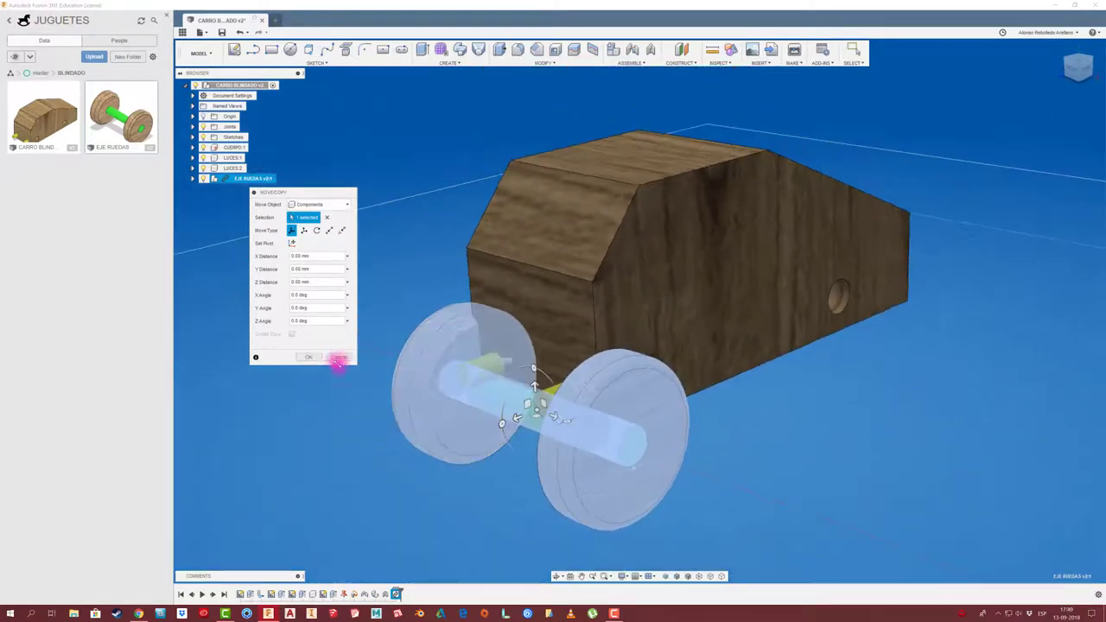
{"action": "left_click", "coordinate": [340, 358]}
{"action": "mouse_move", "coordinate": [526, 403]}
{"action": "left_mouse_down"}
{"action": "mouse_move", "coordinate": [614, 366]}
{"action": "mouse_move", "coordinate": [407, 390]}
{"action": "mouse_move", "coordinate": [434, 415]}
{"action": "left_mouse_up"}
{"action": "middle_click_drag", "start_coordinate": [435, 415], "coordinate": [465, 414], "text": "shift"}
{"action": "left_click", "coordinate": [464, 415]}
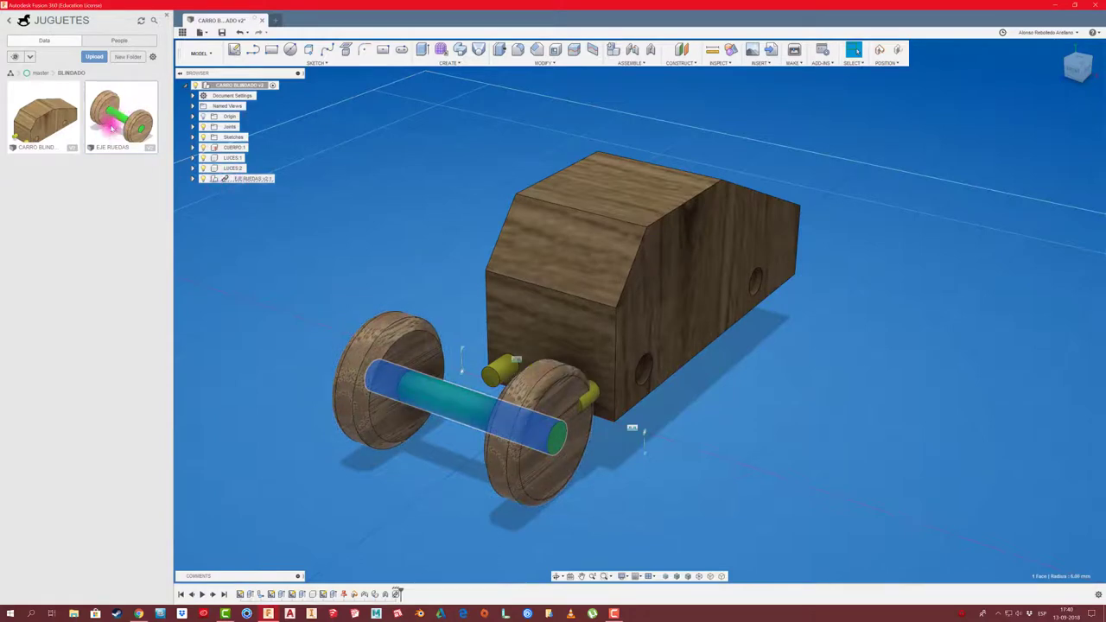
Step: Capture the moved position of the EJE RUEDAS wheel-axle assembly
{"action": "right_click", "coordinate": [268, 179]}
{"action": "left_click", "coordinate": [303, 169]}
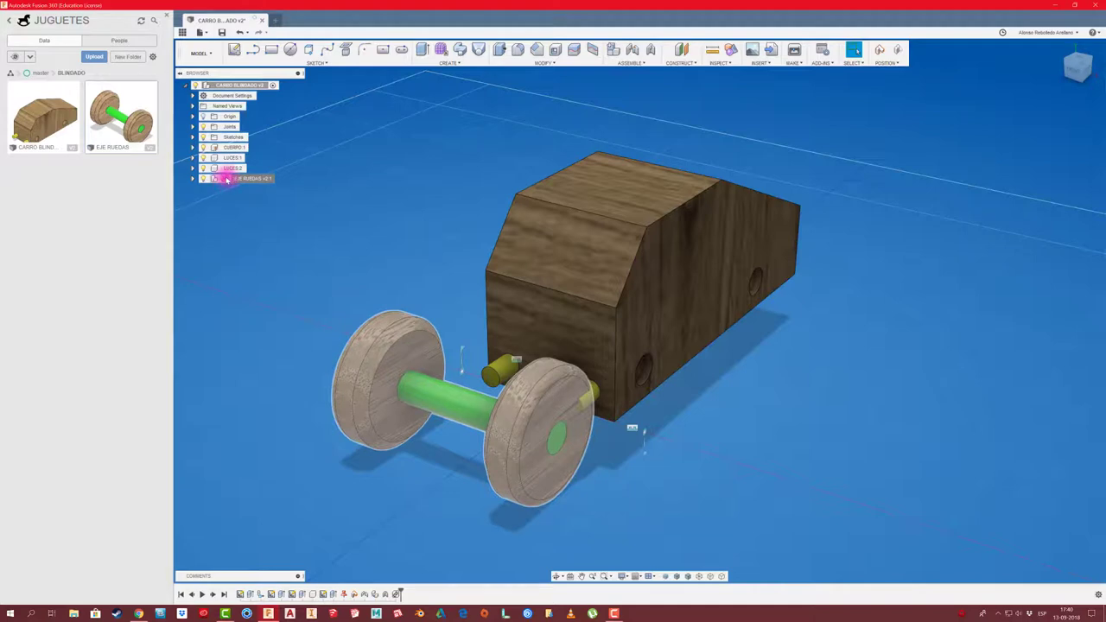
{"action": "right_click", "coordinate": [227, 179]}
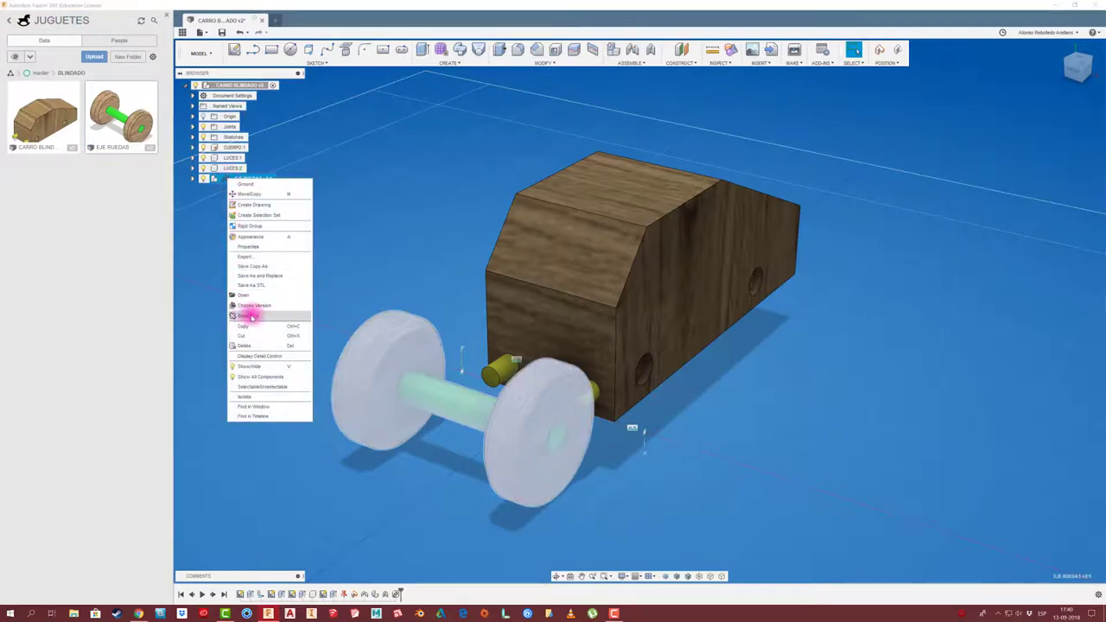
{"action": "left_click", "coordinate": [249, 316]}
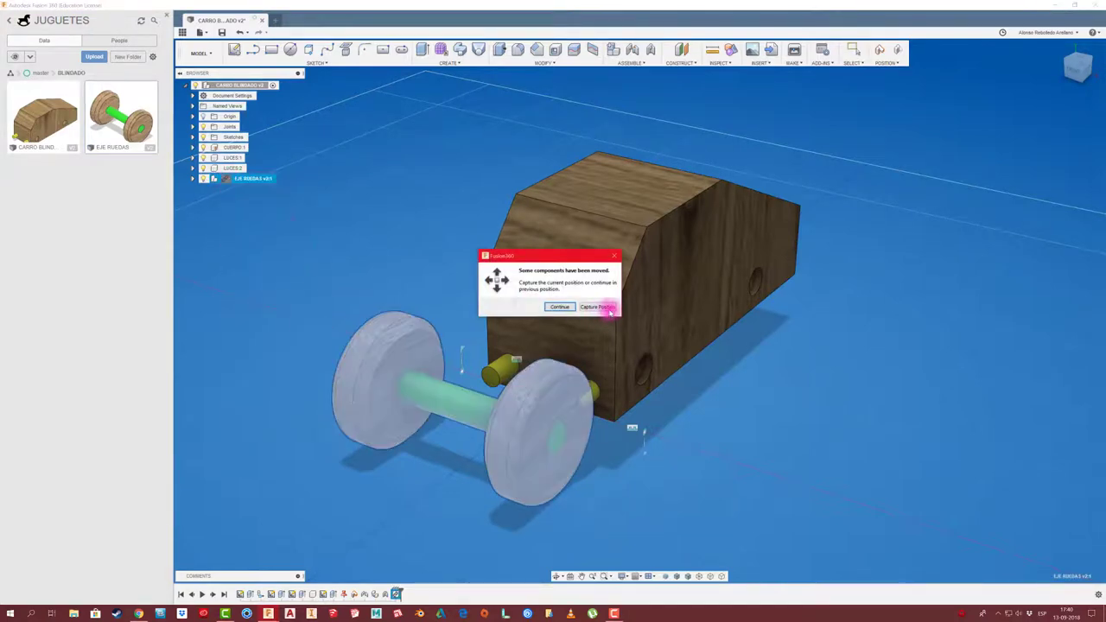
{"action": "left_click", "coordinate": [606, 309]}
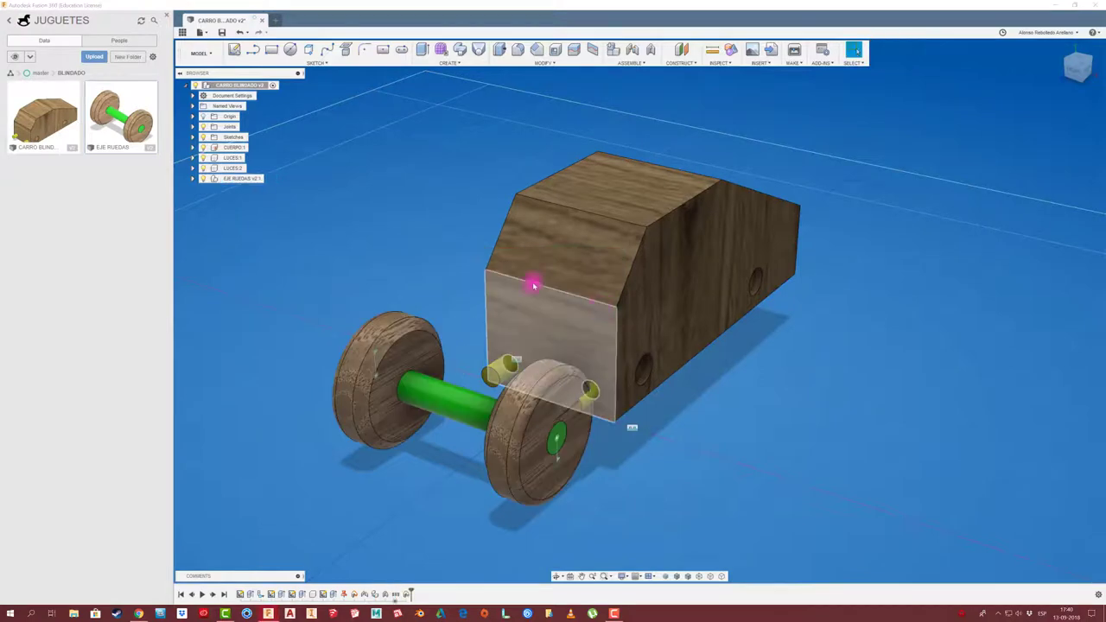
Step: Activate EJE RUEDAS and shift the assembly slightly lower beside the car body
{"action": "left_click", "coordinate": [248, 179]}
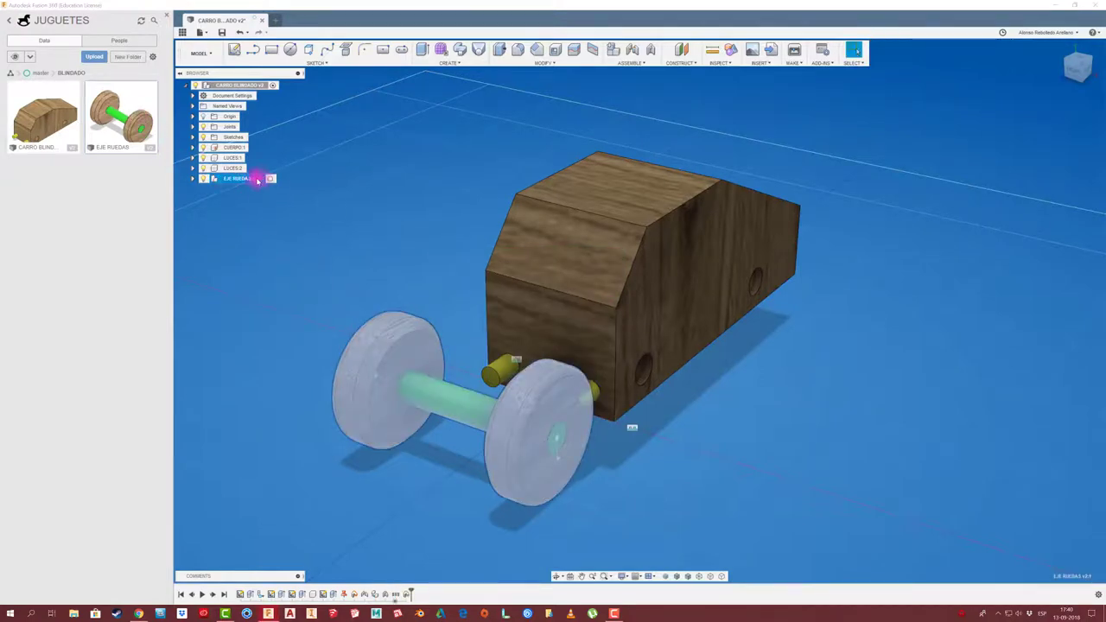
{"action": "left_click", "coordinate": [270, 179]}
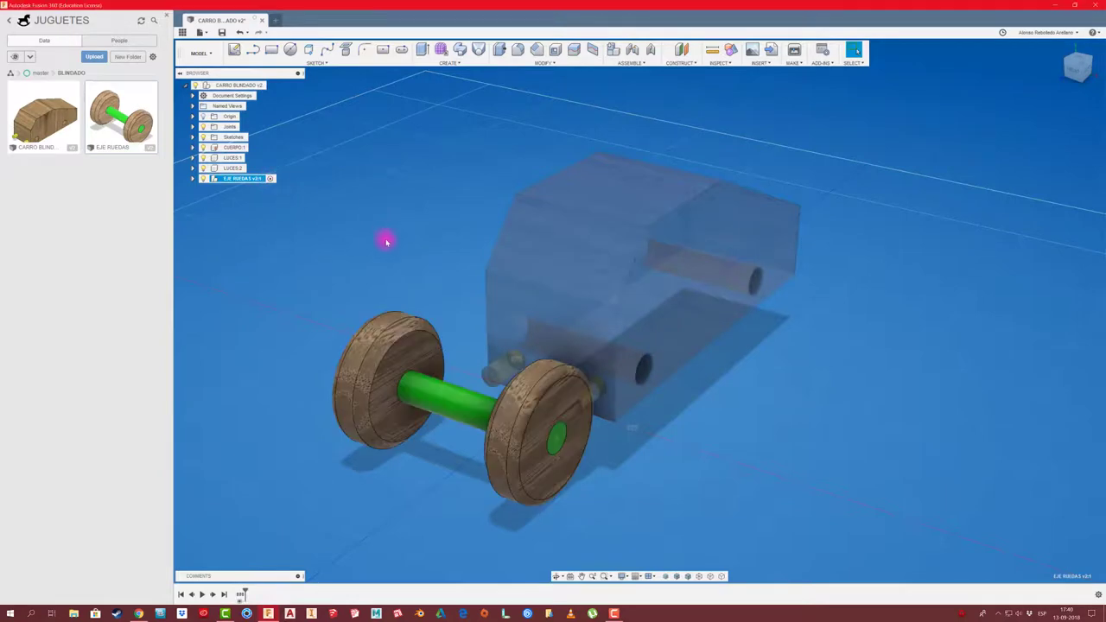
{"action": "middle_click_drag", "start_coordinate": [383, 240], "coordinate": [494, 395], "text": "shift"}
{"action": "left_click_drag", "start_coordinate": [589, 431], "coordinate": [579, 449]}
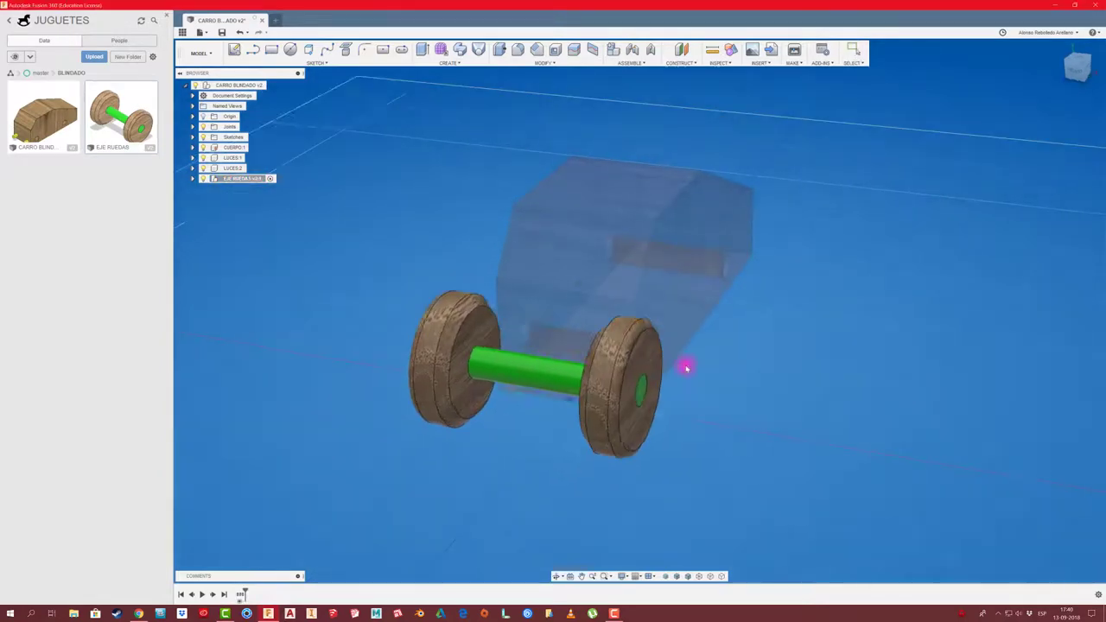
{"action": "middle_click_drag", "start_coordinate": [579, 449], "coordinate": [531, 420], "text": "shift"}
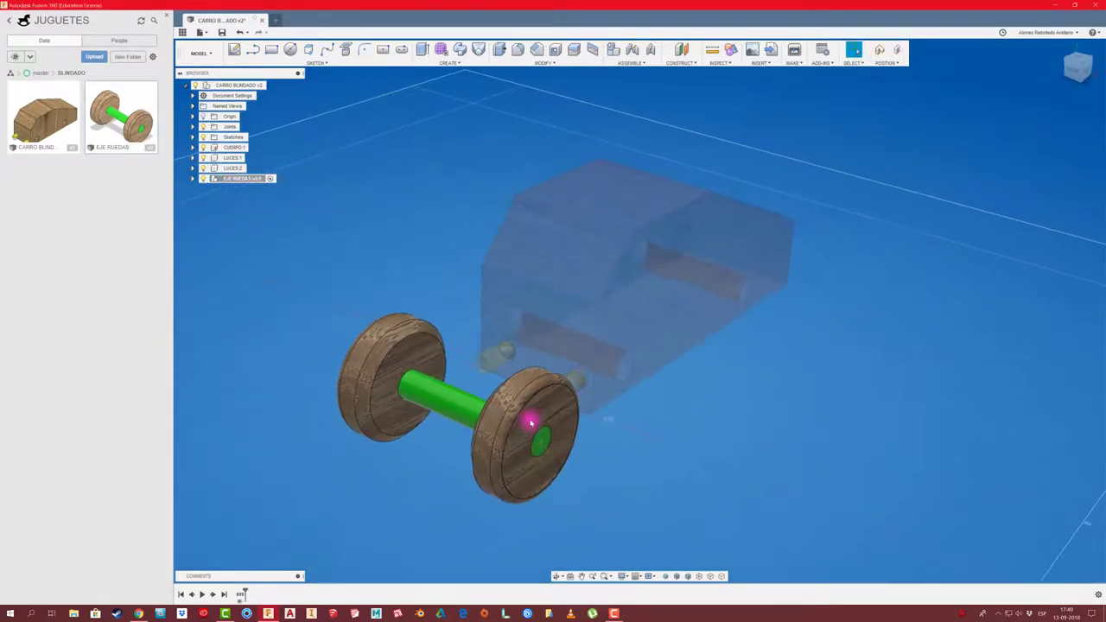
Step: Expand EJE RUEDAS and RUEDA:1 in the browser, then list the Joints folder
{"action": "left_click", "coordinate": [194, 179]}
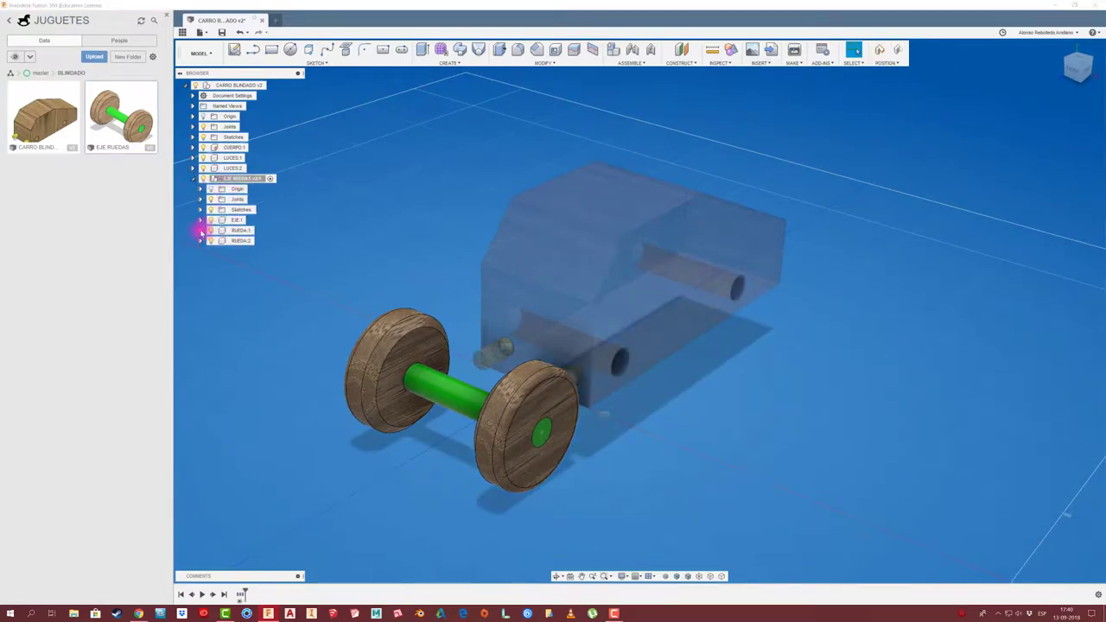
{"action": "left_click", "coordinate": [200, 231]}
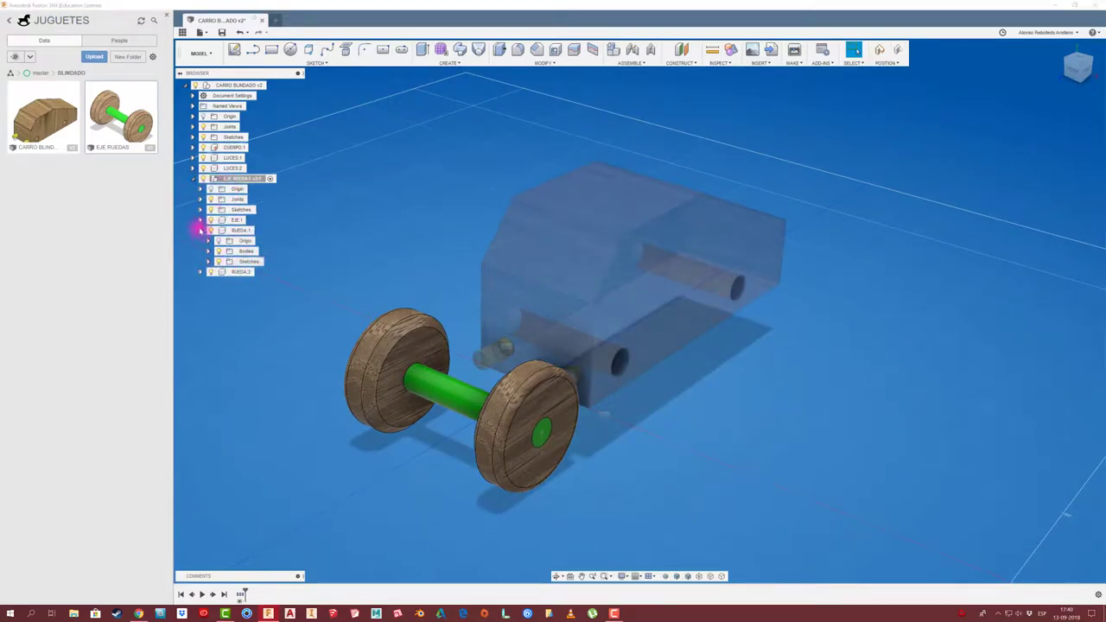
{"action": "left_click", "coordinate": [194, 179]}
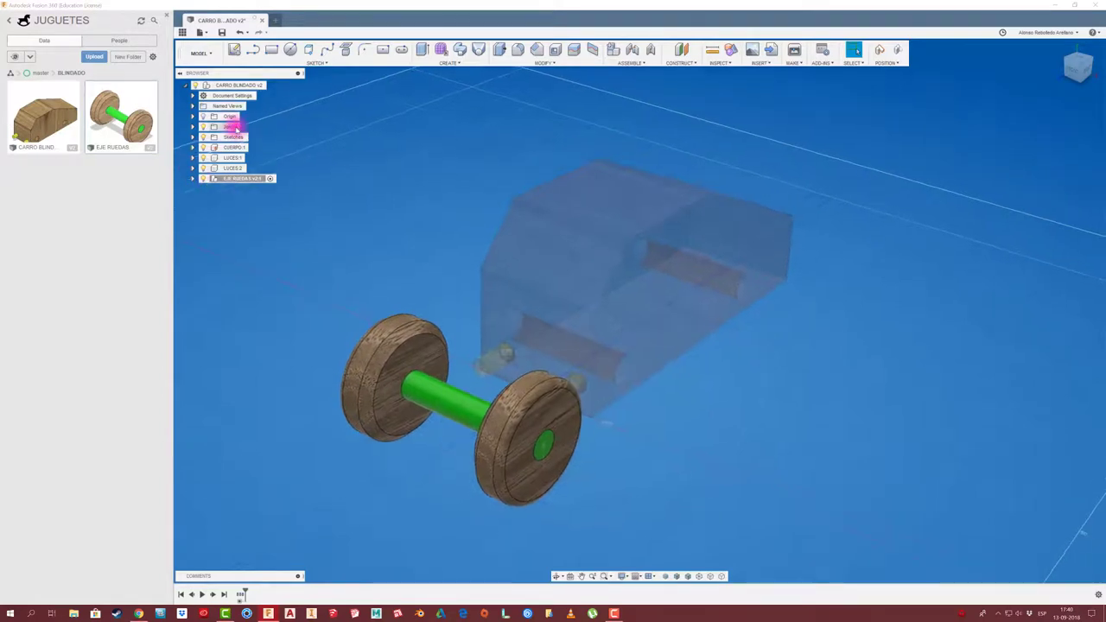
{"action": "left_click", "coordinate": [194, 127]}
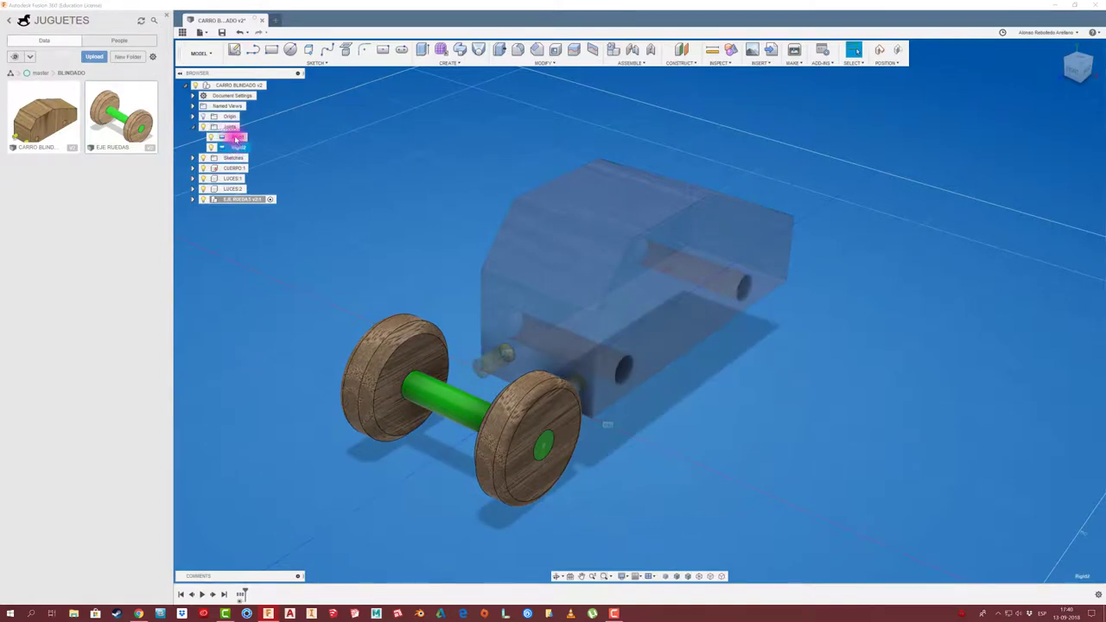
Step: Expand EJE RUEDAS and preview the wheel joint's limits without changing them
{"action": "left_click", "coordinate": [231, 200]}
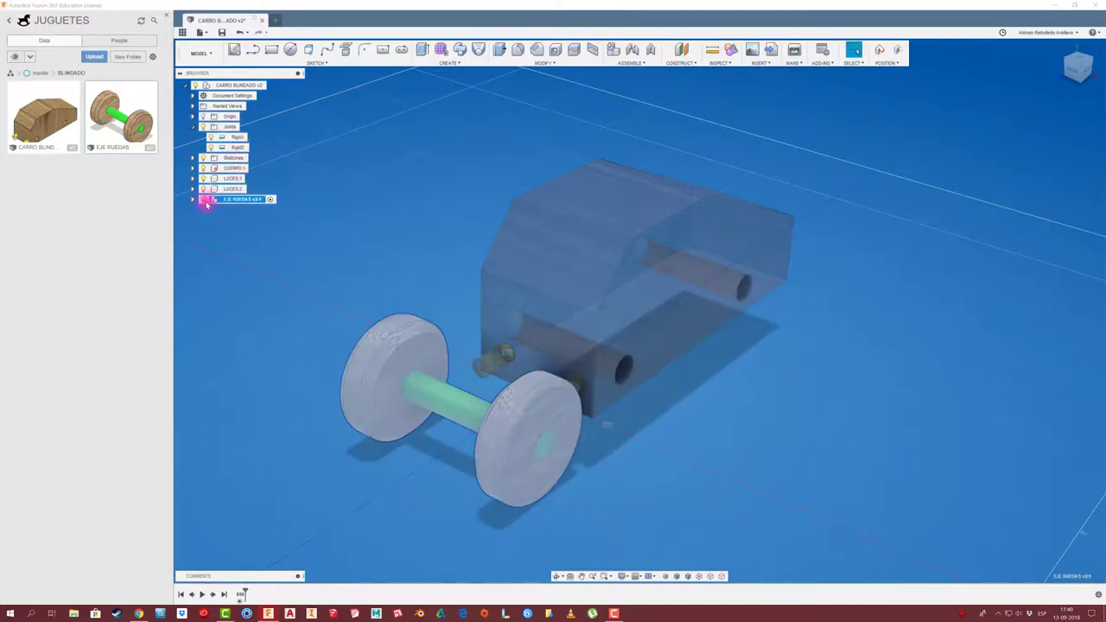
{"action": "left_click", "coordinate": [193, 200]}
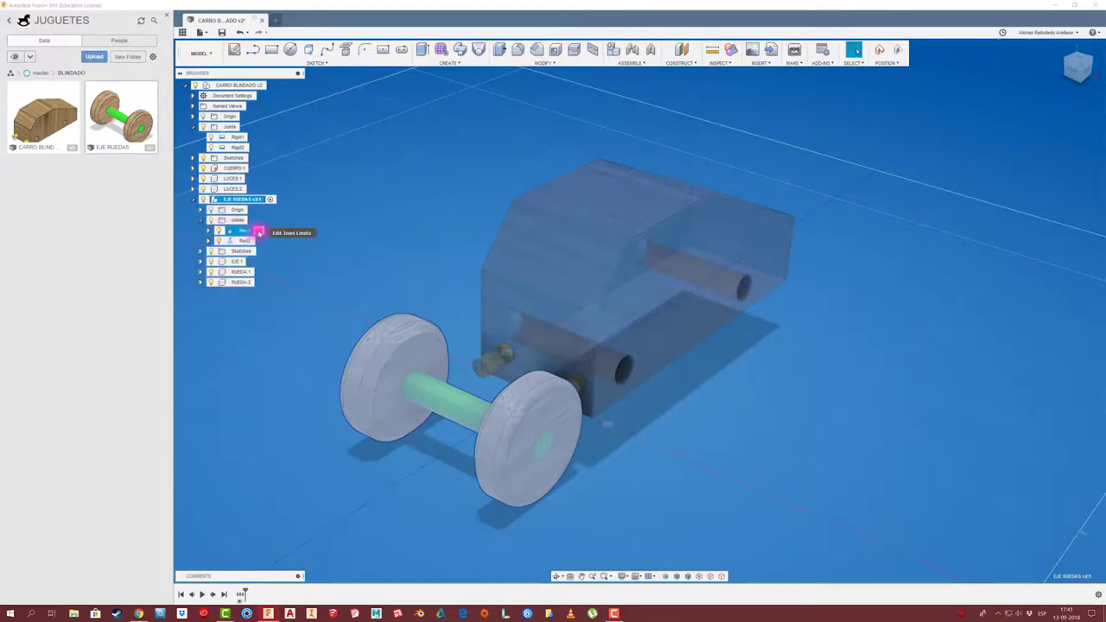
{"action": "left_click", "coordinate": [258, 232]}
{"action": "left_click", "coordinate": [284, 244]}
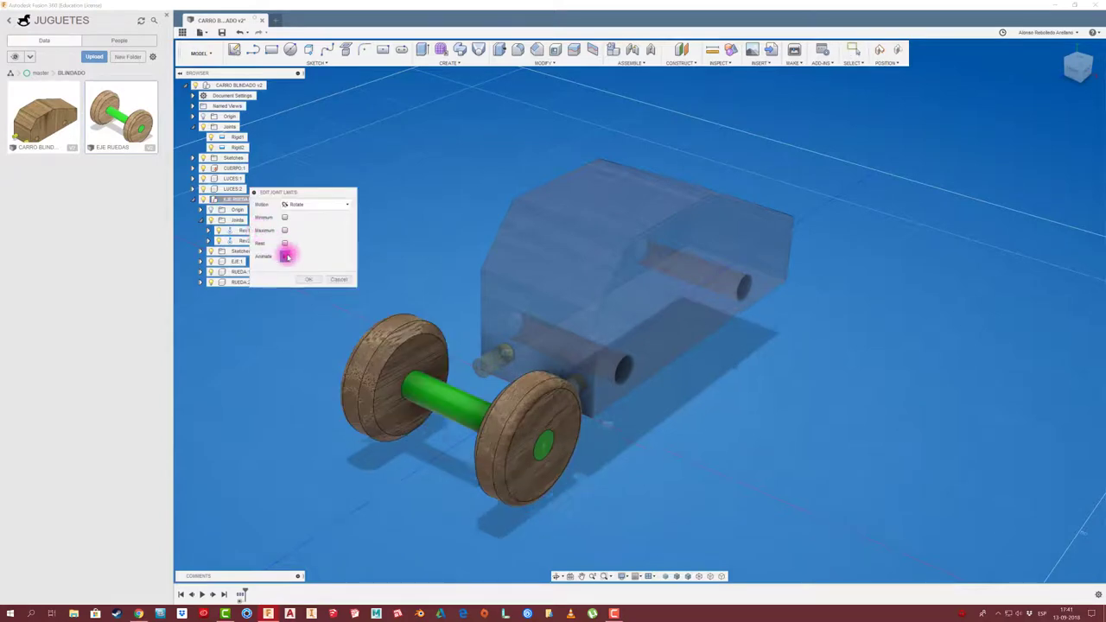
{"action": "left_click", "coordinate": [338, 278]}
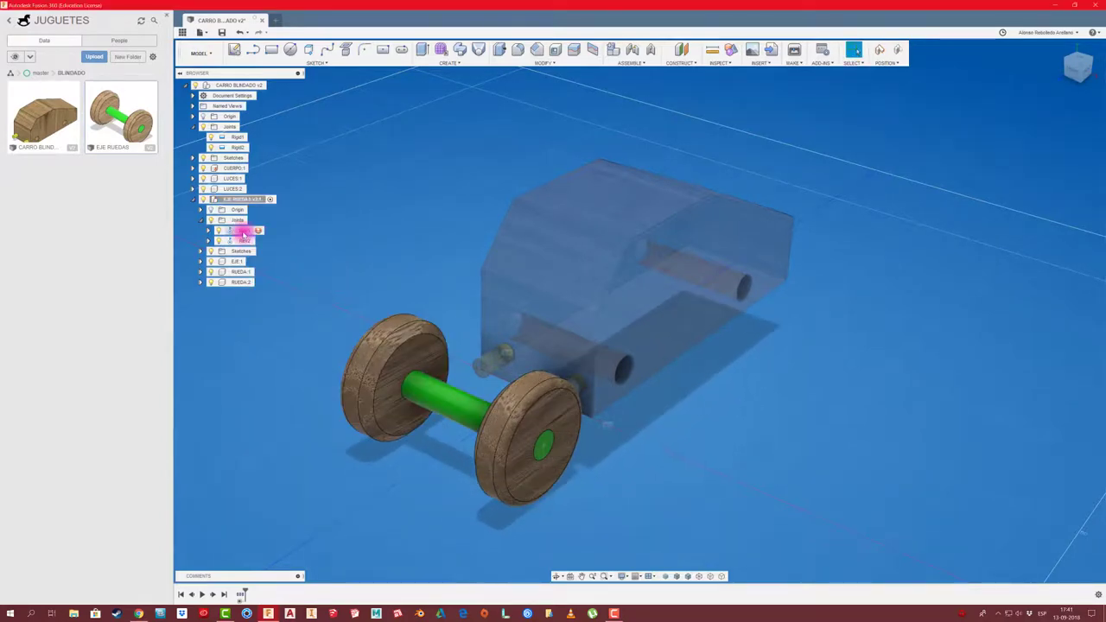
Step: Delete both revolute wheel joints of EJE RUEDAS
{"action": "right_click", "coordinate": [244, 234]}
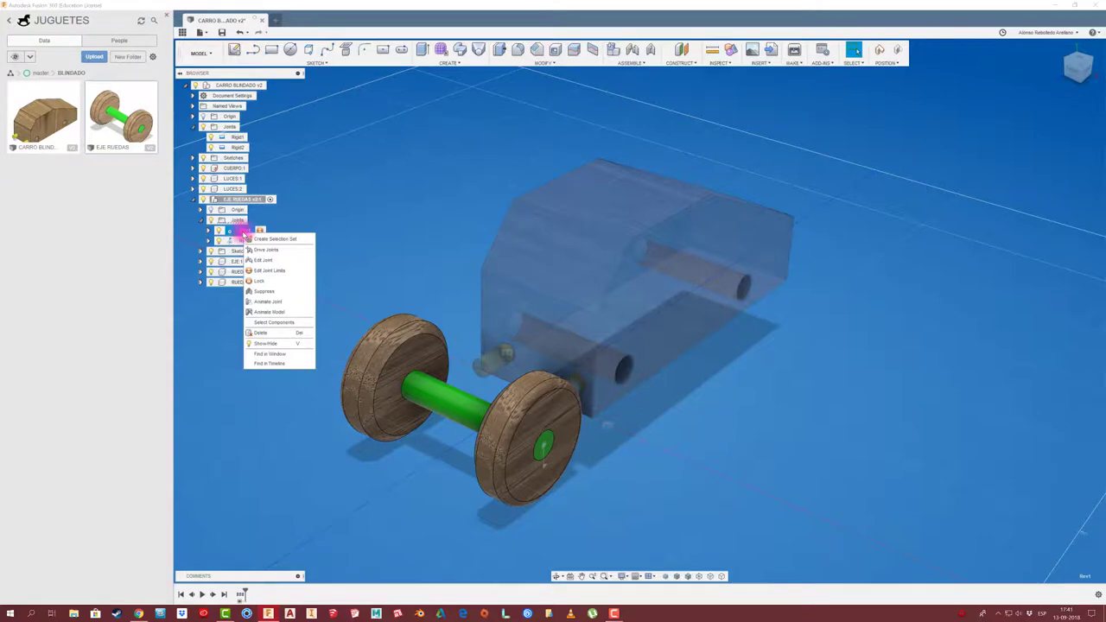
{"action": "left_click", "coordinate": [264, 334]}
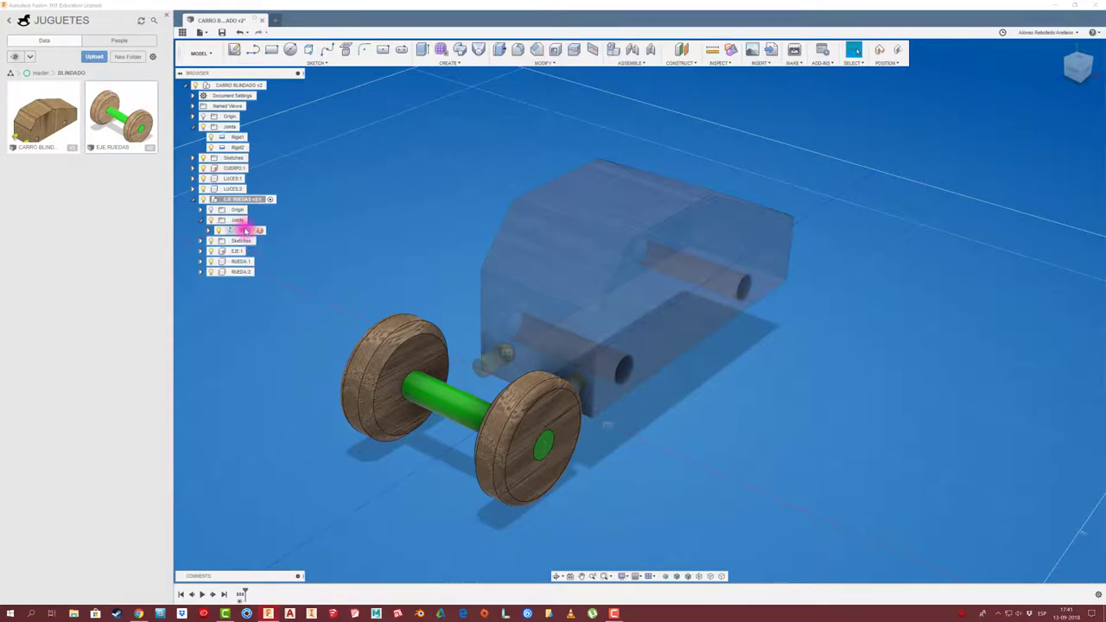
{"action": "right_click", "coordinate": [246, 231]}
{"action": "left_click", "coordinate": [272, 329]}
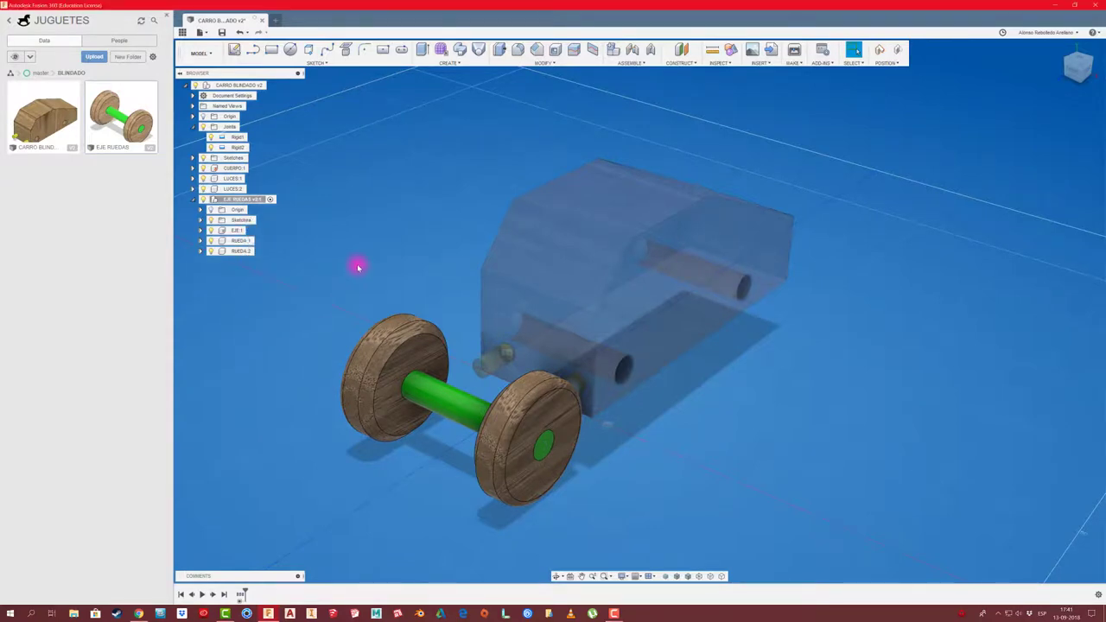
Step: Pull the right and left wheels off the green axle
{"action": "left_click_drag", "start_coordinate": [566, 436], "coordinate": [628, 438]}
{"action": "left_click_drag", "start_coordinate": [407, 311], "coordinate": [359, 242]}
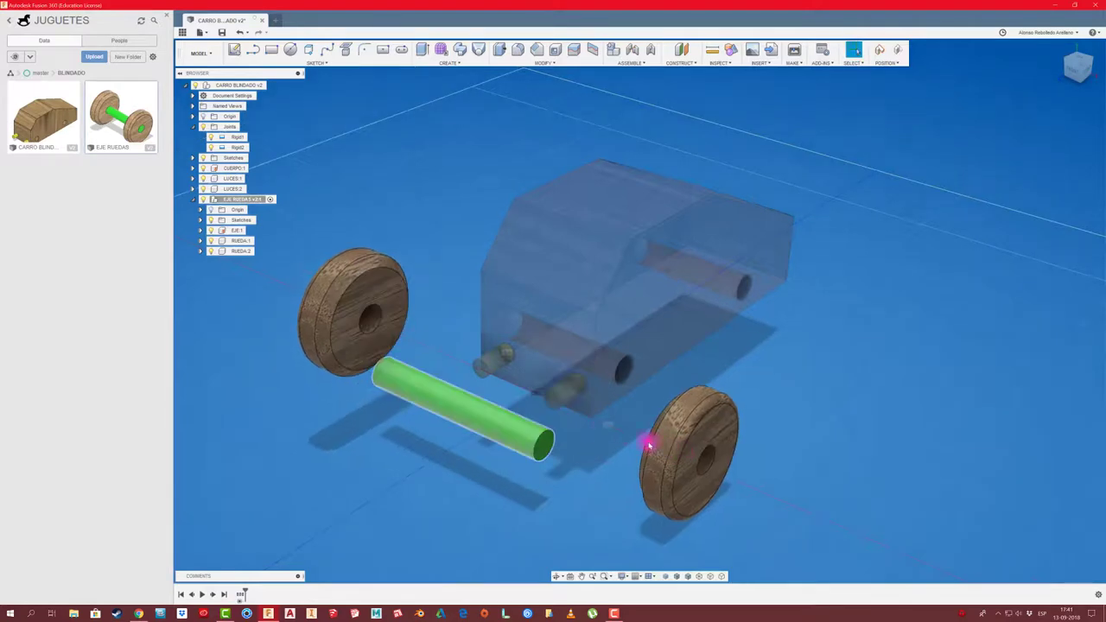
{"action": "mouse_move", "coordinate": [648, 444]}
{"action": "middle_mouse_down", "text": "shift"}
{"action": "mouse_move", "coordinate": [516, 448]}
{"action": "mouse_move", "coordinate": [630, 452]}
{"action": "mouse_move", "coordinate": [617, 452]}
{"action": "mouse_move", "coordinate": [567, 360]}
{"action": "mouse_move", "coordinate": [539, 414]}
{"action": "mouse_move", "coordinate": [403, 228]}
{"action": "middle_mouse_up", "text": "shift"}
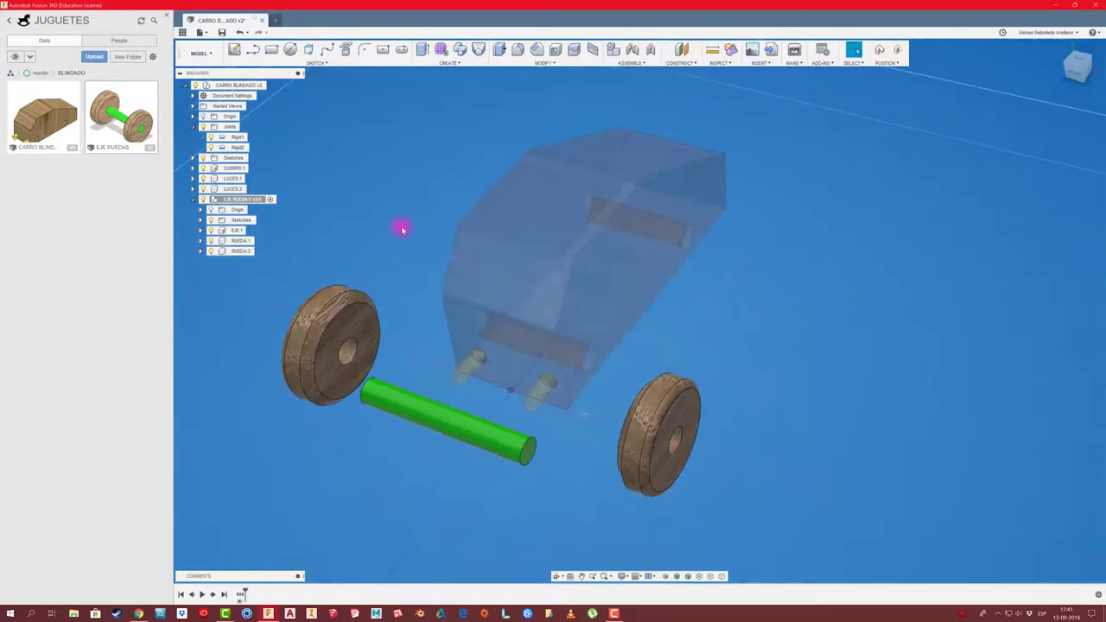
Step: Activate the CARRO BLINDADO root and unground the EJE axle, capturing positions
{"action": "left_click", "coordinate": [272, 87]}
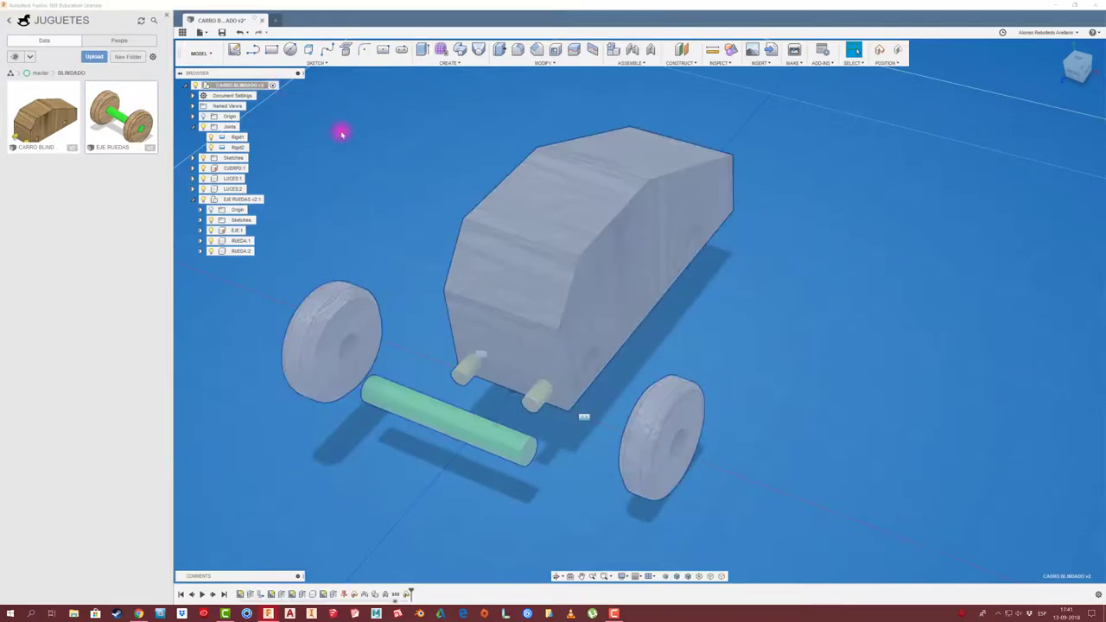
{"action": "mouse_move", "coordinate": [366, 293]}
{"action": "middle_mouse_down", "text": "shift"}
{"action": "mouse_move", "coordinate": [459, 424]}
{"action": "mouse_move", "coordinate": [544, 391]}
{"action": "middle_mouse_up", "text": "shift"}
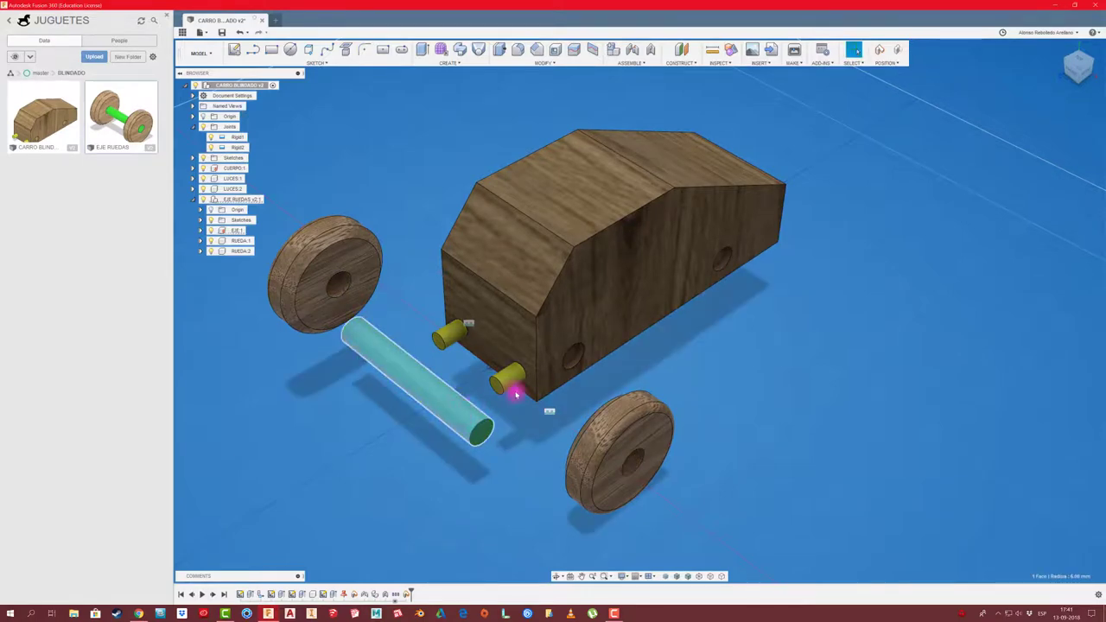
{"action": "mouse_move", "coordinate": [388, 447]}
{"action": "middle_mouse_down", "text": "shift"}
{"action": "mouse_move", "coordinate": [308, 382]}
{"action": "mouse_move", "coordinate": [312, 366]}
{"action": "mouse_move", "coordinate": [279, 311]}
{"action": "middle_mouse_up", "text": "shift"}
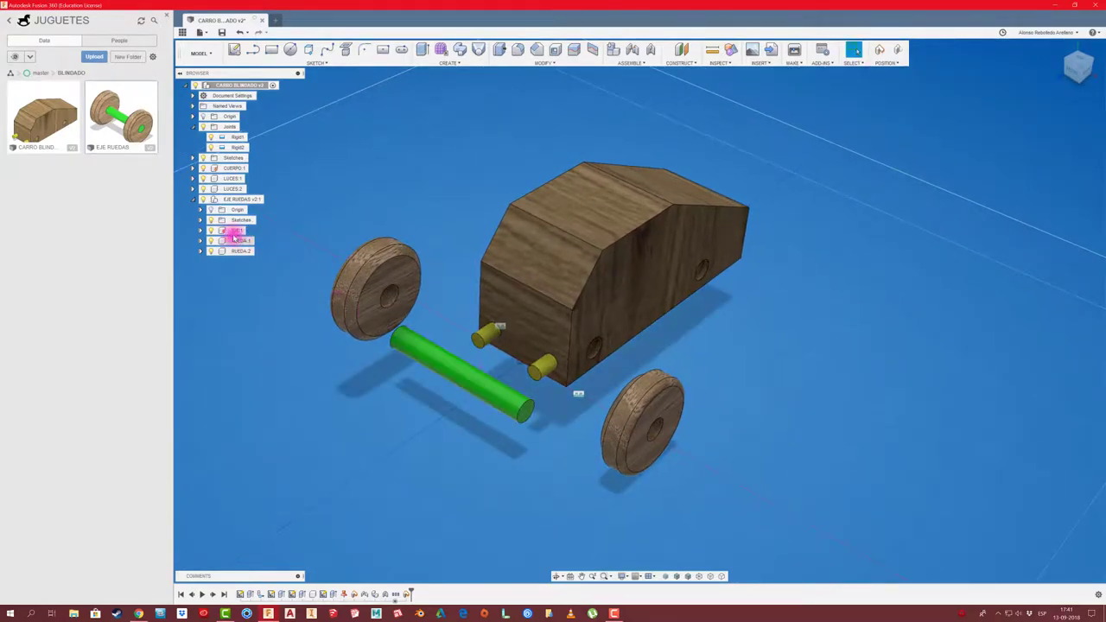
{"action": "right_click", "coordinate": [230, 231]}
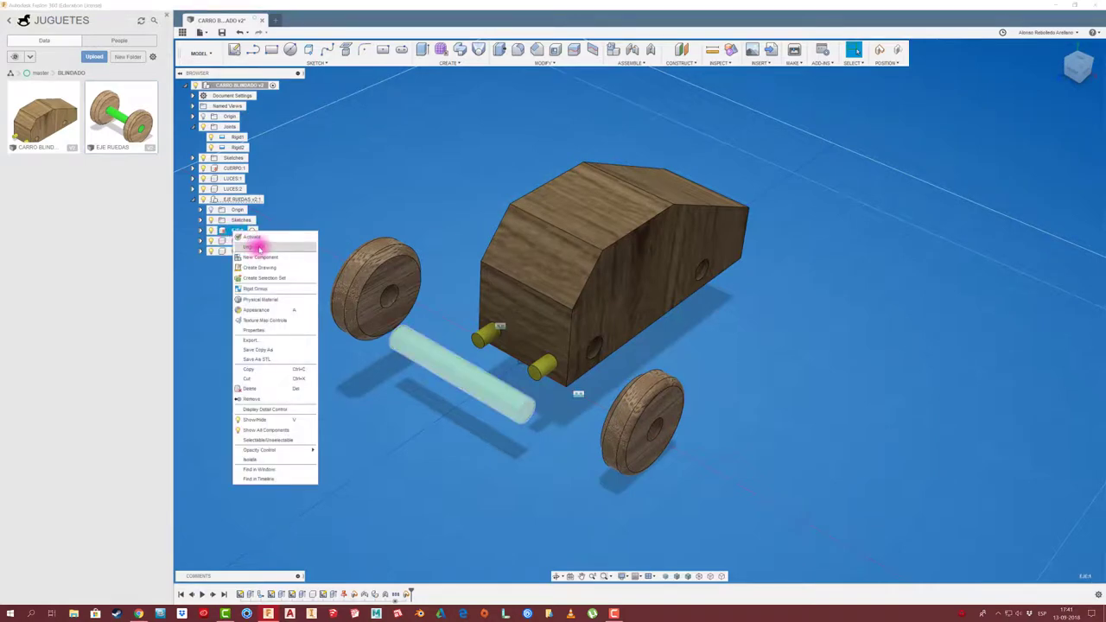
{"action": "left_click", "coordinate": [258, 247]}
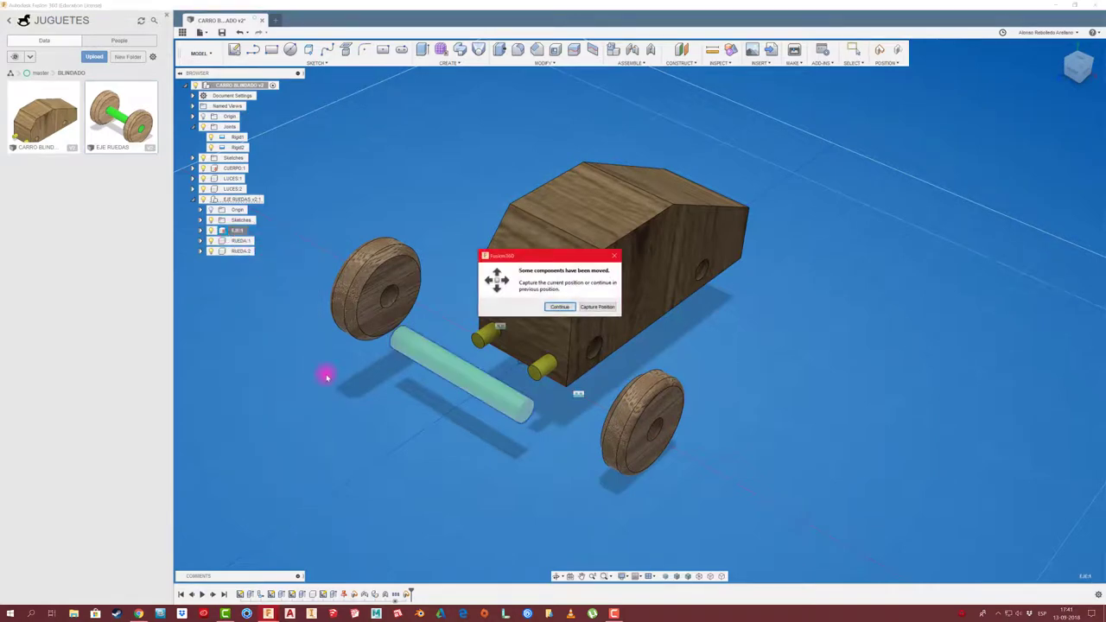
{"action": "left_click", "coordinate": [597, 307]}
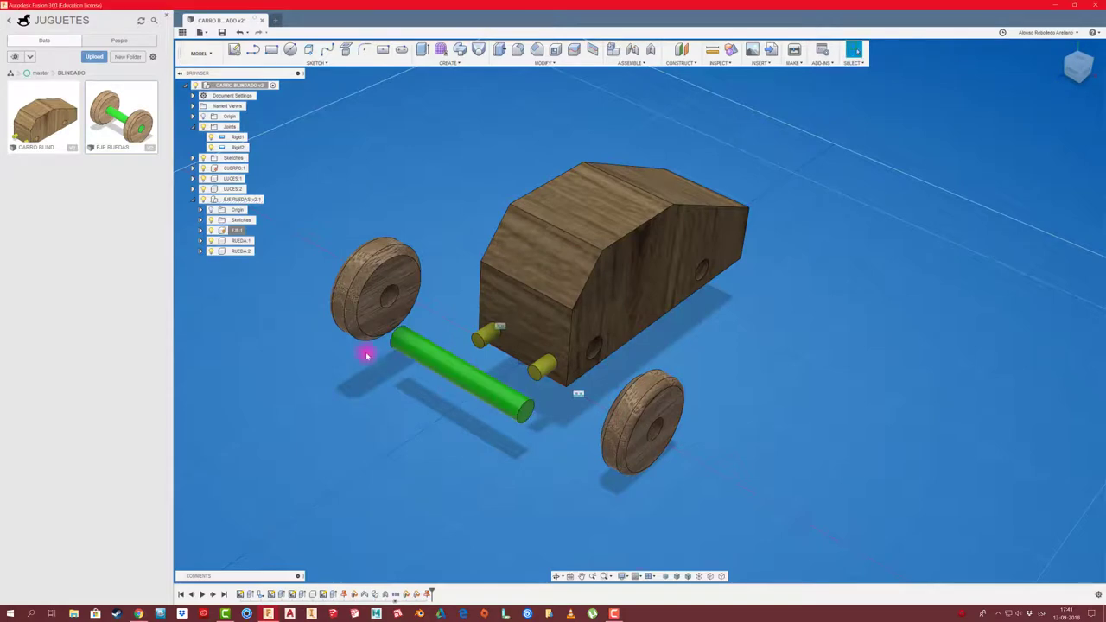
Step: Release the EJE axle again, move it slightly away from the body, and start a Joint
{"action": "middle_click_drag", "start_coordinate": [367, 355], "coordinate": [434, 369], "text": "shift"}
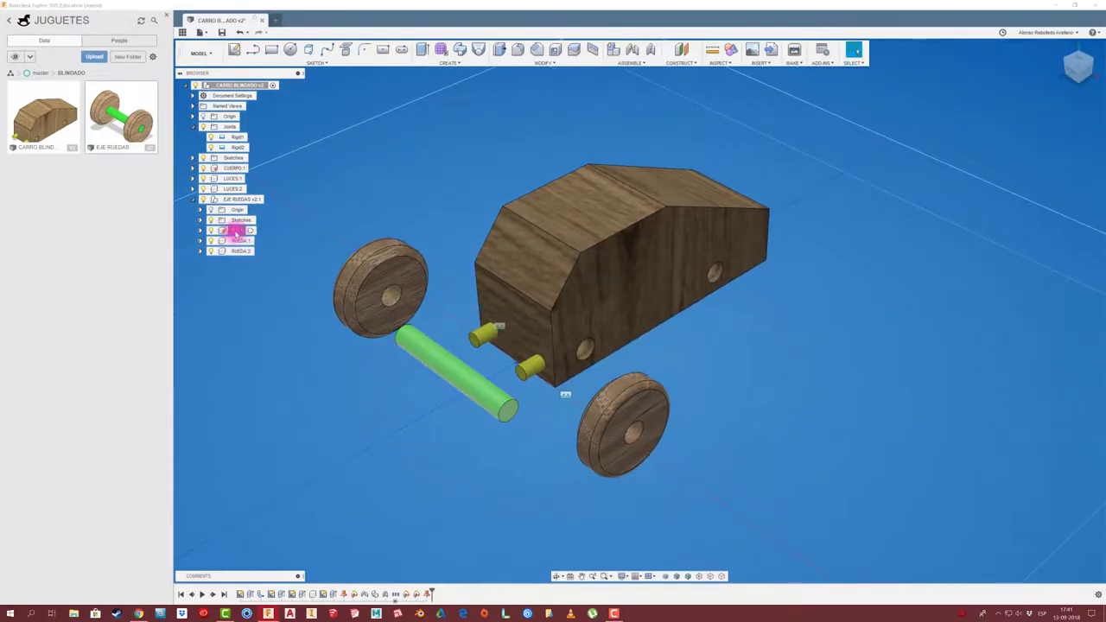
{"action": "right_click", "coordinate": [237, 231]}
{"action": "left_click", "coordinate": [263, 252]}
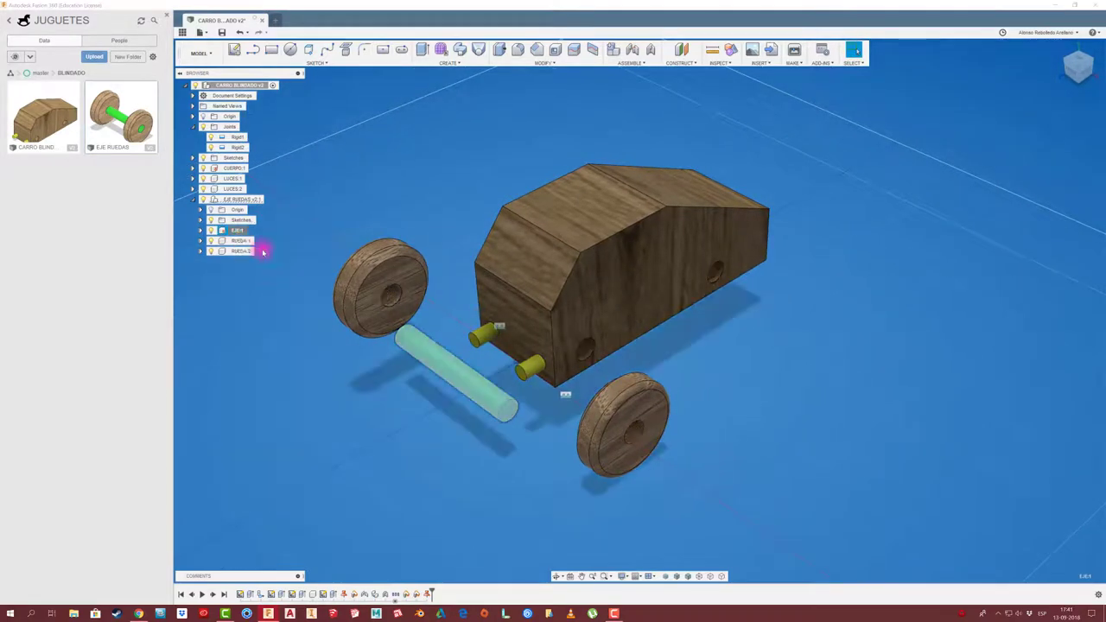
{"action": "left_click_drag", "start_coordinate": [461, 375], "coordinate": [432, 402]}
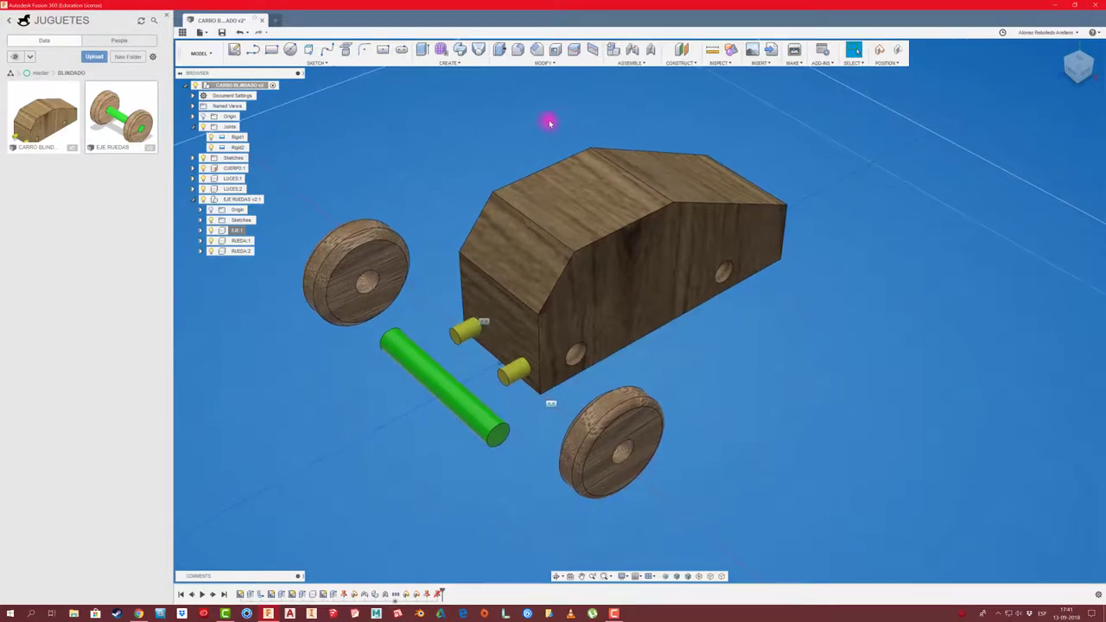
{"action": "left_click", "coordinate": [634, 51]}
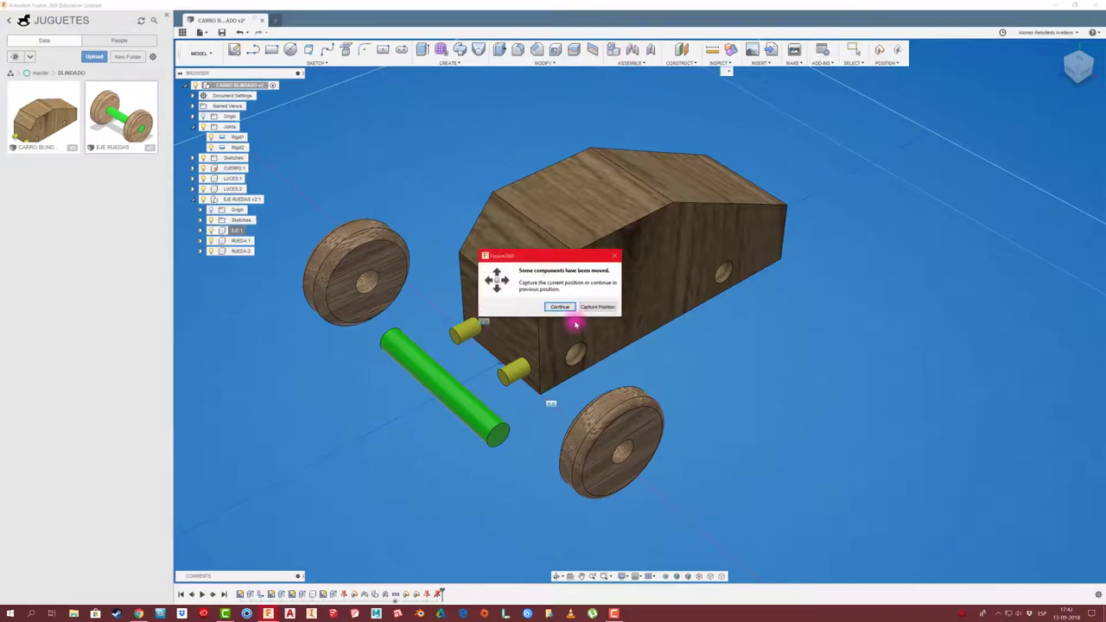
{"action": "left_click", "coordinate": [599, 308]}
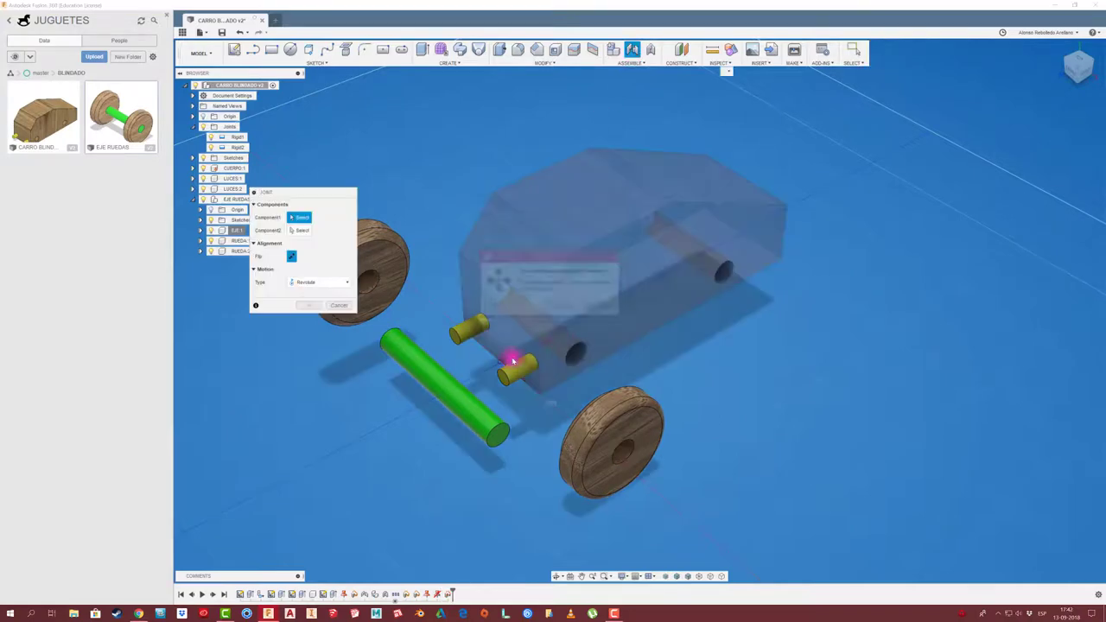
{"action": "left_click", "coordinate": [443, 389]}
{"action": "scroll", "coordinate": [557, 354], "scroll_direction": "up", "scroll_amount": 5}
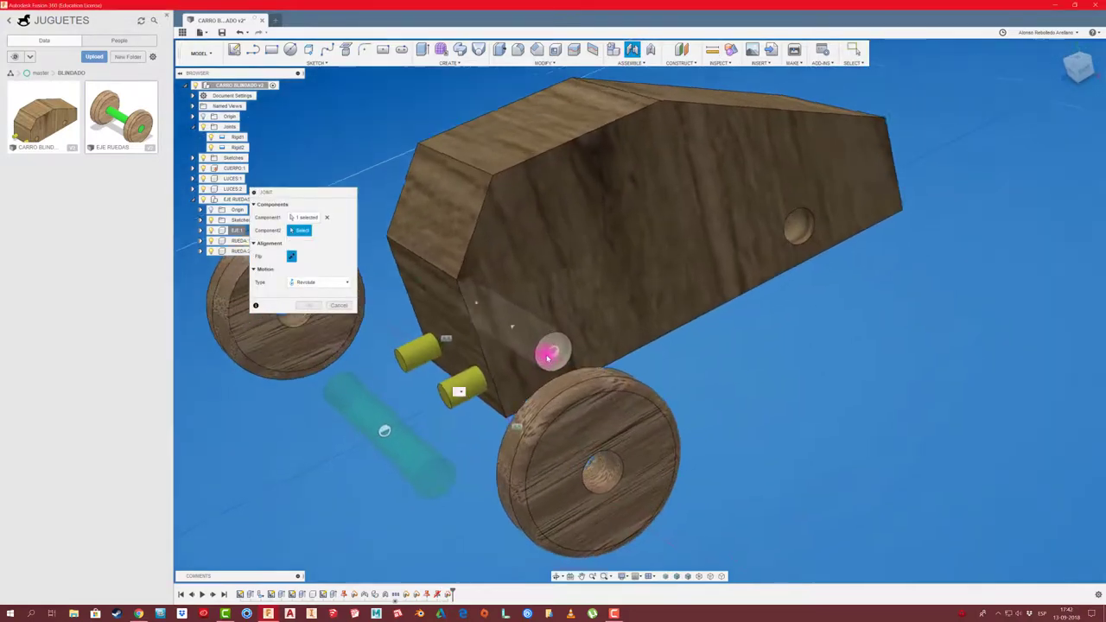
{"action": "scroll", "coordinate": [536, 355], "scroll_direction": "up", "scroll_amount": 3}
{"action": "middle_click_drag", "start_coordinate": [529, 350], "coordinate": [523, 338], "text": "shift"}
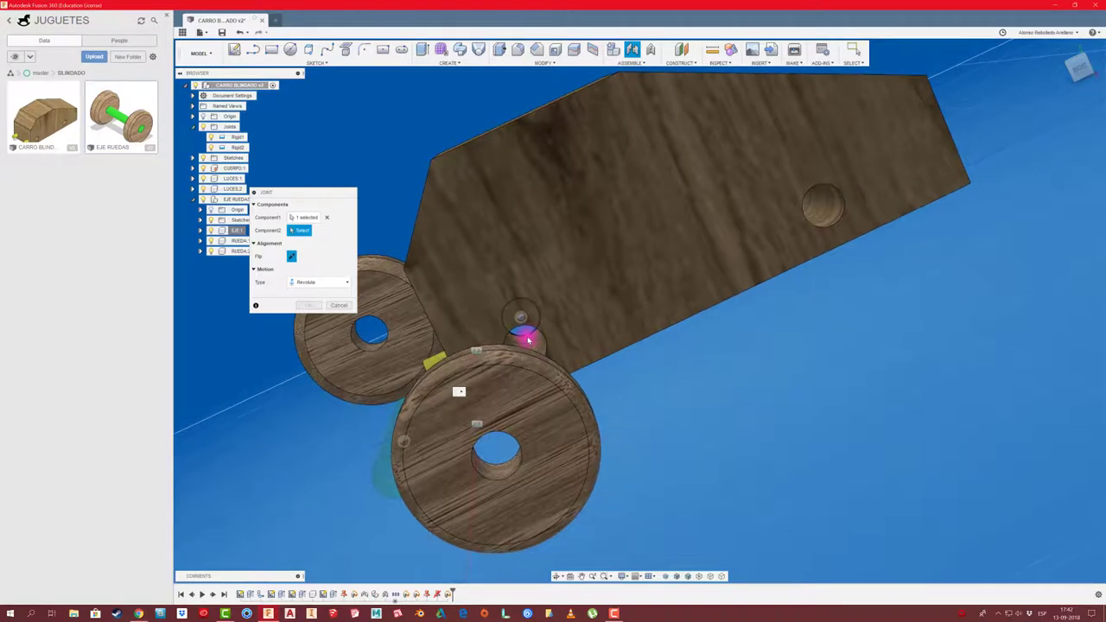
{"action": "left_click", "coordinate": [528, 339]}
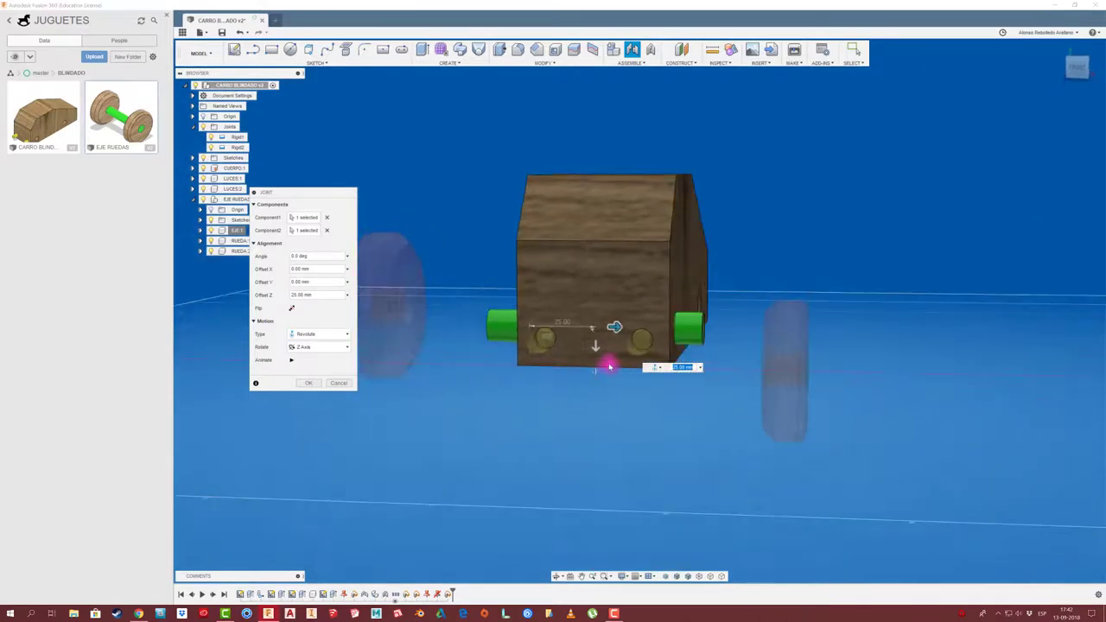
{"action": "left_click", "coordinate": [340, 384]}
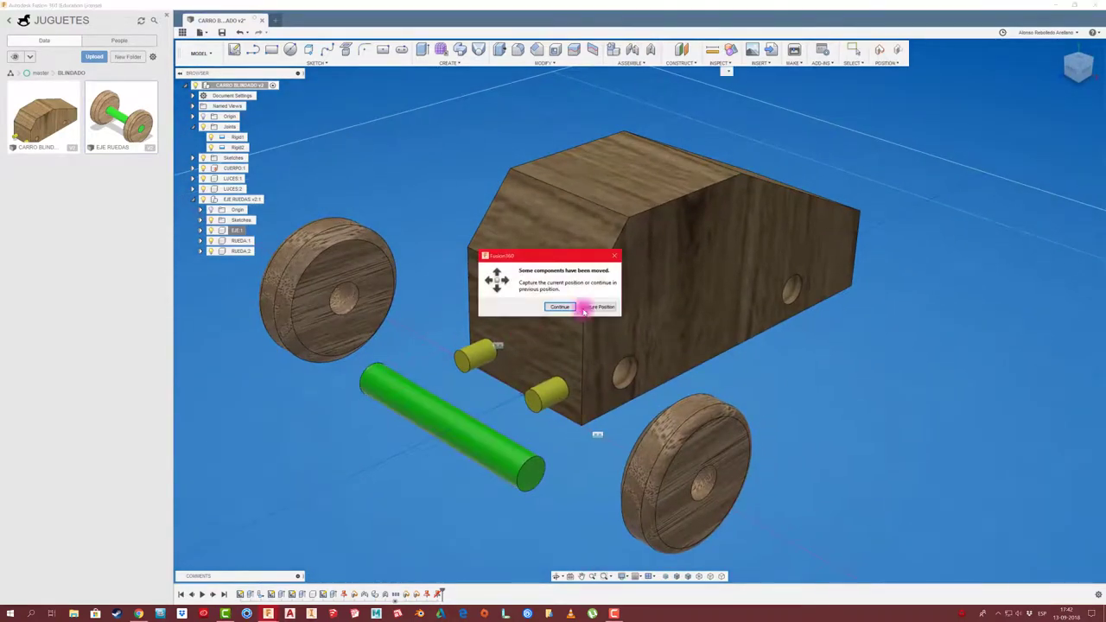
{"action": "left_click", "coordinate": [604, 309]}
{"action": "left_click", "coordinate": [447, 425]}
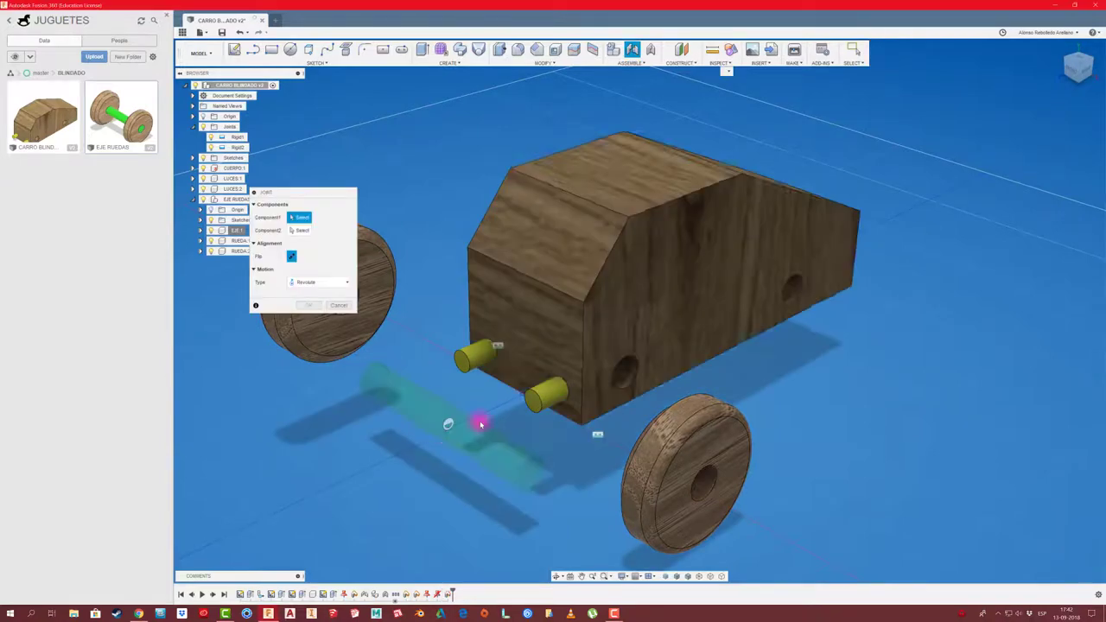
{"action": "scroll", "coordinate": [530, 411], "scroll_direction": "up", "scroll_amount": 3}
{"action": "scroll", "coordinate": [558, 363], "scroll_direction": "up", "scroll_amount": 2}
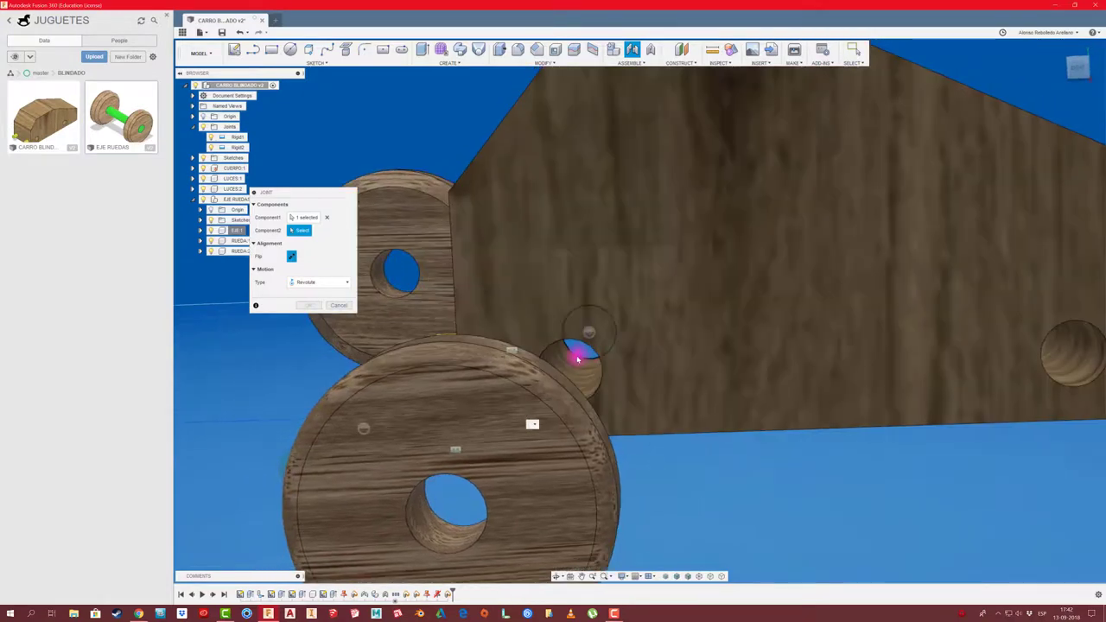
{"action": "mouse_move", "coordinate": [568, 364]}
{"action": "middle_mouse_down", "text": "shift"}
{"action": "mouse_move", "coordinate": [575, 353]}
{"action": "mouse_move", "coordinate": [457, 357]}
{"action": "mouse_move", "coordinate": [548, 377]}
{"action": "mouse_move", "coordinate": [630, 367]}
{"action": "mouse_move", "coordinate": [686, 306]}
{"action": "mouse_move", "coordinate": [691, 261]}
{"action": "middle_mouse_up", "text": "shift"}
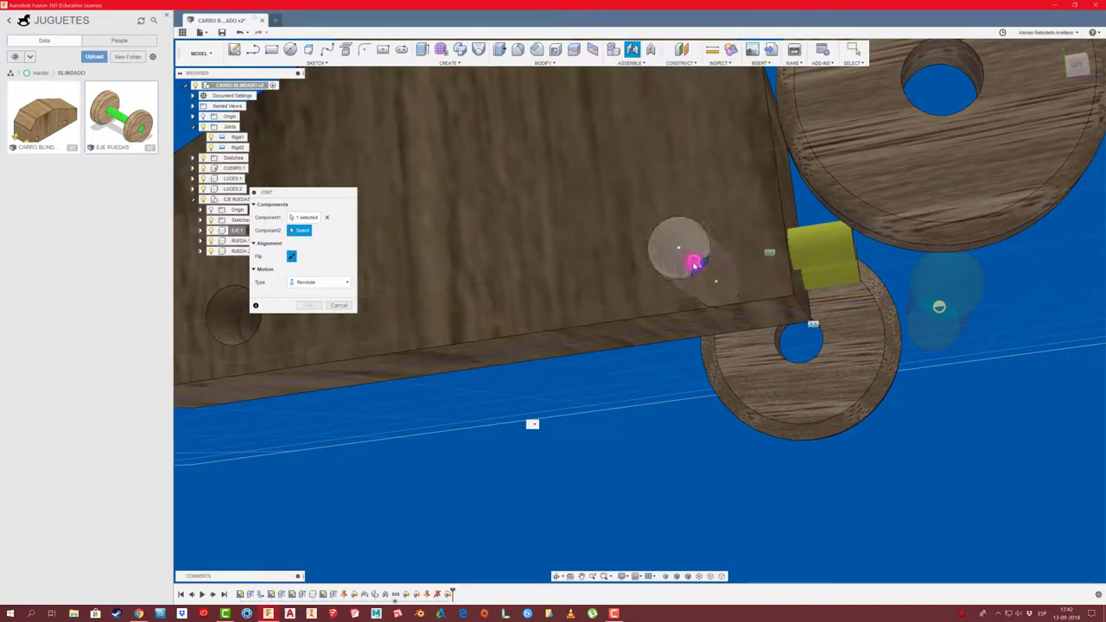
{"action": "left_click", "coordinate": [694, 262]}
{"action": "mouse_move", "coordinate": [617, 314]}
{"action": "middle_mouse_down", "text": "shift"}
{"action": "mouse_move", "coordinate": [595, 335]}
{"action": "mouse_move", "coordinate": [666, 299]}
{"action": "mouse_move", "coordinate": [696, 299]}
{"action": "middle_mouse_up", "text": "shift"}
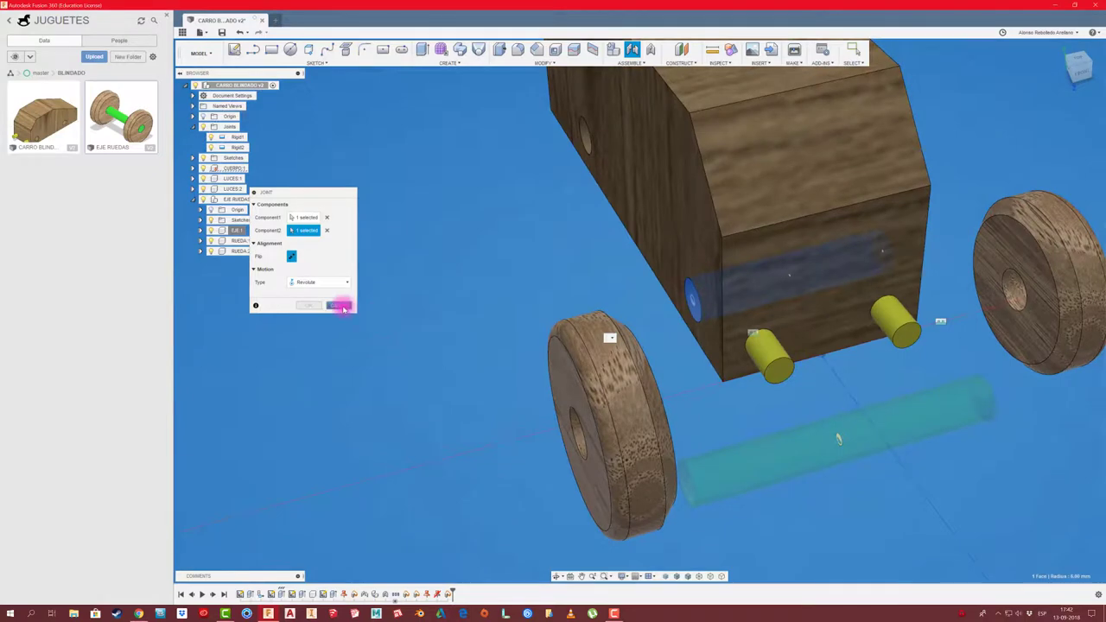
{"action": "left_click", "coordinate": [341, 307]}
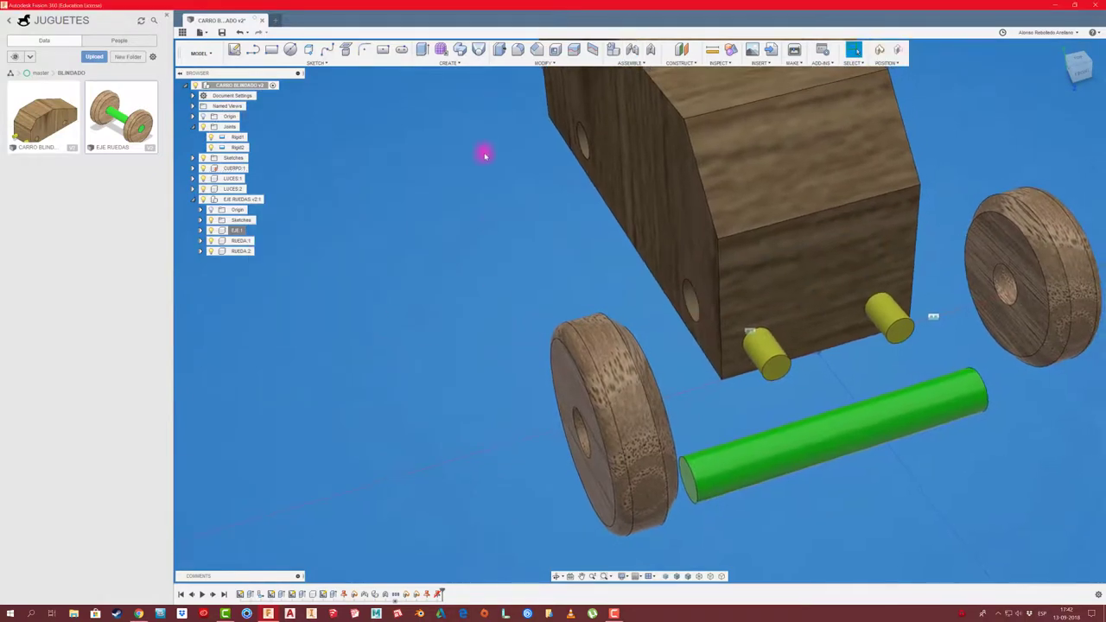
{"action": "scroll", "coordinate": [485, 156], "scroll_direction": "down", "scroll_amount": 1}
{"action": "scroll", "coordinate": [484, 154], "scroll_direction": "down", "scroll_amount": 1}
{"action": "scroll", "coordinate": [481, 155], "scroll_direction": "down", "scroll_amount": 1}
{"action": "scroll", "coordinate": [474, 180], "scroll_direction": "down", "scroll_amount": 1}
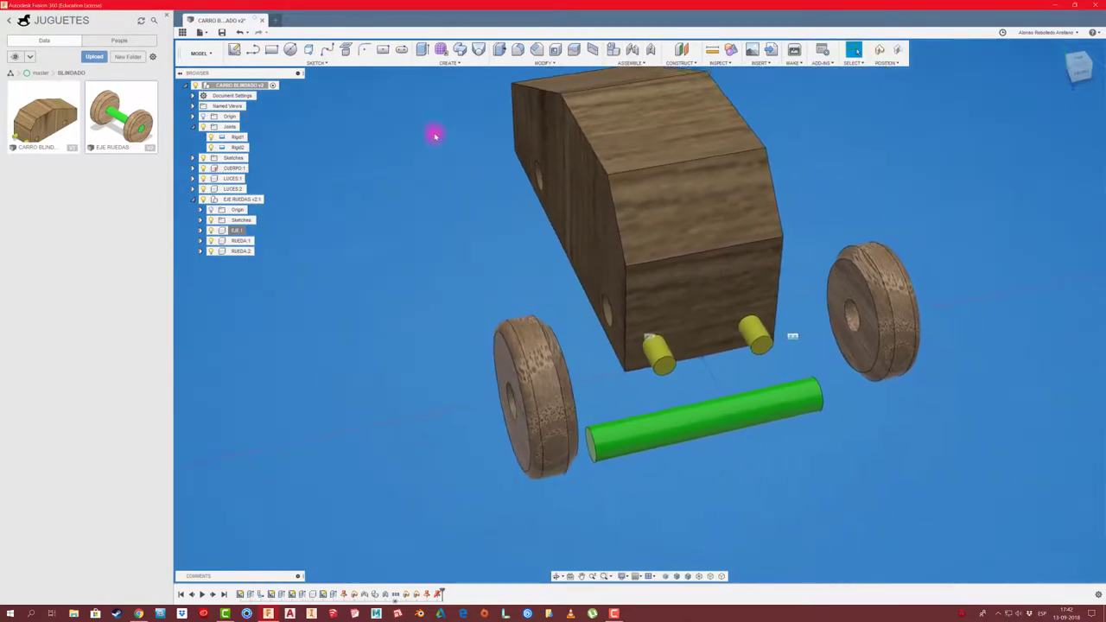
Step: Trial a joint sliding the green axle 25 mm into the car body, then cancel it
{"action": "left_click", "coordinate": [633, 52]}
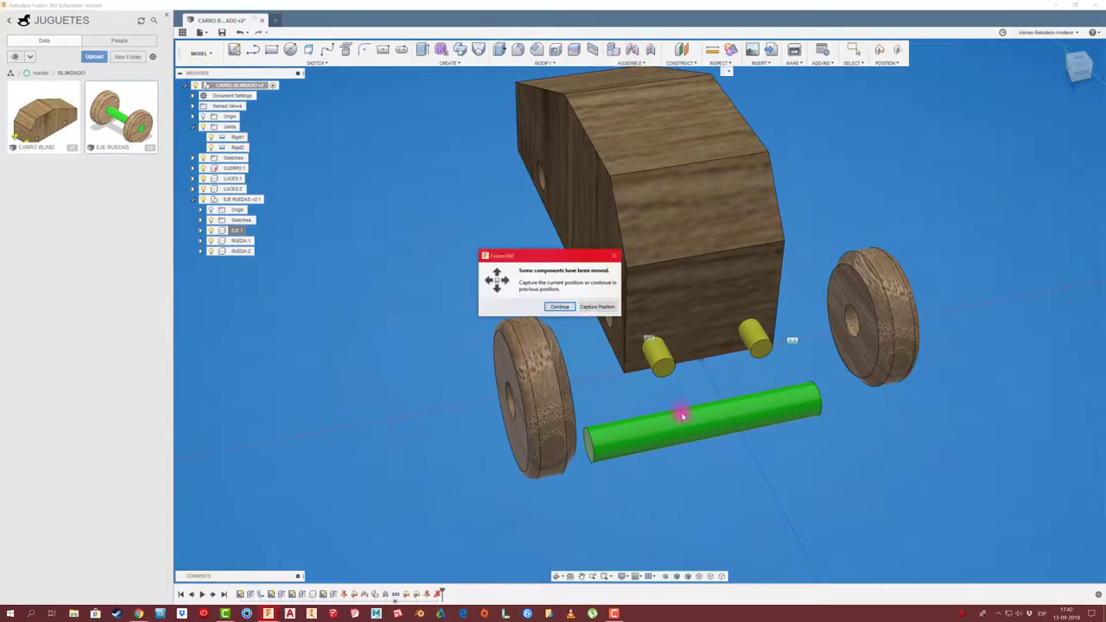
{"action": "left_click", "coordinate": [617, 308]}
{"action": "left_click", "coordinate": [700, 421]}
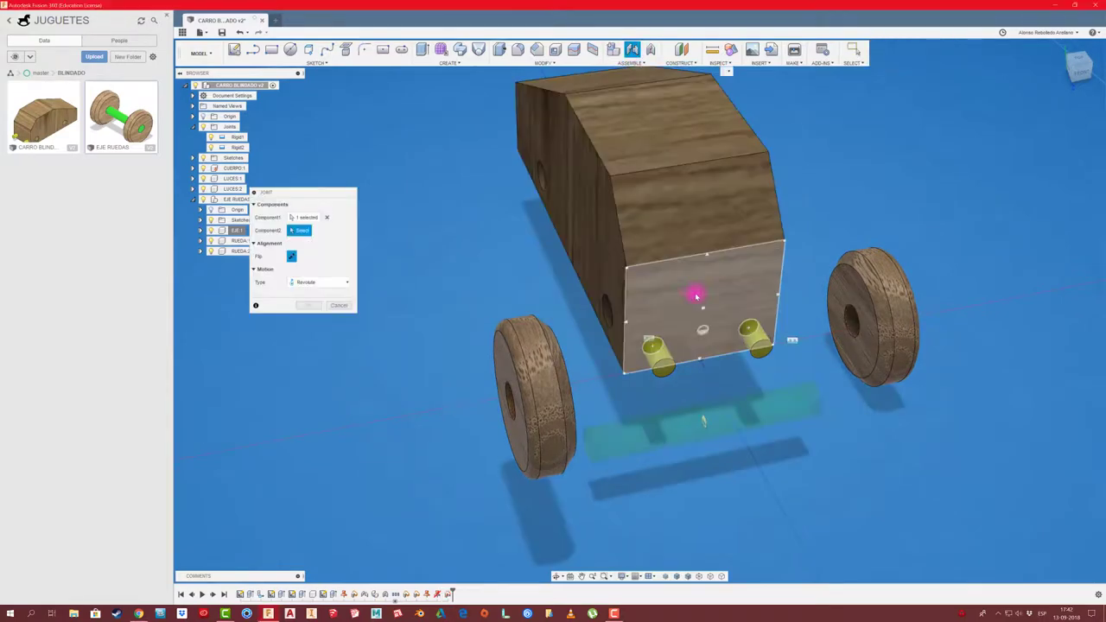
{"action": "left_click", "coordinate": [598, 318]}
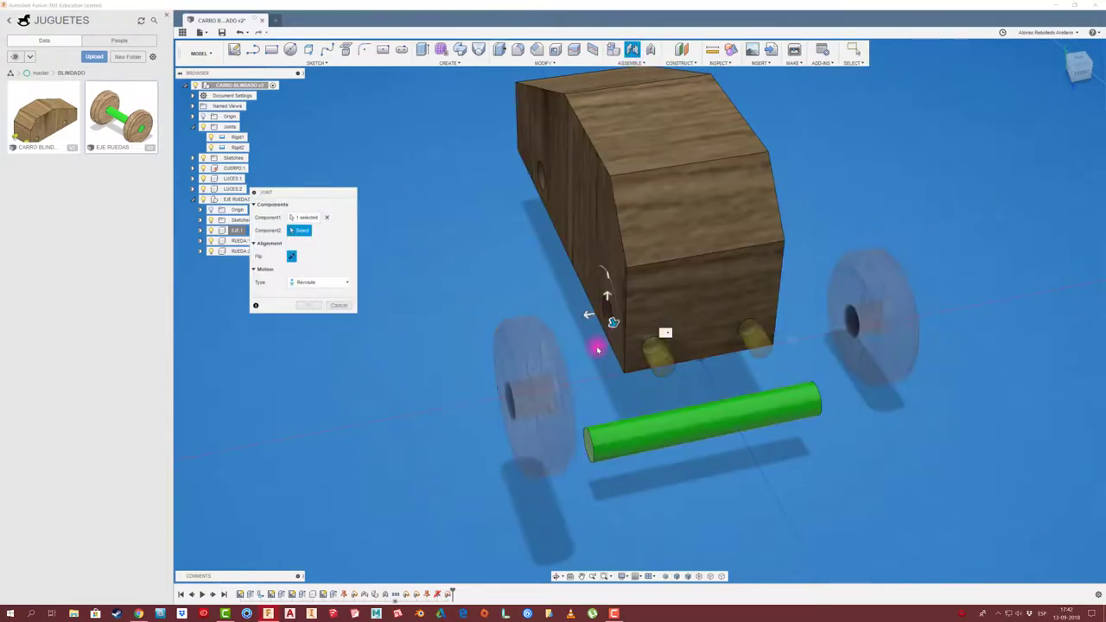
{"action": "mouse_move", "coordinate": [588, 345]}
{"action": "middle_mouse_down", "text": "shift"}
{"action": "mouse_move", "coordinate": [590, 313]}
{"action": "mouse_move", "coordinate": [570, 297]}
{"action": "middle_mouse_up", "text": "shift"}
{"action": "left_click_drag", "start_coordinate": [572, 297], "coordinate": [636, 299]}
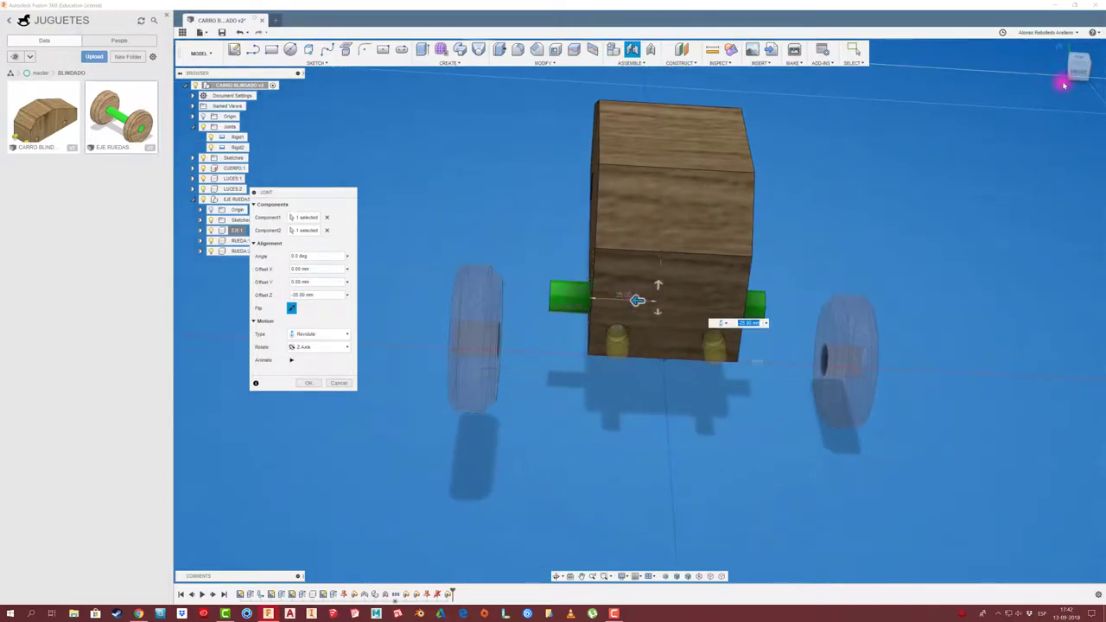
{"action": "mouse_move", "coordinate": [636, 299]}
{"action": "middle_mouse_down", "text": "shift"}
{"action": "mouse_move", "coordinate": [807, 264]}
{"action": "mouse_move", "coordinate": [663, 297]}
{"action": "middle_mouse_up", "text": "shift"}
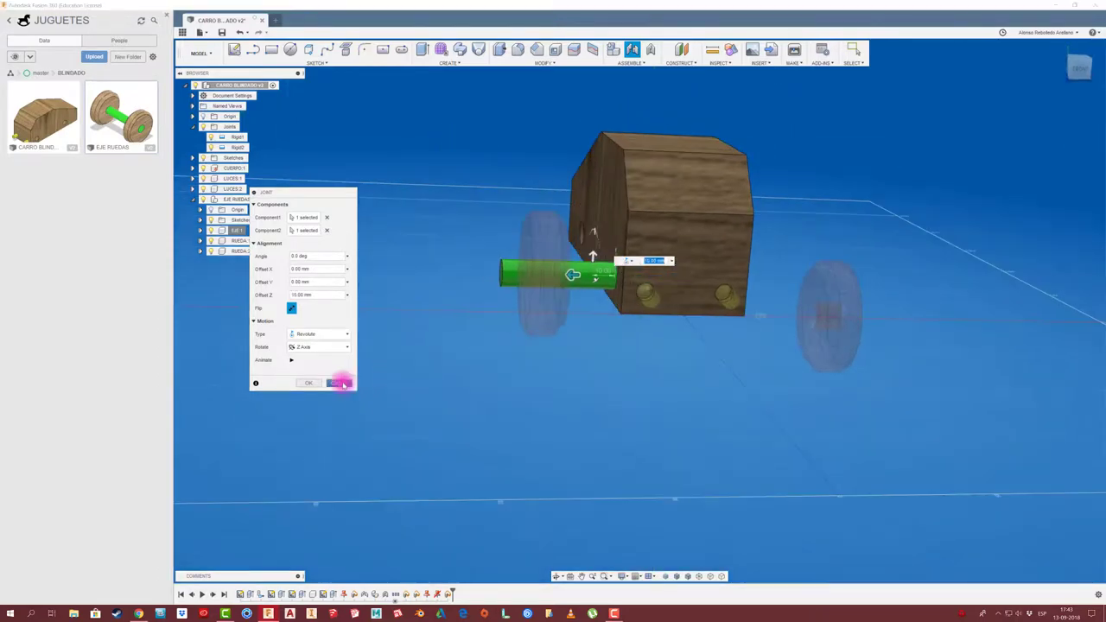
{"action": "left_click", "coordinate": [339, 383]}
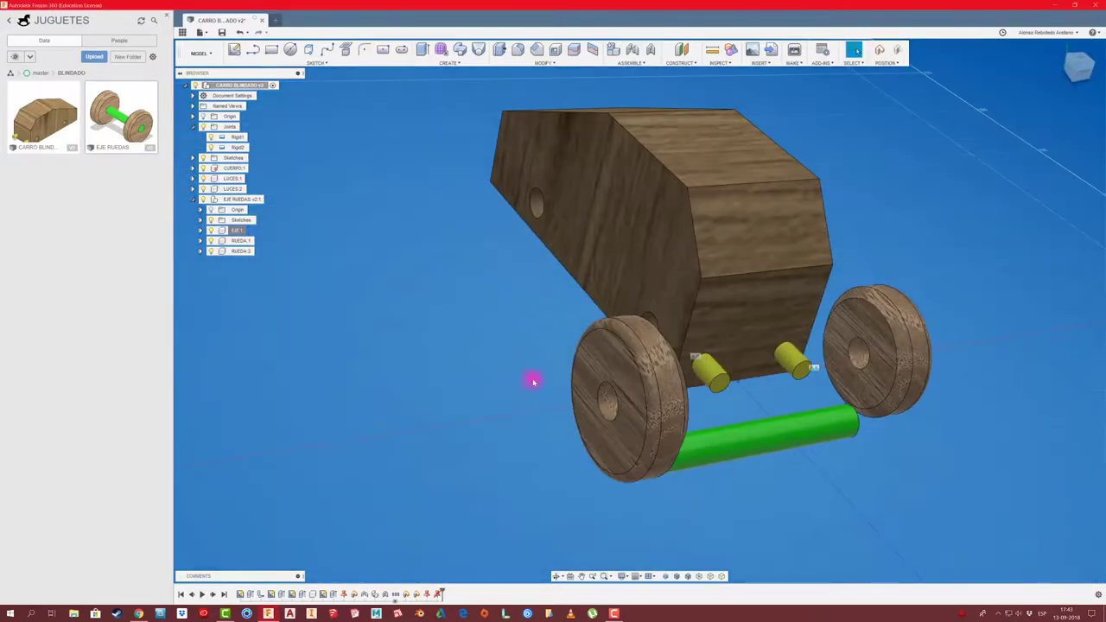
Step: Joint the wheel's centre onto the end of the green axle
{"action": "left_click", "coordinate": [637, 50]}
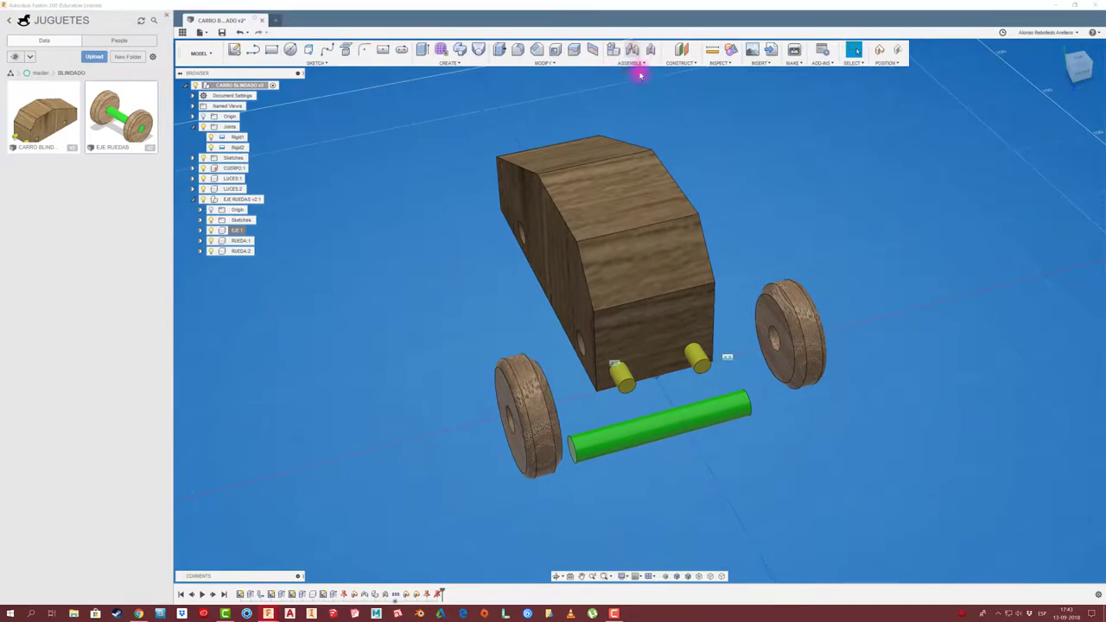
{"action": "left_click", "coordinate": [602, 308]}
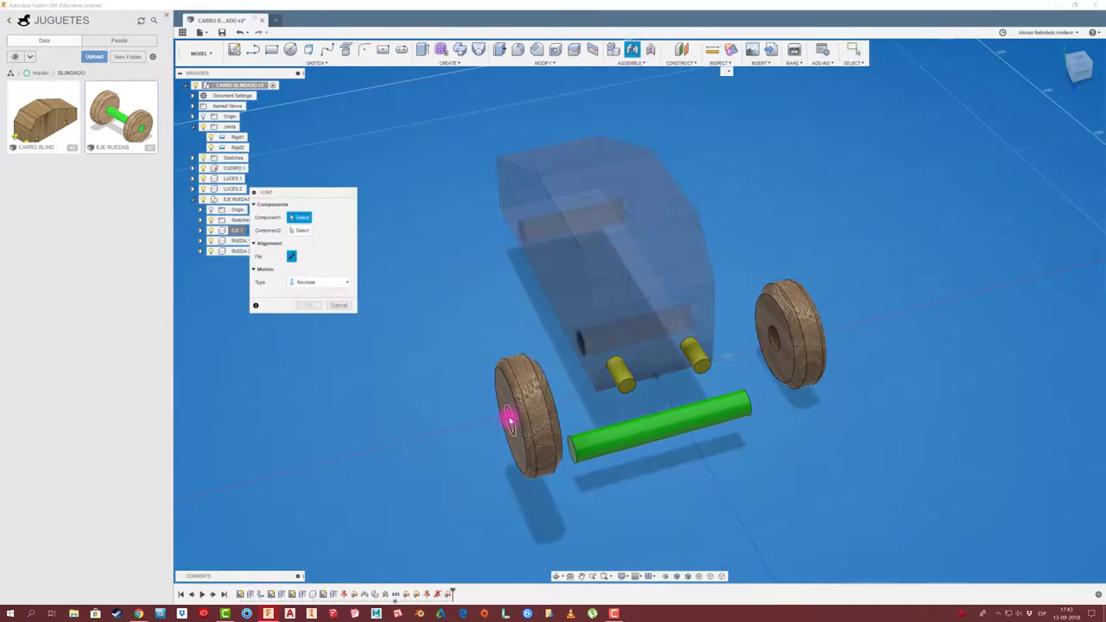
{"action": "left_click", "coordinate": [510, 421]}
{"action": "left_click", "coordinate": [572, 454]}
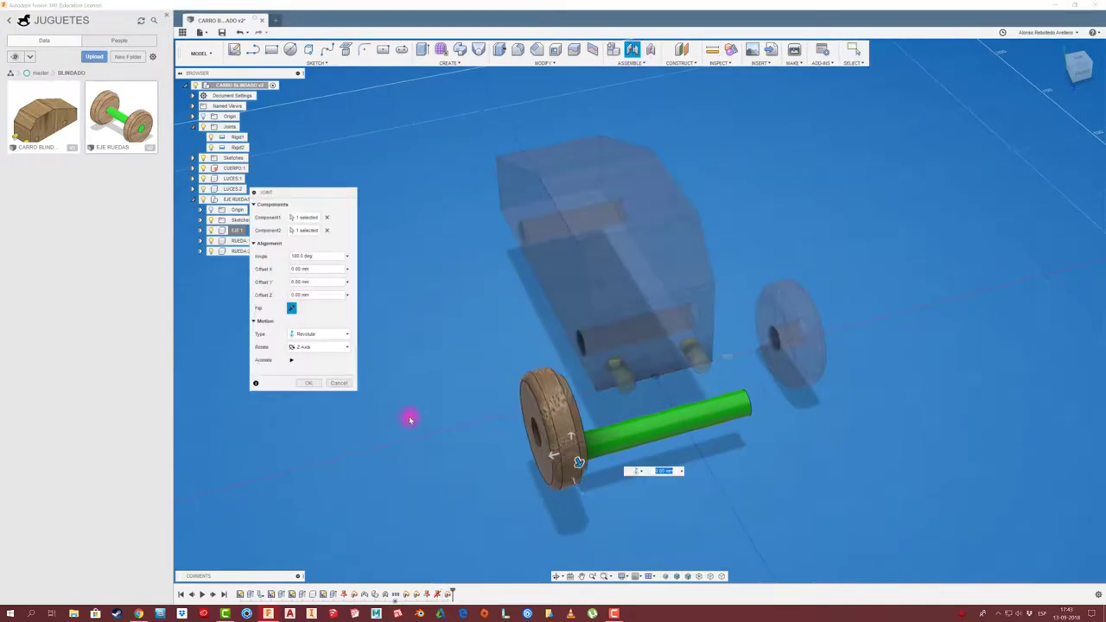
{"action": "left_click", "coordinate": [310, 384]}
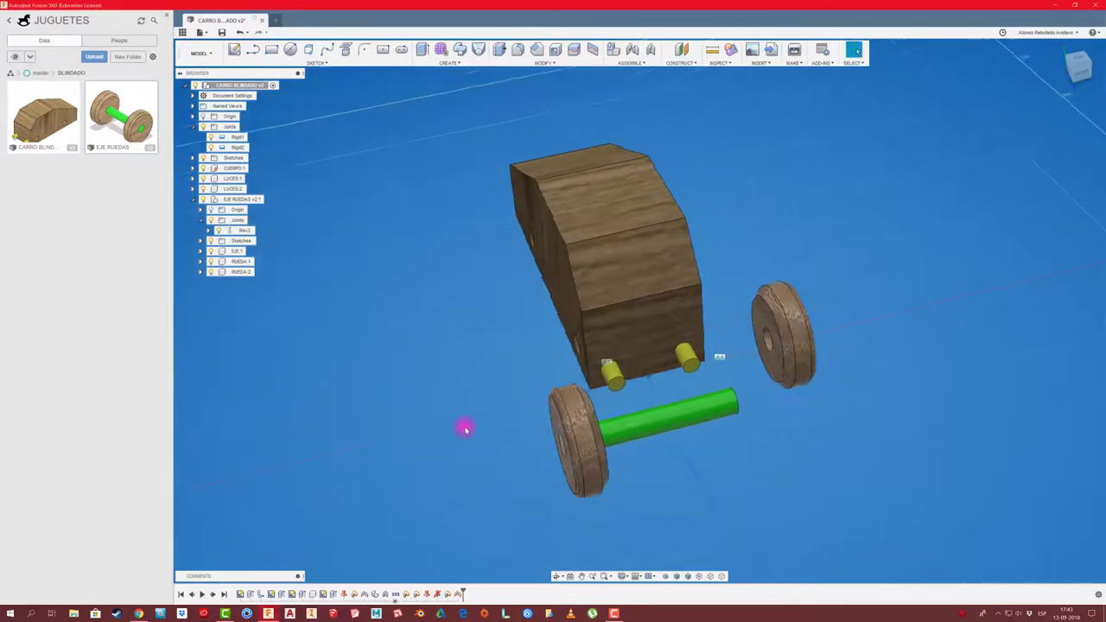
{"action": "middle_click_drag", "start_coordinate": [464, 424], "coordinate": [593, 439], "text": "shift"}
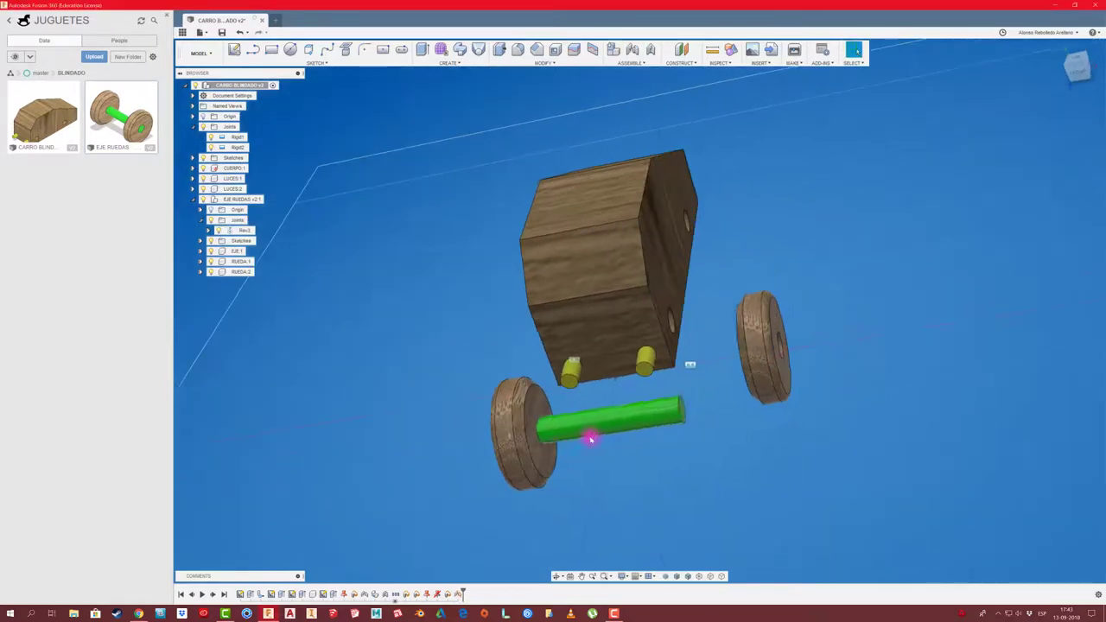
Step: Joint the axle end into the car body's hole as revolute joint Rev3
{"action": "left_click", "coordinate": [634, 49]}
{"action": "left_click", "coordinate": [538, 440]}
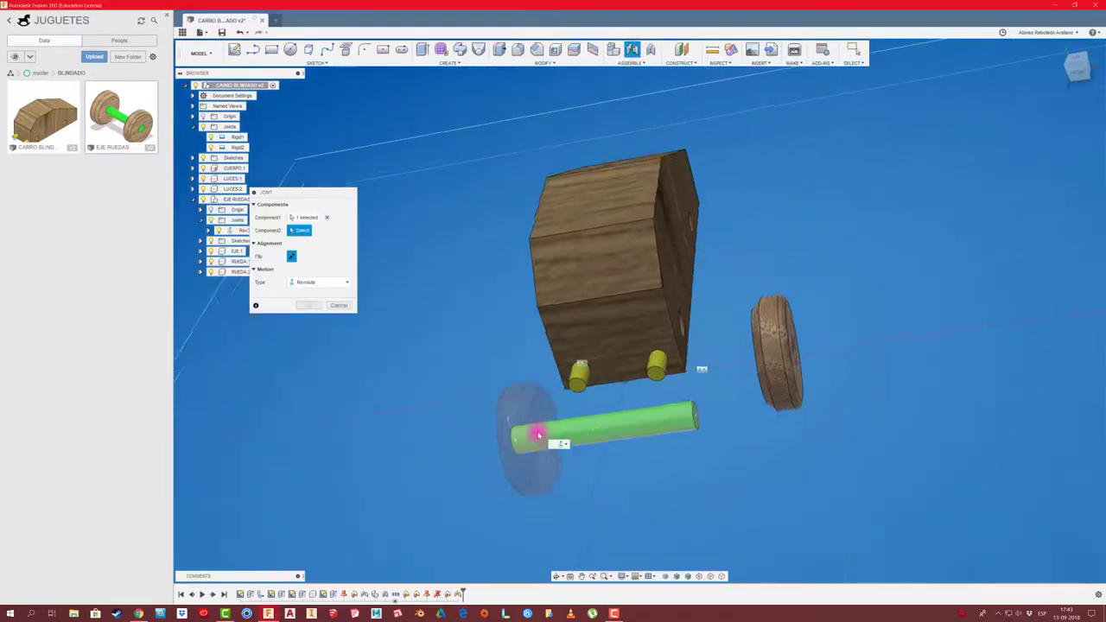
{"action": "left_click", "coordinate": [640, 378]}
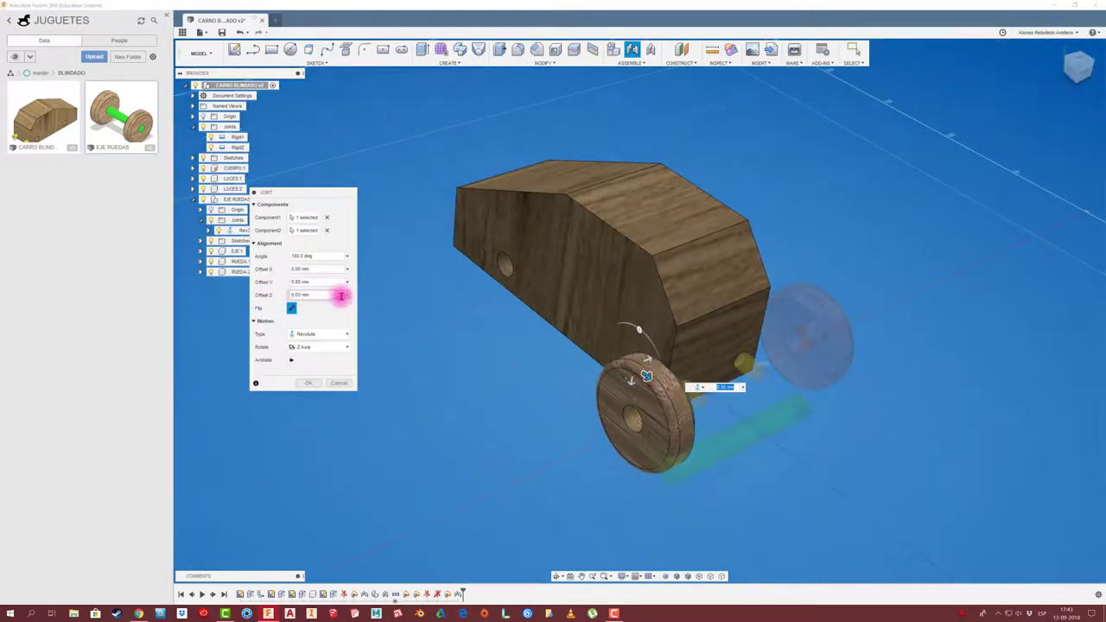
{"action": "left_click", "coordinate": [313, 384]}
{"action": "mouse_move", "coordinate": [329, 385]}
{"action": "middle_mouse_down", "text": "shift"}
{"action": "mouse_move", "coordinate": [710, 420]}
{"action": "mouse_move", "coordinate": [699, 375]}
{"action": "mouse_move", "coordinate": [625, 366]}
{"action": "mouse_move", "coordinate": [711, 426]}
{"action": "mouse_move", "coordinate": [721, 415]}
{"action": "middle_mouse_up", "text": "shift"}
Step: Joint the right wheel to the axle end
{"action": "left_click", "coordinate": [632, 51]}
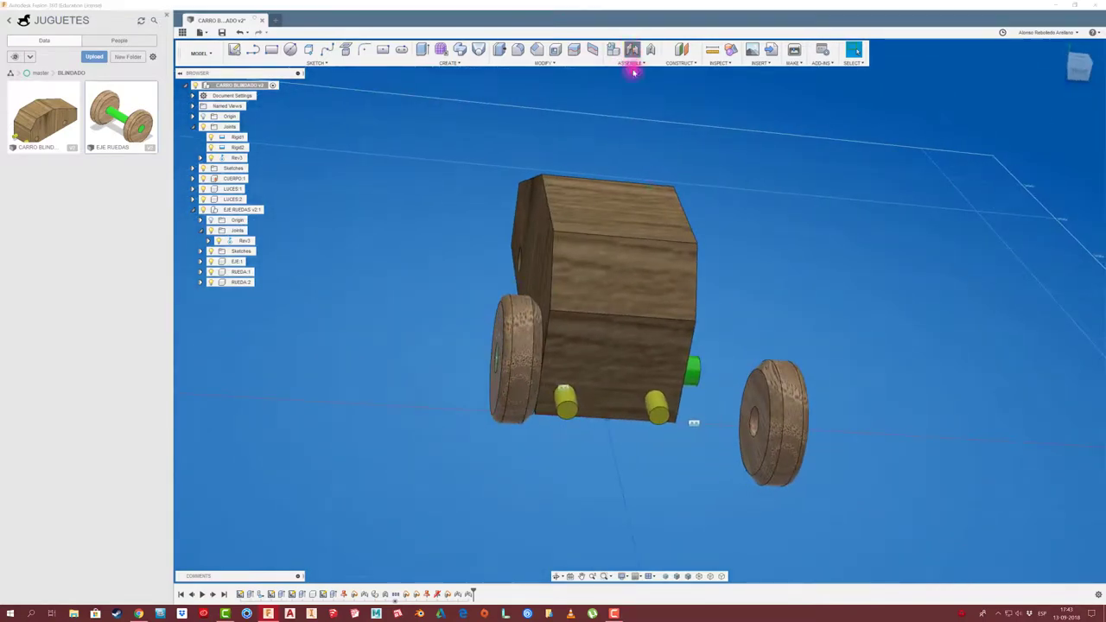
{"action": "left_click", "coordinate": [750, 425]}
{"action": "middle_click_drag", "start_coordinate": [750, 424], "coordinate": [608, 393], "text": "shift"}
{"action": "left_click", "coordinate": [607, 397]}
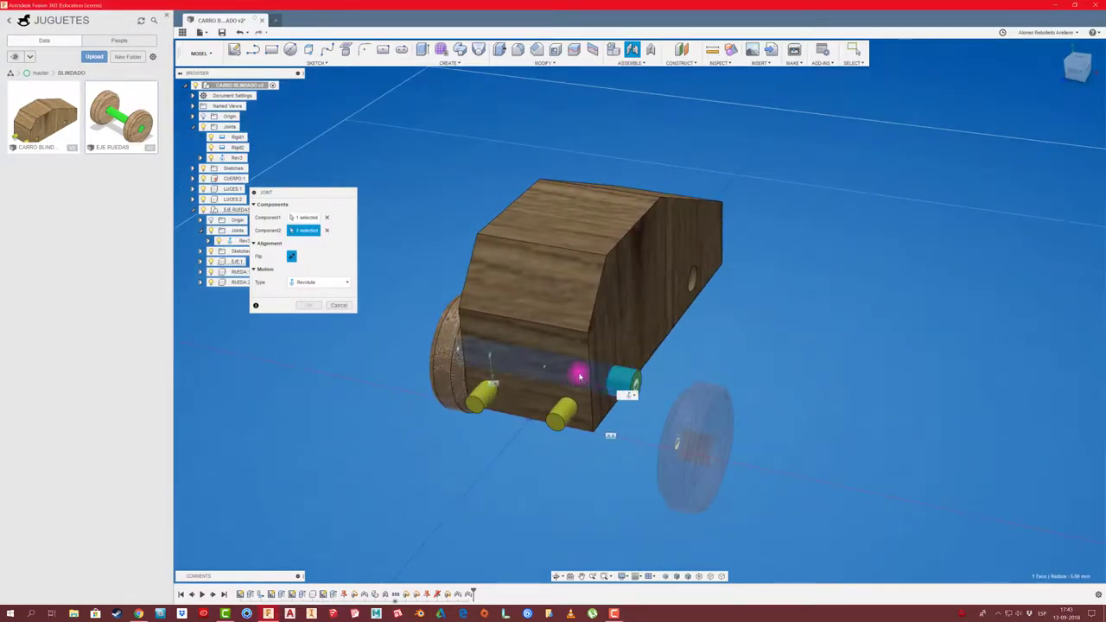
{"action": "left_click", "coordinate": [342, 304]}
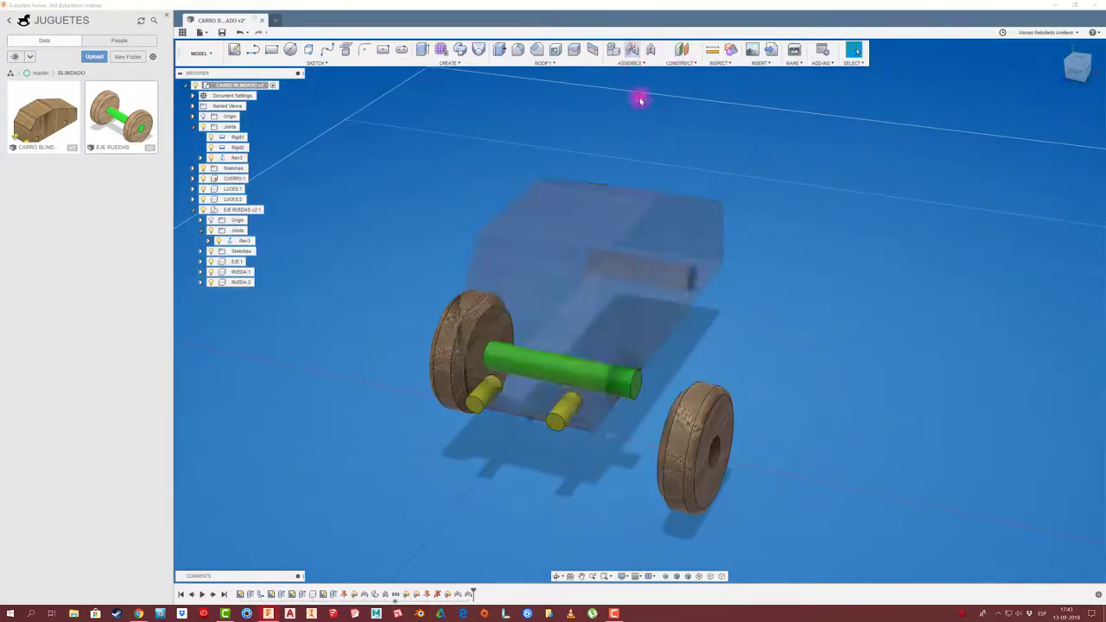
Step: Seat the loose second wheel's hole centre on the axle's free end as revolute Rev4
{"action": "key", "text": "j"}
{"action": "scroll", "coordinate": [817, 410], "scroll_direction": "up", "scroll_amount": 3}
{"action": "scroll", "coordinate": [843, 516], "scroll_direction": "up", "scroll_amount": 2}
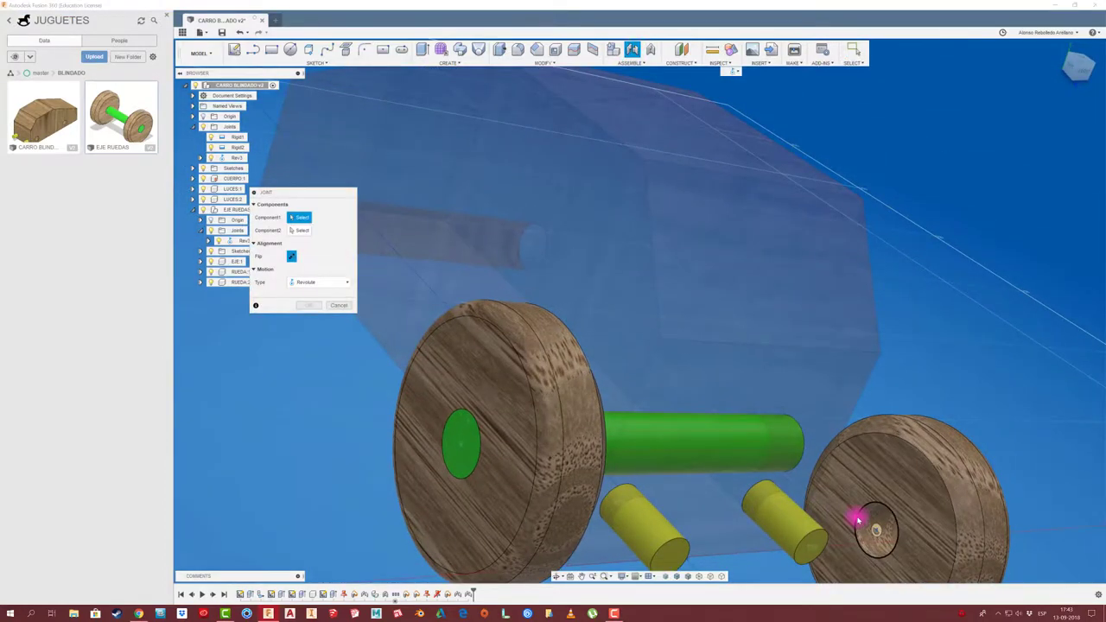
{"action": "left_click", "coordinate": [856, 518]}
{"action": "left_click", "coordinate": [565, 480]}
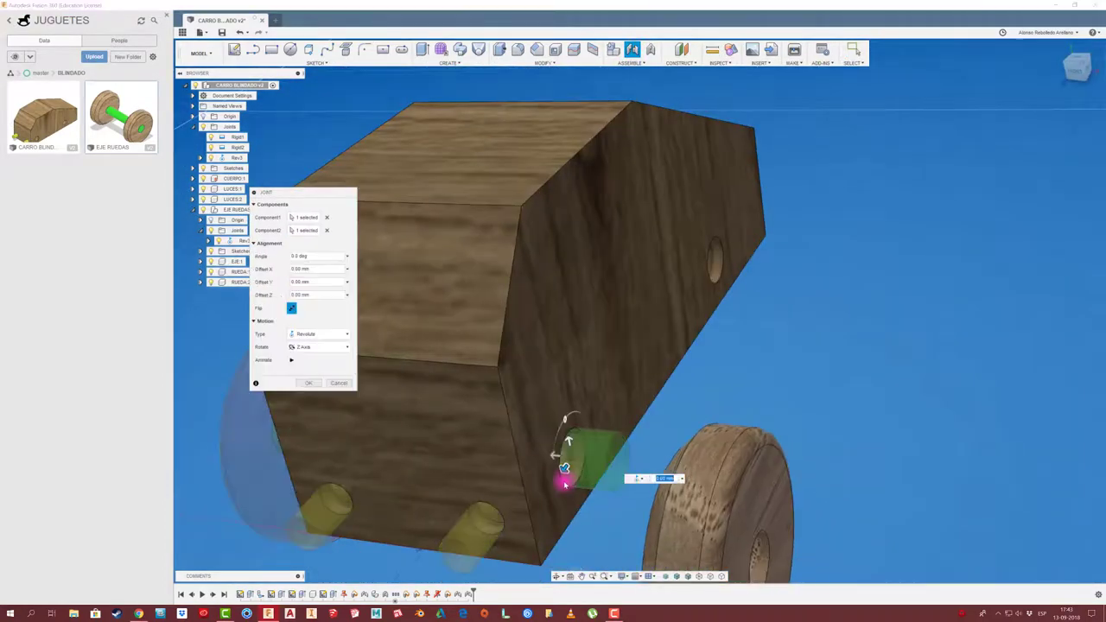
{"action": "left_click", "coordinate": [313, 386]}
{"action": "middle_click_drag", "start_coordinate": [597, 455], "coordinate": [555, 435], "text": "shift"}
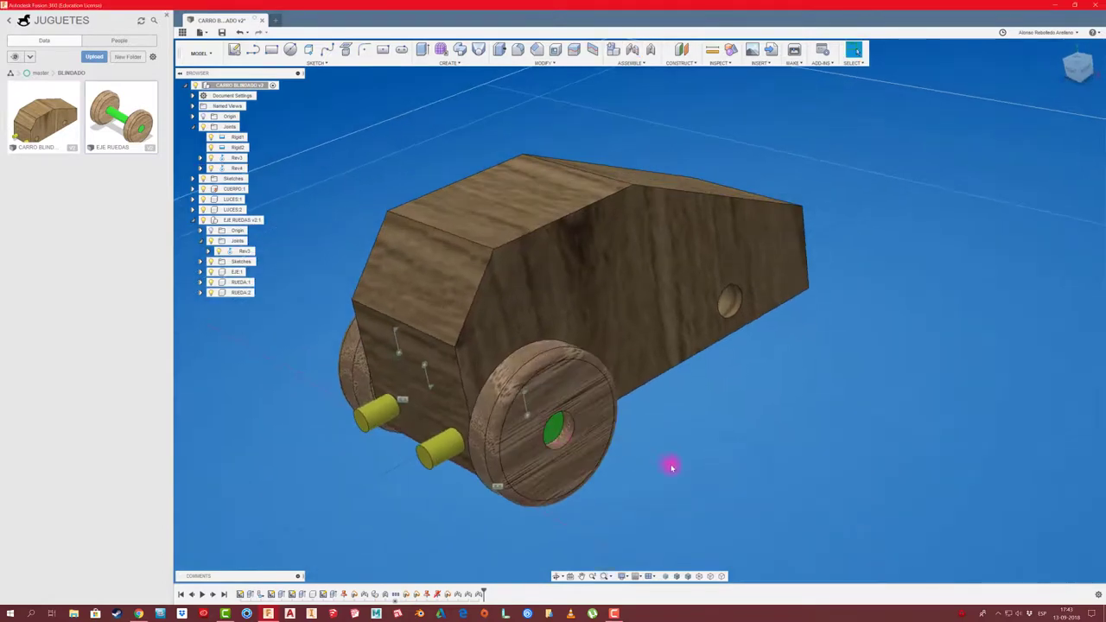
Step: Activate the EJE:1 component for editing
{"action": "middle_click_drag", "start_coordinate": [672, 467], "coordinate": [282, 291], "text": "shift"}
{"action": "right_click", "coordinate": [240, 272]}
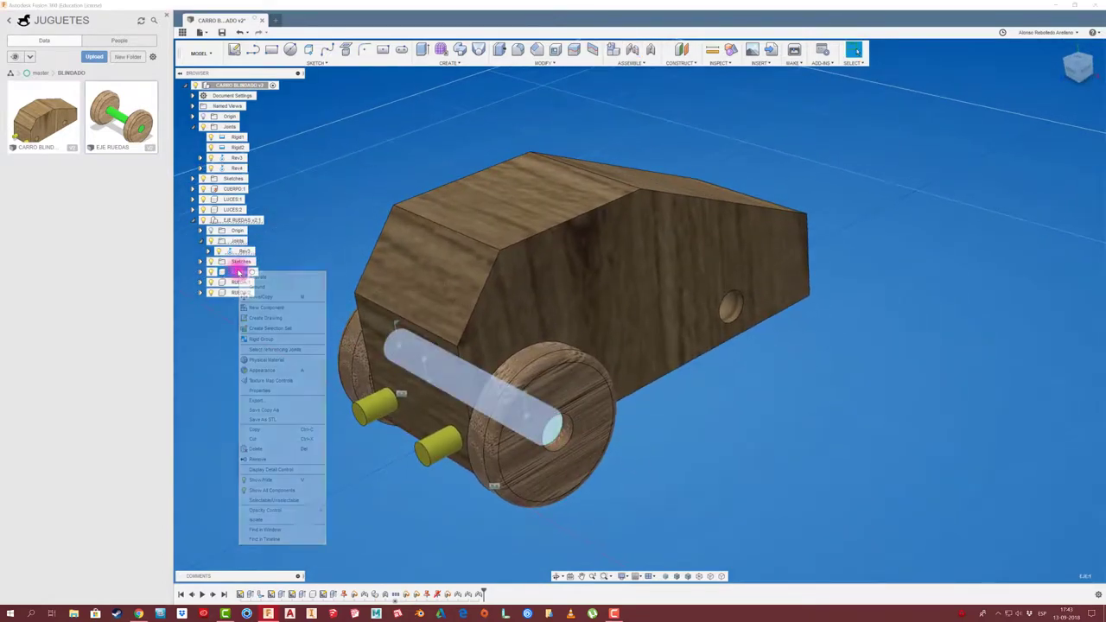
{"action": "left_click", "coordinate": [250, 267]}
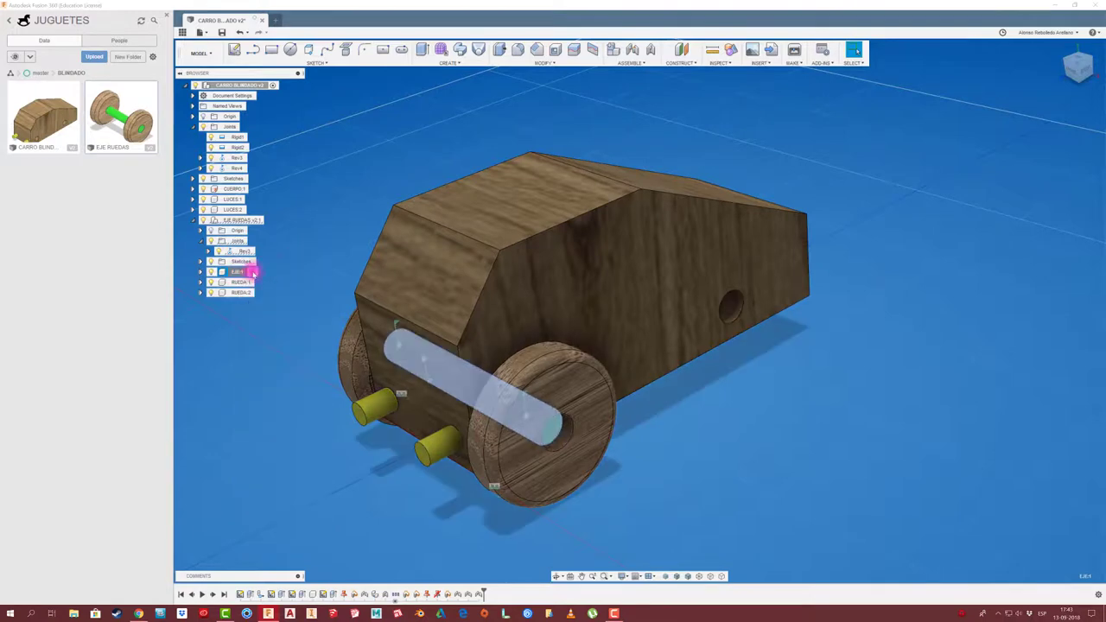
{"action": "left_click", "coordinate": [251, 272]}
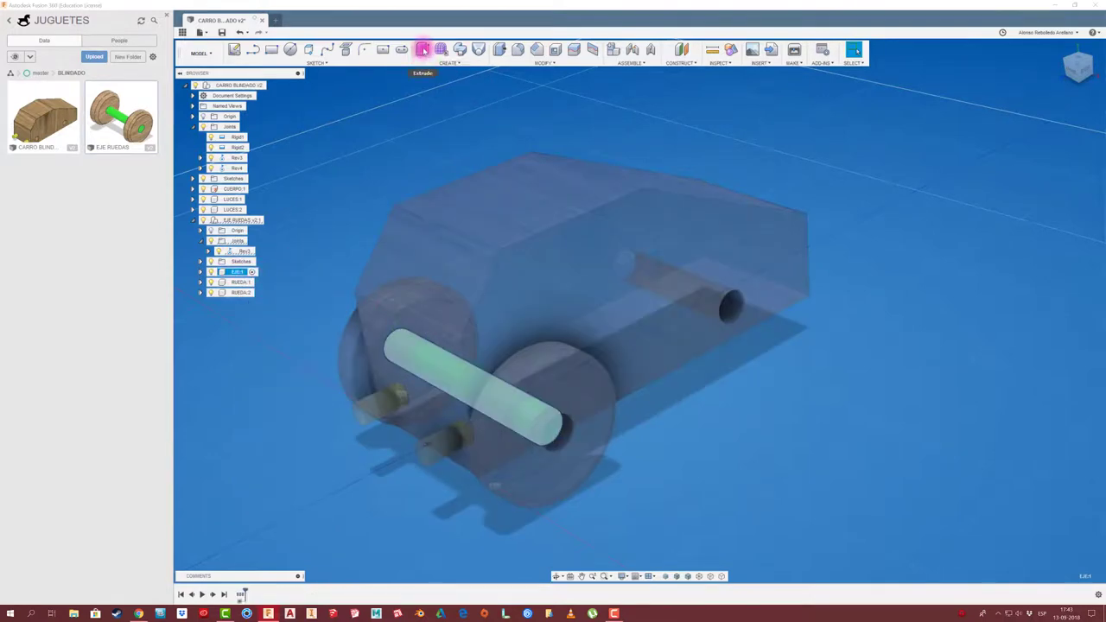
Step: Press Pull the axle end face out 5 mm, reactivate CARRO BLINDADO, and spin-test the wheel
{"action": "left_click", "coordinate": [499, 49]}
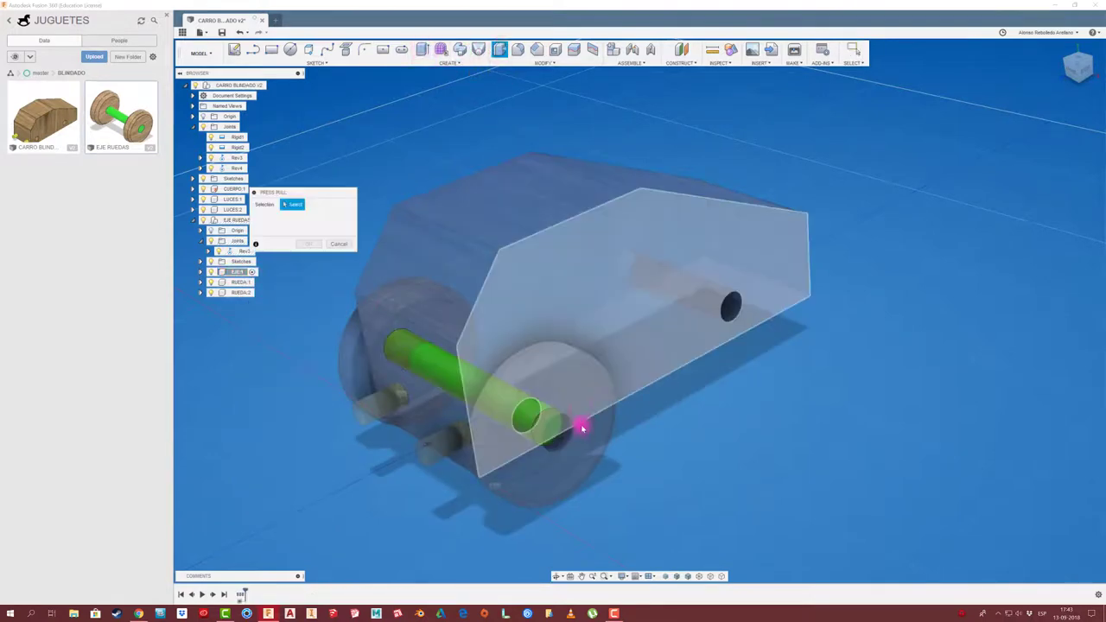
{"action": "left_click", "coordinate": [561, 432]}
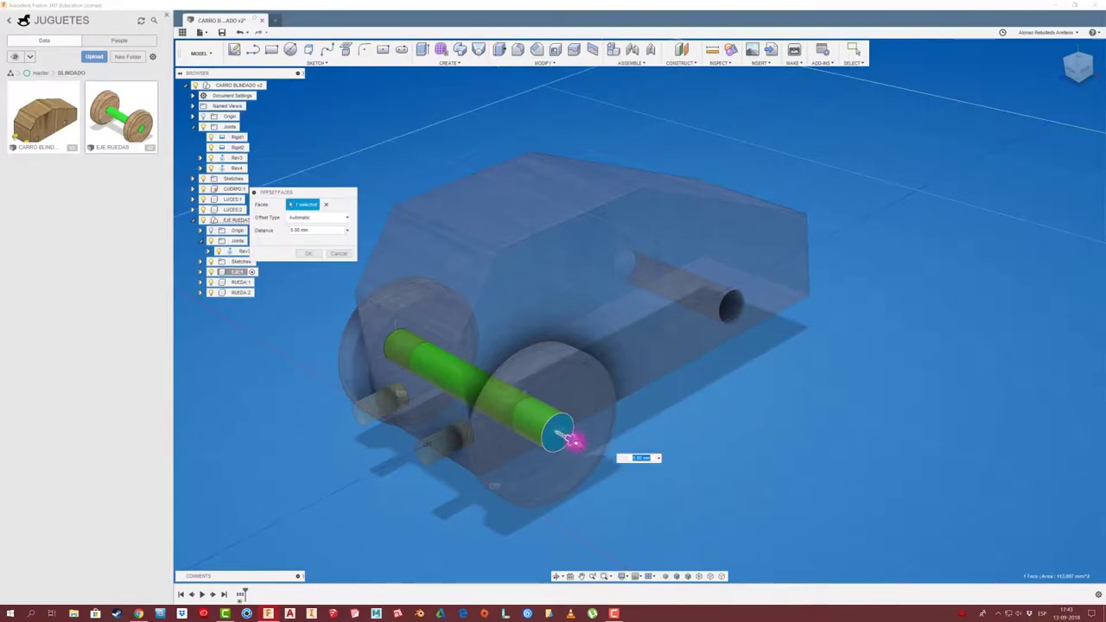
{"action": "mouse_move", "coordinate": [562, 434]}
{"action": "middle_mouse_down", "text": "shift"}
{"action": "mouse_move", "coordinate": [709, 464]}
{"action": "mouse_move", "coordinate": [296, 244]}
{"action": "middle_mouse_up", "text": "shift"}
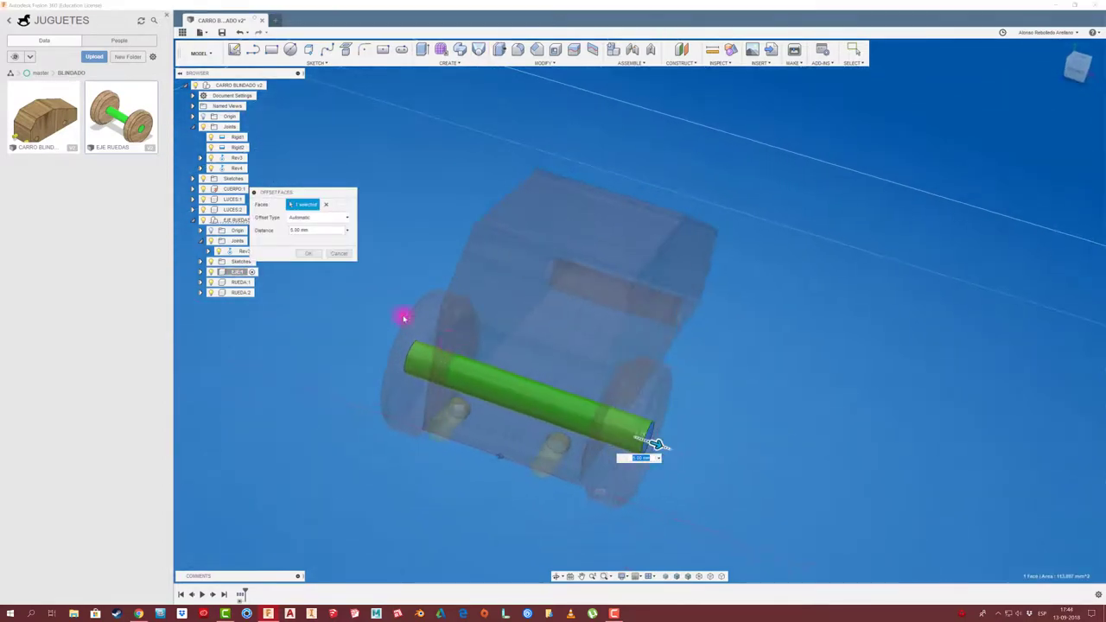
{"action": "left_click", "coordinate": [308, 254]}
{"action": "middle_click_drag", "start_coordinate": [286, 239], "coordinate": [244, 81], "text": "shift"}
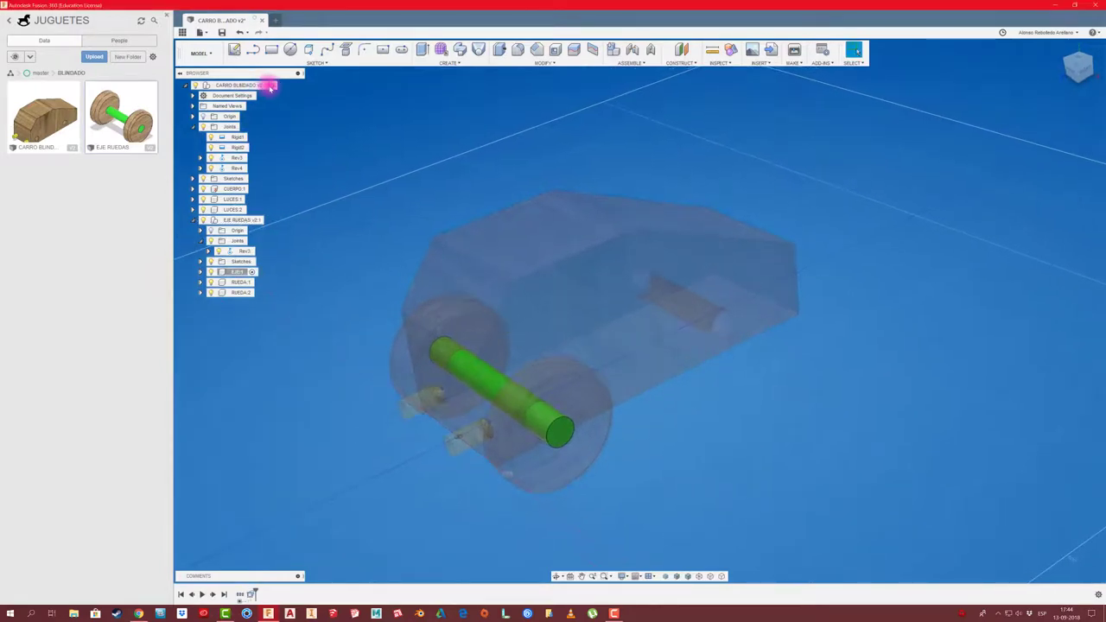
{"action": "left_click", "coordinate": [272, 86]}
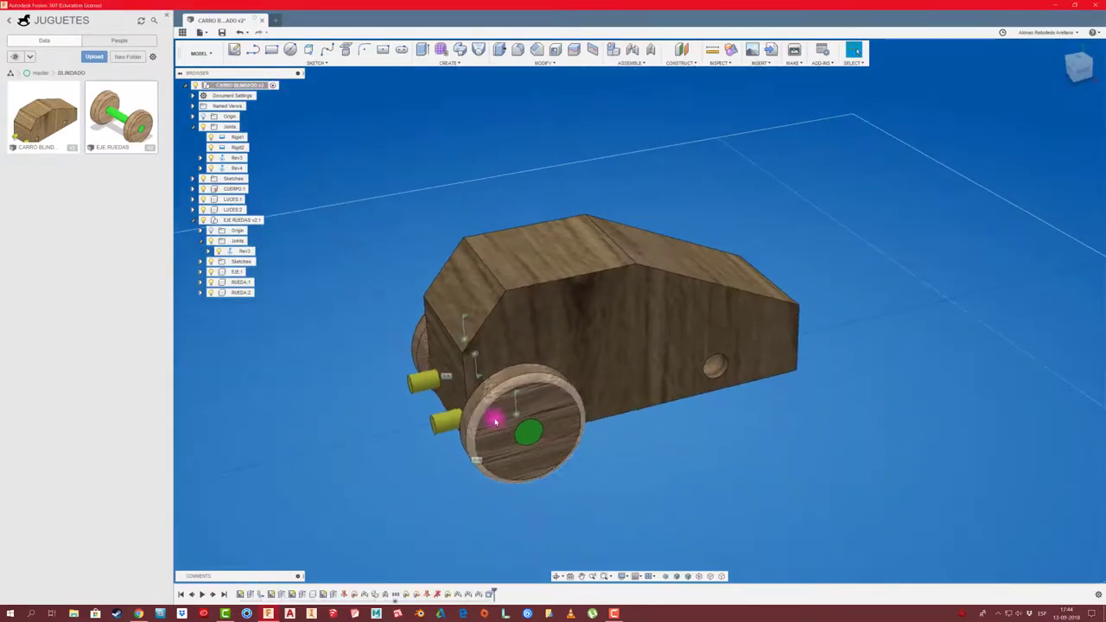
{"action": "left_click_drag", "start_coordinate": [495, 421], "coordinate": [553, 451]}
Step: Paste a copy of EJE RUEDAS v2:1 and move it -190 mm along Z
{"action": "mouse_move", "coordinate": [495, 454]}
{"action": "middle_mouse_down", "text": "shift"}
{"action": "mouse_move", "coordinate": [504, 422]}
{"action": "mouse_move", "coordinate": [585, 409]}
{"action": "mouse_move", "coordinate": [535, 417]}
{"action": "mouse_move", "coordinate": [630, 440]}
{"action": "mouse_move", "coordinate": [600, 407]}
{"action": "mouse_move", "coordinate": [683, 432]}
{"action": "mouse_move", "coordinate": [420, 410]}
{"action": "mouse_move", "coordinate": [339, 340]}
{"action": "middle_mouse_up", "text": "shift"}
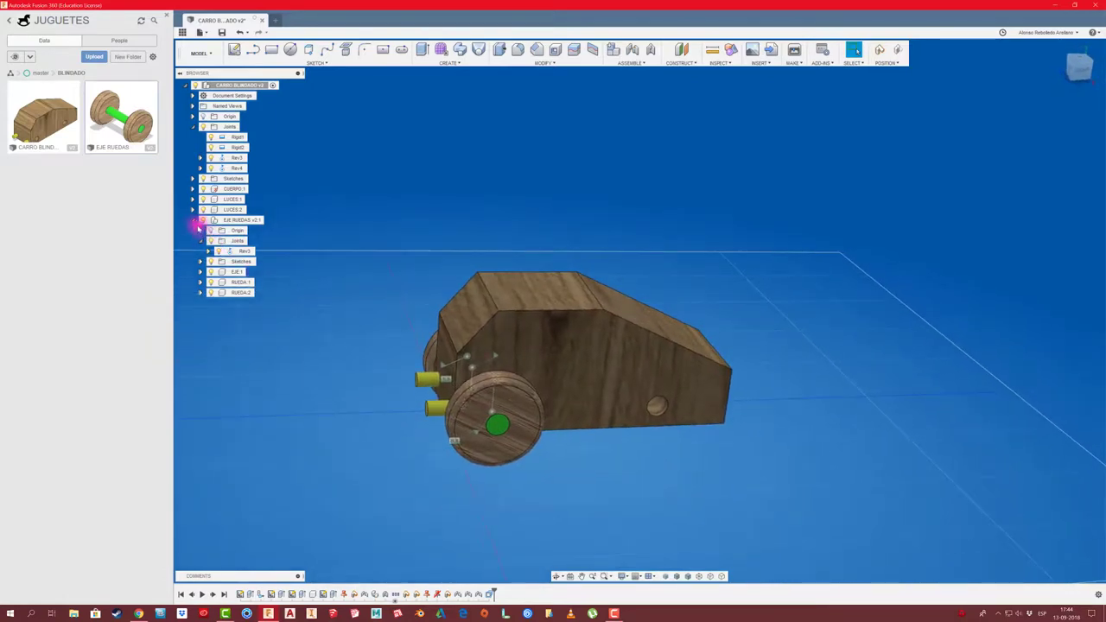
{"action": "left_click", "coordinate": [195, 222]}
{"action": "left_click", "coordinate": [235, 220]}
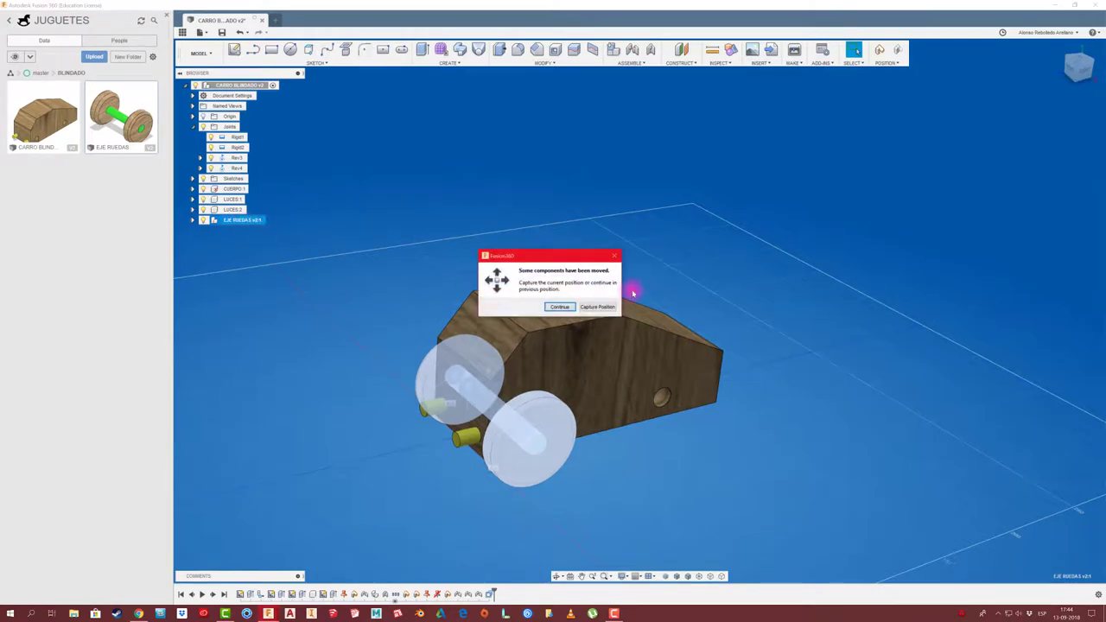
{"action": "left_click", "coordinate": [611, 308]}
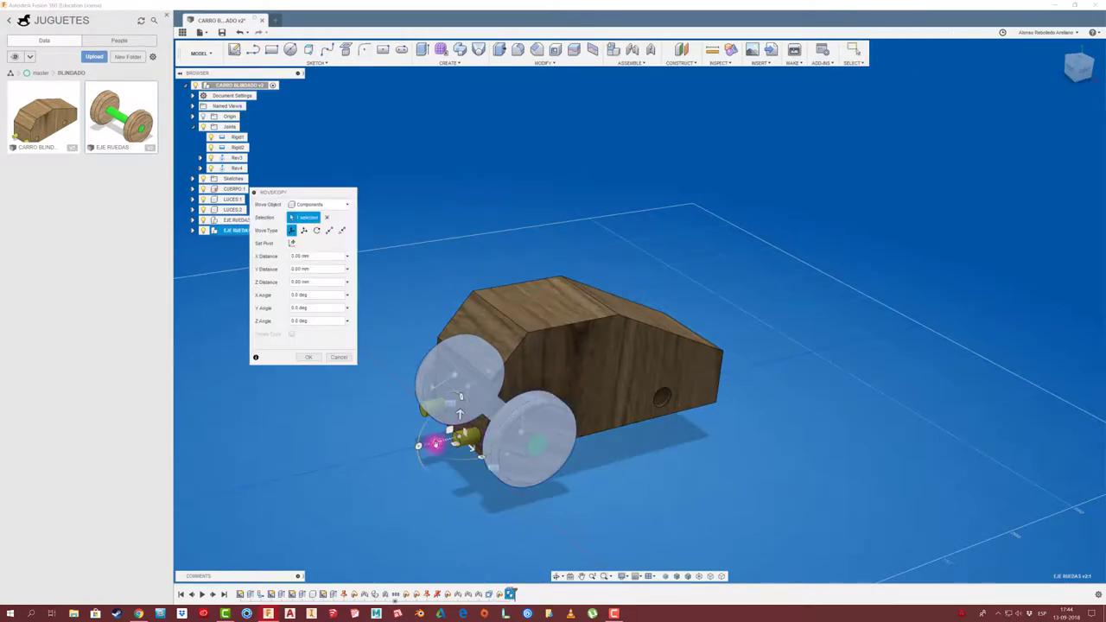
{"action": "left_click_drag", "start_coordinate": [434, 443], "coordinate": [724, 377]}
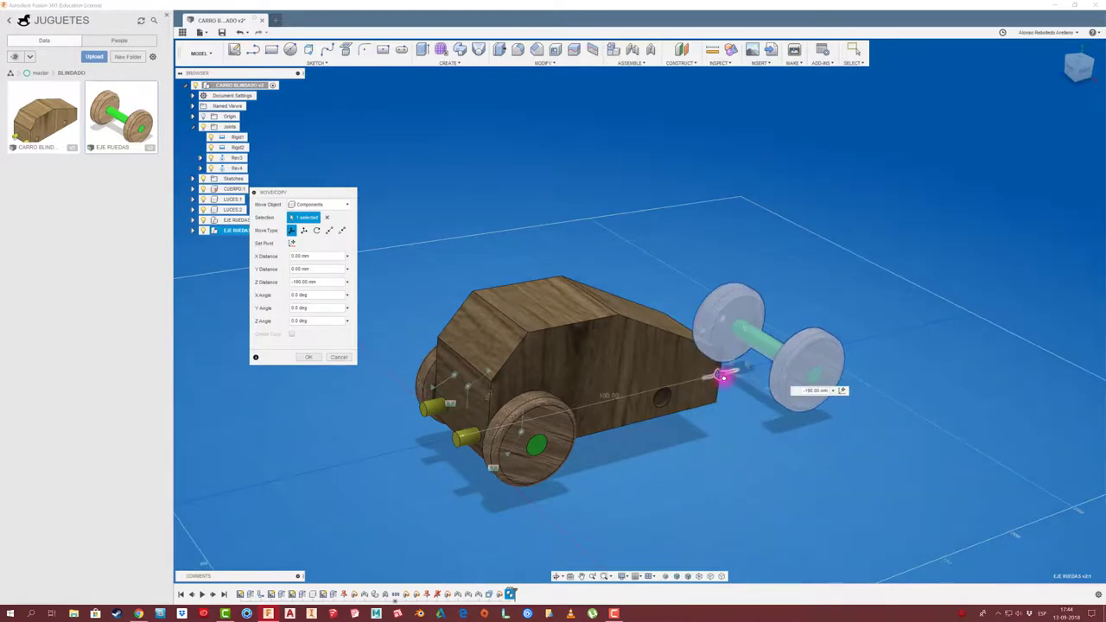
{"action": "left_click", "coordinate": [344, 356]}
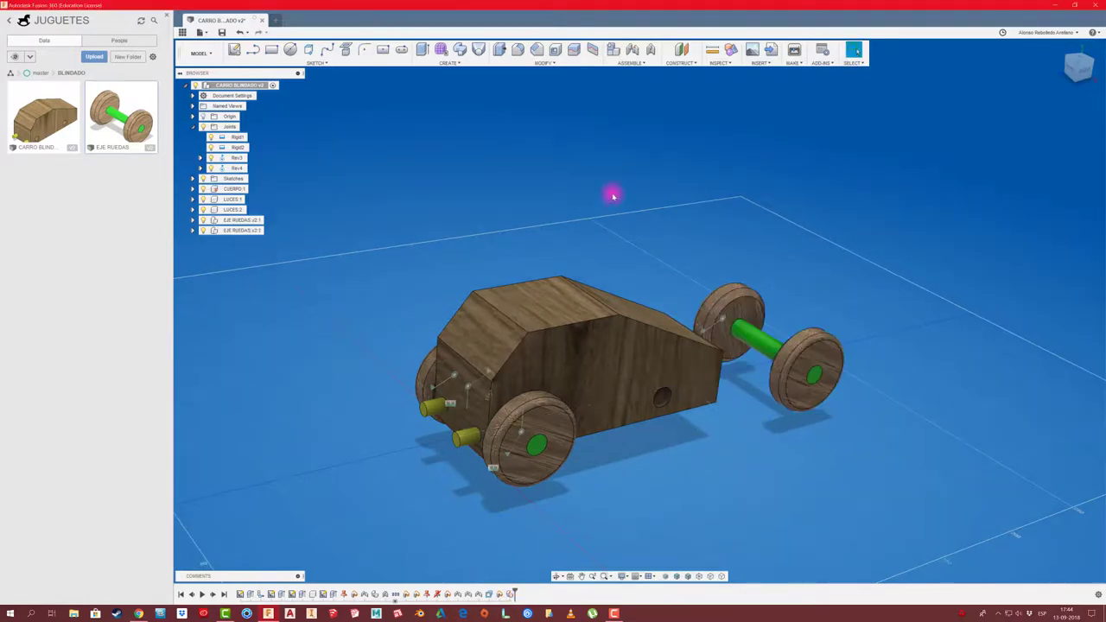
Step: Joint the copied axle into the car body's rear hole
{"action": "left_click", "coordinate": [633, 52]}
{"action": "mouse_move", "coordinate": [662, 198]}
{"action": "middle_mouse_down", "text": "shift"}
{"action": "mouse_move", "coordinate": [662, 321]}
{"action": "mouse_move", "coordinate": [553, 319]}
{"action": "mouse_move", "coordinate": [689, 400]}
{"action": "mouse_move", "coordinate": [636, 415]}
{"action": "middle_mouse_up", "text": "shift"}
{"action": "left_click", "coordinate": [564, 319]}
{"action": "left_click", "coordinate": [637, 422]}
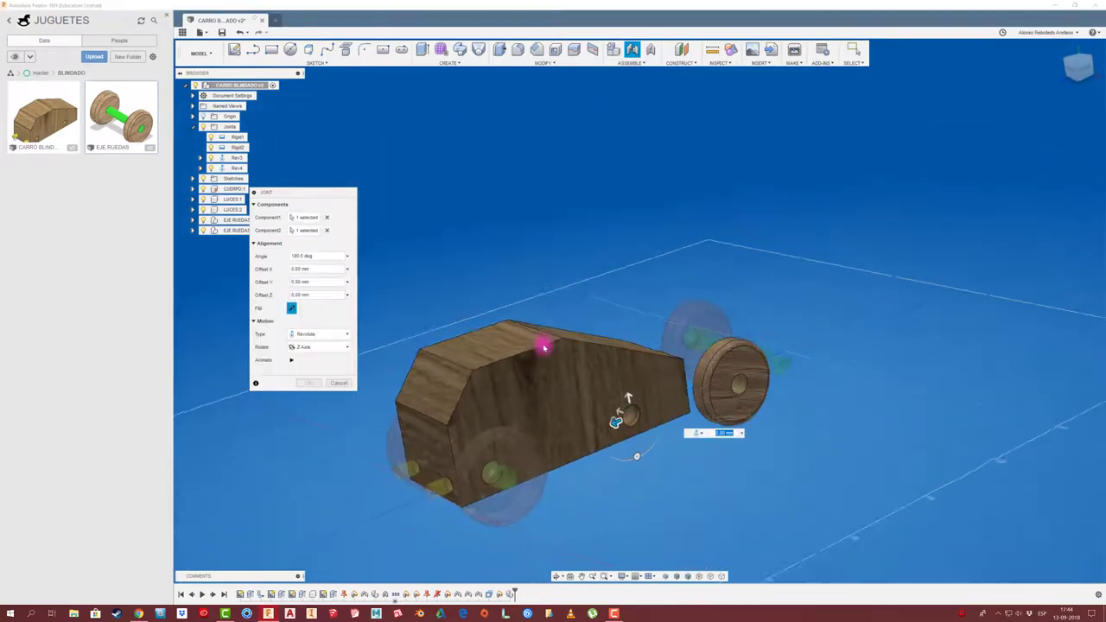
{"action": "left_click", "coordinate": [307, 382]}
{"action": "mouse_move", "coordinate": [431, 371]}
{"action": "middle_mouse_down", "text": "shift"}
{"action": "mouse_move", "coordinate": [617, 366]}
{"action": "mouse_move", "coordinate": [526, 334]}
{"action": "mouse_move", "coordinate": [531, 221]}
{"action": "middle_mouse_up", "text": "shift"}
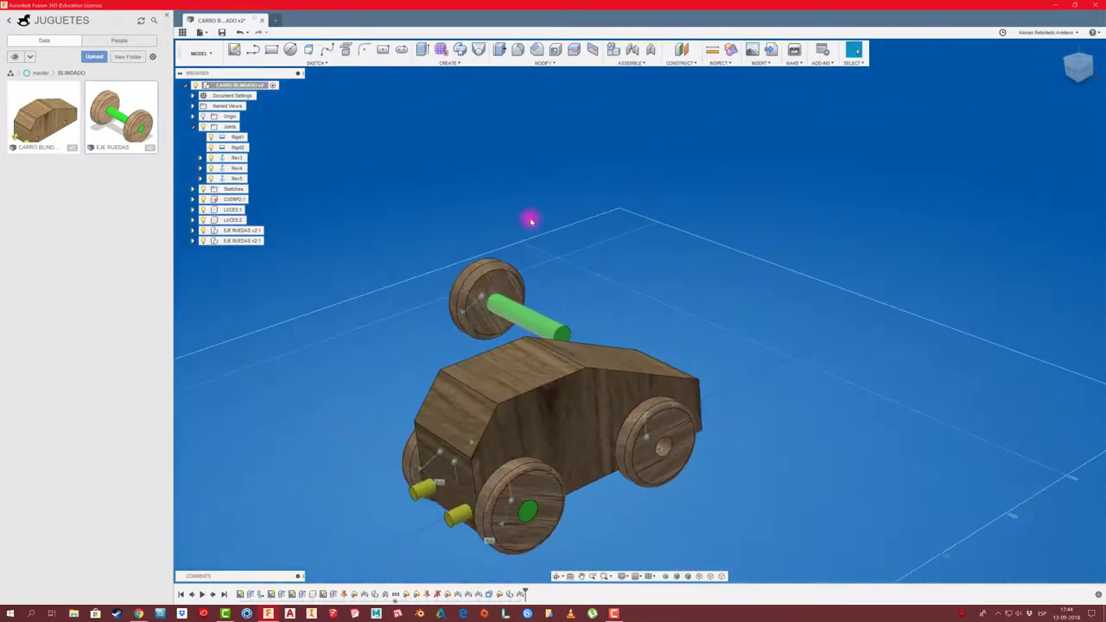
Step: Join the axle end to the wheel centre as a revolute joint, then start saving a version
{"action": "left_click", "coordinate": [632, 50]}
{"action": "left_click", "coordinate": [580, 308]}
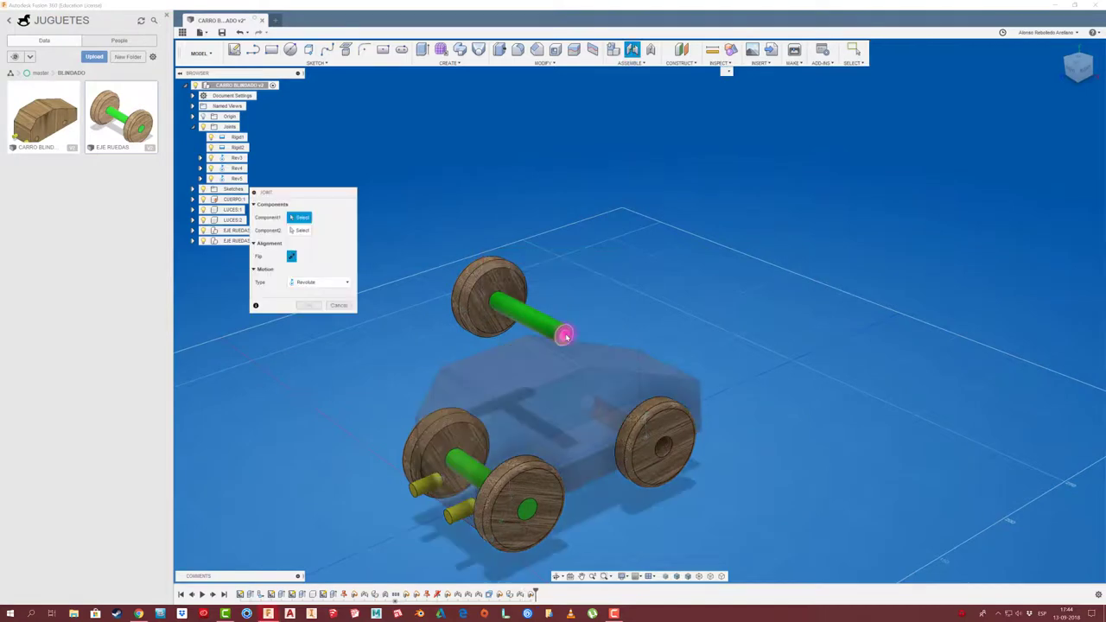
{"action": "left_click", "coordinate": [565, 333]}
{"action": "left_click", "coordinate": [664, 449]}
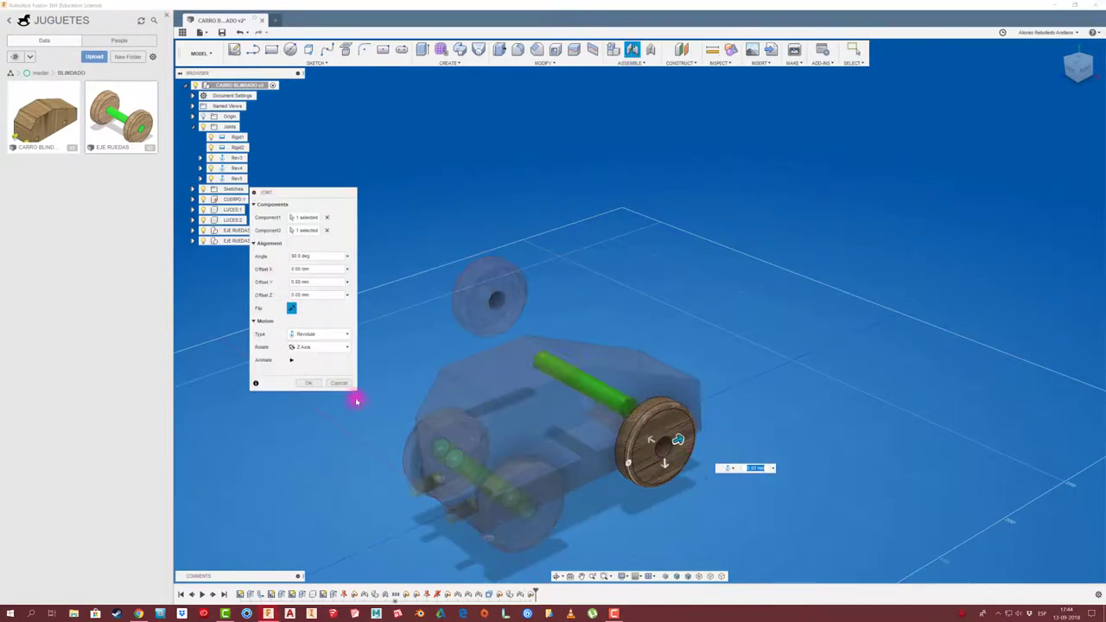
{"action": "left_click", "coordinate": [310, 381]}
{"action": "mouse_move", "coordinate": [317, 386]}
{"action": "middle_mouse_down", "text": "shift"}
{"action": "mouse_move", "coordinate": [363, 380]}
{"action": "mouse_move", "coordinate": [504, 403]}
{"action": "mouse_move", "coordinate": [501, 323]}
{"action": "mouse_move", "coordinate": [486, 279]}
{"action": "mouse_move", "coordinate": [459, 249]}
{"action": "mouse_move", "coordinate": [371, 200]}
{"action": "mouse_move", "coordinate": [248, 67]}
{"action": "middle_mouse_up", "text": "shift"}
{"action": "left_click", "coordinate": [222, 32]}
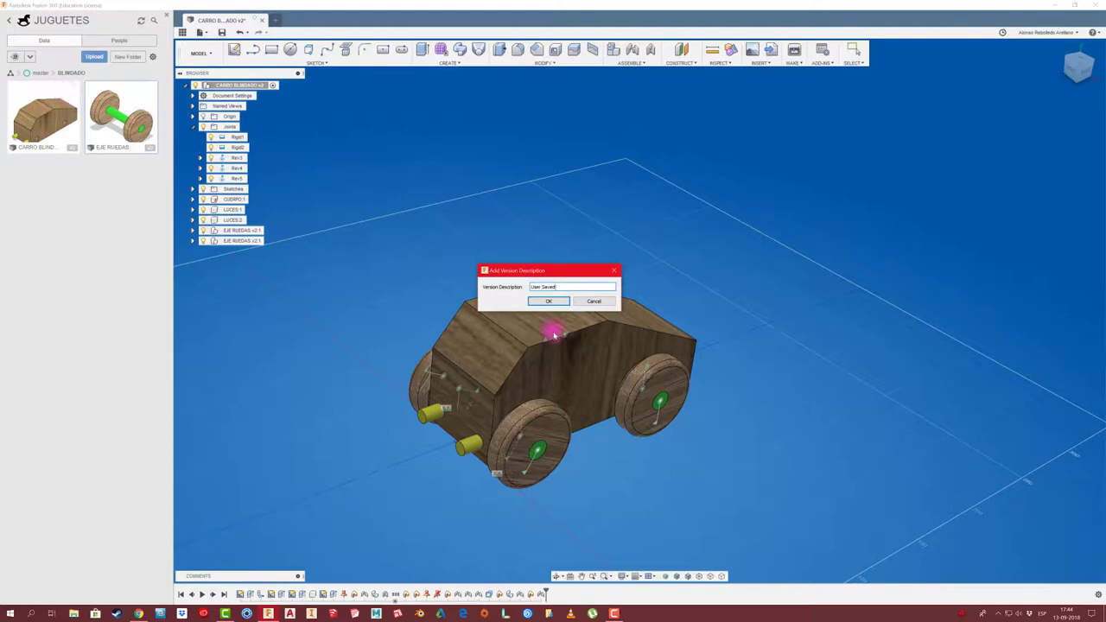
Step: Save the design as CARRO BLINDADO v3 and start a centre rectangle on a car face
{"action": "left_click", "coordinate": [547, 303]}
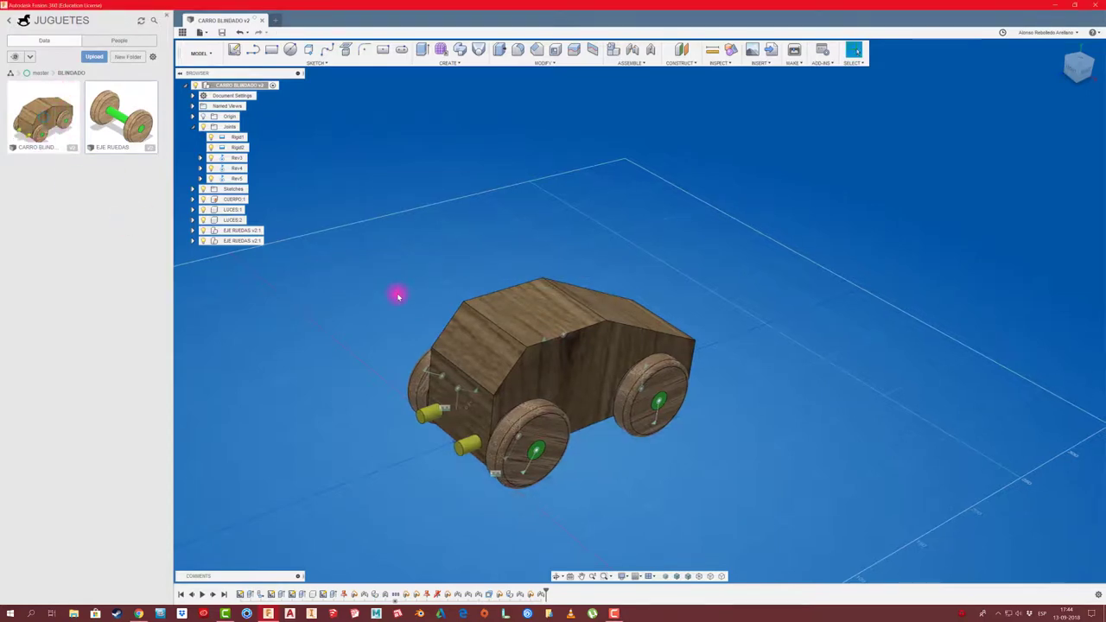
{"action": "mouse_move", "coordinate": [395, 294]}
{"action": "middle_mouse_down", "text": "shift"}
{"action": "mouse_move", "coordinate": [388, 279]}
{"action": "mouse_move", "coordinate": [545, 372]}
{"action": "mouse_move", "coordinate": [559, 300]}
{"action": "mouse_move", "coordinate": [437, 217]}
{"action": "mouse_move", "coordinate": [354, 103]}
{"action": "mouse_move", "coordinate": [275, 51]}
{"action": "middle_mouse_up", "text": "shift"}
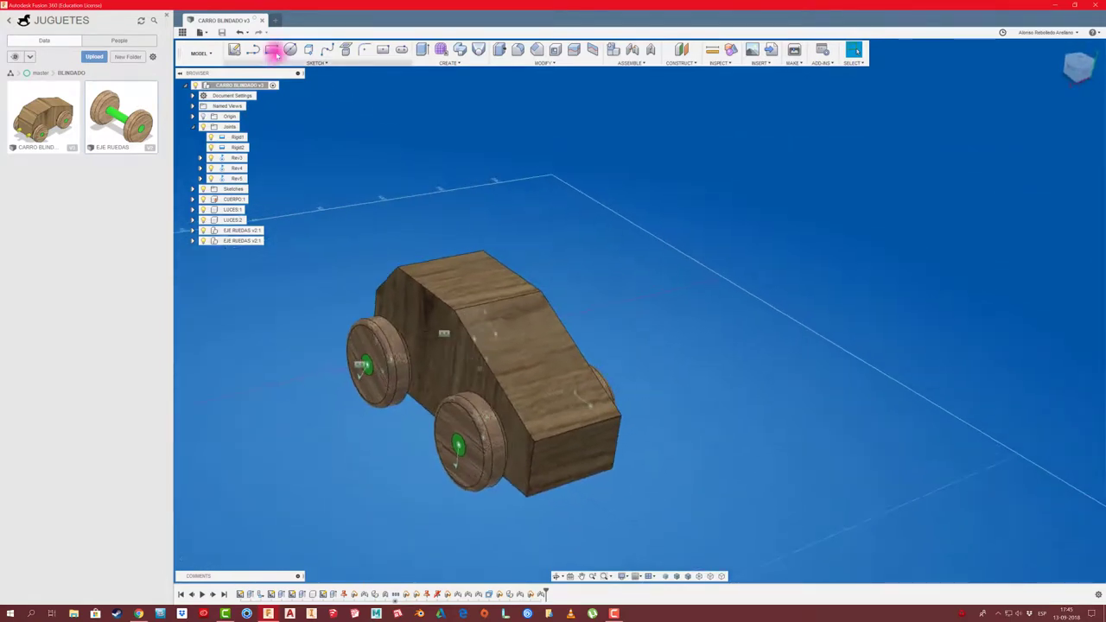
{"action": "left_click", "coordinate": [383, 49]}
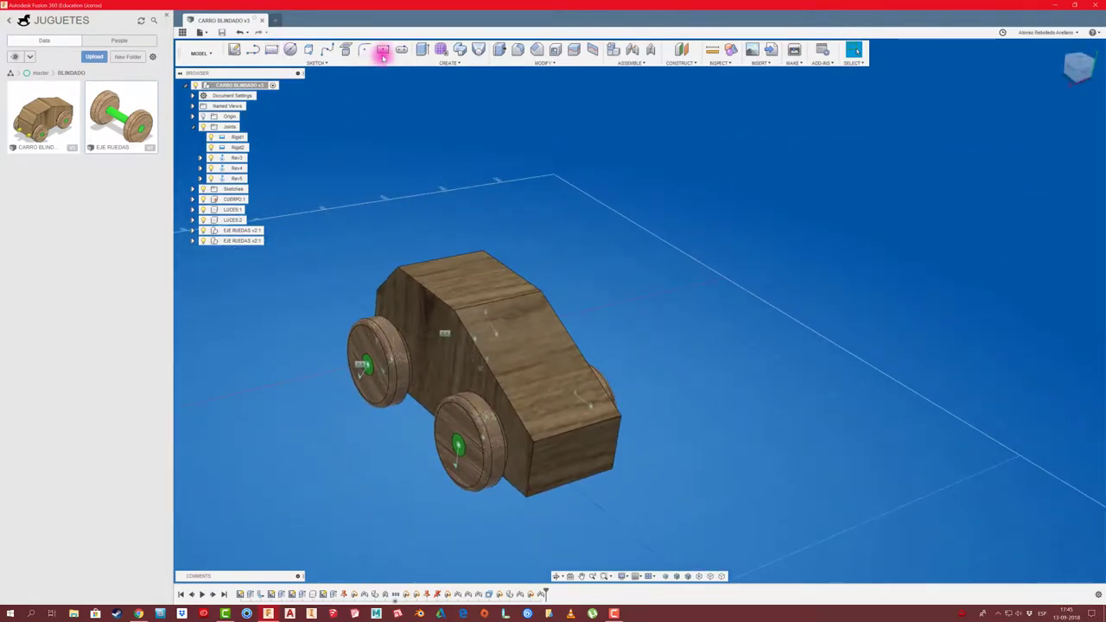
{"action": "left_click", "coordinate": [489, 336]}
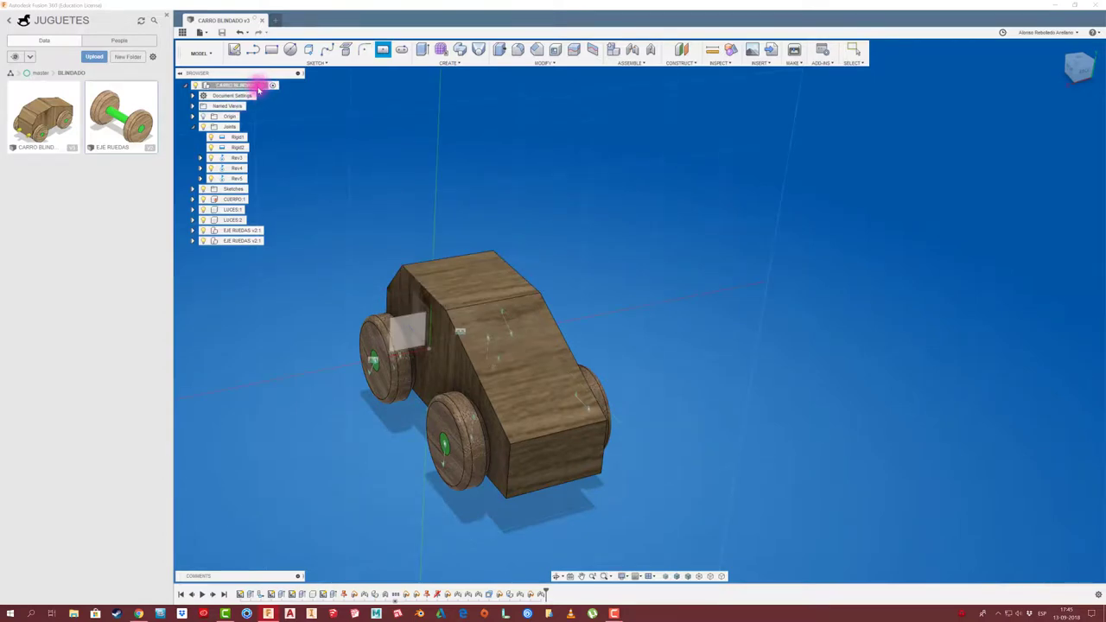
Step: Create a new turret component and start a sketch on the car's roof face
{"action": "right_click", "coordinate": [247, 86]}
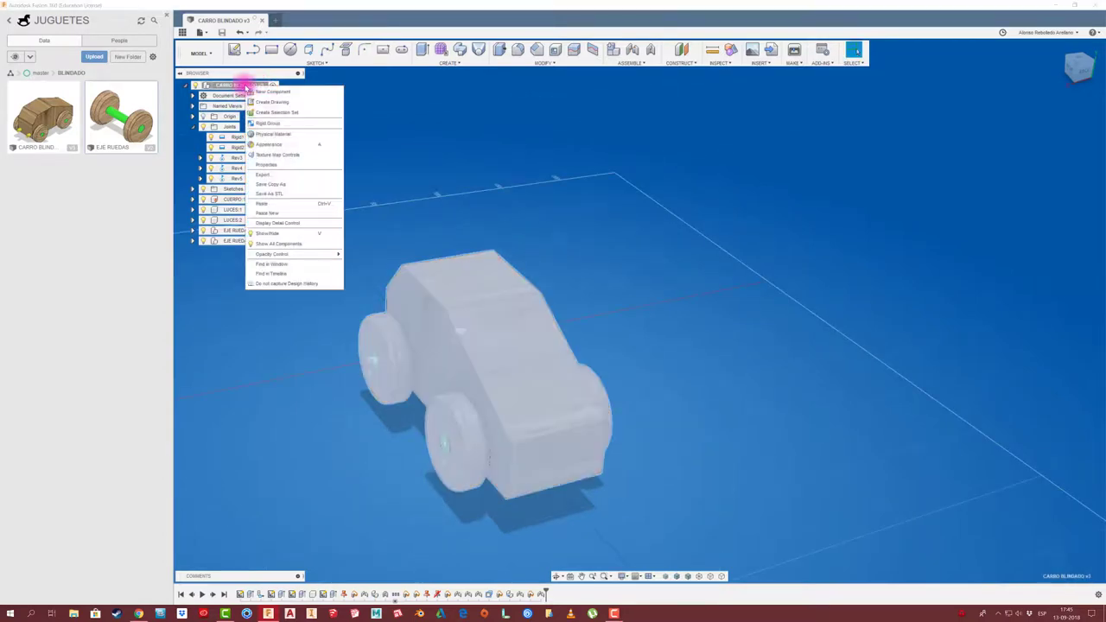
{"action": "left_click", "coordinate": [272, 91]}
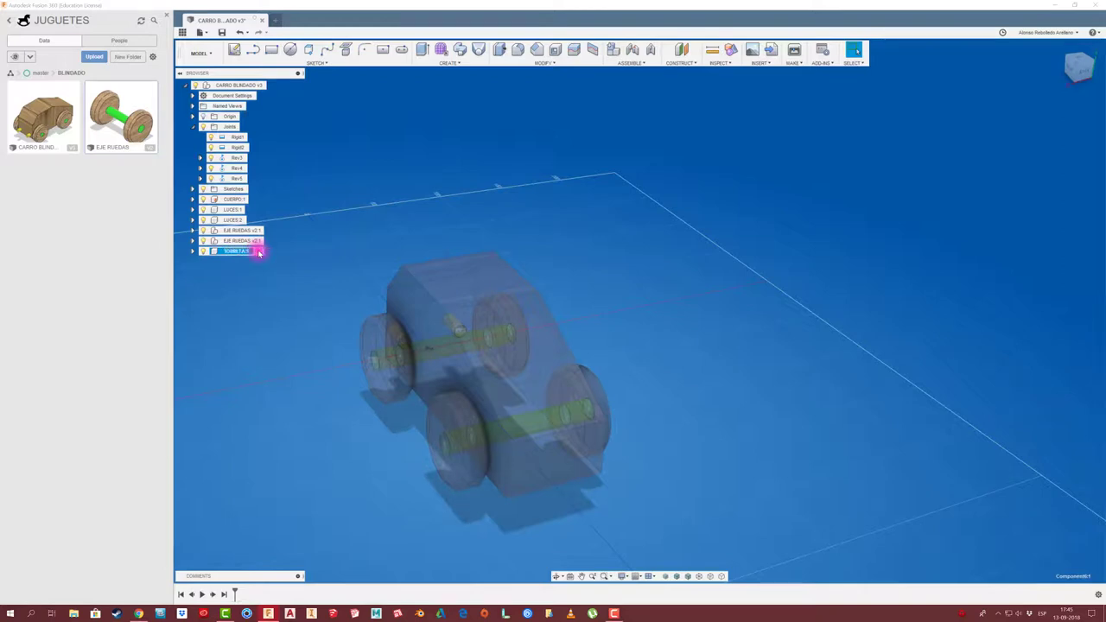
{"action": "left_click", "coordinate": [234, 50]}
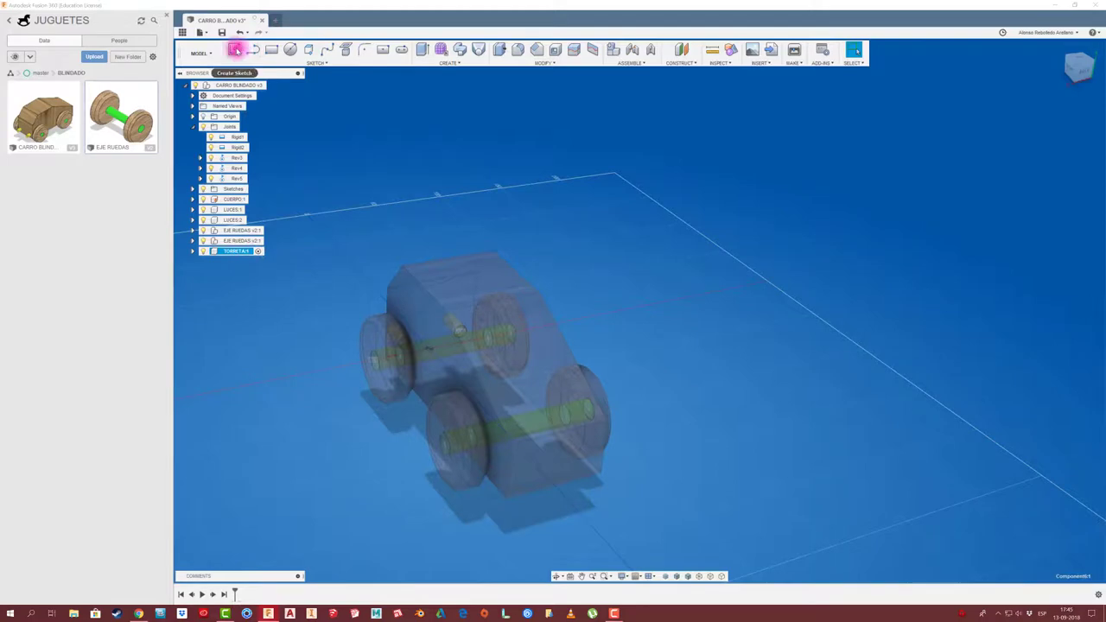
{"action": "left_click", "coordinate": [456, 279]}
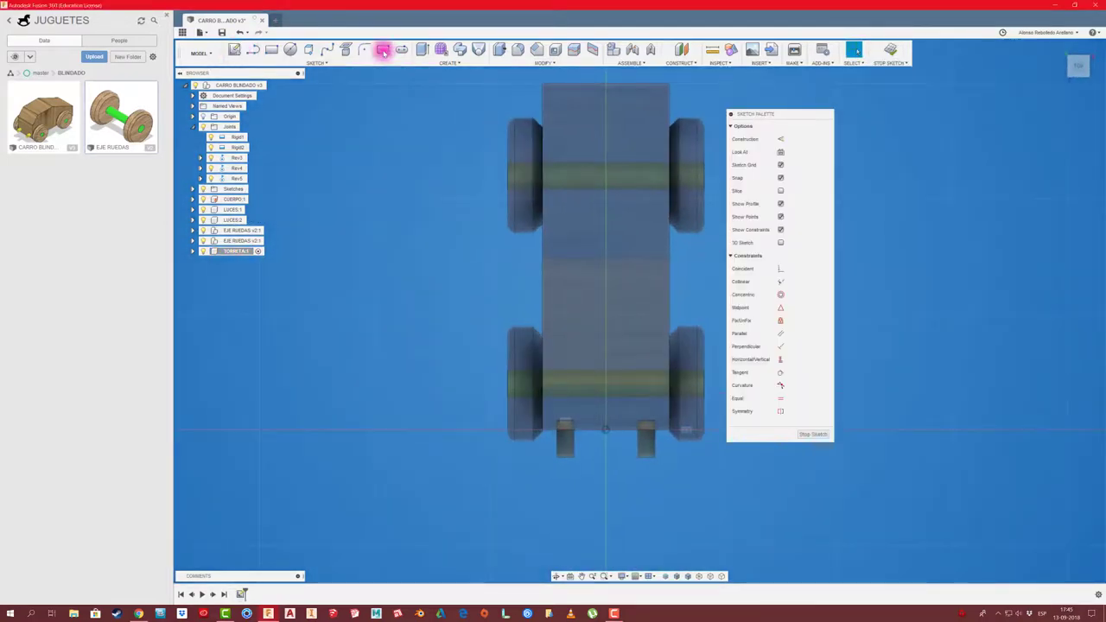
{"action": "left_click", "coordinate": [383, 51]}
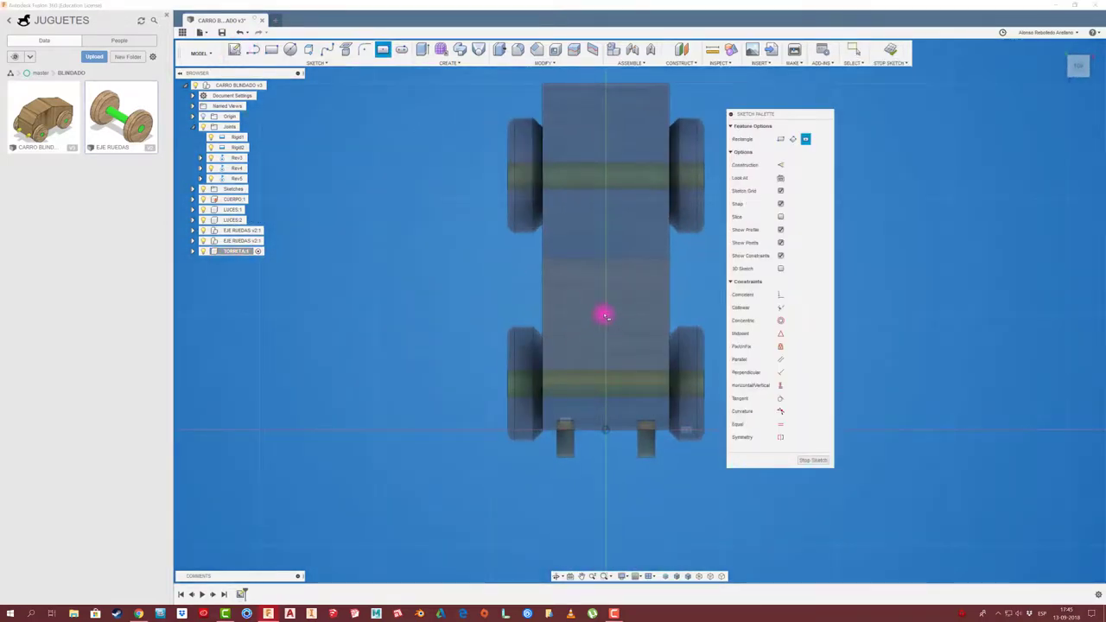
{"action": "mouse_move", "coordinate": [605, 315]}
{"action": "middle_mouse_down", "text": "shift"}
{"action": "mouse_move", "coordinate": [464, 159]}
{"action": "mouse_move", "coordinate": [493, 257]}
{"action": "middle_mouse_up", "text": "shift"}
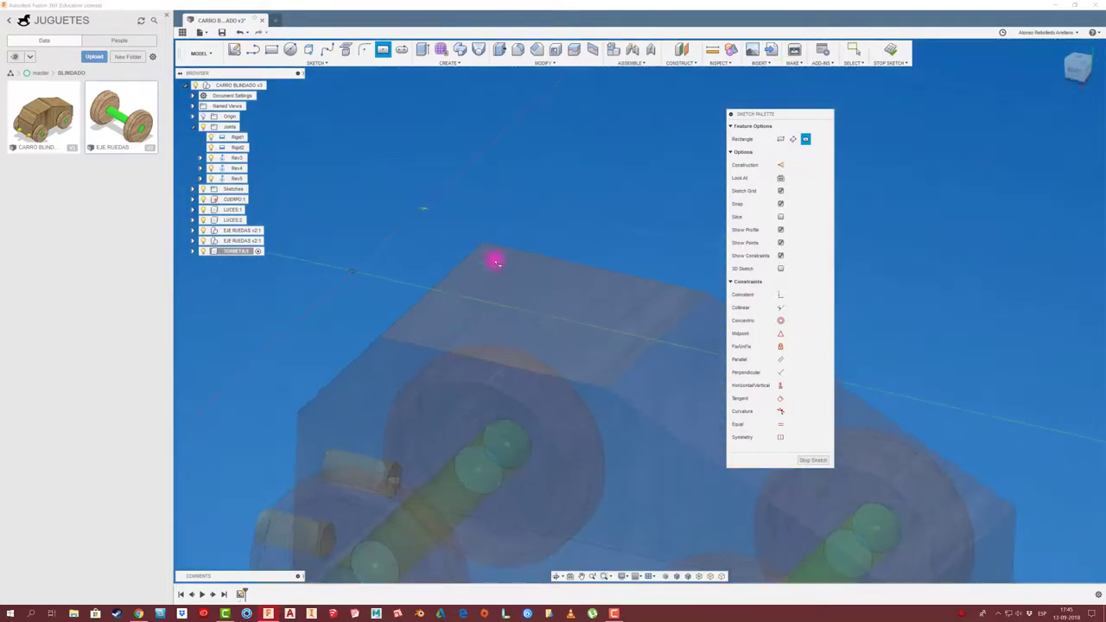
Step: Draw two corner-to-corner diagonals across the roof and make them construction lines
{"action": "left_click", "coordinate": [256, 50]}
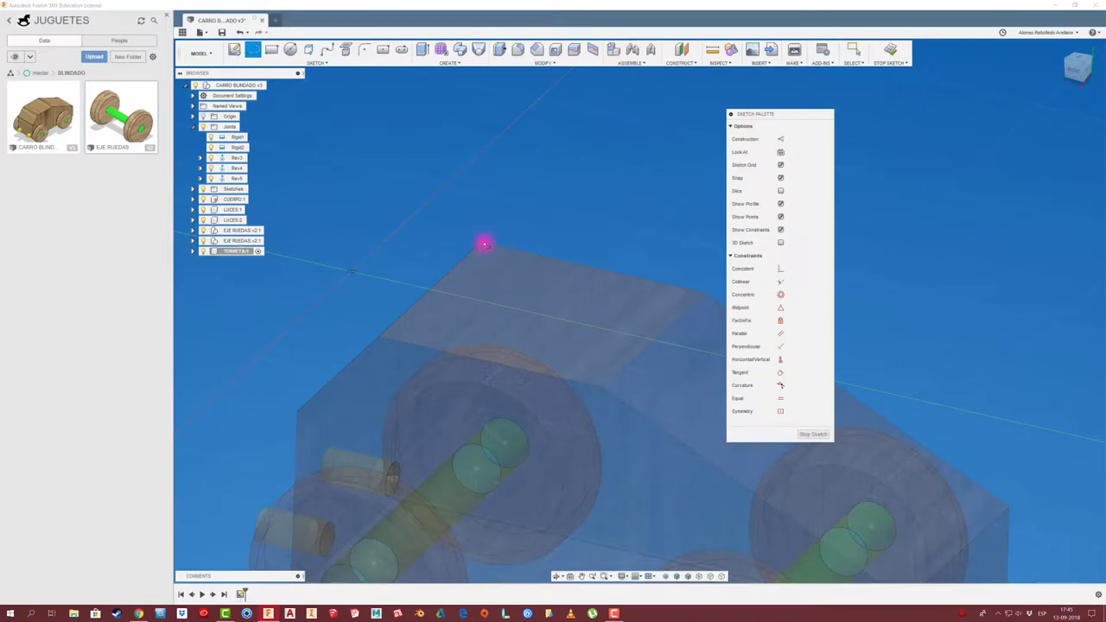
{"action": "left_click", "coordinate": [484, 242]}
{"action": "left_click", "coordinate": [606, 389]}
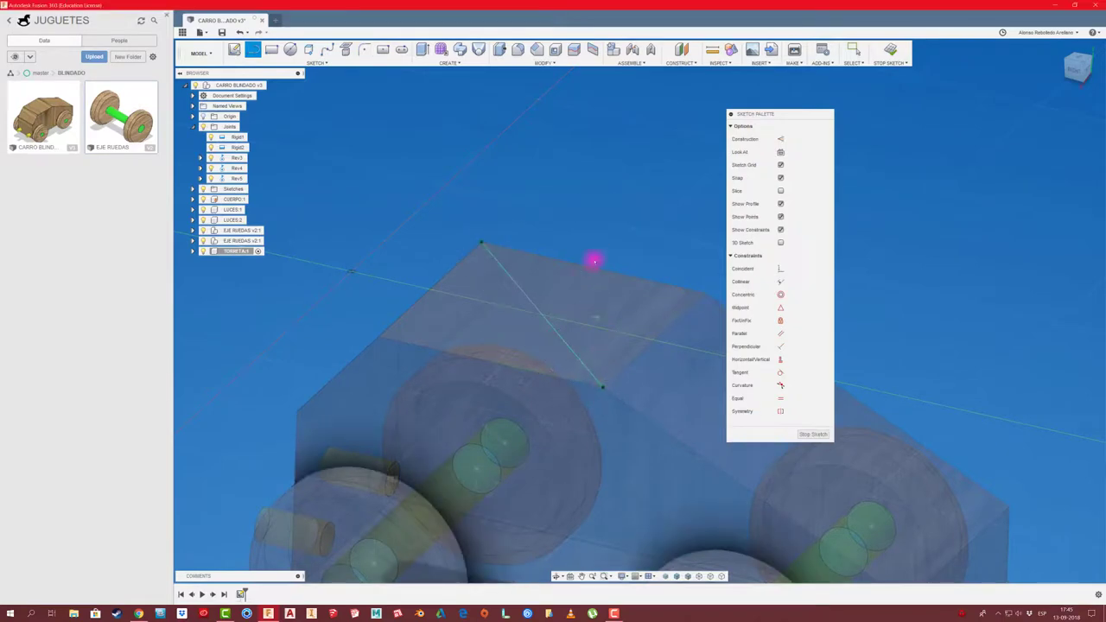
{"action": "key", "text": "Escape"}
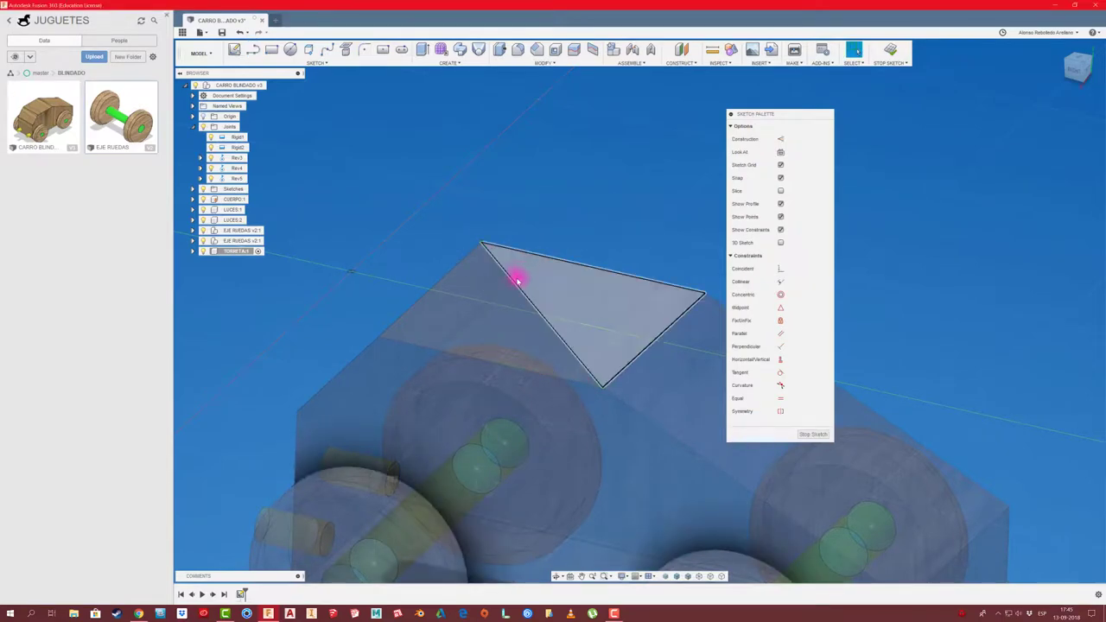
{"action": "left_click", "coordinate": [515, 280]}
{"action": "left_click", "coordinate": [779, 140]}
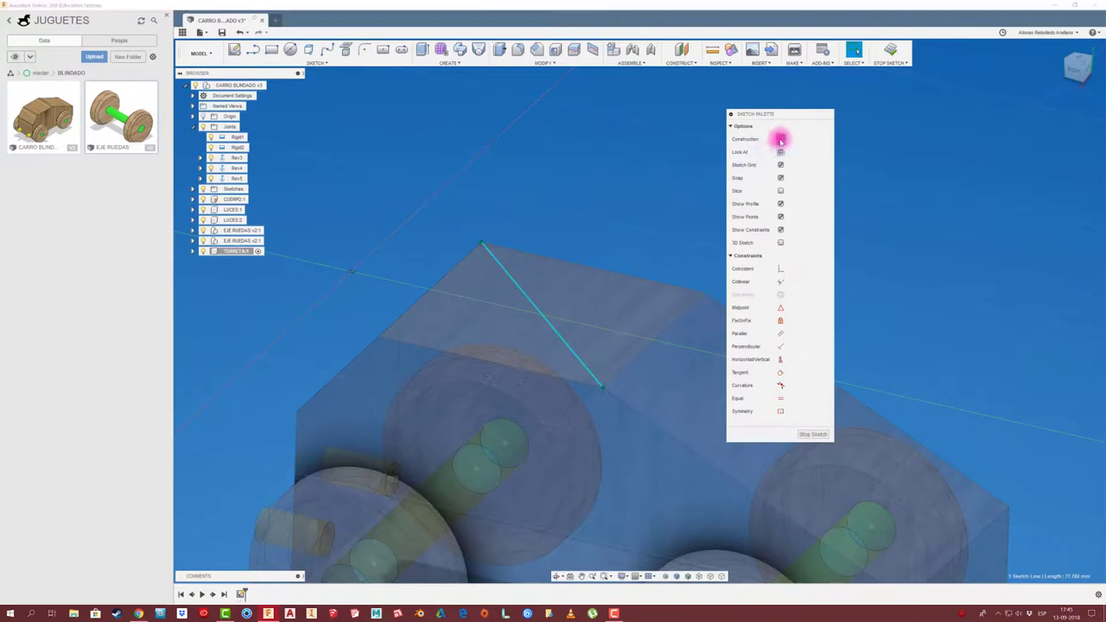
{"action": "left_click", "coordinate": [250, 49]}
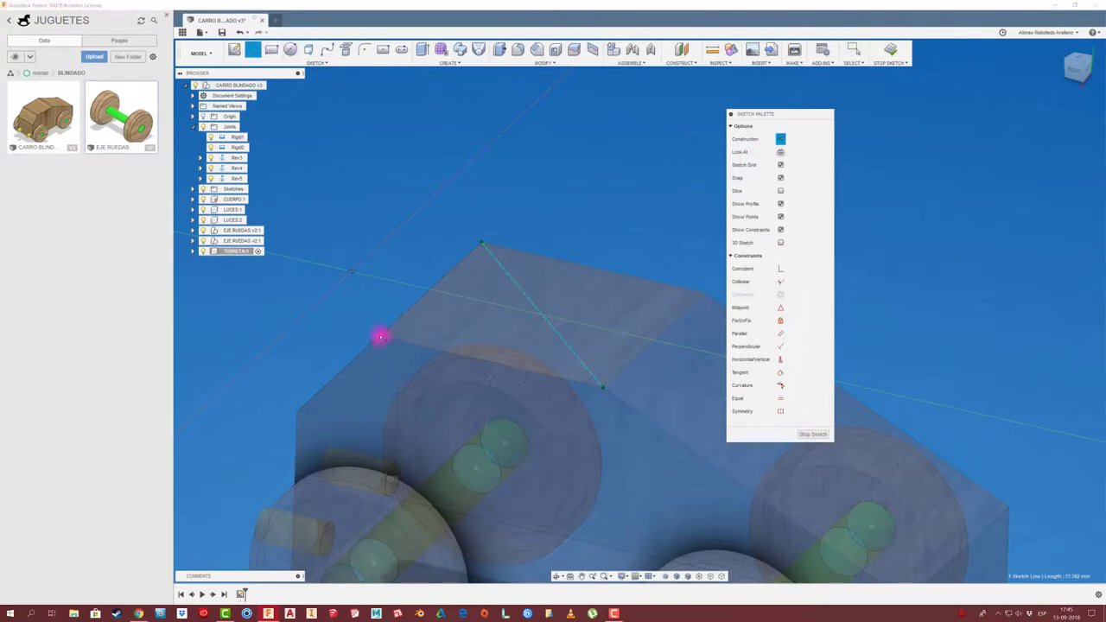
{"action": "left_click", "coordinate": [381, 337]}
{"action": "left_click", "coordinate": [705, 295]}
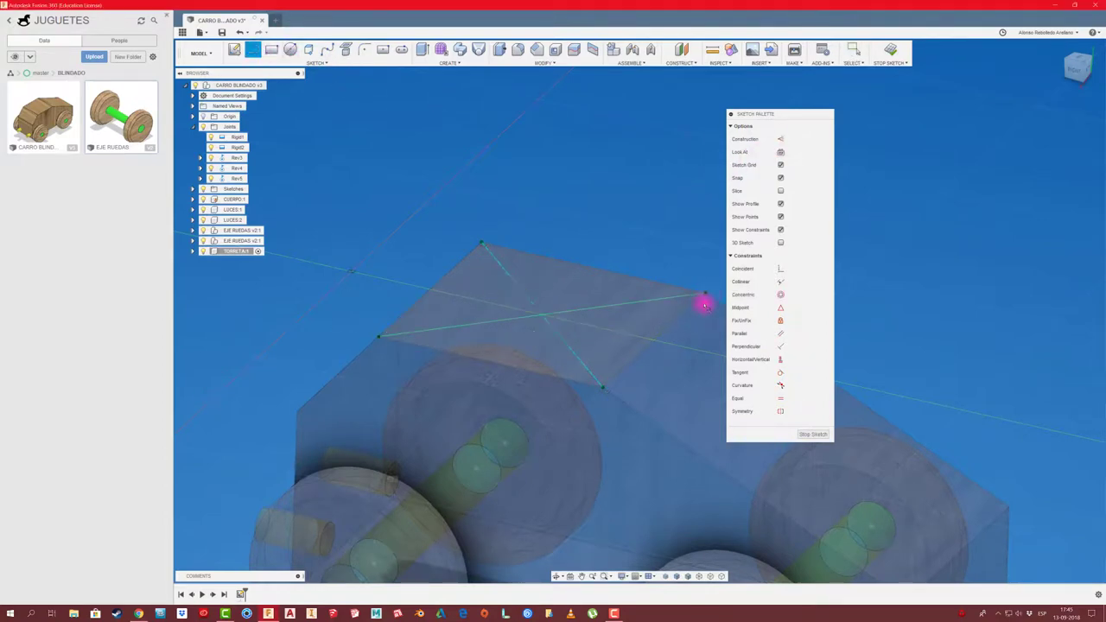
{"action": "key", "text": "Escape"}
{"action": "left_click", "coordinate": [649, 300]}
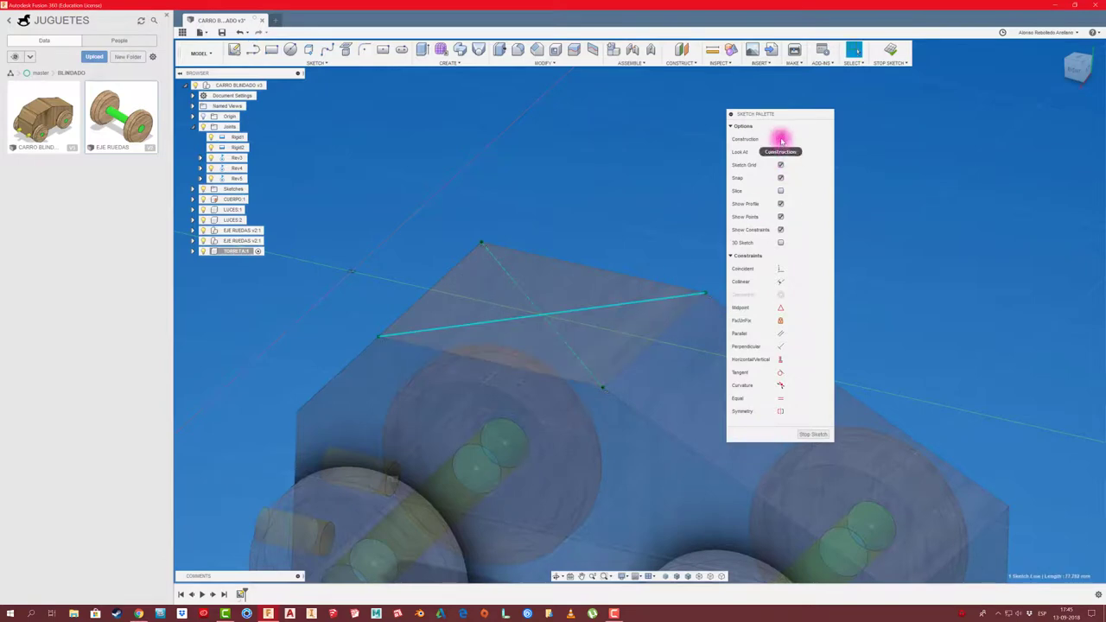
{"action": "left_click", "coordinate": [780, 140]}
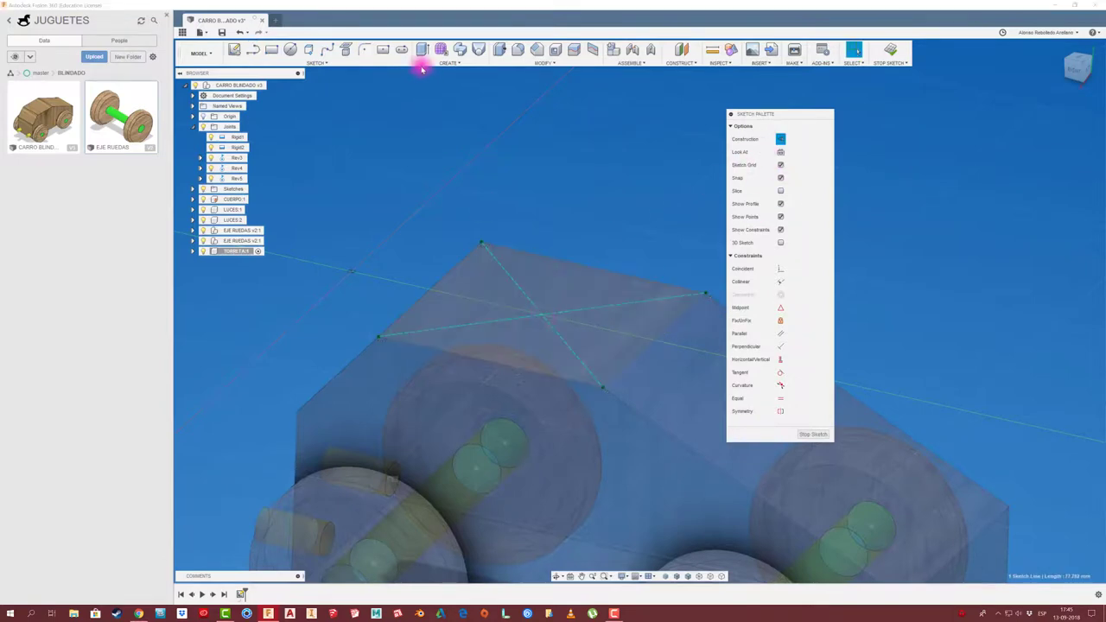
Step: Draw a centre rectangle at the diagonals' intersection with a corner on a diagonal
{"action": "left_click", "coordinate": [386, 49]}
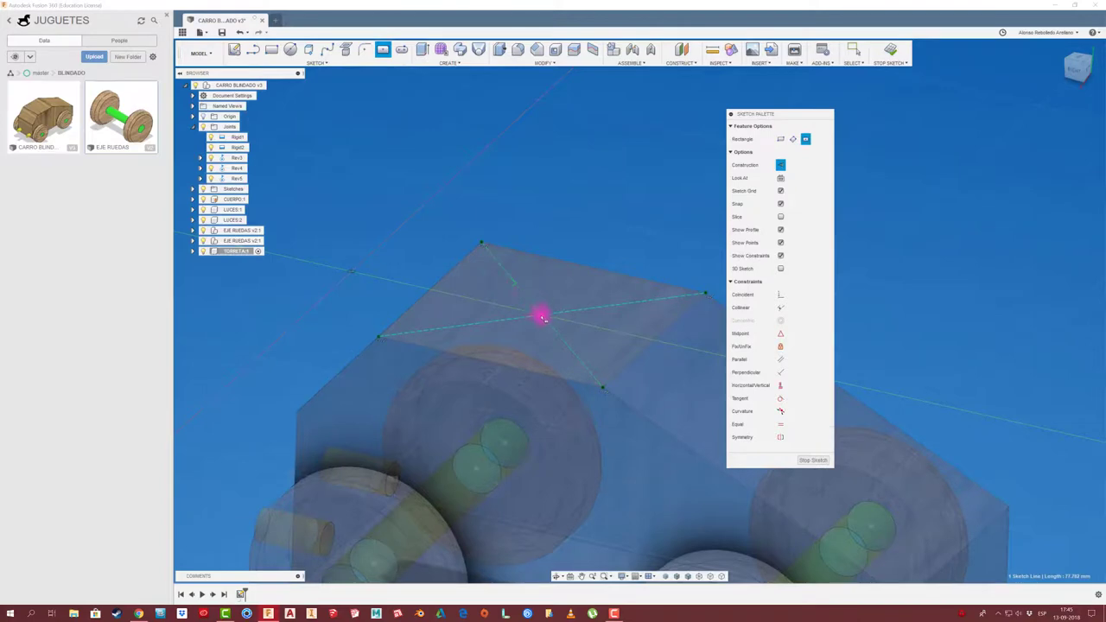
{"action": "left_click", "coordinate": [542, 318]}
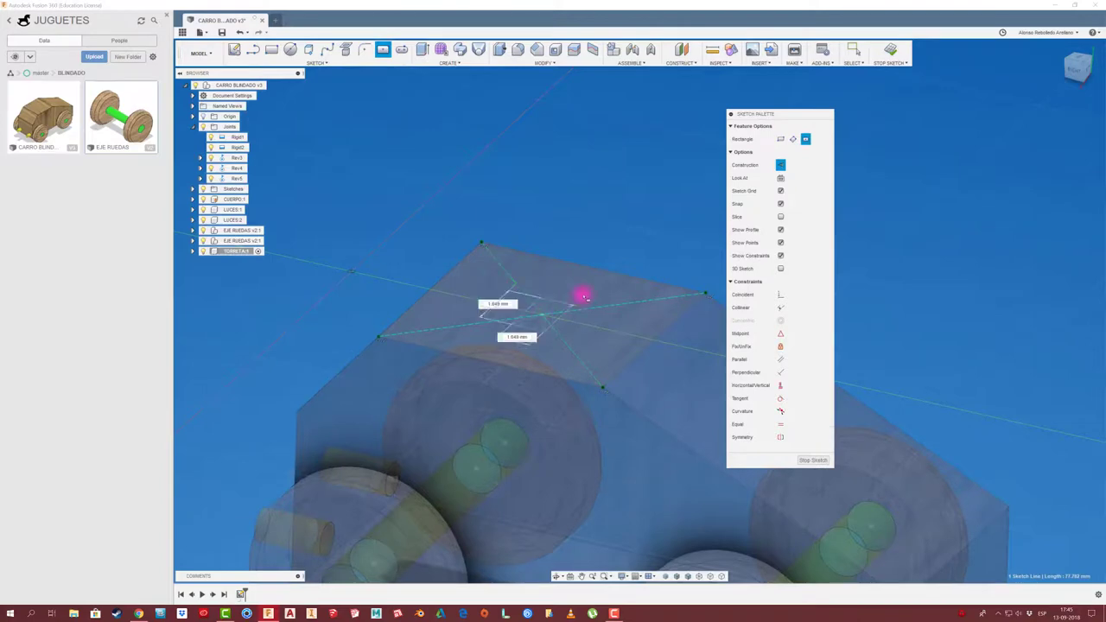
{"action": "left_click", "coordinate": [653, 299]}
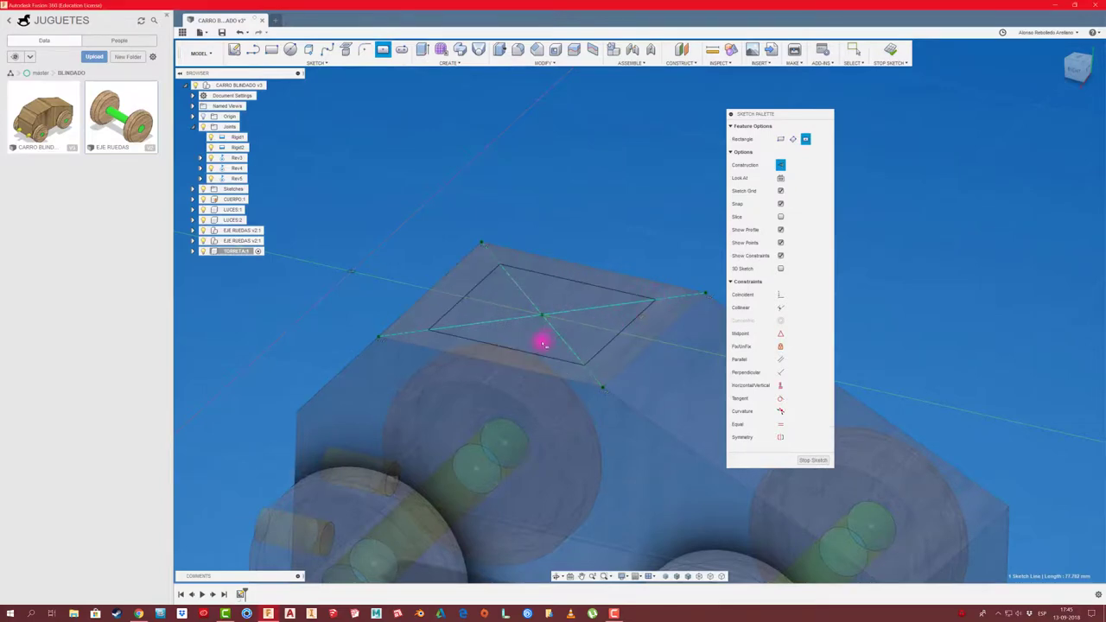
{"action": "key", "text": "Escape"}
{"action": "left_click", "coordinate": [515, 350]}
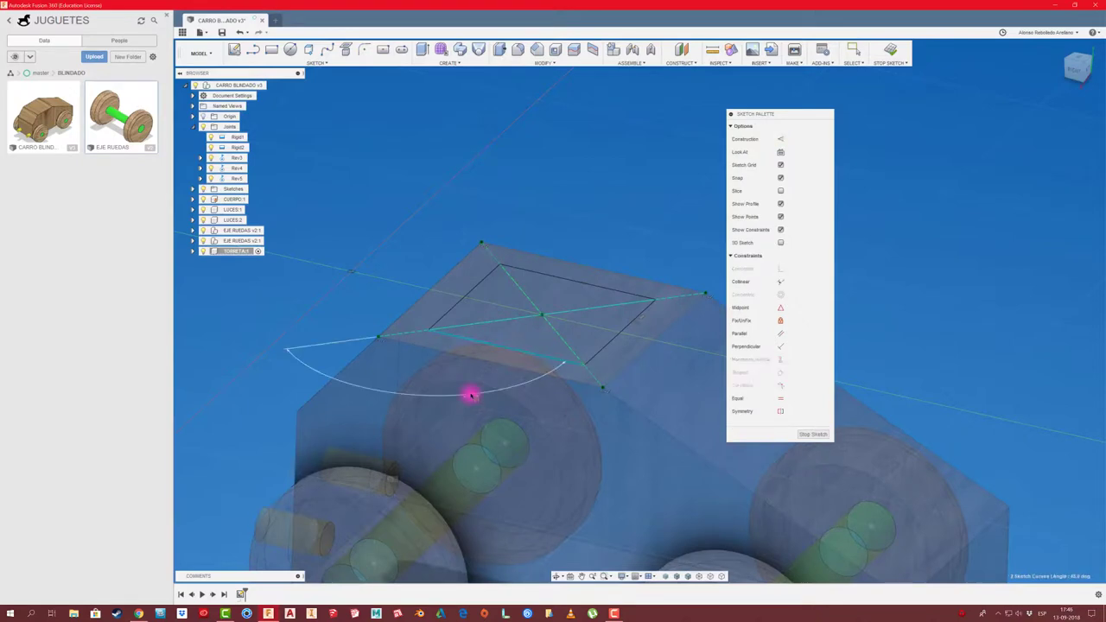
{"action": "key", "text": "Escape"}
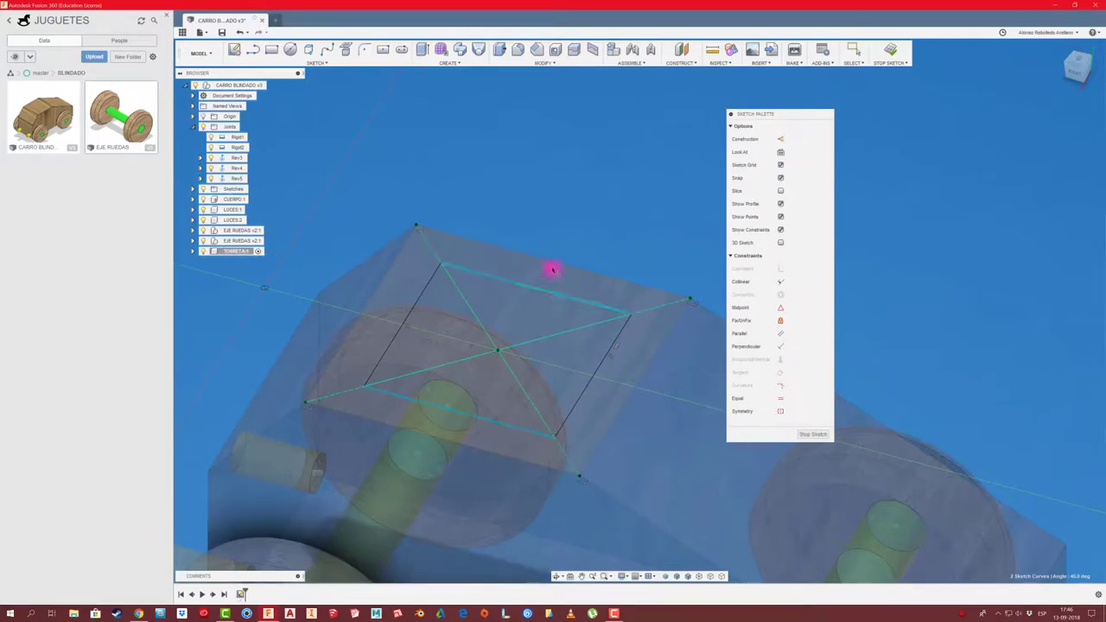
Step: Dimension the rectangle sides to 40 mm and finish the roof sketch
{"action": "left_click", "coordinate": [350, 223]}
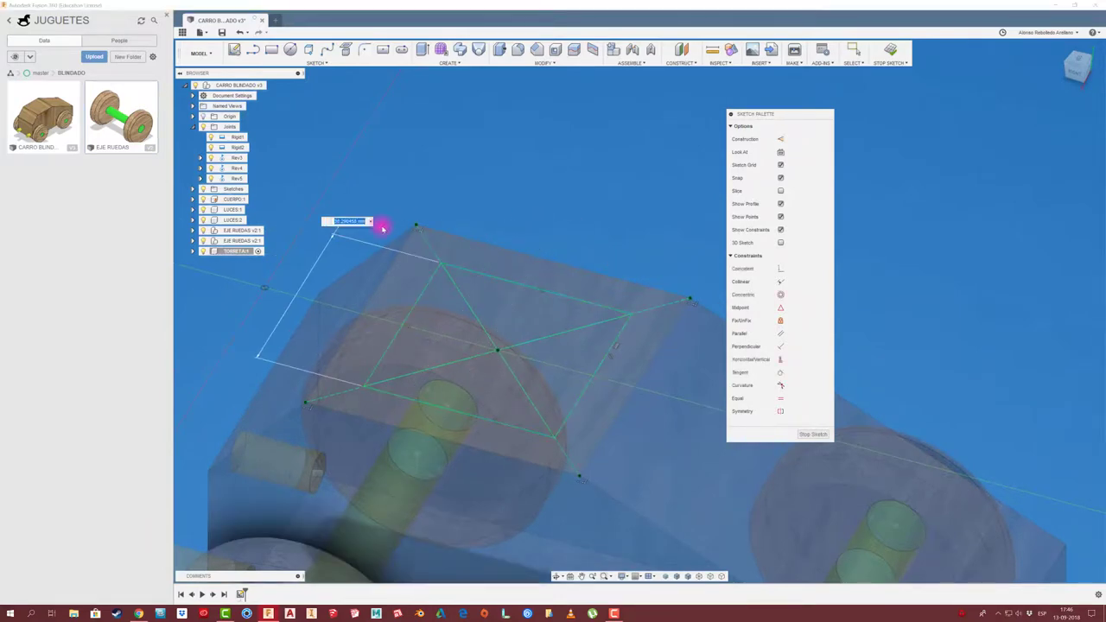
{"action": "key", "text": "Return"}
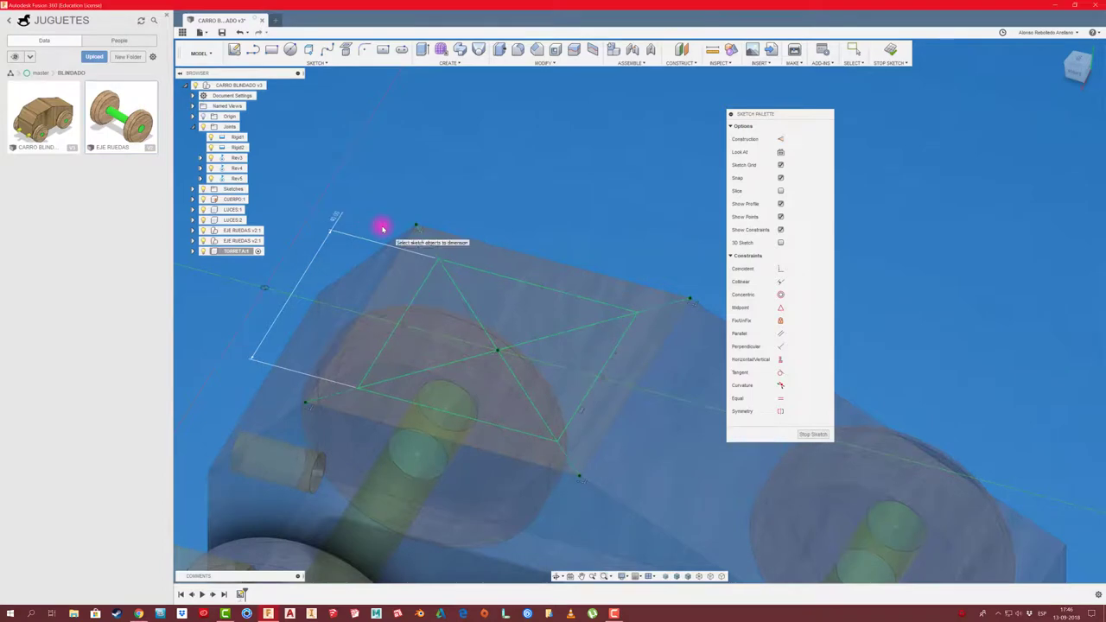
{"action": "left_click", "coordinate": [524, 283]}
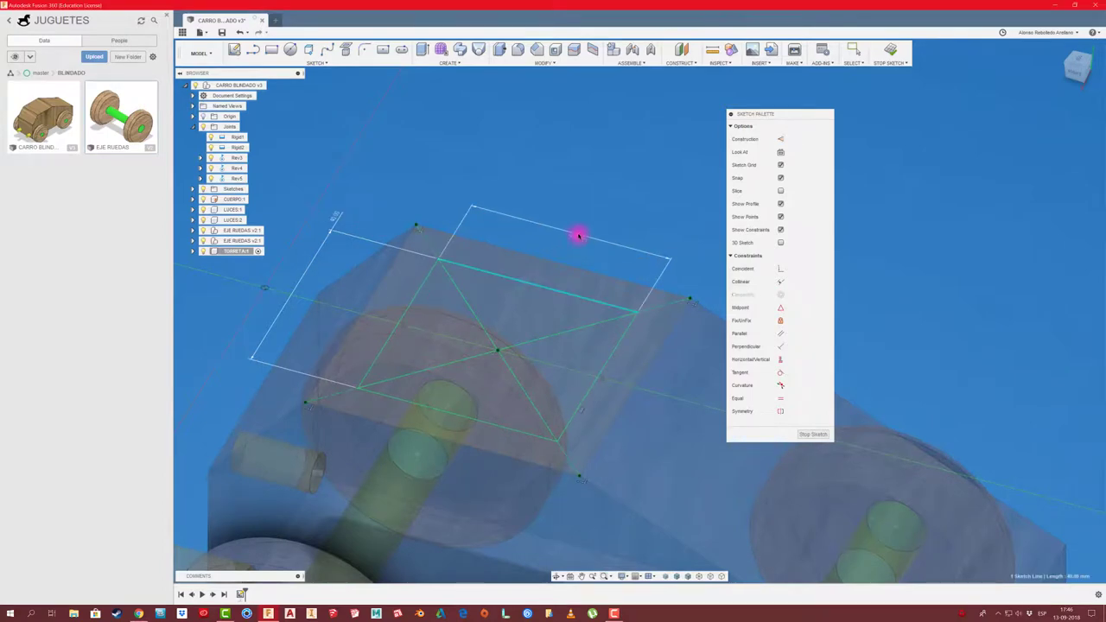
{"action": "left_click", "coordinate": [575, 249]}
{"action": "left_click", "coordinate": [574, 302]}
{"action": "mouse_move", "coordinate": [575, 304]}
{"action": "middle_mouse_down", "text": "shift"}
{"action": "mouse_move", "coordinate": [461, 311]}
{"action": "mouse_move", "coordinate": [568, 274]}
{"action": "mouse_move", "coordinate": [553, 295]}
{"action": "middle_mouse_up", "text": "shift"}
{"action": "left_click", "coordinate": [812, 433]}
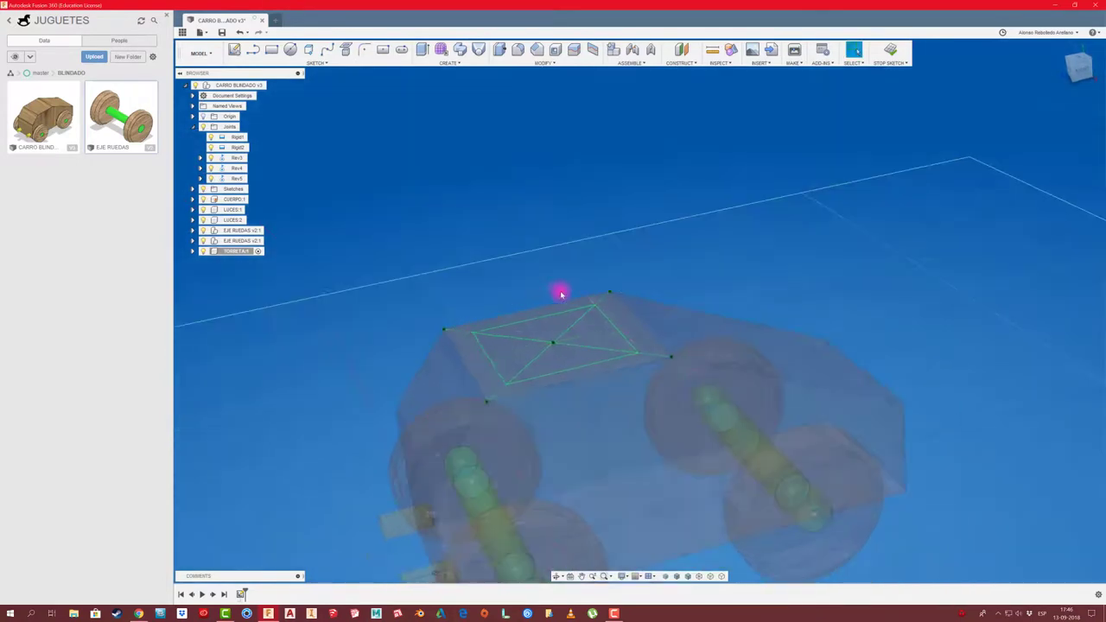
Step: Extrude the 40 mm roof square 30 mm upward as a new body
{"action": "key", "text": "e"}
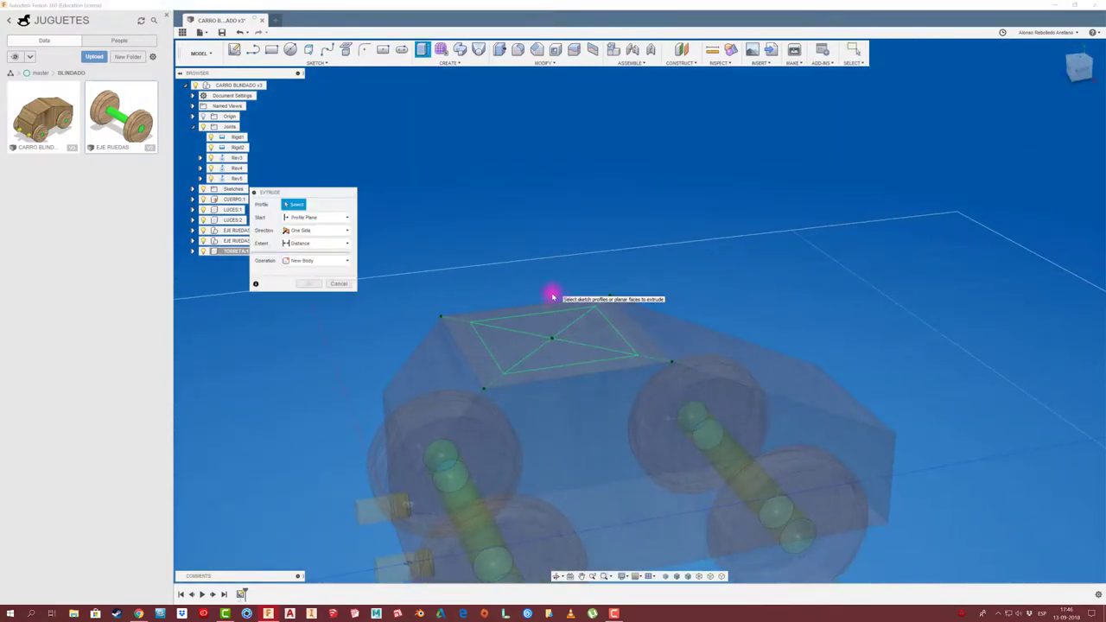
{"action": "left_click", "coordinate": [540, 333]}
{"action": "left_click_drag", "start_coordinate": [553, 325], "coordinate": [550, 231]}
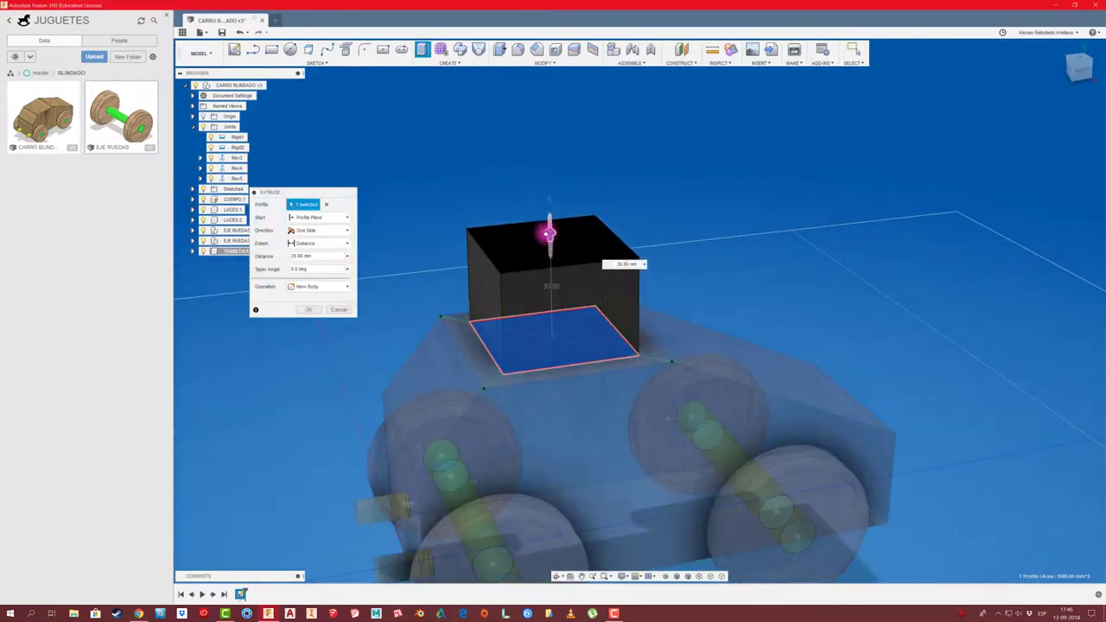
{"action": "mouse_move", "coordinate": [549, 232]}
{"action": "middle_mouse_down", "text": "shift"}
{"action": "mouse_move", "coordinate": [526, 254]}
{"action": "mouse_move", "coordinate": [597, 271]}
{"action": "mouse_move", "coordinate": [584, 249]}
{"action": "middle_mouse_up", "text": "shift"}
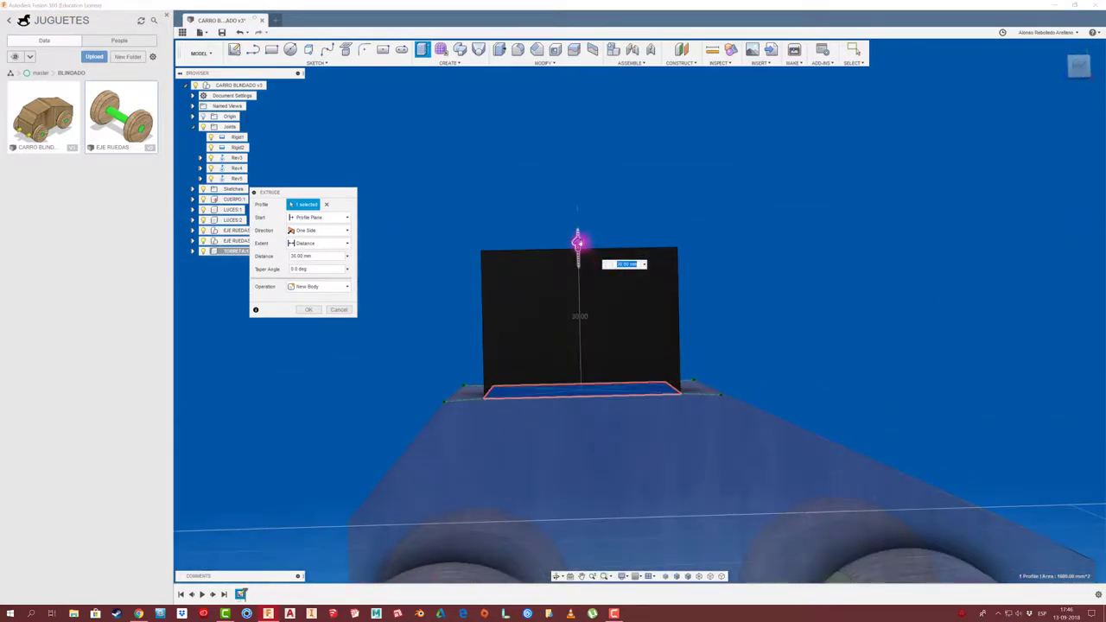
{"action": "left_click", "coordinate": [325, 286]}
{"action": "left_click", "coordinate": [326, 257]}
{"action": "left_click", "coordinate": [309, 310]}
{"action": "mouse_move", "coordinate": [308, 309]}
{"action": "middle_mouse_down", "text": "shift"}
{"action": "mouse_move", "coordinate": [393, 320]}
{"action": "mouse_move", "coordinate": [368, 309]}
{"action": "mouse_move", "coordinate": [388, 222]}
{"action": "mouse_move", "coordinate": [519, 67]}
{"action": "middle_mouse_up", "text": "shift"}
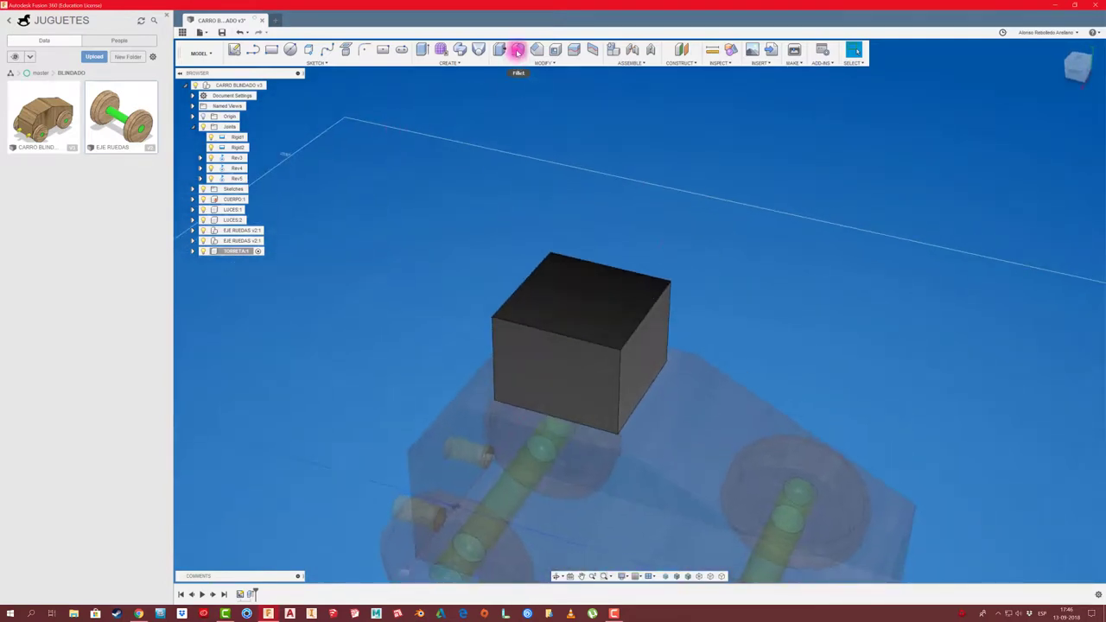
Step: Fillet two vertical edges of the turret block with an 11 mm radius
{"action": "left_click", "coordinate": [518, 50]}
{"action": "left_click", "coordinate": [619, 356]}
{"action": "left_click", "coordinate": [666, 316]}
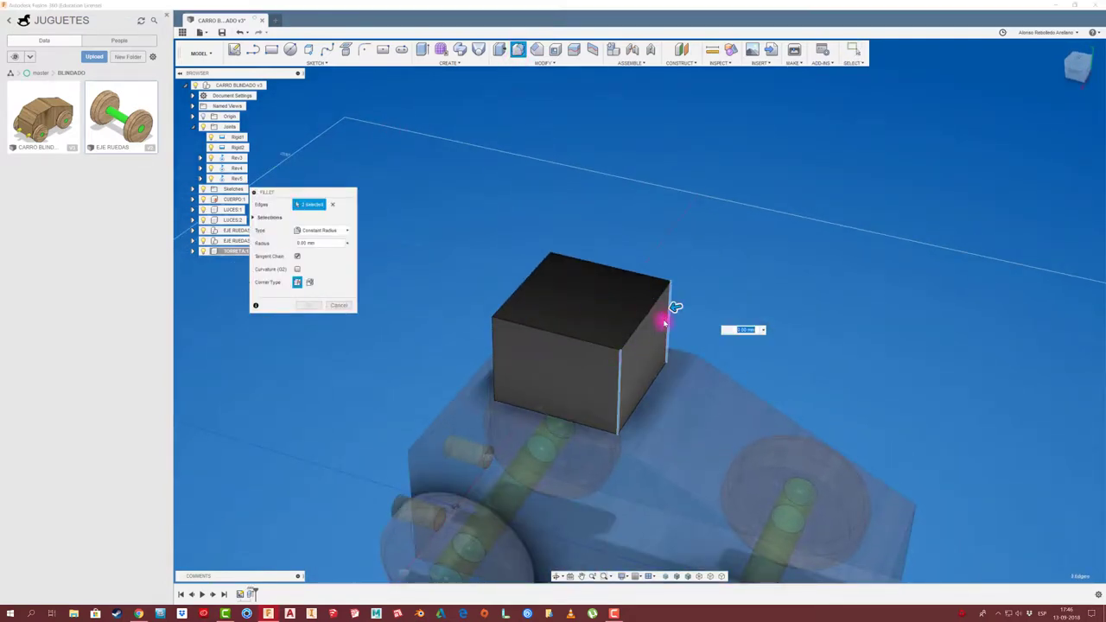
{"action": "left_click_drag", "start_coordinate": [672, 309], "coordinate": [660, 309]}
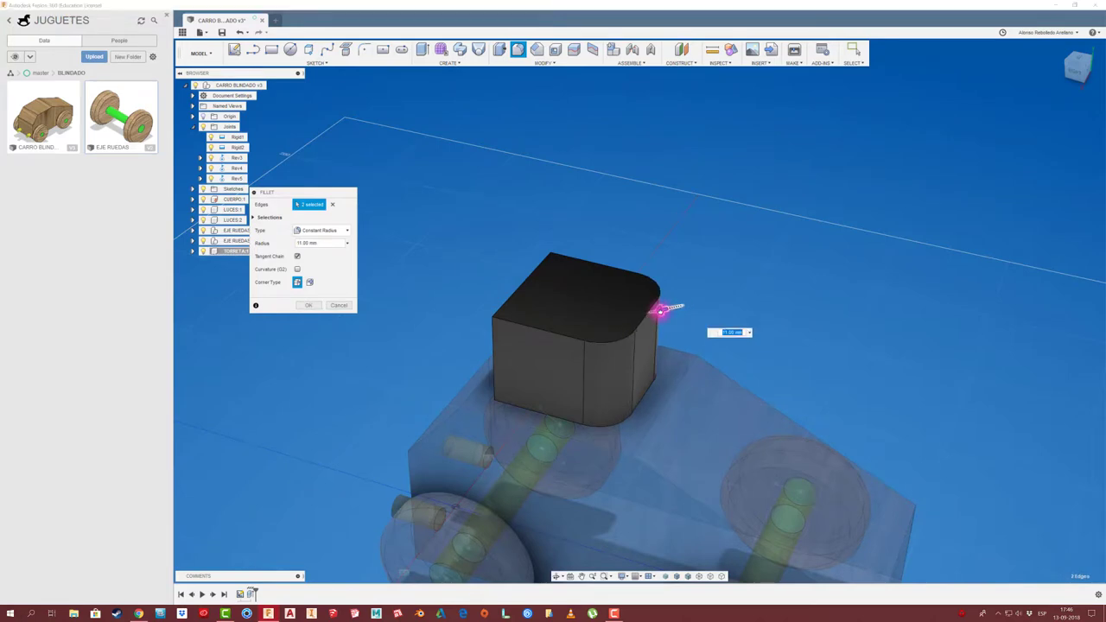
{"action": "left_click", "coordinate": [316, 307]}
{"action": "middle_click_drag", "start_coordinate": [501, 217], "coordinate": [538, 47], "text": "shift"}
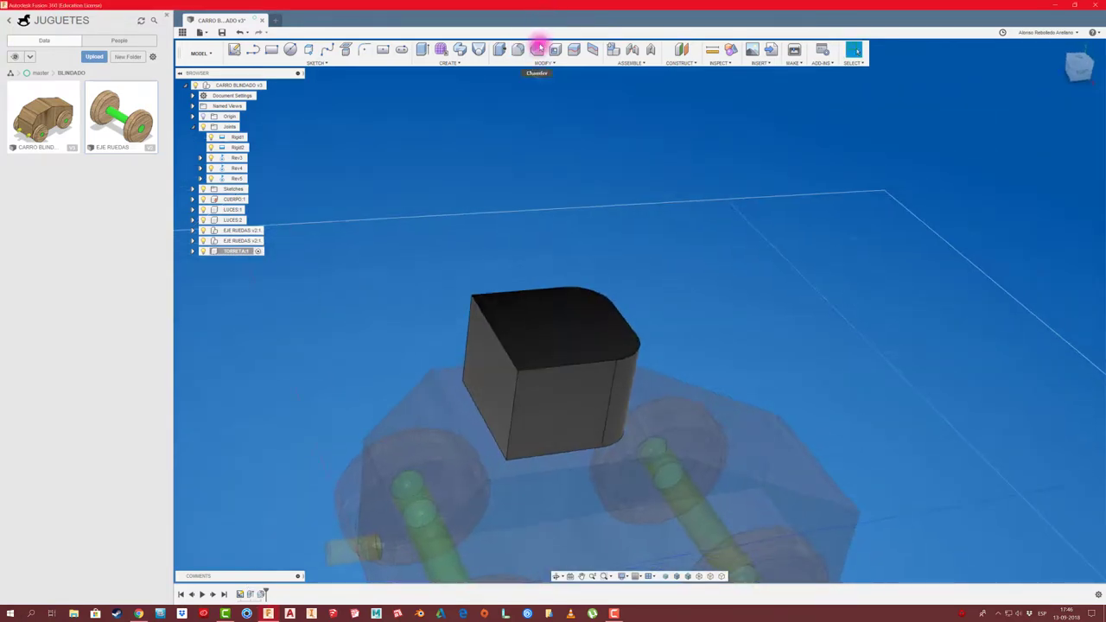
Step: Chamfer one top edge of the turret block by 3 mm
{"action": "left_click", "coordinate": [536, 49]}
{"action": "left_click", "coordinate": [482, 328]}
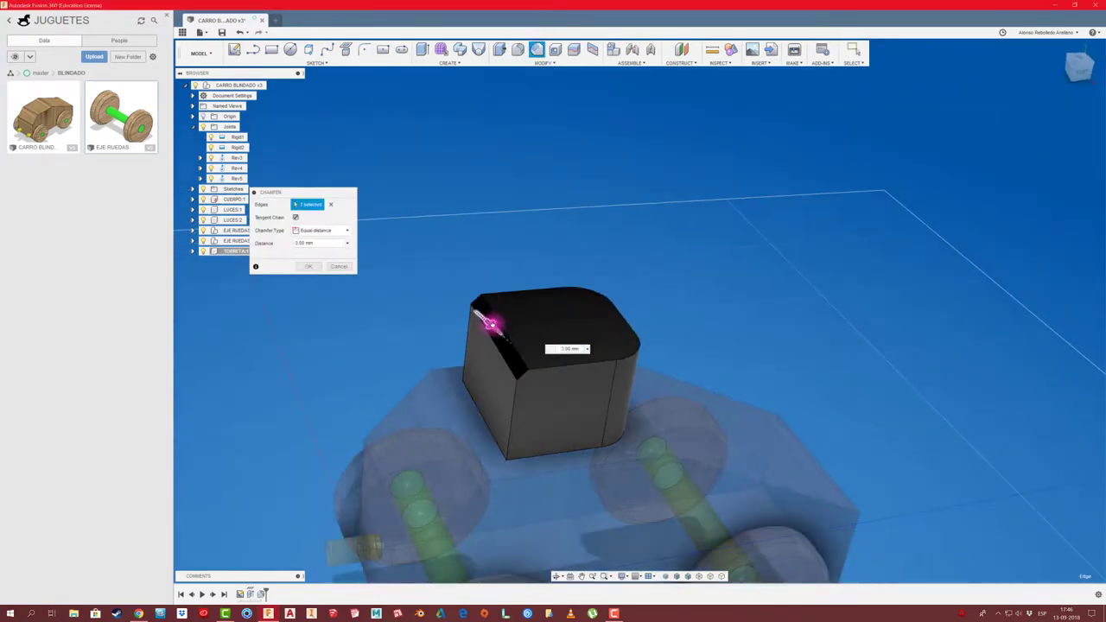
{"action": "left_click", "coordinate": [309, 267]}
{"action": "mouse_move", "coordinate": [320, 273]}
{"action": "middle_mouse_down", "text": "shift"}
{"action": "mouse_move", "coordinate": [406, 262]}
{"action": "mouse_move", "coordinate": [383, 249]}
{"action": "middle_mouse_up", "text": "shift"}
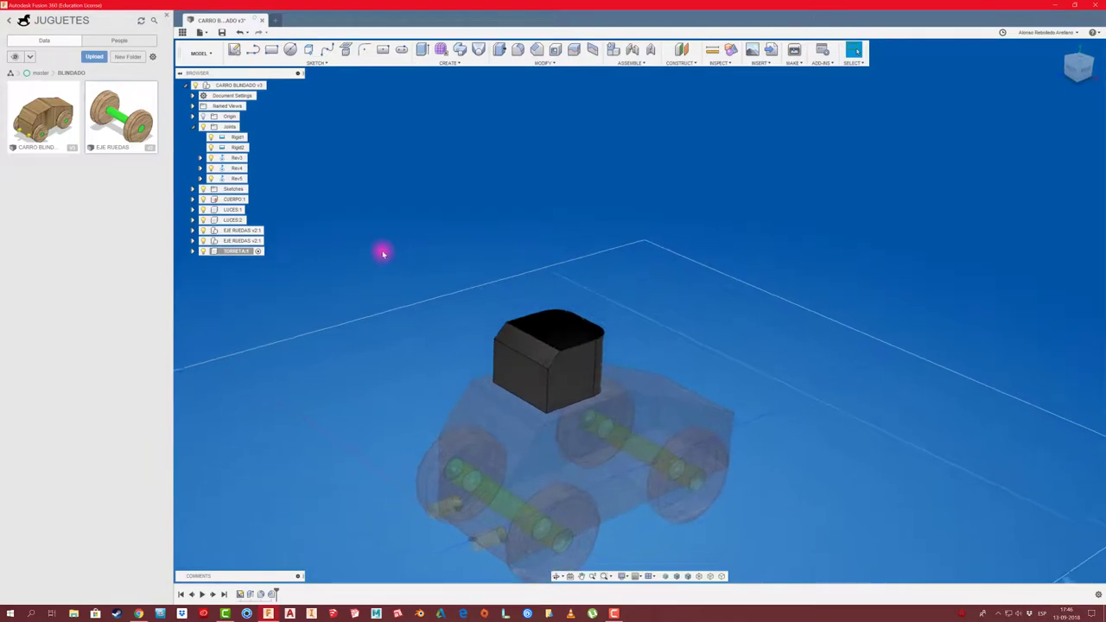
Step: Assign the Wood (Oak) physical material to the turret block, after trying other materials
{"action": "right_click", "coordinate": [235, 251]}
{"action": "left_click", "coordinate": [262, 322]}
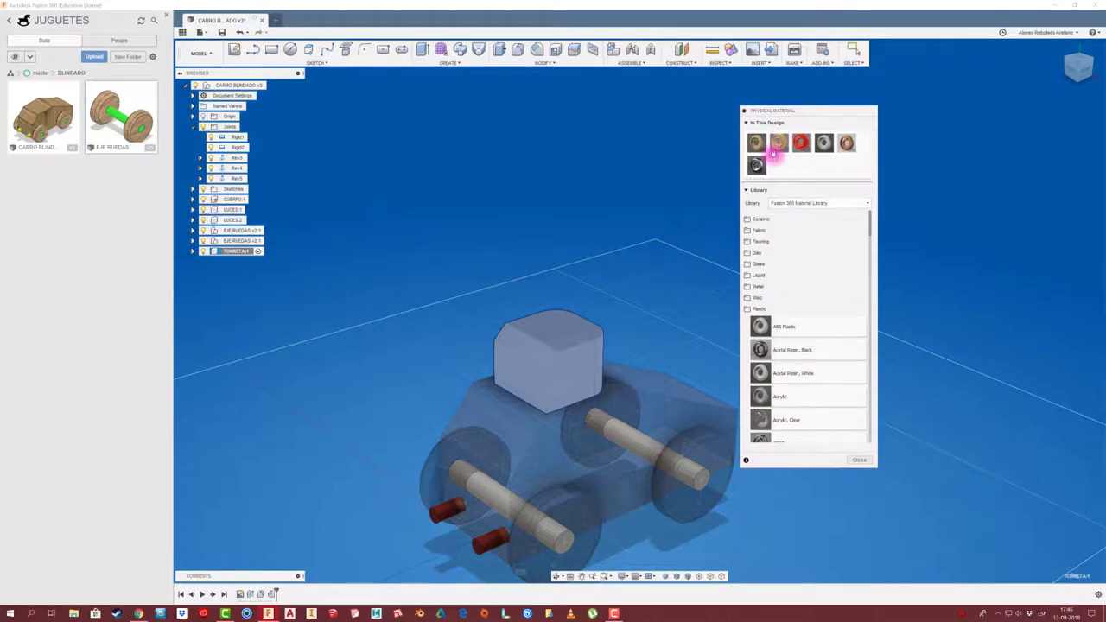
{"action": "left_click_drag", "start_coordinate": [697, 260], "coordinate": [568, 365]}
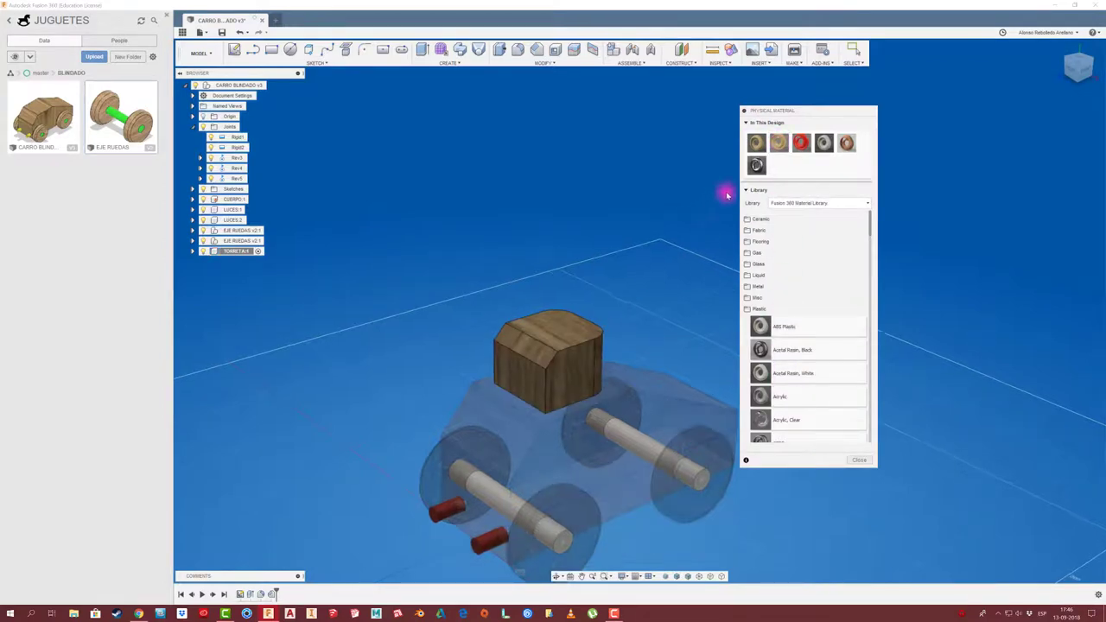
{"action": "left_click_drag", "start_coordinate": [758, 145], "coordinate": [558, 363]}
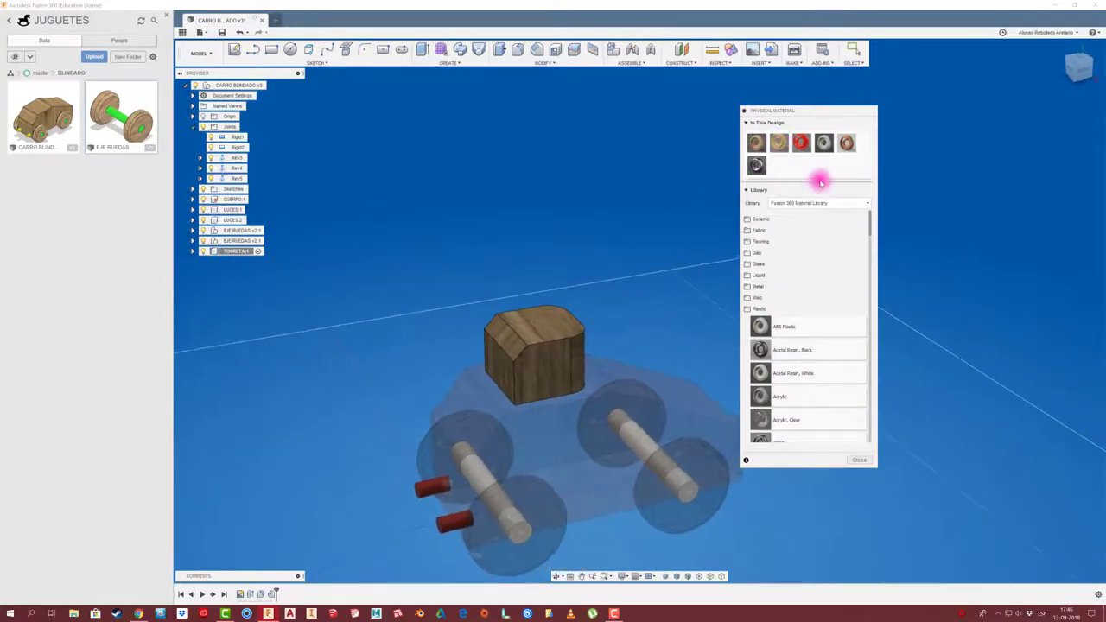
{"action": "left_click_drag", "start_coordinate": [846, 142], "coordinate": [558, 353]}
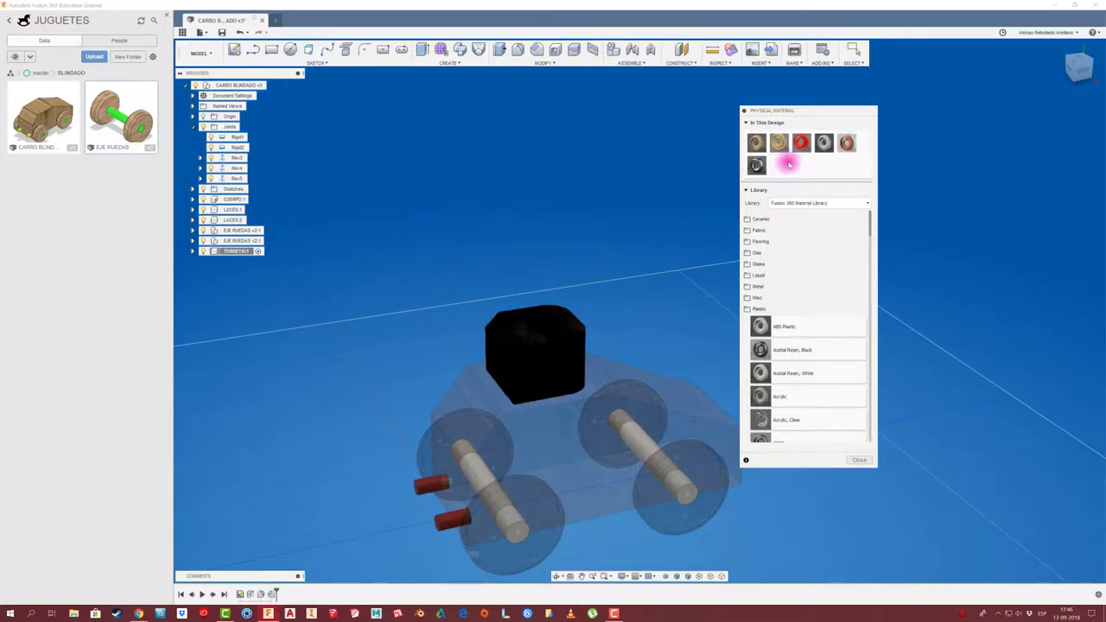
{"action": "left_click_drag", "start_coordinate": [775, 147], "coordinate": [555, 366]}
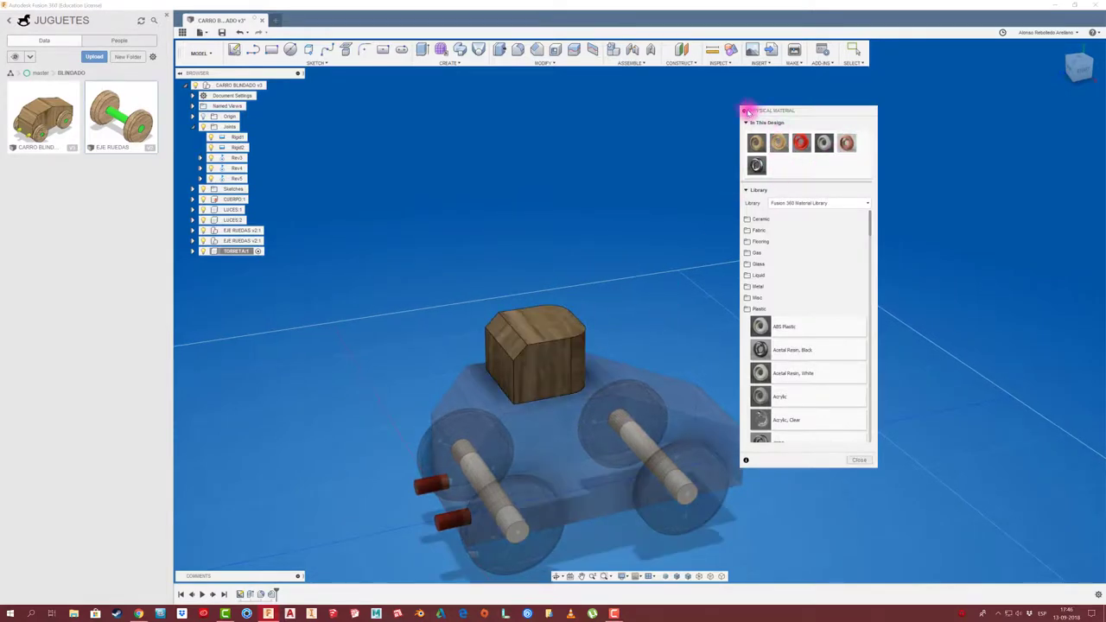
{"action": "left_click", "coordinate": [744, 111]}
{"action": "mouse_move", "coordinate": [649, 213]}
{"action": "middle_mouse_down", "text": "shift"}
{"action": "mouse_move", "coordinate": [619, 230]}
{"action": "mouse_move", "coordinate": [432, 254]}
{"action": "middle_mouse_up", "text": "shift"}
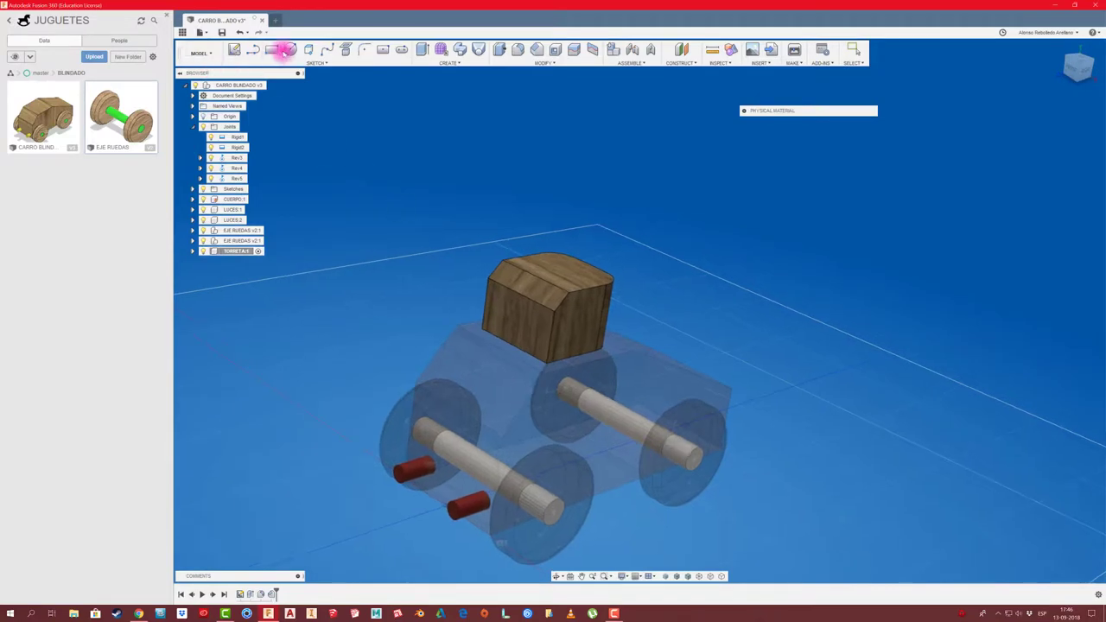
Step: Sketch a centre-diameter circle on one side of the turret's front face
{"action": "left_click", "coordinate": [290, 52]}
{"action": "left_click", "coordinate": [525, 333]}
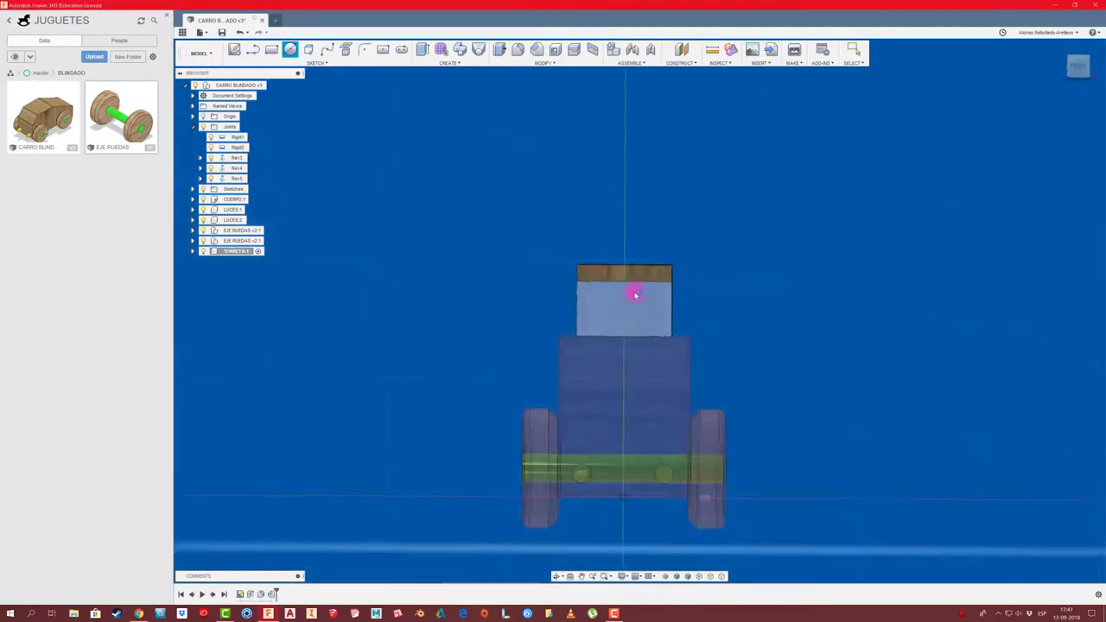
{"action": "left_click", "coordinate": [647, 315]}
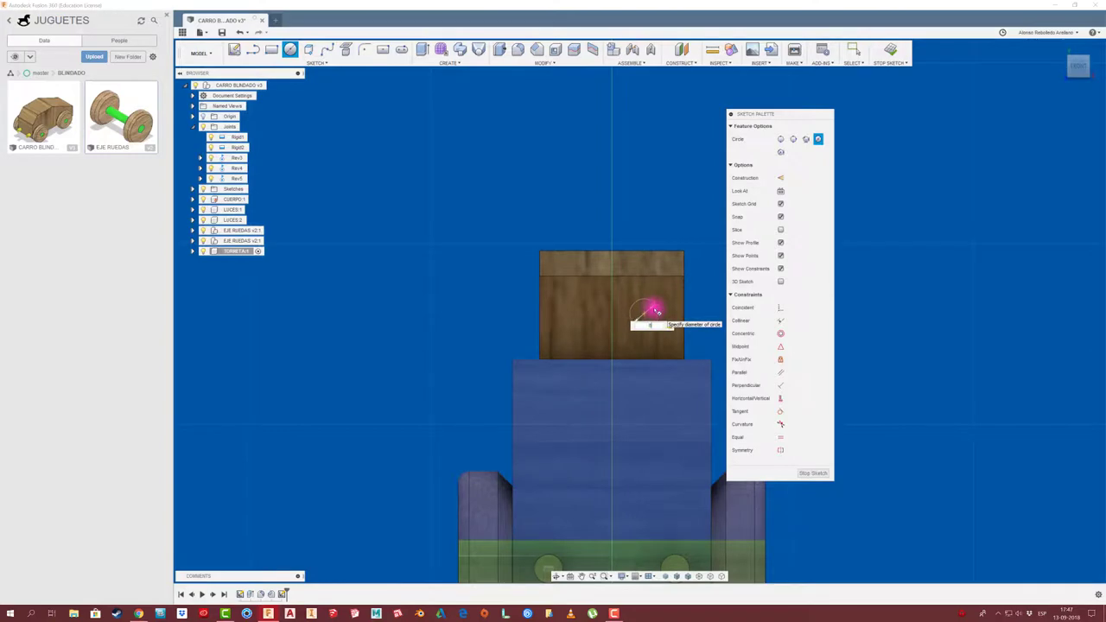
{"action": "key", "text": "Return"}
{"action": "key", "text": "Escape"}
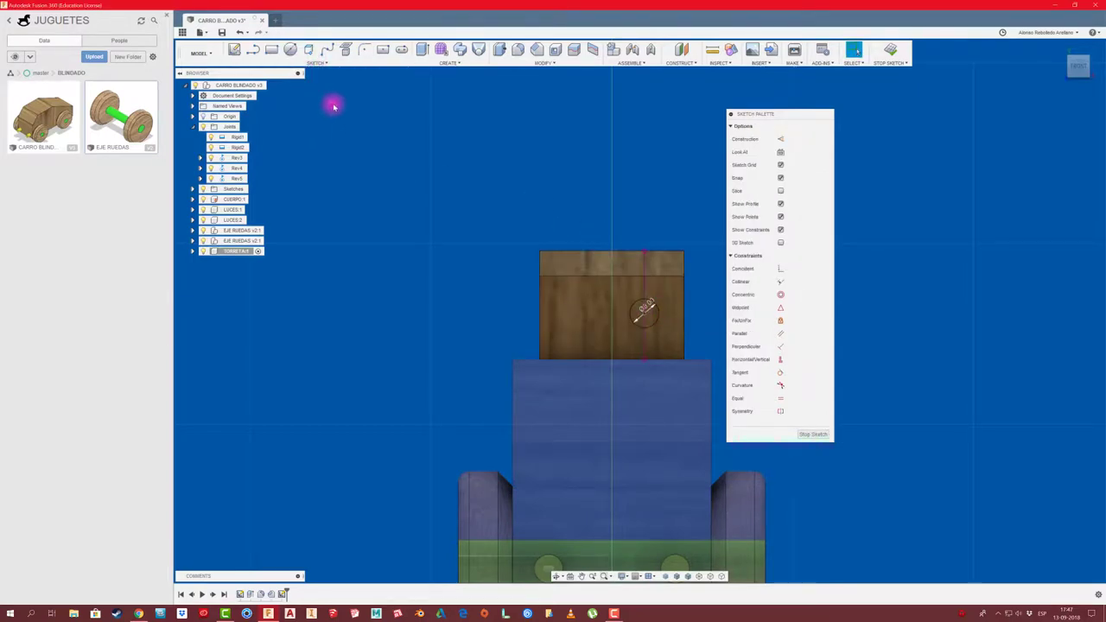
Step: Draw a vertical centre line across the turret face and make it construction geometry
{"action": "key", "text": "l"}
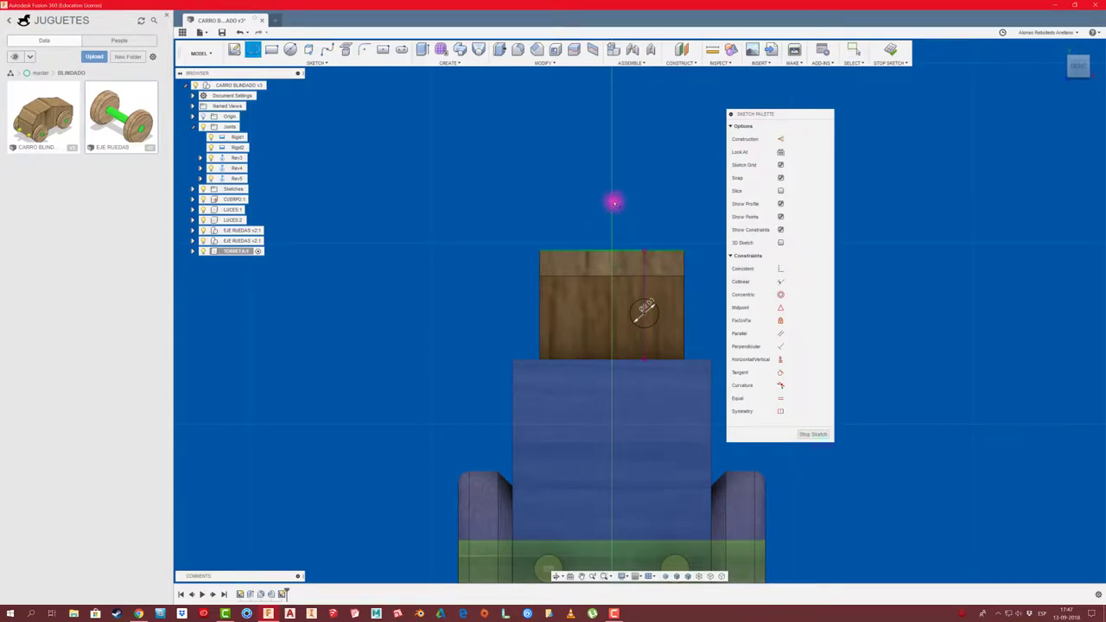
{"action": "left_click", "coordinate": [614, 202]}
{"action": "right_click", "coordinate": [612, 383]}
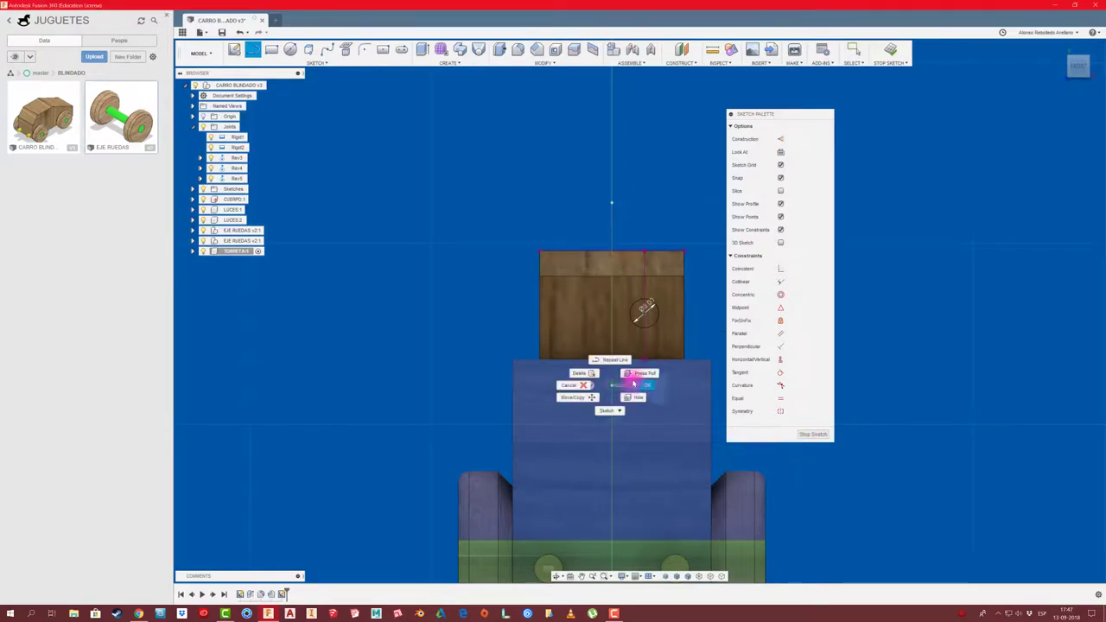
{"action": "left_click", "coordinate": [640, 385]}
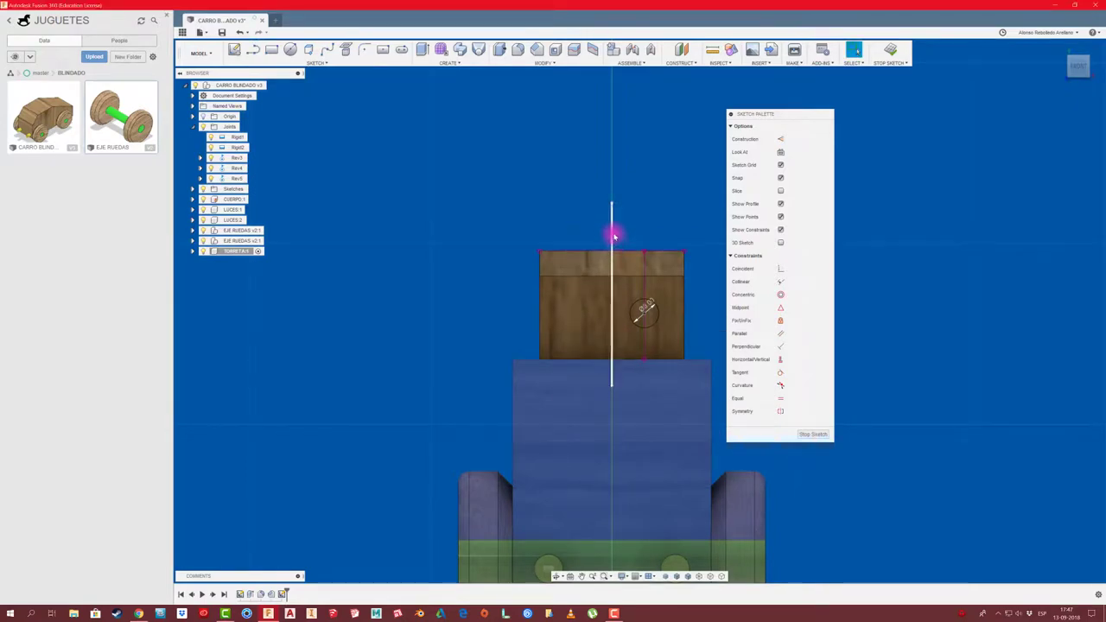
{"action": "left_click", "coordinate": [614, 235]}
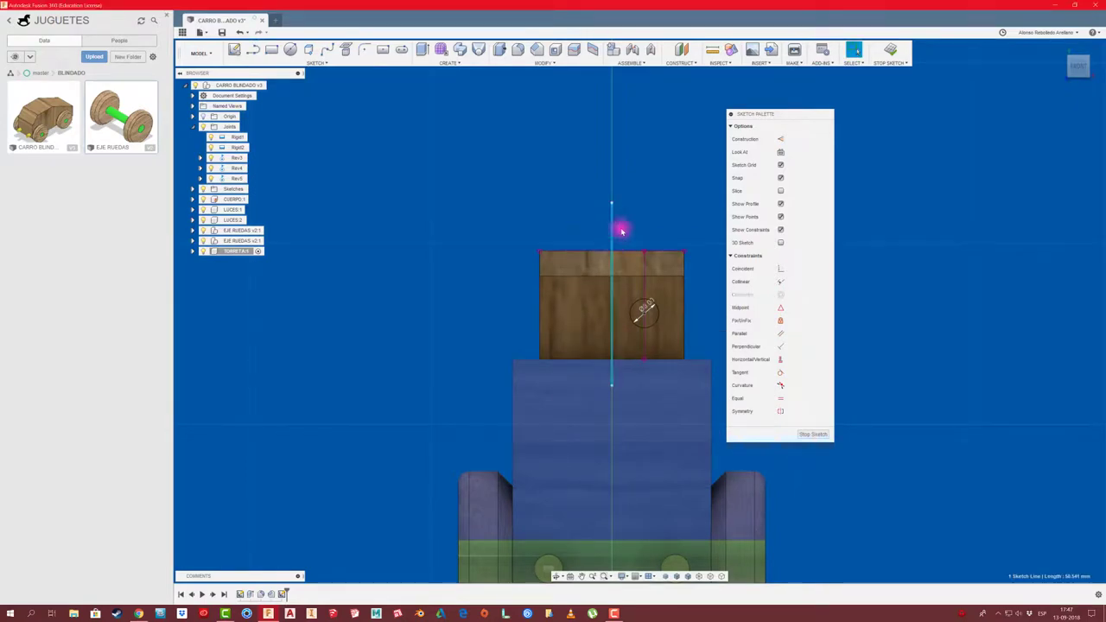
{"action": "left_click", "coordinate": [687, 183]}
{"action": "middle_click_drag", "start_coordinate": [495, 202], "coordinate": [454, 200]}
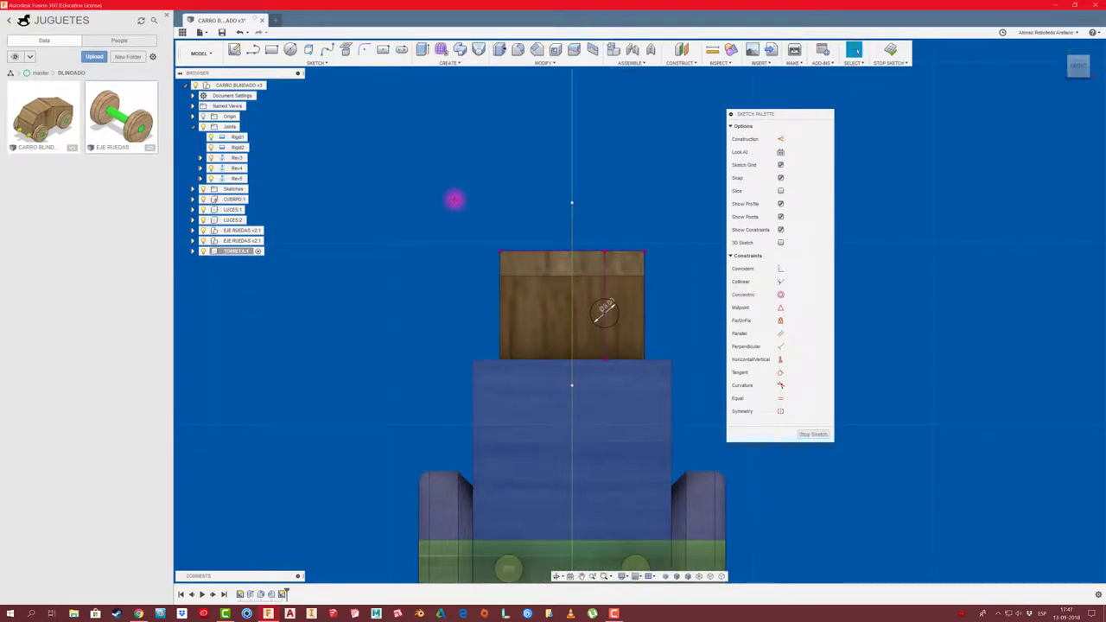
Step: Mirror the circle about the vertical centre line to get a matching second circle
{"action": "left_click", "coordinate": [319, 64]}
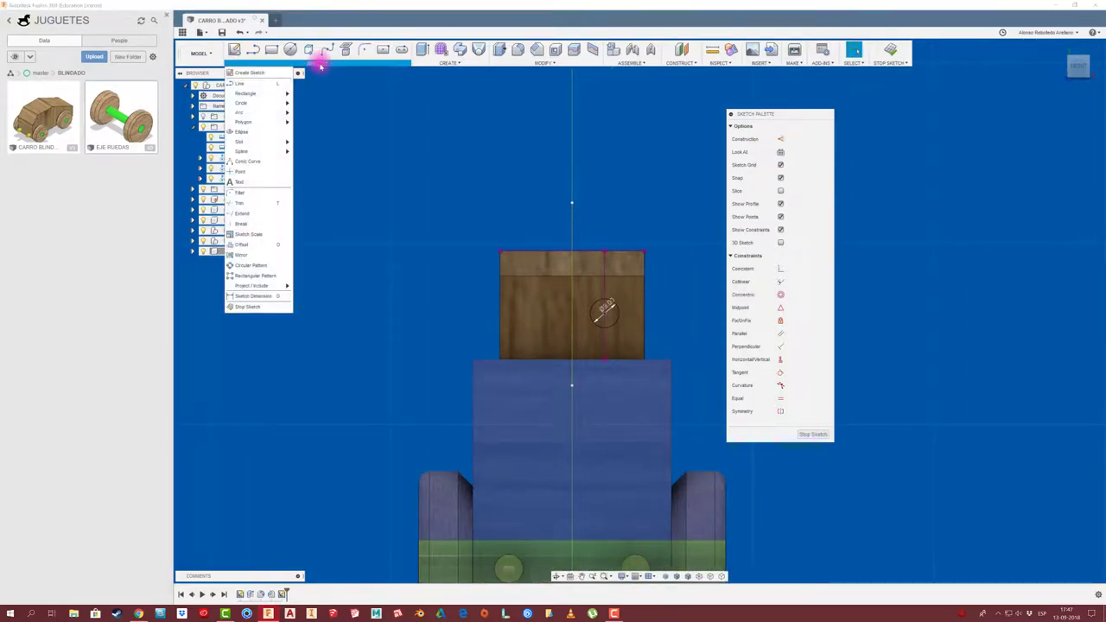
{"action": "left_click", "coordinate": [257, 255]}
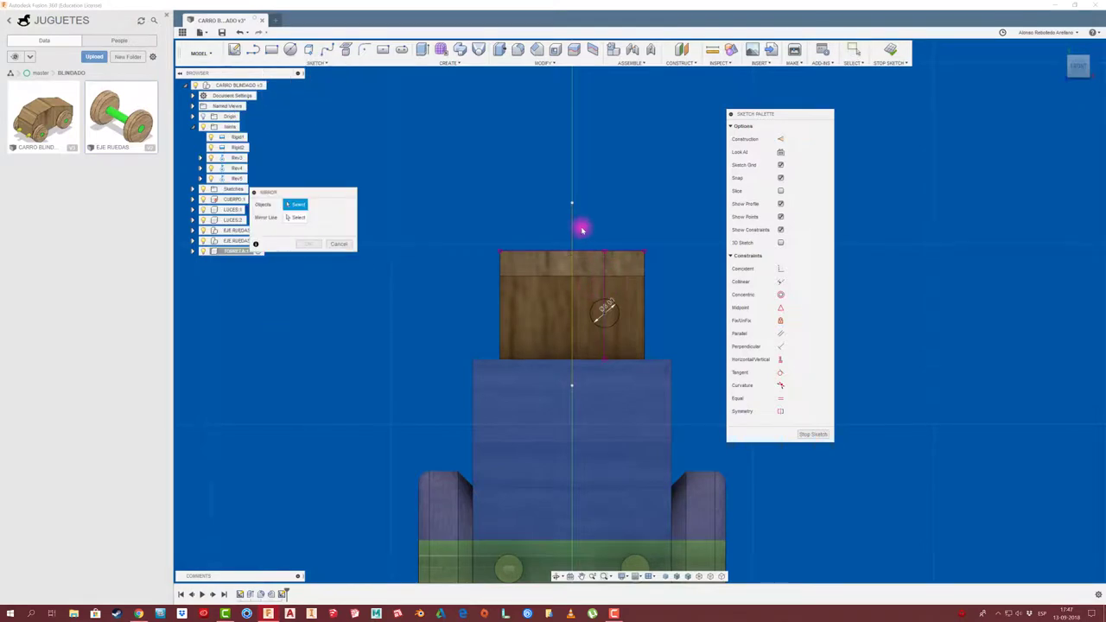
{"action": "left_click_drag", "start_coordinate": [573, 223], "coordinate": [633, 347]}
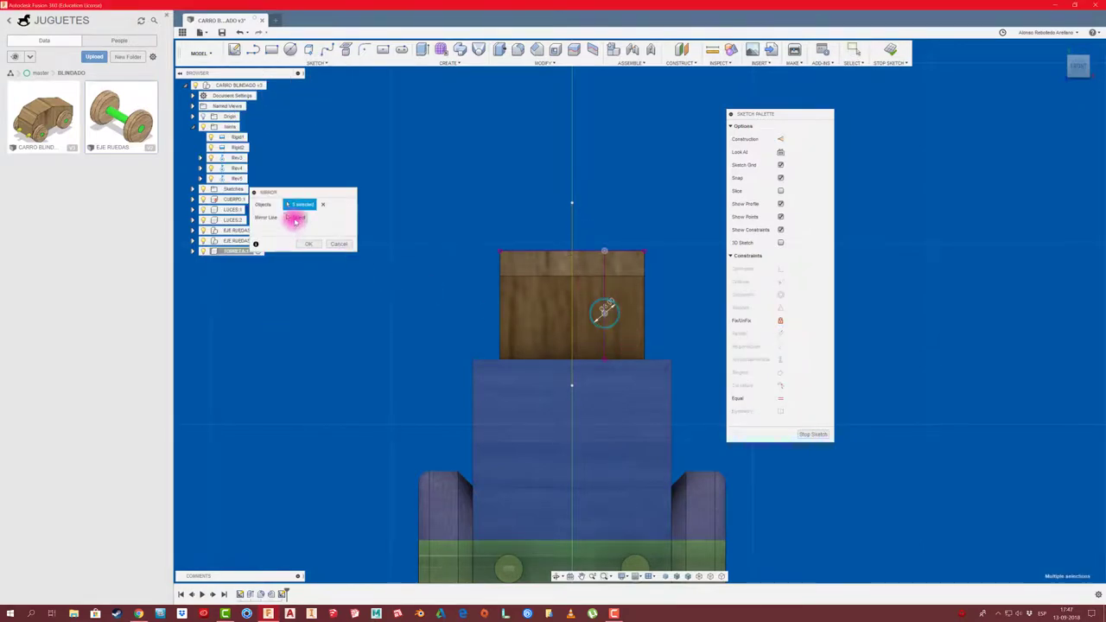
{"action": "left_click", "coordinate": [294, 217]}
{"action": "left_click", "coordinate": [573, 244]}
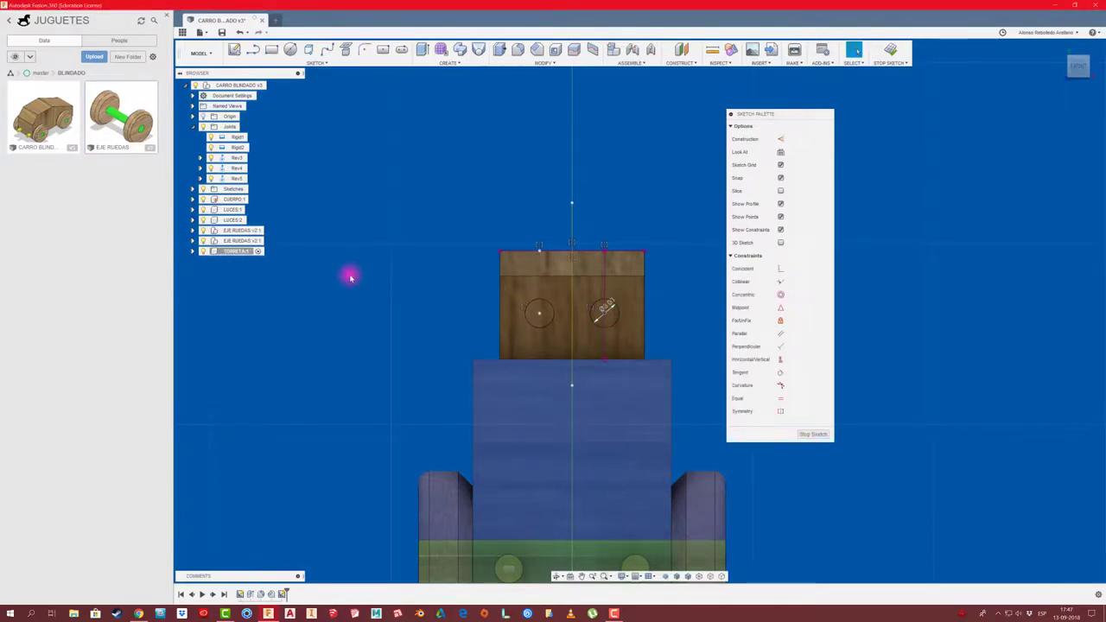
{"action": "key", "text": "F6"}
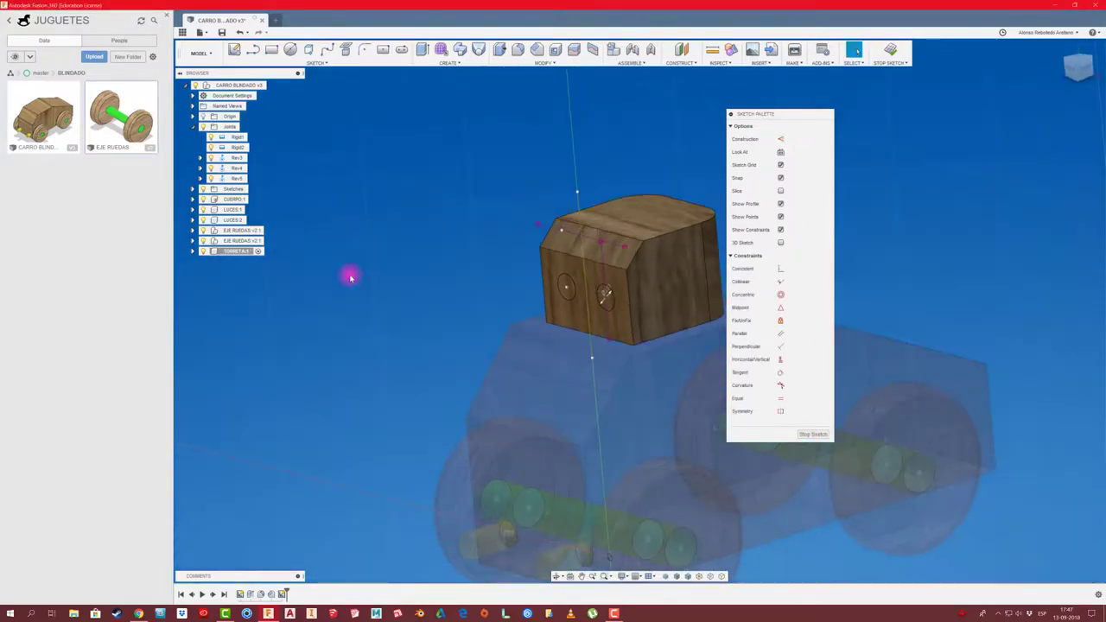
Step: Extrude-cut both circle profiles 20 mm deep into the turret's front face
{"action": "key", "text": "e"}
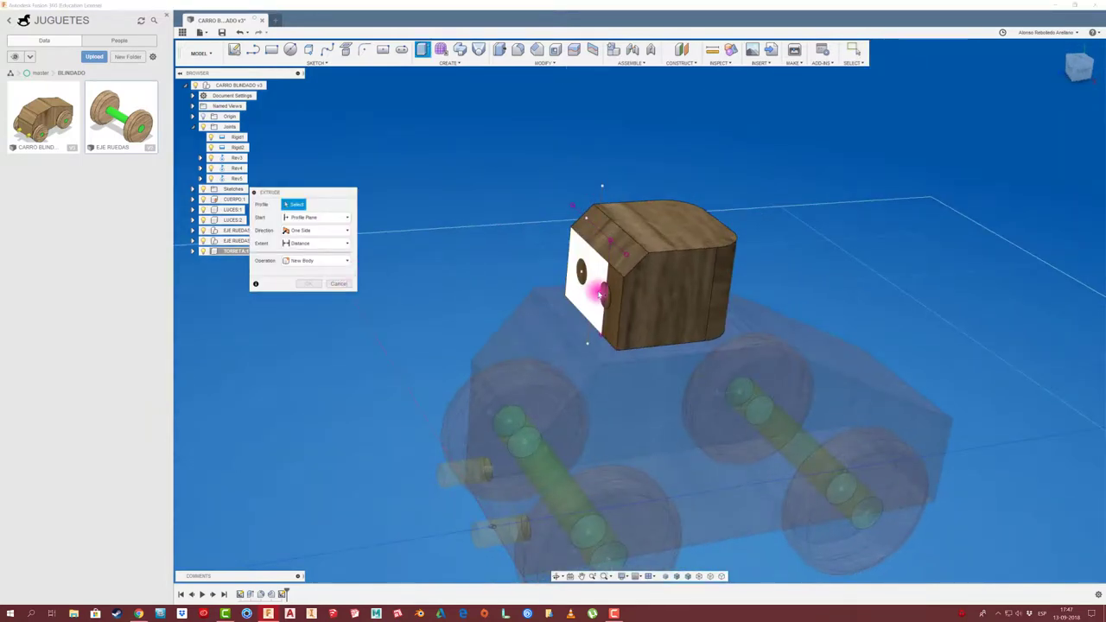
{"action": "left_click", "coordinate": [603, 296]}
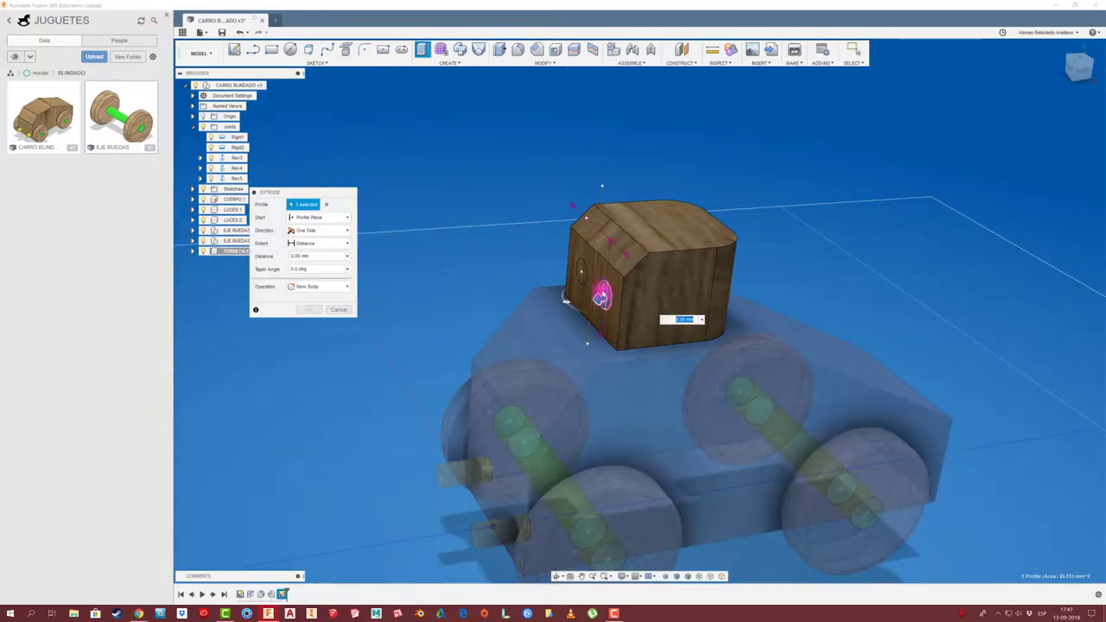
{"action": "left_click", "coordinate": [584, 272]}
{"action": "left_click", "coordinate": [604, 294]}
{"action": "type", "text": "-3"}
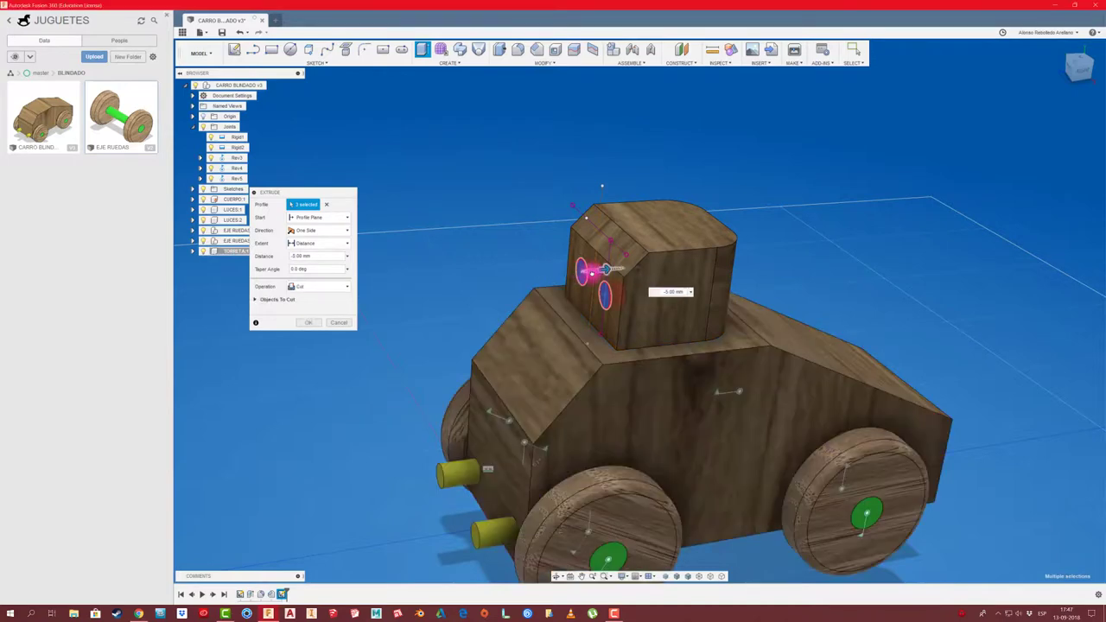
{"action": "left_click_drag", "start_coordinate": [609, 268], "coordinate": [616, 270]}
{"action": "middle_click_drag", "start_coordinate": [616, 270], "coordinate": [625, 269], "text": "shift"}
{"action": "type", "text": "-20"}
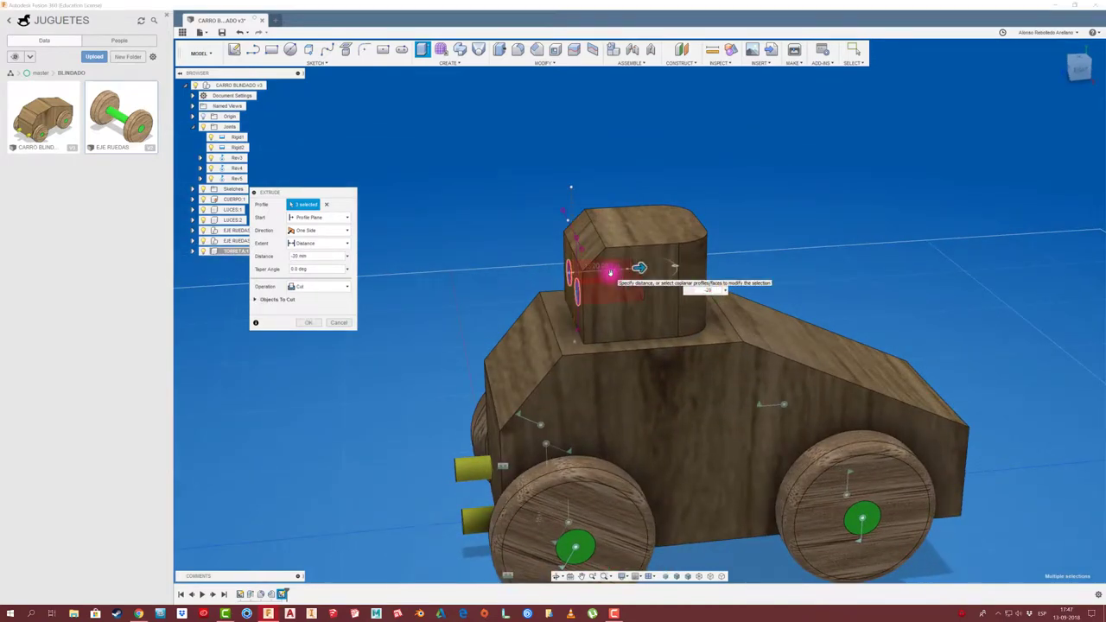
{"action": "key", "text": "Return"}
{"action": "middle_click_drag", "start_coordinate": [610, 271], "coordinate": [475, 230], "text": "shift"}
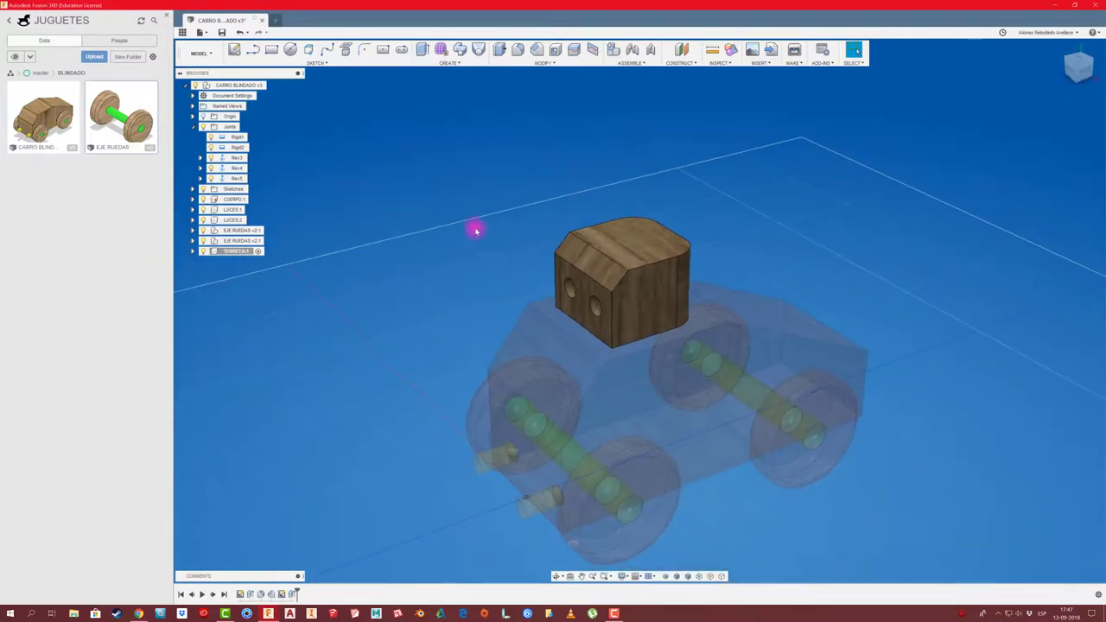
Step: Create a new component and sketch a circle inside a turret hole on the front face
{"action": "right_click", "coordinate": [248, 84]}
{"action": "left_click", "coordinate": [271, 97]}
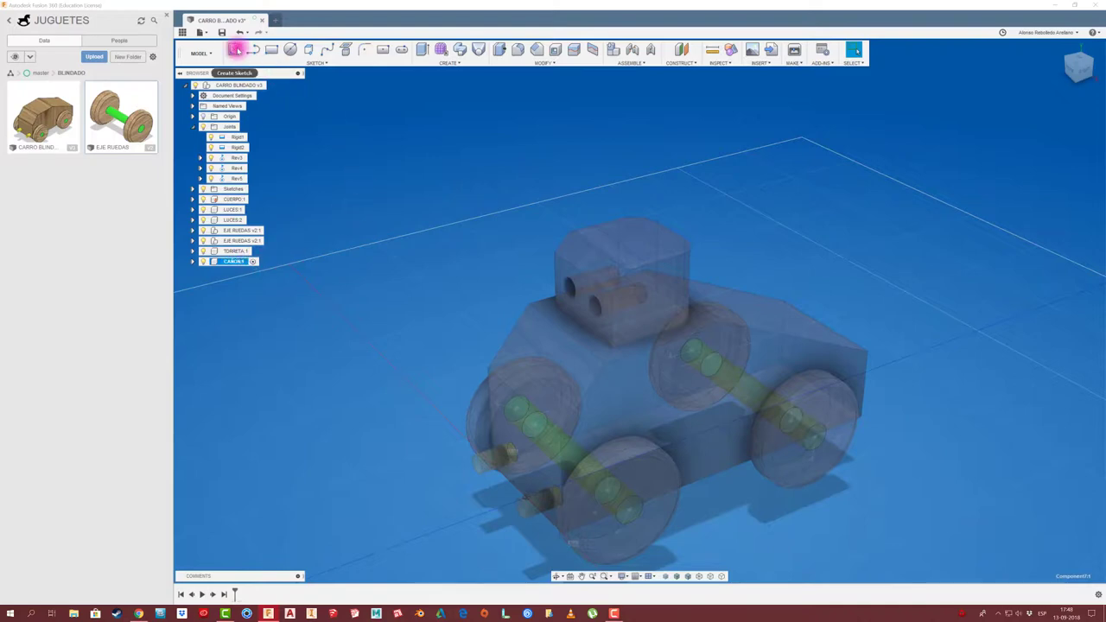
{"action": "left_click", "coordinate": [234, 49]}
{"action": "mouse_move", "coordinate": [619, 344]}
{"action": "middle_mouse_down", "text": "shift"}
{"action": "mouse_move", "coordinate": [630, 320]}
{"action": "mouse_move", "coordinate": [669, 303]}
{"action": "mouse_move", "coordinate": [689, 255]}
{"action": "middle_mouse_up", "text": "shift"}
{"action": "left_click", "coordinate": [689, 255]}
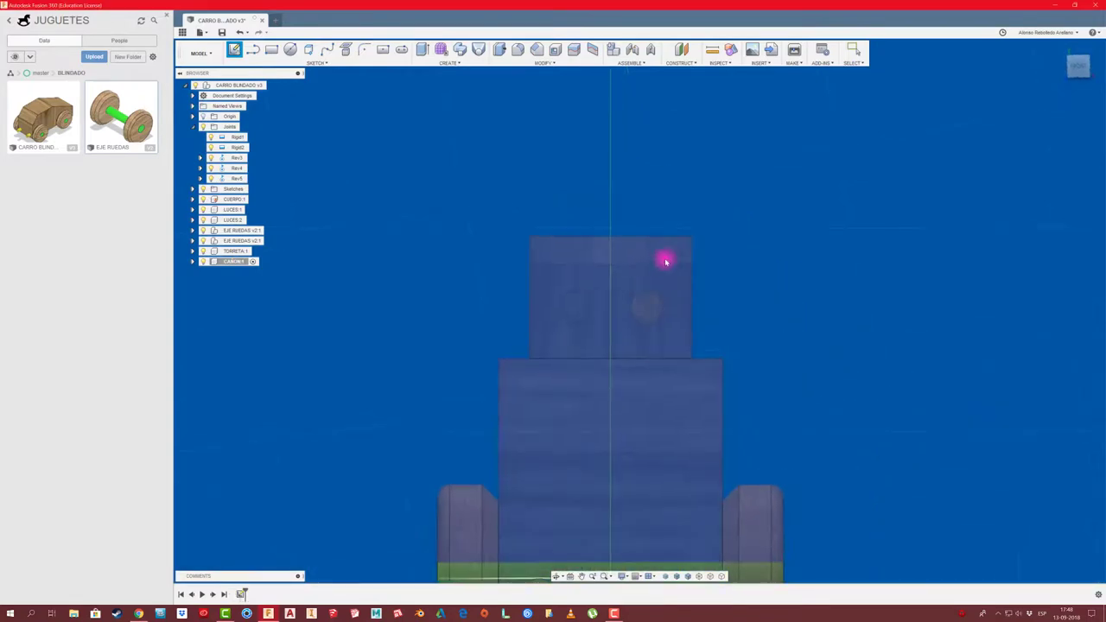
{"action": "left_click", "coordinate": [290, 49]}
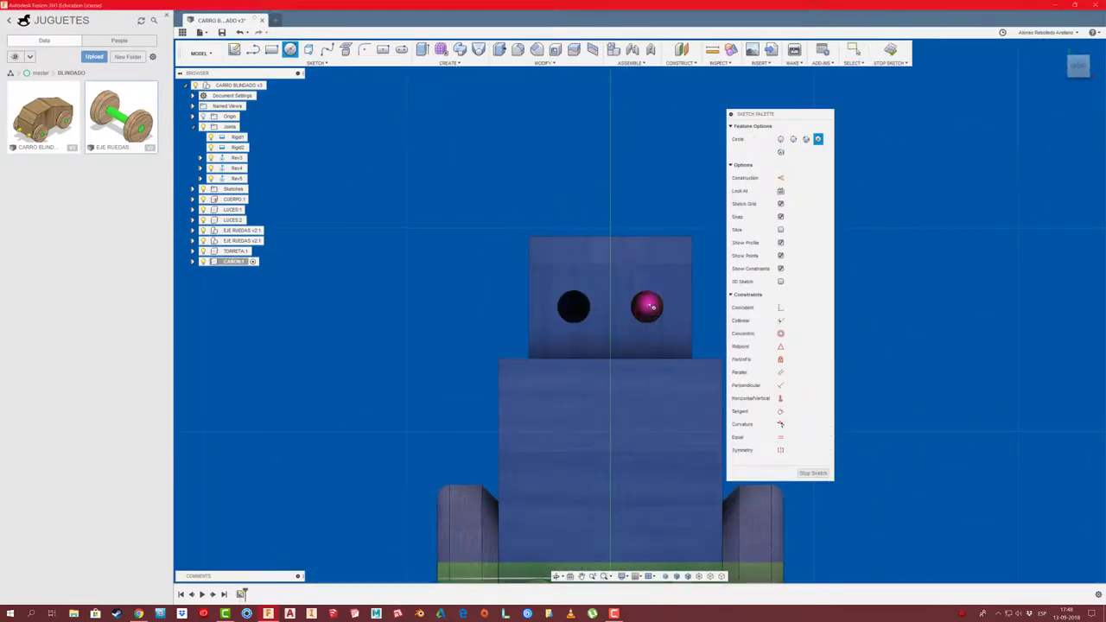
{"action": "left_click", "coordinate": [641, 320]}
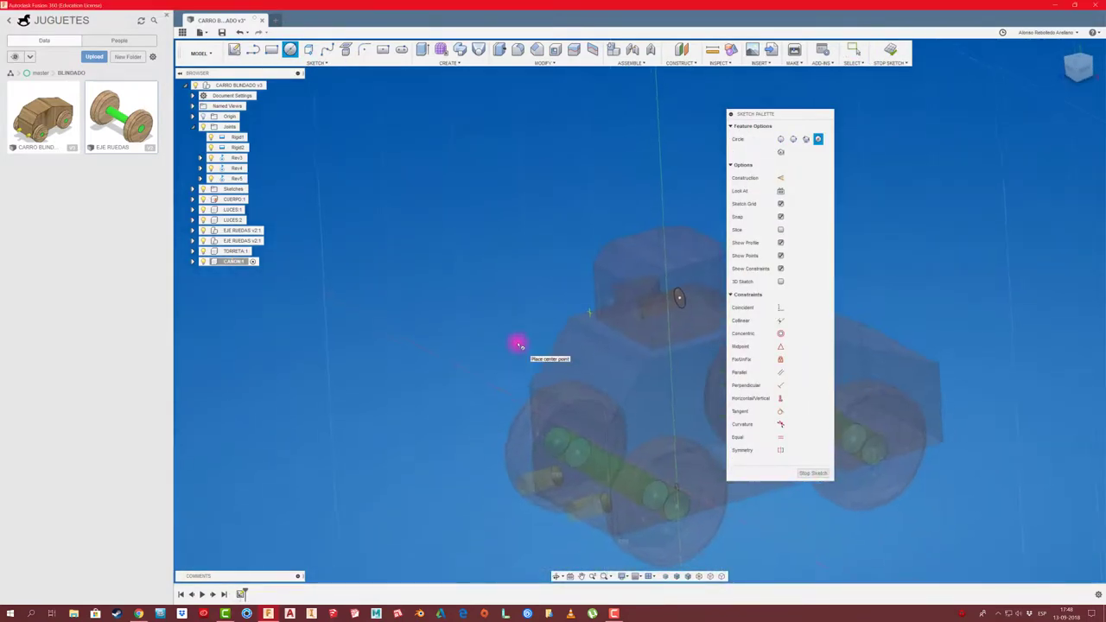
Step: Extrude the circle 60 mm outward as a new body to form the cannon barrel
{"action": "key", "text": "e"}
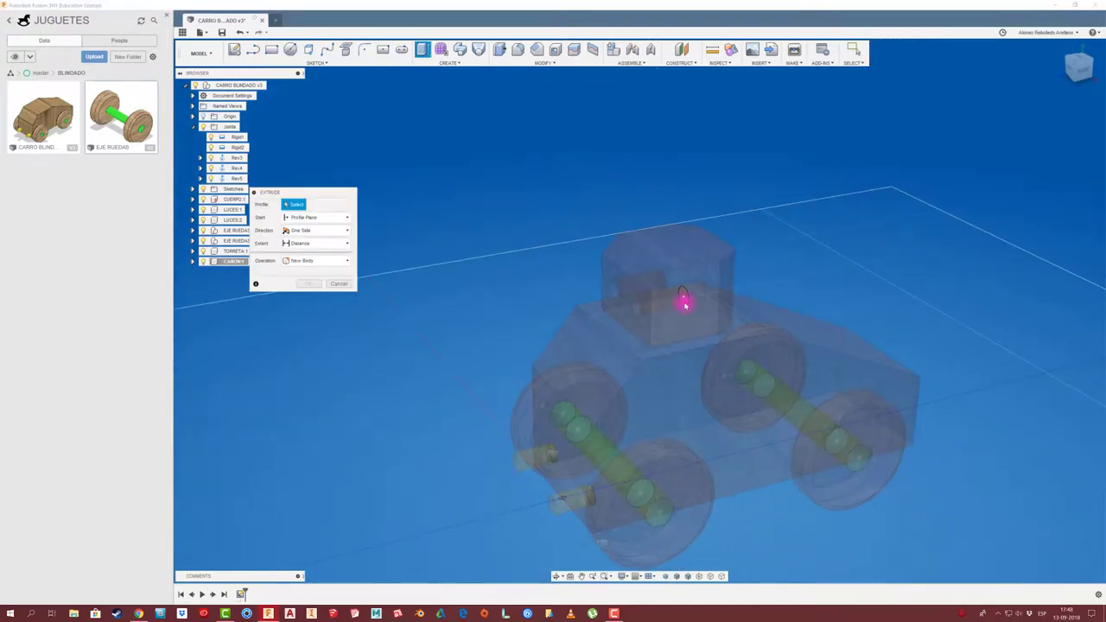
{"action": "mouse_move", "coordinate": [683, 302]}
{"action": "middle_mouse_down", "text": "shift"}
{"action": "mouse_move", "coordinate": [743, 301]}
{"action": "mouse_move", "coordinate": [699, 314]}
{"action": "mouse_move", "coordinate": [659, 306]}
{"action": "middle_mouse_up", "text": "shift"}
{"action": "left_click", "coordinate": [758, 289]}
{"action": "left_click_drag", "start_coordinate": [572, 319], "coordinate": [524, 326]}
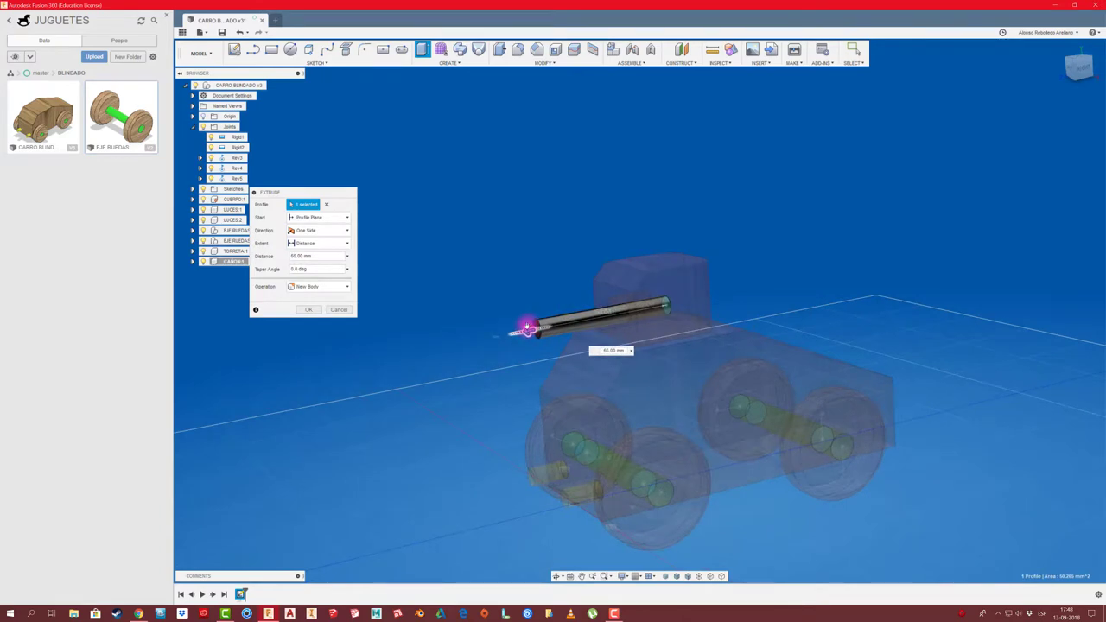
{"action": "mouse_move", "coordinate": [524, 326]}
{"action": "middle_mouse_down", "text": "shift"}
{"action": "mouse_move", "coordinate": [451, 344]}
{"action": "mouse_move", "coordinate": [314, 301]}
{"action": "middle_mouse_up", "text": "shift"}
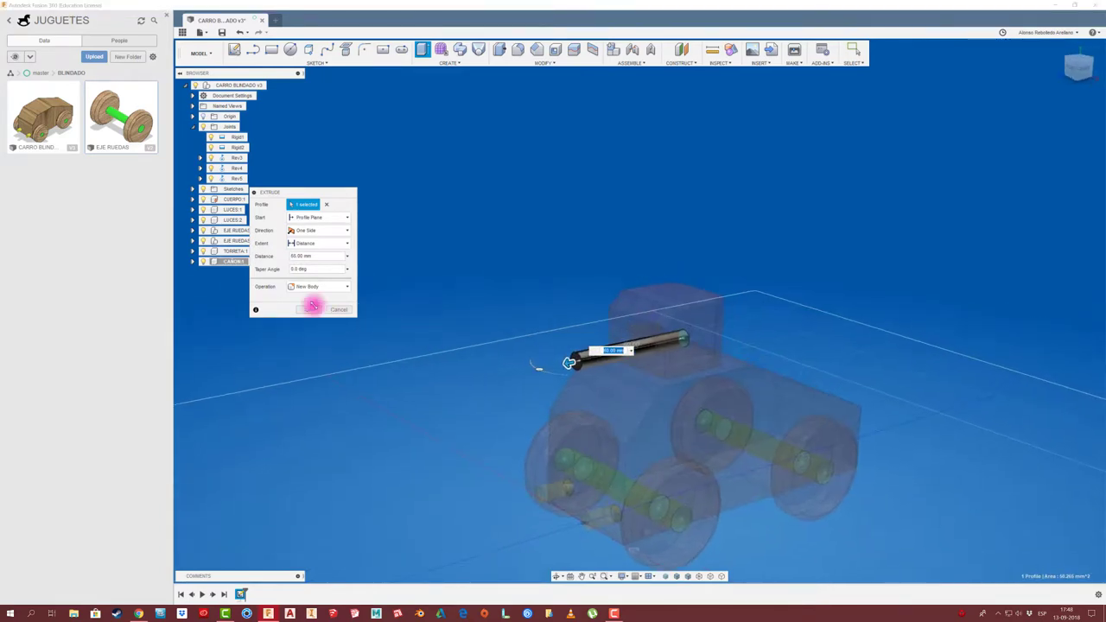
{"action": "left_click", "coordinate": [313, 308]}
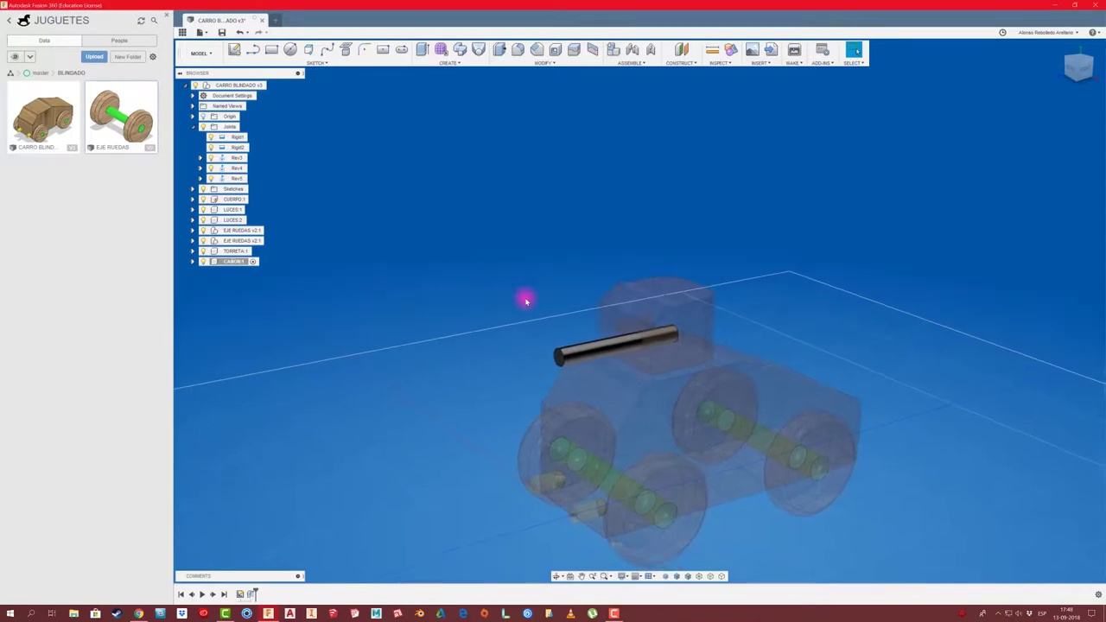
Step: Open the physical material library for CAÑON:1, browse Wood and Plastic, and apply ABS Plastic
{"action": "middle_click_drag", "start_coordinate": [526, 300], "coordinate": [434, 298], "text": "shift"}
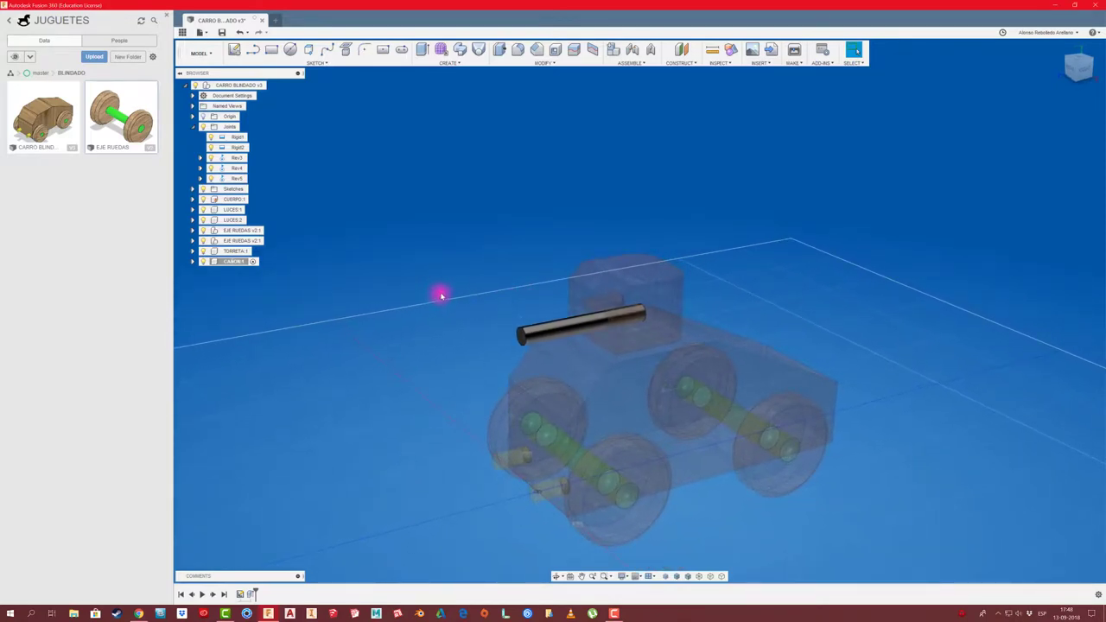
{"action": "right_click", "coordinate": [235, 266]}
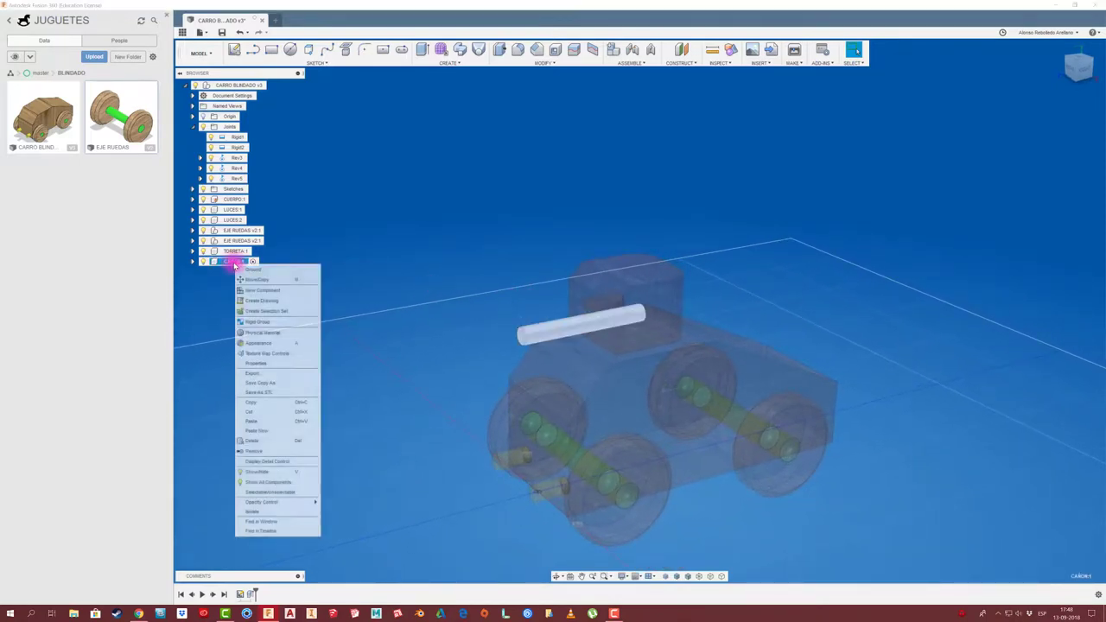
{"action": "left_click", "coordinate": [262, 332]}
{"action": "key", "text": "m"}
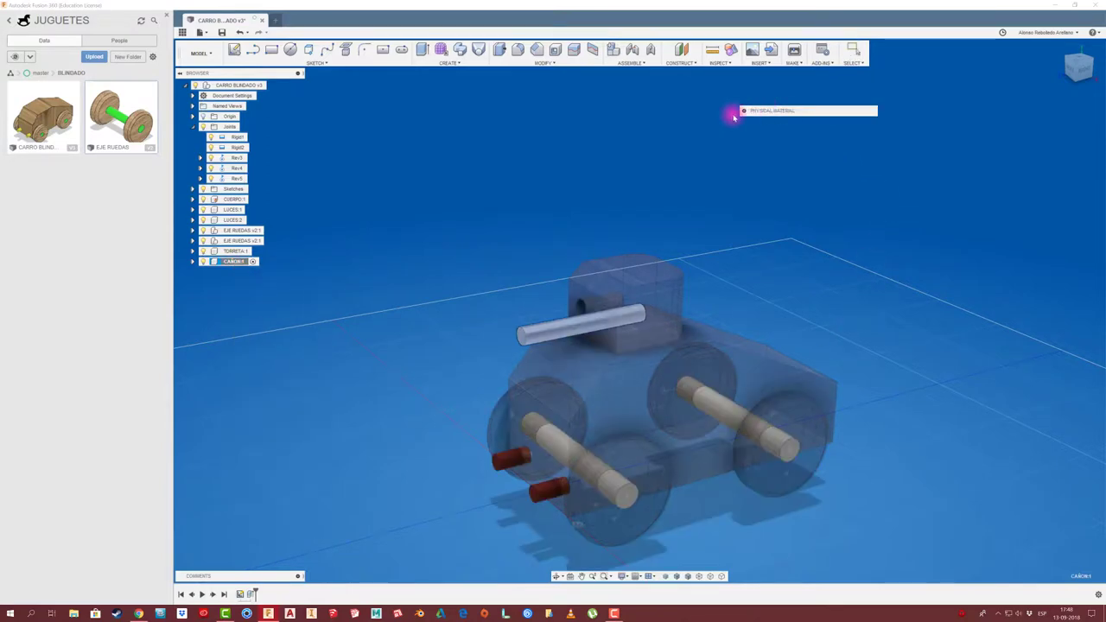
{"action": "scroll", "coordinate": [802, 390], "scroll_direction": "down", "scroll_amount": 3}
{"action": "scroll", "coordinate": [802, 388], "scroll_direction": "up", "scroll_amount": 3}
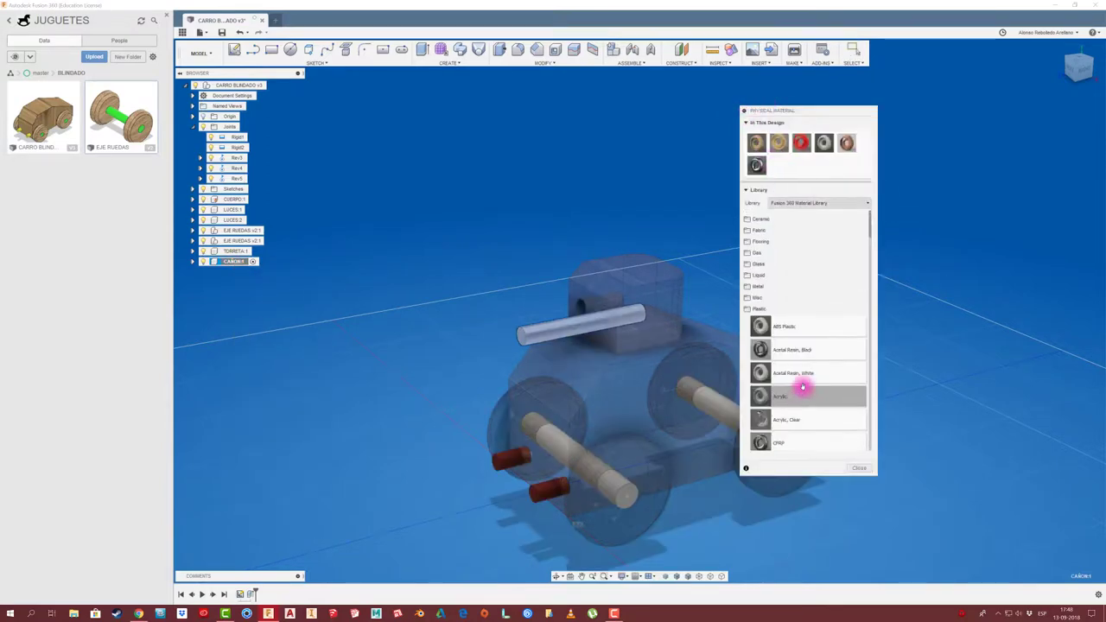
{"action": "left_click", "coordinate": [766, 308]}
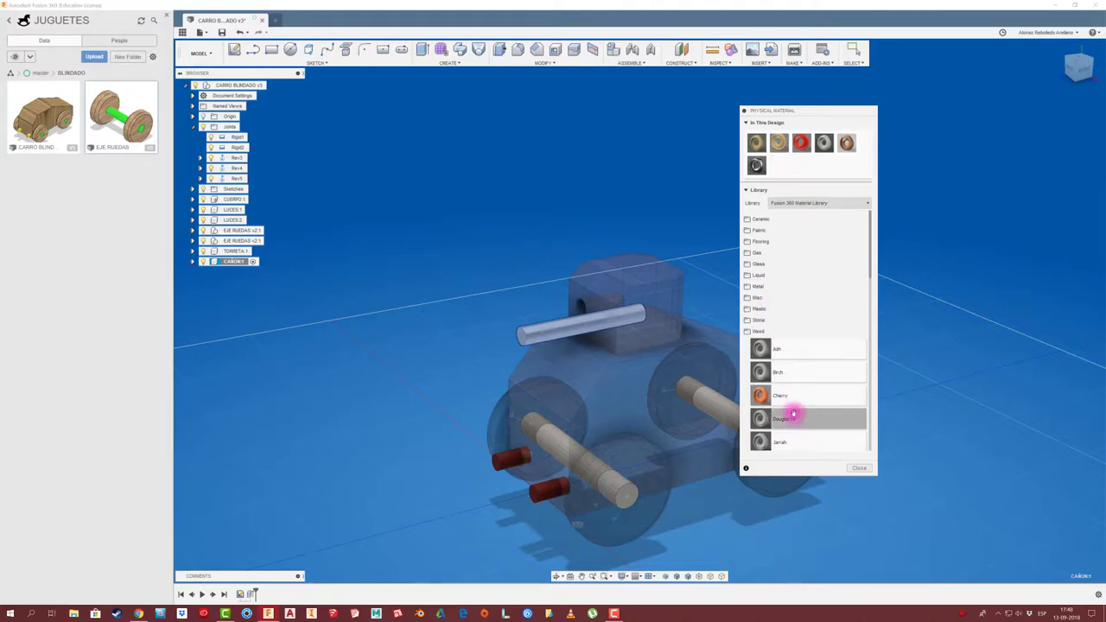
{"action": "left_click", "coordinate": [753, 308]}
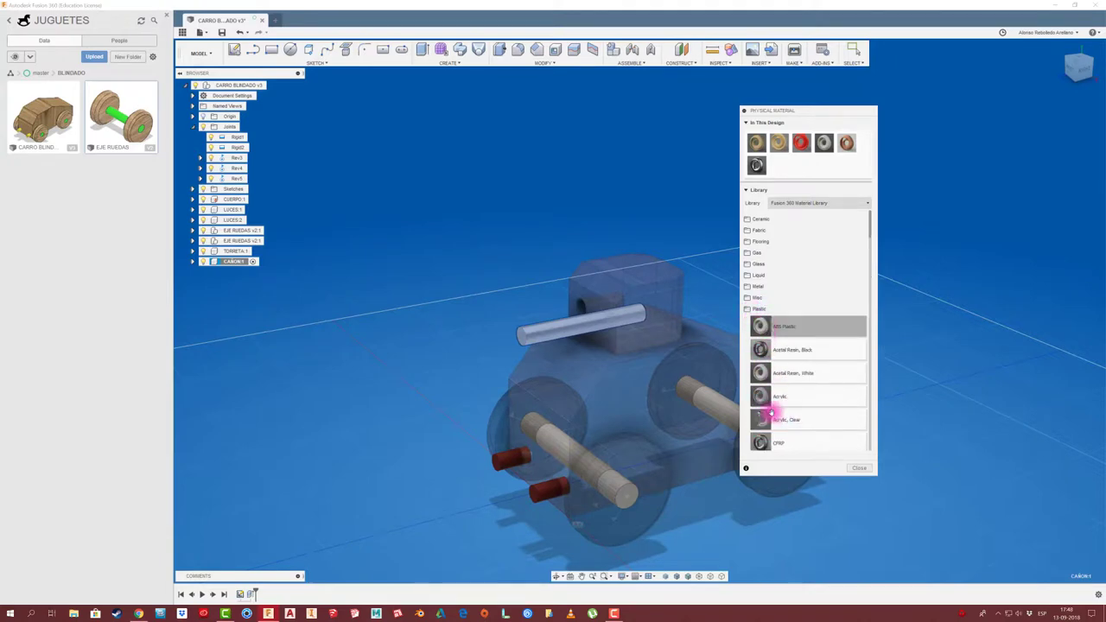
{"action": "mouse_move", "coordinate": [761, 326]}
{"action": "left_mouse_down"}
{"action": "mouse_move", "coordinate": [624, 339]}
{"action": "mouse_move", "coordinate": [769, 111]}
{"action": "left_mouse_up"}
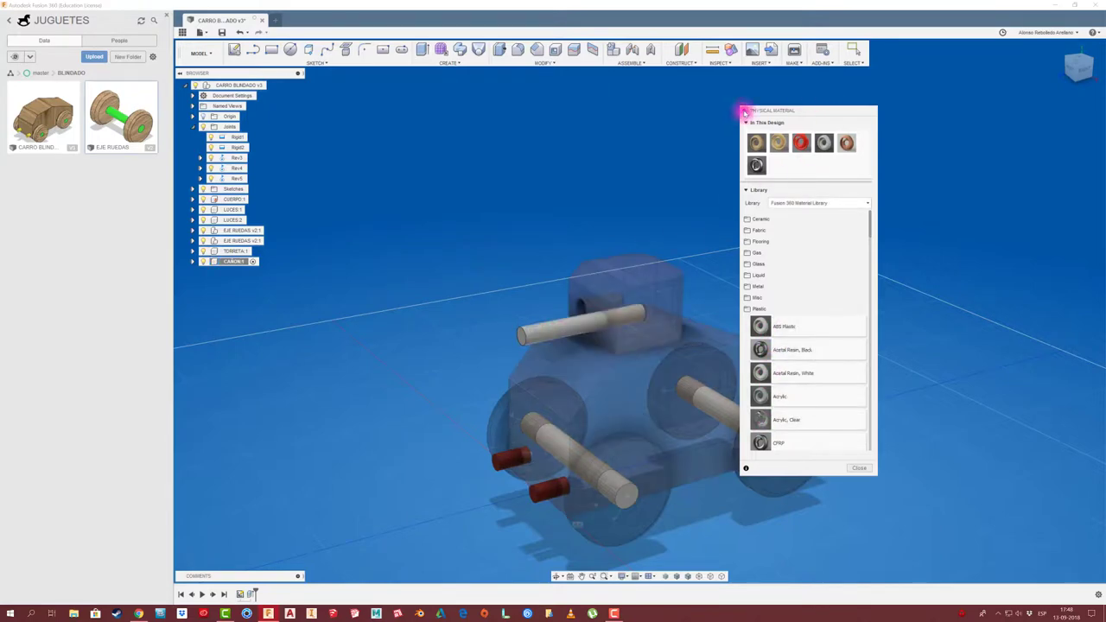
{"action": "left_click", "coordinate": [743, 111]}
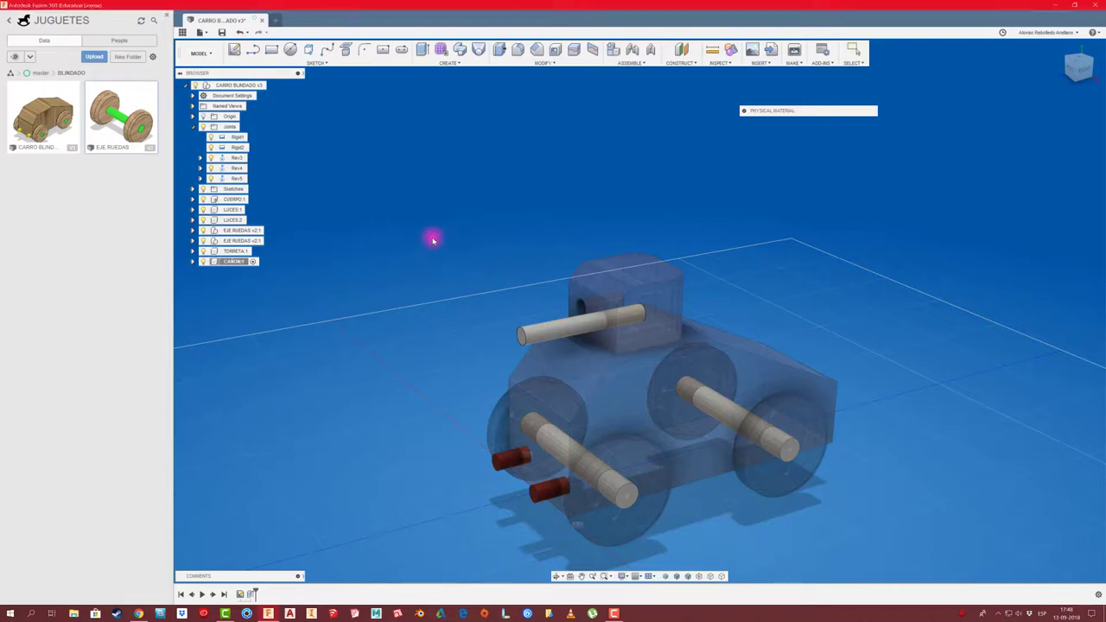
{"action": "left_click", "coordinate": [236, 262]}
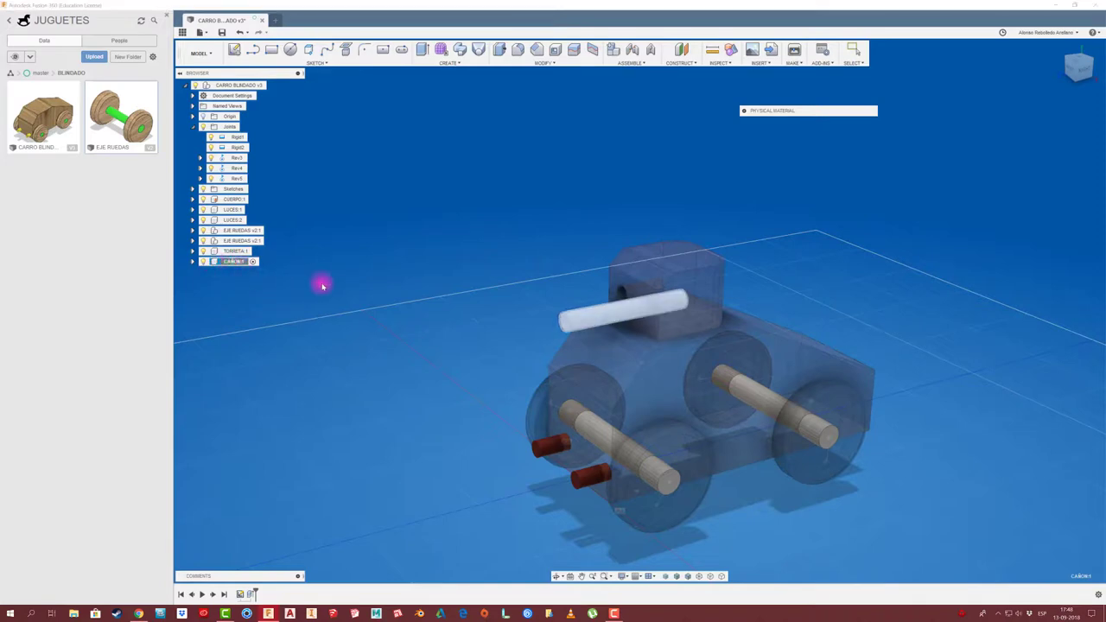
Step: Apply the Plastic - Matte (Red) appearance to CAÑON:1 and recolour it light brown
{"action": "left_click_drag", "start_coordinate": [780, 111], "coordinate": [649, 124]}
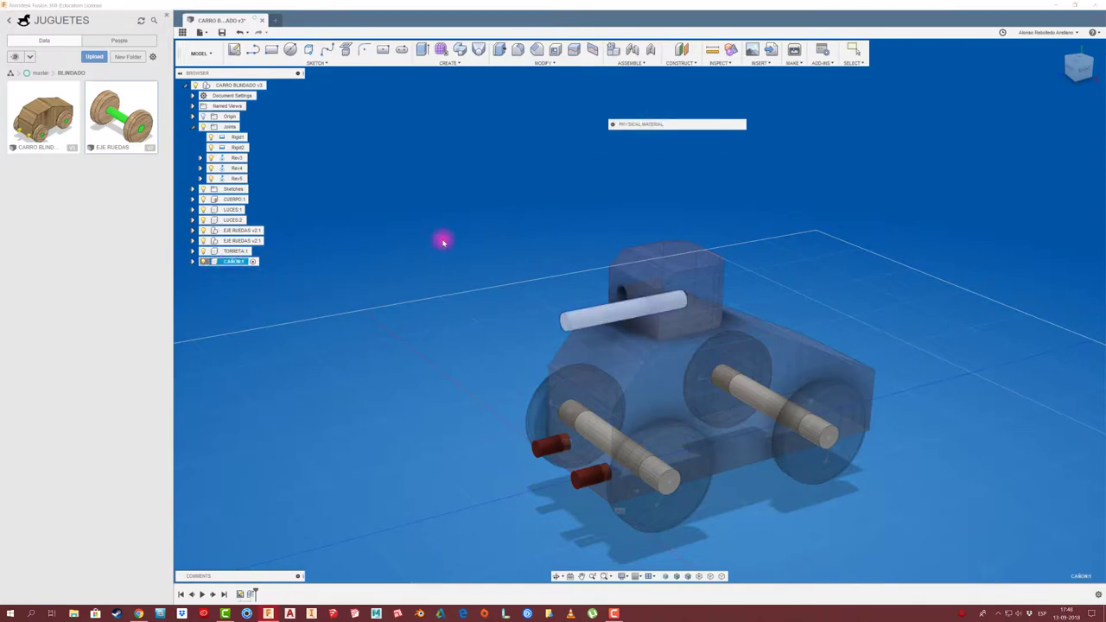
{"action": "key", "text": "Escape"}
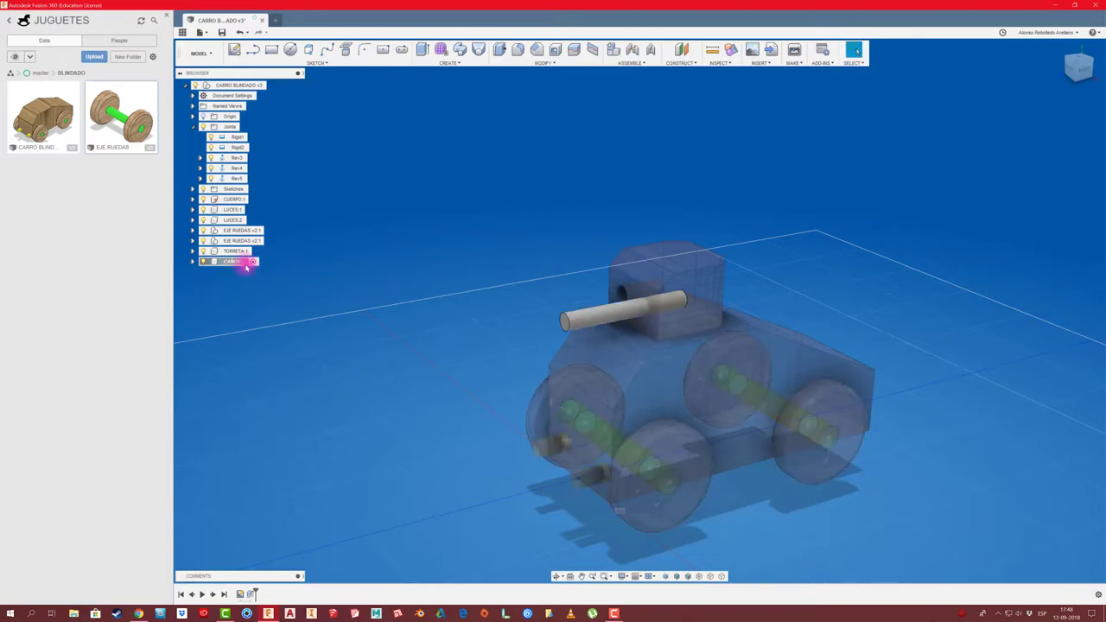
{"action": "right_click", "coordinate": [246, 264]}
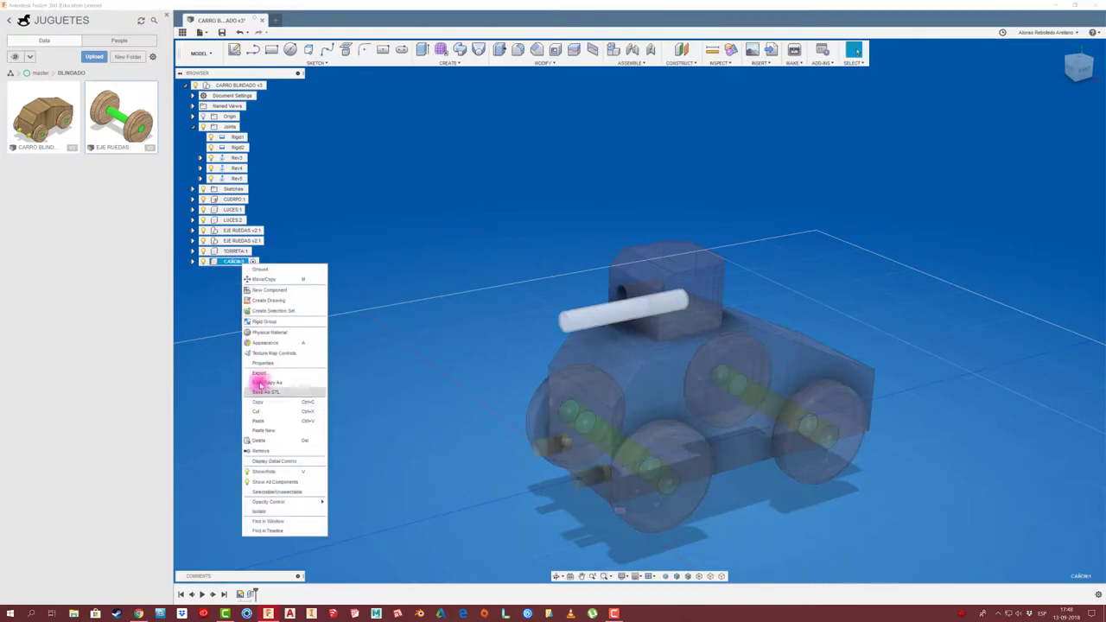
{"action": "left_click", "coordinate": [265, 343]}
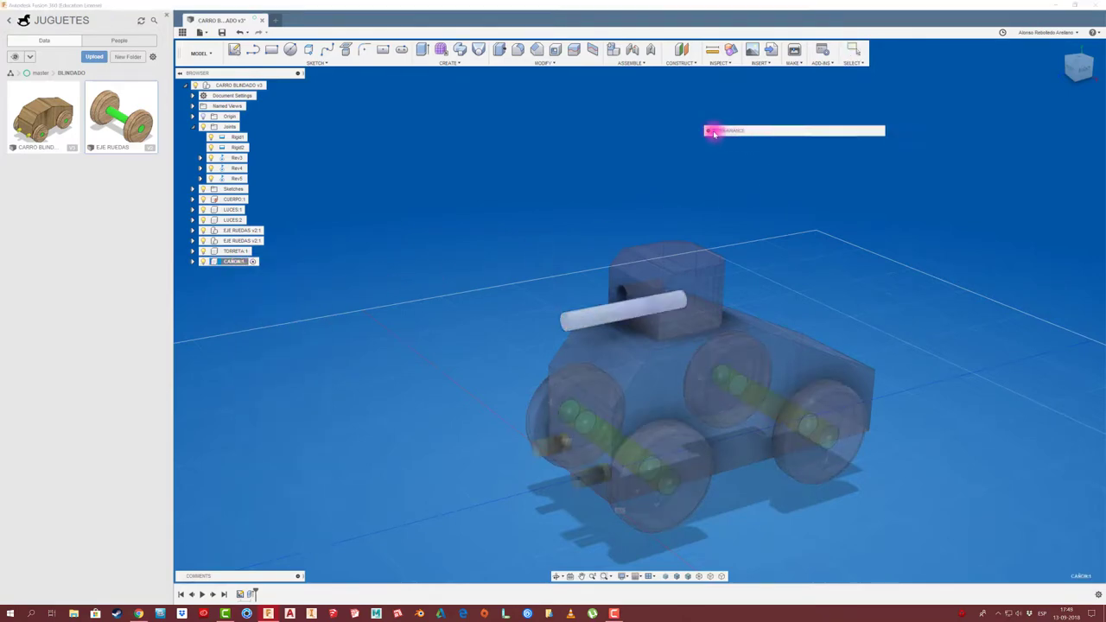
{"action": "left_click_drag", "start_coordinate": [780, 126], "coordinate": [911, 119]}
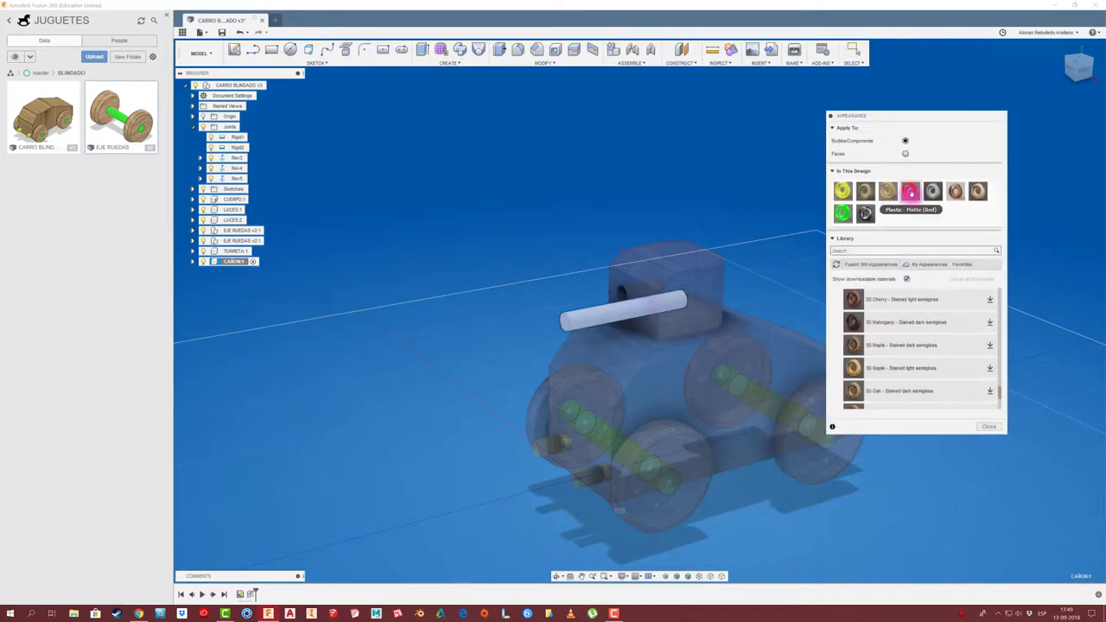
{"action": "left_click_drag", "start_coordinate": [910, 192], "coordinate": [593, 316]}
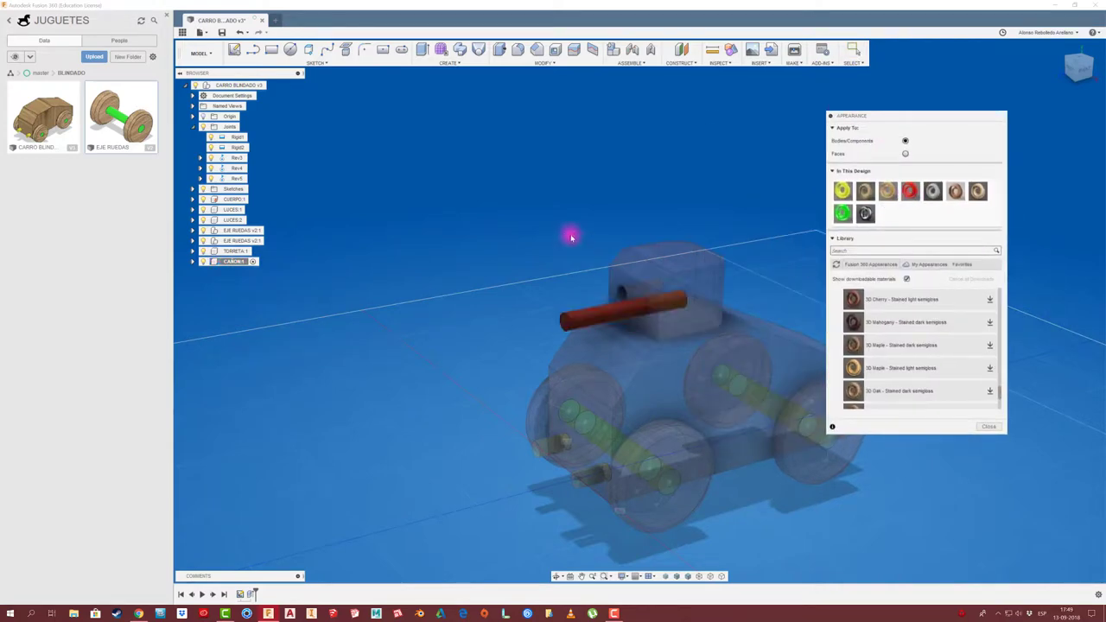
{"action": "double_click", "coordinate": [911, 192]}
{"action": "mouse_move", "coordinate": [773, 187]}
{"action": "left_mouse_down"}
{"action": "mouse_move", "coordinate": [784, 166]}
{"action": "mouse_move", "coordinate": [754, 167]}
{"action": "mouse_move", "coordinate": [802, 166]}
{"action": "left_mouse_up"}
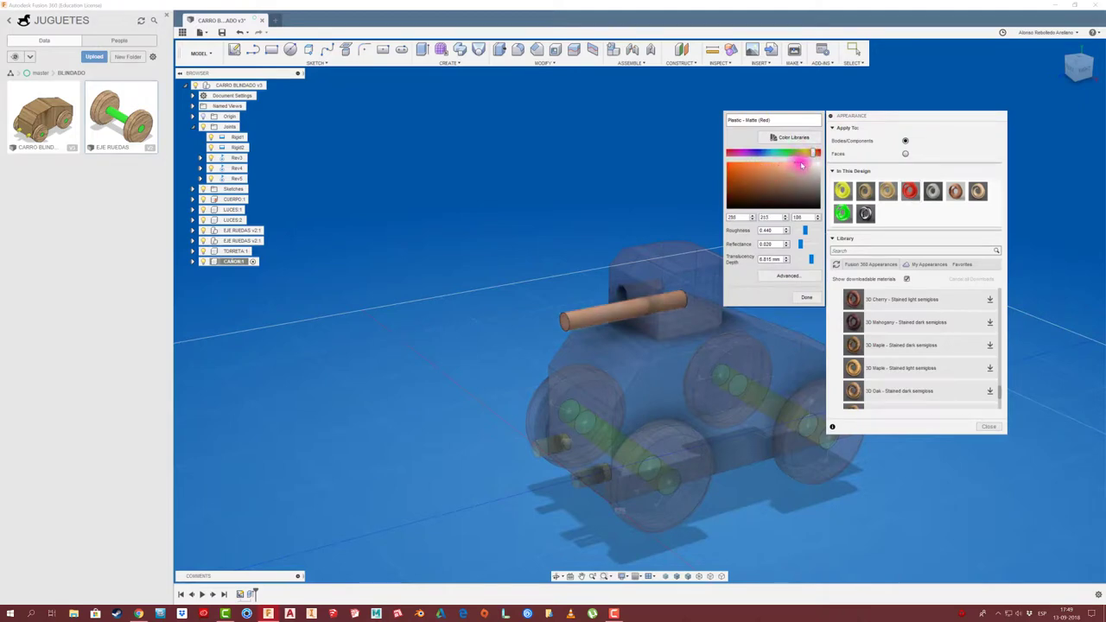
{"action": "left_click", "coordinate": [802, 297]}
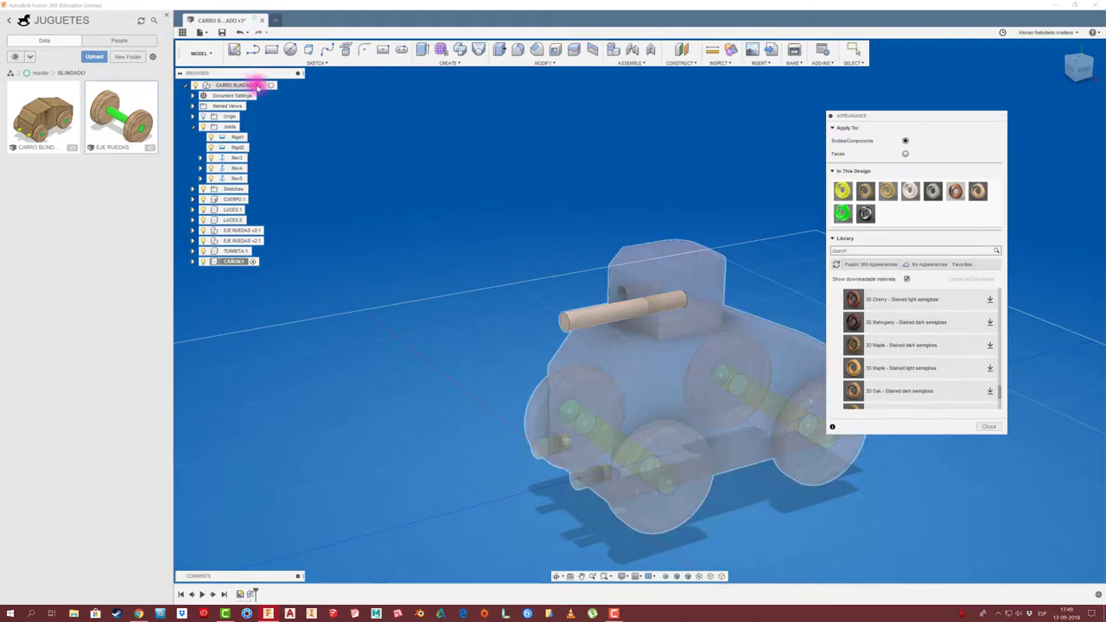
{"action": "key", "text": "Escape"}
Step: Undo the accidental move that pulled the cannon out of the turret
{"action": "middle_click_drag", "start_coordinate": [436, 288], "coordinate": [563, 355], "text": "shift"}
{"action": "left_click_drag", "start_coordinate": [563, 355], "coordinate": [452, 344]}
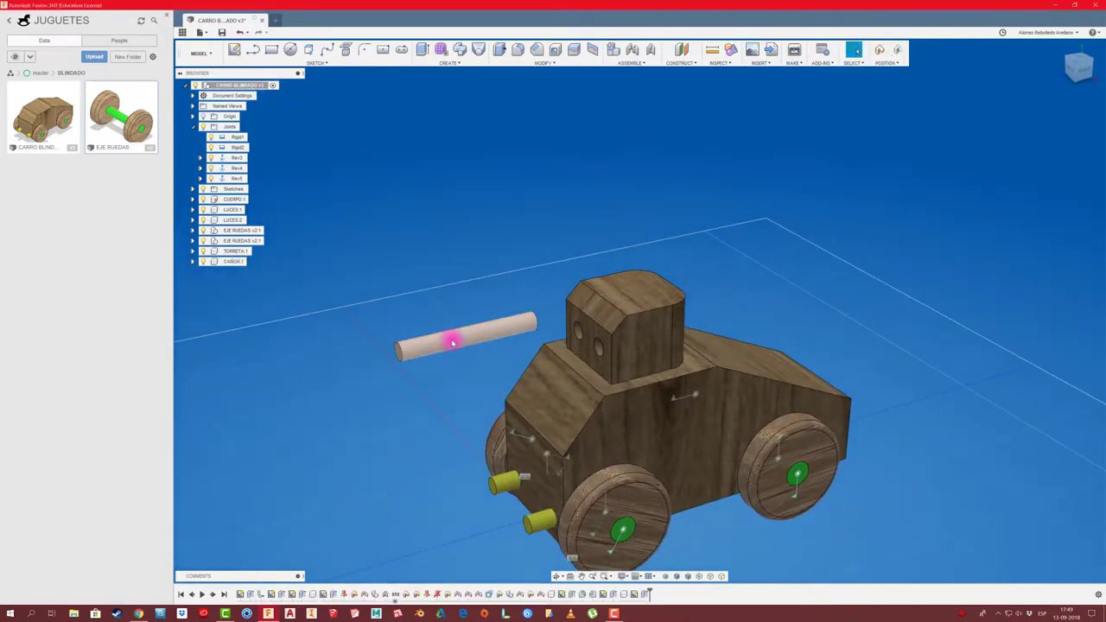
{"action": "key", "text": "ctrl+z"}
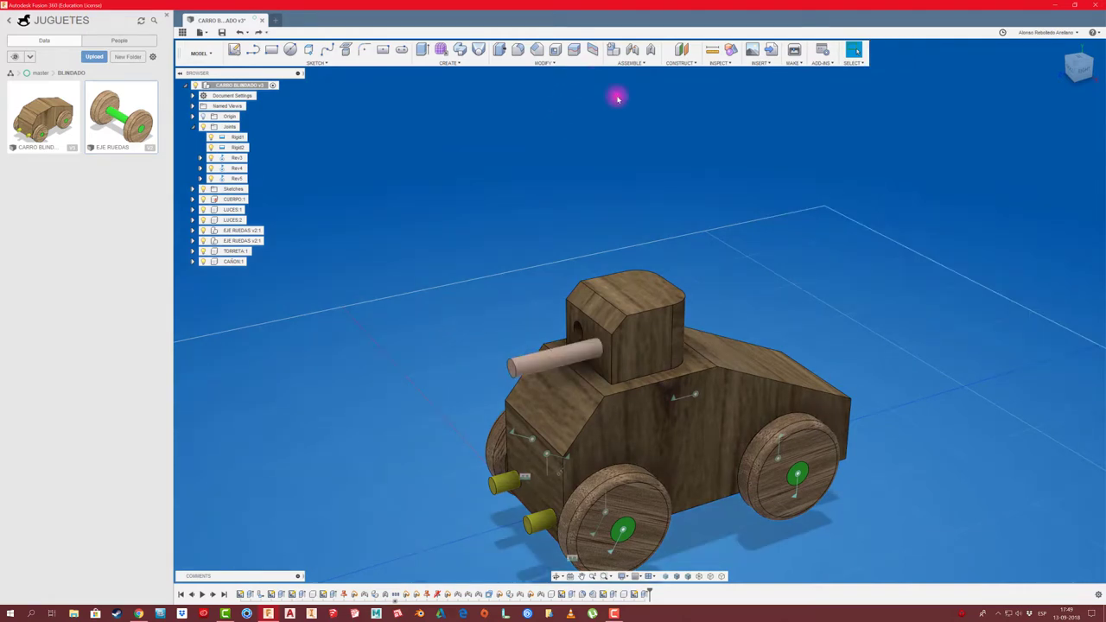
Step: Lock the cannon to the turret with a rigid as-built joint, Rigid6
{"action": "left_click", "coordinate": [644, 67]}
{"action": "left_click", "coordinate": [637, 92]}
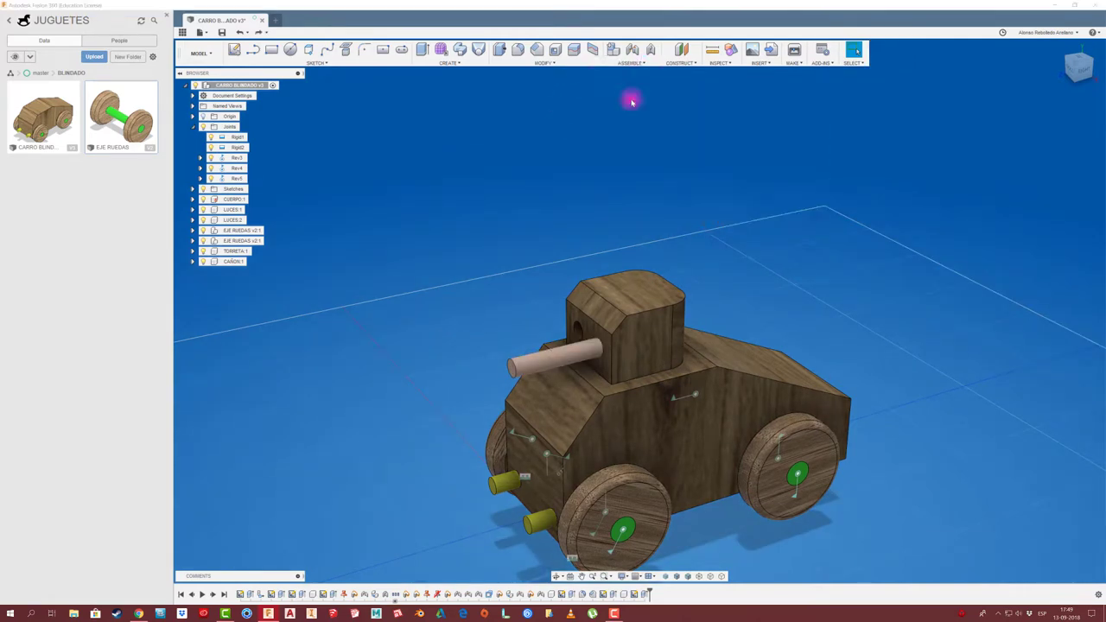
{"action": "left_click", "coordinate": [637, 294]}
{"action": "left_click", "coordinate": [533, 363]}
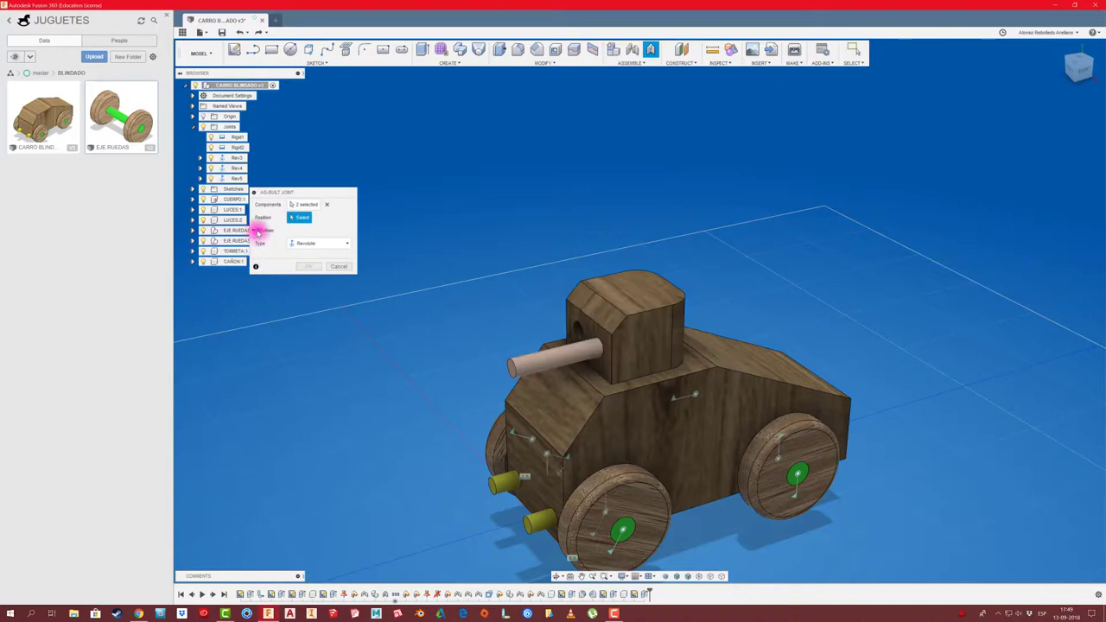
{"action": "left_click", "coordinate": [346, 247]}
{"action": "left_click", "coordinate": [307, 256]}
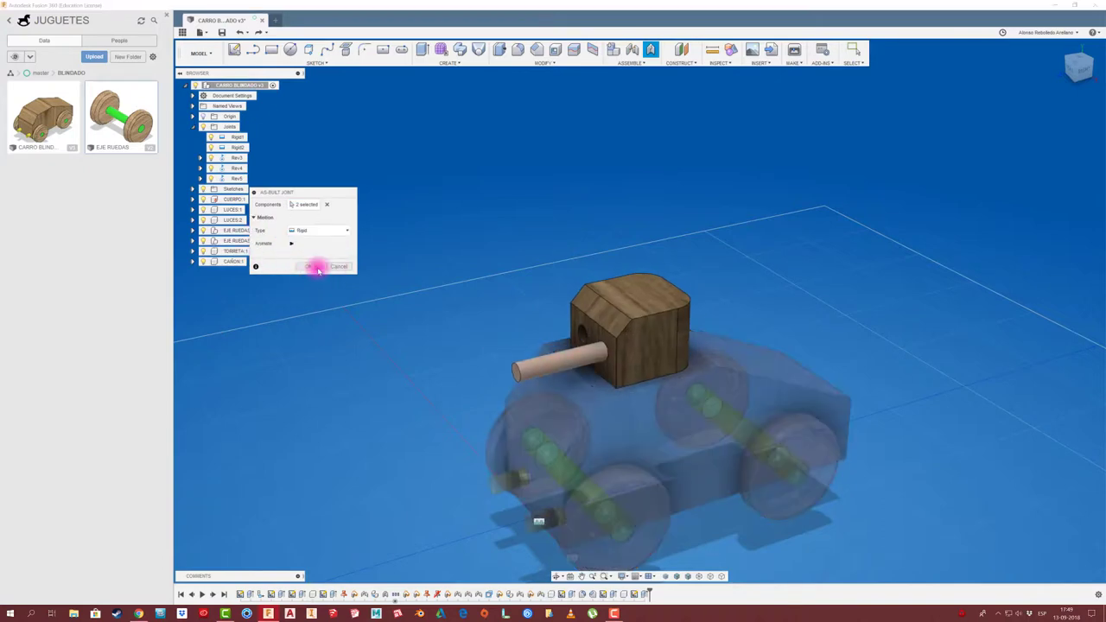
{"action": "left_click", "coordinate": [316, 264]}
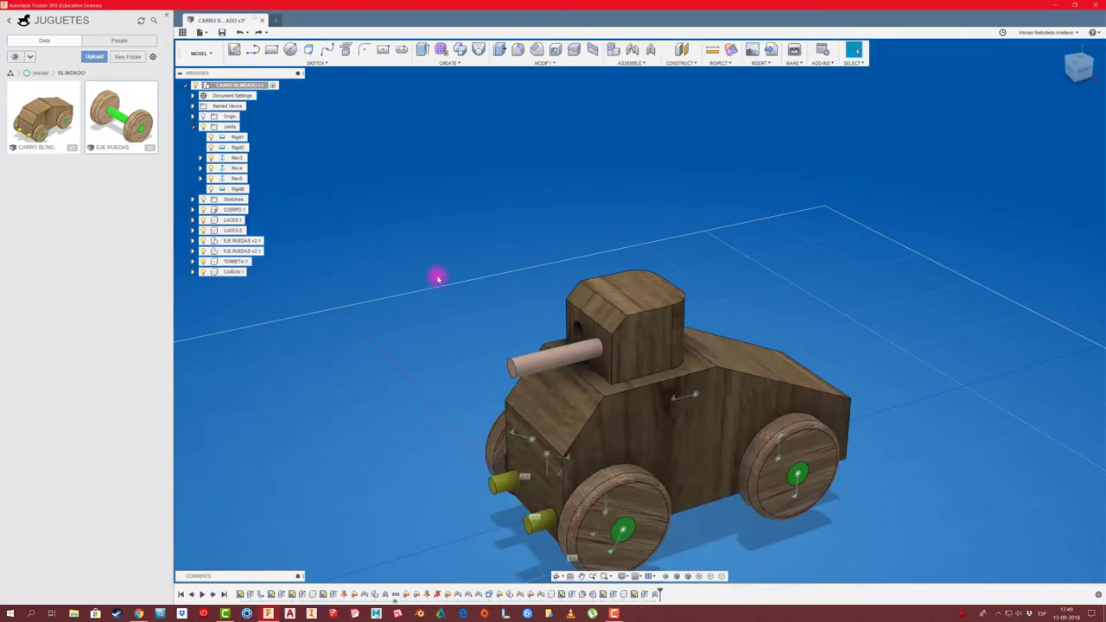
{"action": "left_click", "coordinate": [233, 272]}
Step: Copy and paste the cannon barrel, sliding the copy sideways along X to the second hole
{"action": "key", "text": "ctrl+c"}
{"action": "key", "text": "ctrl+v"}
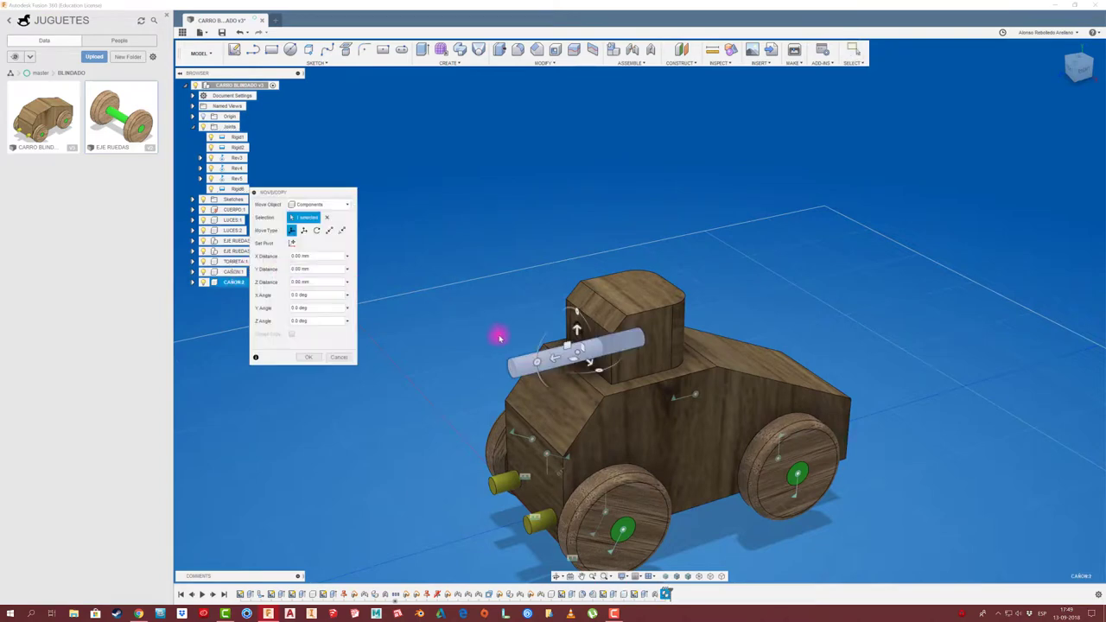
{"action": "mouse_move", "coordinate": [593, 362]}
{"action": "left_mouse_down"}
{"action": "mouse_move", "coordinate": [548, 340]}
{"action": "mouse_move", "coordinate": [547, 327]}
{"action": "mouse_move", "coordinate": [565, 342]}
{"action": "mouse_move", "coordinate": [531, 330]}
{"action": "mouse_move", "coordinate": [511, 296]}
{"action": "left_mouse_up"}
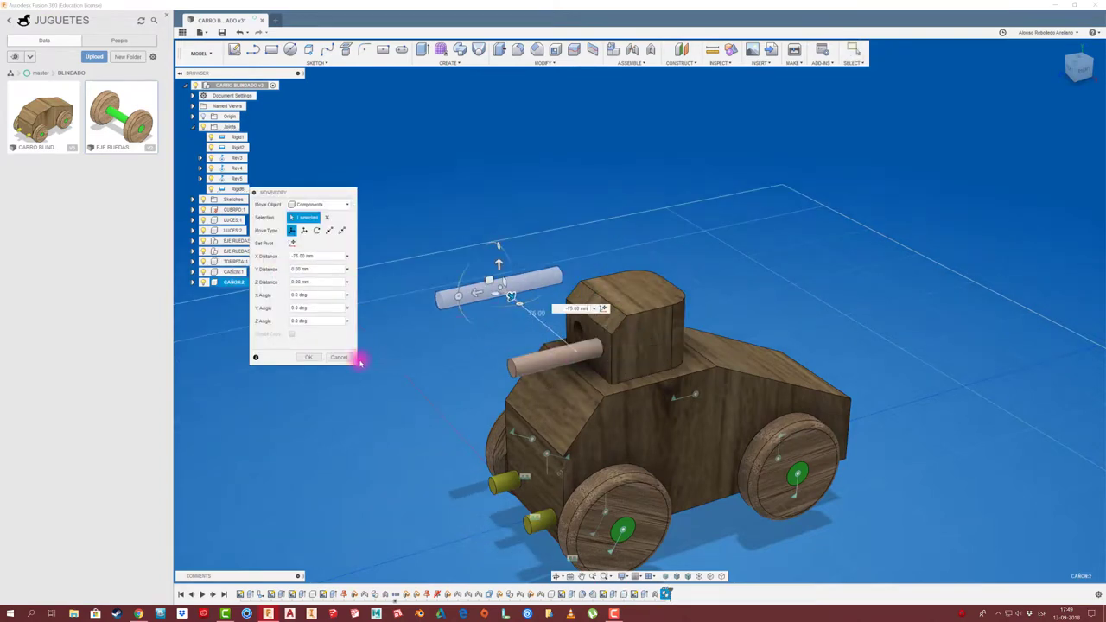
{"action": "left_click", "coordinate": [313, 359]}
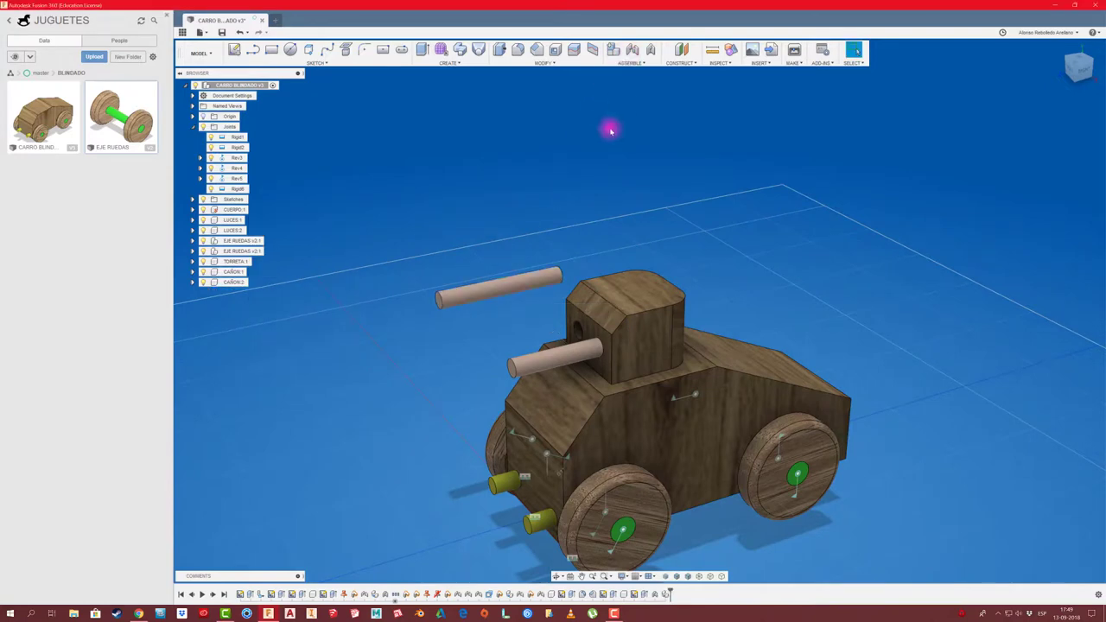
Step: Join the copied cannon end to the turret's other hole with a Rigid joint
{"action": "key", "text": "j"}
{"action": "mouse_move", "coordinate": [610, 128]}
{"action": "middle_mouse_down", "text": "shift"}
{"action": "mouse_move", "coordinate": [590, 239]}
{"action": "mouse_move", "coordinate": [680, 254]}
{"action": "middle_mouse_up", "text": "shift"}
{"action": "left_click", "coordinate": [683, 255]}
{"action": "mouse_move", "coordinate": [622, 286]}
{"action": "middle_mouse_down", "text": "shift"}
{"action": "mouse_move", "coordinate": [664, 318]}
{"action": "mouse_move", "coordinate": [694, 323]}
{"action": "mouse_move", "coordinate": [648, 307]}
{"action": "middle_mouse_up", "text": "shift"}
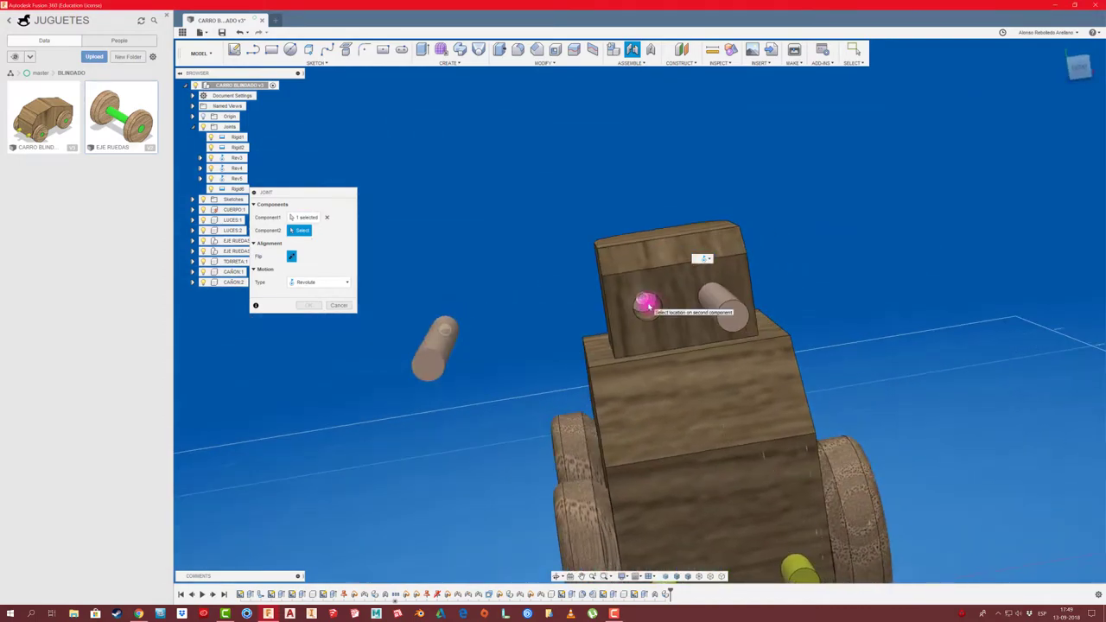
{"action": "left_click", "coordinate": [646, 305]}
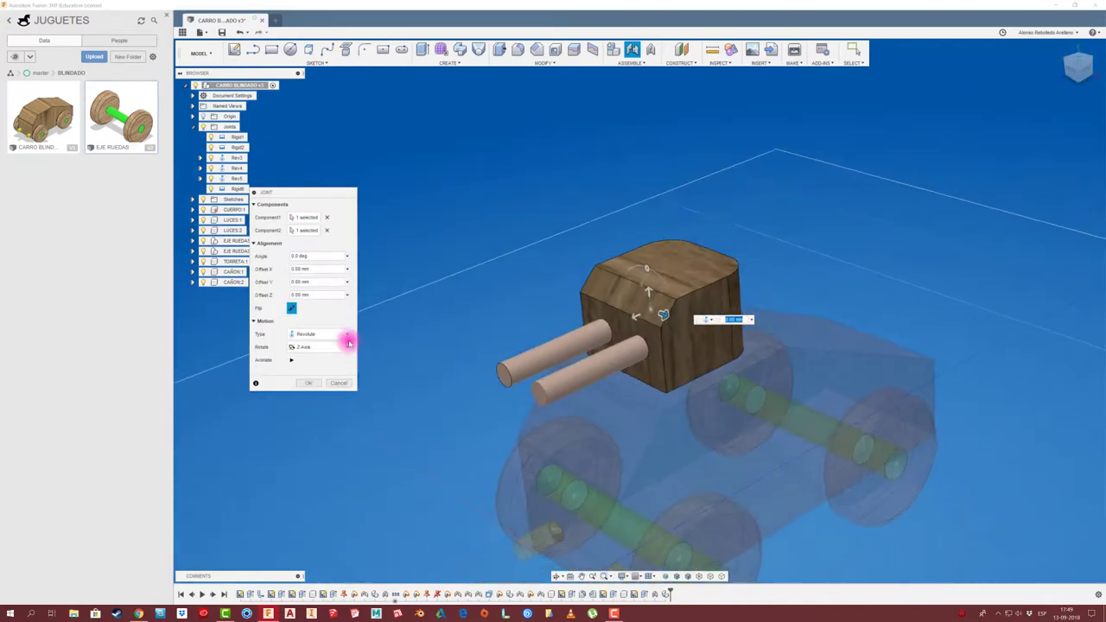
{"action": "left_click", "coordinate": [347, 337]}
{"action": "left_click", "coordinate": [313, 346]}
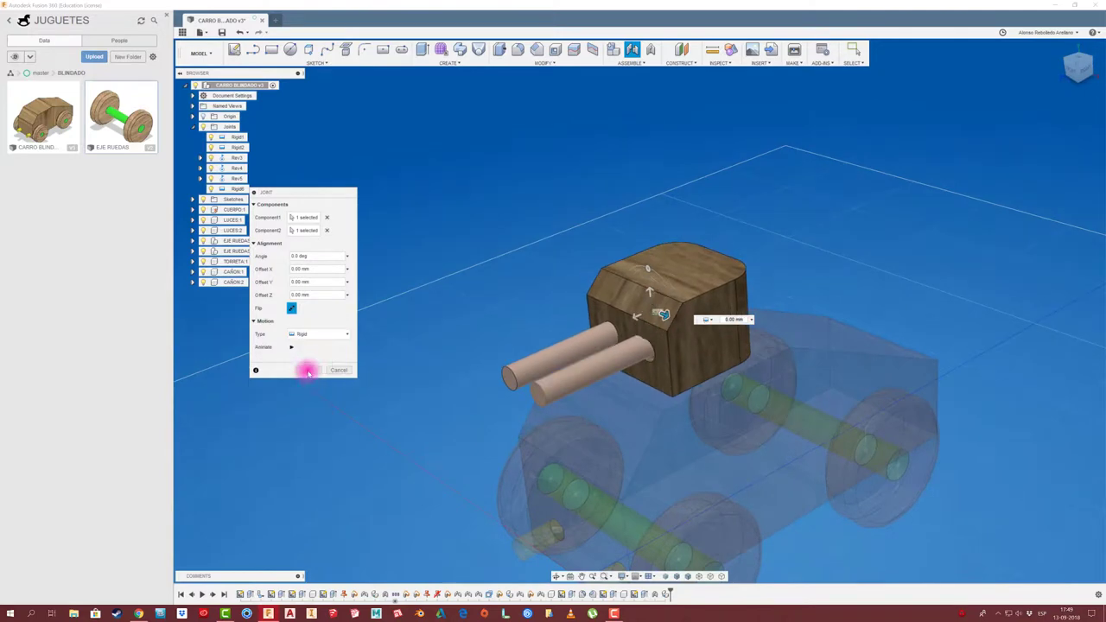
{"action": "left_click", "coordinate": [304, 365]}
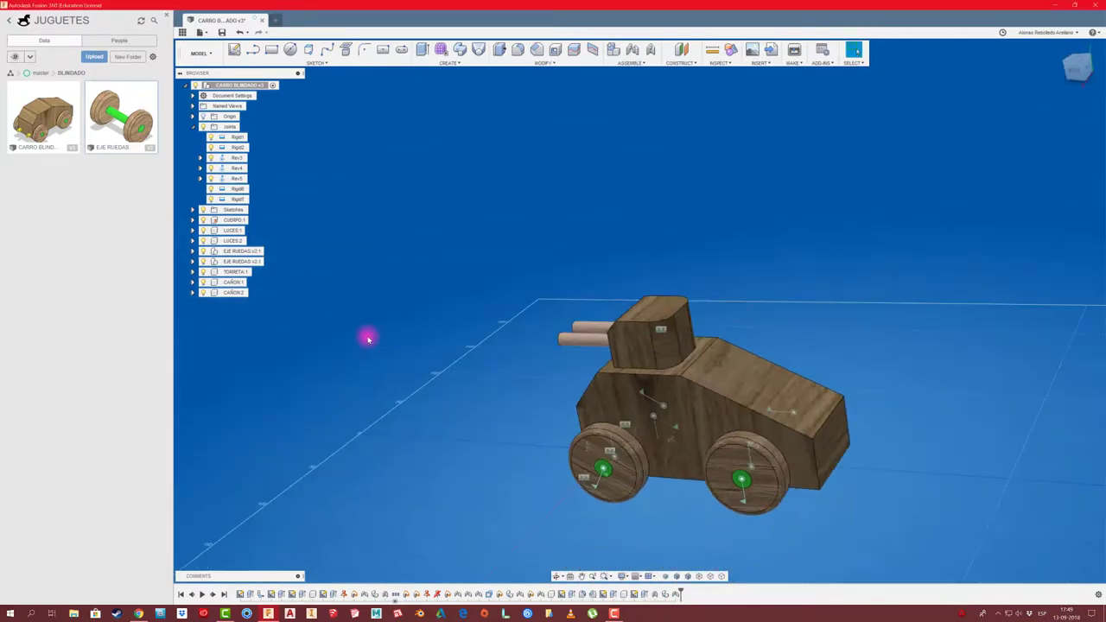
Step: Drag the turret, with both barrels attached, up clear of the tank body
{"action": "scroll", "coordinate": [593, 373], "scroll_direction": "up", "scroll_amount": 2}
{"action": "middle_click_drag", "start_coordinate": [593, 374], "coordinate": [628, 364], "text": "shift"}
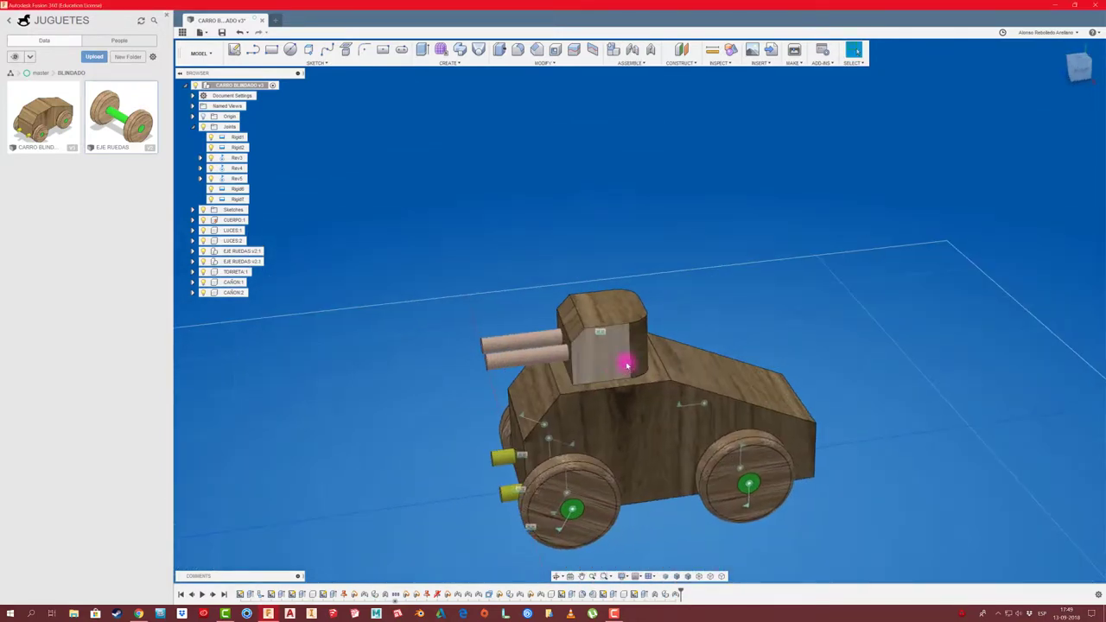
{"action": "left_click_drag", "start_coordinate": [614, 368], "coordinate": [661, 251]}
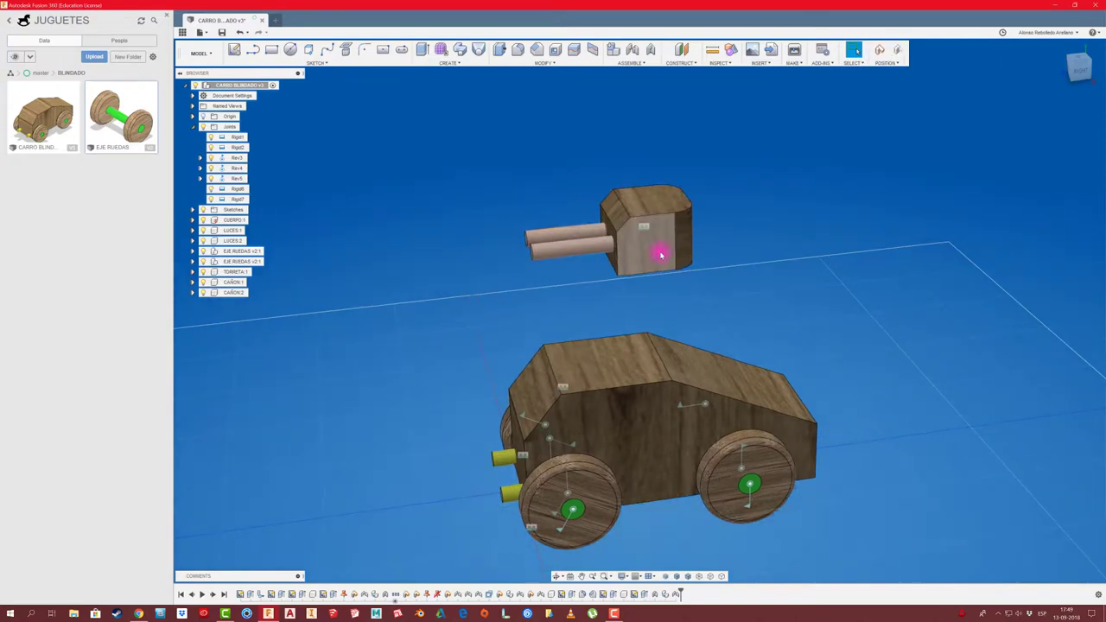
{"action": "mouse_move", "coordinate": [662, 252]}
{"action": "middle_mouse_down", "text": "shift"}
{"action": "mouse_move", "coordinate": [614, 306]}
{"action": "mouse_move", "coordinate": [614, 271]}
{"action": "mouse_move", "coordinate": [592, 313]}
{"action": "mouse_move", "coordinate": [553, 276]}
{"action": "middle_mouse_up", "text": "shift"}
Step: Start a sketch on a turret face without capturing the position, then stop the empty sketch
{"action": "left_click", "coordinate": [290, 49]}
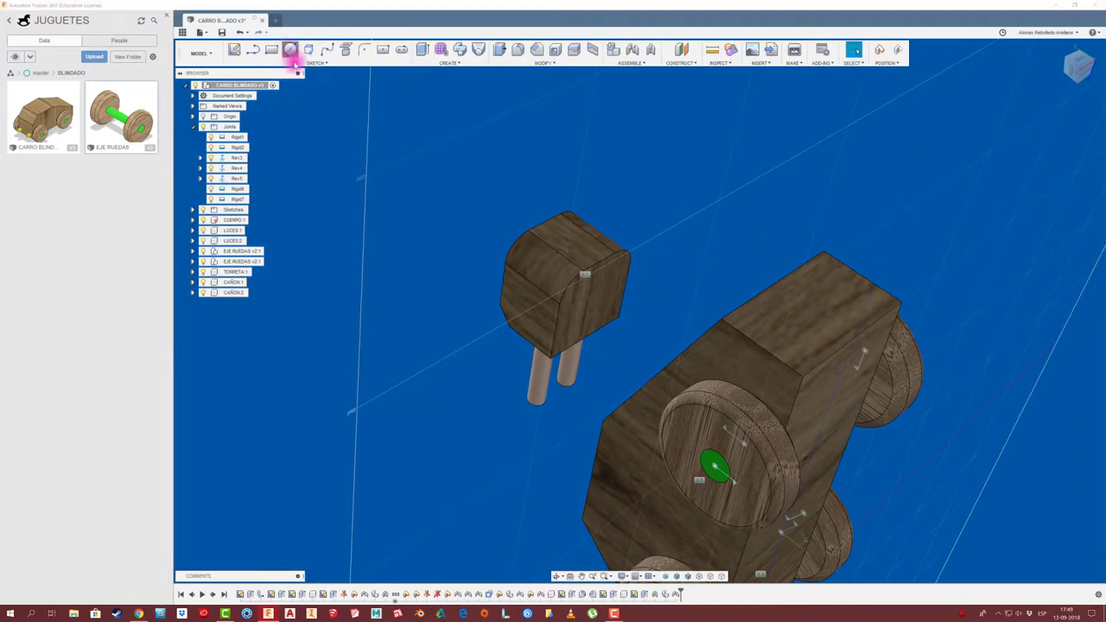
{"action": "left_click", "coordinate": [602, 308]}
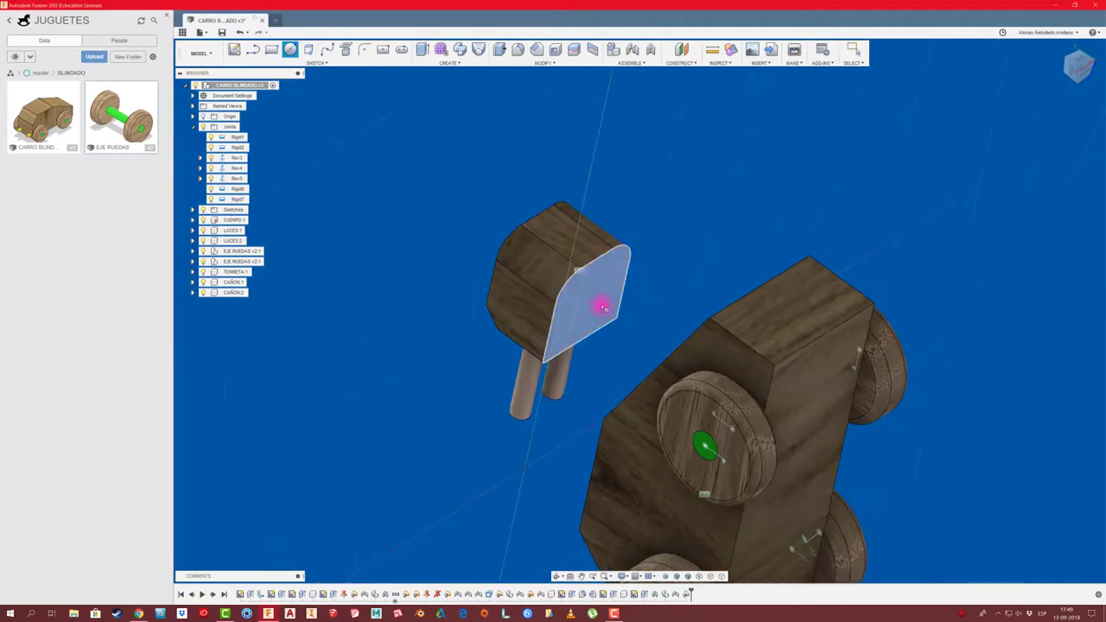
{"action": "left_click", "coordinate": [597, 306]}
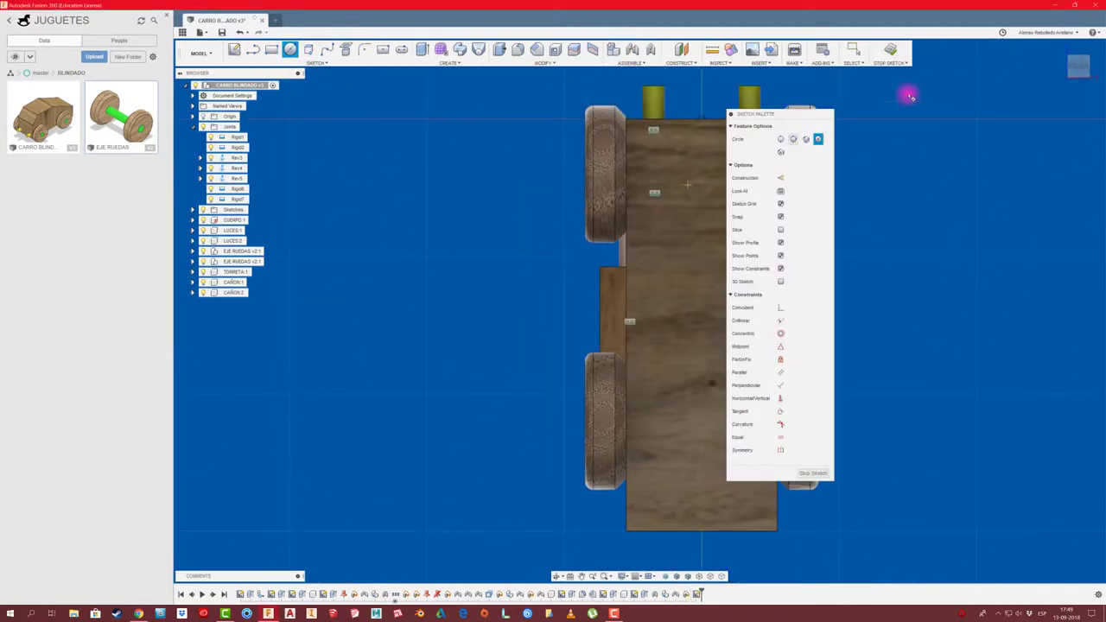
{"action": "left_click", "coordinate": [892, 50]}
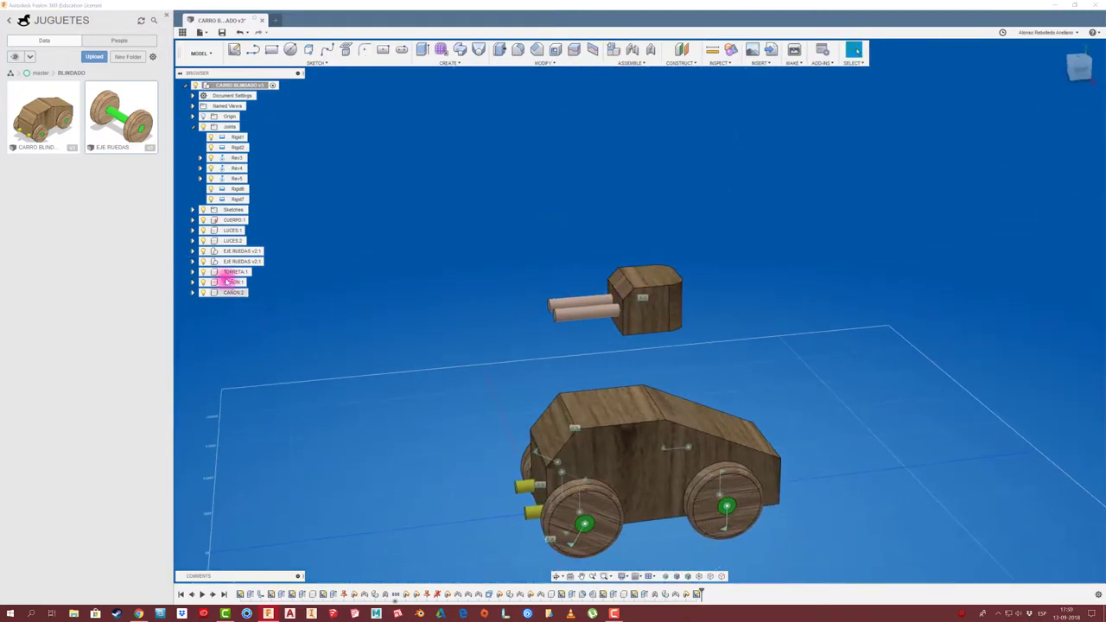
Step: Activate the turret and sketch a circle on its underside face, using Slice to see it
{"action": "left_click", "coordinate": [258, 273]}
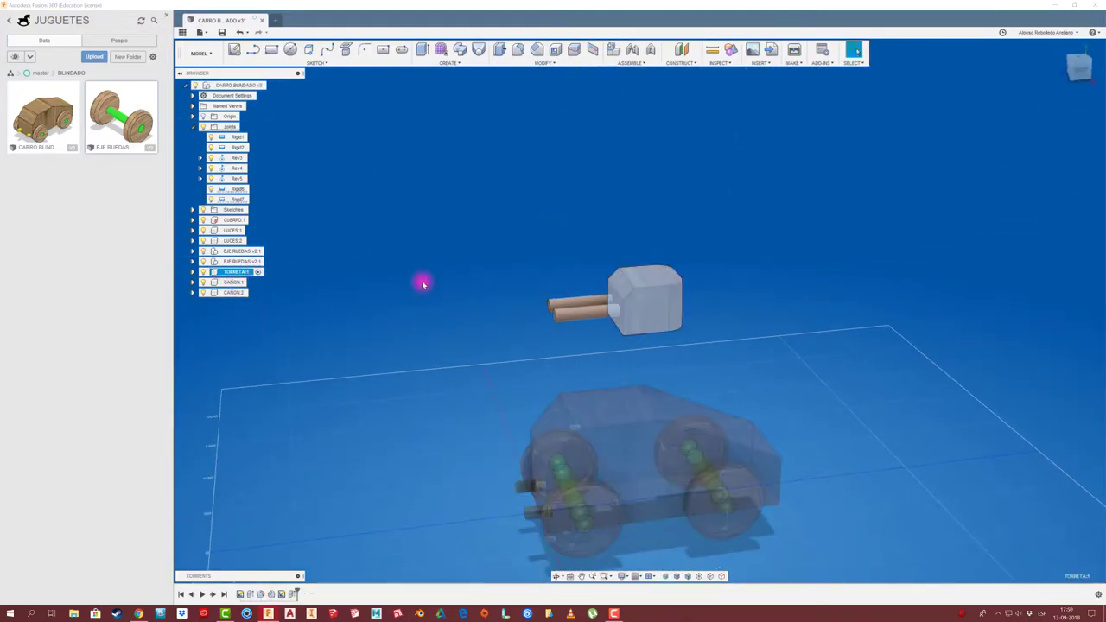
{"action": "middle_click_drag", "start_coordinate": [424, 284], "coordinate": [423, 281], "text": "shift"}
{"action": "left_click", "coordinate": [291, 49]}
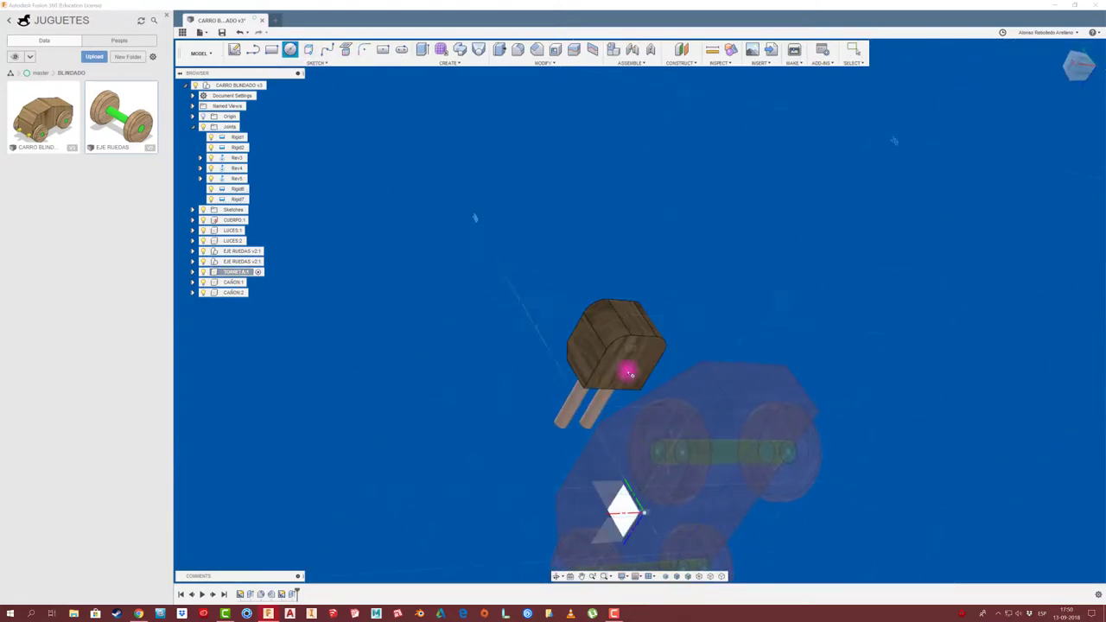
{"action": "left_click", "coordinate": [630, 371]}
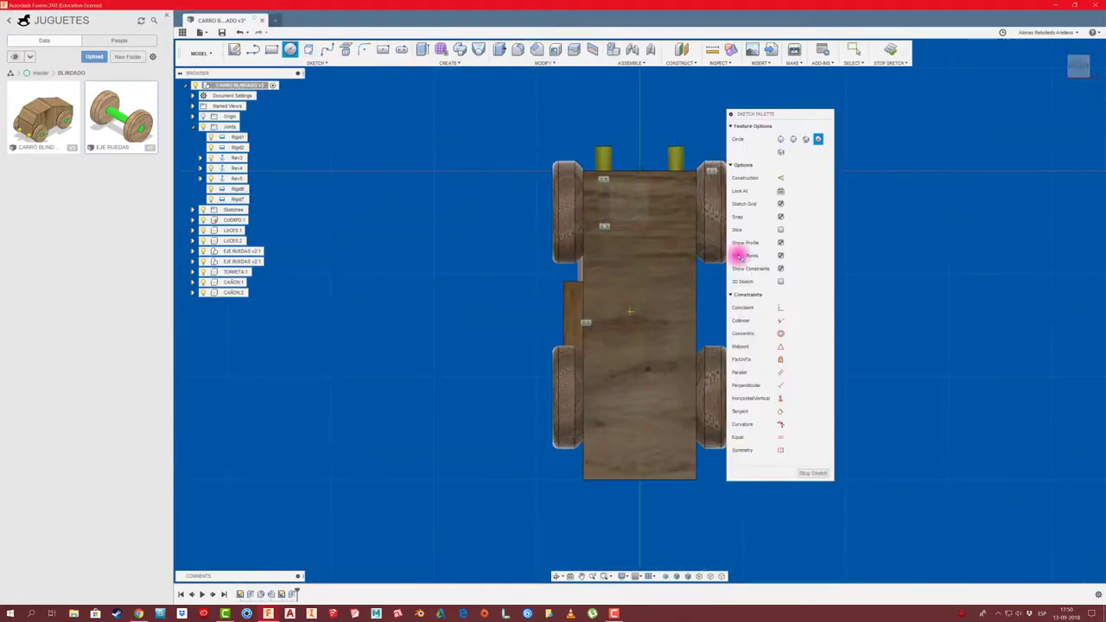
{"action": "left_click", "coordinate": [782, 229]}
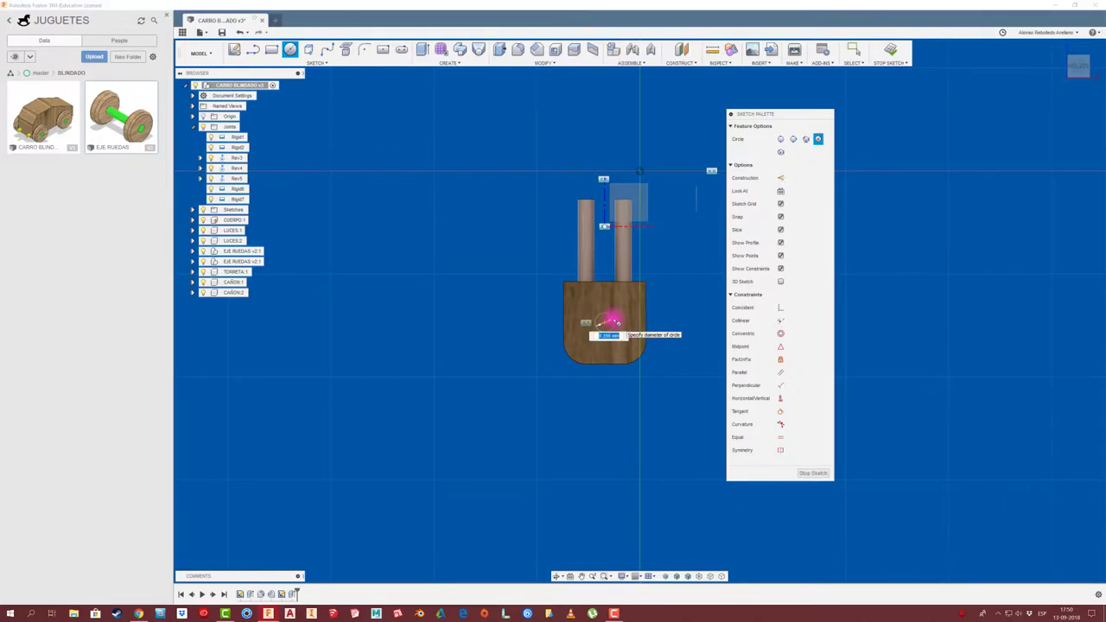
{"action": "key", "text": "Escape"}
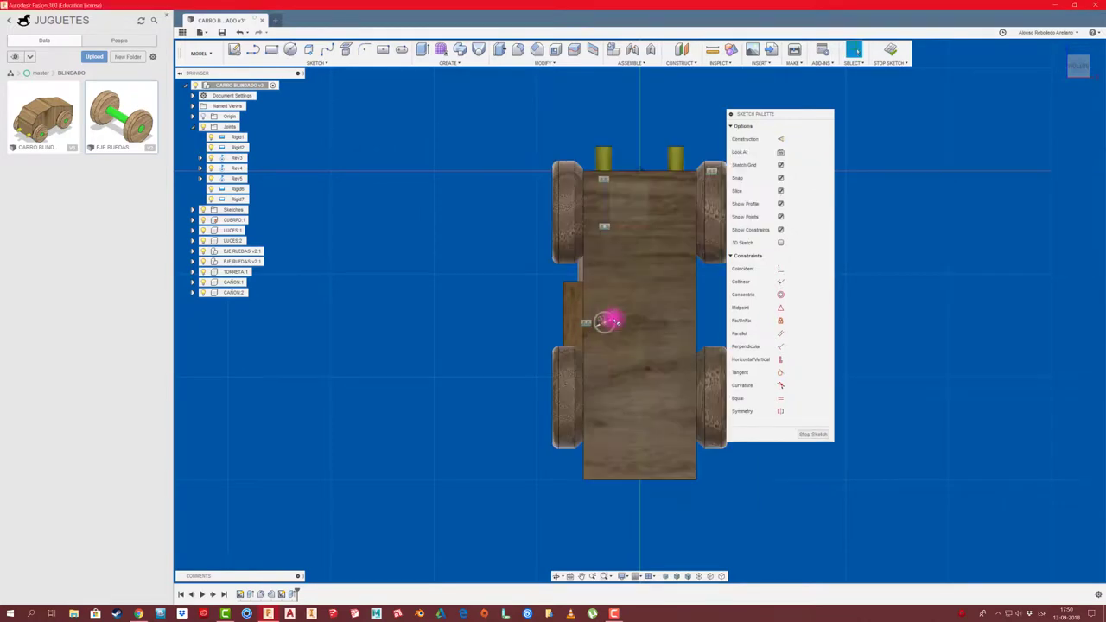
{"action": "mouse_move", "coordinate": [546, 346]}
{"action": "middle_mouse_down", "text": "shift"}
{"action": "mouse_move", "coordinate": [585, 351]}
{"action": "mouse_move", "coordinate": [635, 283]}
{"action": "middle_mouse_up", "text": "shift"}
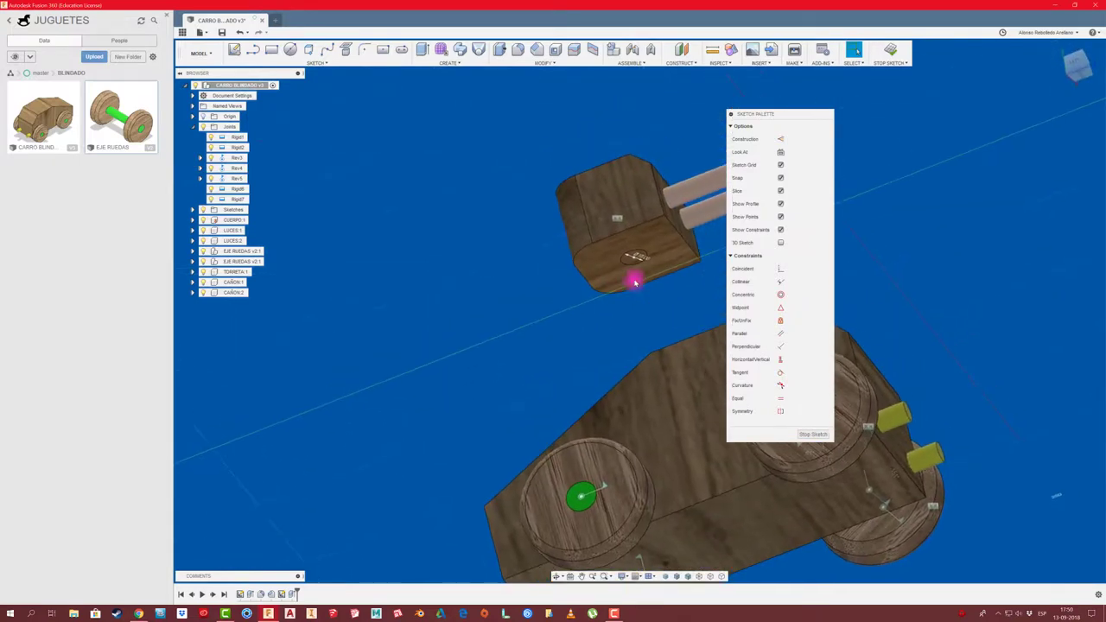
Step: Extrude the circle -5 mm as a cut into the turret underside
{"action": "key", "text": "e"}
{"action": "left_click", "coordinate": [629, 265]}
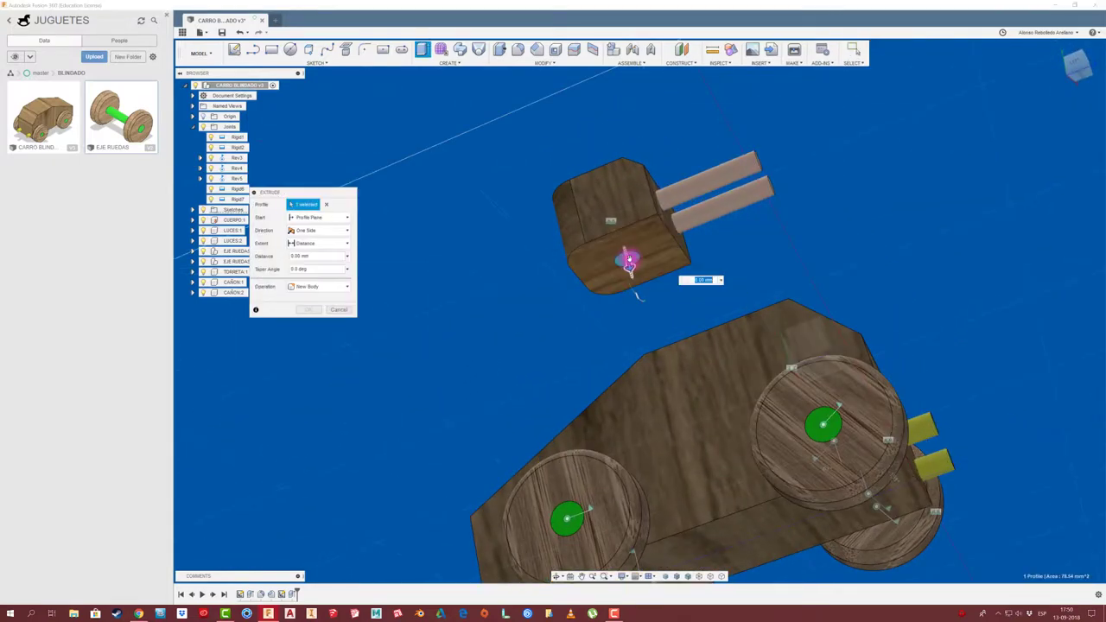
{"action": "middle_click_drag", "start_coordinate": [630, 257], "coordinate": [655, 281], "text": "shift"}
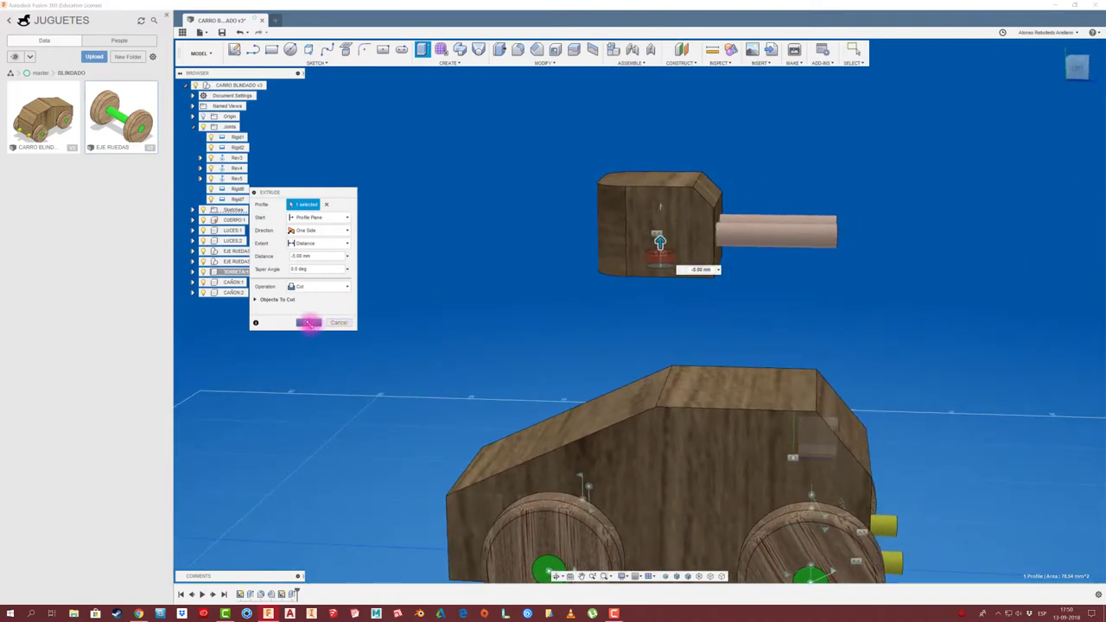
{"action": "left_click", "coordinate": [309, 322]}
{"action": "mouse_move", "coordinate": [349, 319]}
{"action": "middle_mouse_down", "text": "shift"}
{"action": "mouse_move", "coordinate": [437, 323]}
{"action": "mouse_move", "coordinate": [449, 355]}
{"action": "mouse_move", "coordinate": [592, 395]}
{"action": "mouse_move", "coordinate": [569, 401]}
{"action": "middle_mouse_up", "text": "shift"}
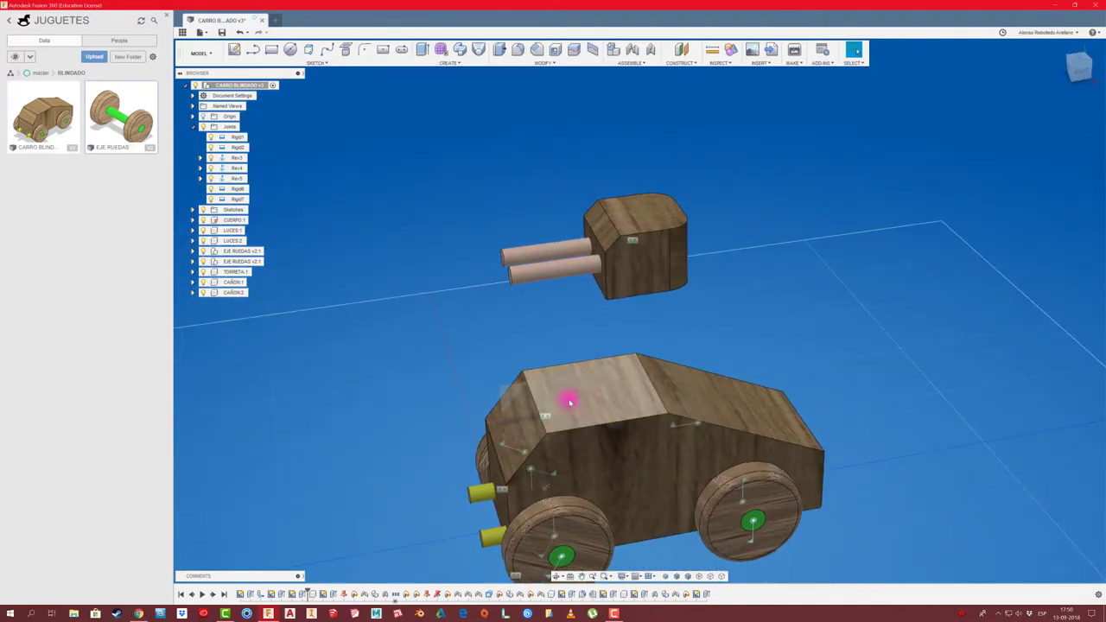
Step: Activate CUERPO:1 and sketch the pin-hole circle on the car body's top face
{"action": "left_click", "coordinate": [193, 127]}
{"action": "left_click", "coordinate": [232, 147]}
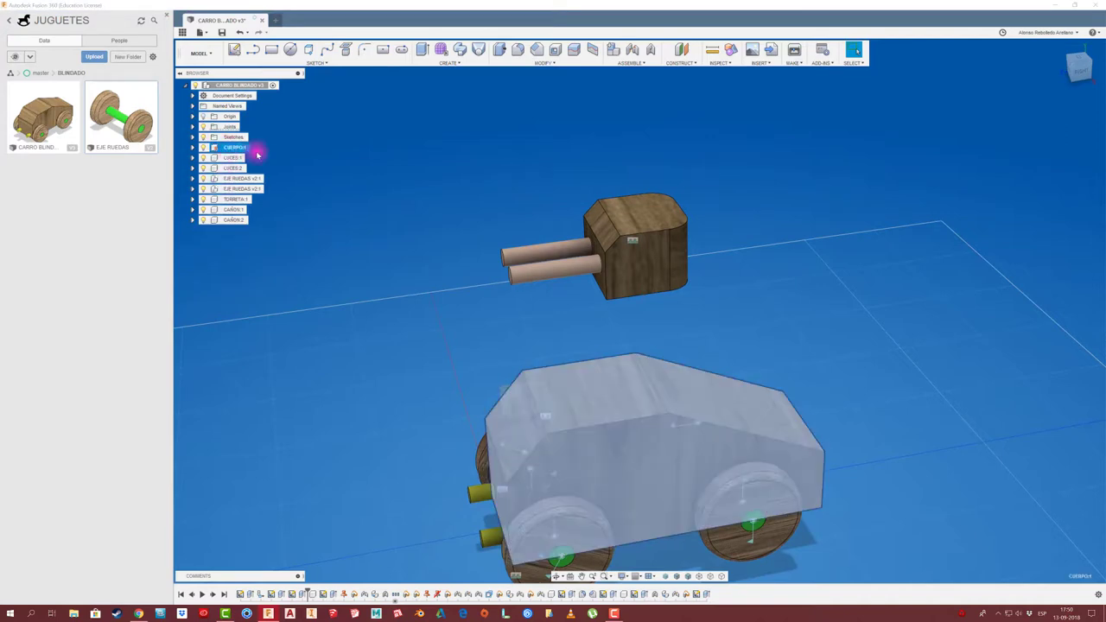
{"action": "left_click", "coordinate": [254, 147]}
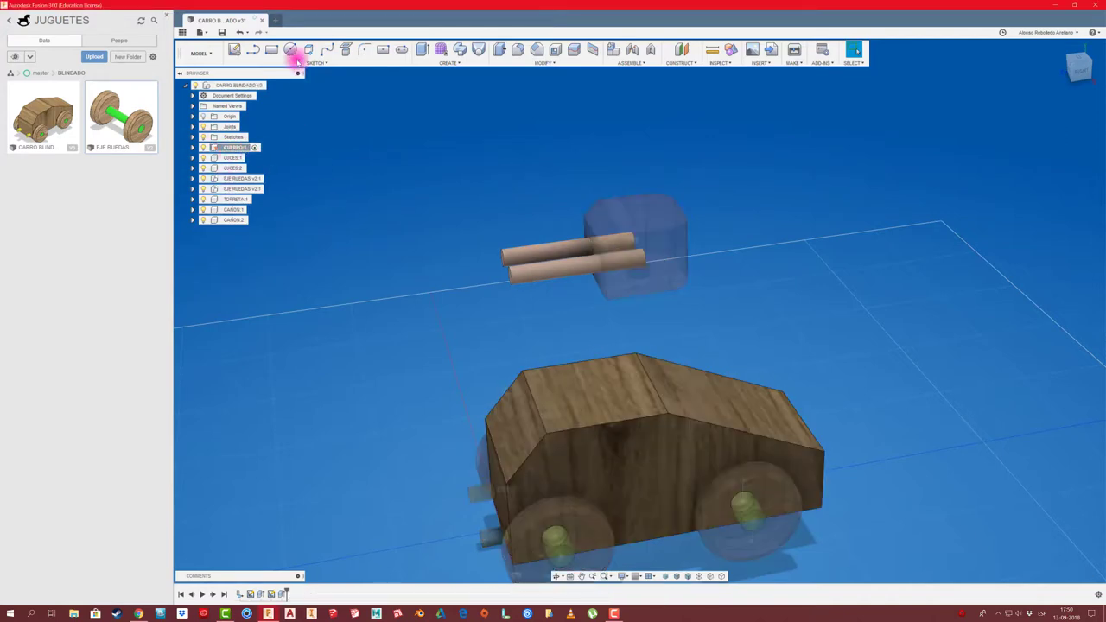
{"action": "left_click", "coordinate": [600, 388]}
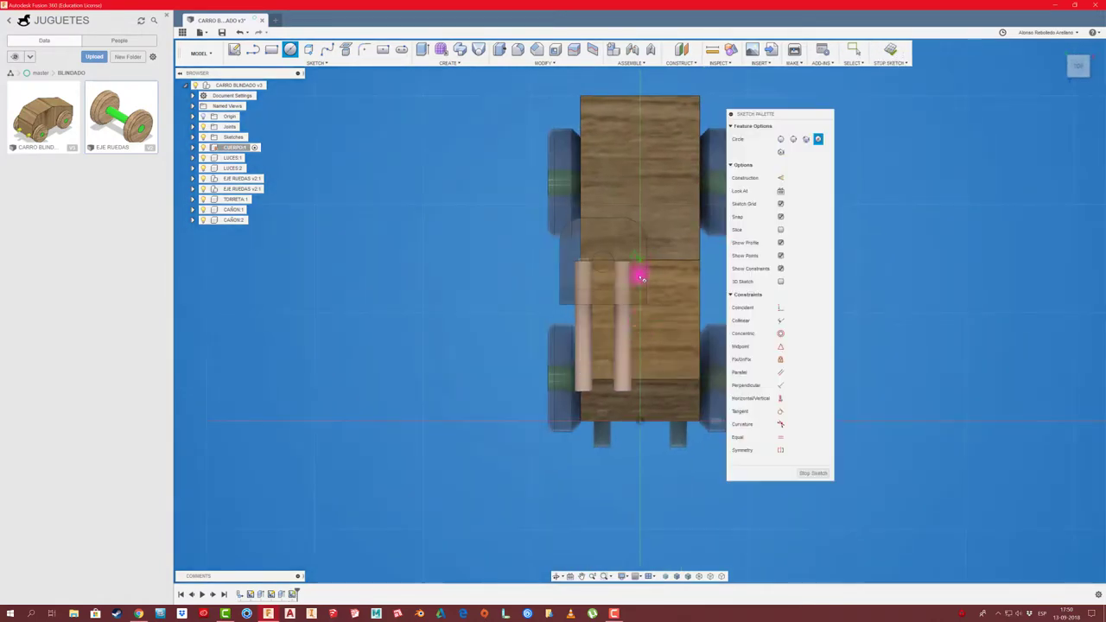
{"action": "left_click", "coordinate": [643, 324]}
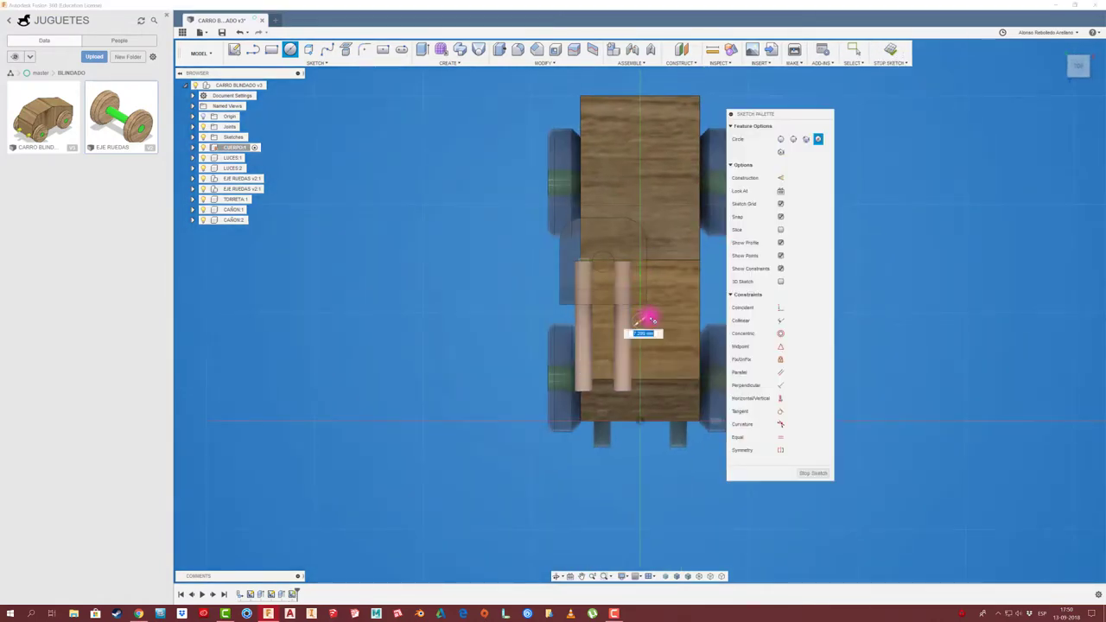
{"action": "key", "text": "Escape"}
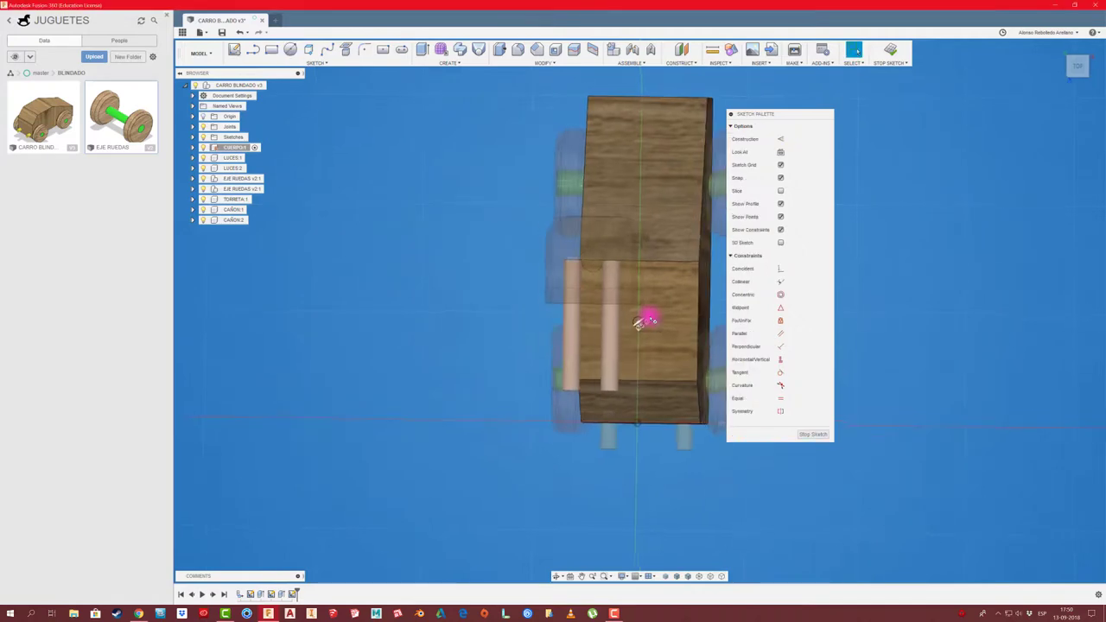
{"action": "mouse_move", "coordinate": [648, 317]}
{"action": "middle_mouse_down", "text": "shift"}
{"action": "mouse_move", "coordinate": [609, 337]}
{"action": "mouse_move", "coordinate": [619, 375]}
{"action": "middle_mouse_up", "text": "shift"}
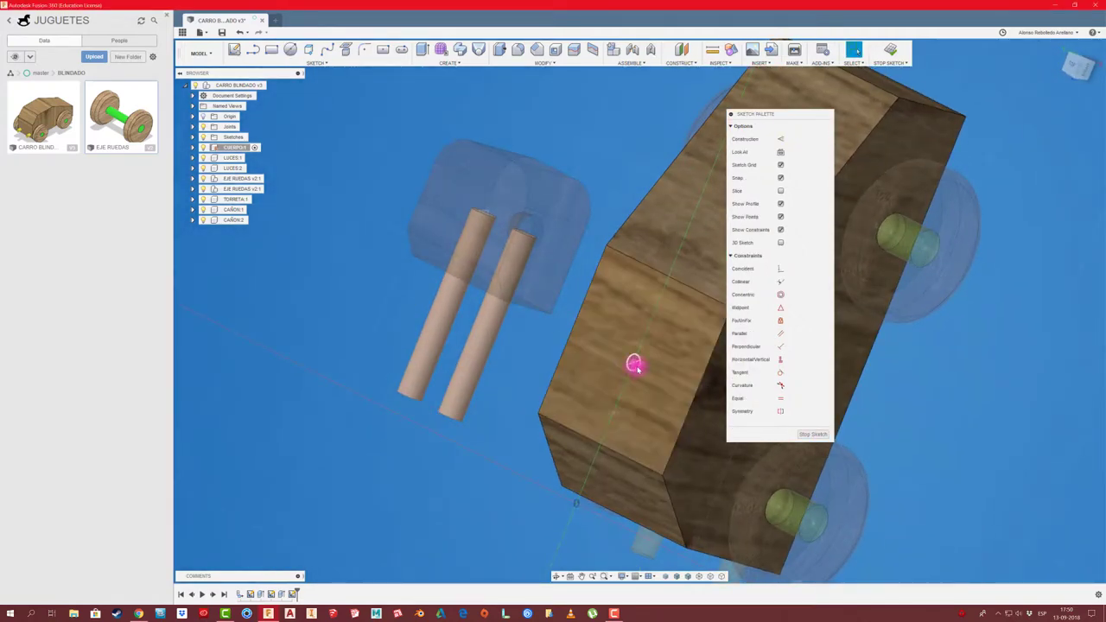
{"action": "scroll", "coordinate": [634, 365], "scroll_direction": "up", "scroll_amount": 2}
{"action": "scroll", "coordinate": [633, 361], "scroll_direction": "up", "scroll_amount": 3}
{"action": "scroll", "coordinate": [629, 355], "scroll_direction": "up", "scroll_amount": 3}
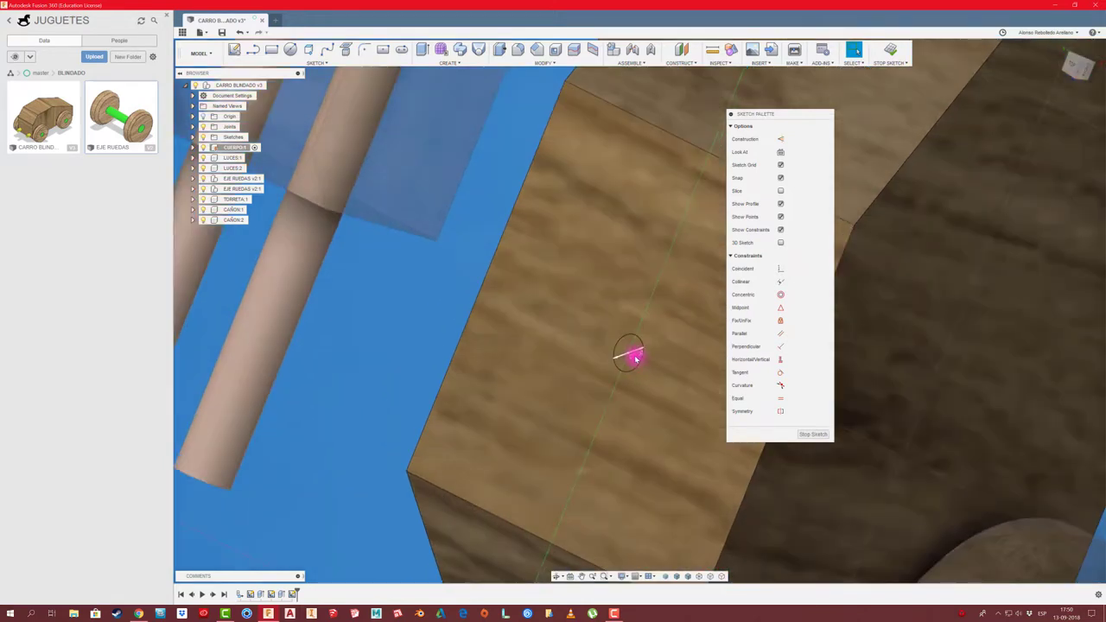
{"action": "left_click", "coordinate": [634, 357]}
{"action": "key", "text": "Return"}
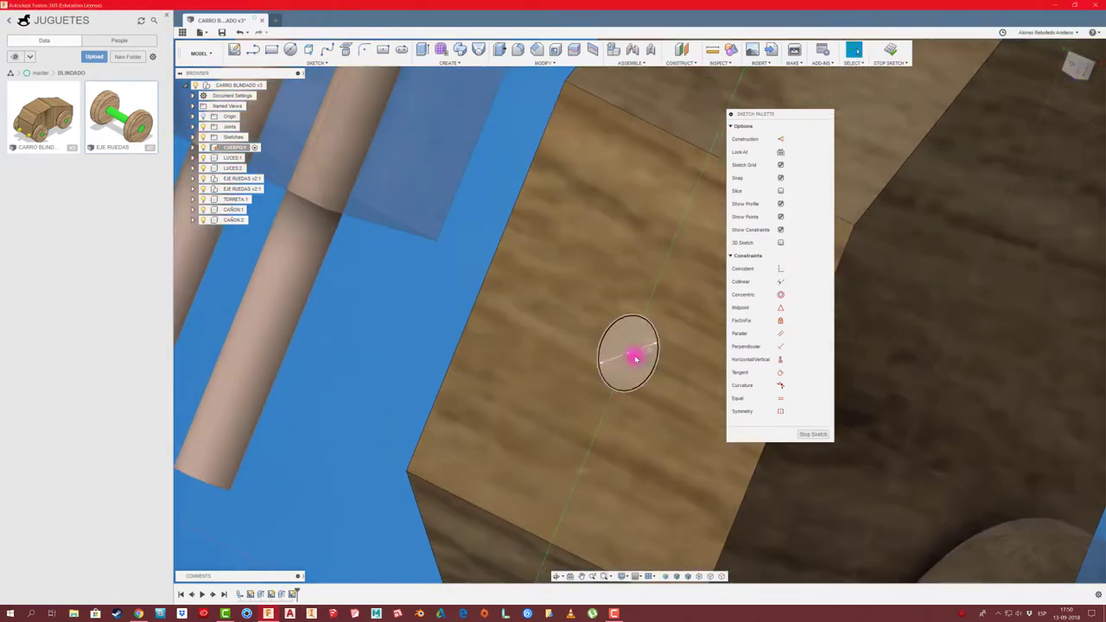
Step: Extrude the circle -40 mm as a cut into the car body
{"action": "left_click", "coordinate": [634, 357]}
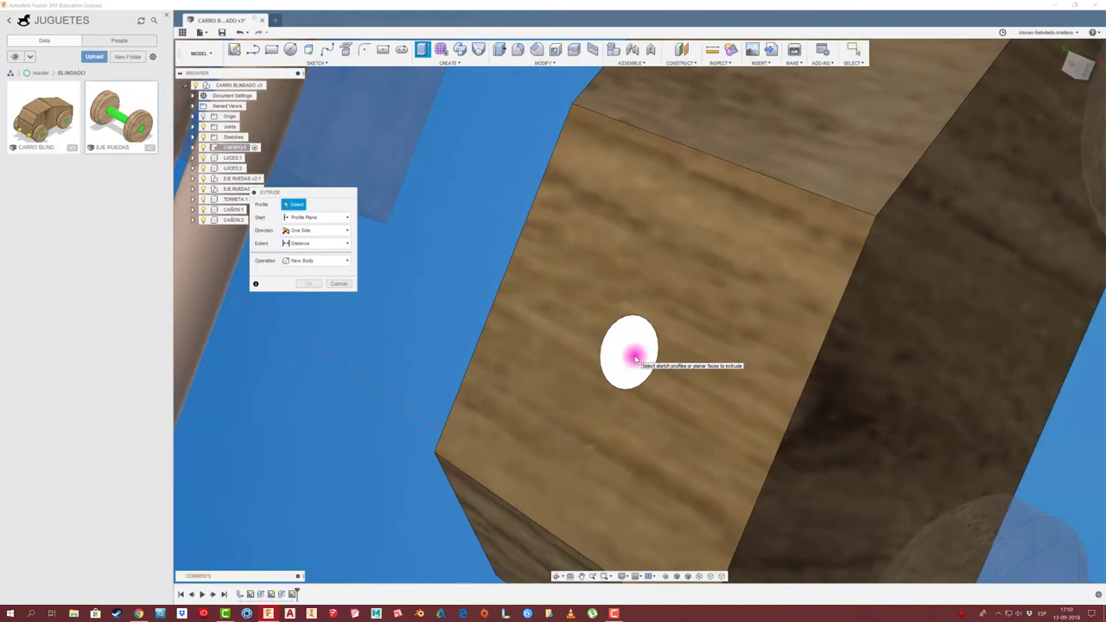
{"action": "left_click_drag", "start_coordinate": [626, 356], "coordinate": [771, 418]}
{"action": "mouse_move", "coordinate": [772, 419]}
{"action": "middle_mouse_down", "text": "shift"}
{"action": "mouse_move", "coordinate": [741, 390]}
{"action": "mouse_move", "coordinate": [698, 391]}
{"action": "mouse_move", "coordinate": [672, 320]}
{"action": "mouse_move", "coordinate": [630, 299]}
{"action": "mouse_move", "coordinate": [599, 357]}
{"action": "mouse_move", "coordinate": [533, 391]}
{"action": "middle_mouse_up", "text": "shift"}
{"action": "key", "text": "Return"}
Step: Reactivate the top-level assembly and add a new empty component to it
{"action": "mouse_move", "coordinate": [480, 435]}
{"action": "middle_mouse_down", "text": "shift"}
{"action": "mouse_move", "coordinate": [424, 338]}
{"action": "mouse_move", "coordinate": [528, 458]}
{"action": "mouse_move", "coordinate": [469, 365]}
{"action": "mouse_move", "coordinate": [514, 314]}
{"action": "mouse_move", "coordinate": [455, 195]}
{"action": "mouse_move", "coordinate": [246, 86]}
{"action": "middle_mouse_up", "text": "shift"}
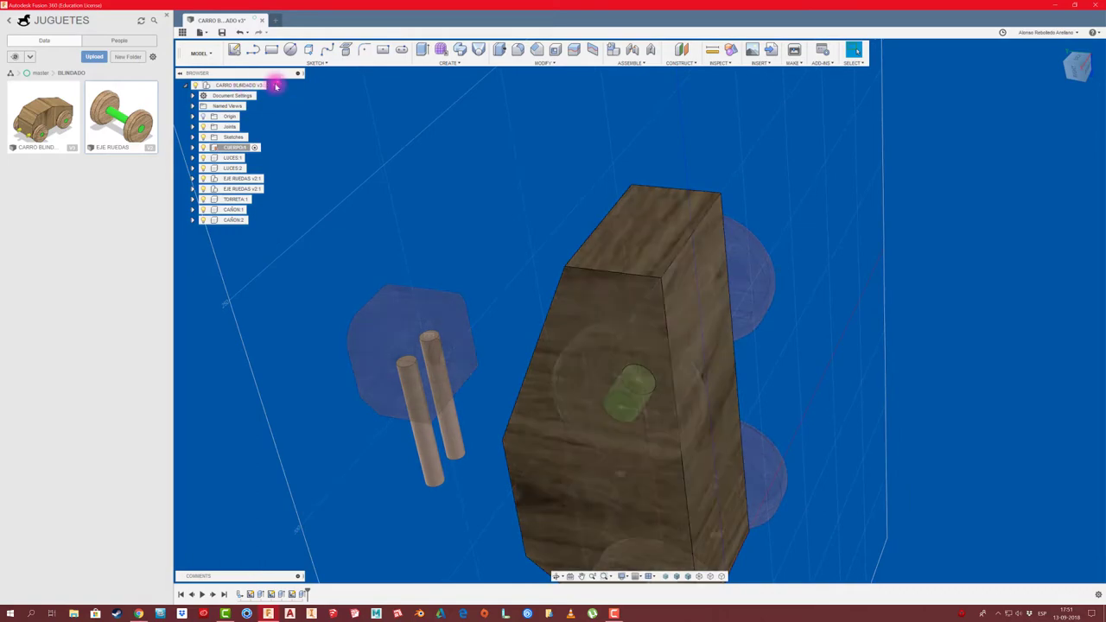
{"action": "left_click", "coordinate": [270, 86]}
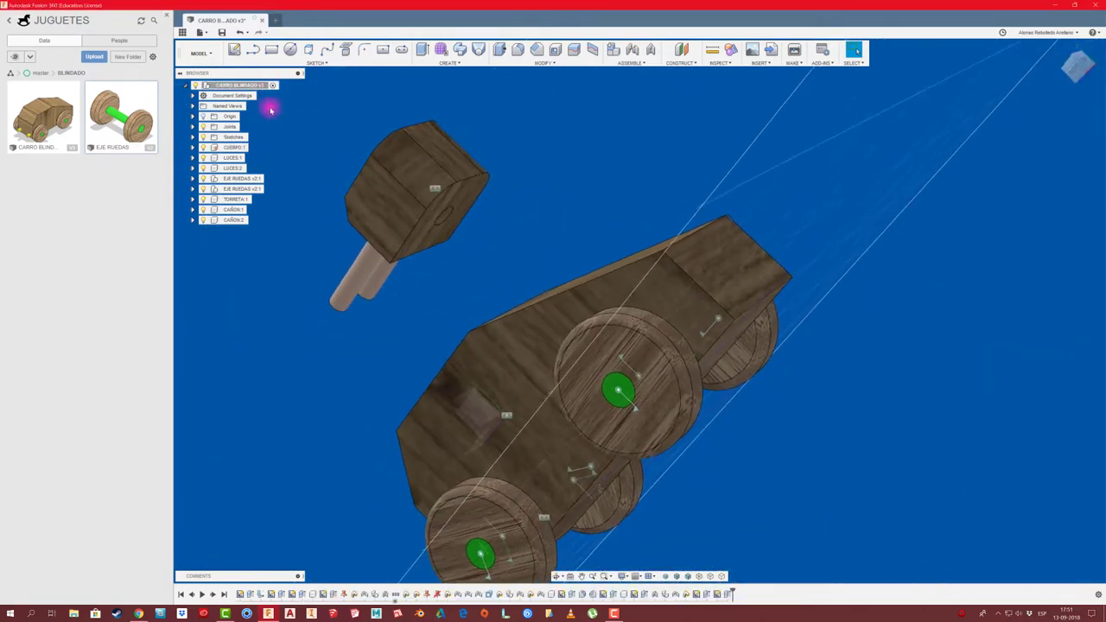
{"action": "right_click", "coordinate": [259, 86]}
{"action": "left_click", "coordinate": [287, 91]}
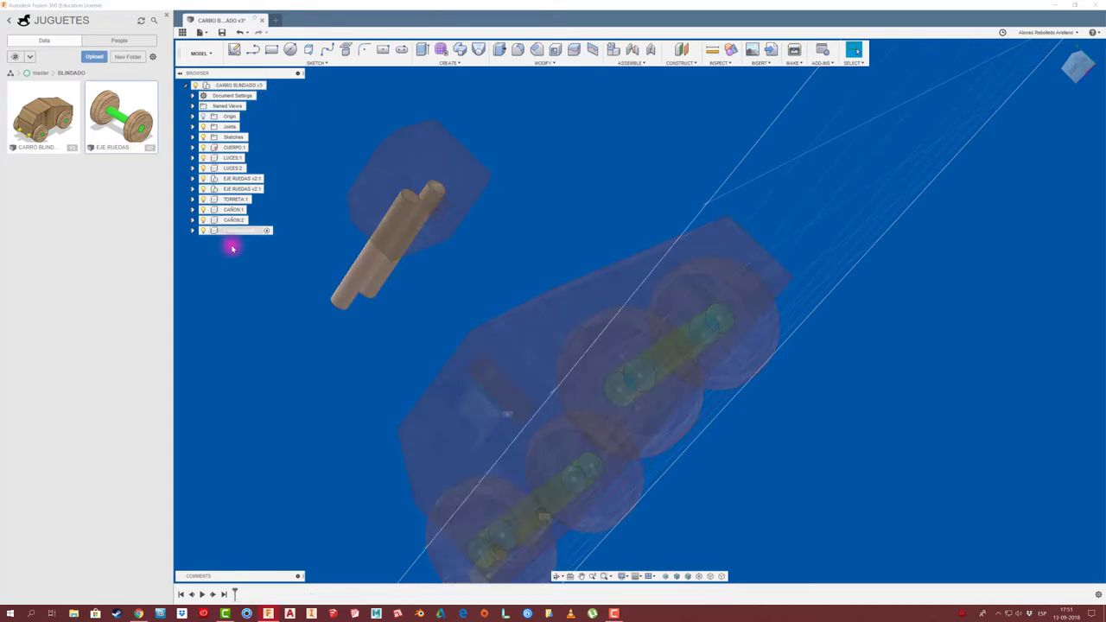
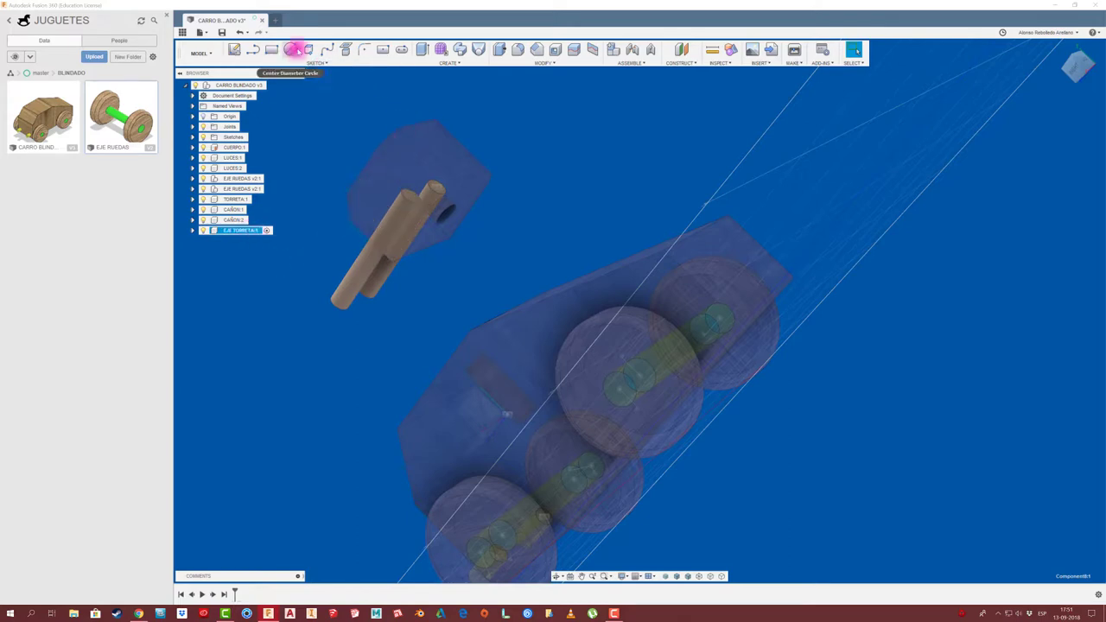
Step: Sketch a center-diameter circle on the turret's bottom face
{"action": "left_click", "coordinate": [294, 49]}
{"action": "mouse_move", "coordinate": [469, 242]}
{"action": "middle_mouse_down", "text": "shift"}
{"action": "mouse_move", "coordinate": [457, 406]}
{"action": "mouse_move", "coordinate": [408, 456]}
{"action": "middle_mouse_up", "text": "shift"}
{"action": "left_click", "coordinate": [410, 456]}
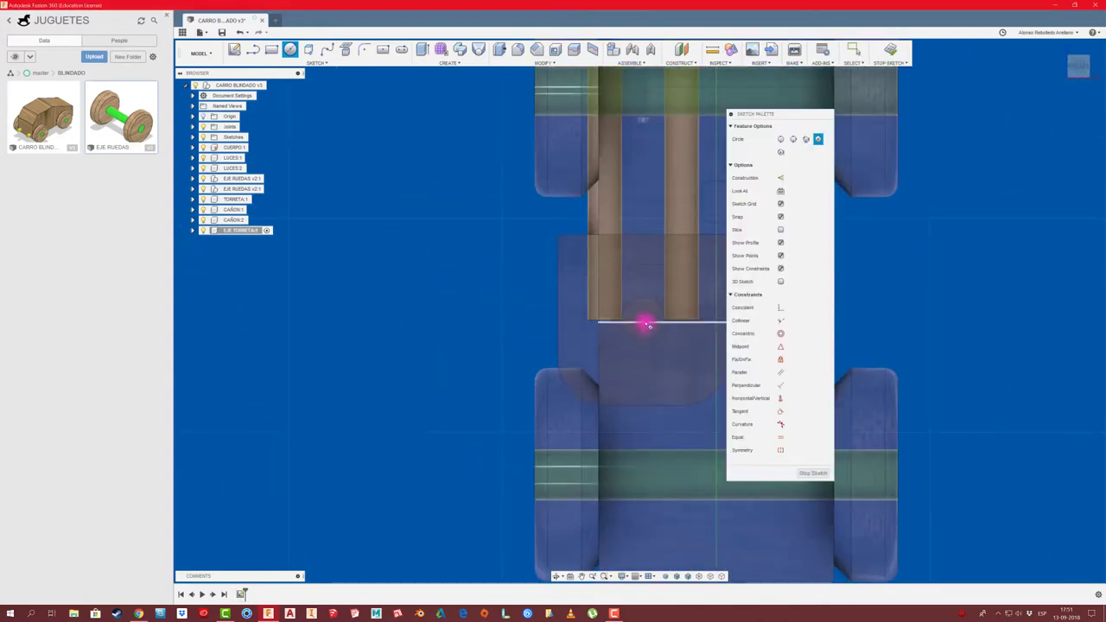
{"action": "left_click", "coordinate": [645, 322]}
{"action": "left_click", "coordinate": [657, 305]}
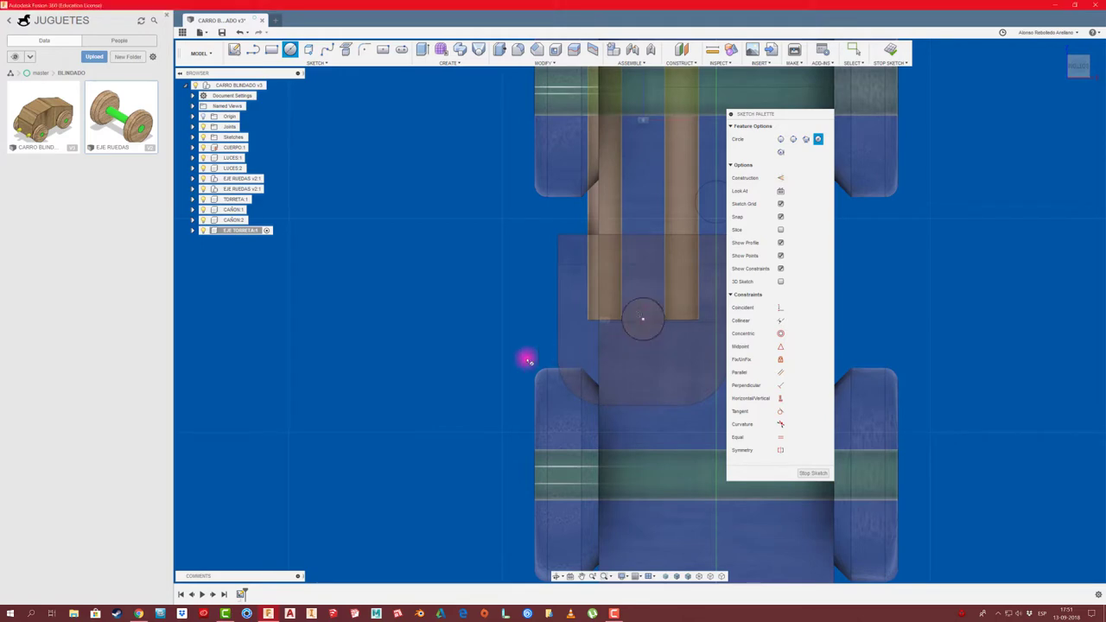
{"action": "mouse_move", "coordinate": [507, 371]}
{"action": "middle_mouse_down", "text": "shift"}
{"action": "mouse_move", "coordinate": [501, 234]}
{"action": "mouse_move", "coordinate": [541, 331]}
{"action": "mouse_move", "coordinate": [506, 316]}
{"action": "mouse_move", "coordinate": [518, 320]}
{"action": "middle_mouse_up", "text": "shift"}
Step: Extrude the circle 30 mm as a new body for the turret axle
{"action": "key", "text": "e"}
{"action": "left_click", "coordinate": [541, 331]}
{"action": "left_click_drag", "start_coordinate": [518, 321], "coordinate": [586, 331]}
{"action": "mouse_move", "coordinate": [440, 333]}
{"action": "middle_mouse_down", "text": "shift"}
{"action": "mouse_move", "coordinate": [438, 311]}
{"action": "mouse_move", "coordinate": [657, 409]}
{"action": "middle_mouse_up", "text": "shift"}
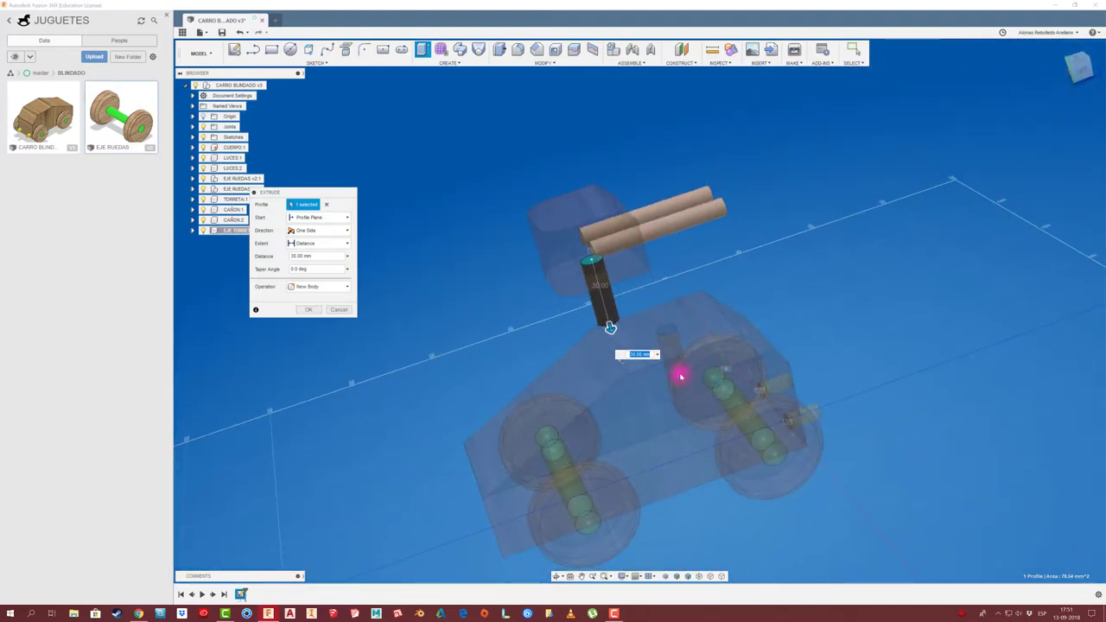
Step: Confirm the 30 mm axle and give EJE TORRETA an oak wood physical material, then start Chamfer
{"action": "left_click", "coordinate": [310, 310]}
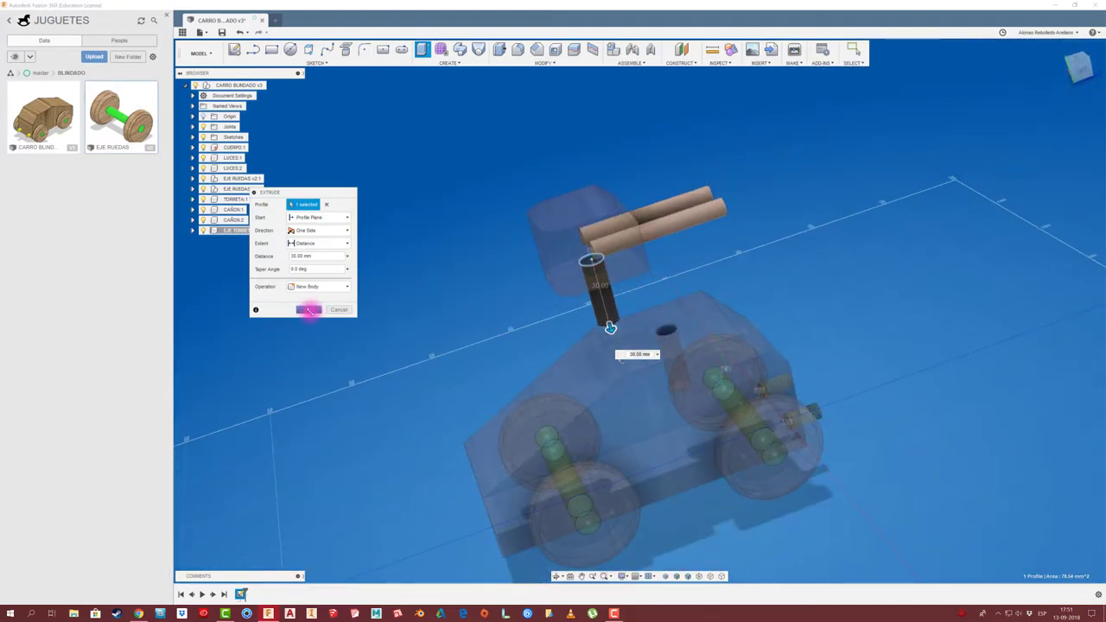
{"action": "mouse_move", "coordinate": [353, 309]}
{"action": "middle_mouse_down", "text": "shift"}
{"action": "mouse_move", "coordinate": [459, 296]}
{"action": "mouse_move", "coordinate": [286, 244]}
{"action": "middle_mouse_up", "text": "shift"}
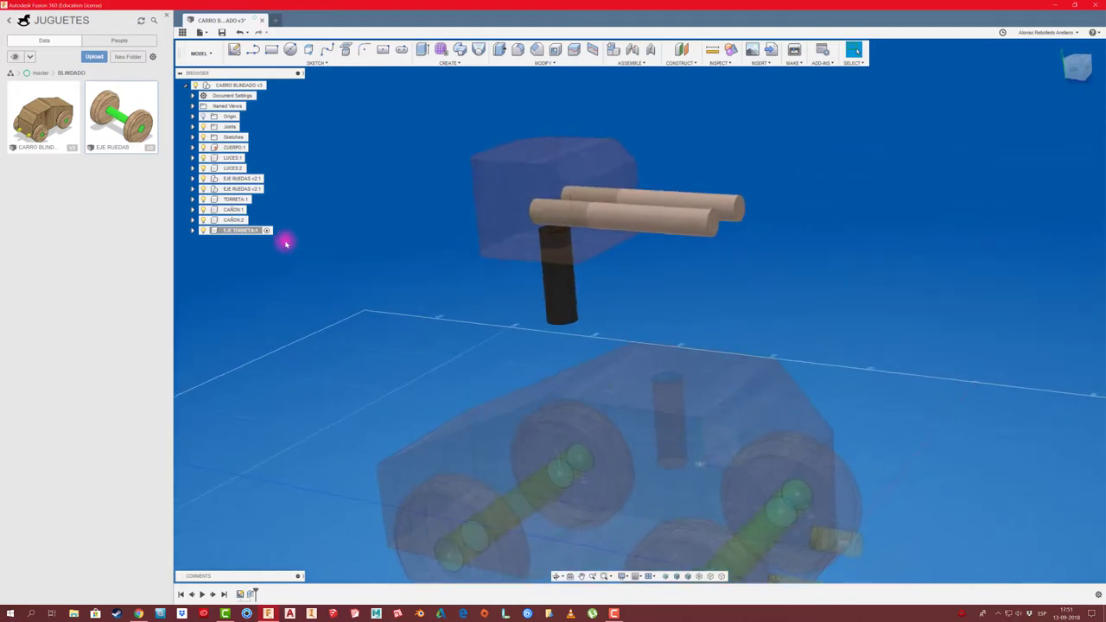
{"action": "right_click", "coordinate": [253, 231]}
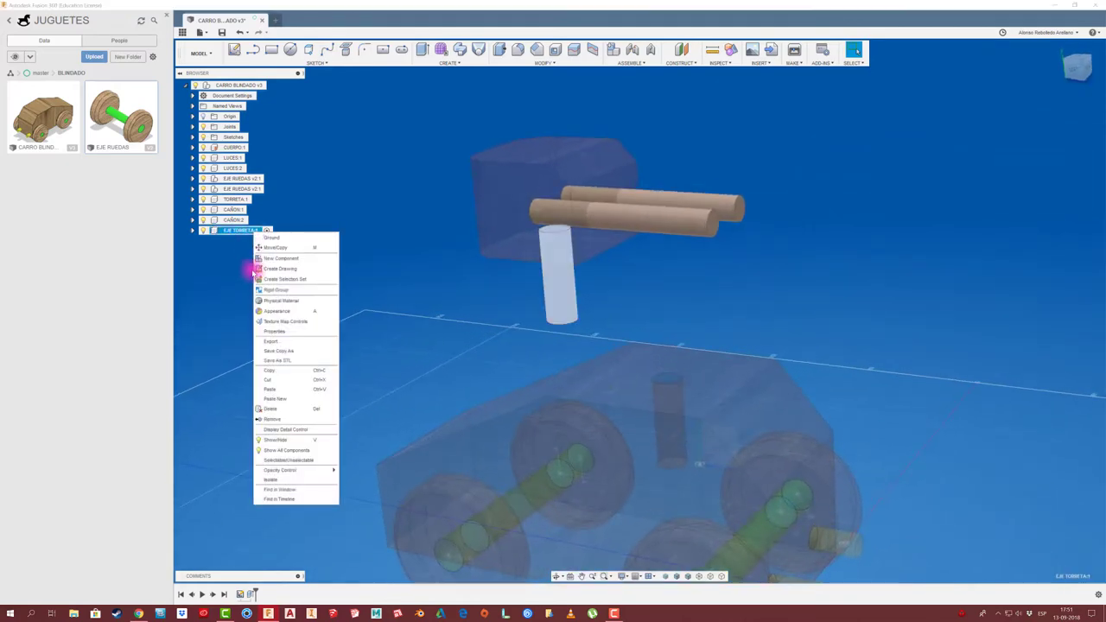
{"action": "left_click", "coordinate": [288, 300]}
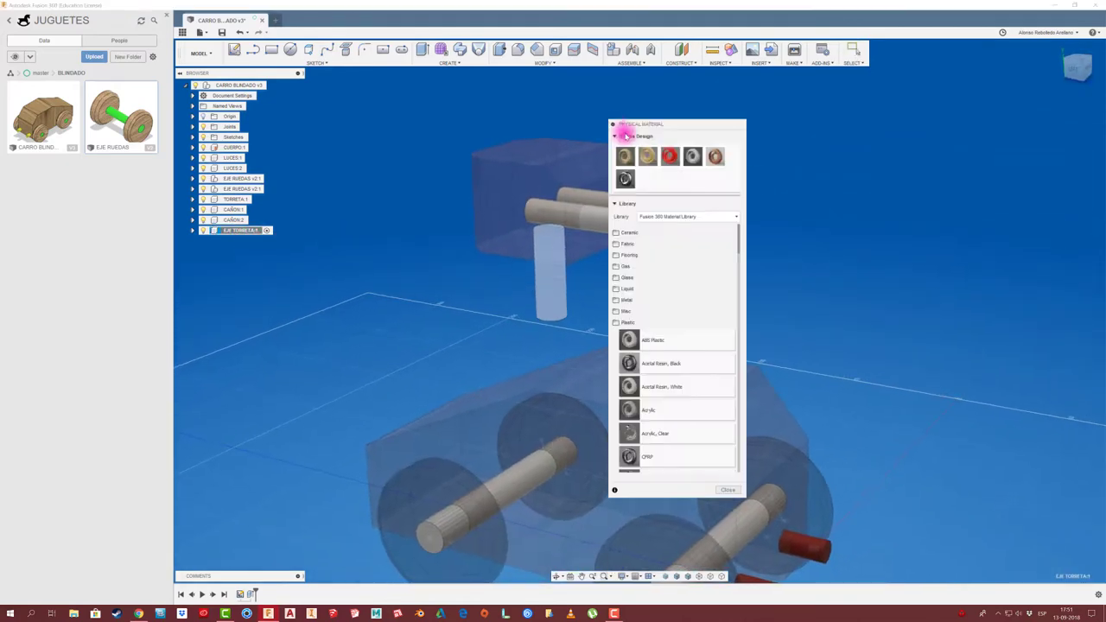
{"action": "left_click_drag", "start_coordinate": [626, 156], "coordinate": [553, 296]}
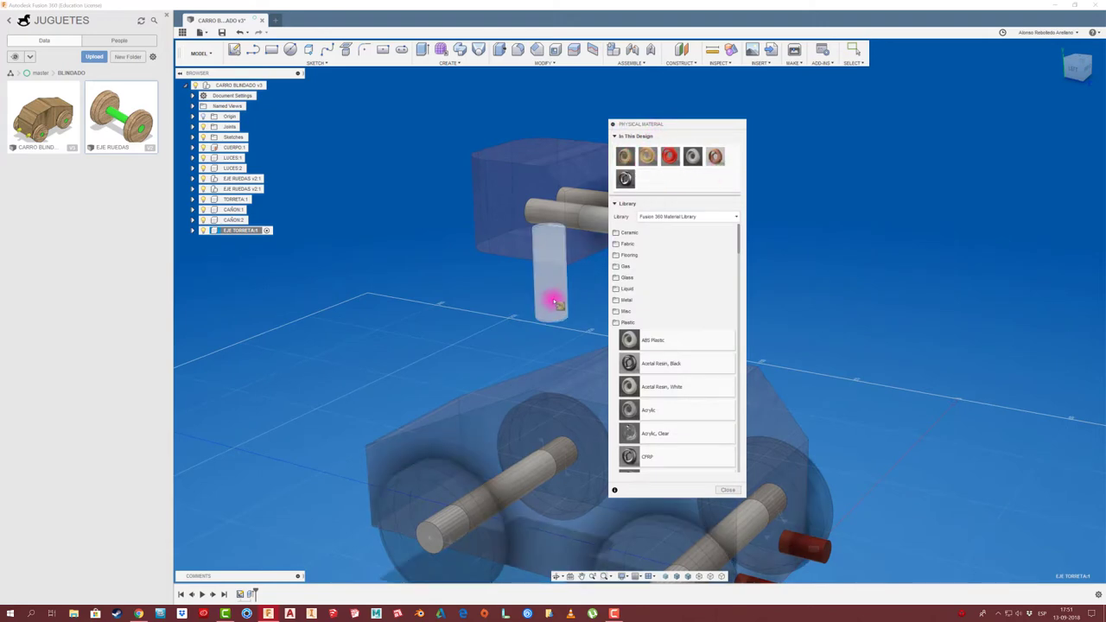
{"action": "left_click", "coordinate": [612, 124]}
{"action": "mouse_move", "coordinate": [528, 168]}
{"action": "middle_mouse_down", "text": "shift"}
{"action": "mouse_move", "coordinate": [433, 136]}
{"action": "mouse_move", "coordinate": [517, 52]}
{"action": "middle_mouse_up", "text": "shift"}
{"action": "left_click", "coordinate": [535, 49]}
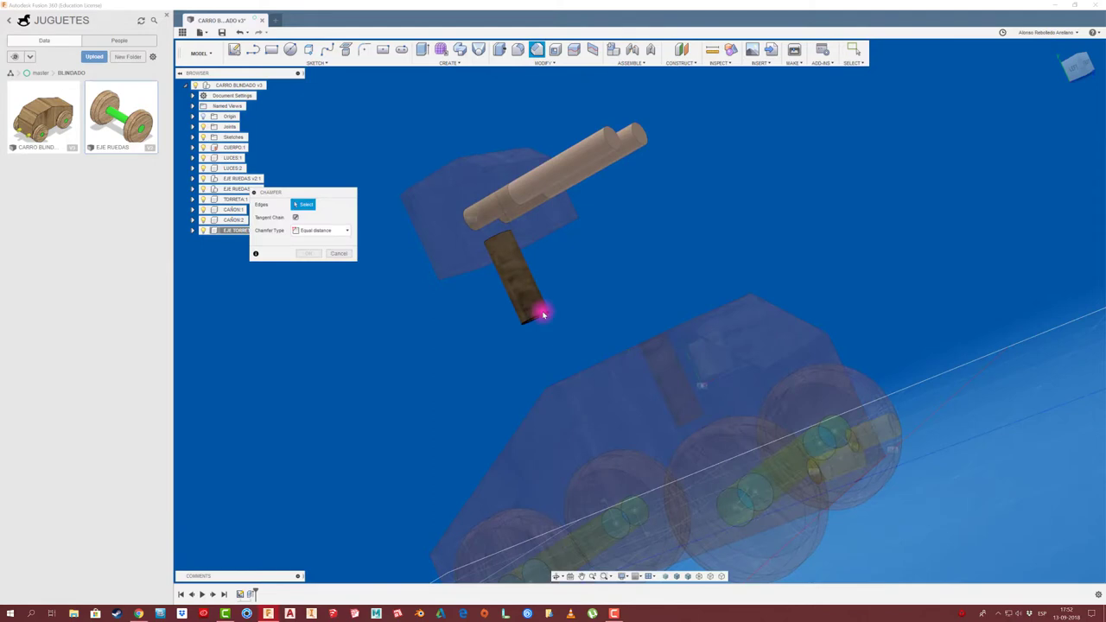
Step: Chamfer the turret axle's end edge by 1 mm
{"action": "left_click", "coordinate": [542, 315]}
{"action": "middle_click_drag", "start_coordinate": [543, 317], "coordinate": [533, 334], "text": "shift"}
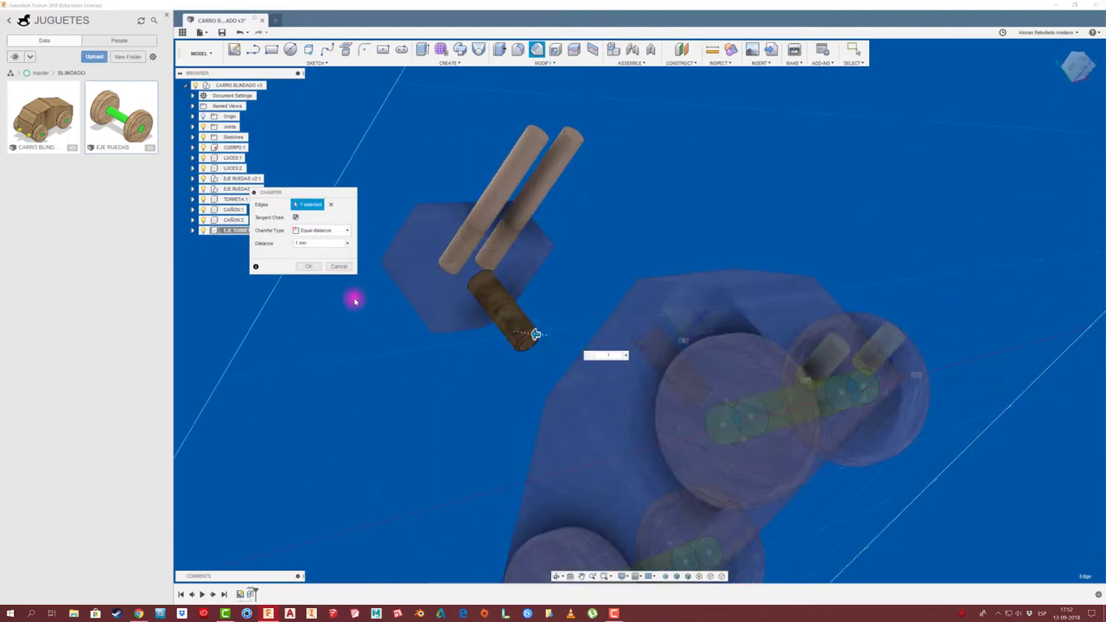
{"action": "left_click", "coordinate": [309, 267]}
Step: Make the top-level CARRO BLINDADO assembly active again
{"action": "middle_click_drag", "start_coordinate": [346, 279], "coordinate": [238, 95], "text": "shift"}
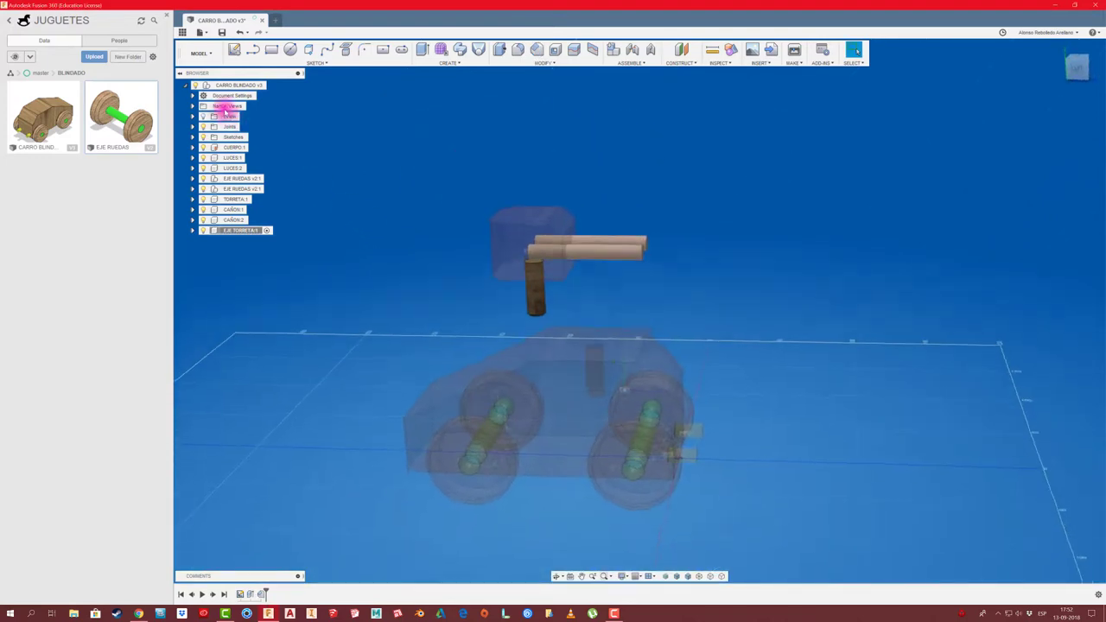
{"action": "left_click", "coordinate": [268, 84]}
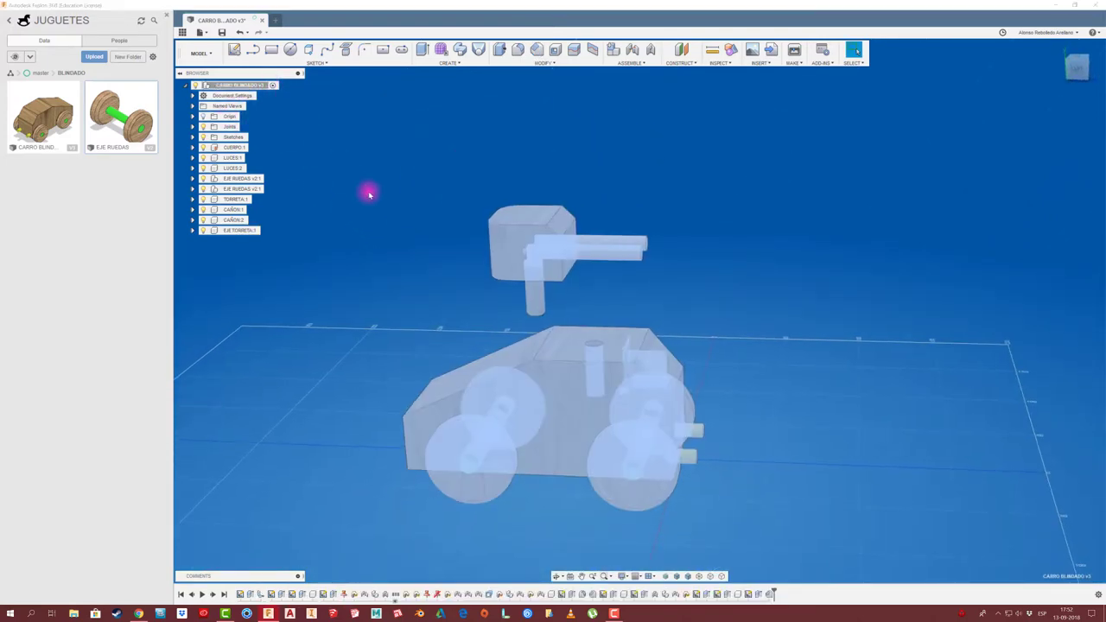
{"action": "mouse_move", "coordinate": [369, 194]}
{"action": "middle_mouse_down", "text": "shift"}
{"action": "mouse_move", "coordinate": [357, 212]}
{"action": "mouse_move", "coordinate": [507, 294]}
{"action": "mouse_move", "coordinate": [562, 242]}
{"action": "mouse_move", "coordinate": [485, 262]}
{"action": "mouse_move", "coordinate": [388, 254]}
{"action": "mouse_move", "coordinate": [437, 237]}
{"action": "mouse_move", "coordinate": [618, 255]}
{"action": "middle_mouse_up", "text": "shift"}
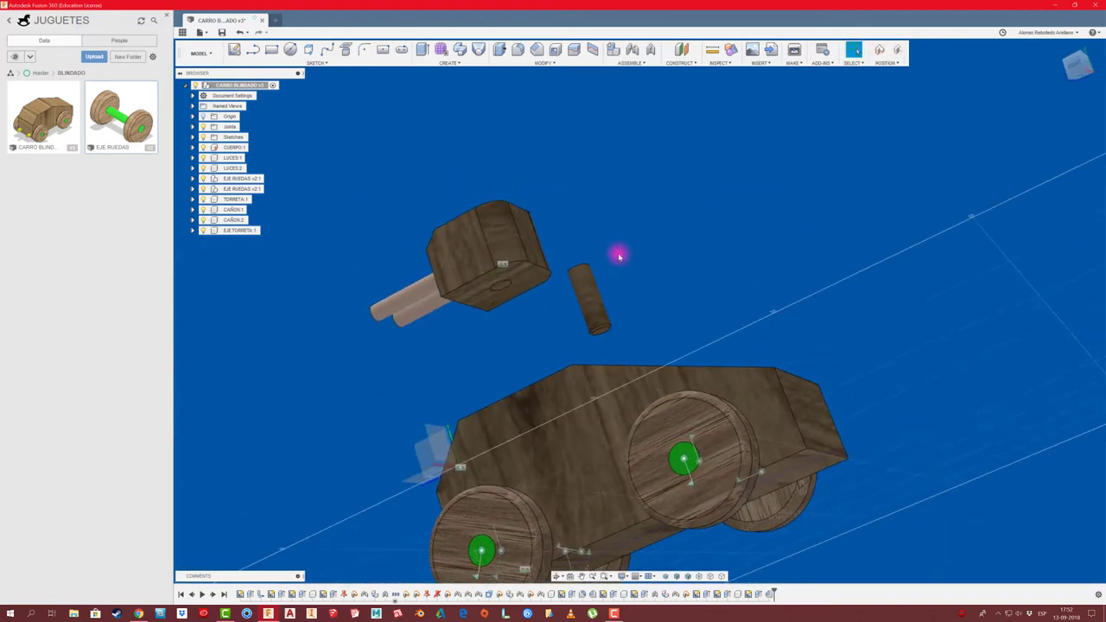
Step: Fix the turret axle to the turret with a rigid as-built joint
{"action": "left_click", "coordinate": [631, 63]}
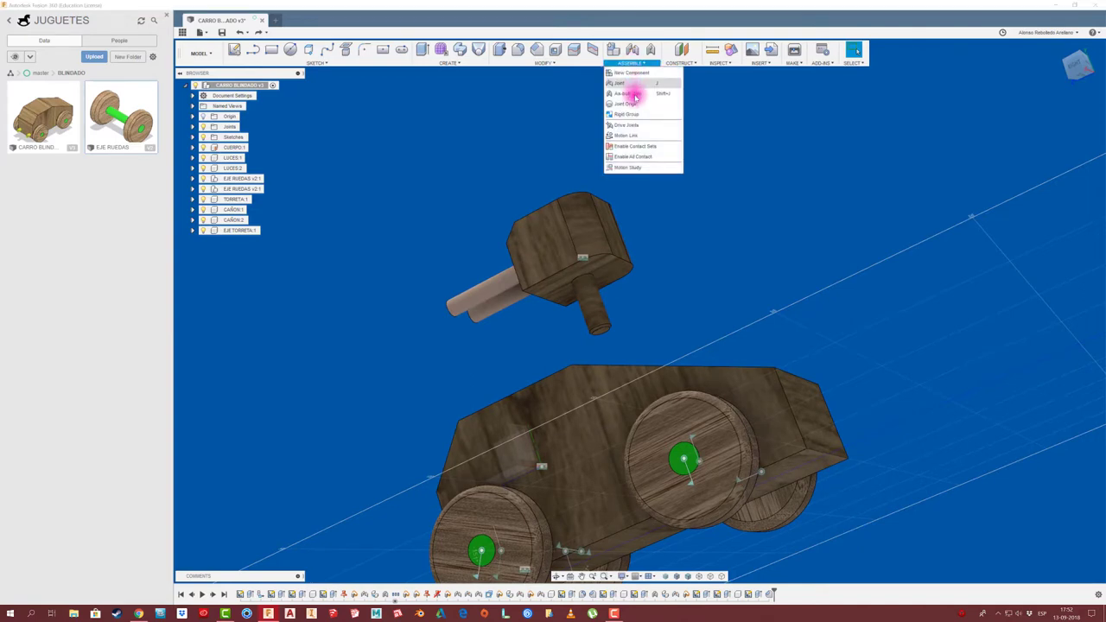
{"action": "left_click", "coordinate": [631, 91]}
{"action": "left_click", "coordinate": [591, 306]}
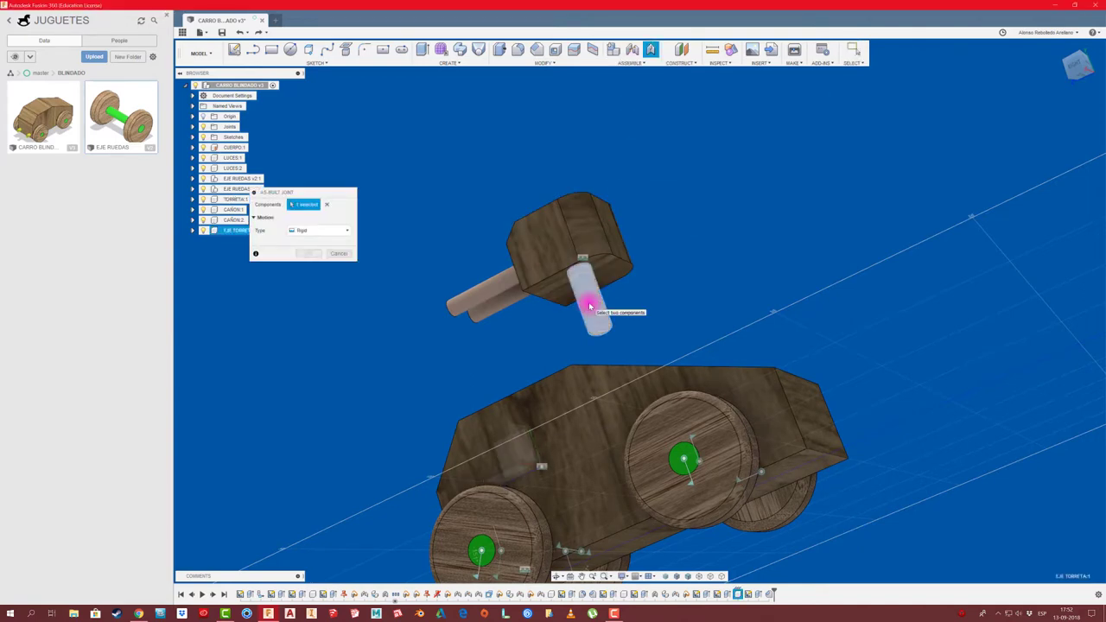
{"action": "left_click", "coordinate": [562, 257]}
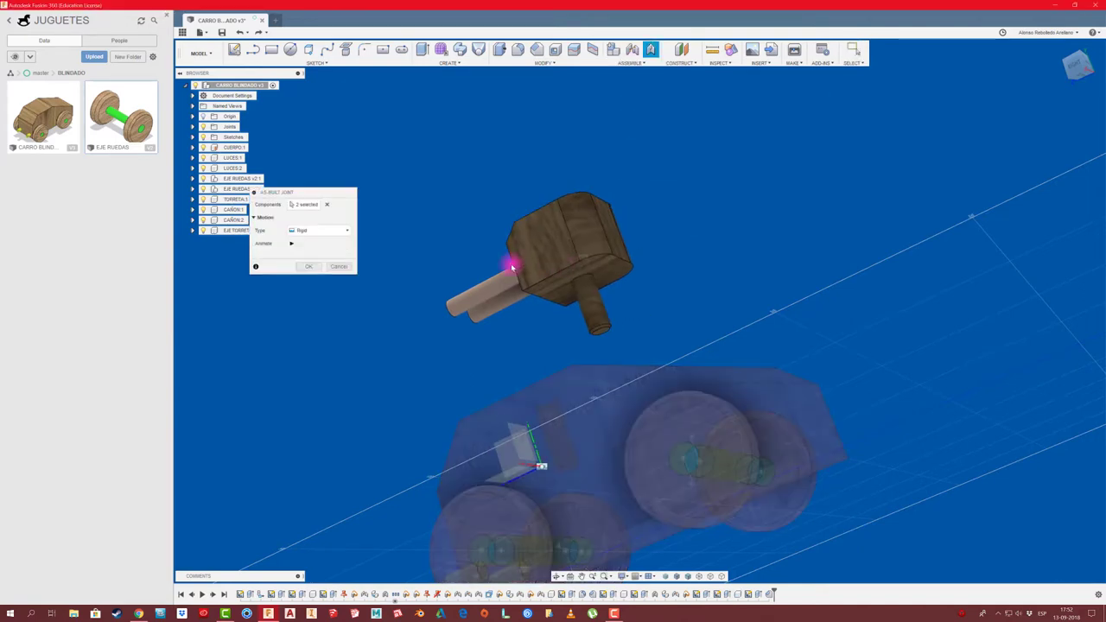
{"action": "left_click", "coordinate": [306, 268]}
{"action": "mouse_move", "coordinate": [307, 268]}
{"action": "middle_mouse_down", "text": "shift"}
{"action": "mouse_move", "coordinate": [597, 260]}
{"action": "mouse_move", "coordinate": [503, 257]}
{"action": "mouse_move", "coordinate": [630, 143]}
{"action": "mouse_move", "coordinate": [630, 161]}
{"action": "middle_mouse_up", "text": "shift"}
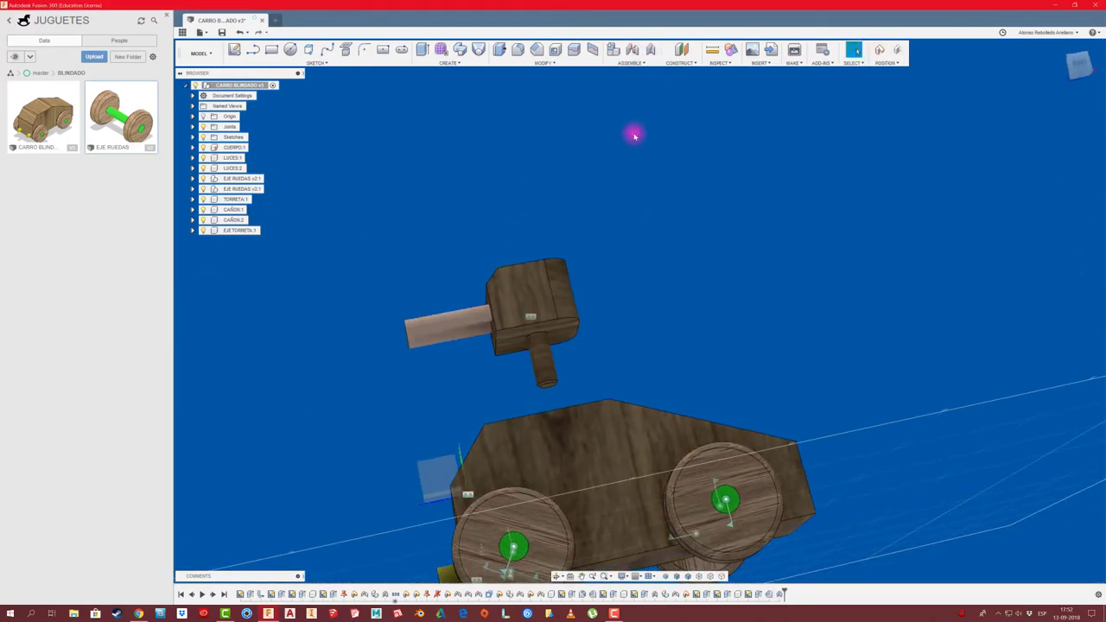
Step: Start a new joint, choosing the bottom of the turret axle as the first component
{"action": "key", "text": "j"}
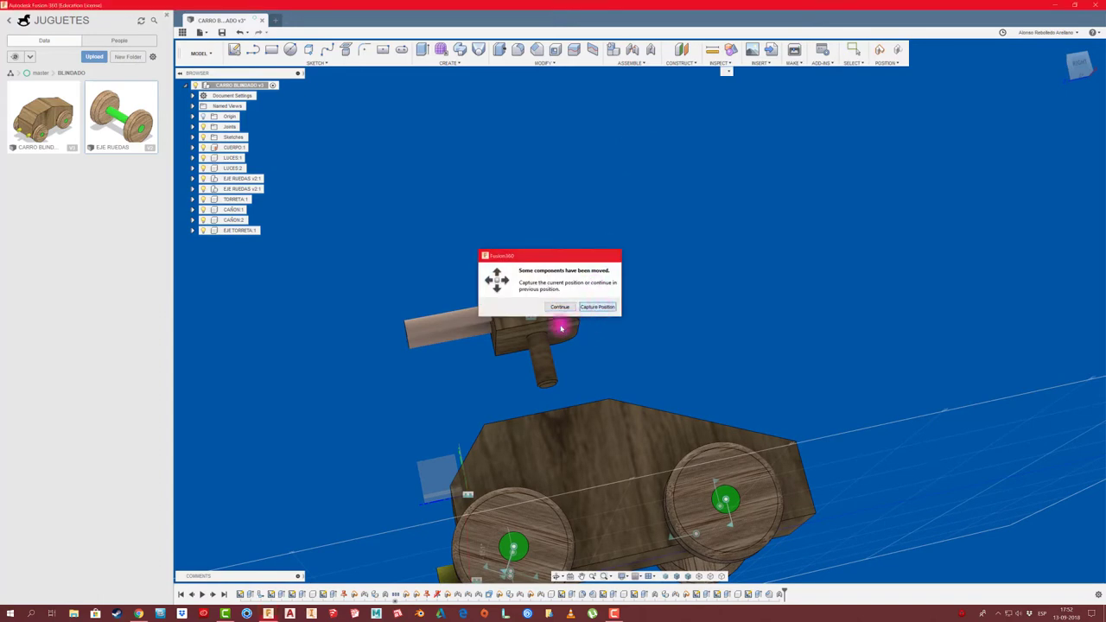
{"action": "left_click", "coordinate": [560, 307]}
{"action": "left_click", "coordinate": [543, 336]}
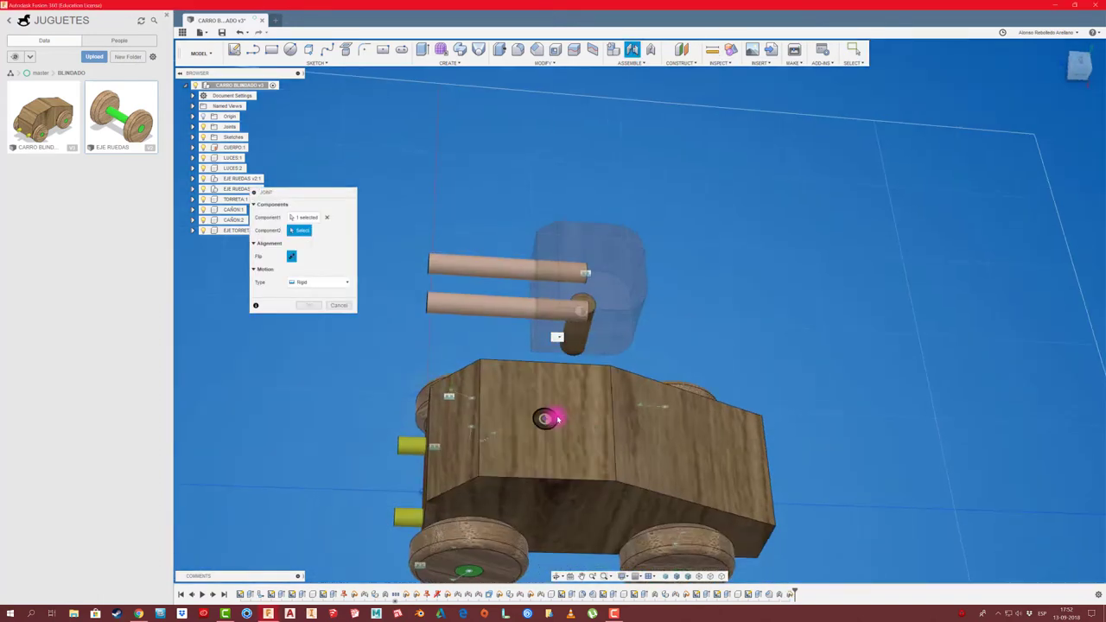
Step: Join the axle to the car roof hole with a revolute joint around Z
{"action": "left_click", "coordinate": [558, 419]}
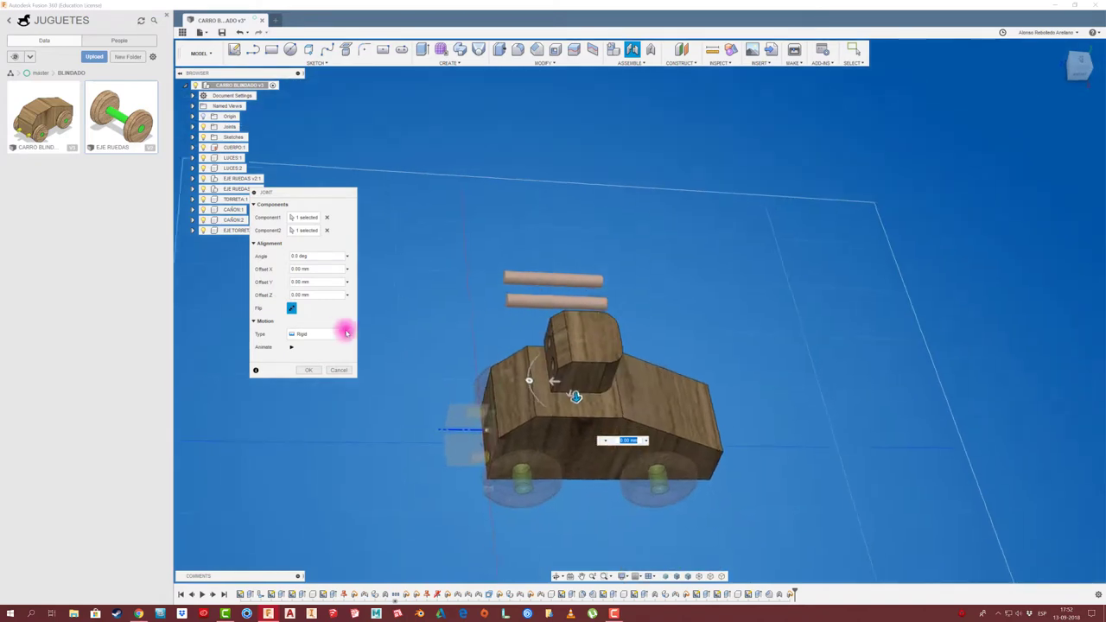
{"action": "left_click", "coordinate": [341, 334]}
{"action": "left_click", "coordinate": [321, 355]}
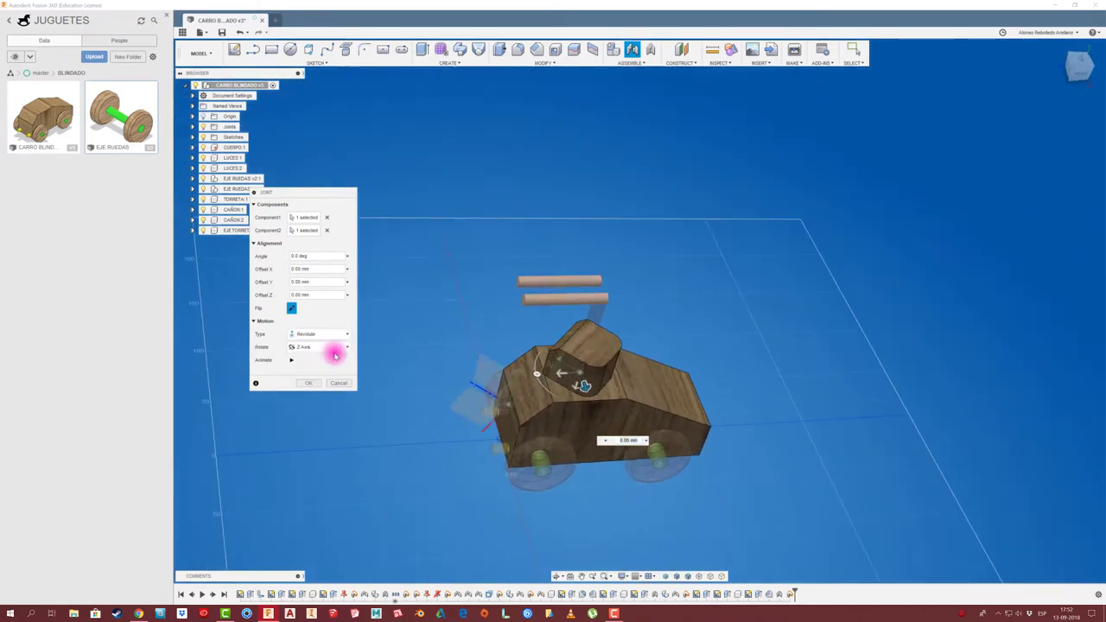
{"action": "left_click", "coordinate": [309, 384]}
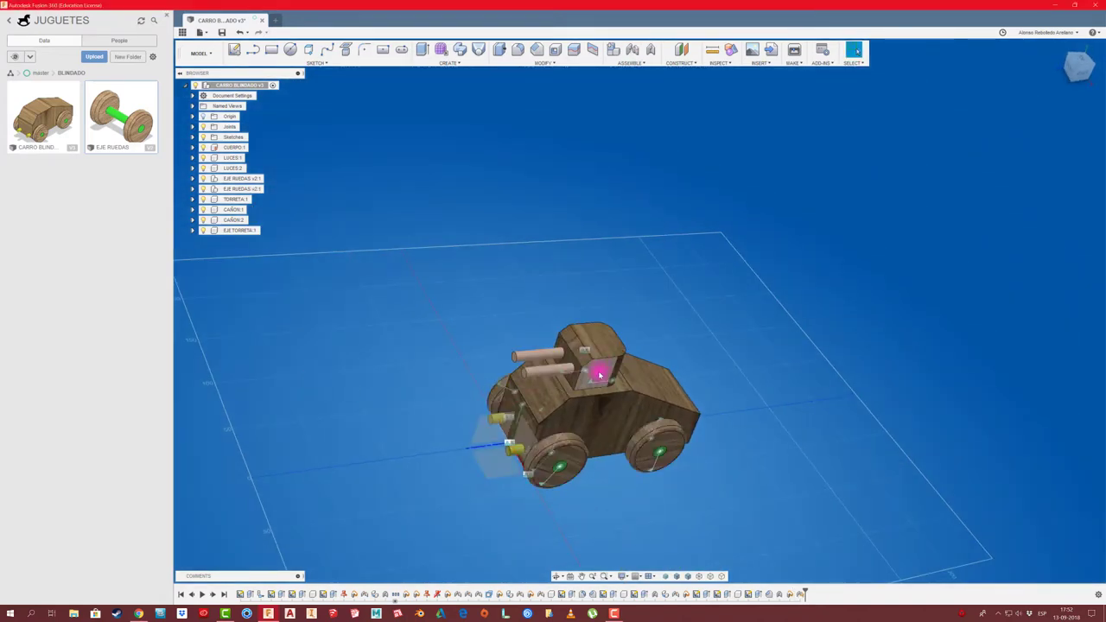
Step: Test-spin the turret, revert its pose, and view the car's left side and rear
{"action": "mouse_move", "coordinate": [599, 375]}
{"action": "left_mouse_down"}
{"action": "mouse_move", "coordinate": [531, 362]}
{"action": "mouse_move", "coordinate": [593, 331]}
{"action": "mouse_move", "coordinate": [595, 383]}
{"action": "mouse_move", "coordinate": [576, 388]}
{"action": "mouse_move", "coordinate": [531, 353]}
{"action": "mouse_move", "coordinate": [456, 363]}
{"action": "left_mouse_up"}
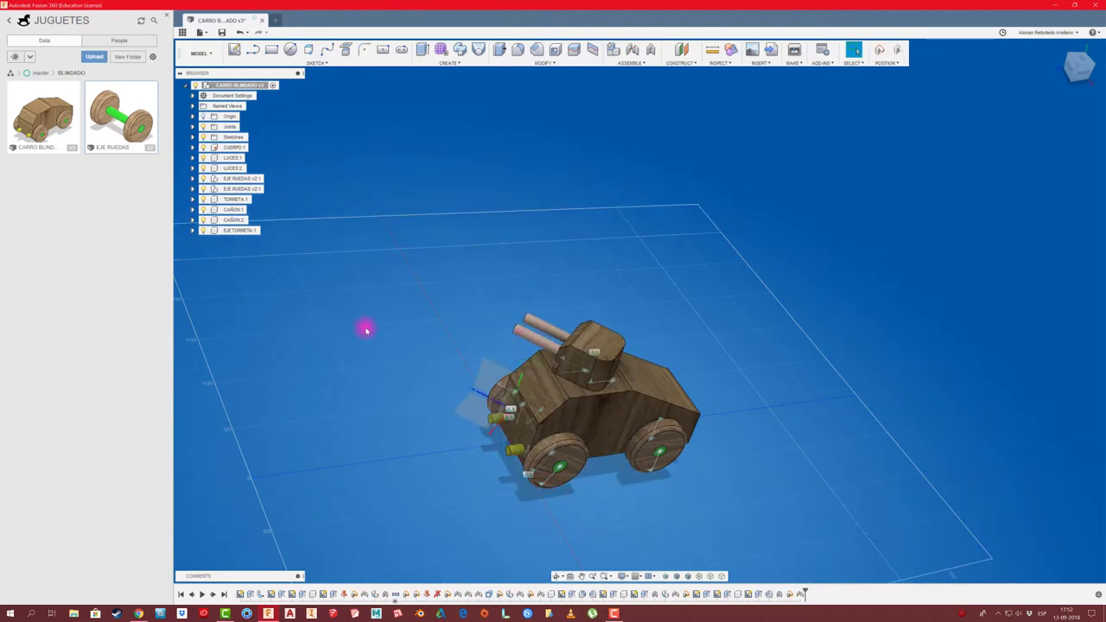
{"action": "mouse_move", "coordinate": [365, 329]}
{"action": "middle_mouse_down", "text": "shift"}
{"action": "mouse_move", "coordinate": [388, 371]}
{"action": "mouse_move", "coordinate": [458, 412]}
{"action": "mouse_move", "coordinate": [373, 410]}
{"action": "middle_mouse_up", "text": "shift"}
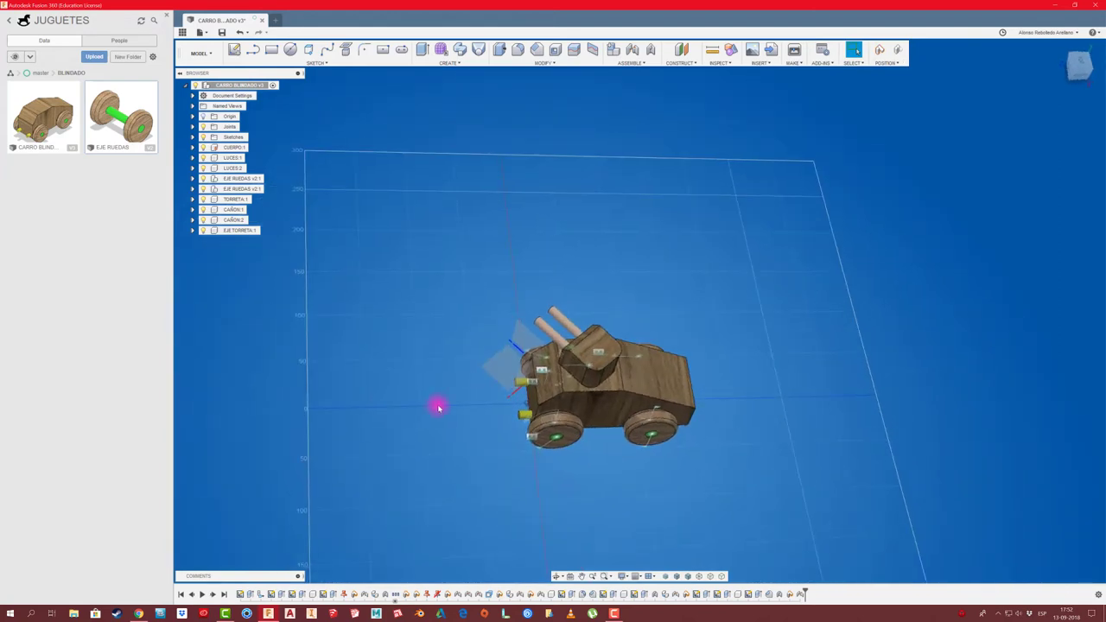
{"action": "left_click", "coordinate": [896, 49]}
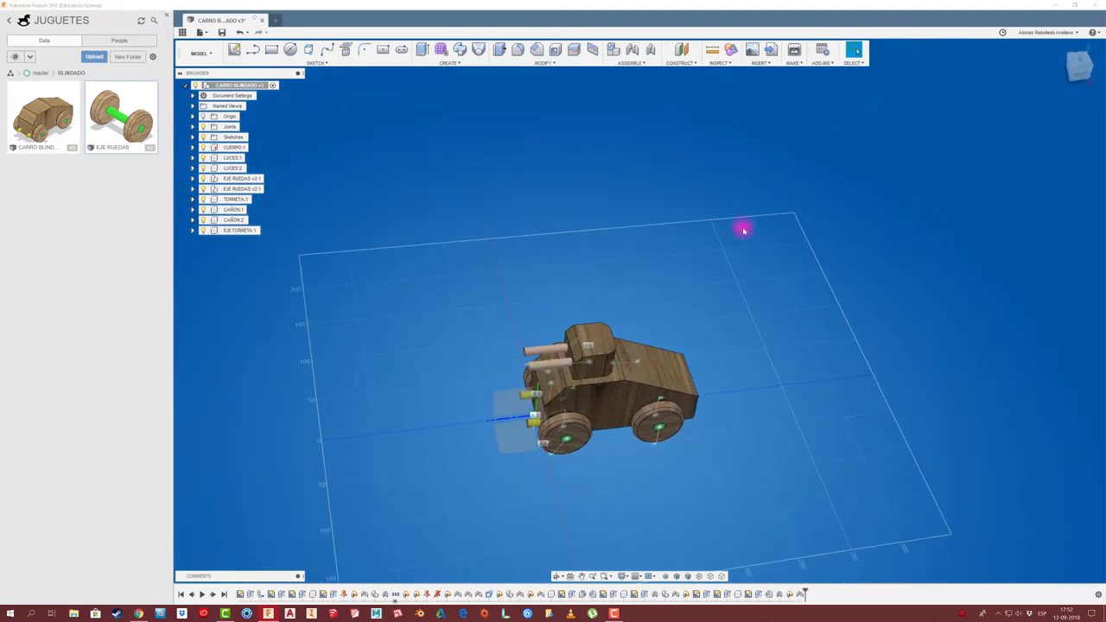
{"action": "middle_click_drag", "start_coordinate": [685, 275], "coordinate": [577, 353], "text": "shift"}
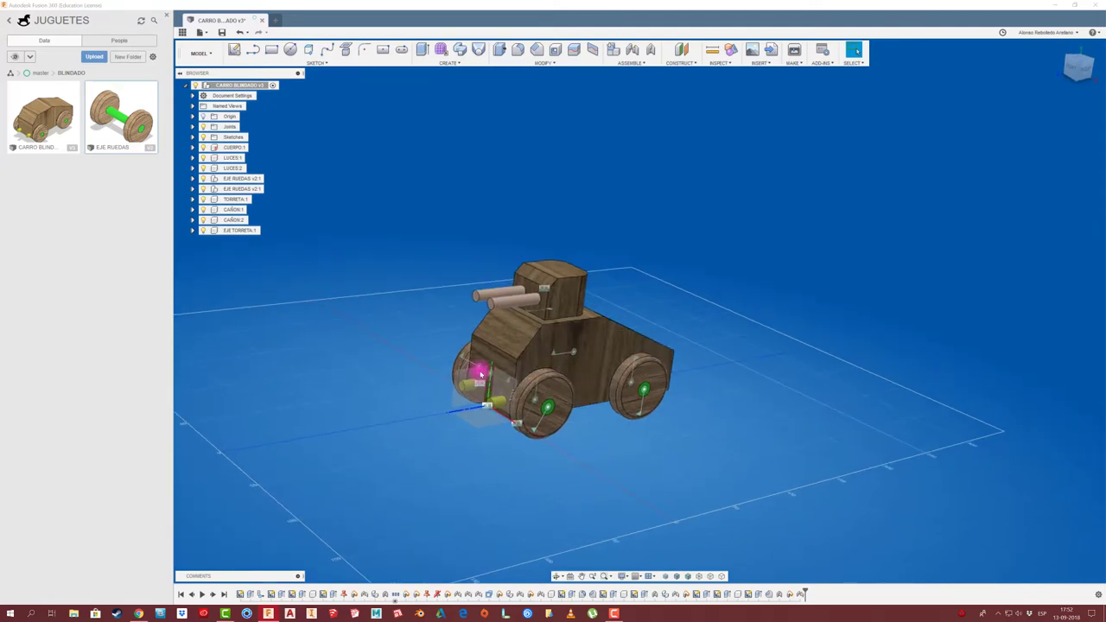
{"action": "mouse_move", "coordinate": [380, 404]}
{"action": "middle_mouse_down", "text": "shift"}
{"action": "mouse_move", "coordinate": [746, 385]}
{"action": "mouse_move", "coordinate": [576, 371]}
{"action": "mouse_move", "coordinate": [319, 178]}
{"action": "mouse_move", "coordinate": [266, 108]}
{"action": "middle_mouse_up", "text": "shift"}
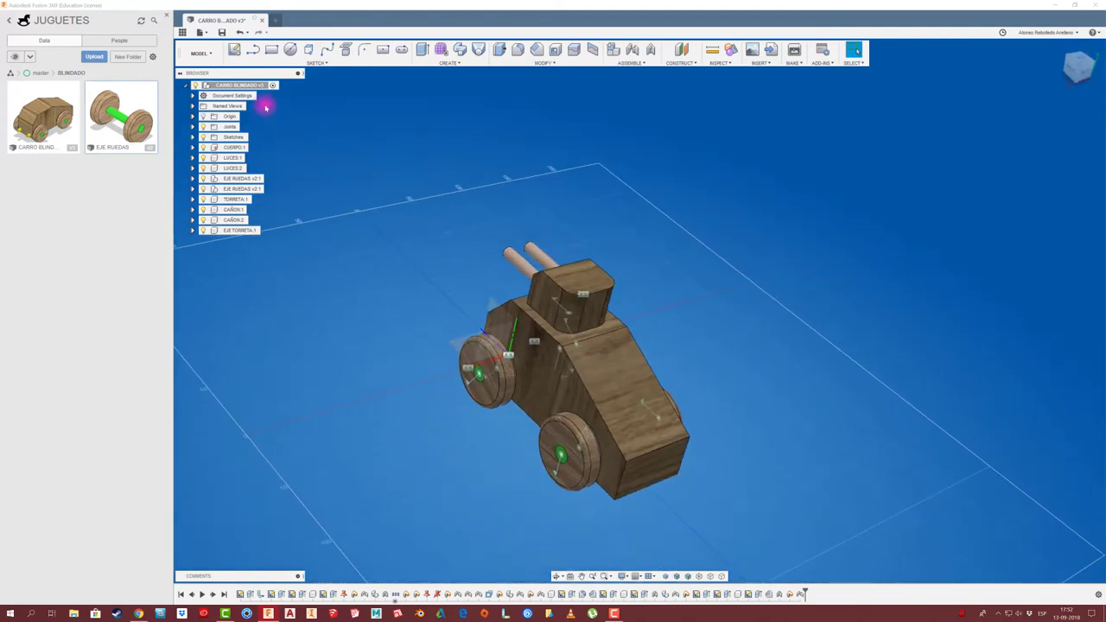
Step: Add a new MOTOR component and sketch its block on a plane
{"action": "right_click", "coordinate": [259, 85]}
{"action": "left_click", "coordinate": [278, 99]}
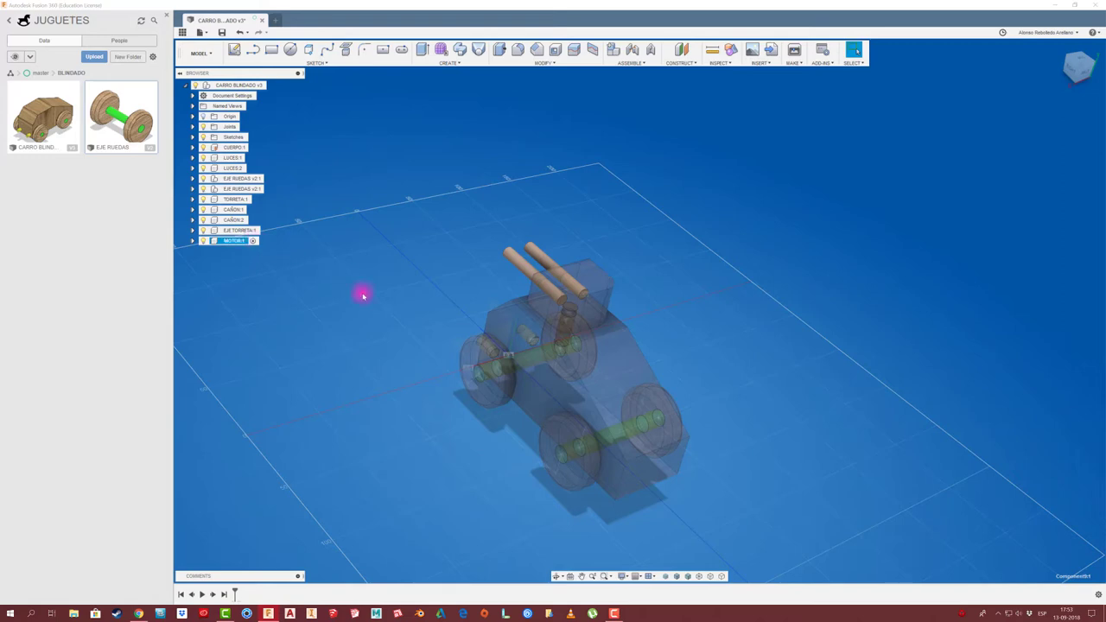
{"action": "left_click", "coordinate": [234, 50]}
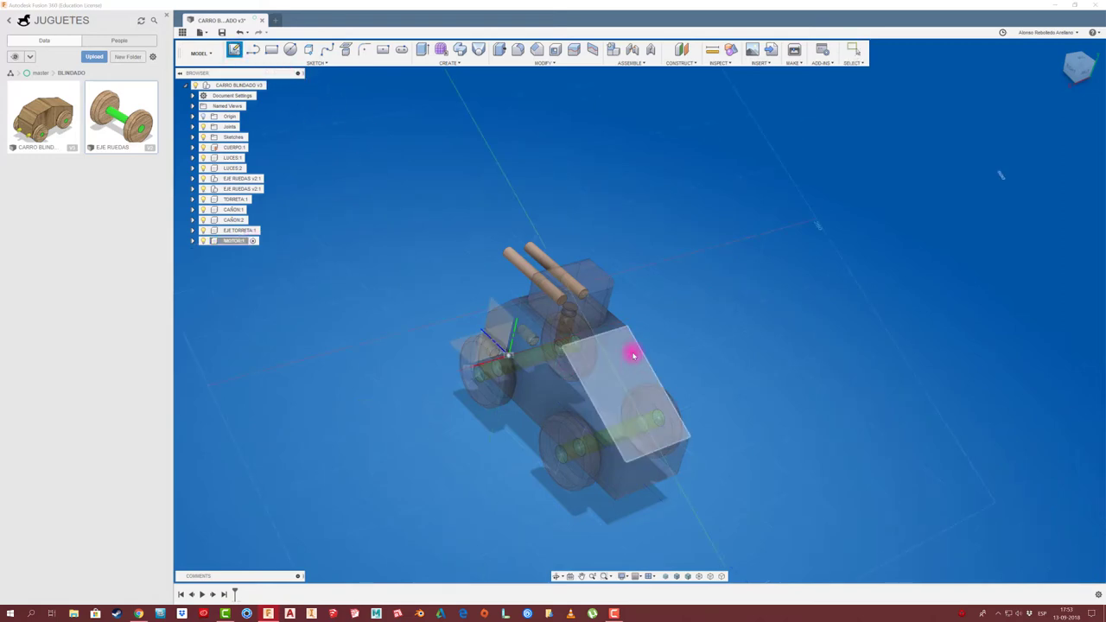
{"action": "left_click", "coordinate": [634, 363]}
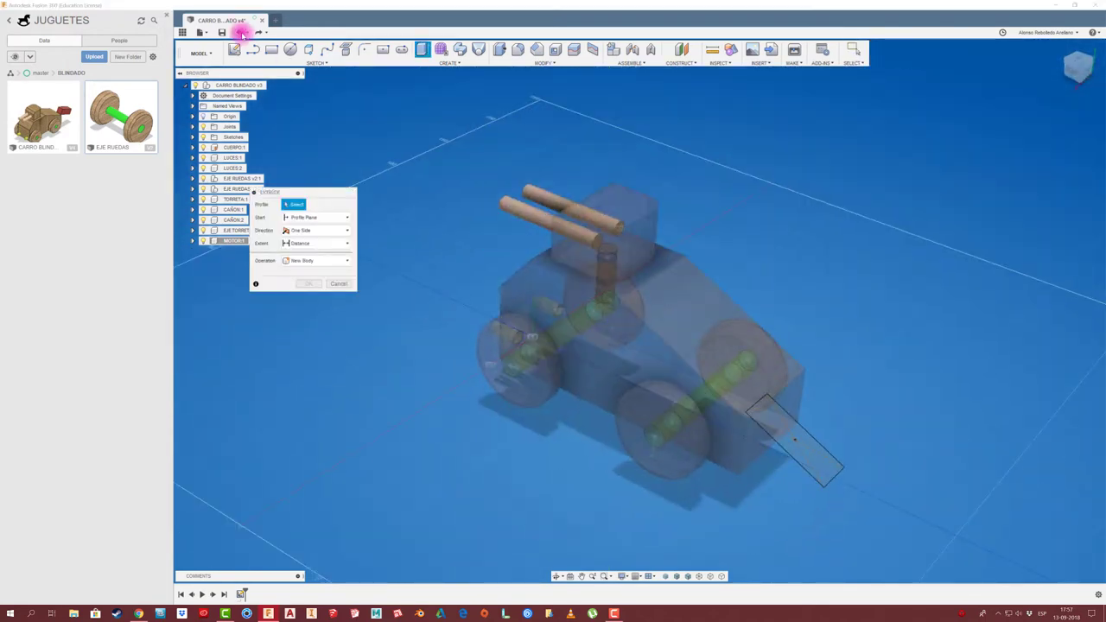
{"action": "left_click", "coordinate": [242, 33]}
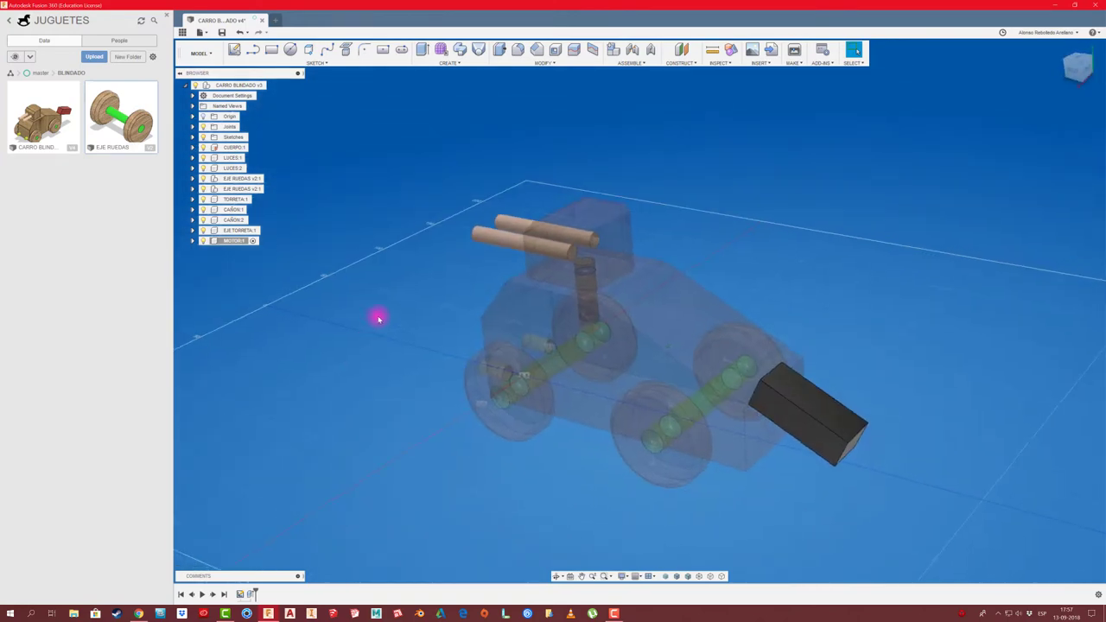
Step: Rigidly join the motor block onto the car body's sloped rear top
{"action": "left_click", "coordinate": [250, 85]}
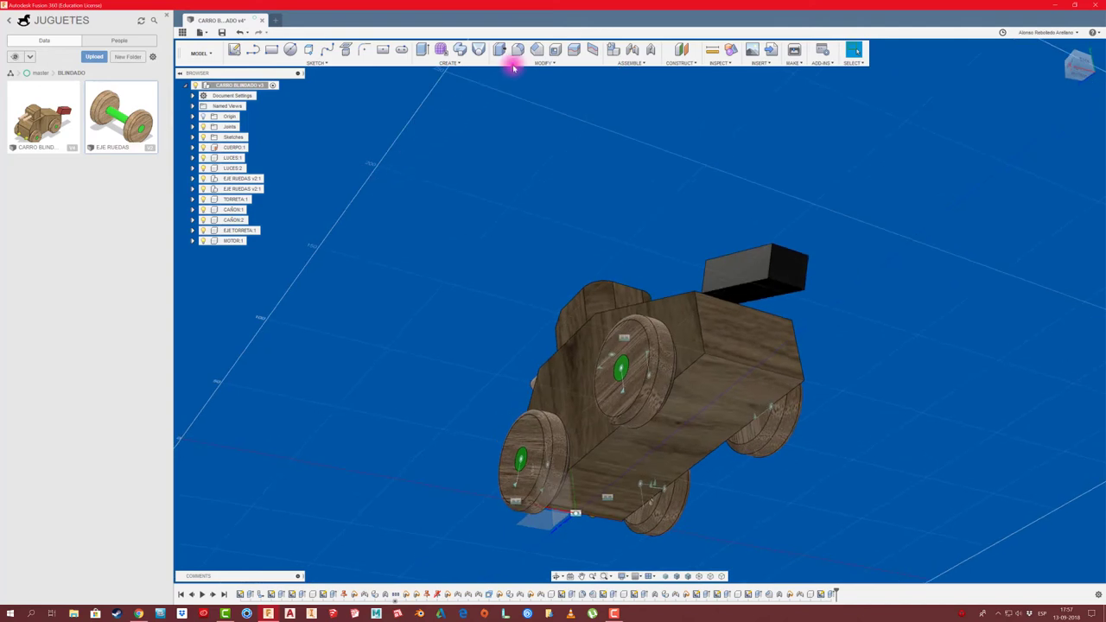
{"action": "key", "text": "j"}
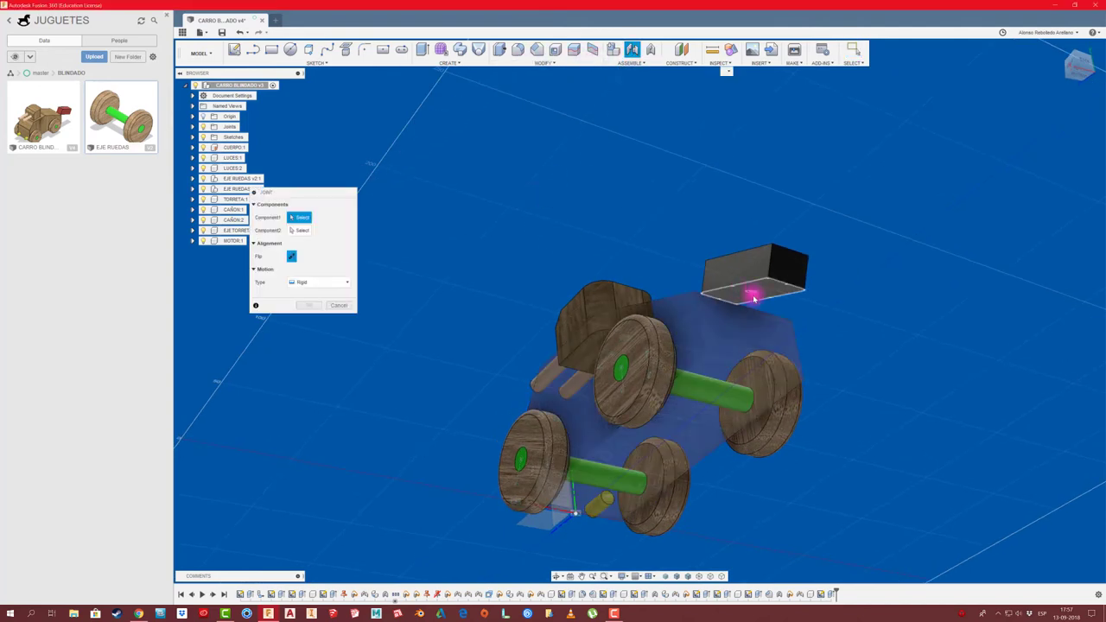
{"action": "left_click", "coordinate": [755, 296]}
{"action": "left_click", "coordinate": [709, 362]}
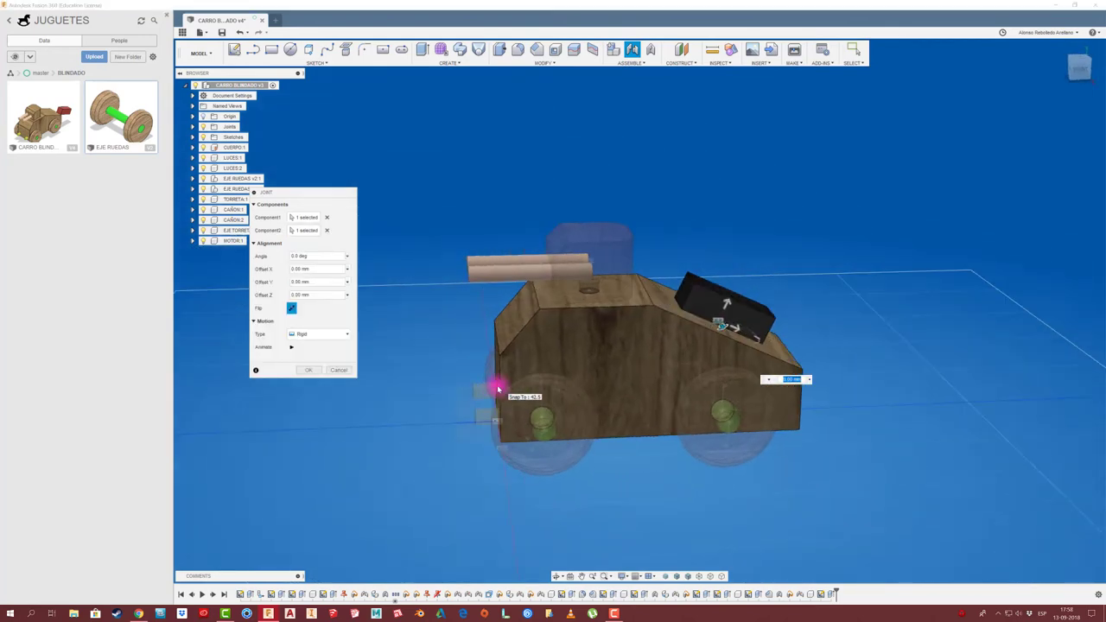
{"action": "left_click", "coordinate": [309, 370]}
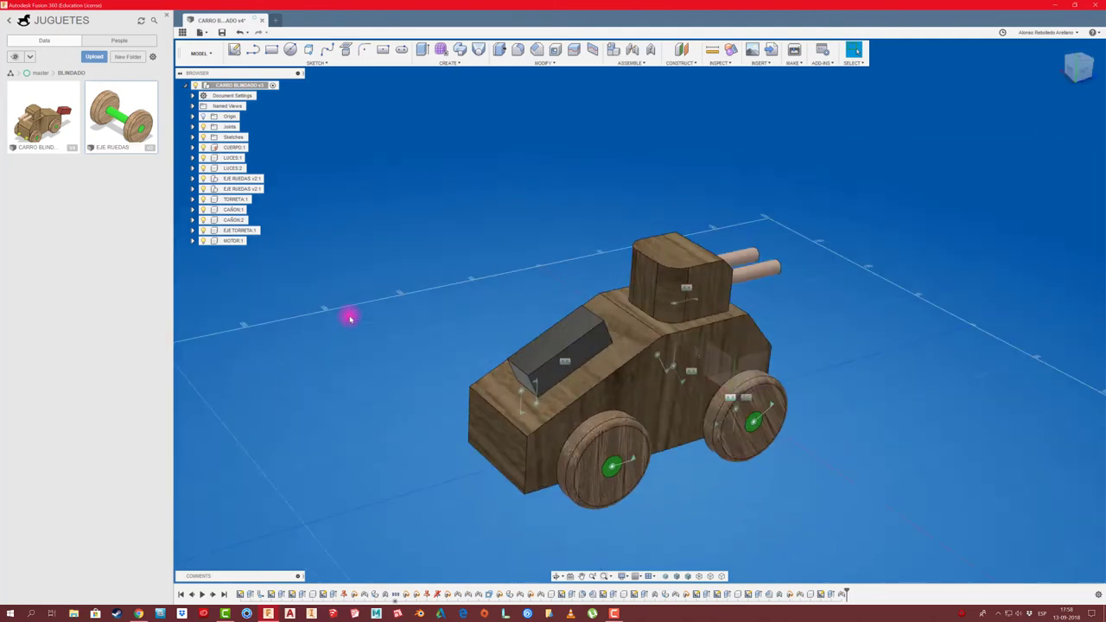
Step: Give the MOTOR component a white acetal resin physical material
{"action": "right_click", "coordinate": [234, 241]}
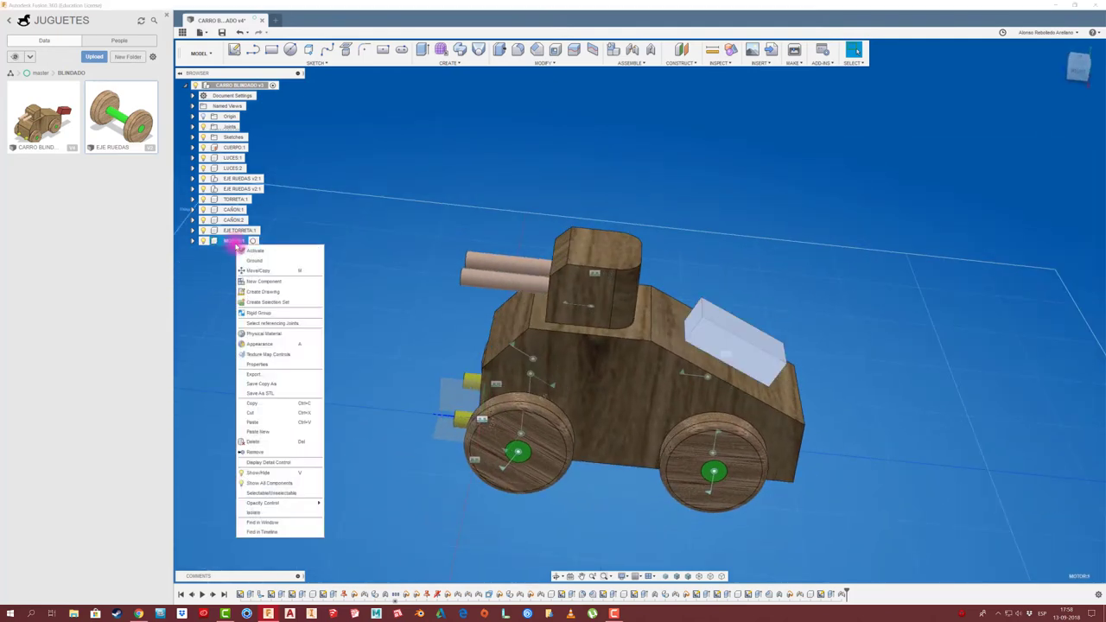
{"action": "left_click", "coordinate": [259, 334]}
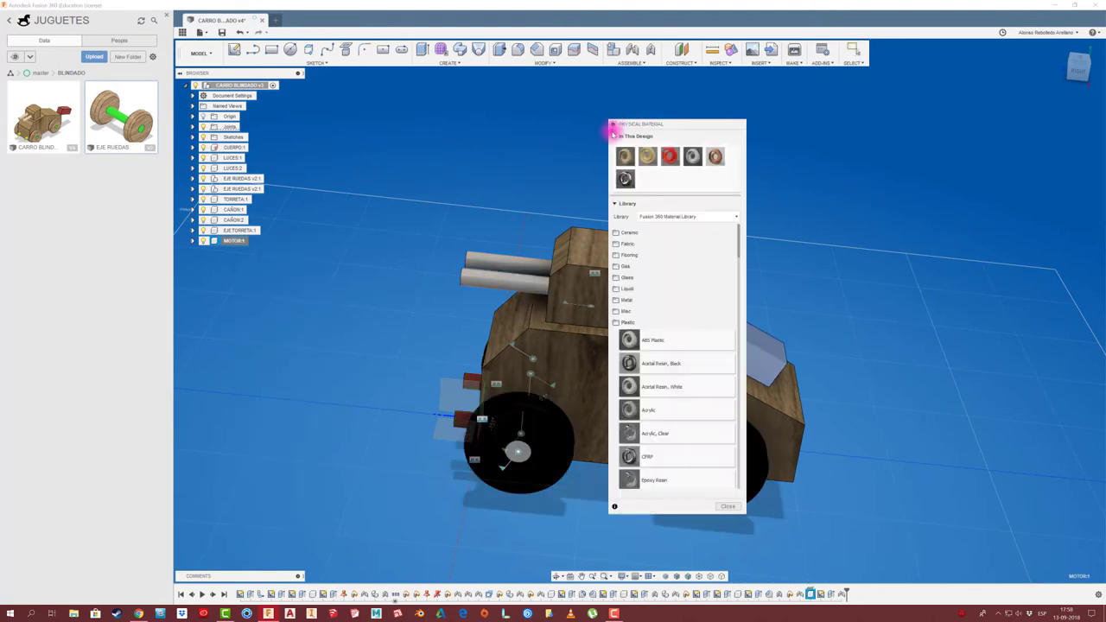
{"action": "left_click_drag", "start_coordinate": [679, 132], "coordinate": [930, 98]}
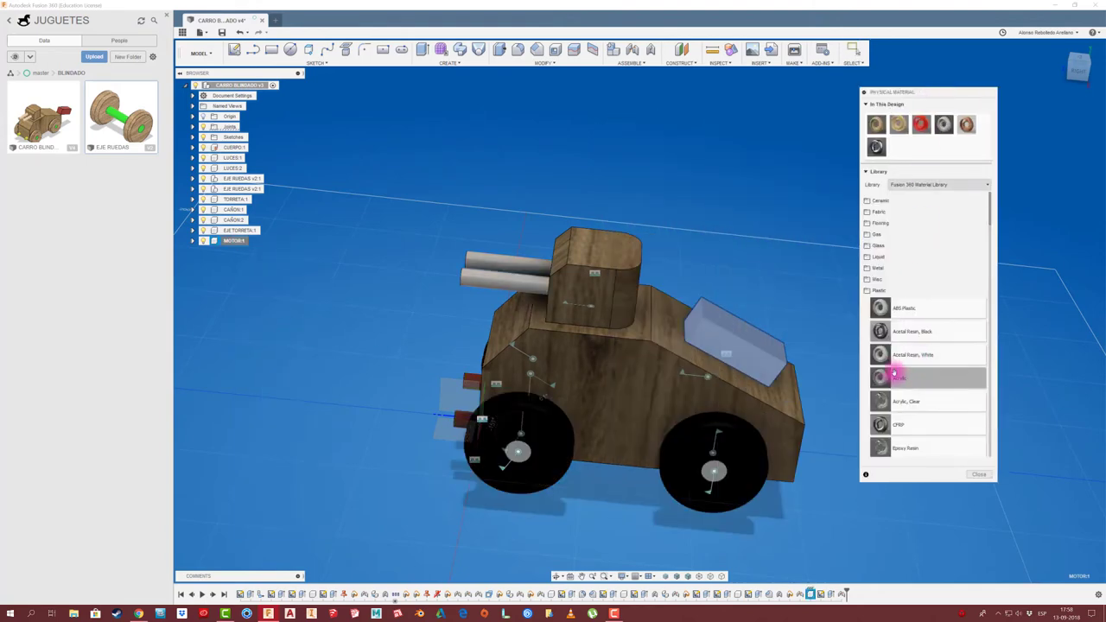
{"action": "left_click_drag", "start_coordinate": [882, 355], "coordinate": [778, 354]}
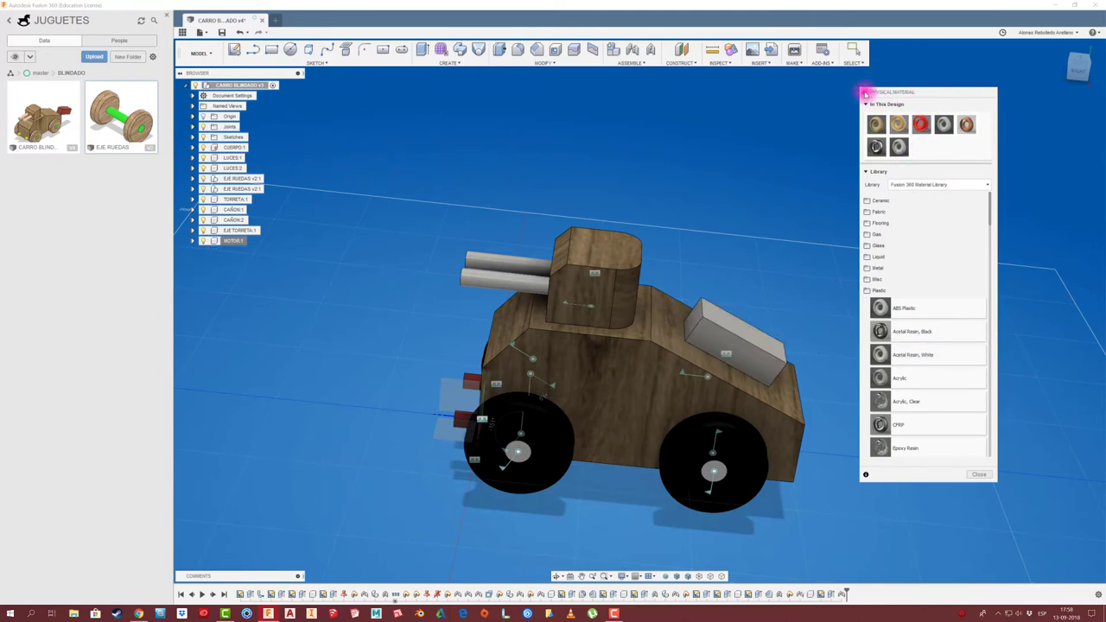
{"action": "left_click", "coordinate": [865, 93]}
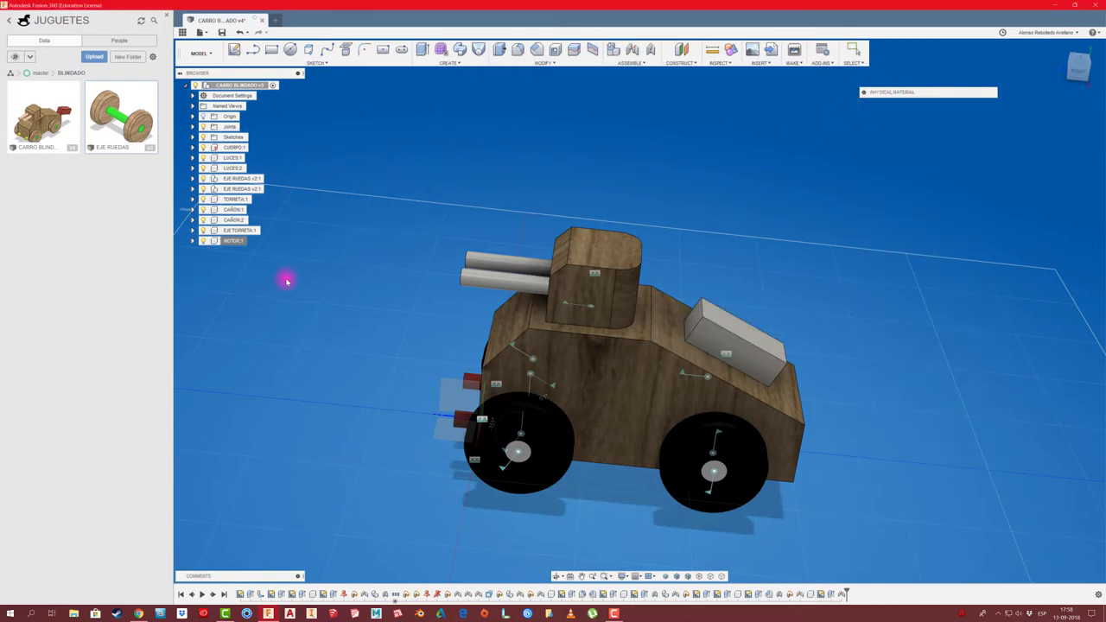
Step: Apply a yellow appearance to the motor block and both cannon barrels
{"action": "left_click", "coordinate": [246, 232]}
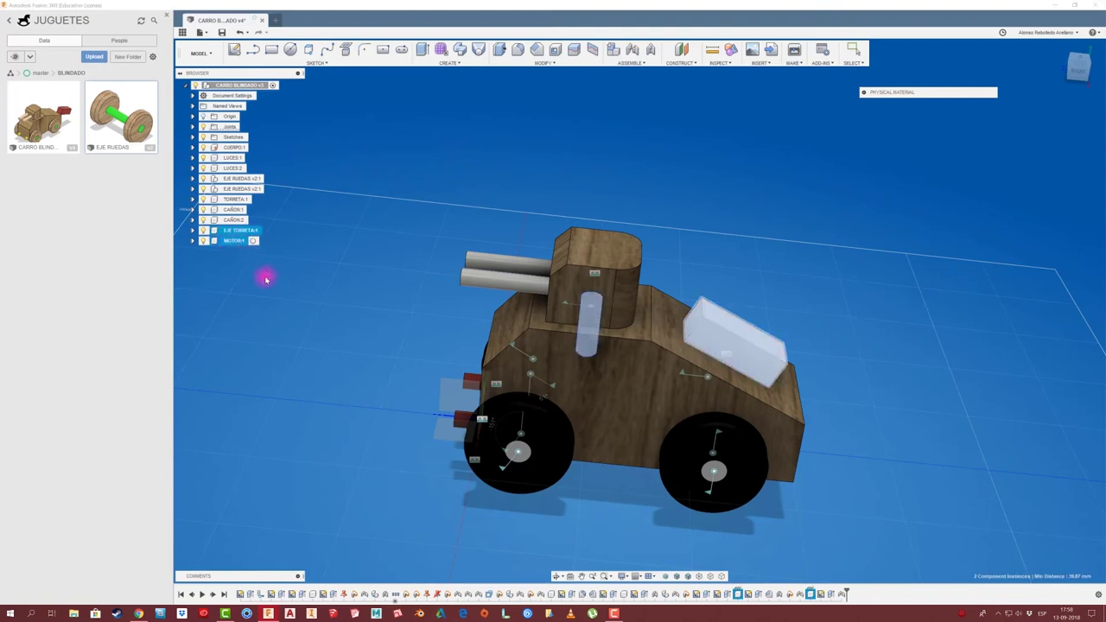
{"action": "left_click", "coordinate": [257, 278]}
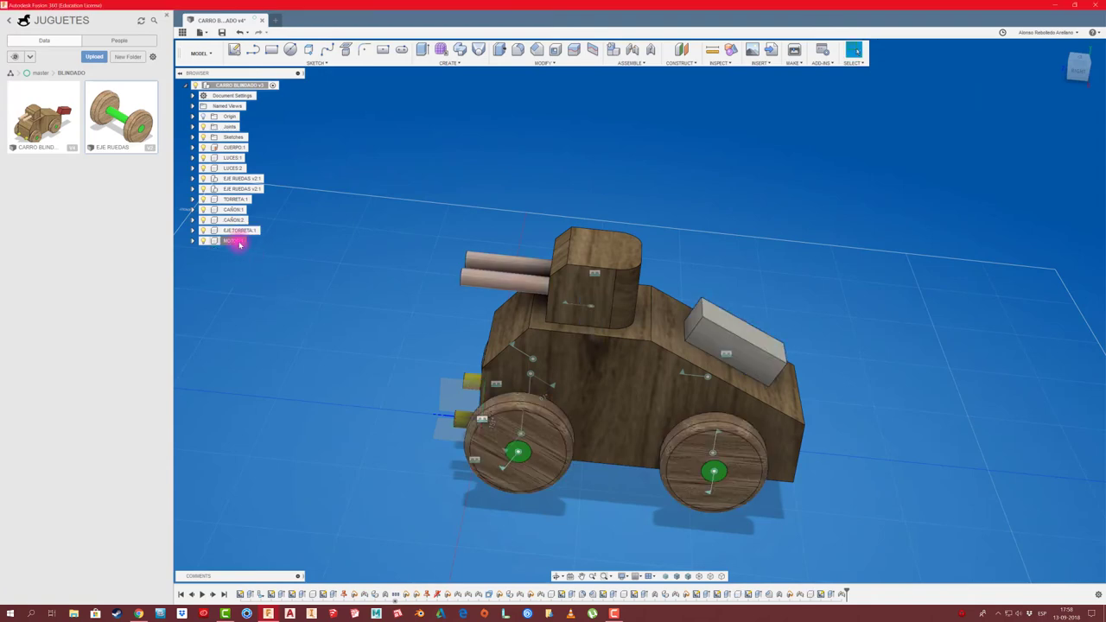
{"action": "right_click", "coordinate": [240, 243]}
{"action": "left_click", "coordinate": [260, 343]}
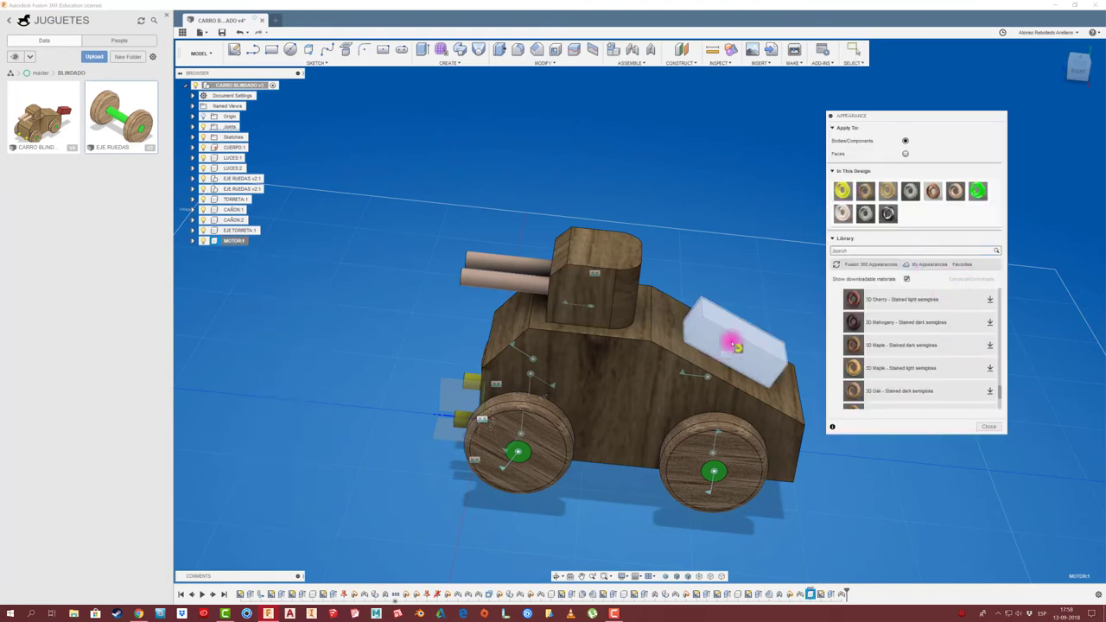
{"action": "left_click_drag", "start_coordinate": [754, 322], "coordinate": [753, 323]}
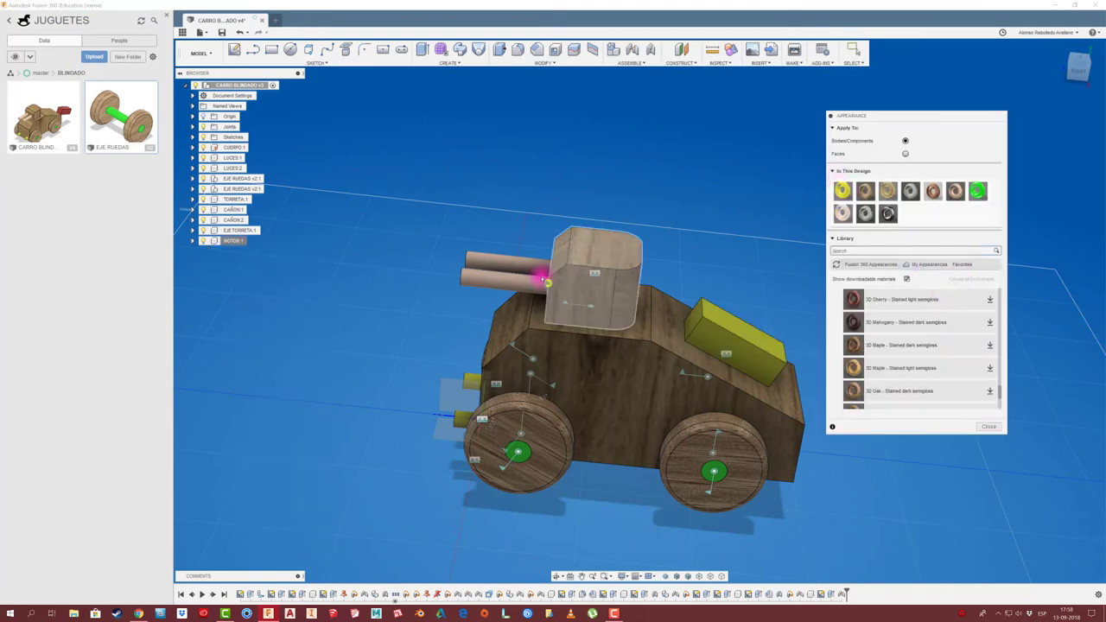
{"action": "left_click_drag", "start_coordinate": [841, 189], "coordinate": [506, 268]}
{"action": "left_click_drag", "start_coordinate": [650, 296], "coordinate": [653, 296]}
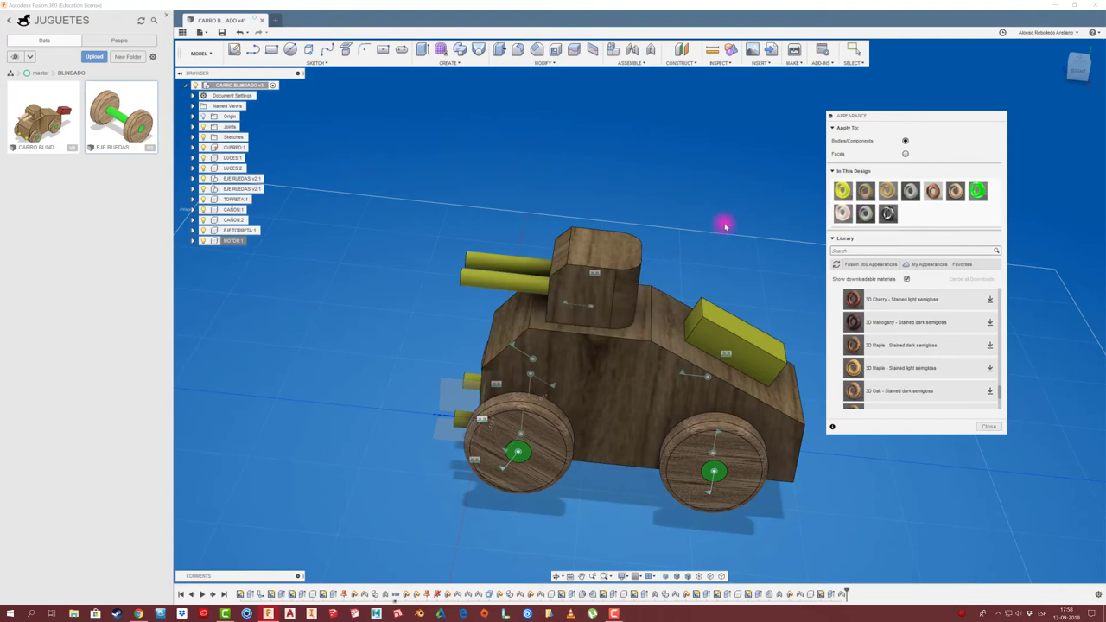
{"action": "middle_click_drag", "start_coordinate": [691, 215], "coordinate": [905, 113], "text": "shift"}
{"action": "left_click", "coordinate": [830, 118]}
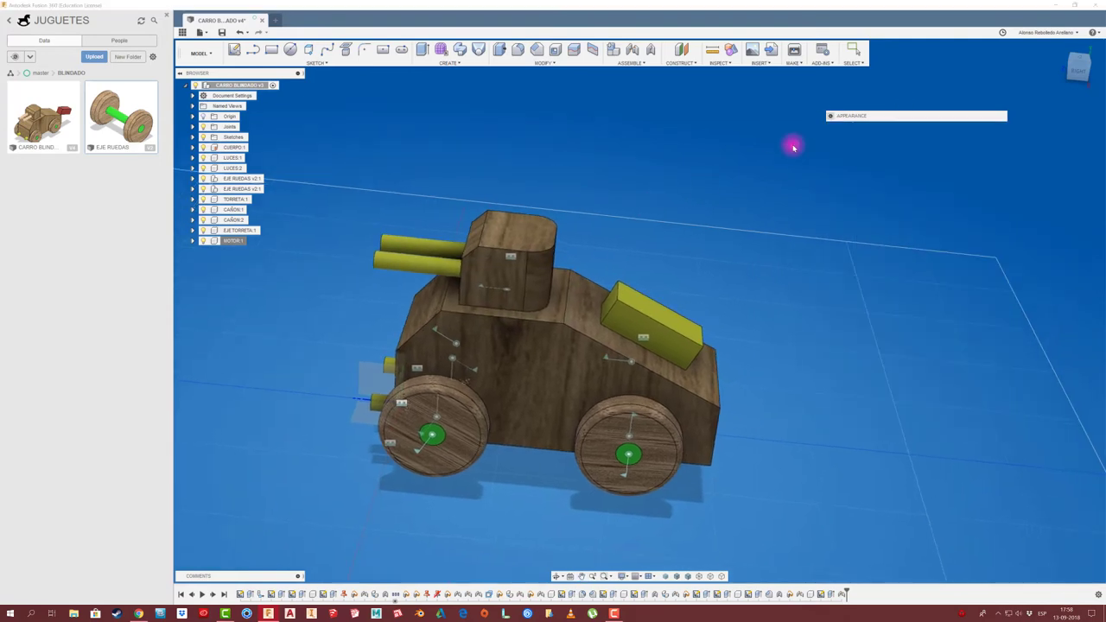
{"action": "mouse_move", "coordinate": [792, 143]}
{"action": "middle_mouse_down", "text": "shift"}
{"action": "mouse_move", "coordinate": [603, 179]}
{"action": "mouse_move", "coordinate": [376, 144]}
{"action": "middle_mouse_up", "text": "shift"}
Step: Save CARRO BLINDADO as version 5, review its version history, then close the data panel
{"action": "left_click", "coordinate": [222, 33]}
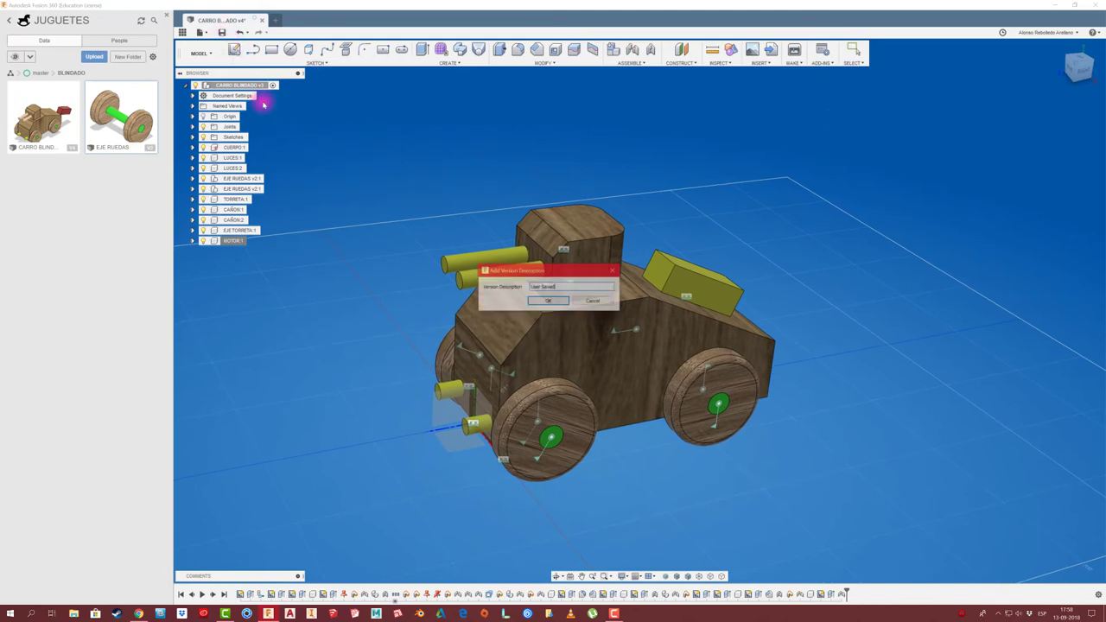
{"action": "left_click", "coordinate": [545, 302]}
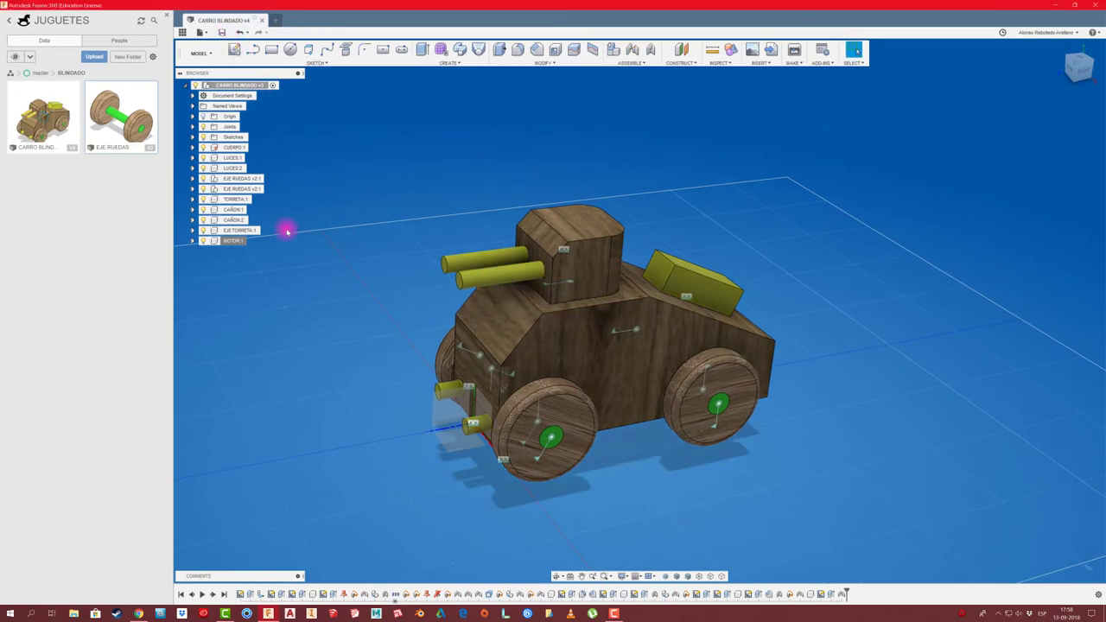
{"action": "left_click", "coordinate": [72, 148]}
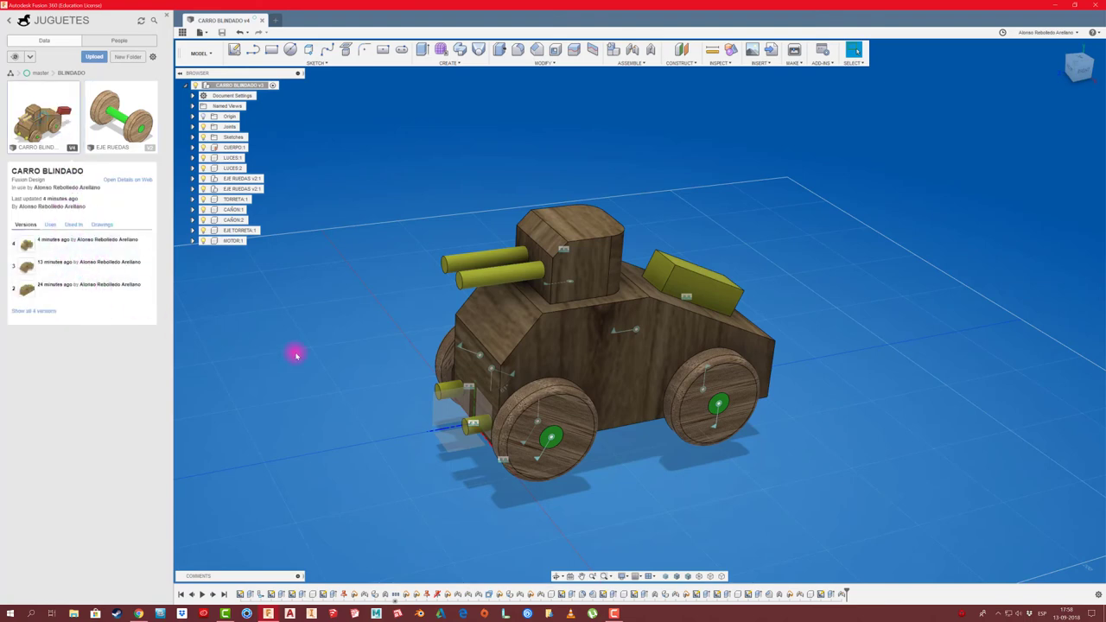
{"action": "middle_click_drag", "start_coordinate": [283, 342], "coordinate": [273, 339]}
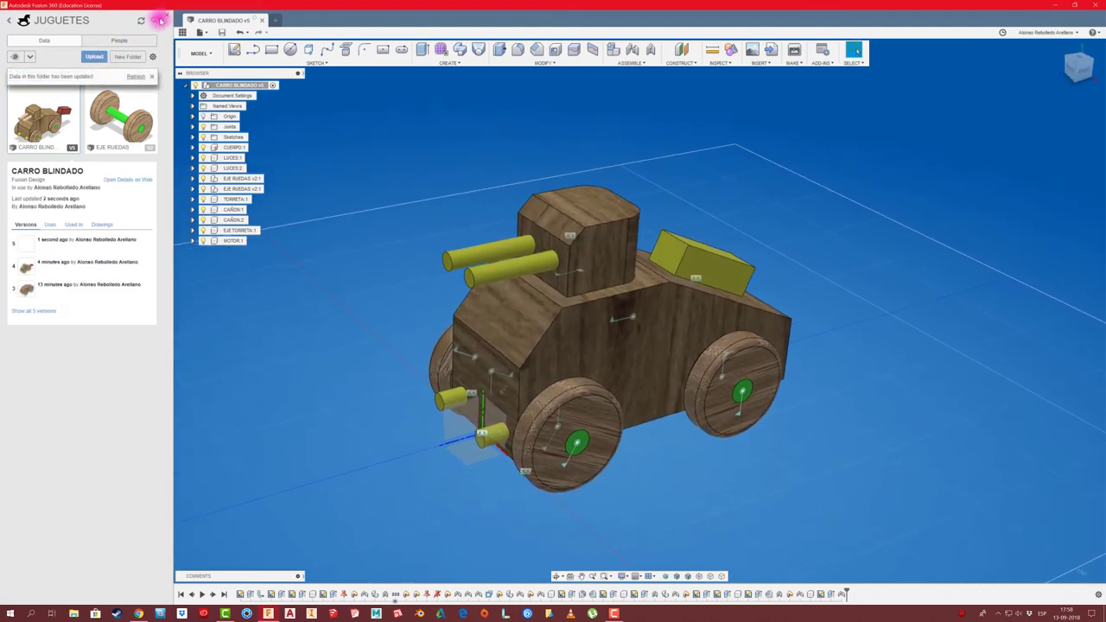
{"action": "left_click", "coordinate": [166, 18]}
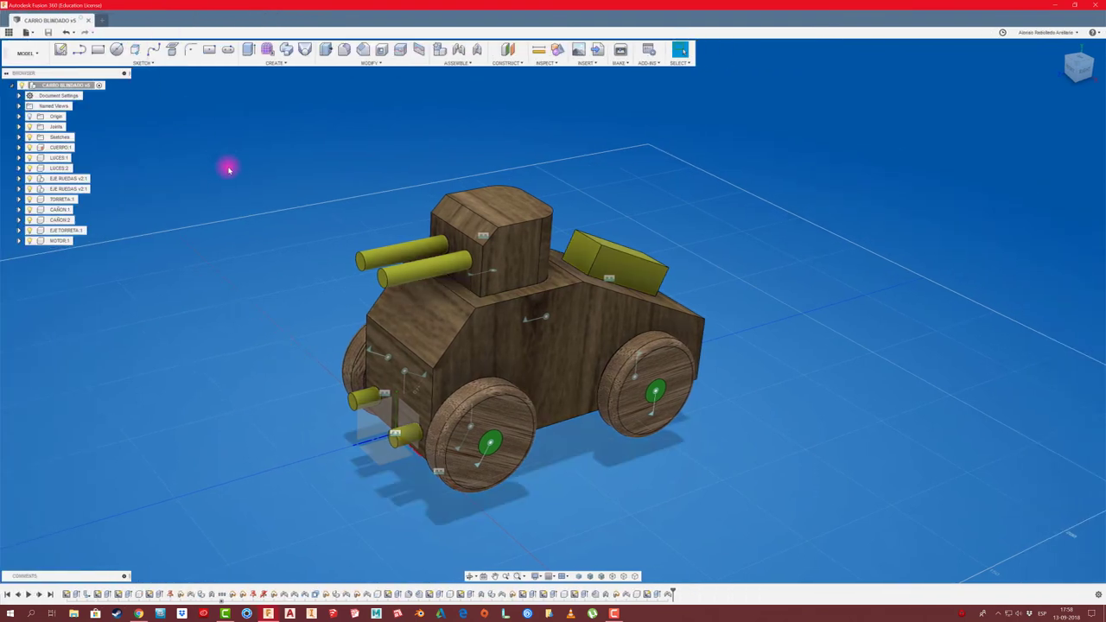